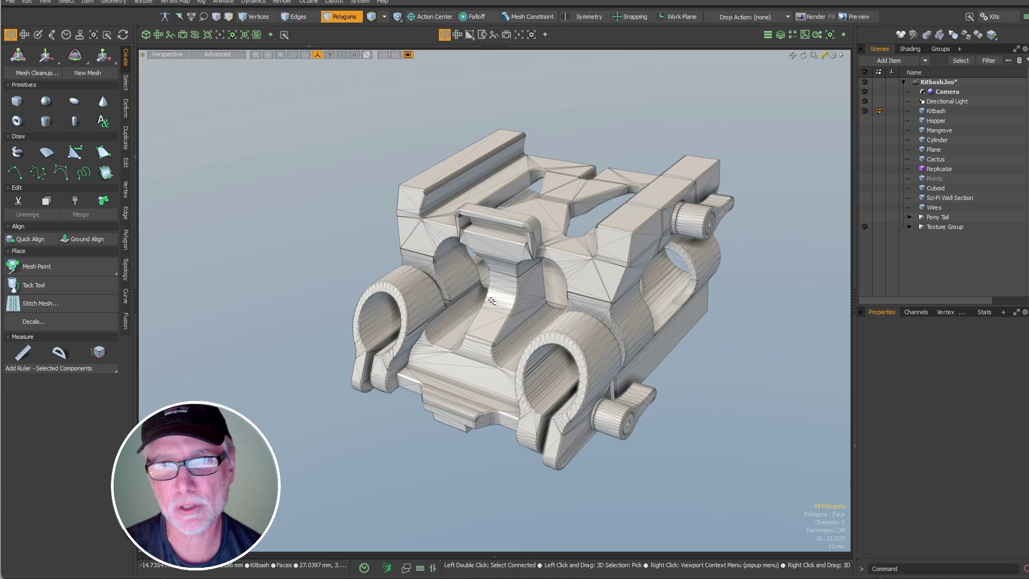
# Try lasso selections around parts of the kitbash mesh in vertex selection mode.
pyautogui.moveTo(457, 324)
pyautogui.mouseDown()
pyautogui.moveTo(456, 214)
pyautogui.moveTo(472, 354)
pyautogui.moveTo(509, 219)
pyautogui.moveTo(387, 474)
pyautogui.mouseUp()
pyautogui.press('1')
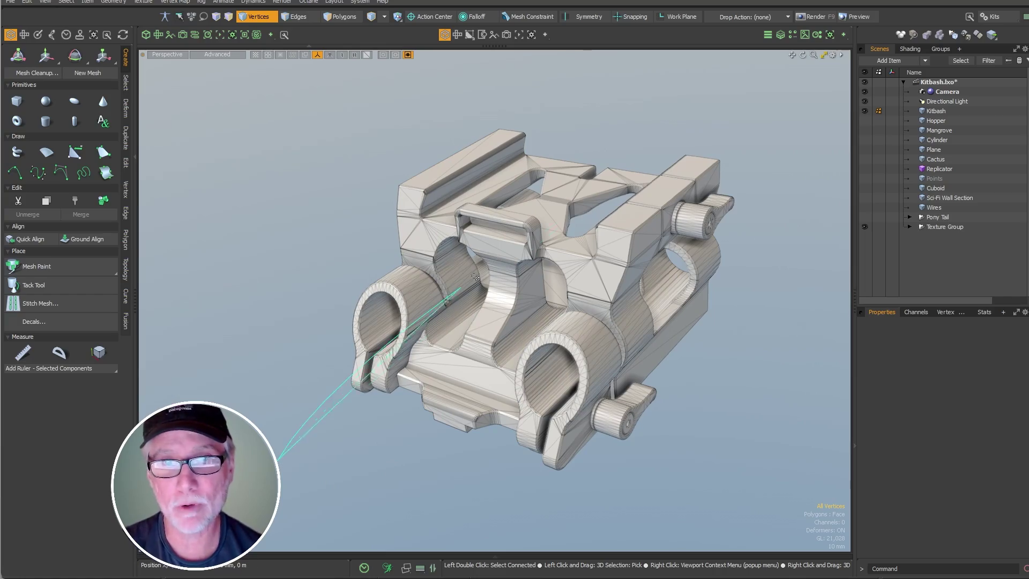
pyautogui.moveTo(475, 276); pyautogui.dragTo(592, 167, button='right')
pyautogui.moveTo(360, 226)
pyautogui.mouseDown(button='right')
pyautogui.moveTo(377, 503)
pyautogui.moveTo(527, 311)
pyautogui.mouseUp(button='right')
pyautogui.moveTo(466, 372)
pyautogui.keyDown('alt'); pyautogui.mouseDown()
pyautogui.moveTo(417, 330)
pyautogui.moveTo(525, 300)
pyautogui.moveTo(796, 294)
pyautogui.moveTo(772, 302)
pyautogui.mouseUp(); pyautogui.keyUp('alt')
pyautogui.keyDown('ctrl'); pyautogui.keyDown('alt'); pyautogui.moveTo(498, 311); pyautogui.dragTo(580, 305); pyautogui.keyUp('alt'); pyautogui.keyUp('ctrl')
pyautogui.scroll(-3, 580, 305)
# Lasso-select the front part of the mesh in polygon mode, view it from another angle and clear the selection.
pyautogui.press('3')
pyautogui.scroll(-3, 581, 305)
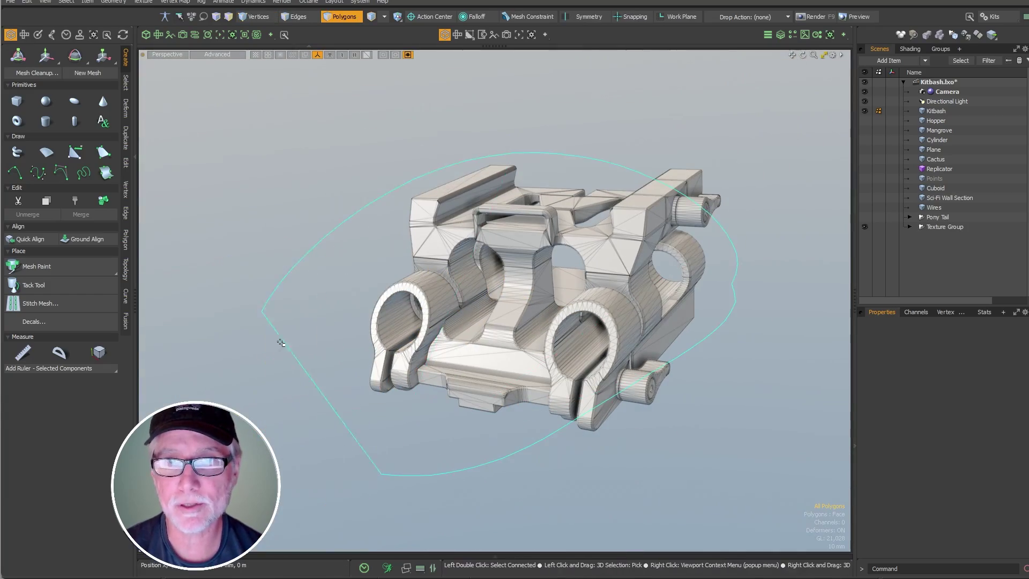
pyautogui.moveTo(280, 342); pyautogui.dragTo(342, 423, button='right')
pyautogui.moveTo(766, 245)
pyautogui.keyDown('alt'); pyautogui.mouseDown()
pyautogui.moveTo(714, 269)
pyautogui.moveTo(191, 310)
pyautogui.mouseUp(); pyautogui.keyUp('alt')
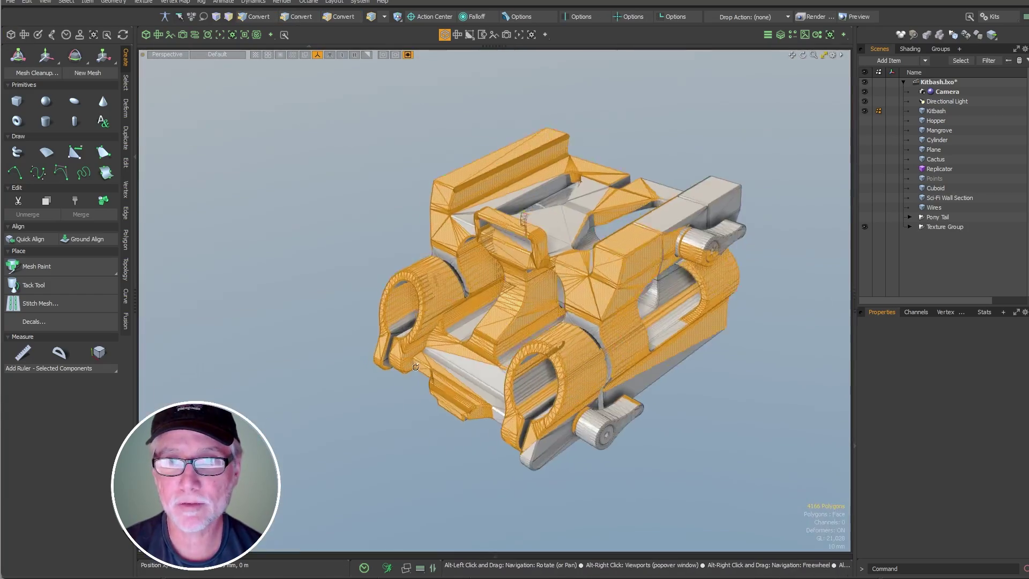
pyautogui.click(710, 364)
# Lasso a large area over the mesh's polygons, inspect which surfaces are picked, and drop the selection.
pyautogui.moveTo(526, 78); pyautogui.dragTo(577, 513, button='right')
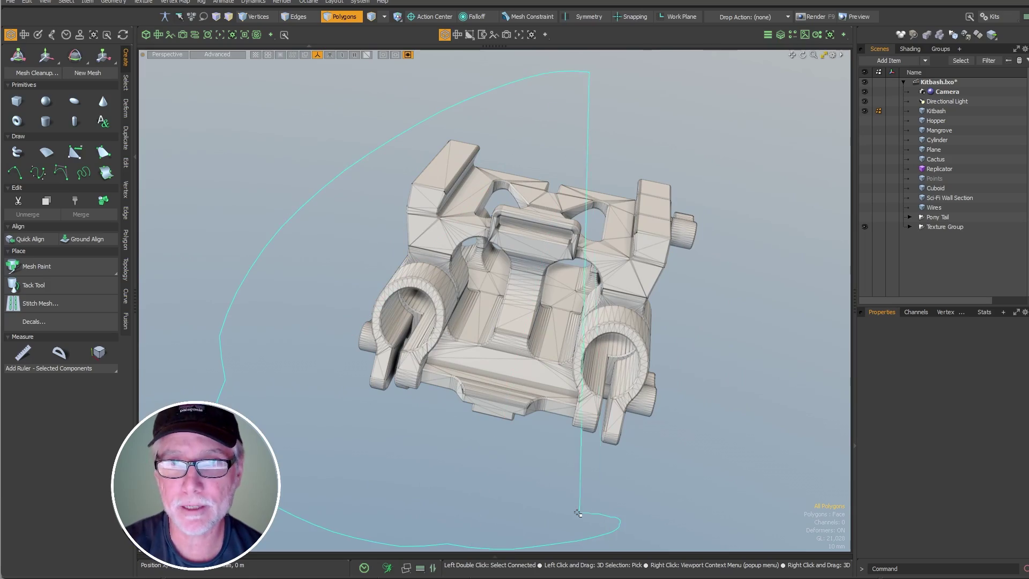
pyautogui.moveTo(738, 126); pyautogui.dragTo(736, 125, button='right')
pyautogui.moveTo(744, 225)
pyautogui.keyDown('alt'); pyautogui.mouseDown()
pyautogui.moveTo(701, 268)
pyautogui.moveTo(190, 370)
pyautogui.moveTo(456, 418)
pyautogui.moveTo(711, 368)
pyautogui.moveTo(611, 383)
pyautogui.moveTo(661, 407)
pyautogui.mouseUp(); pyautogui.keyUp('alt')
pyautogui.click(711, 369)
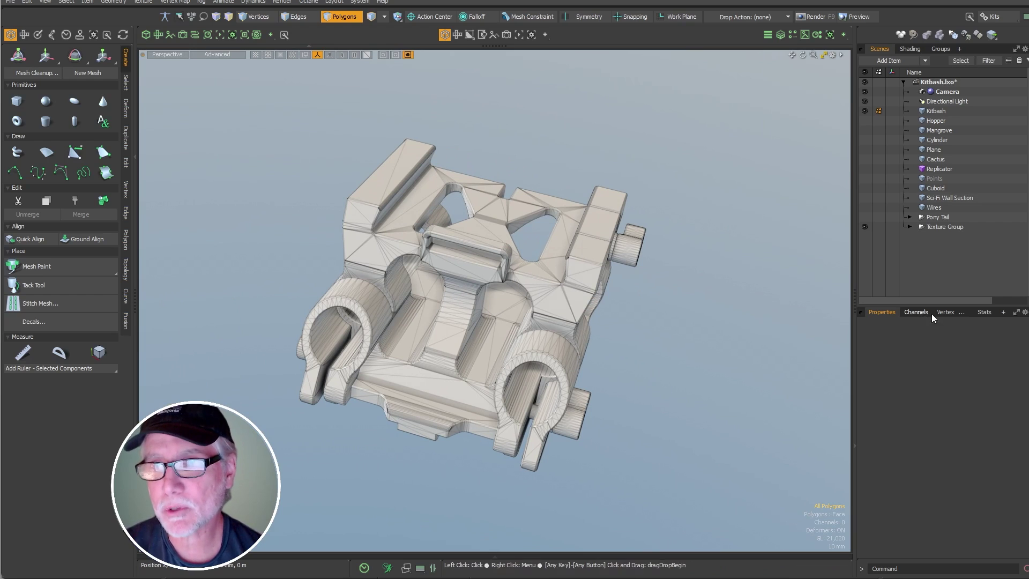
# Show the mesh statistics with the polygons broken down by vertex count.
pyautogui.click(946, 312)
pyautogui.keyDown('alt'); pyautogui.keyDown('shift'); pyautogui.moveTo(644, 325); pyautogui.dragTo(709, 298); pyautogui.keyUp('shift'); pyautogui.keyUp('alt')
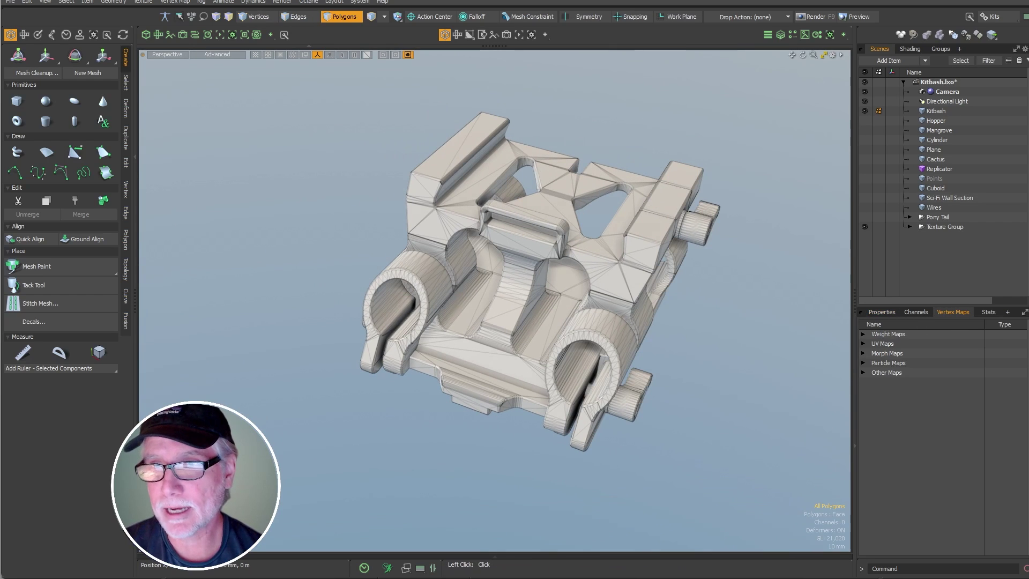
pyautogui.click(988, 311)
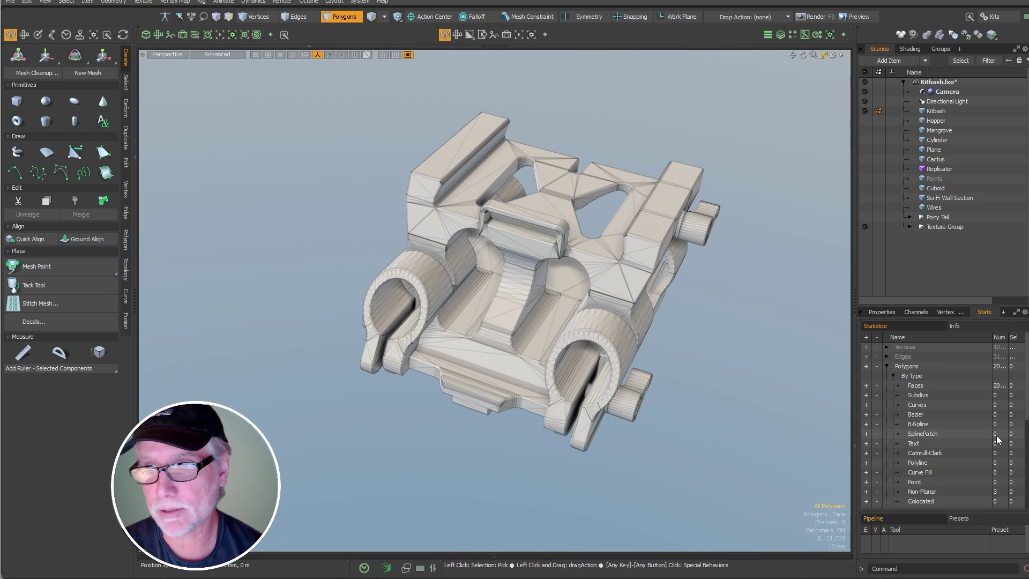
pyautogui.click(892, 375)
pyautogui.click(893, 386)
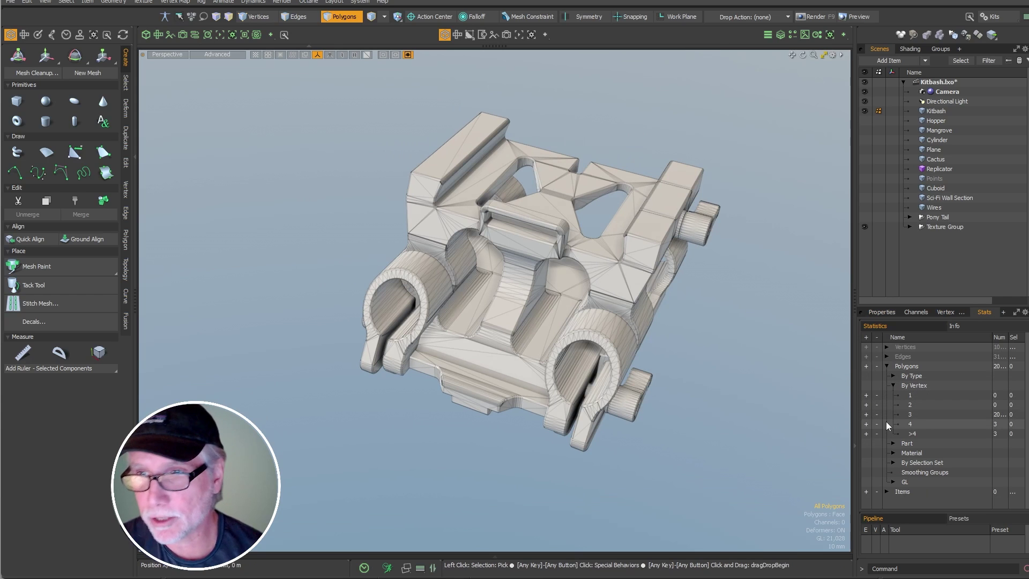
# Select the four-vertex polygons, add those with more than four vertices, inspect them on the model and clear the selection.
pyautogui.click(866, 424)
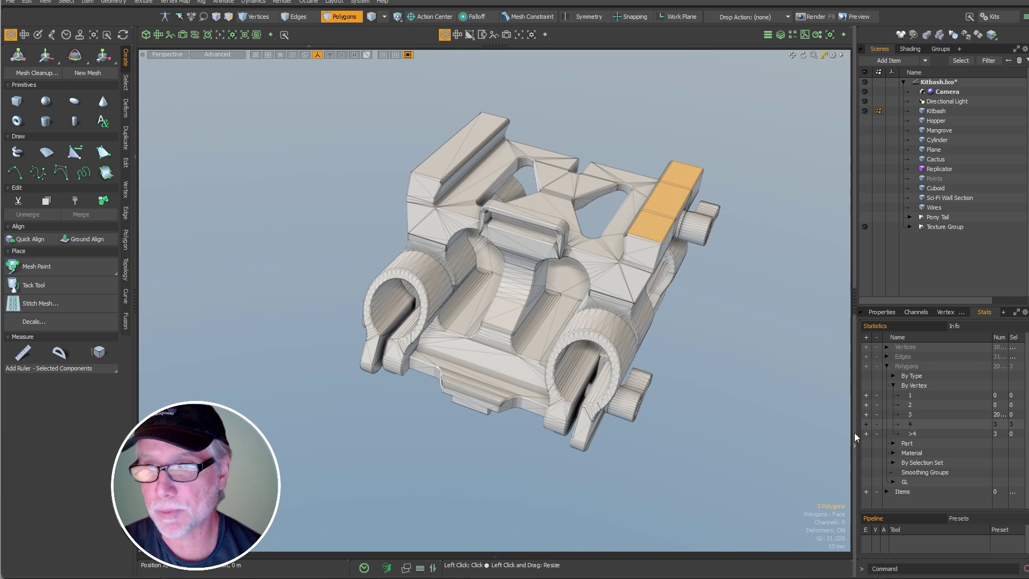
pyautogui.keyDown('alt'); pyautogui.moveTo(736, 369); pyautogui.dragTo(600, 310); pyautogui.keyUp('alt')
pyautogui.keyDown('ctrl'); pyautogui.keyDown('alt'); pyautogui.moveTo(594, 284); pyautogui.dragTo(622, 294); pyautogui.keyUp('alt'); pyautogui.keyUp('ctrl')
pyautogui.keyDown('alt'); pyautogui.moveTo(632, 306); pyautogui.dragTo(730, 425); pyautogui.keyUp('alt')
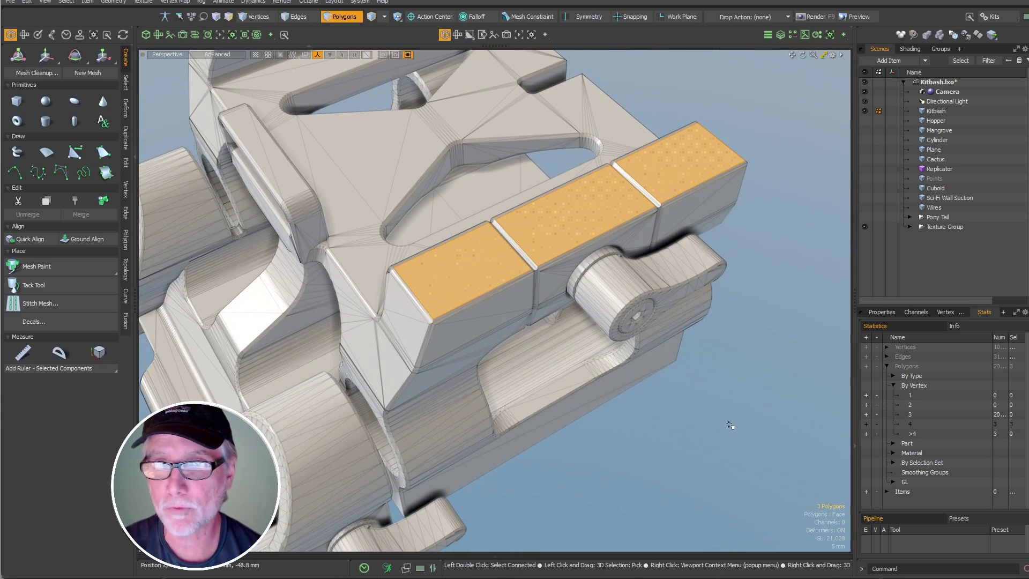
pyautogui.click(866, 434)
pyautogui.keyDown('alt'); pyautogui.moveTo(669, 348); pyautogui.dragTo(571, 268); pyautogui.keyUp('alt')
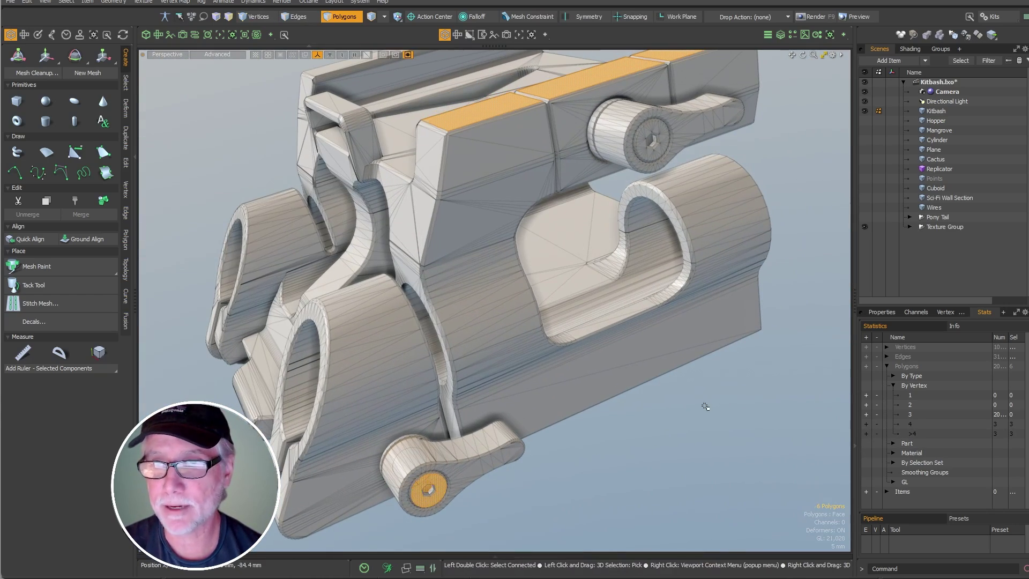
pyautogui.click(703, 405)
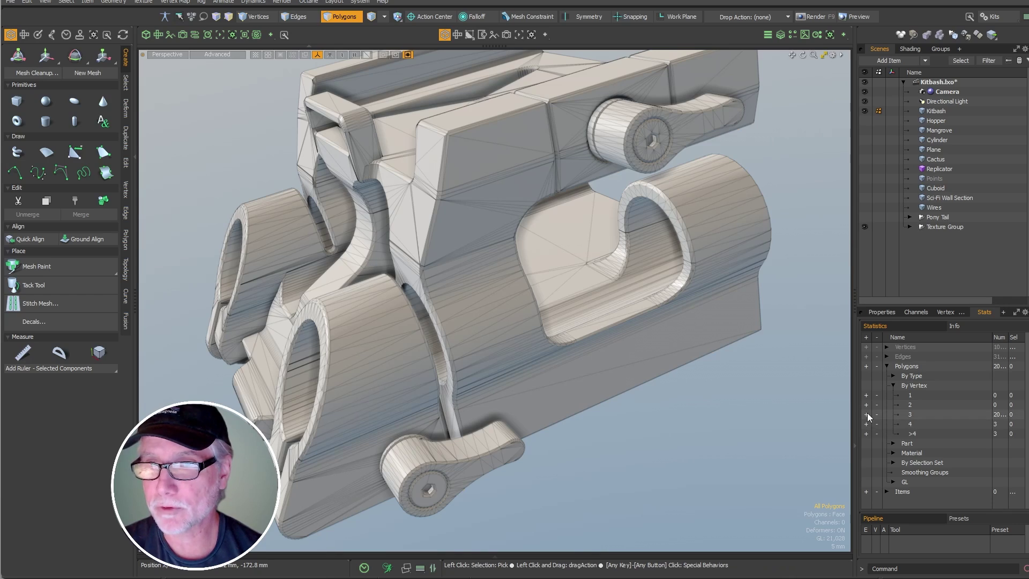
# Select all three-vertex polygons, clear the selection again and collapse the by-vertex breakdown.
pyautogui.click(866, 414)
pyautogui.scroll(-4, 669, 399)
pyautogui.keyDown('alt'); pyautogui.moveTo(609, 425); pyautogui.dragTo(722, 446); pyautogui.keyUp('alt')
pyautogui.click(718, 465)
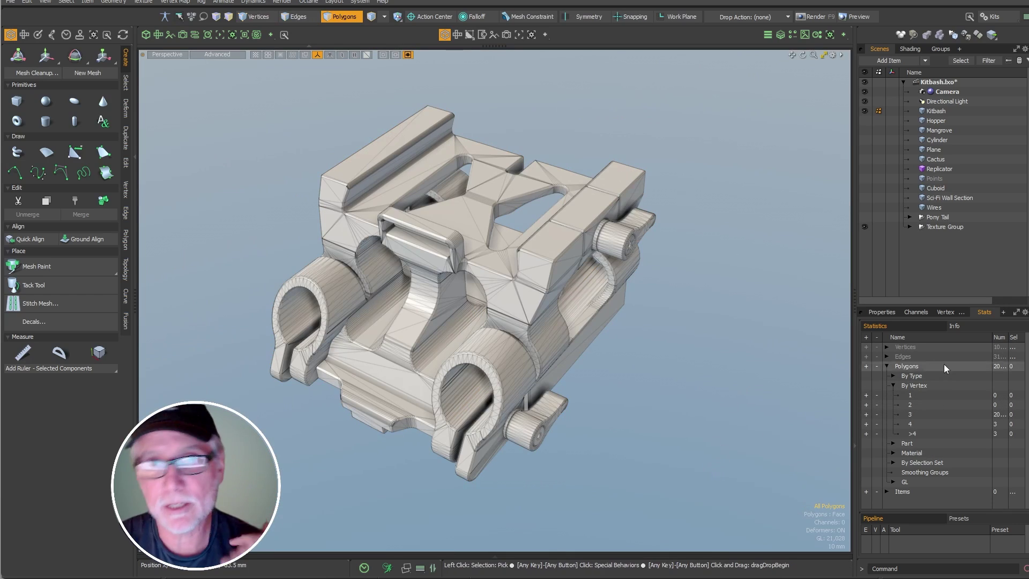
pyautogui.click(892, 385)
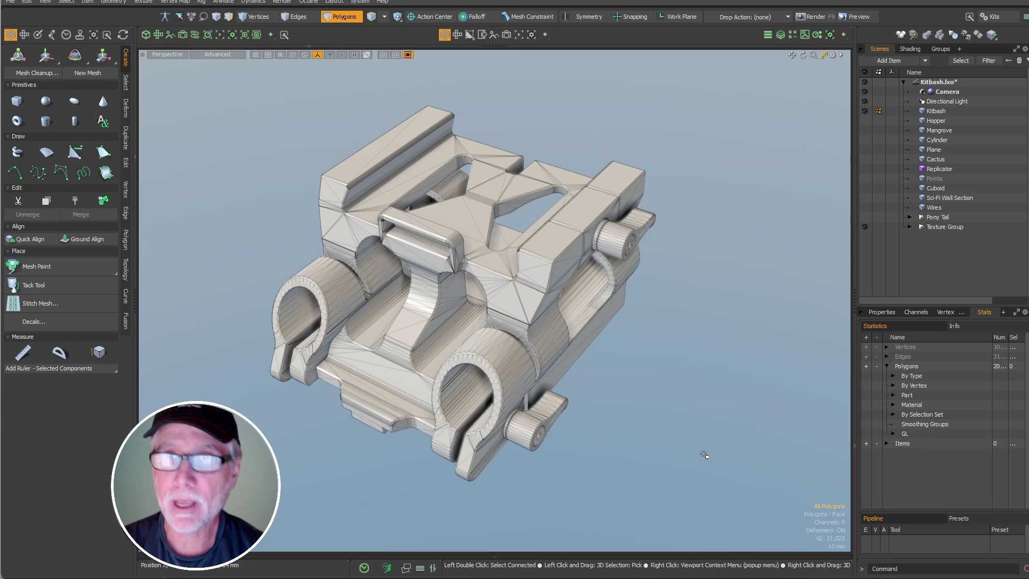
# Add a Polygon Bevel mesh operation to the Kitbash mesh.
pyautogui.click(780, 34)
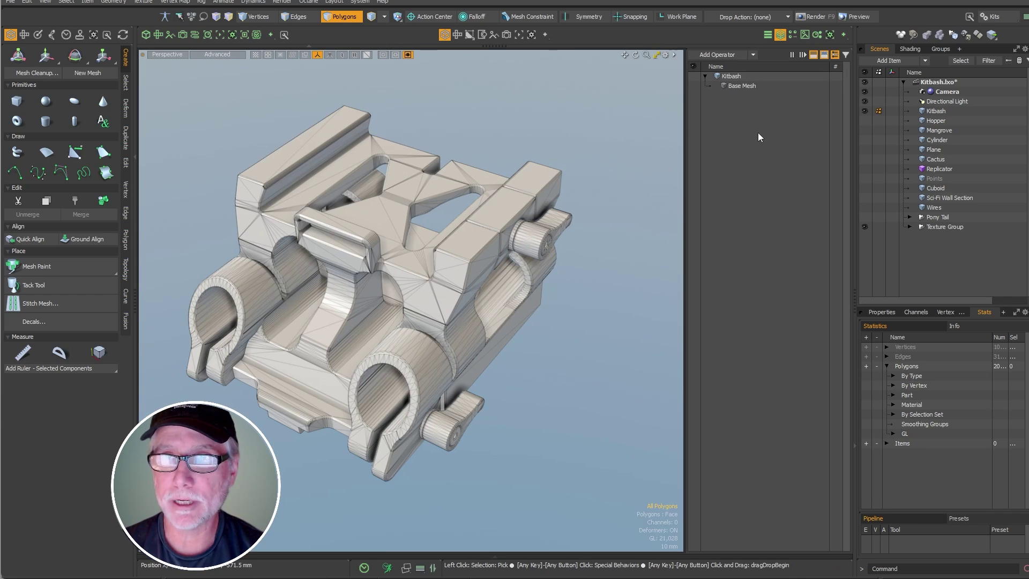
pyautogui.click(730, 54)
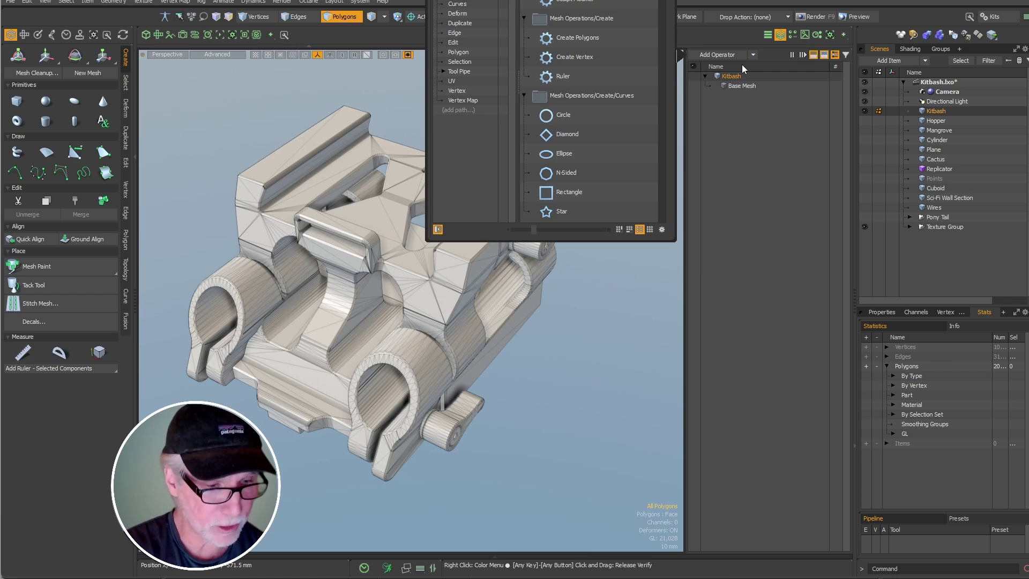
pyautogui.write('bev')
pyautogui.press('Down')
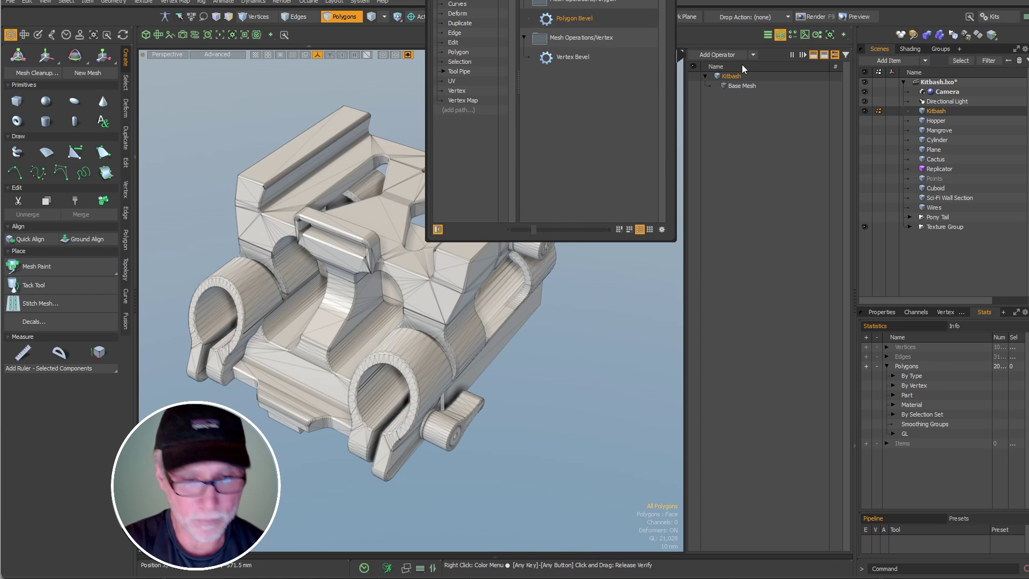
pyautogui.press('Return')
# Browse the new selection operations and selection assemblies offered for the Polygon Bevel, such as Select Polygons By Area, without adding one.
pyautogui.click(712, 86)
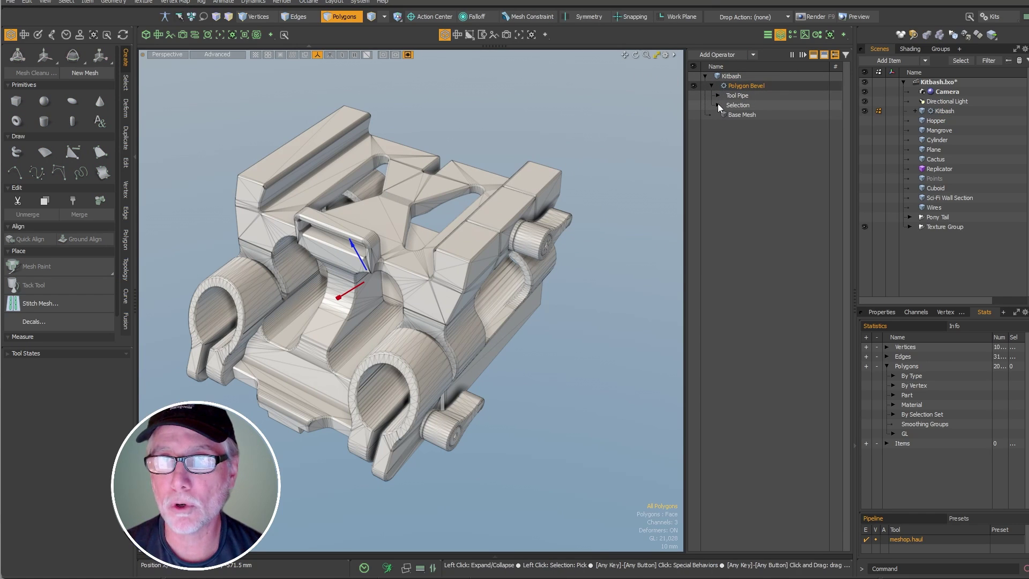
pyautogui.click(718, 104)
pyautogui.click(716, 114)
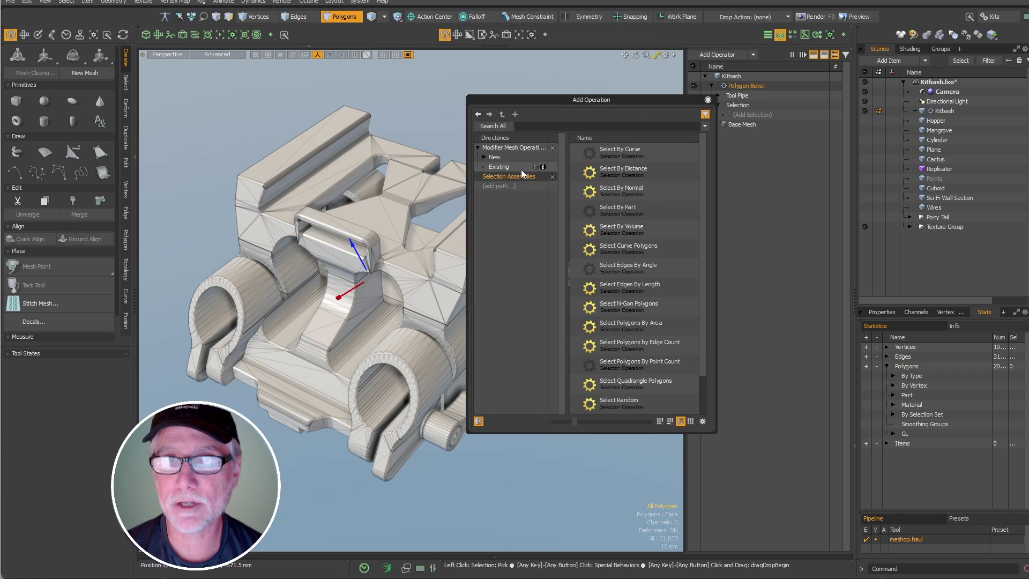
pyautogui.click(510, 168)
pyautogui.click(501, 157)
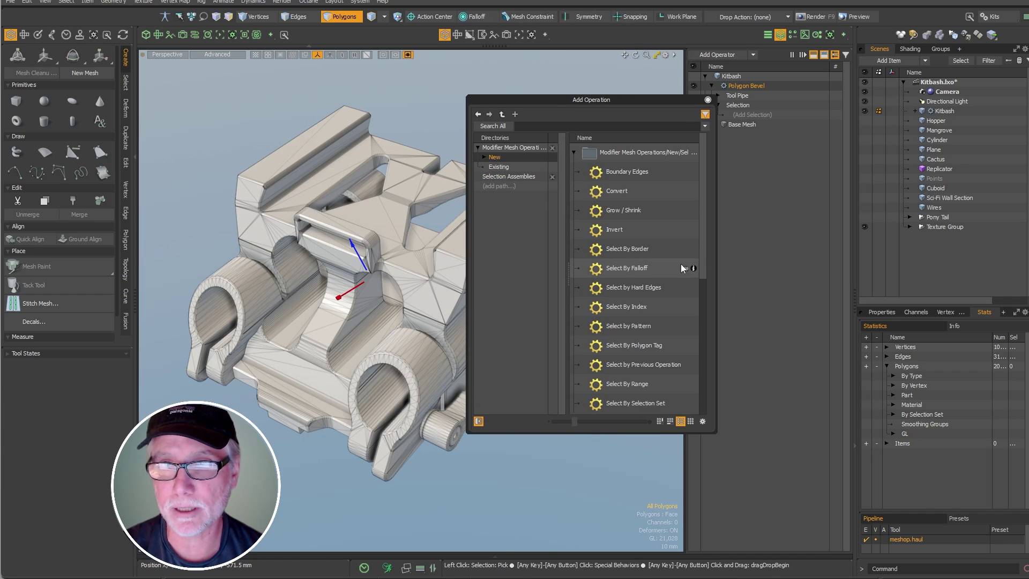
pyautogui.moveTo(705, 265)
pyautogui.mouseDown()
pyautogui.moveTo(703, 296)
pyautogui.moveTo(704, 265)
pyautogui.mouseUp()
pyautogui.click(502, 178)
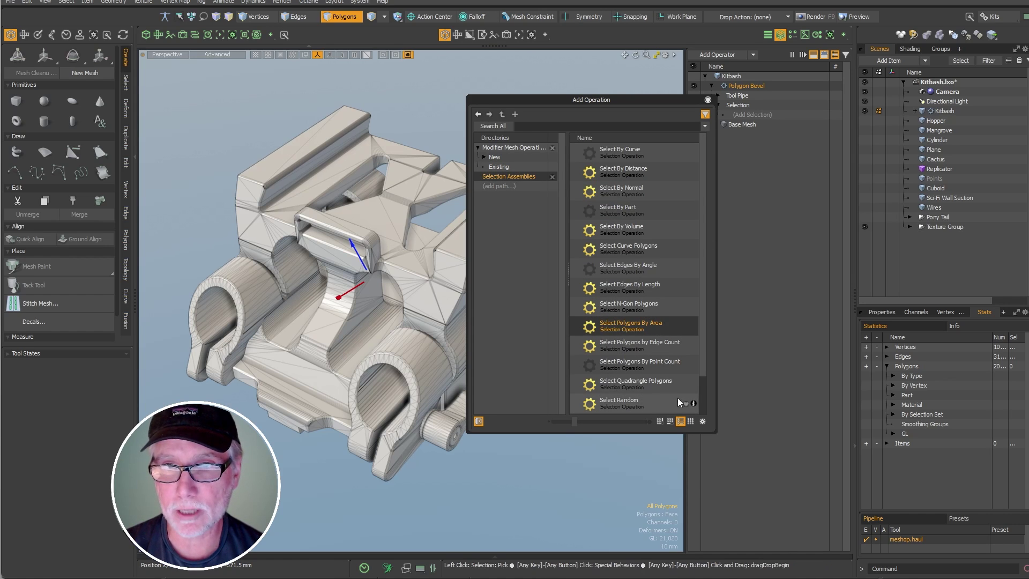
pyautogui.click(646, 322)
pyautogui.click(745, 122)
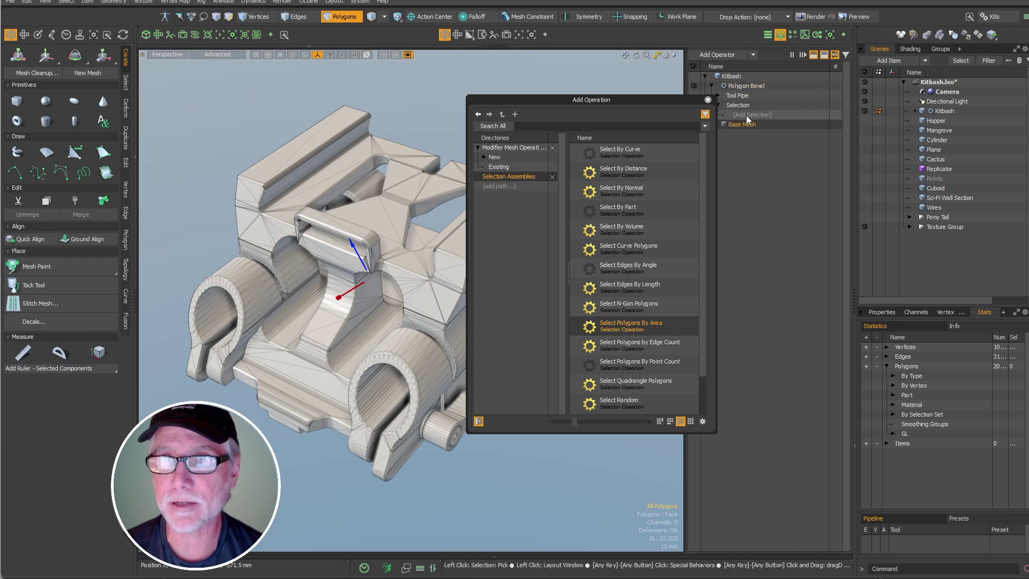
pyautogui.click(707, 99)
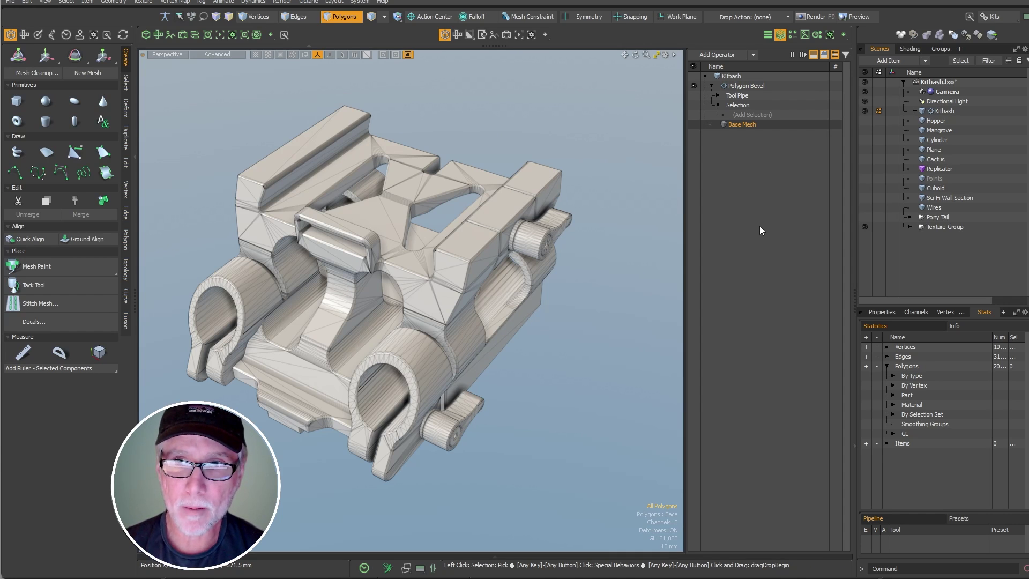
# Delete the Polygon Bevel operation from the Kitbash mesh and hide the mesh operations list.
pyautogui.click(722, 85)
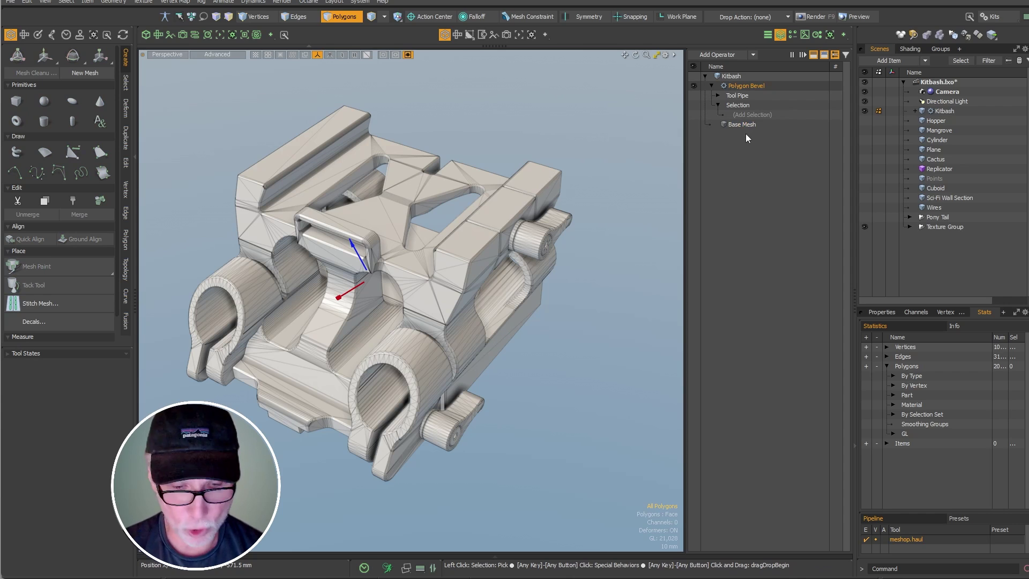
pyautogui.press('Delete')
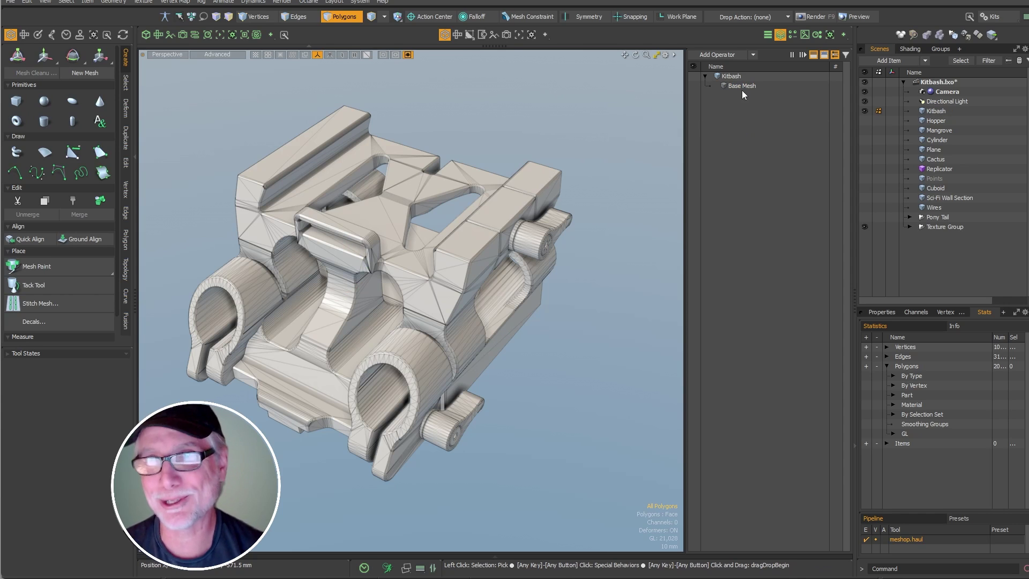
pyautogui.click(780, 34)
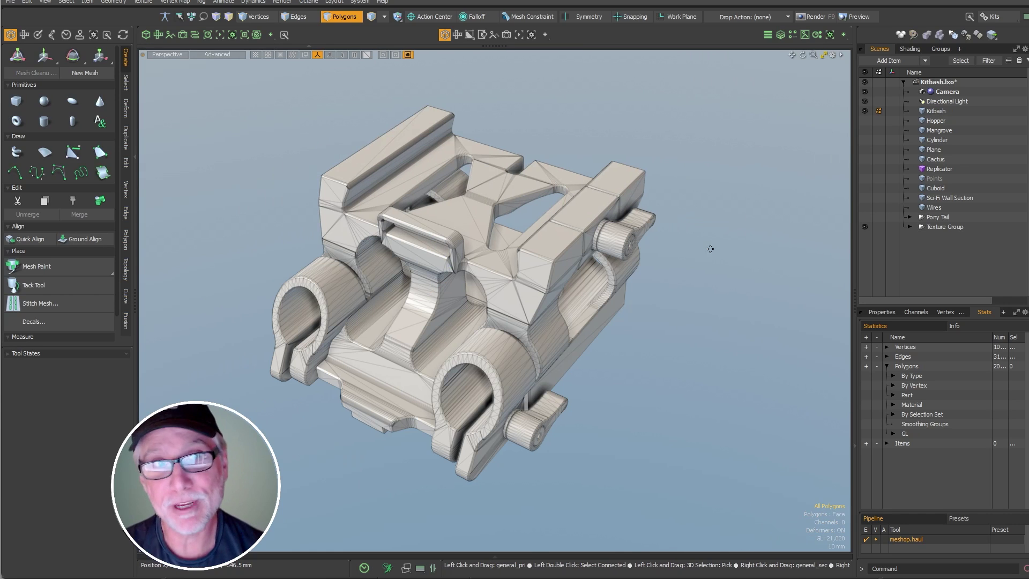
# Show the full set of Select tools and select the flat ring polygon around the lower lever's hex socket.
pyautogui.click(127, 83)
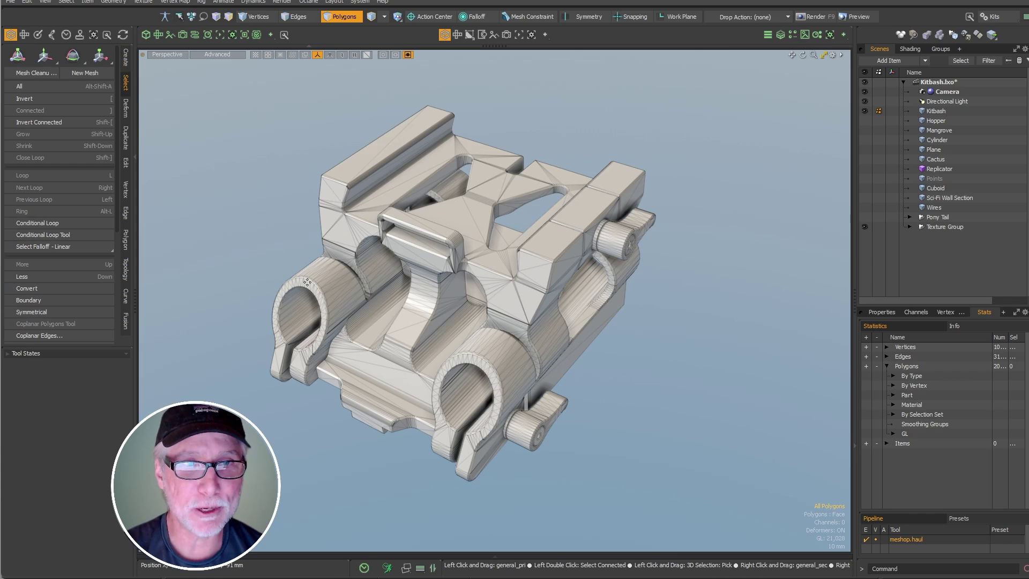
pyautogui.moveTo(101, 348); pyautogui.dragTo(97, 454)
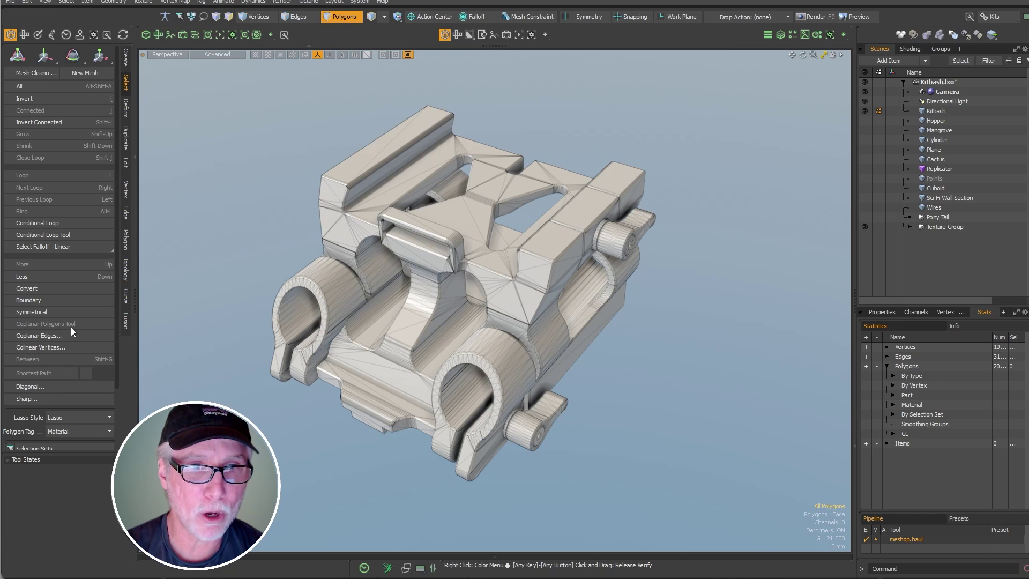
pyautogui.keyDown('alt'); pyautogui.moveTo(617, 478); pyautogui.dragTo(535, 455); pyautogui.keyUp('alt')
pyautogui.keyDown('ctrl'); pyautogui.keyDown('alt'); pyautogui.moveTo(536, 455); pyautogui.dragTo(585, 457); pyautogui.keyUp('alt'); pyautogui.keyUp('ctrl')
pyautogui.keyDown('alt'); pyautogui.keyDown('shift'); pyautogui.moveTo(585, 457); pyautogui.dragTo(562, 375); pyautogui.keyUp('shift'); pyautogui.keyUp('alt')
pyautogui.press('space')
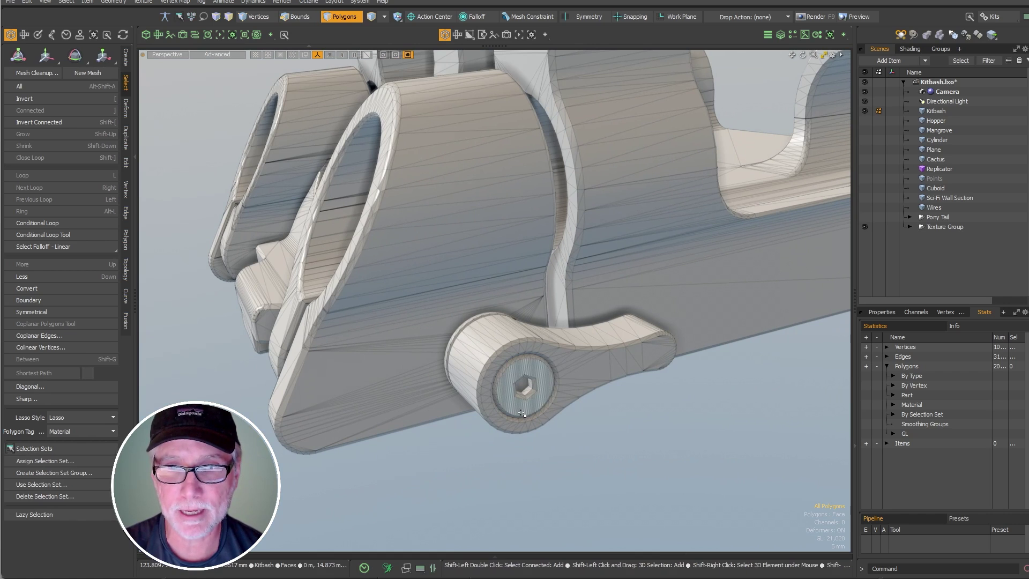
pyautogui.click(520, 415)
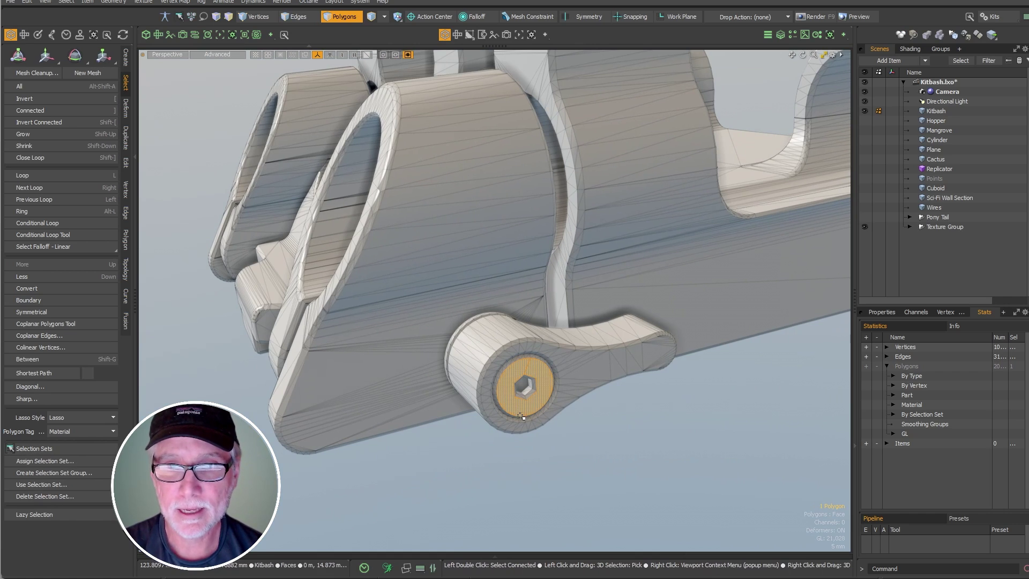
# Activate the Coplanar Polygons Tool with Angle 5.0° and Use Connectivity set to Polygon.
pyautogui.click(38, 323)
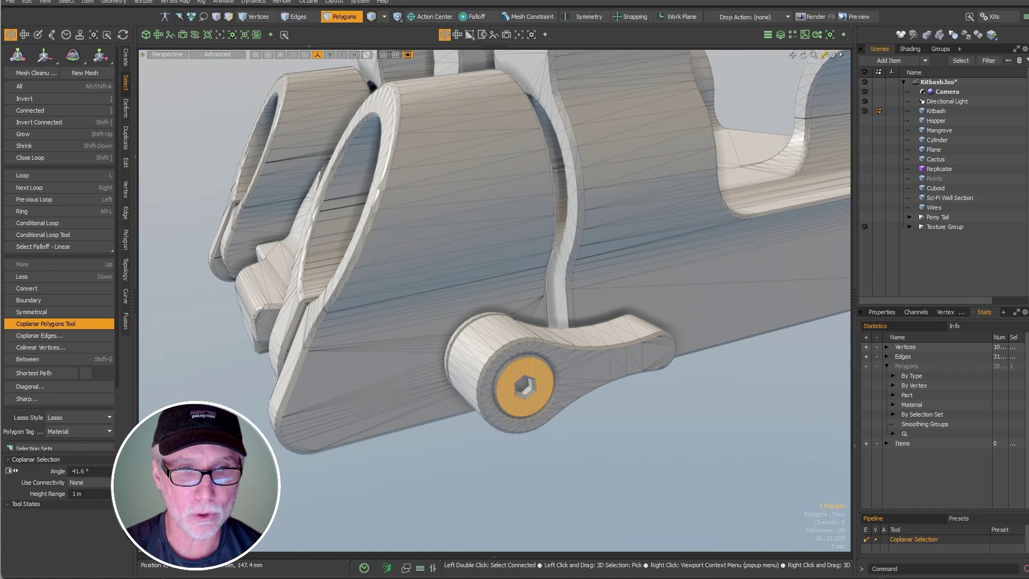
pyautogui.moveTo(578, 444)
pyautogui.keyDown('alt'); pyautogui.mouseDown()
pyautogui.moveTo(616, 461)
pyautogui.moveTo(568, 460)
pyautogui.mouseUp(); pyautogui.keyUp('alt')
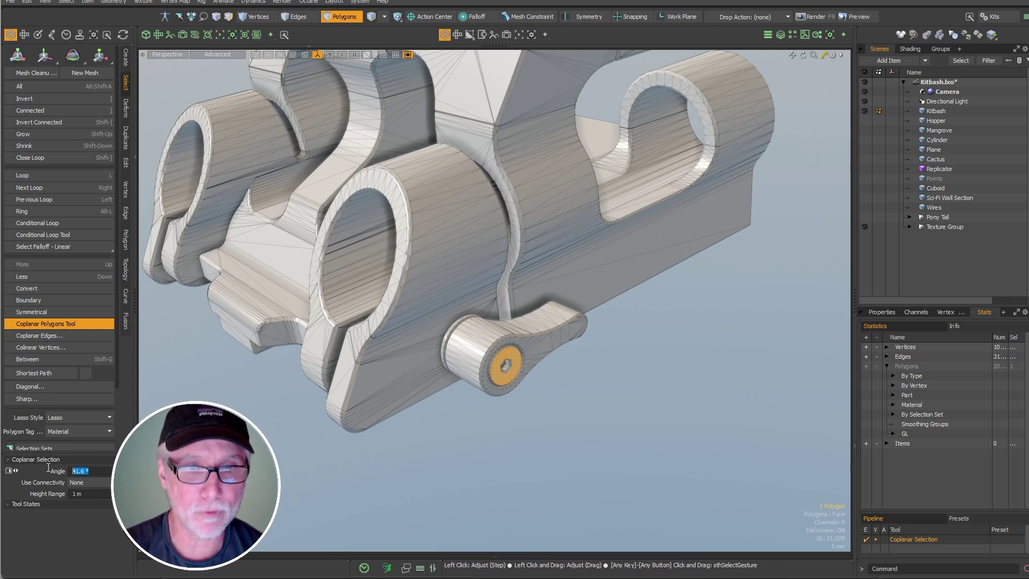
pyautogui.click(101, 483)
pyautogui.click(99, 492)
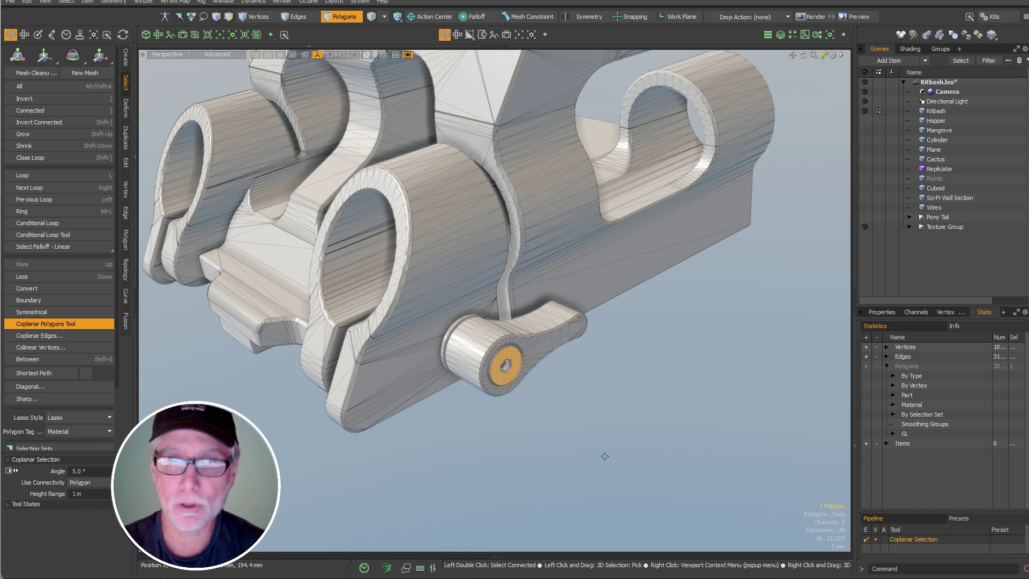
pyautogui.click(83, 485)
pyautogui.click(102, 483)
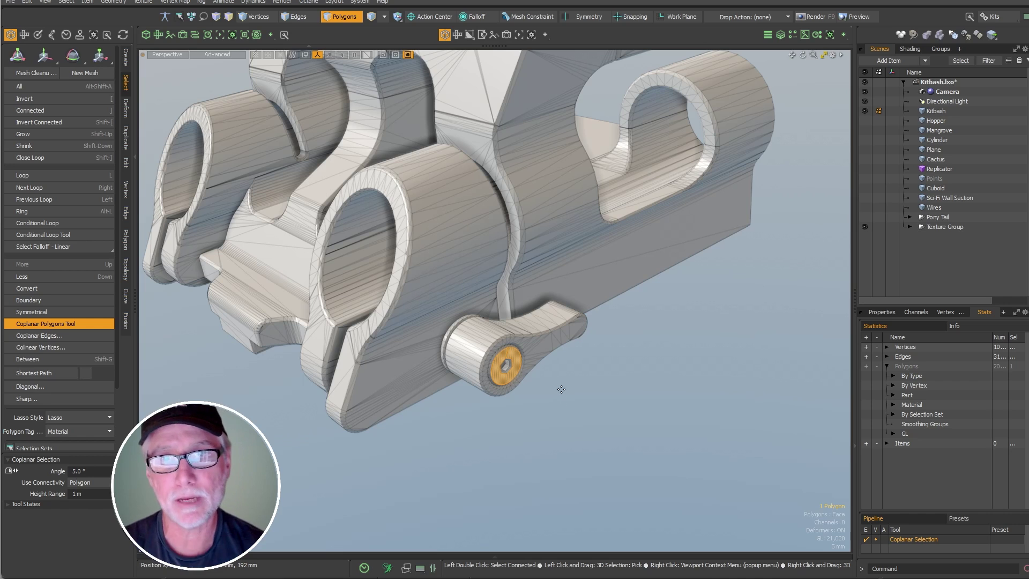
# Leave the coplanar tool and select all connected polygons of the lower clamp lever.
pyautogui.press('space')
pyautogui.doubleClick(507, 373)
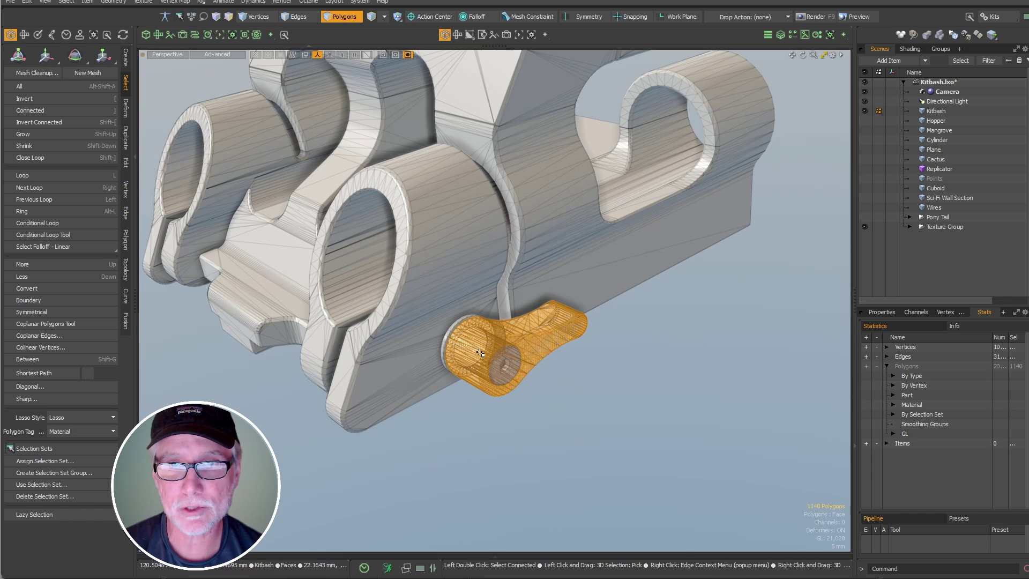
# Clear the lever selection and select a single polygon on the face of its hex-socket bolt.
pyautogui.click(547, 395)
pyautogui.moveTo(508, 366); pyautogui.dragTo(530, 376)
pyautogui.doubleClick(505, 374)
pyautogui.click(530, 400)
pyautogui.click(501, 376)
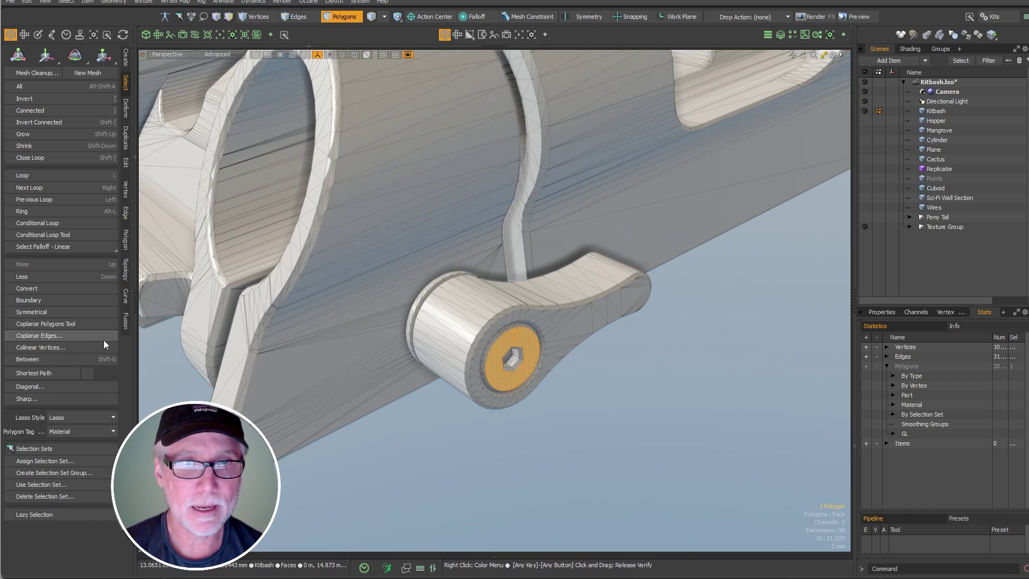
# Isolate the lower lever's hex-socket bolt by hiding all other polygons, and select one triangle on its head.
pyautogui.click(443, 434)
pyautogui.keyDown('alt'); pyautogui.moveTo(443, 434); pyautogui.dragTo(579, 375); pyautogui.keyUp('alt')
pyautogui.doubleClick(418, 502)
pyautogui.keyDown('alt'); pyautogui.keyDown('shift'); pyautogui.moveTo(419, 540); pyautogui.dragTo(486, 378); pyautogui.keyUp('shift'); pyautogui.keyUp('alt')
pyautogui.hotkey('shift', 'h')
pyautogui.click(496, 462)
pyautogui.click(448, 353)
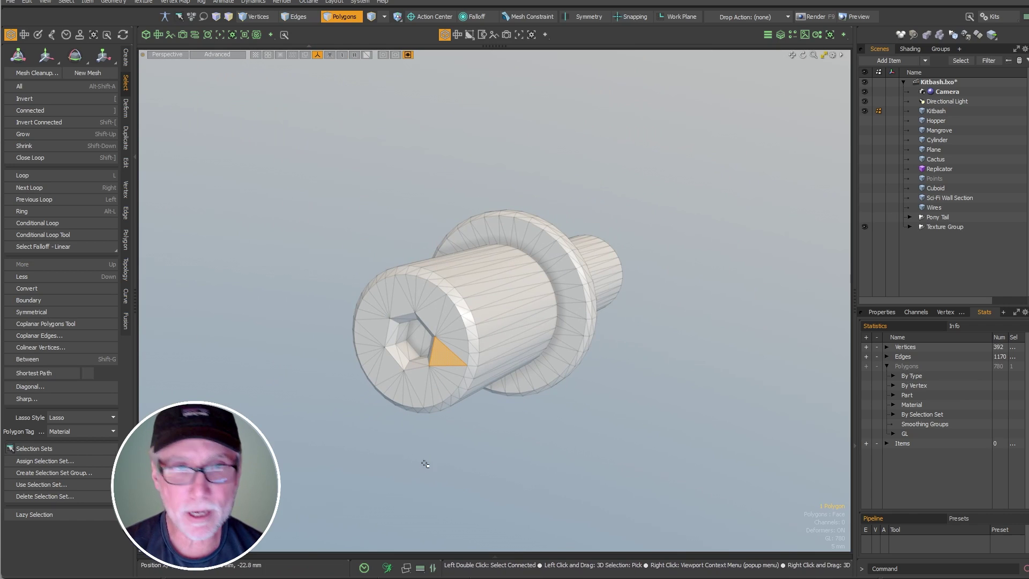
# Select the bolt's flat faces with the Coplanar Polygons Tool, using connectivity Polygon, Angle 2.7° and Height Range 1.0011 m.
pyautogui.click(80, 323)
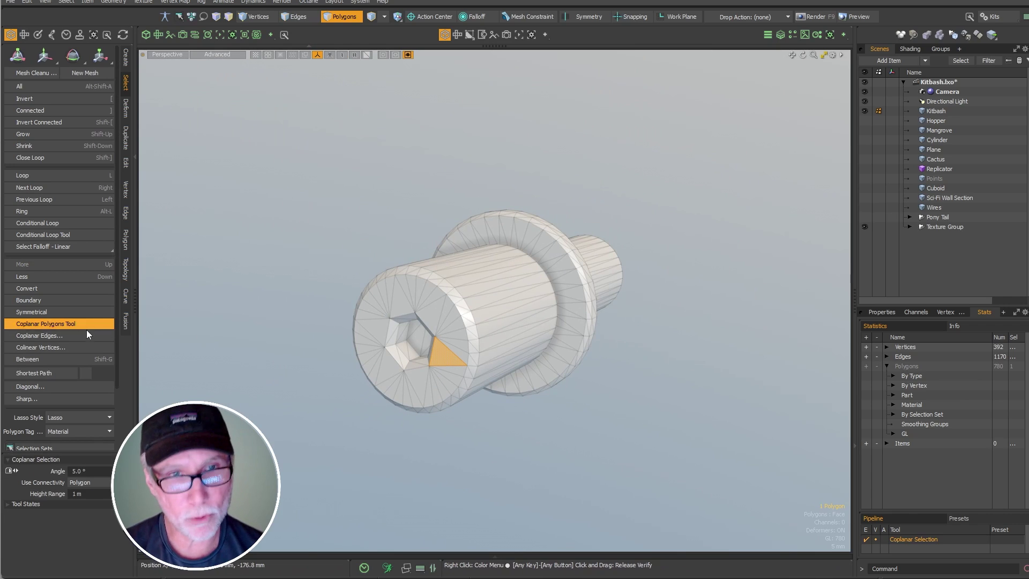
pyautogui.click(98, 482)
pyautogui.click(99, 485)
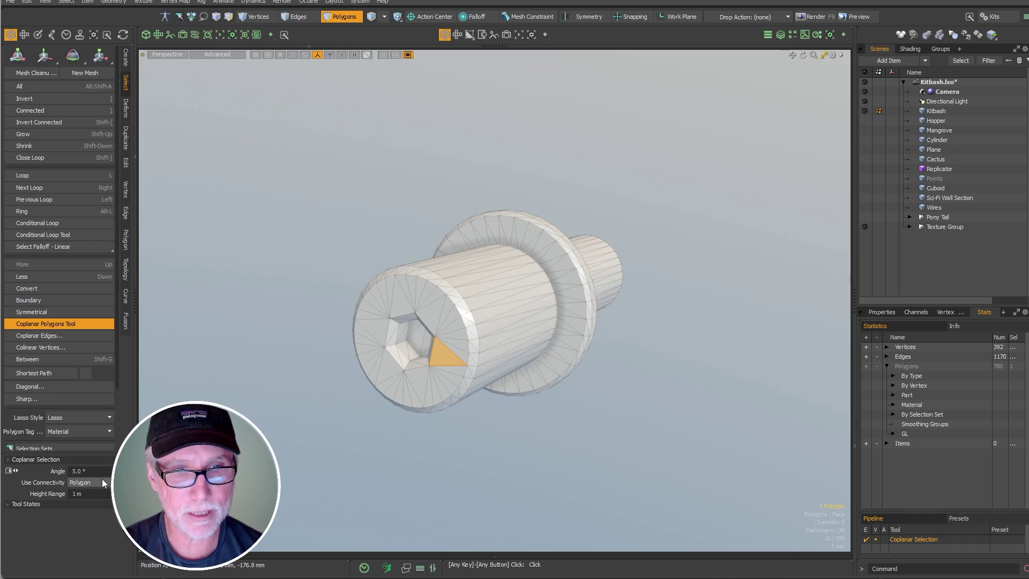
pyautogui.moveTo(444, 437); pyautogui.dragTo(449, 435)
pyautogui.keyDown('alt'); pyautogui.moveTo(451, 431); pyautogui.dragTo(489, 323); pyautogui.keyUp('alt')
pyautogui.hotkey('shift', 'a')
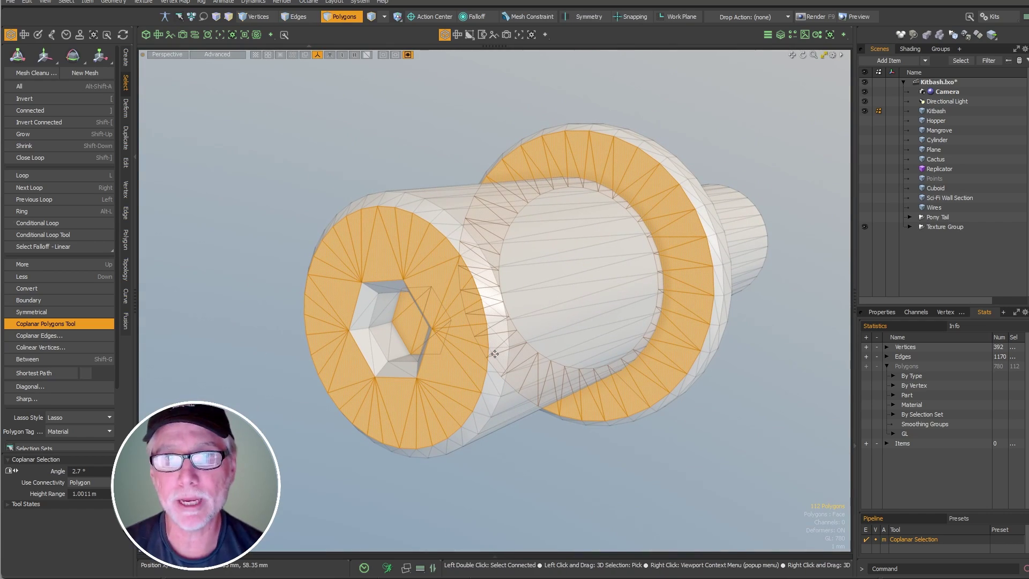
pyautogui.moveTo(476, 396)
pyautogui.keyDown('alt'); pyautogui.mouseDown()
pyautogui.moveTo(595, 423)
pyautogui.moveTo(470, 380)
pyautogui.mouseUp(); pyautogui.keyUp('alt')
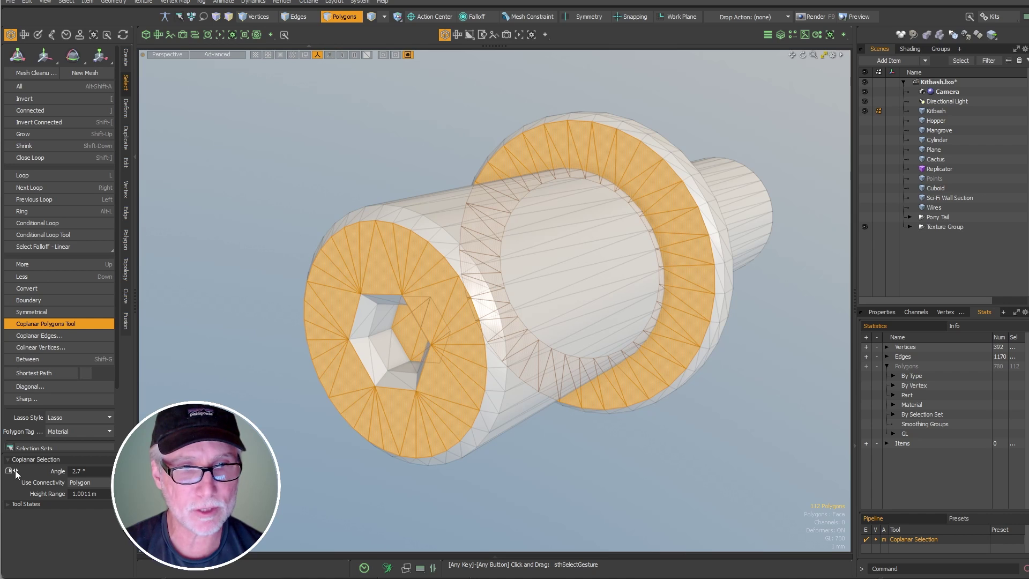
pyautogui.keyDown('alt'); pyautogui.moveTo(518, 381); pyautogui.dragTo(457, 361); pyautogui.keyUp('alt')
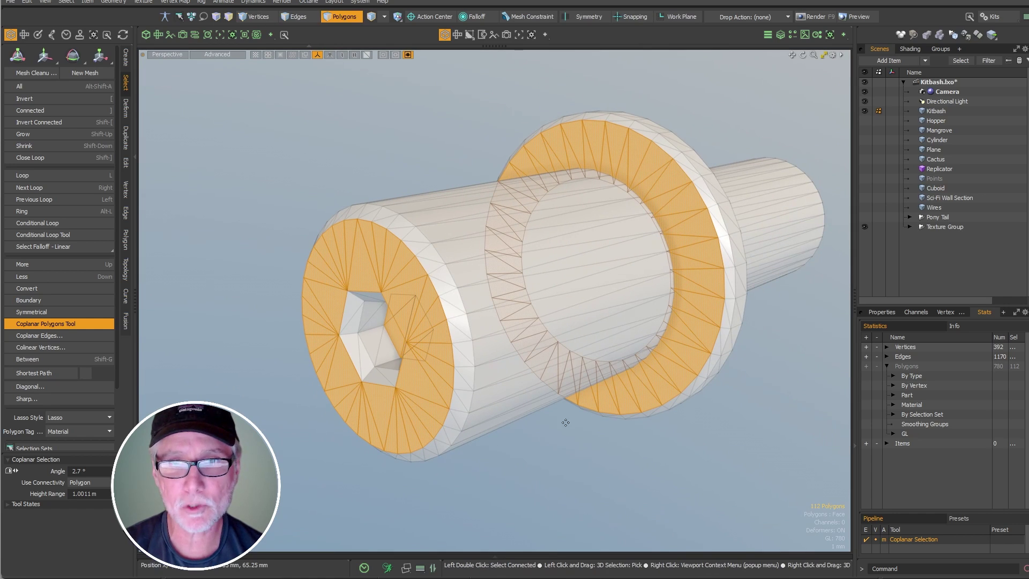
# Raise the coplanar Angle to 48.7° and unhide the rest of the Kitbash mesh.
pyautogui.moveTo(452, 484); pyautogui.dragTo(461, 484)
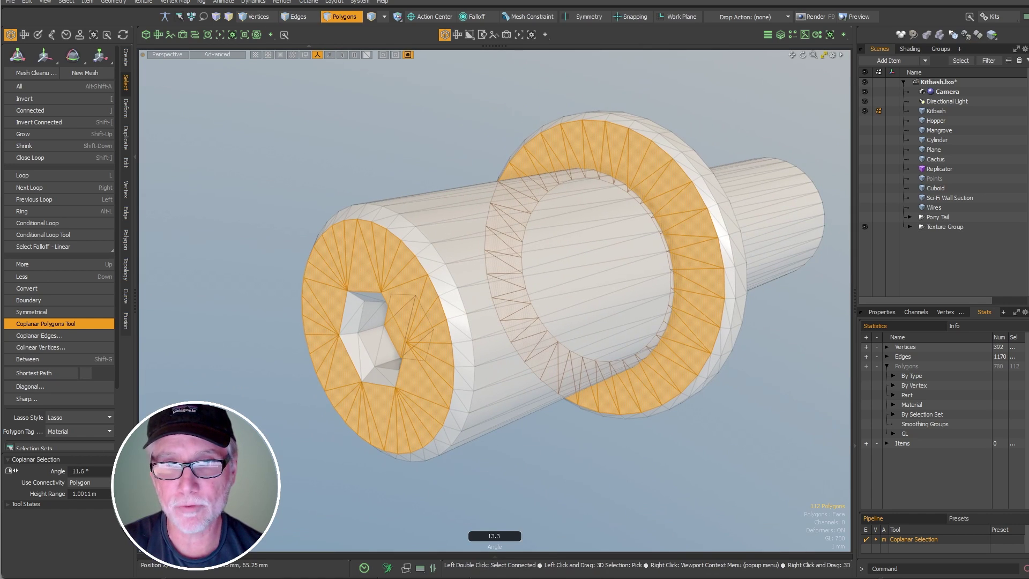
pyautogui.moveTo(638, 485)
pyautogui.mouseDown()
pyautogui.moveTo(696, 484)
pyautogui.moveTo(632, 485)
pyautogui.mouseUp()
pyautogui.moveTo(627, 422); pyautogui.dragTo(604, 419)
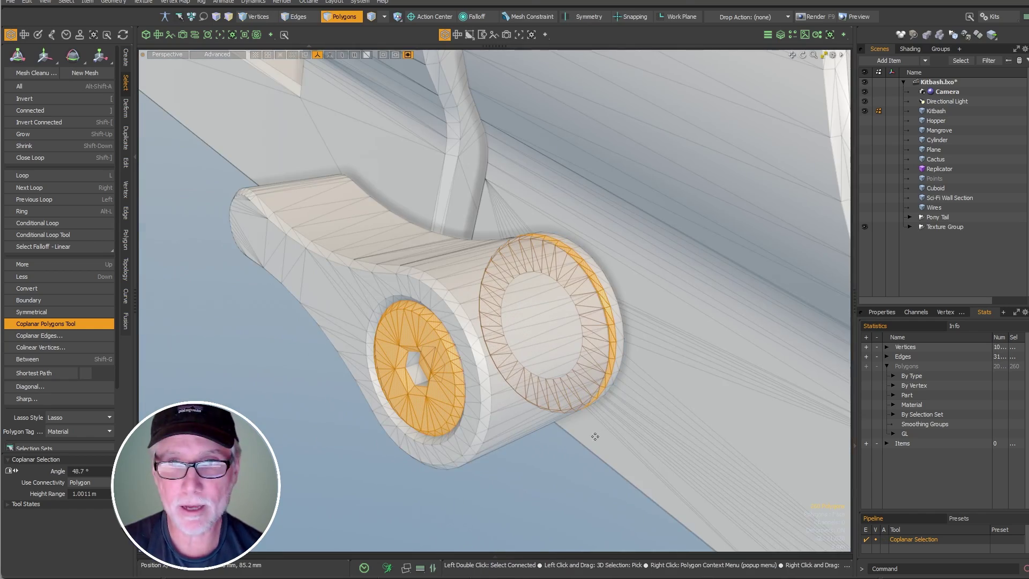
pyautogui.scroll(-3, 524, 379)
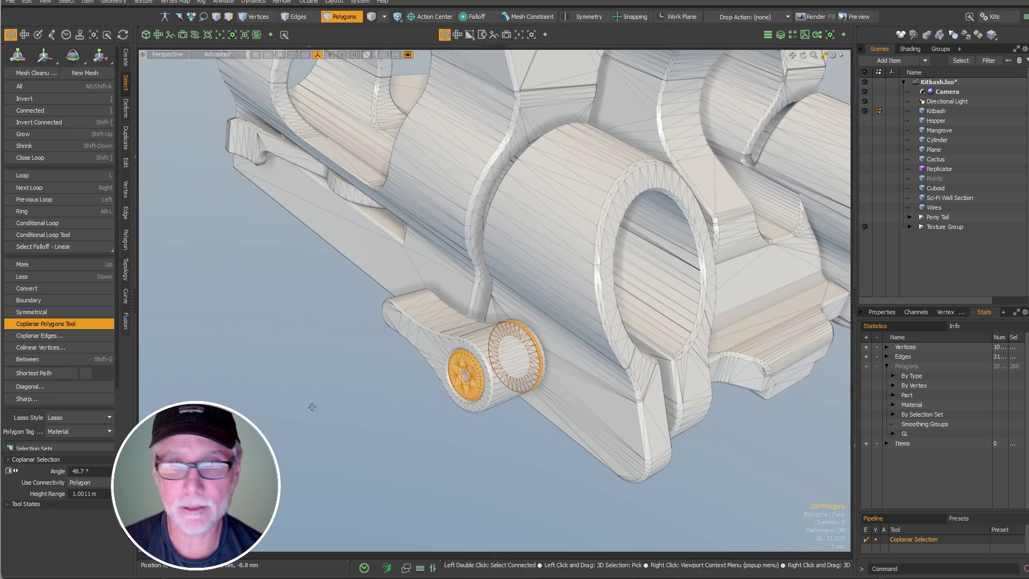
# Set Use Connectivity to None with Angle 29.3° and Height Range 1.0003 m to extend the coplanar selection across the whole mesh.
pyautogui.click(88, 481)
pyautogui.click(86, 472)
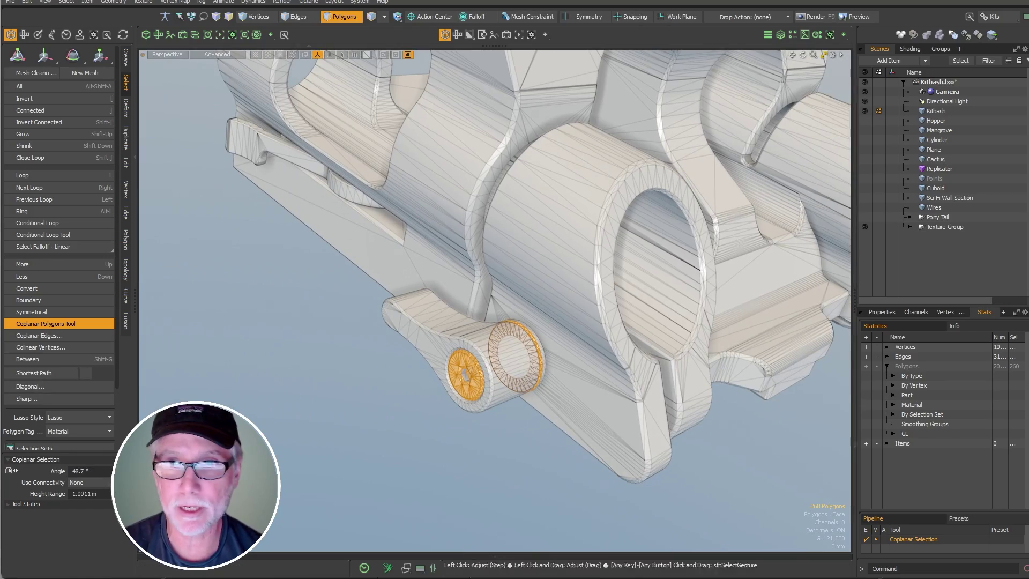
pyautogui.moveTo(389, 421); pyautogui.dragTo(340, 421)
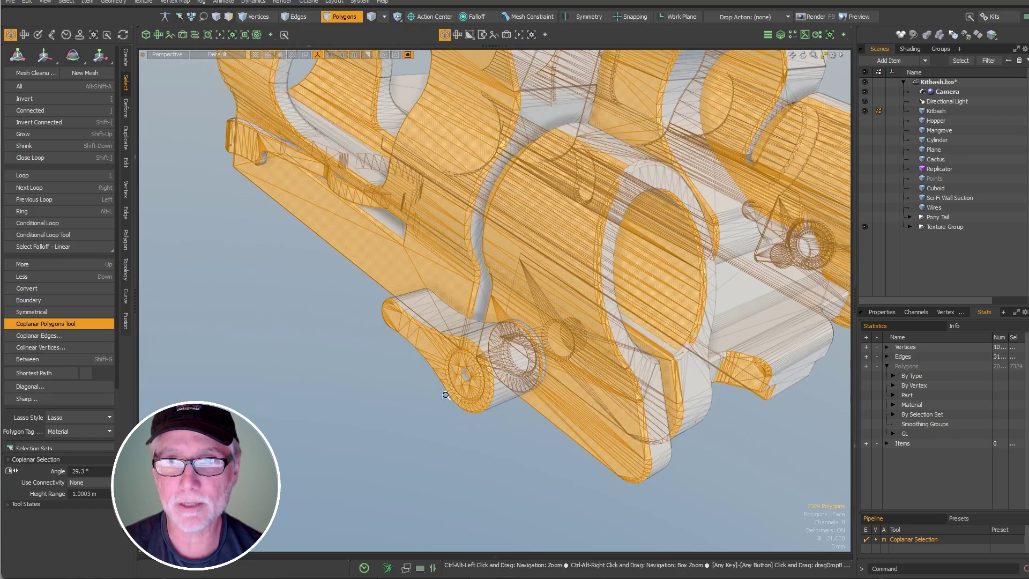
pyautogui.moveTo(443, 391)
pyautogui.keyDown('ctrl'); pyautogui.keyDown('alt'); pyautogui.mouseDown()
pyautogui.moveTo(422, 394)
pyautogui.moveTo(731, 314)
pyautogui.moveTo(451, 410)
pyautogui.mouseUp(); pyautogui.keyUp('alt'); pyautogui.keyUp('ctrl')
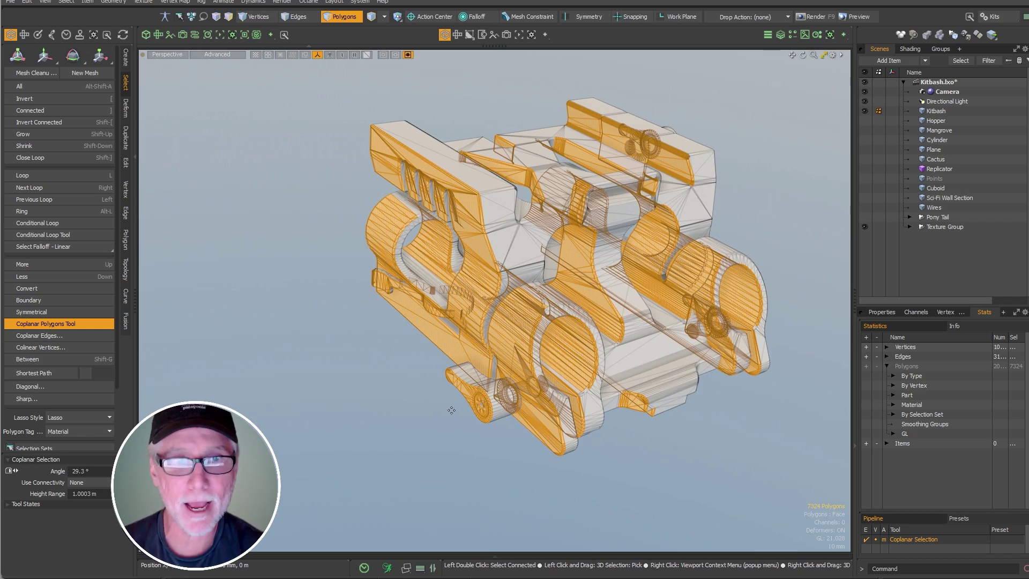
# Leave the Coplanar Polygons Tool and clear the polygon selection on the Kitbash mesh.
pyautogui.moveTo(413, 447); pyautogui.dragTo(64, 449)
pyautogui.keyDown('alt'); pyautogui.moveTo(496, 444); pyautogui.dragTo(483, 487); pyautogui.keyUp('alt')
pyautogui.click(481, 487)
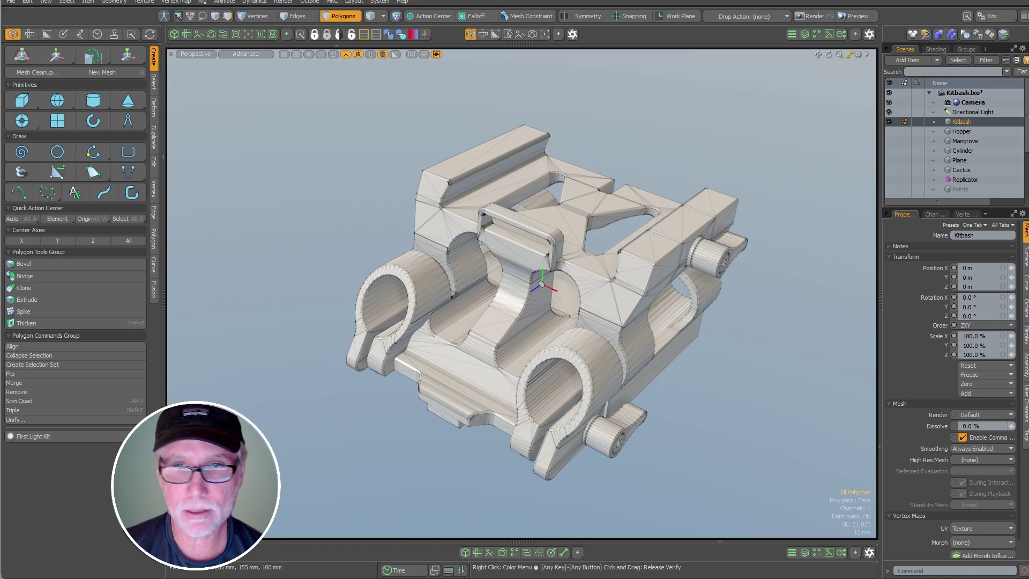
pyautogui.keyDown('alt'); pyautogui.moveTo(726, 346); pyautogui.dragTo(647, 351); pyautogui.keyUp('alt')
# Open the Selene for Modo kit to view its selection tools, and close it along with the Kits palette.
pyautogui.click(977, 19)
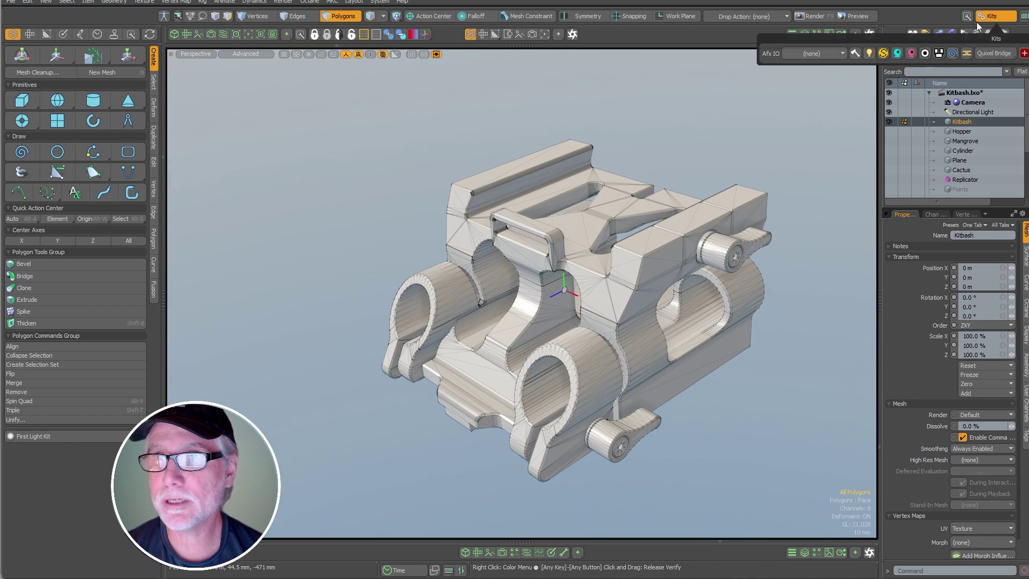
pyautogui.moveTo(982, 55); pyautogui.dragTo(243, 102)
pyautogui.click(590, 95)
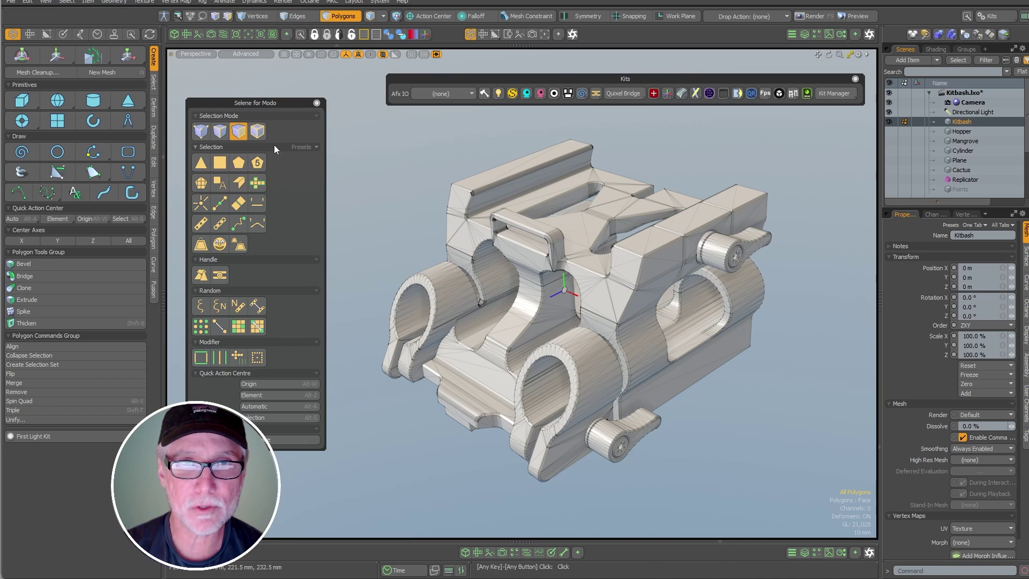
pyautogui.click(315, 102)
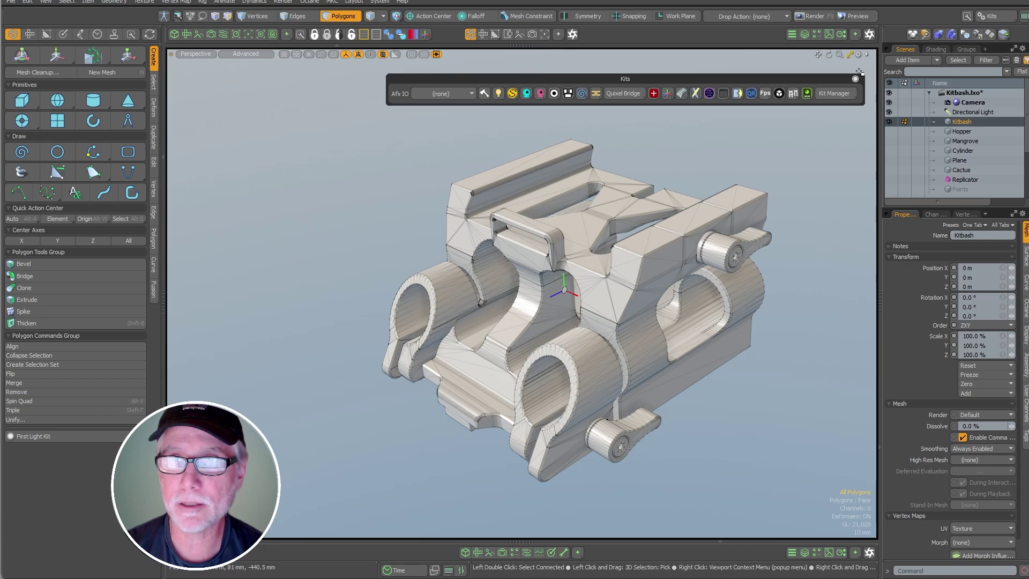
pyautogui.click(855, 79)
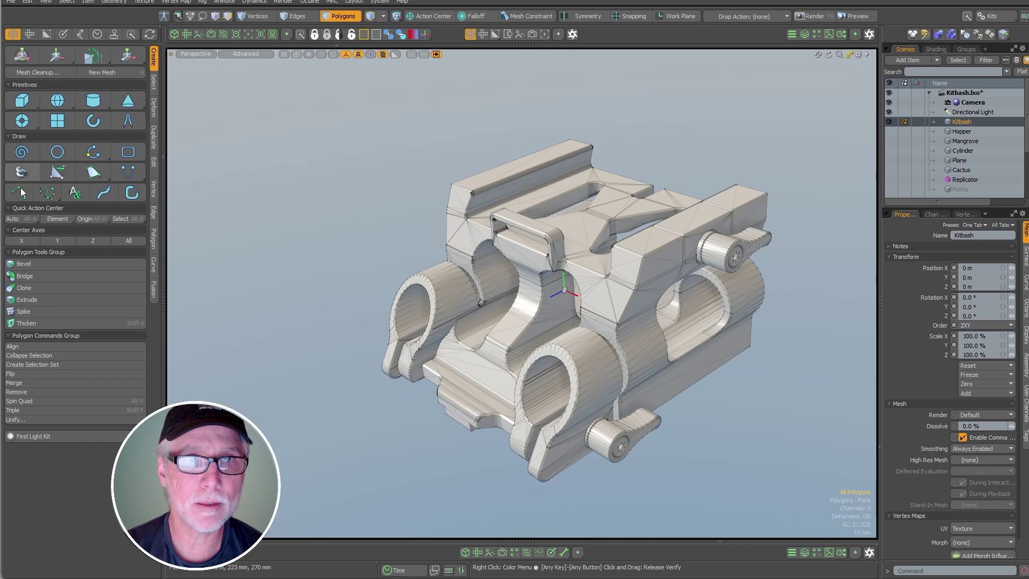
# Show the customized set of vertex, edge and polygon selection tools.
pyautogui.click(154, 83)
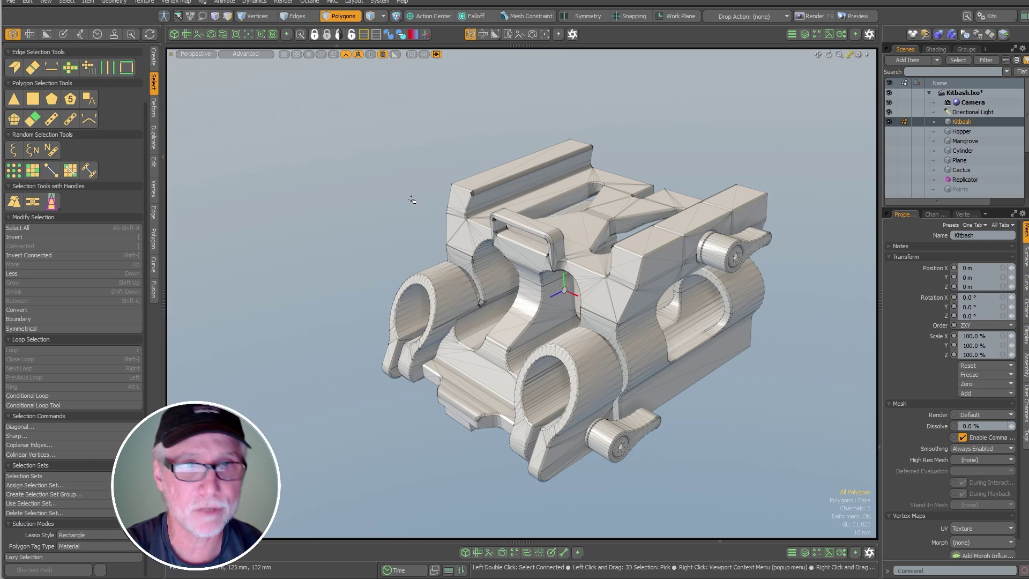
pyautogui.keyDown('alt'); pyautogui.keyDown('shift'); pyautogui.moveTo(536, 263); pyautogui.dragTo(492, 255); pyautogui.keyUp('shift'); pyautogui.keyUp('alt')
pyautogui.keyDown('ctrl'); pyautogui.keyDown('alt'); pyautogui.moveTo(493, 255); pyautogui.dragTo(520, 256); pyautogui.keyUp('alt'); pyautogui.keyUp('ctrl')
pyautogui.moveTo(520, 256)
pyautogui.keyDown('alt'); pyautogui.keyDown('shift'); pyautogui.mouseDown()
pyautogui.moveTo(524, 270)
pyautogui.moveTo(521, 247)
pyautogui.mouseUp(); pyautogui.keyUp('shift'); pyautogui.keyUp('alt')
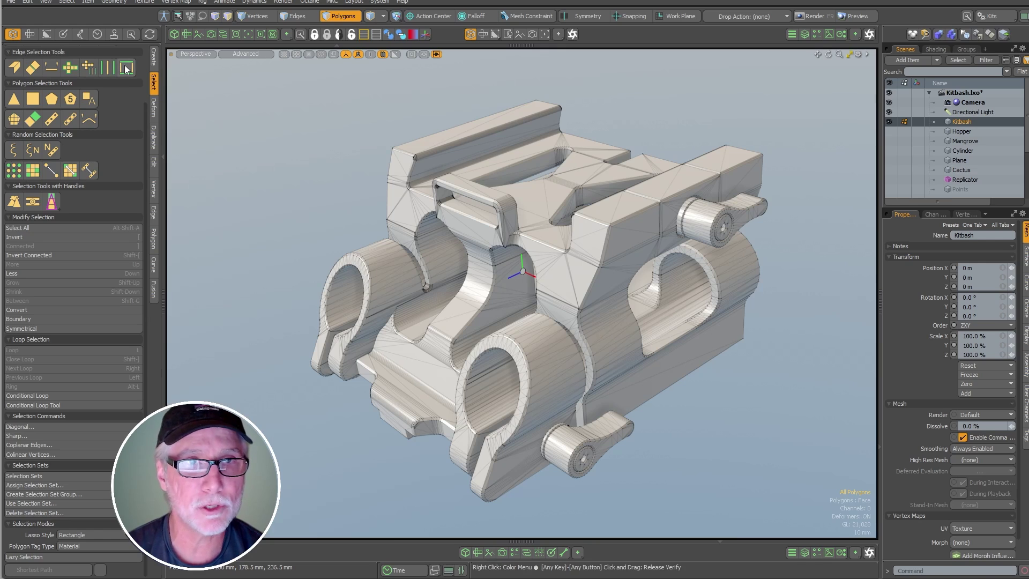
pyautogui.moveTo(144, 114); pyautogui.dragTo(143, 57)
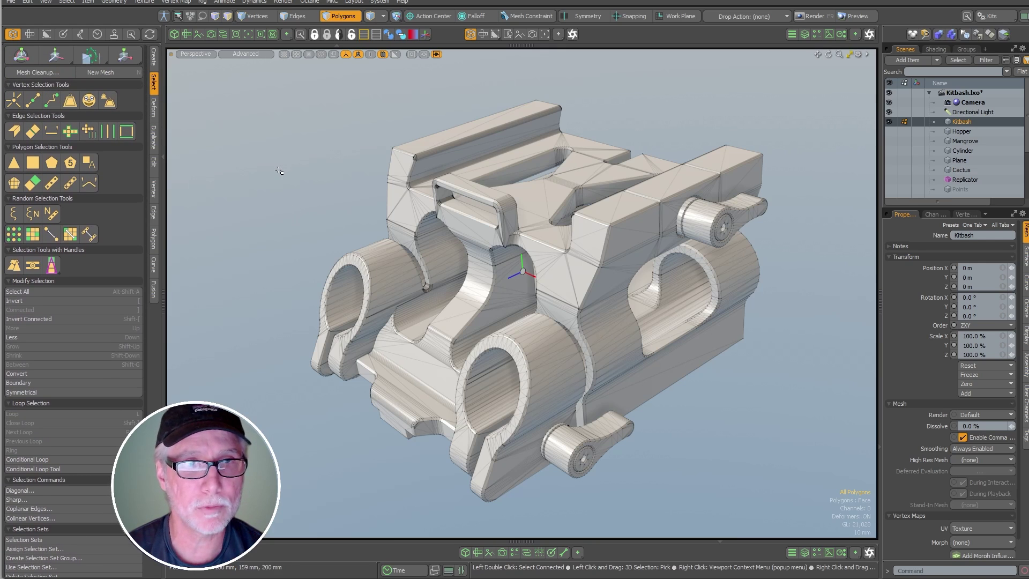
# Start Select Poly by Area on the Kitbash mesh with both Minimum and Maximum set to 0 m.
pyautogui.click(19, 185)
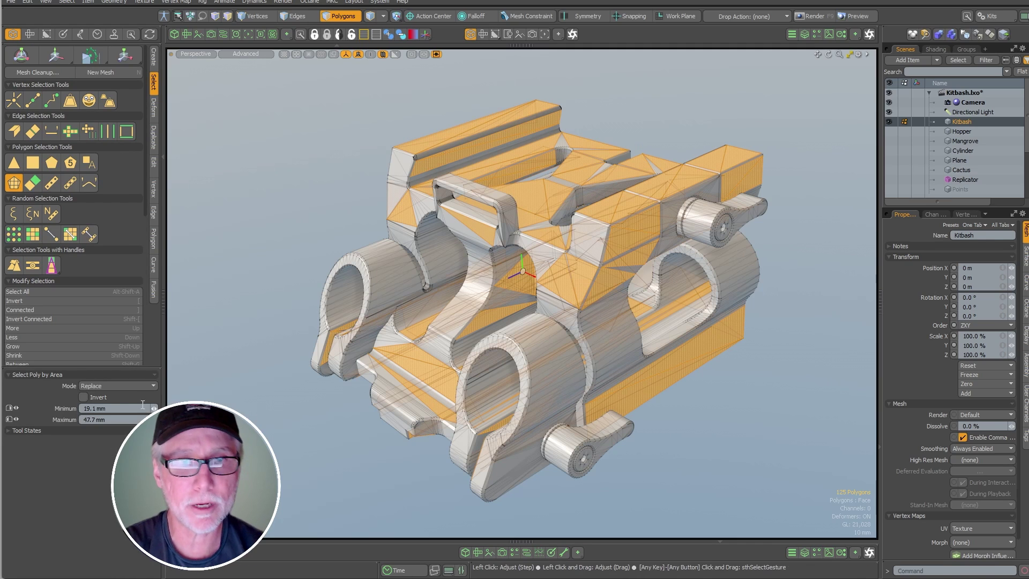
pyautogui.click(107, 419)
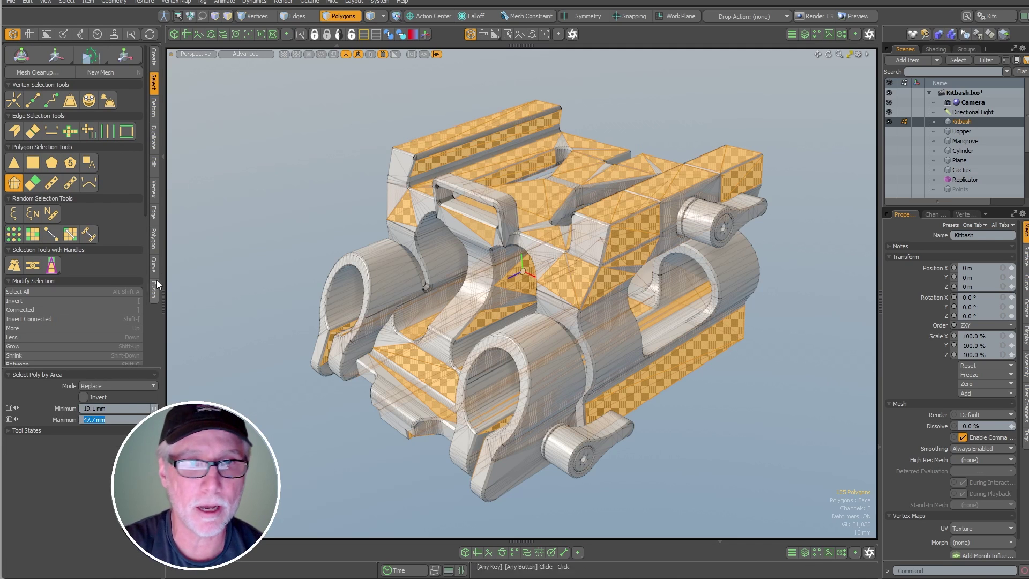
pyautogui.click(90, 408)
pyautogui.write('0')
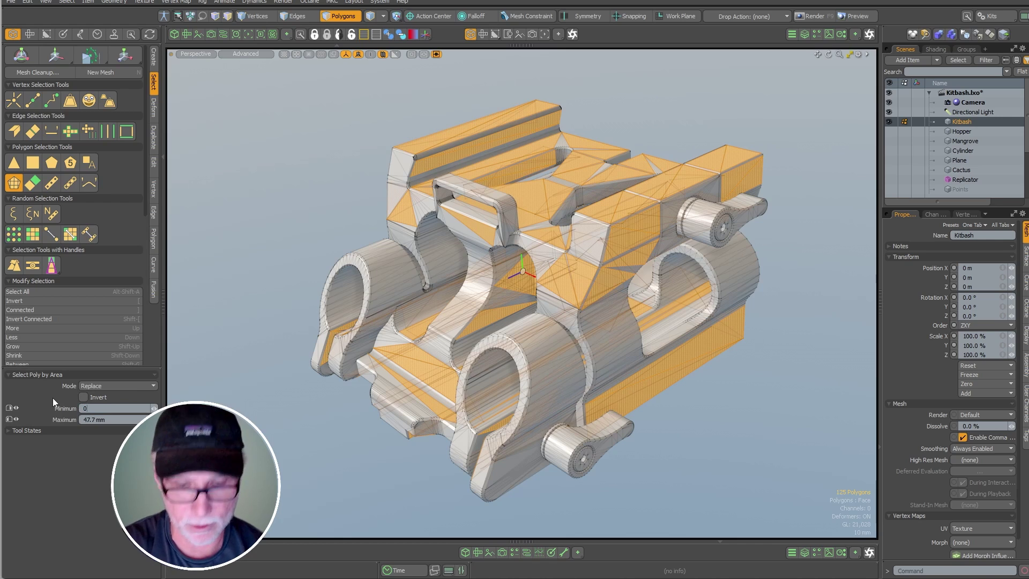
pyautogui.press('Tab')
pyautogui.write('0')
pyautogui.press('Return')
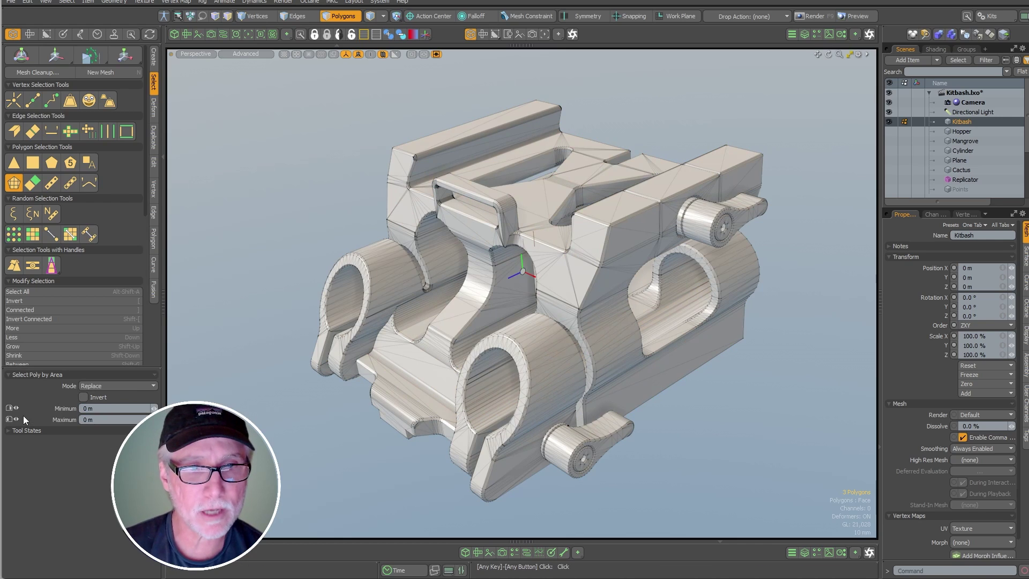
# Keep the area selection in Replace mode and raise its Maximum to 1.2 mm to select small polygons.
pyautogui.click(116, 385)
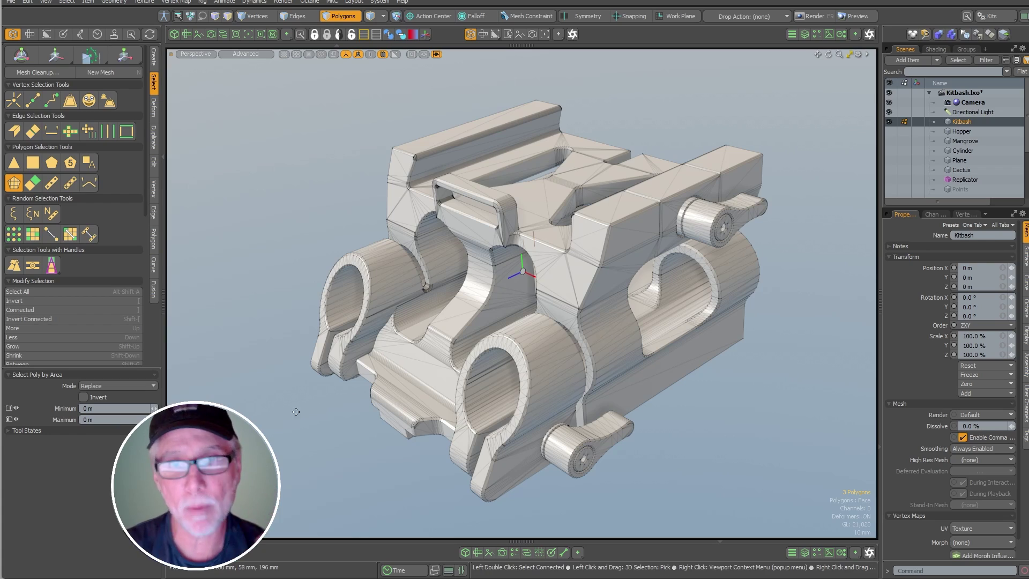
pyautogui.moveTo(268, 440); pyautogui.dragTo(315, 439)
pyautogui.moveTo(397, 408); pyautogui.dragTo(358, 450)
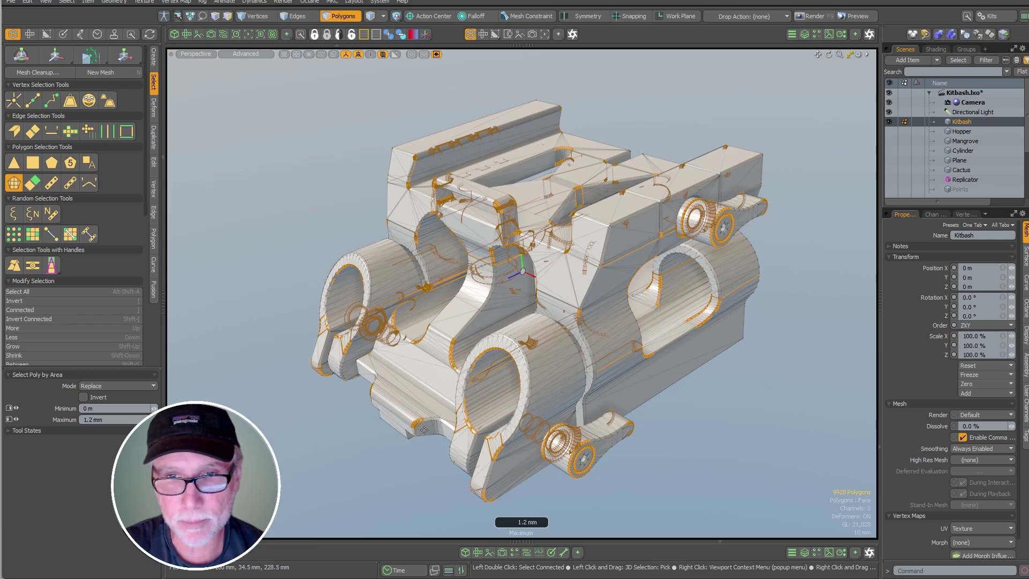
pyautogui.keyDown('ctrl'); pyautogui.keyDown('alt'); pyautogui.moveTo(413, 428); pyautogui.dragTo(535, 412); pyautogui.keyUp('alt'); pyautogui.keyUp('ctrl')
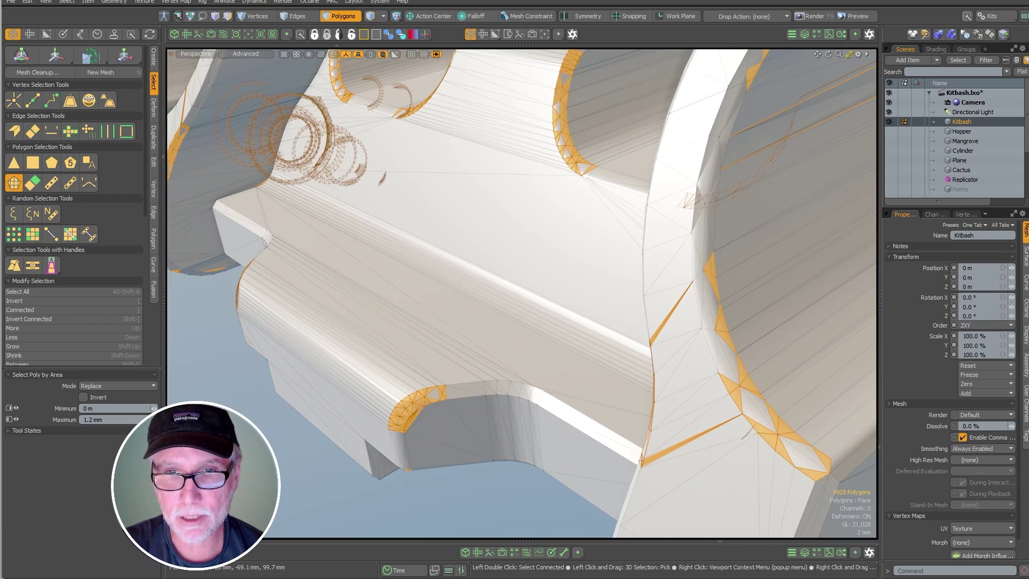
# Raise the area selection's Maximum to 40 mm.
pyautogui.moveTo(508, 459); pyautogui.dragTo(529, 457)
pyautogui.moveTo(322, 481); pyautogui.dragTo(365, 481)
pyautogui.moveTo(643, 364); pyautogui.dragTo(600, 370)
pyautogui.moveTo(702, 432); pyautogui.dragTo(736, 432)
pyautogui.scroll(-5, 429, 438)
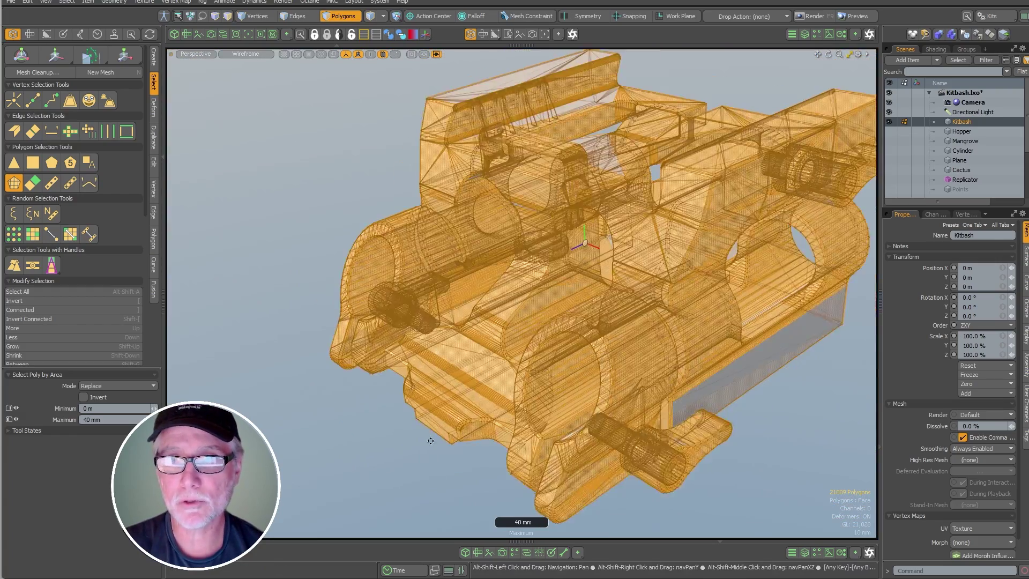
# Set the area selection's Minimum to 20 mm to keep only large polygons, and drop the tool and the selection.
pyautogui.moveTo(275, 416); pyautogui.dragTo(388, 407)
pyautogui.moveTo(318, 437); pyautogui.dragTo(338, 448)
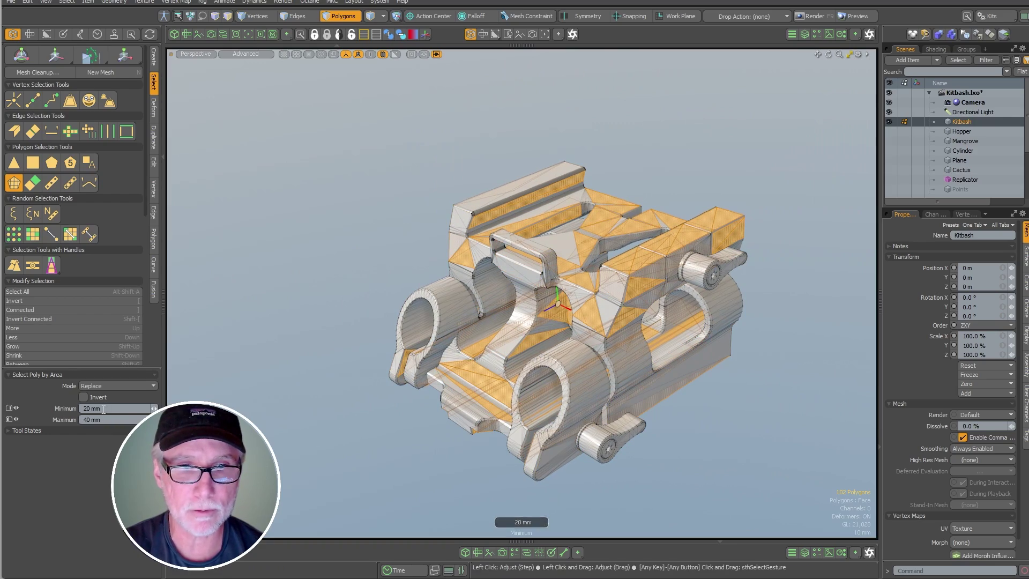
pyautogui.keyDown('alt'); pyautogui.moveTo(554, 415); pyautogui.dragTo(664, 321); pyautogui.keyUp('alt')
pyautogui.scroll(4, 588, 375)
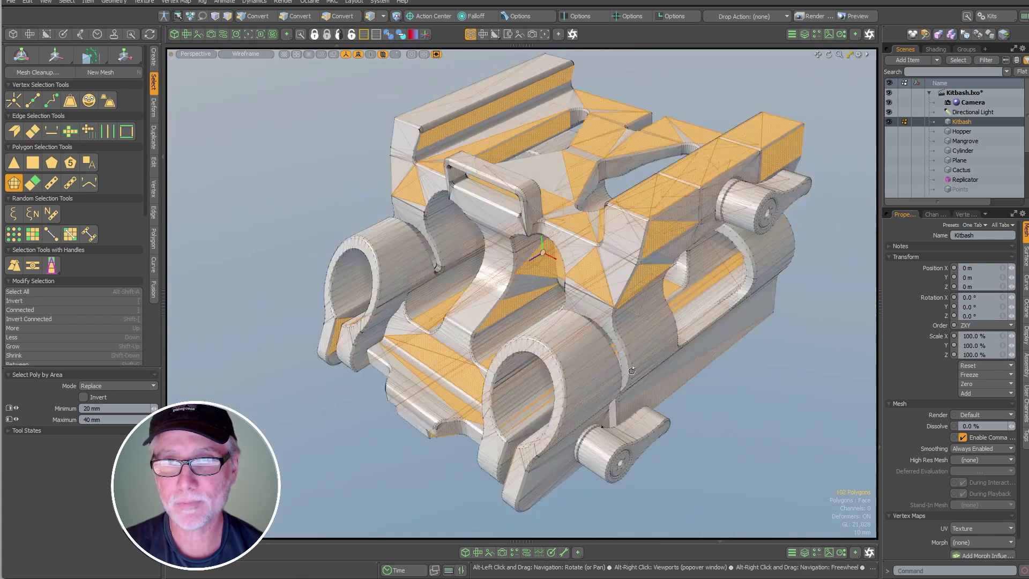
pyautogui.keyDown('alt'); pyautogui.keyDown('shift'); pyautogui.moveTo(745, 300); pyautogui.dragTo(705, 332); pyautogui.keyUp('shift'); pyautogui.keyUp('alt')
pyautogui.click(705, 332)
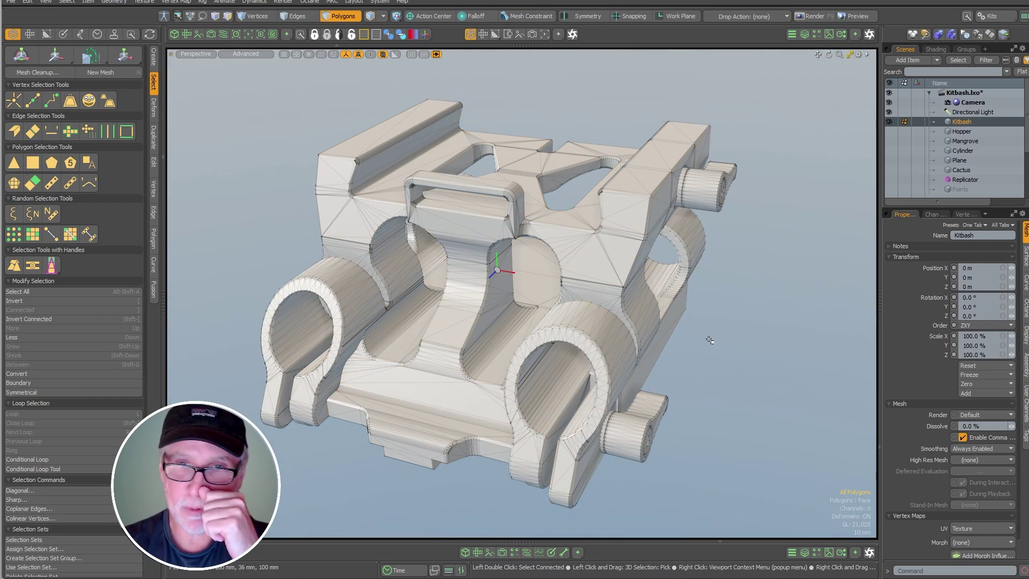
# Switch to the Hopper mesh and frame its bolted box section.
pyautogui.click(956, 133)
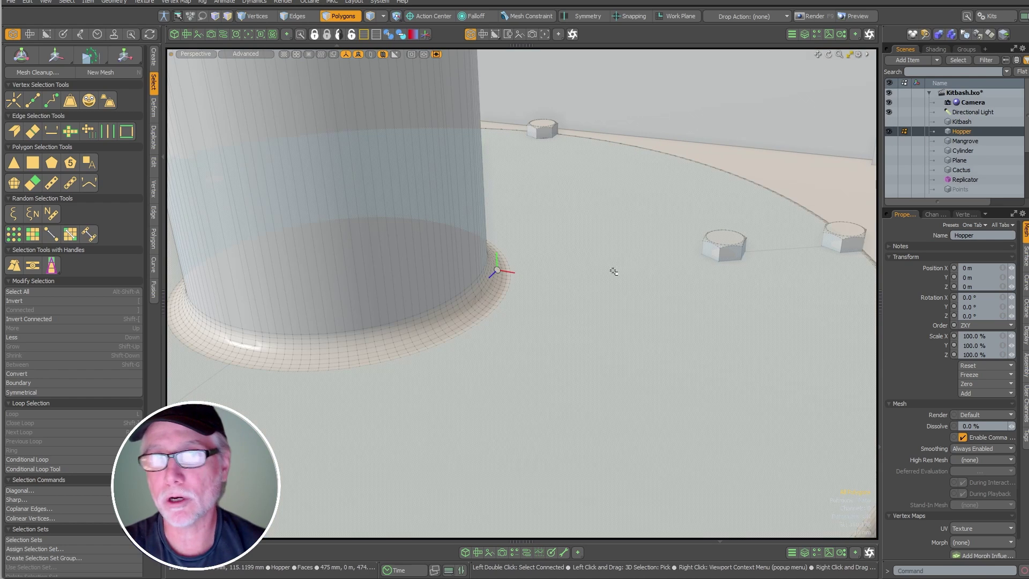
pyautogui.press('a')
pyautogui.keyDown('alt'); pyautogui.moveTo(613, 296); pyautogui.dragTo(448, 336); pyautogui.keyUp('alt')
pyautogui.keyDown('alt'); pyautogui.moveTo(448, 336); pyautogui.dragTo(746, 439); pyautogui.keyUp('alt')
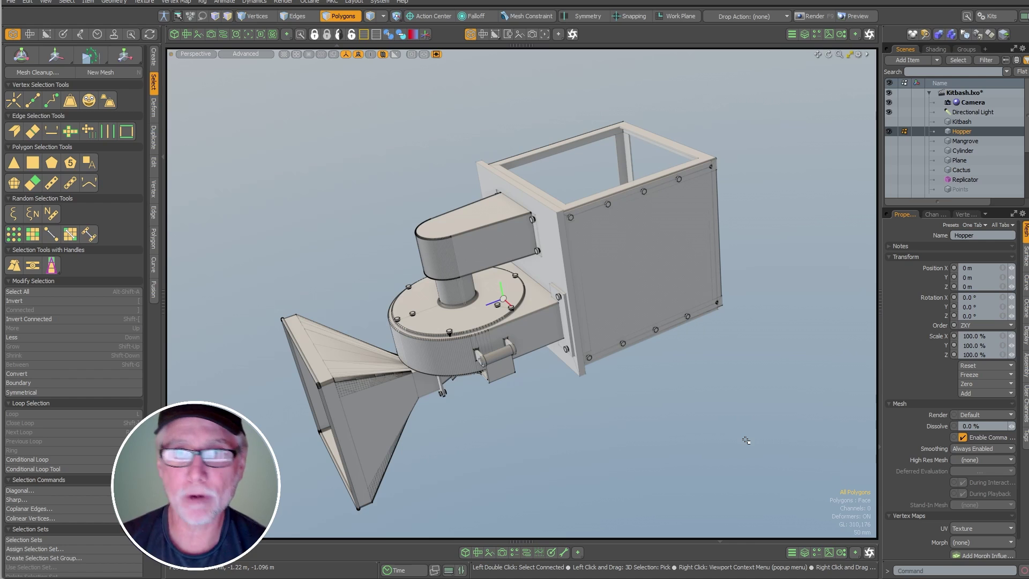
pyautogui.scroll(5, 597, 225)
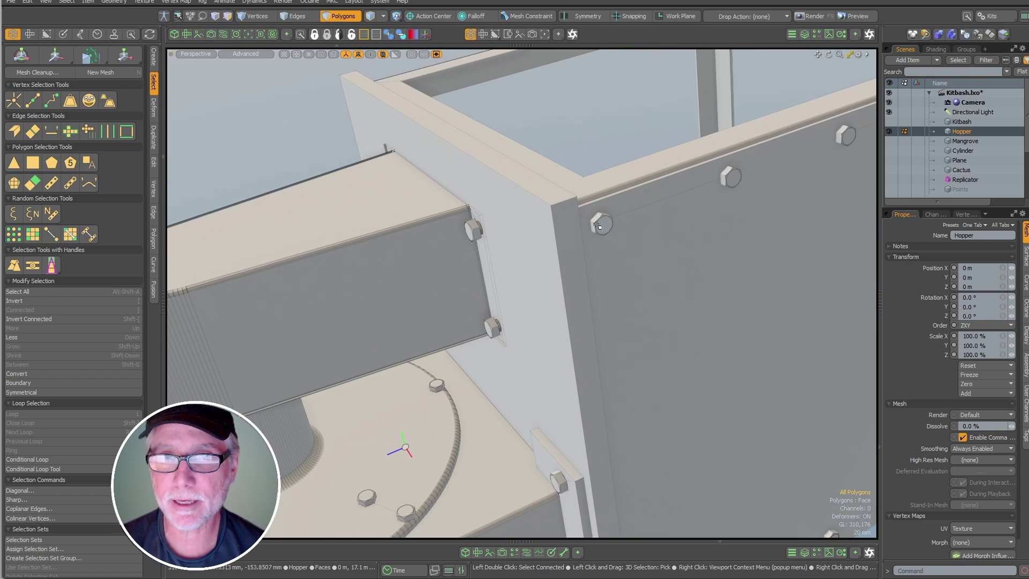
# Select the four whole bolts along the upper edge of the Hopper box's side panel, adding each to the selection.
pyautogui.doubleClick(598, 224)
pyautogui.keyDown('shift'); pyautogui.doubleClick(732, 178); pyautogui.keyUp('shift')
pyautogui.keyDown('alt'); pyautogui.keyDown('shift'); pyautogui.moveTo(731, 182); pyautogui.dragTo(622, 224); pyautogui.keyUp('shift'); pyautogui.keyUp('alt')
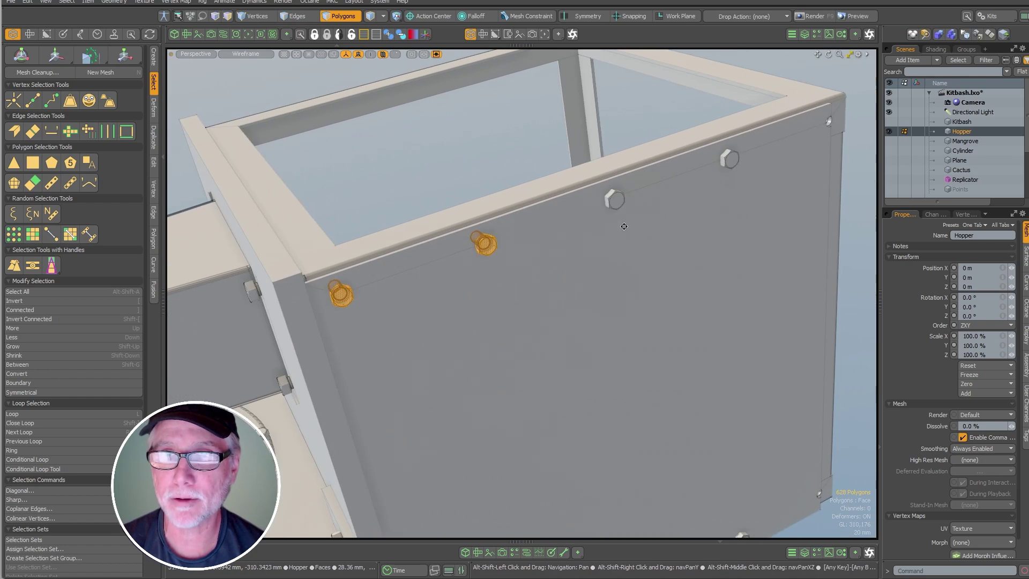
pyautogui.keyDown('shift'); pyautogui.doubleClick(620, 201); pyautogui.keyUp('shift')
pyautogui.keyDown('shift'); pyautogui.doubleClick(730, 160); pyautogui.keyUp('shift')
# Add the four whole bolts along the side panel's lower edge to the selection.
pyautogui.keyDown('alt'); pyautogui.moveTo(696, 364); pyautogui.dragTo(626, 199); pyautogui.keyUp('alt')
pyautogui.keyDown('ctrl'); pyautogui.keyDown('alt'); pyautogui.moveTo(626, 198); pyautogui.dragTo(646, 336); pyautogui.keyUp('alt'); pyautogui.keyUp('ctrl')
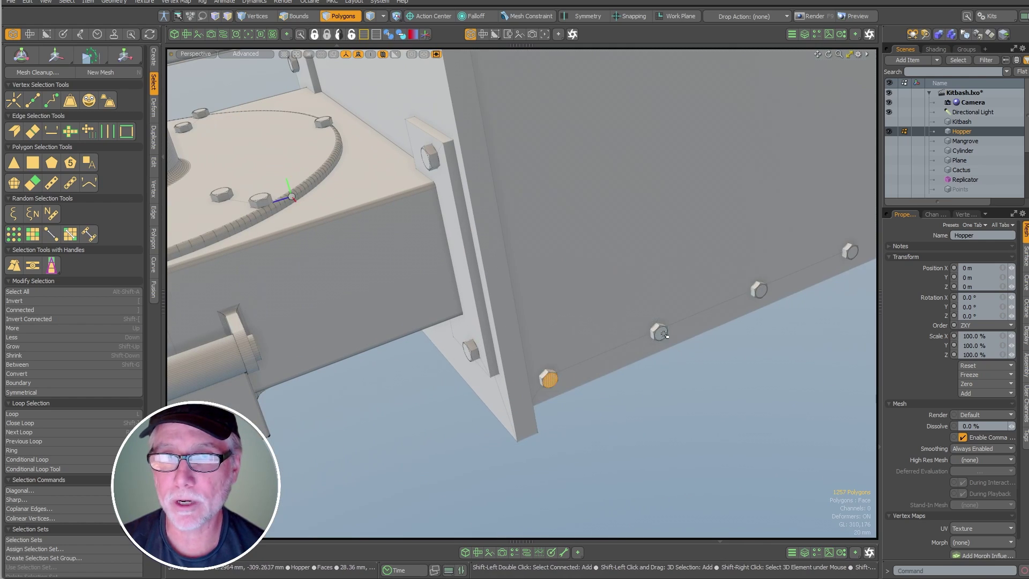
pyautogui.keyDown('shift'); pyautogui.doubleClick(663, 335); pyautogui.keyUp('shift')
pyautogui.keyDown('shift'); pyautogui.doubleClick(758, 289); pyautogui.keyUp('shift')
pyautogui.keyDown('alt'); pyautogui.moveTo(758, 290); pyautogui.dragTo(687, 293); pyautogui.keyUp('alt')
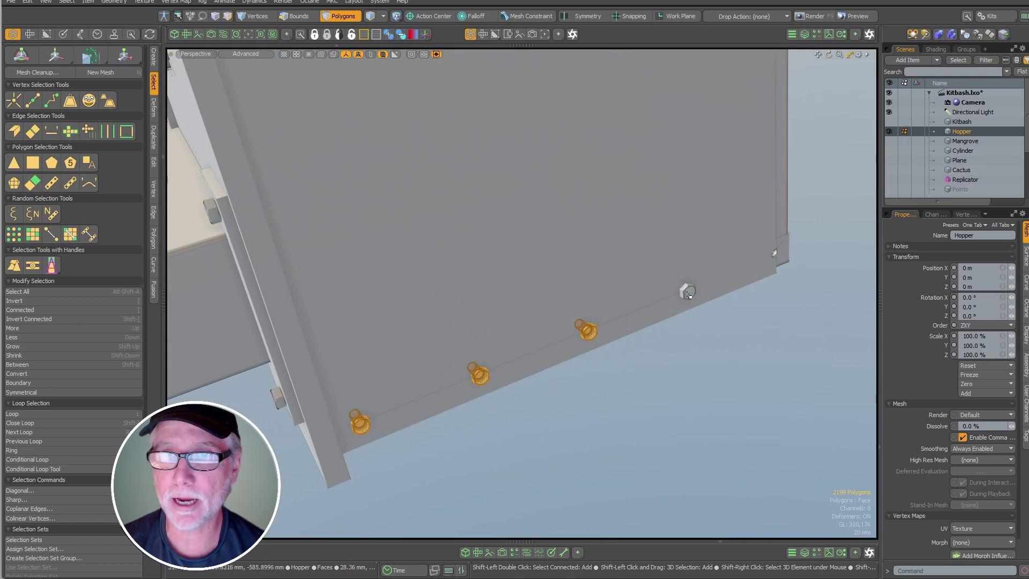
pyautogui.scroll(-3, 707, 290)
pyautogui.keyDown('shift'); pyautogui.doubleClick(698, 290); pyautogui.keyUp('shift')
pyautogui.scroll(-6, 699, 290)
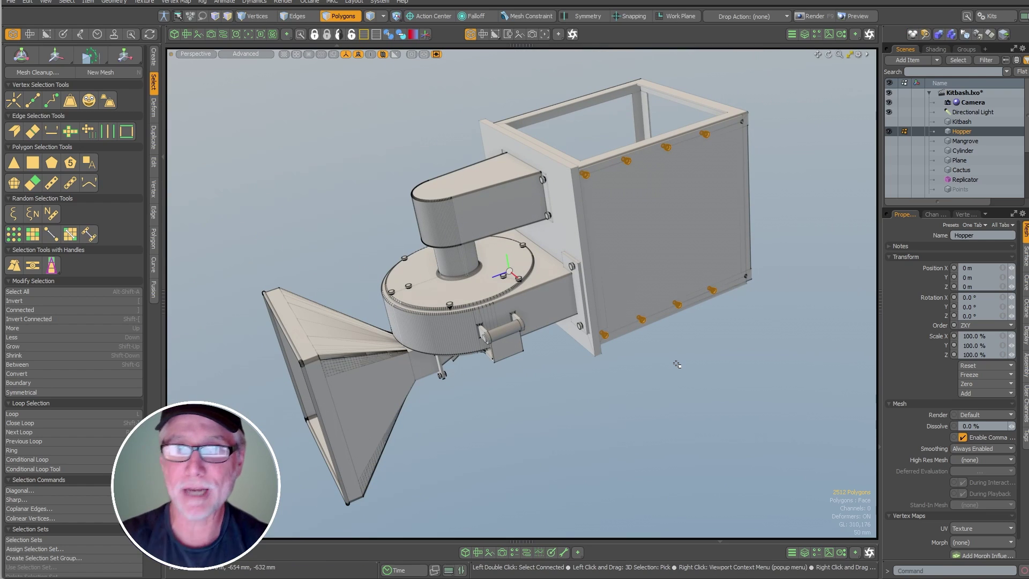
# Clear the selection and select the bolts using Select Parts/Islands by Area with a Maximum of 56.5 mm.
pyautogui.click(755, 428)
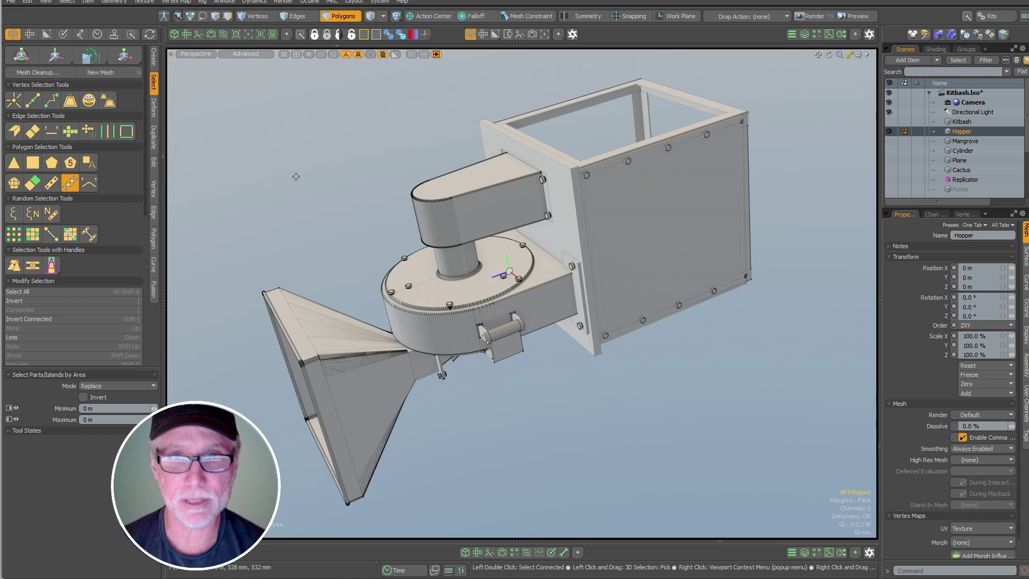
pyautogui.moveTo(521, 293); pyautogui.dragTo(557, 293)
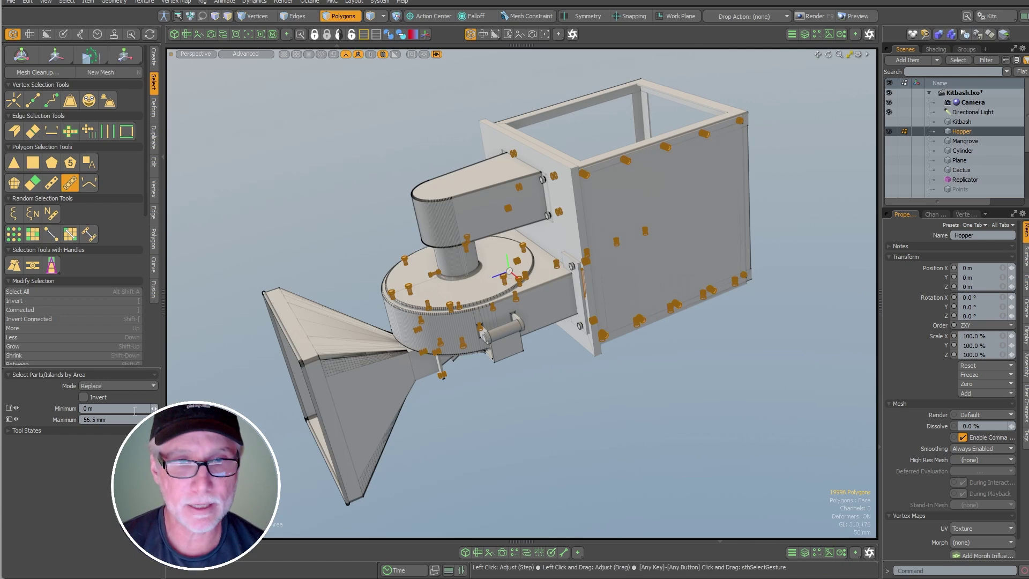
pyautogui.keyDown('ctrl'); pyautogui.keyDown('alt'); pyautogui.moveTo(591, 342); pyautogui.dragTo(635, 352); pyautogui.keyUp('alt'); pyautogui.keyUp('ctrl')
# Assign the selected bolts a material named Red with color 1.0, 0.01, 0.0, and drop the tool and selection.
pyautogui.write('mRed')
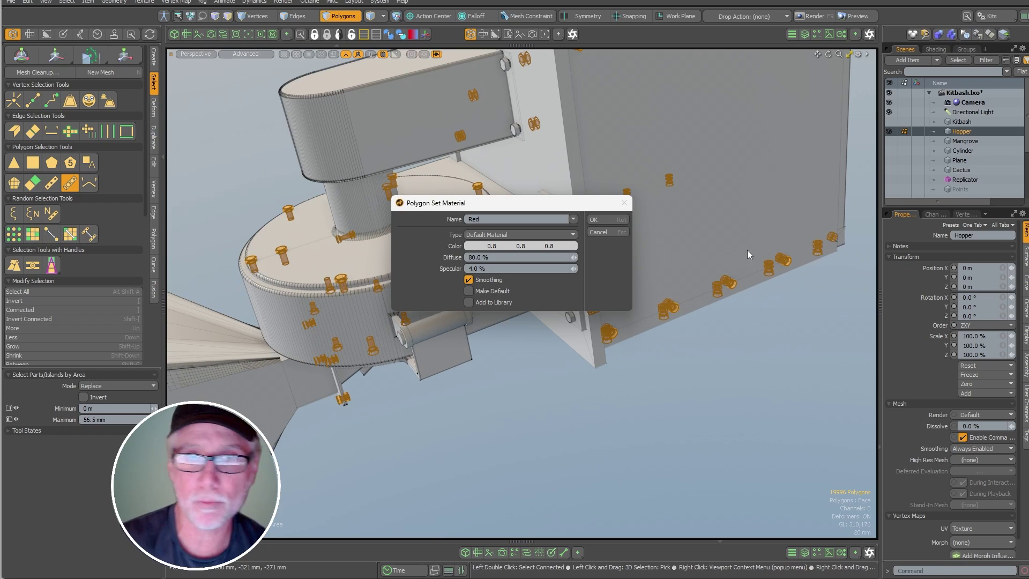
pyautogui.moveTo(491, 246); pyautogui.dragTo(425, 271)
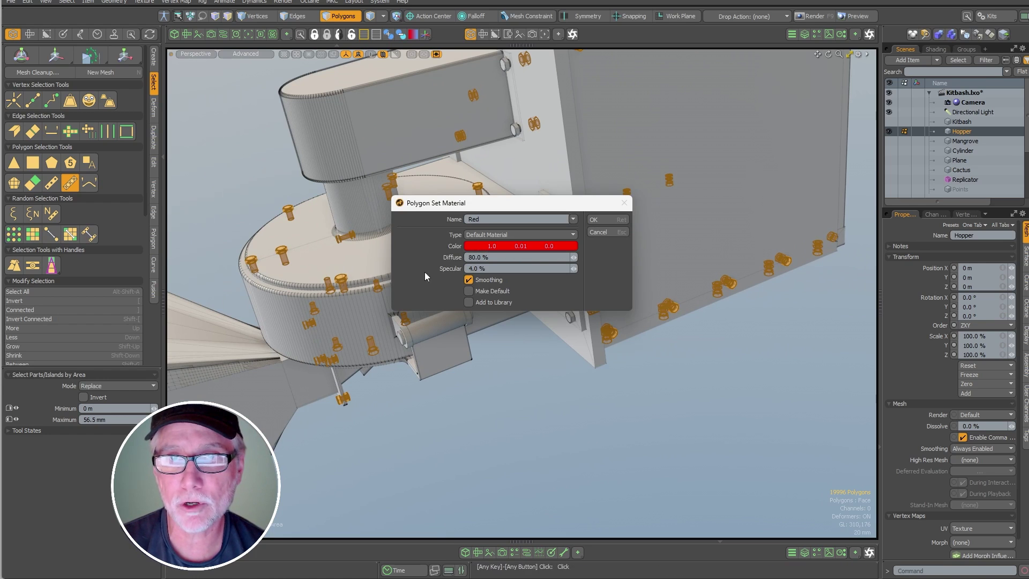
pyautogui.click(593, 220)
pyautogui.click(641, 399)
pyautogui.keyDown('ctrl'); pyautogui.keyDown('alt'); pyautogui.moveTo(641, 400); pyautogui.dragTo(595, 411); pyautogui.keyUp('alt'); pyautogui.keyUp('ctrl')
pyautogui.keyDown('alt'); pyautogui.moveTo(595, 411); pyautogui.dragTo(583, 385); pyautogui.keyUp('alt')
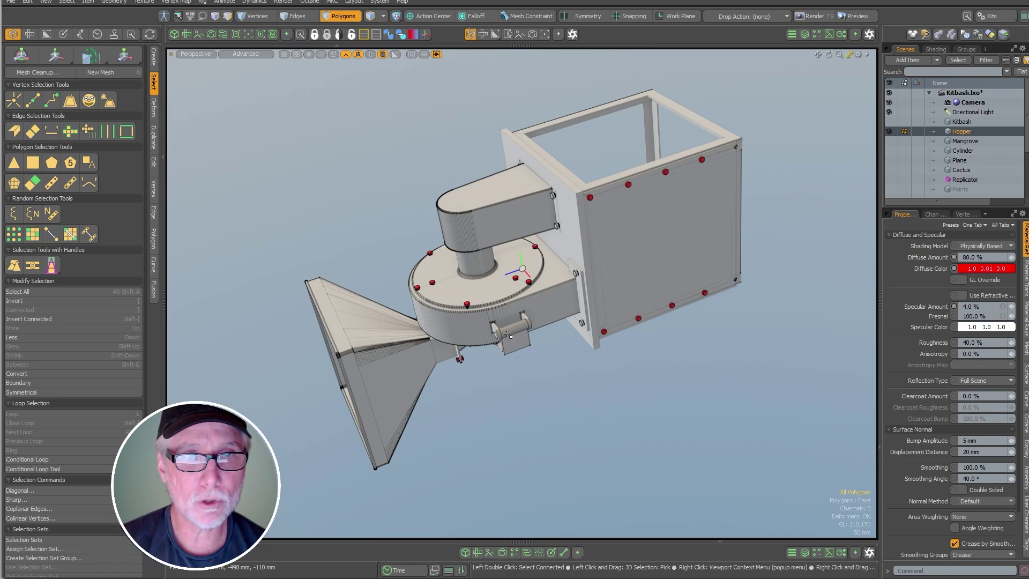
# Activate Select by Part on the Hopper mesh and choose Part as the polygon tag selection type.
pyautogui.click(51, 182)
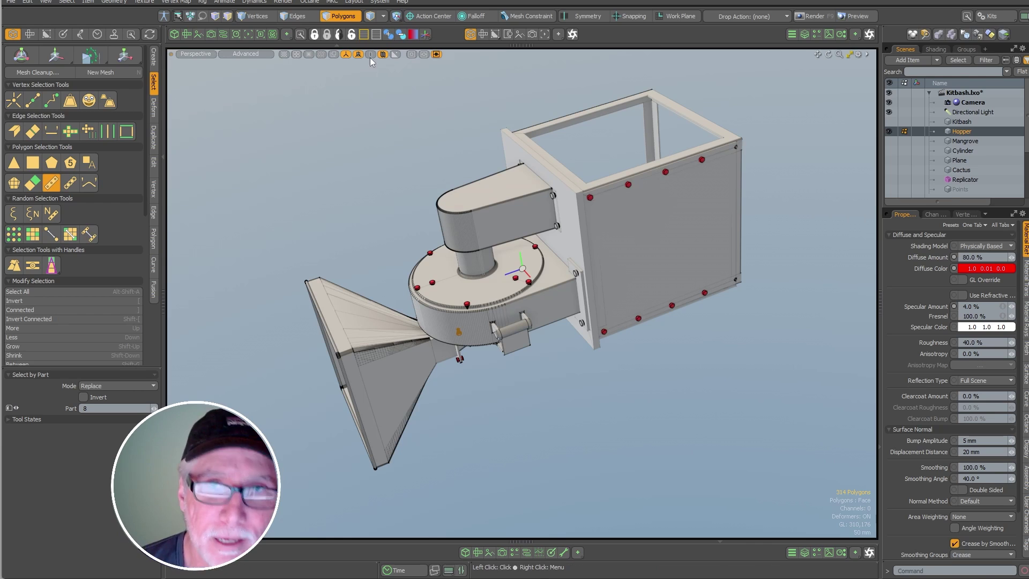
pyautogui.click(377, 16)
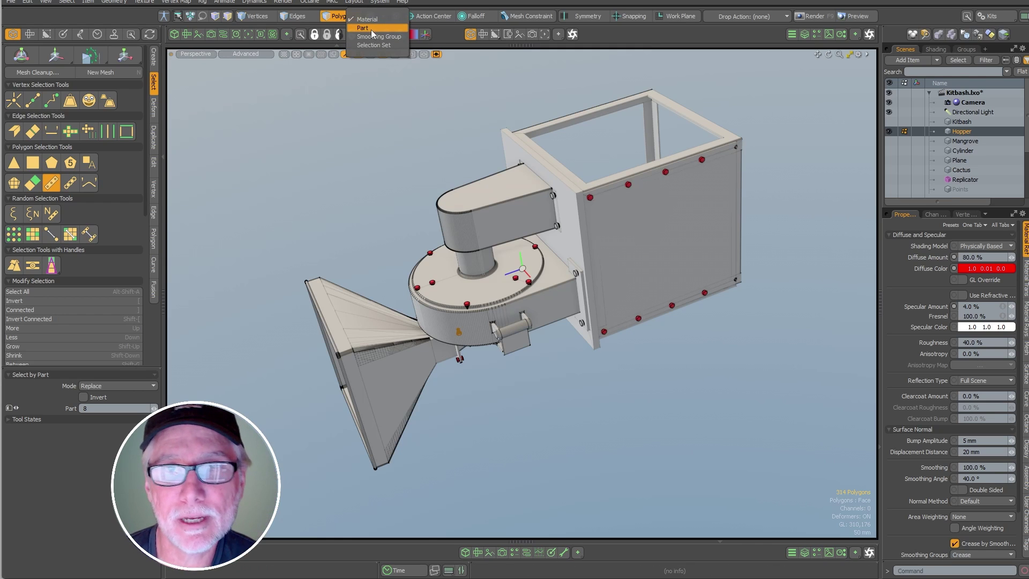
pyautogui.click(370, 28)
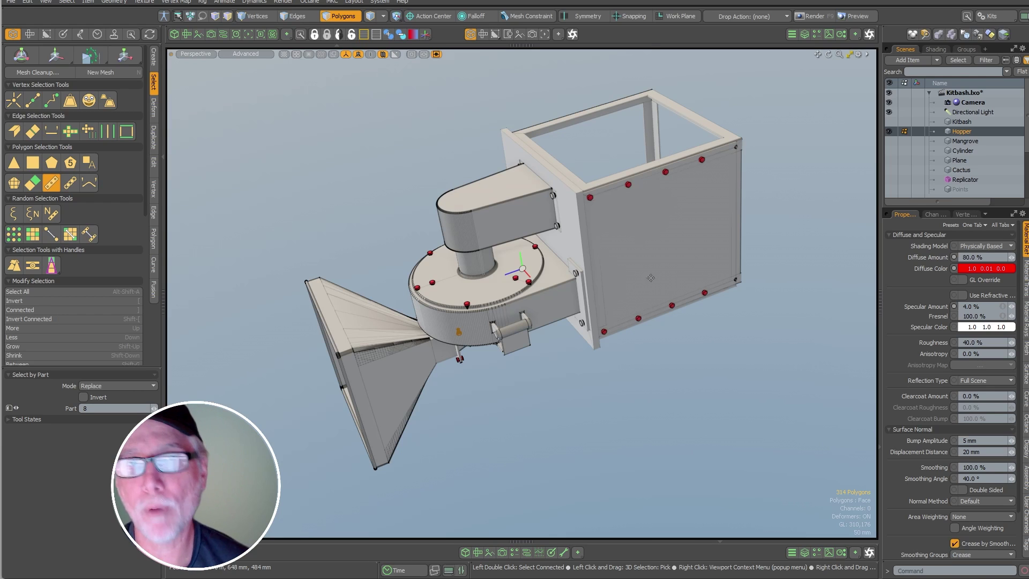
# Try picking individual and connected polygons on the Hopper's arm, box, funnel and round housing, and clear the selection.
pyautogui.click(507, 222)
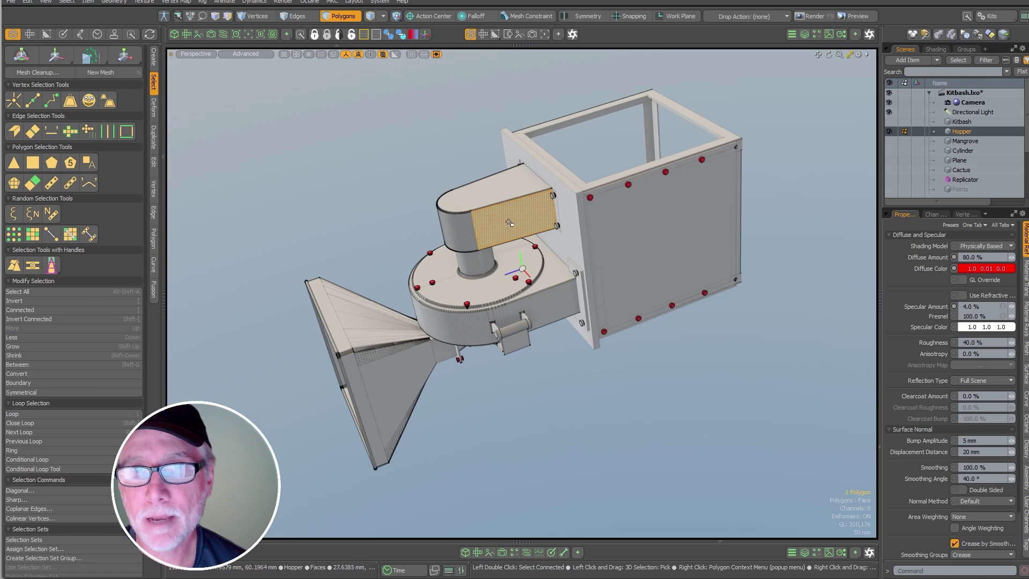
pyautogui.click(601, 262)
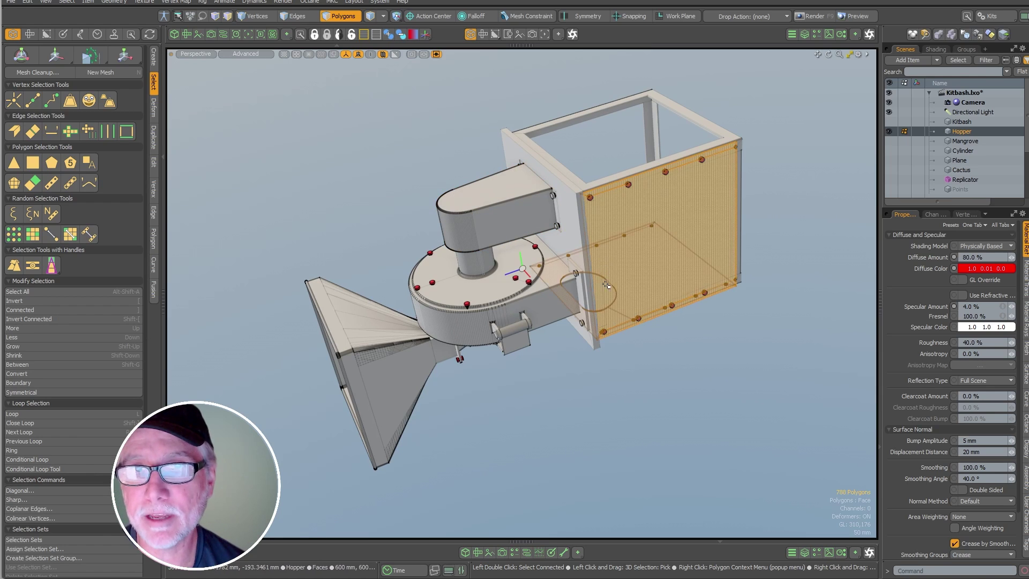
pyautogui.doubleClick(368, 335)
pyautogui.doubleClick(488, 218)
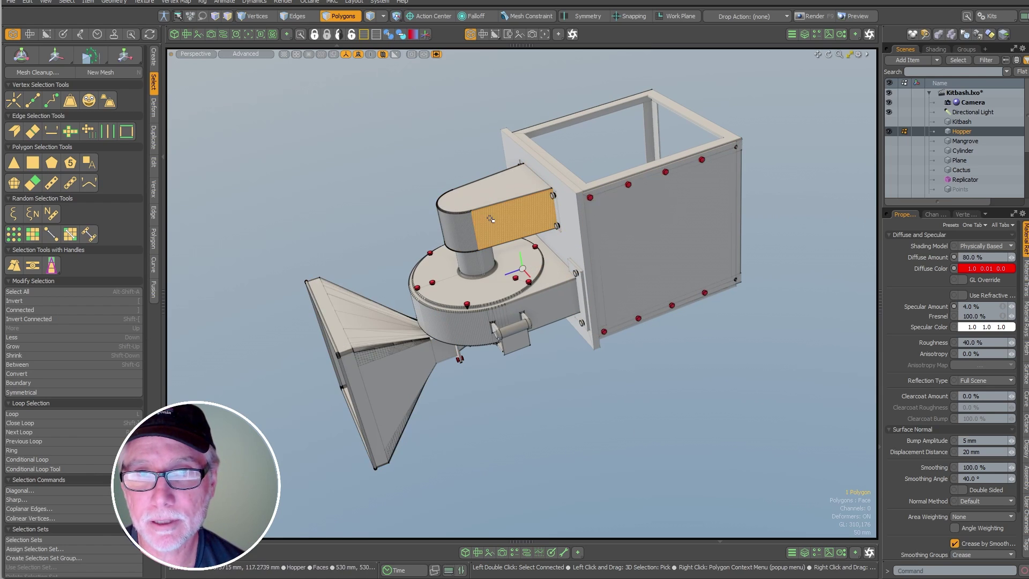
pyautogui.doubleClick(543, 304)
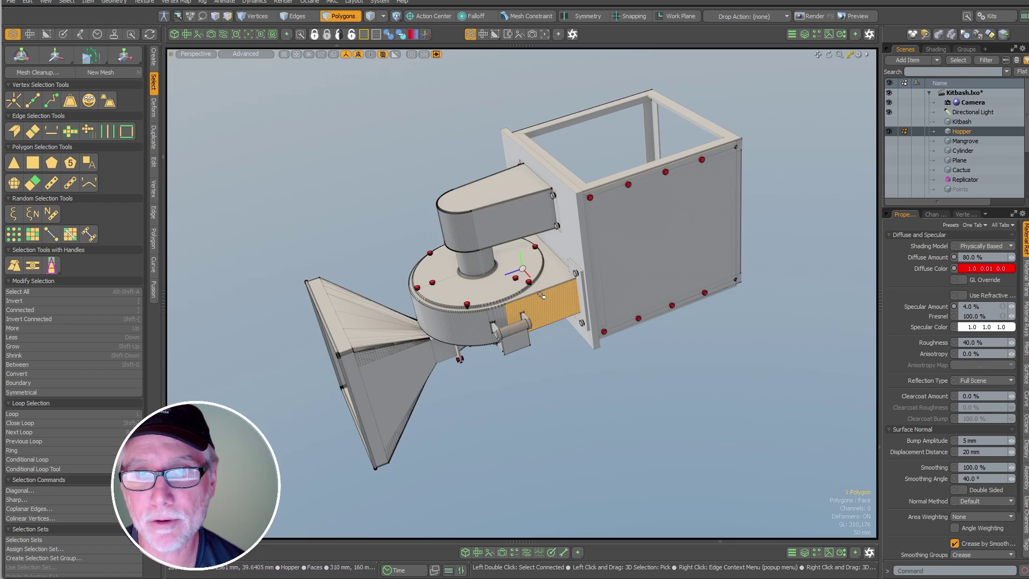
pyautogui.doubleClick(472, 321)
pyautogui.click(555, 378)
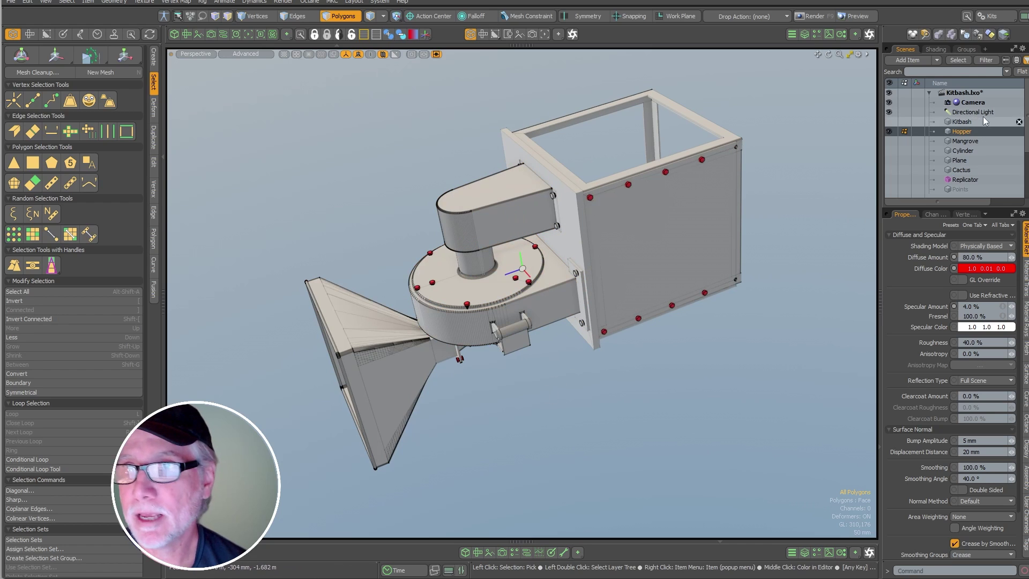
pyautogui.rightClick(961, 135)
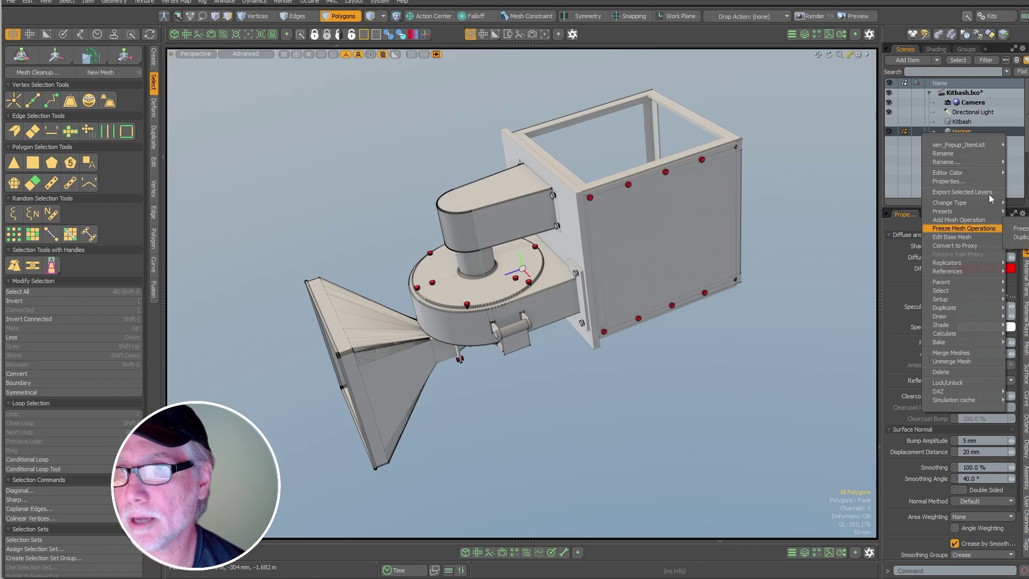
pyautogui.click(755, 406)
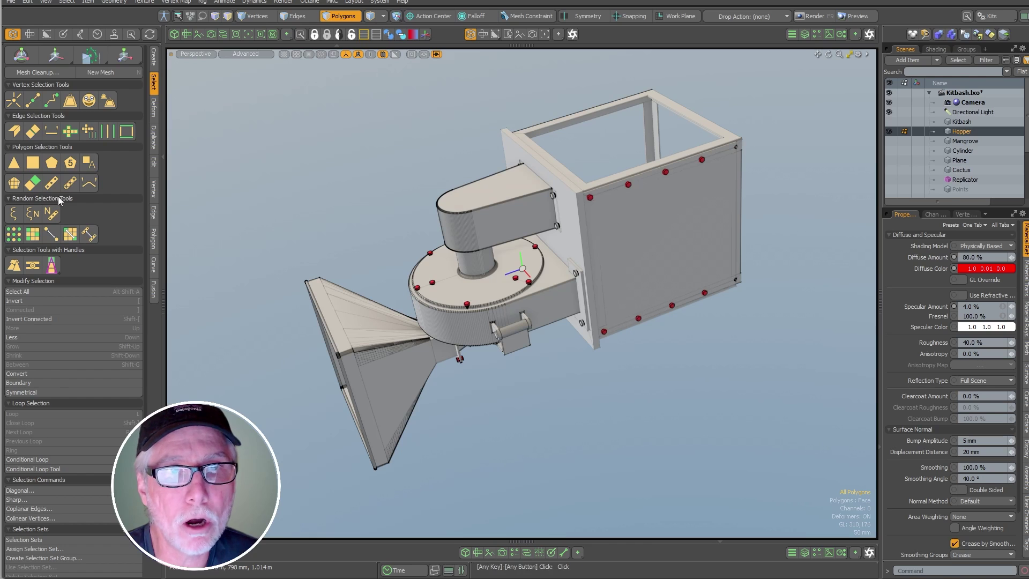
# Cycle through the Hopper's pieces with Select by Part by varying the Part number, and drop the tool and selection.
pyautogui.click(51, 183)
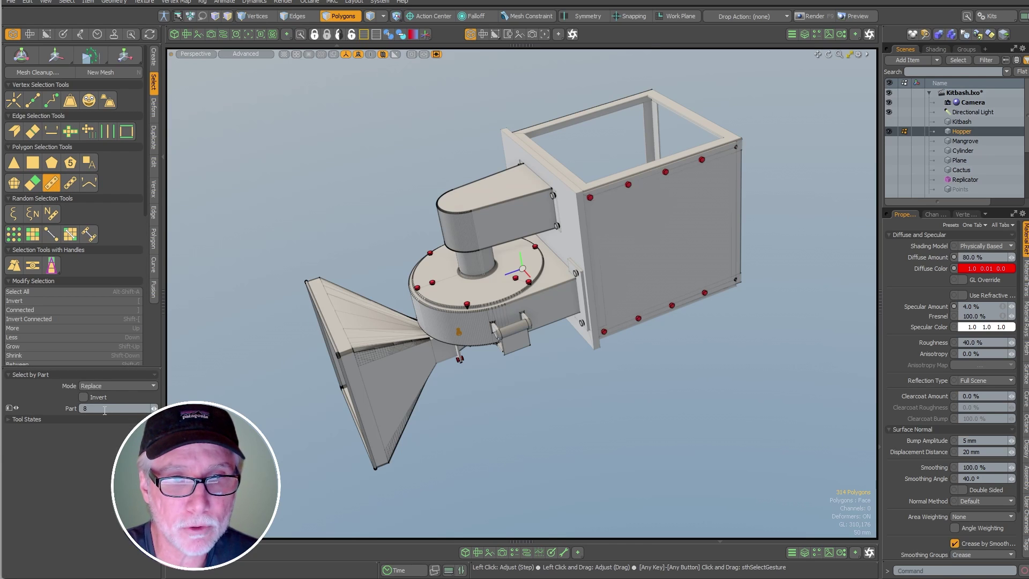
pyautogui.moveTo(357, 172); pyautogui.dragTo(362, 172)
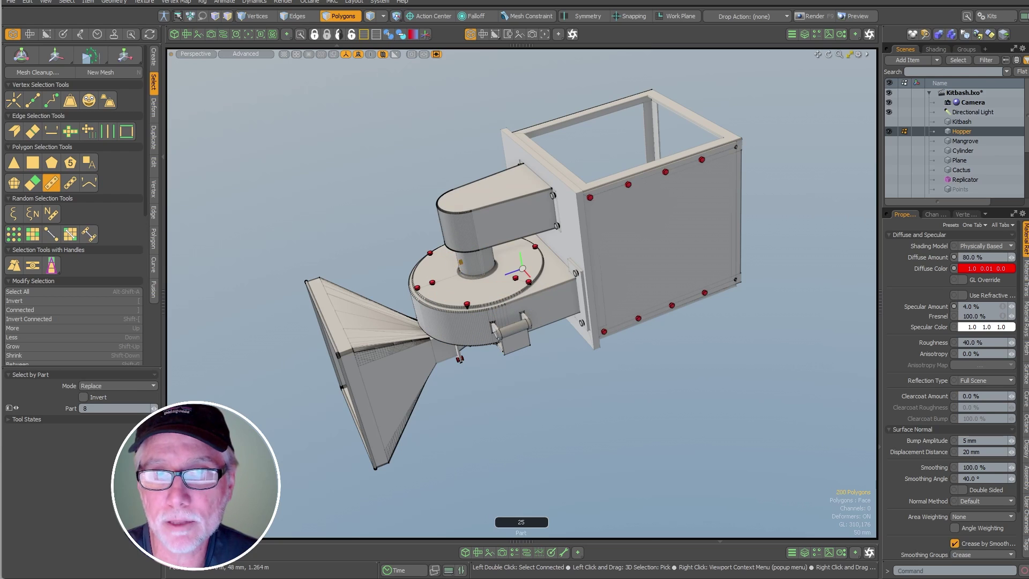
pyautogui.moveTo(461, 217); pyautogui.dragTo(524, 220)
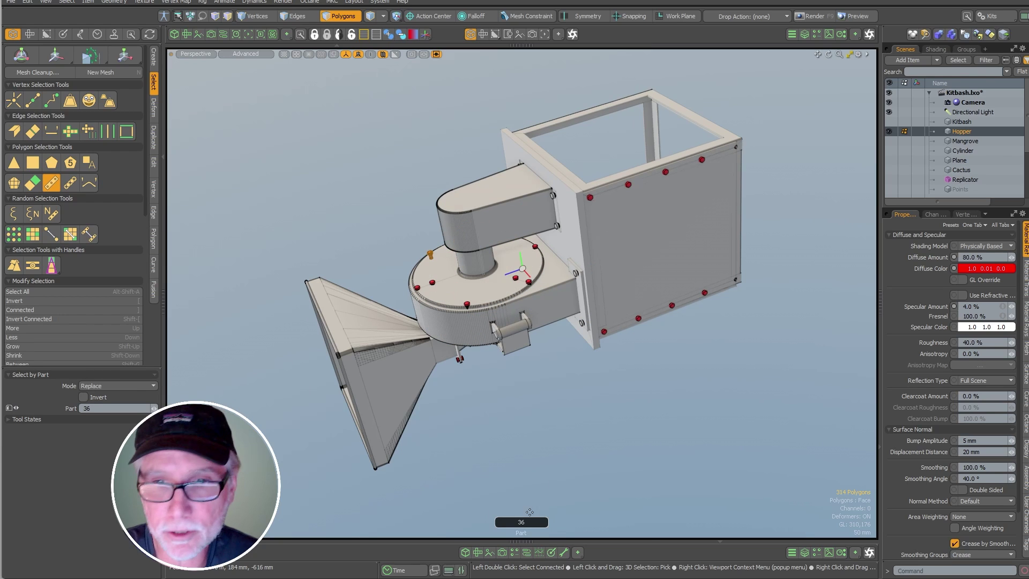
pyautogui.moveTo(541, 399); pyautogui.dragTo(727, 399)
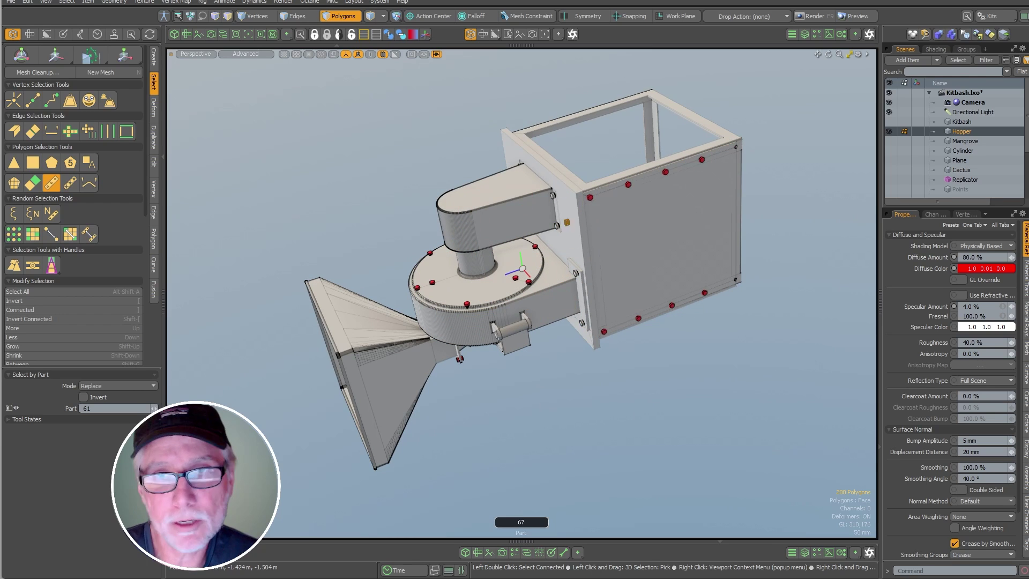
pyautogui.moveTo(804, 400); pyautogui.dragTo(592, 413)
pyautogui.press('space')
pyautogui.click(593, 415)
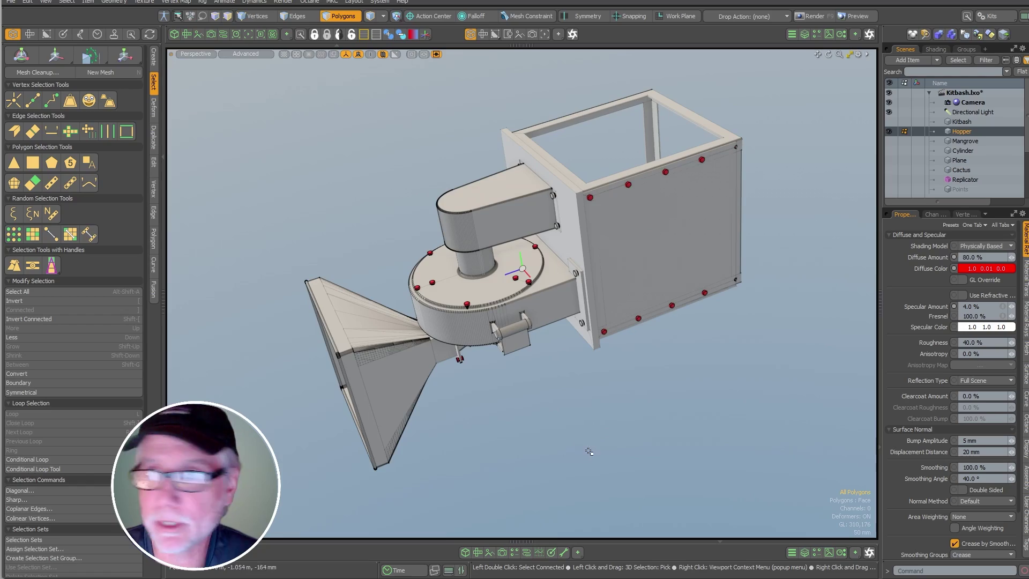
# Make the Mangrove mesh active and visible, and hide the Hopper mesh.
pyautogui.click(941, 144)
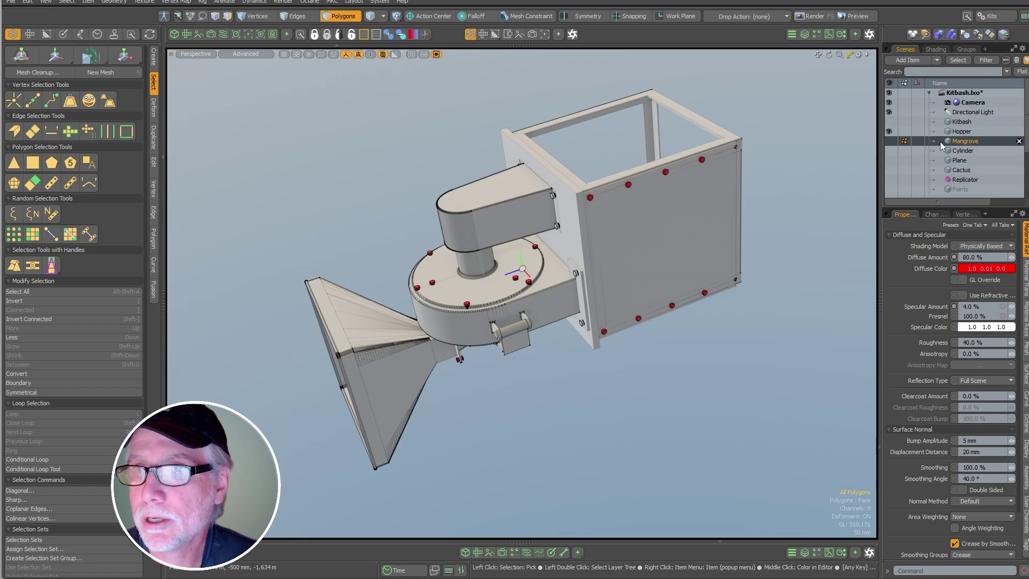
pyautogui.click(889, 141)
pyautogui.click(889, 132)
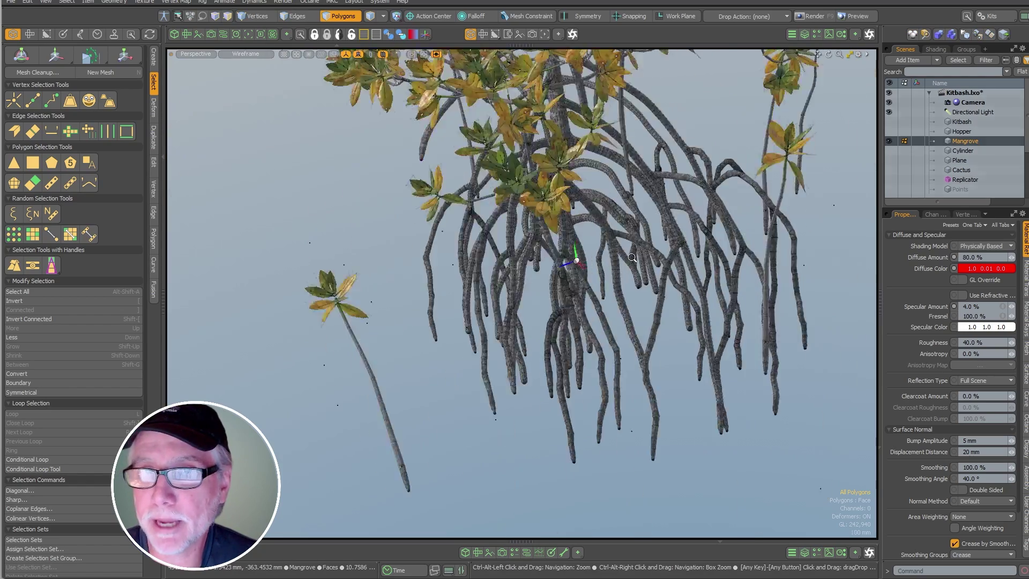
pyautogui.keyDown('ctrl'); pyautogui.keyDown('alt'); pyautogui.moveTo(632, 257); pyautogui.dragTo(454, 327); pyautogui.keyUp('alt'); pyautogui.keyUp('ctrl')
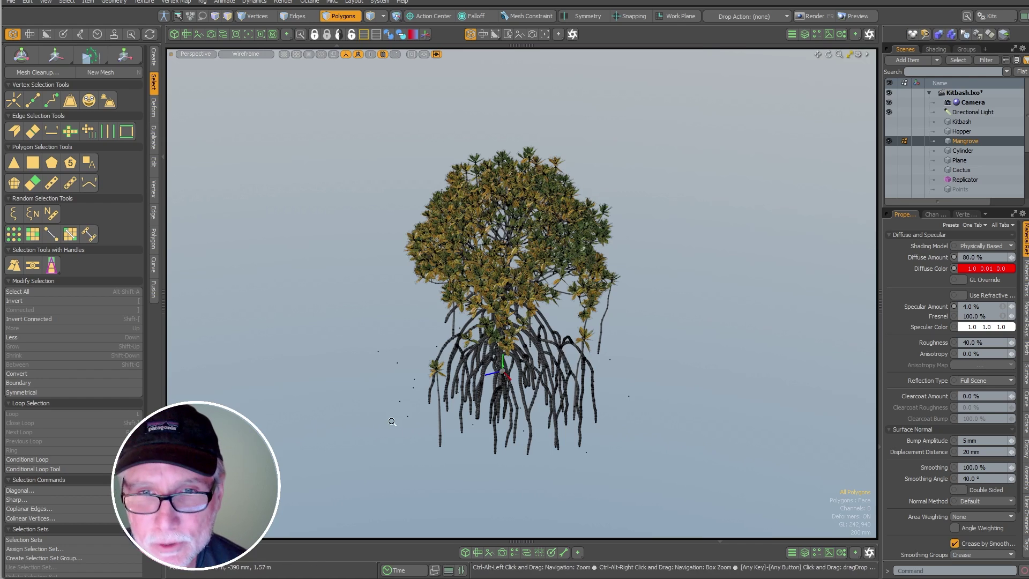
# Turn on vertex display to locate stray pieces around the Mangrove, frame a boxed group, and turn vertex display off.
pyautogui.hotkey('ctrl', '2')
pyautogui.click(442, 465)
pyautogui.moveTo(407, 412)
pyautogui.keyDown('ctrl'); pyautogui.keyDown('alt'); pyautogui.mouseDown()
pyautogui.moveTo(505, 374)
pyautogui.moveTo(618, 374)
pyautogui.moveTo(424, 380)
pyautogui.mouseUp(); pyautogui.keyUp('alt'); pyautogui.keyUp('ctrl')
pyautogui.moveTo(315, 363); pyautogui.dragTo(395, 295, button='right')
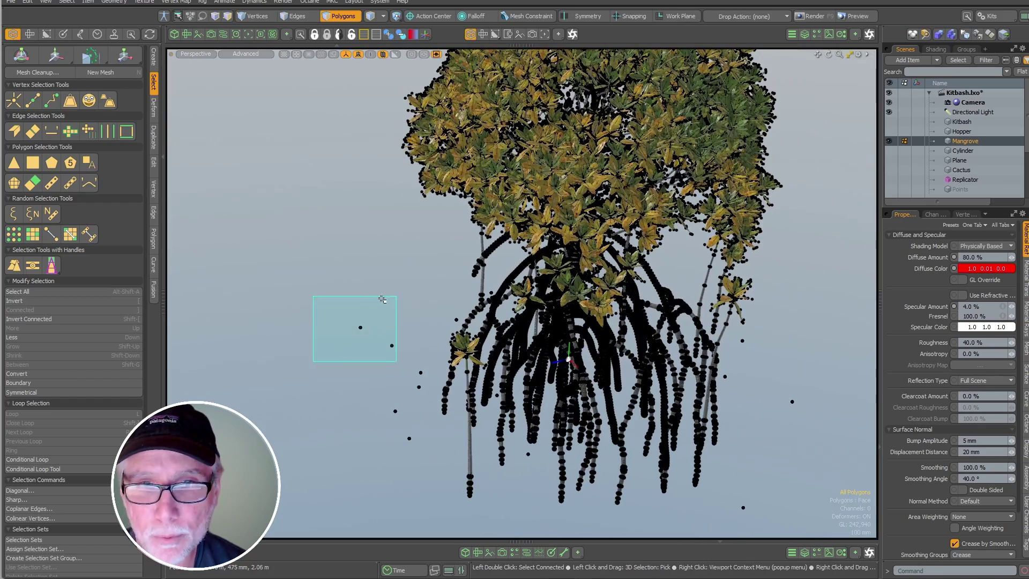
pyautogui.hotkey('shift', 'a')
pyautogui.keyDown('ctrl'); pyautogui.keyDown('alt'); pyautogui.moveTo(399, 239); pyautogui.dragTo(577, 327); pyautogui.keyUp('alt'); pyautogui.keyUp('ctrl')
pyautogui.hotkey('ctrl', '3')
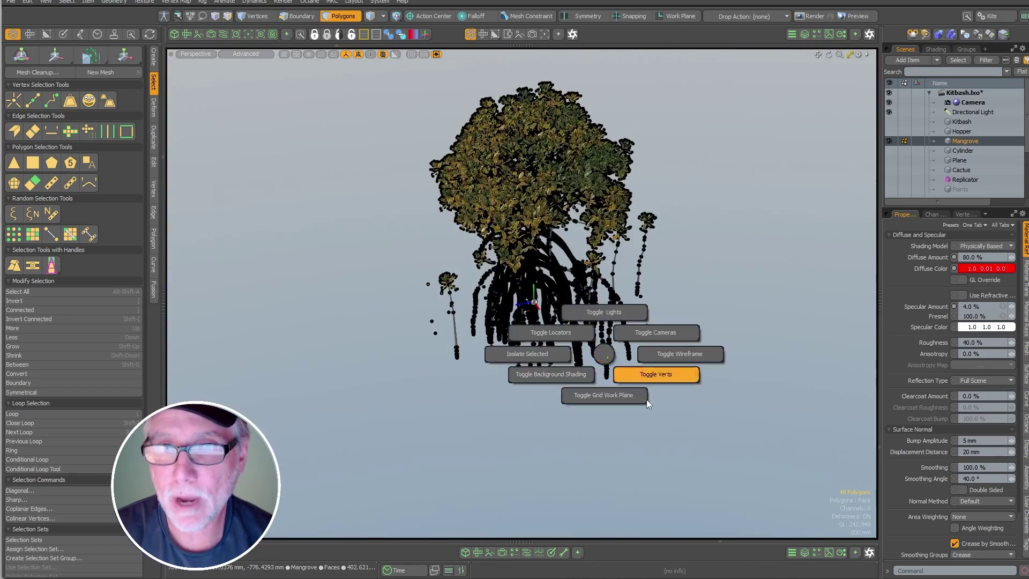
pyautogui.click(646, 400)
# Select several of the stray polygons floating around the Mangrove's roots and delete them.
pyautogui.keyDown('ctrl'); pyautogui.keyDown('alt'); pyautogui.moveTo(651, 343); pyautogui.dragTo(710, 317); pyautogui.keyUp('alt'); pyautogui.keyUp('ctrl')
pyautogui.moveTo(693, 287); pyautogui.dragTo(627, 345, button='right')
pyautogui.scroll(5, 630, 290)
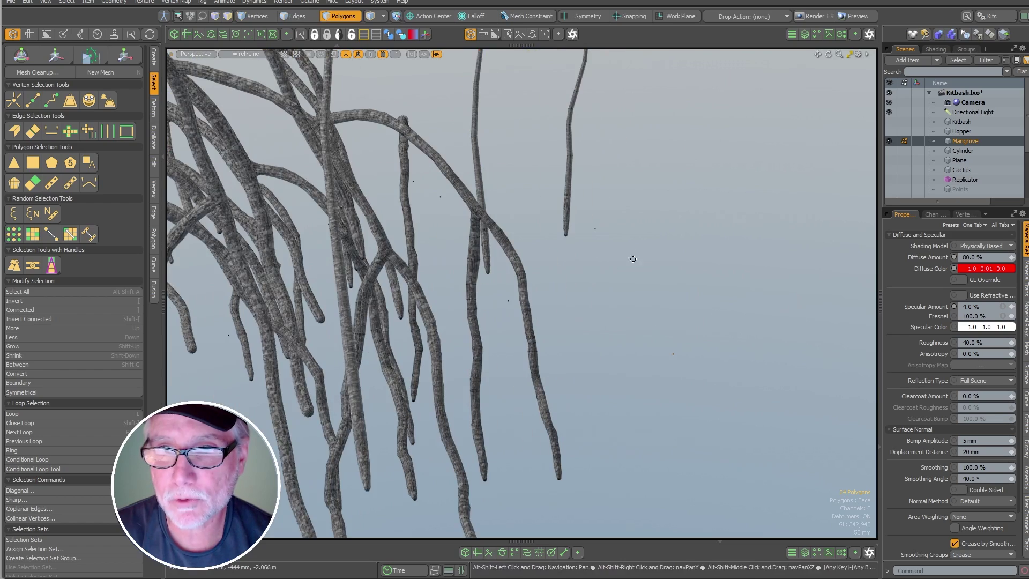
pyautogui.keyDown('shift'); pyautogui.moveTo(616, 206); pyautogui.dragTo(581, 246, button='right'); pyautogui.keyUp('shift')
pyautogui.keyDown('shift'); pyautogui.moveTo(496, 320); pyautogui.dragTo(509, 289, button='right'); pyautogui.keyUp('shift')
pyautogui.keyDown('alt'); pyautogui.keyDown('shift'); pyautogui.moveTo(413, 206); pyautogui.dragTo(470, 297); pyautogui.keyUp('shift'); pyautogui.keyUp('alt')
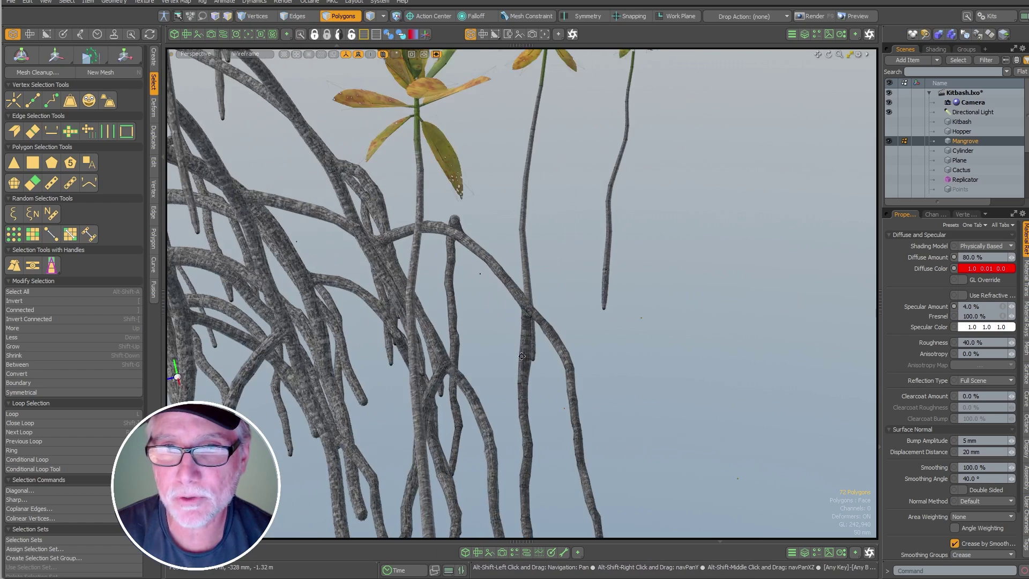
pyautogui.keyDown('shift'); pyautogui.moveTo(469, 288); pyautogui.dragTo(485, 262, button='right'); pyautogui.keyUp('shift')
pyautogui.keyDown('ctrl'); pyautogui.keyDown('alt'); pyautogui.moveTo(551, 275); pyautogui.dragTo(473, 322); pyautogui.keyUp('alt'); pyautogui.keyUp('ctrl')
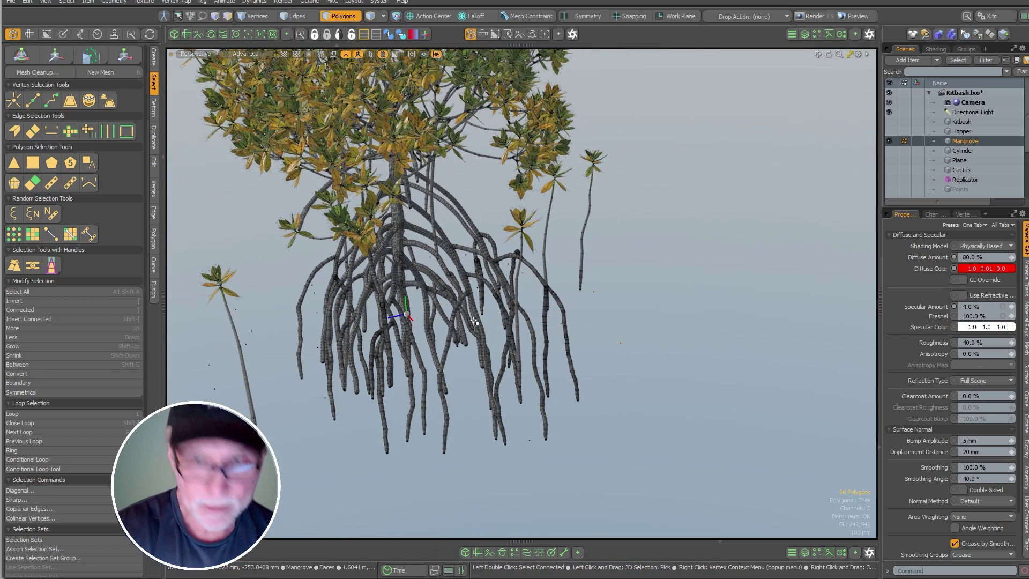
pyautogui.press('Delete')
# Select the Mangrove's stray islands with Select Parts/Islands by Area using a 0 m maximum, and remove them.
pyautogui.keyDown('ctrl'); pyautogui.keyDown('alt'); pyautogui.moveTo(650, 310); pyautogui.dragTo(639, 391); pyautogui.keyUp('alt'); pyautogui.keyUp('ctrl')
pyautogui.keyDown('alt'); pyautogui.moveTo(639, 391); pyautogui.dragTo(652, 382); pyautogui.keyUp('alt')
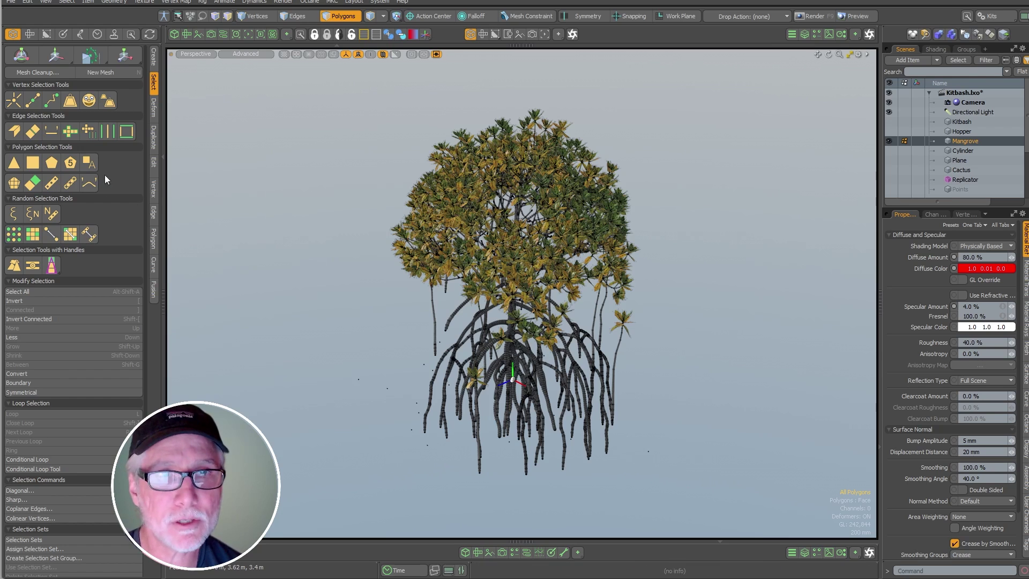
pyautogui.click(68, 184)
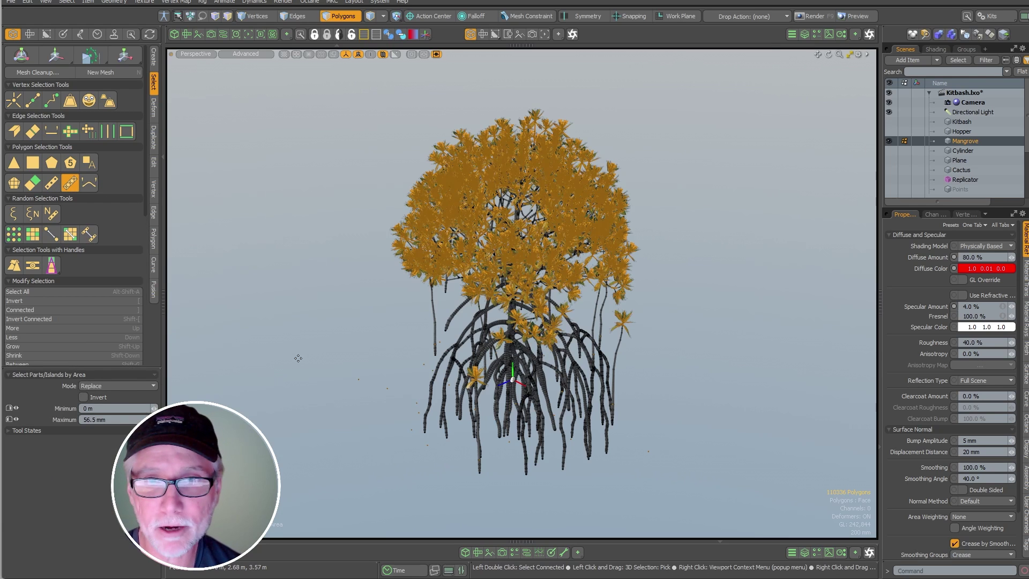
pyautogui.click(104, 419)
pyautogui.write('0')
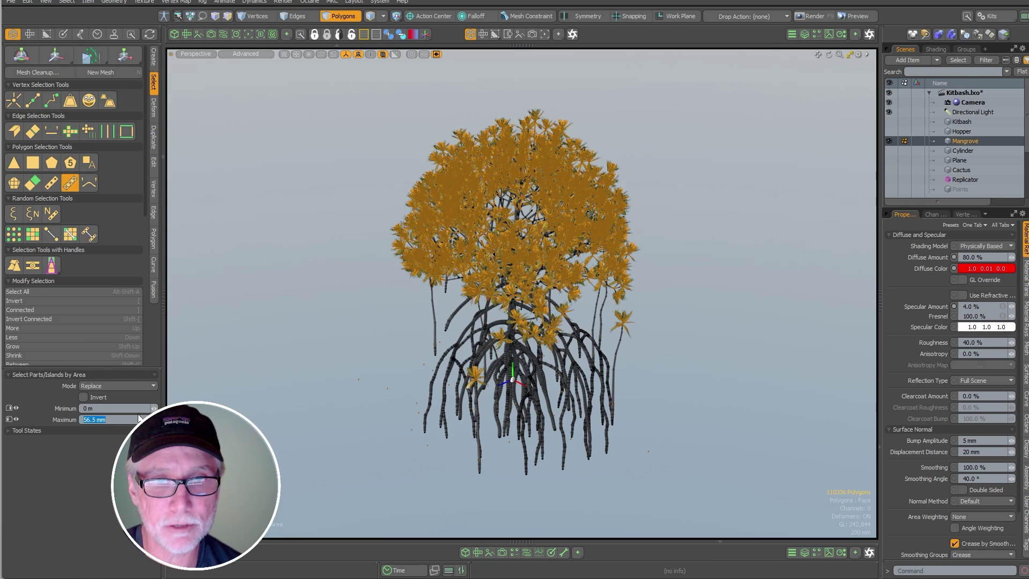
pyautogui.press('Return')
pyautogui.moveTo(432, 400)
pyautogui.keyDown('ctrl'); pyautogui.keyDown('alt'); pyautogui.mouseDown()
pyautogui.moveTo(523, 419)
pyautogui.moveTo(634, 339)
pyautogui.moveTo(664, 342)
pyautogui.moveTo(552, 327)
pyautogui.mouseUp(); pyautogui.keyUp('alt'); pyautogui.keyUp('ctrl')
pyautogui.keyDown('ctrl'); pyautogui.keyDown('alt'); pyautogui.moveTo(360, 239); pyautogui.dragTo(442, 370); pyautogui.keyUp('alt'); pyautogui.keyUp('ctrl')
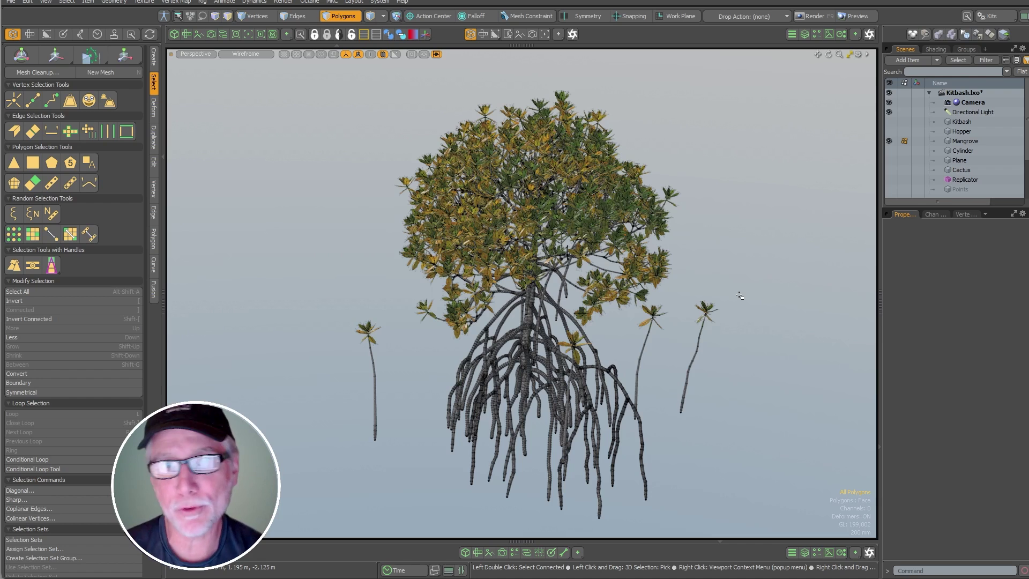
# Try selecting the Mangrove's small leaf islands by area by raising the maximum to about 22 mm, then drop the tool and selection.
pyautogui.click(70, 183)
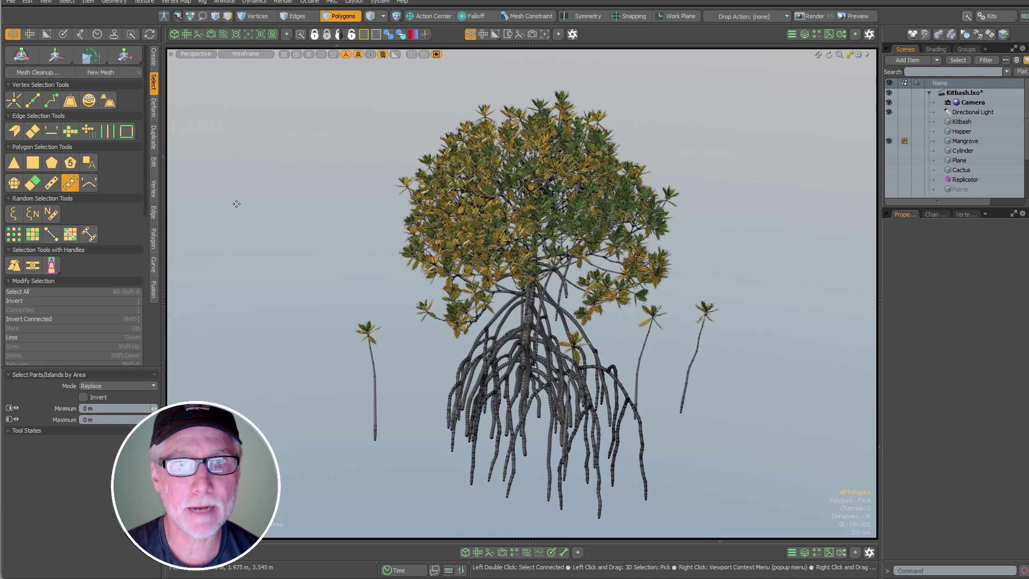
pyautogui.moveTo(307, 259)
pyautogui.mouseDown()
pyautogui.moveTo(367, 259)
pyautogui.moveTo(321, 259)
pyautogui.mouseUp()
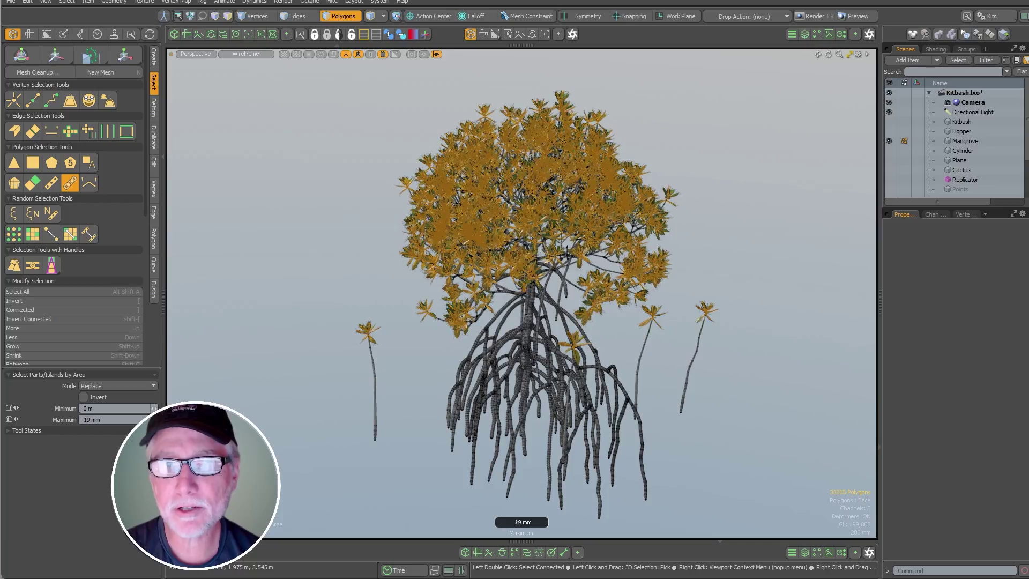
pyautogui.keyDown('ctrl'); pyautogui.keyDown('alt'); pyautogui.moveTo(459, 295); pyautogui.dragTo(595, 289); pyautogui.keyUp('alt'); pyautogui.keyUp('ctrl')
pyautogui.keyDown('alt'); pyautogui.keyDown('shift'); pyautogui.moveTo(594, 289); pyautogui.dragTo(268, 340); pyautogui.keyUp('shift'); pyautogui.keyUp('alt')
pyautogui.press('Escape')
pyautogui.keyDown('alt'); pyautogui.keyDown('shift'); pyautogui.moveTo(660, 239); pyautogui.dragTo(658, 219); pyautogui.keyUp('shift'); pyautogui.keyUp('alt')
pyautogui.keyDown('ctrl'); pyautogui.keyDown('alt'); pyautogui.moveTo(691, 214); pyautogui.dragTo(679, 220); pyautogui.keyUp('alt'); pyautogui.keyUp('ctrl')
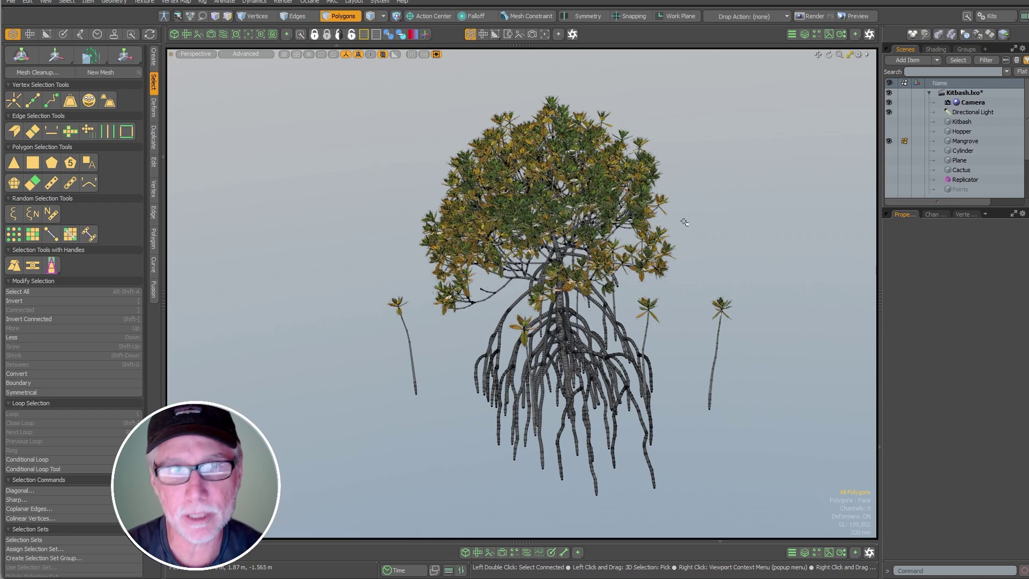
# Restart Select Parts/Islands by Area on the Mangrove and set its mode to Intersection.
pyautogui.click(70, 184)
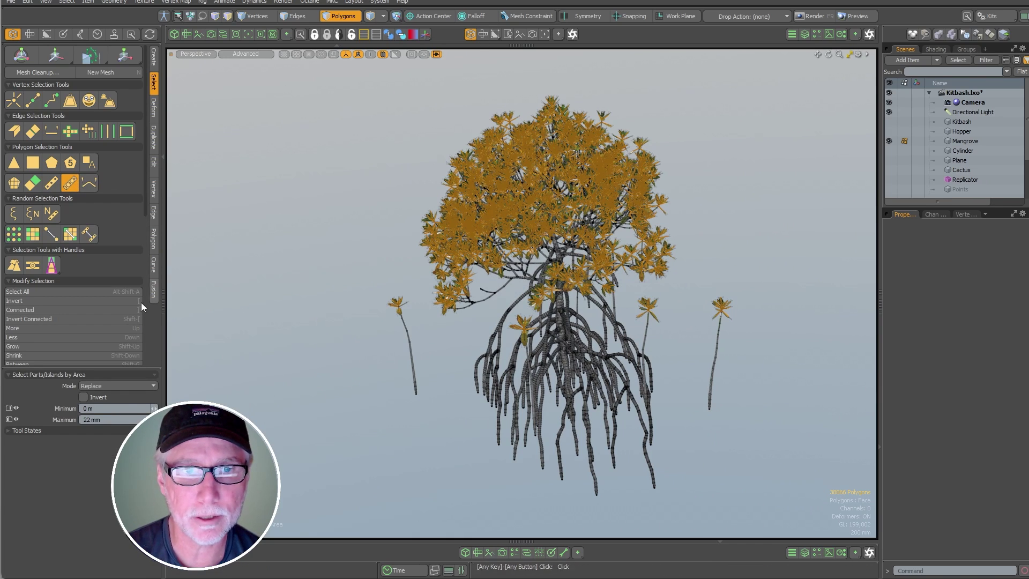
pyautogui.click(106, 386)
pyautogui.click(114, 409)
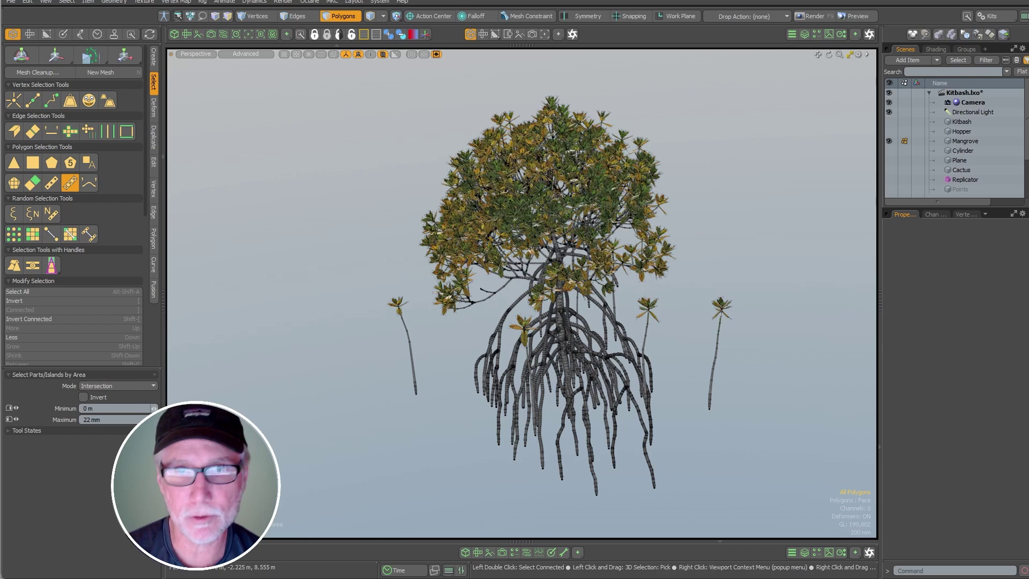
# Bring up the mesh statistics and select the polygons of materials Rhizo leaf 01 through Rhizo leaf 07.
pyautogui.click(936, 50)
pyautogui.click(905, 50)
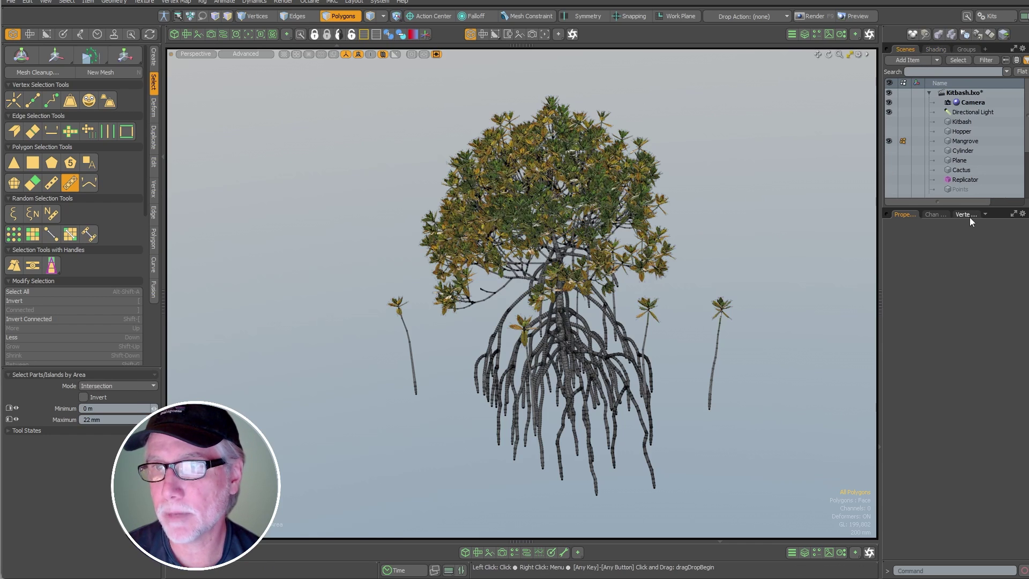
pyautogui.click(939, 215)
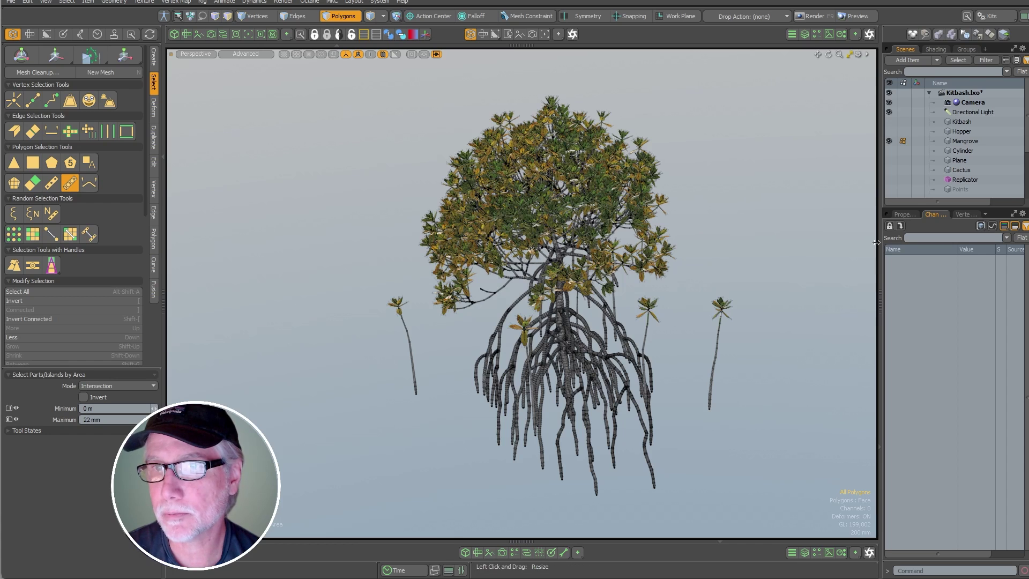
pyautogui.moveTo(879, 242); pyautogui.dragTo(847, 250)
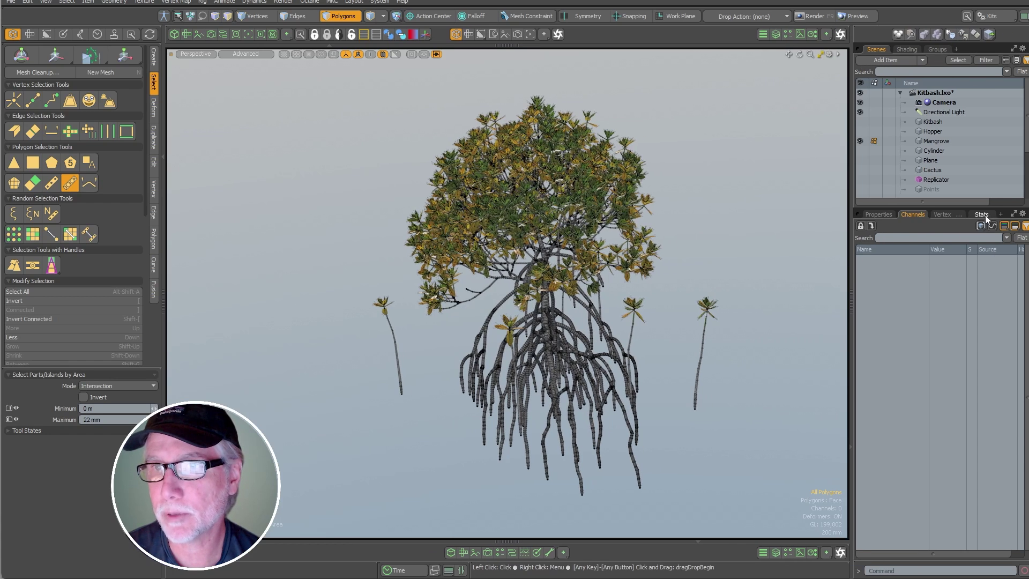
pyautogui.click(982, 214)
pyautogui.click(862, 335)
pyautogui.click(862, 345)
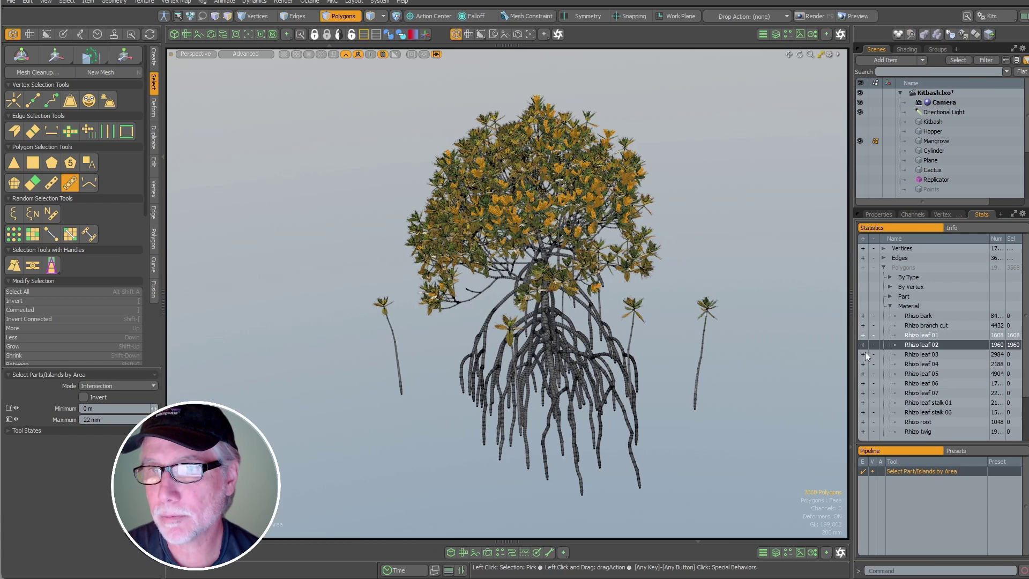
pyautogui.click(862, 354)
pyautogui.click(863, 364)
pyautogui.click(863, 384)
pyautogui.click(863, 392)
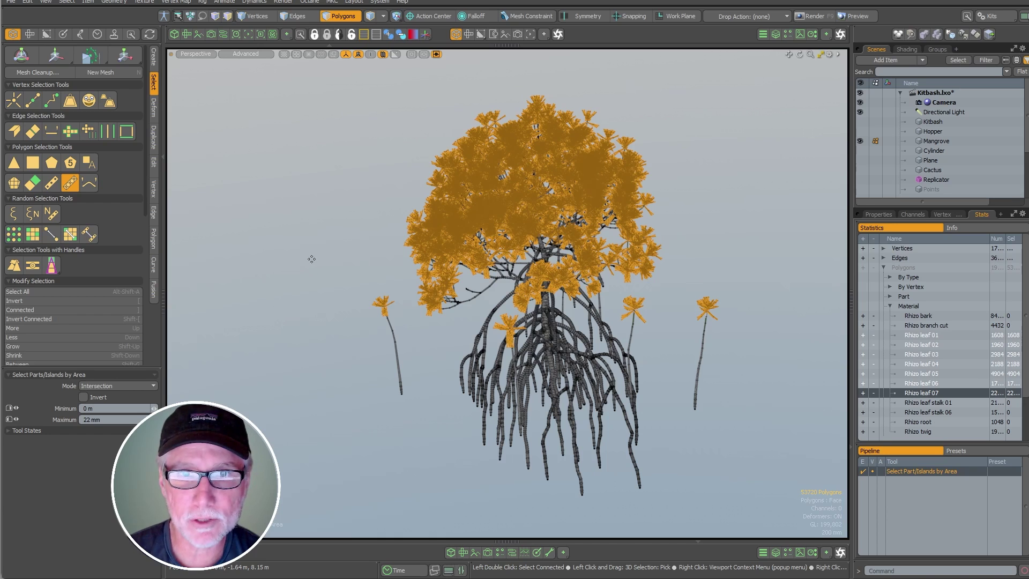
# Narrow the leaf selection by area to a maximum of about 104 mm and a minimum of about 81 mm.
pyautogui.moveTo(289, 250); pyautogui.dragTo(368, 248)
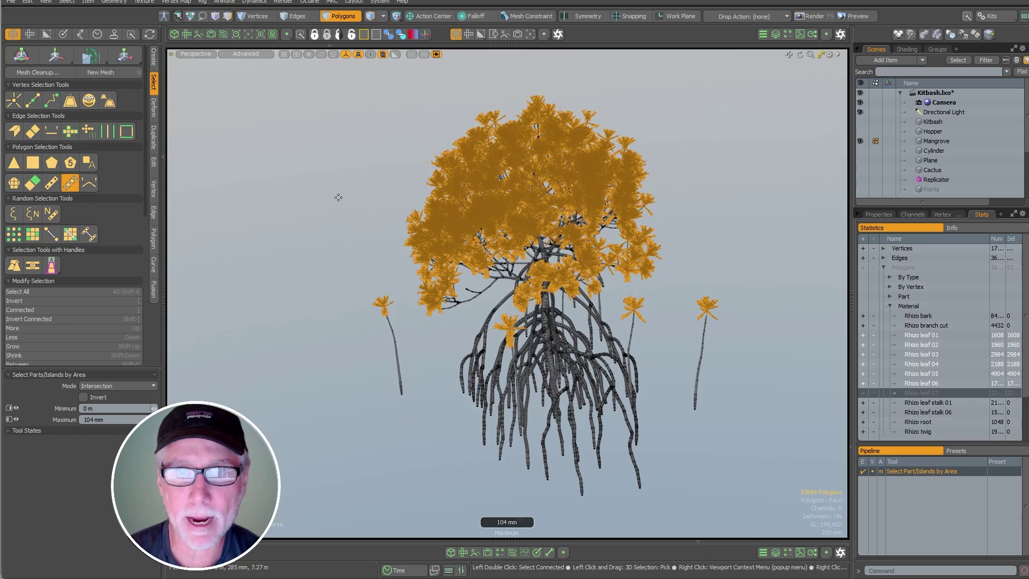
pyautogui.moveTo(337, 198); pyautogui.dragTo(413, 195)
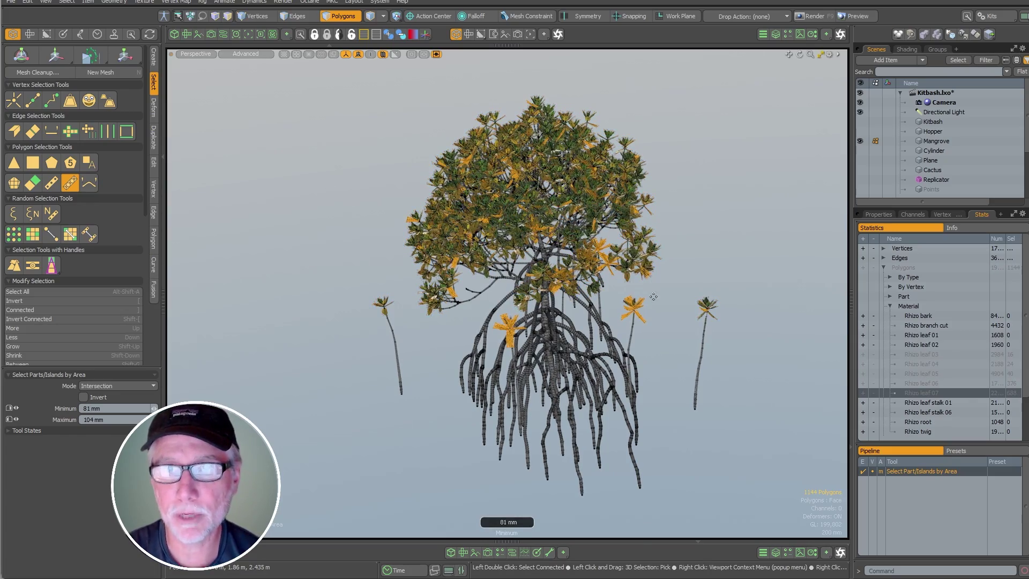
pyautogui.keyDown('ctrl'); pyautogui.keyDown('alt'); pyautogui.moveTo(653, 296); pyautogui.dragTo(627, 291); pyautogui.keyUp('alt'); pyautogui.keyUp('ctrl')
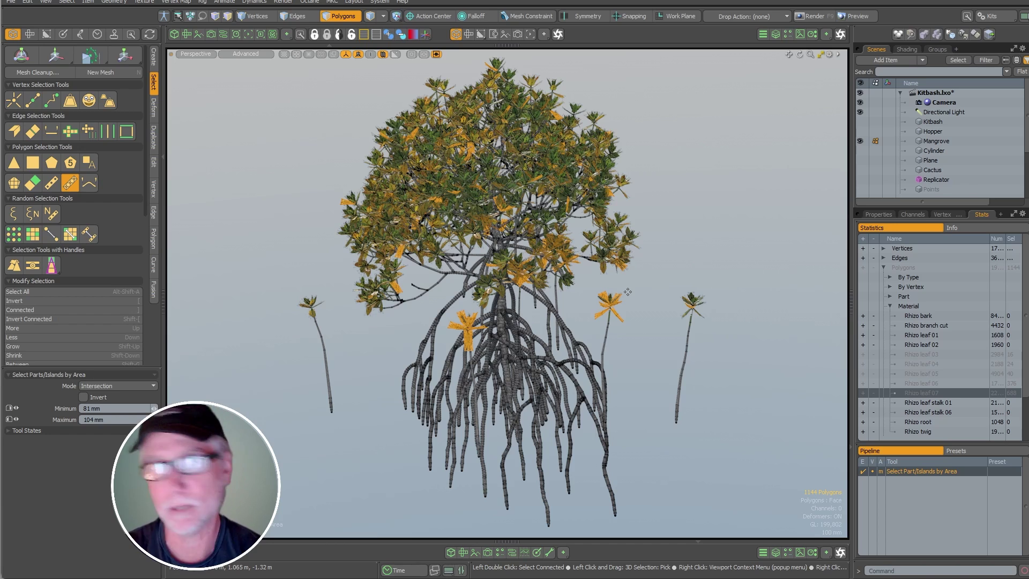
# Assign a red Dead Leaves material (1.0, 0.01, 0.0) to the selected leaves and drop the tool and selection.
pyautogui.press('m')
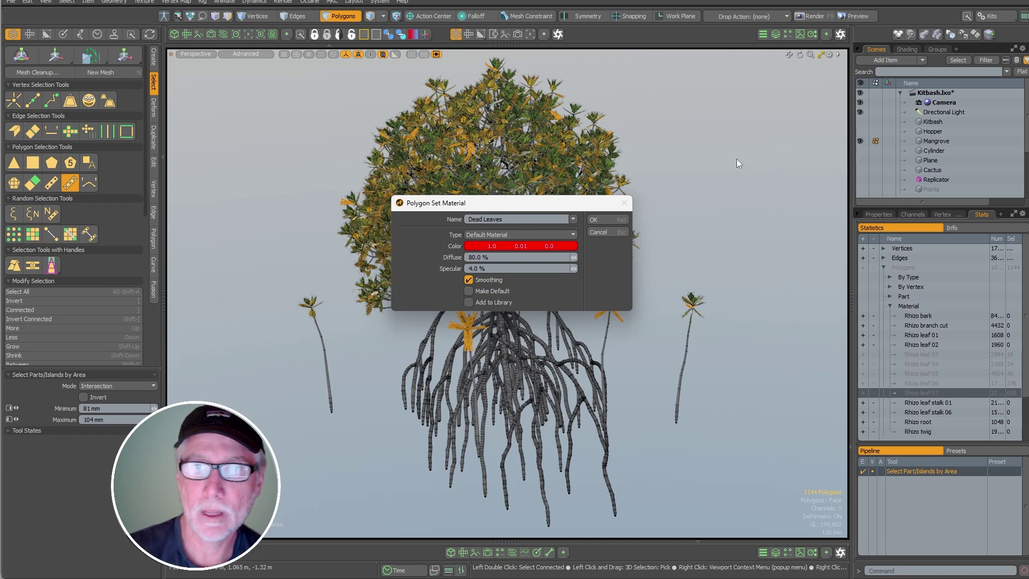
pyautogui.click(597, 219)
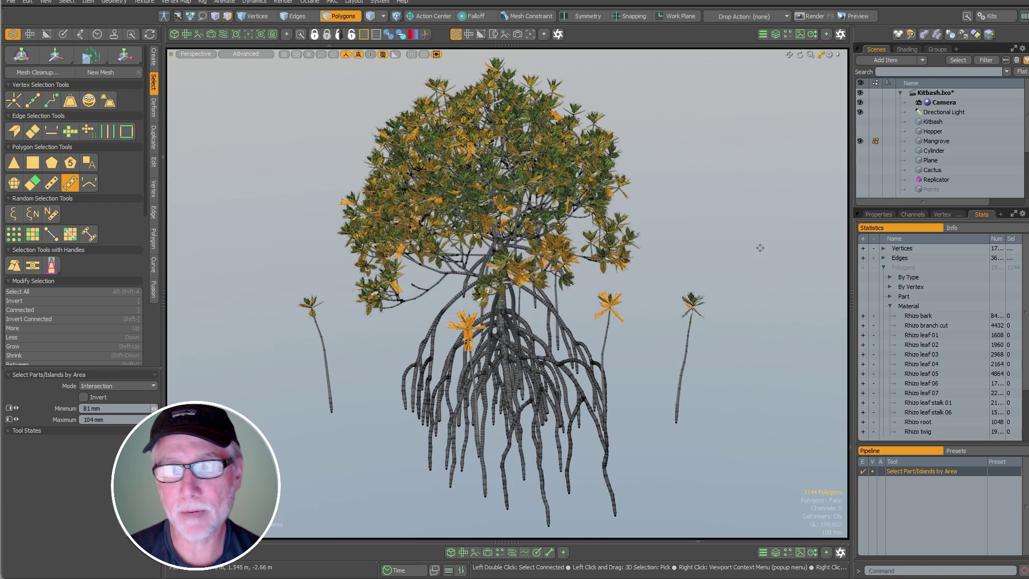
pyautogui.click(742, 241)
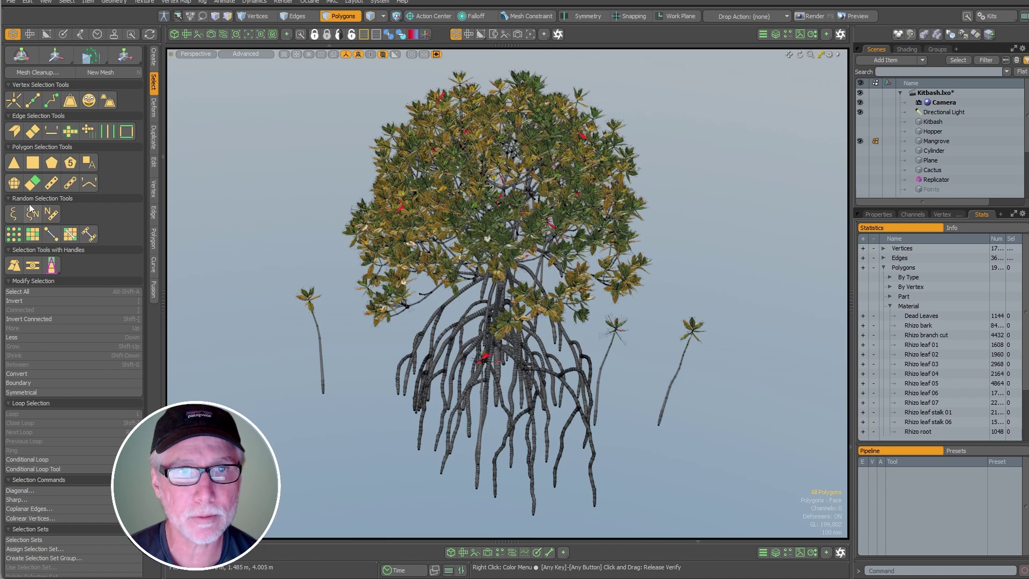
# Start Select Random N parts in Intersection mode and select the polygons of materials Rhizo leaf 01 through Rhizo leaf 07.
pyautogui.click(51, 213)
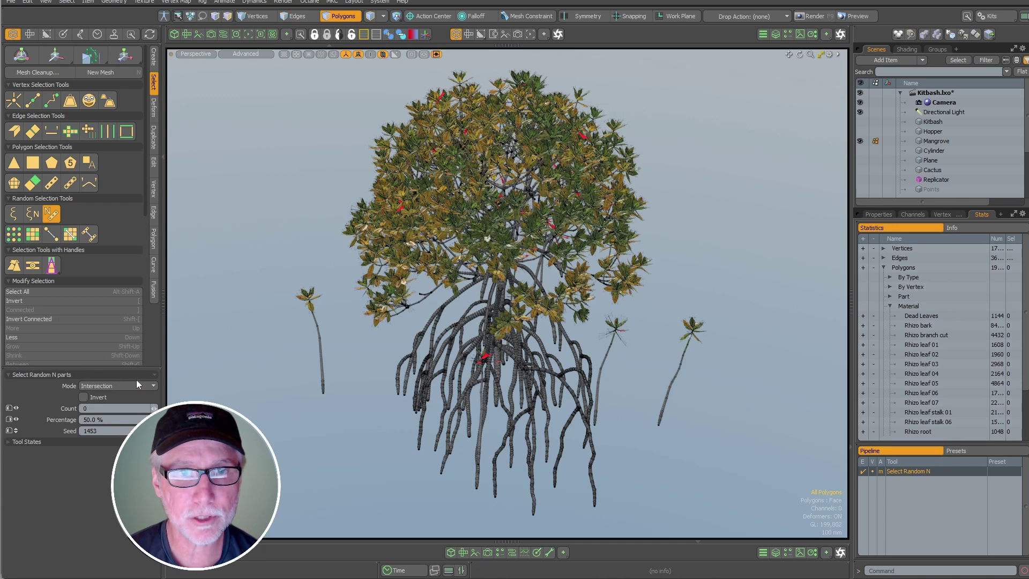
pyautogui.click(862, 402)
pyautogui.click(863, 392)
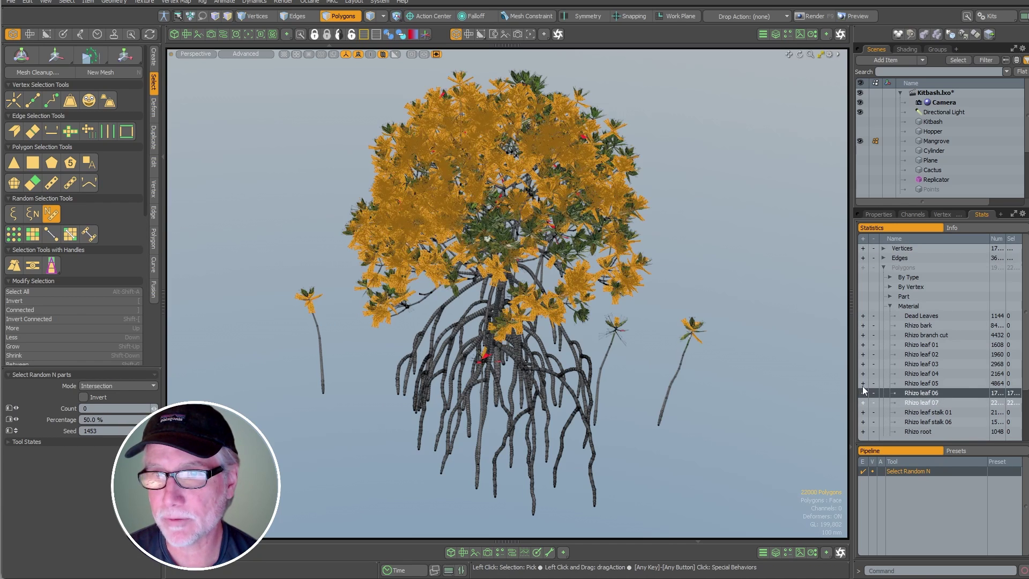
pyautogui.click(862, 383)
pyautogui.click(863, 374)
pyautogui.click(862, 364)
pyautogui.click(862, 354)
pyautogui.click(862, 344)
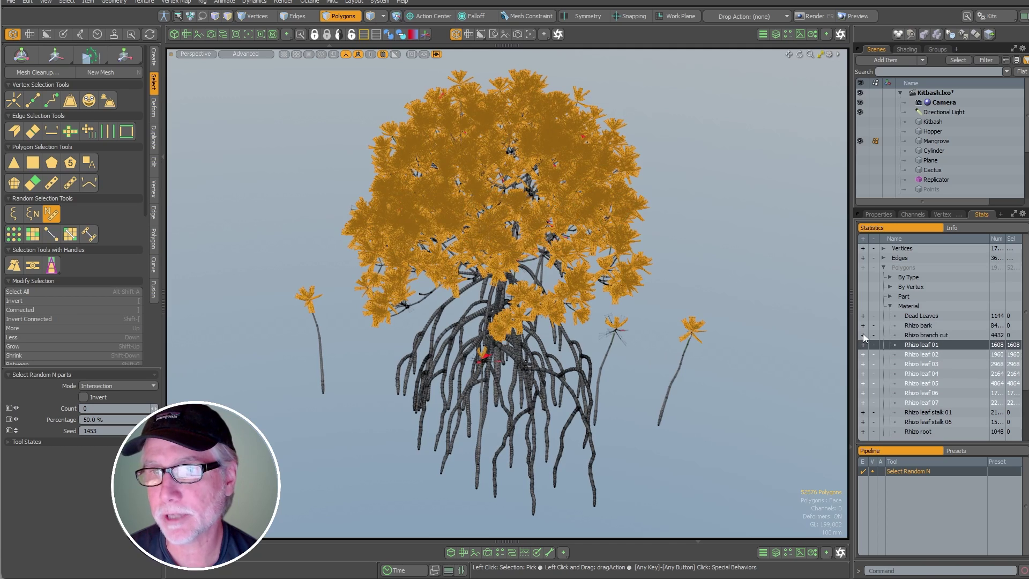
pyautogui.click(862, 335)
pyautogui.click(872, 335)
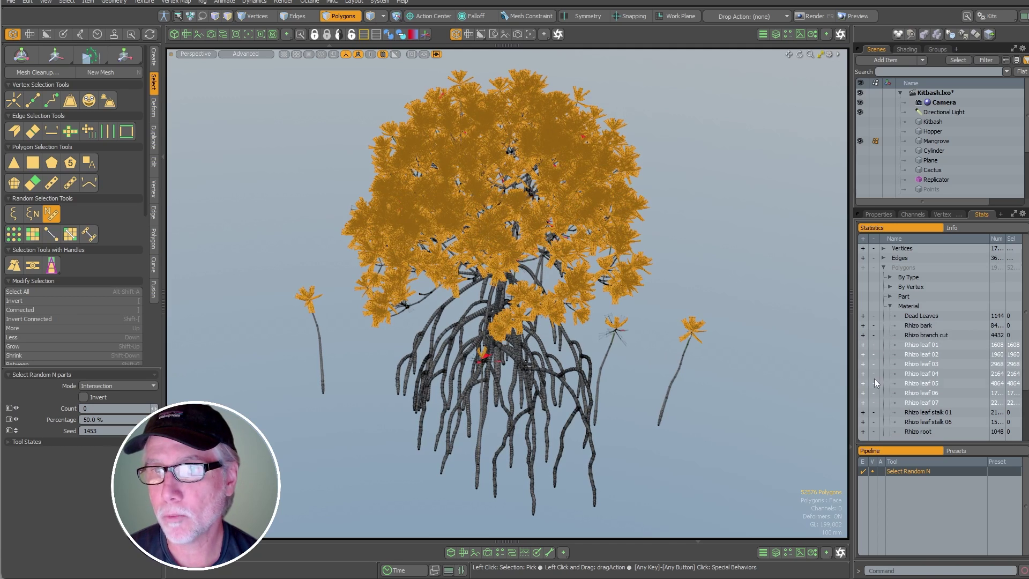
# Vary the random leaf selection's percentage by trying 25% and about 6.5%, and settle on 10%.
pyautogui.click(111, 419)
pyautogui.write('25')
pyautogui.press('Return')
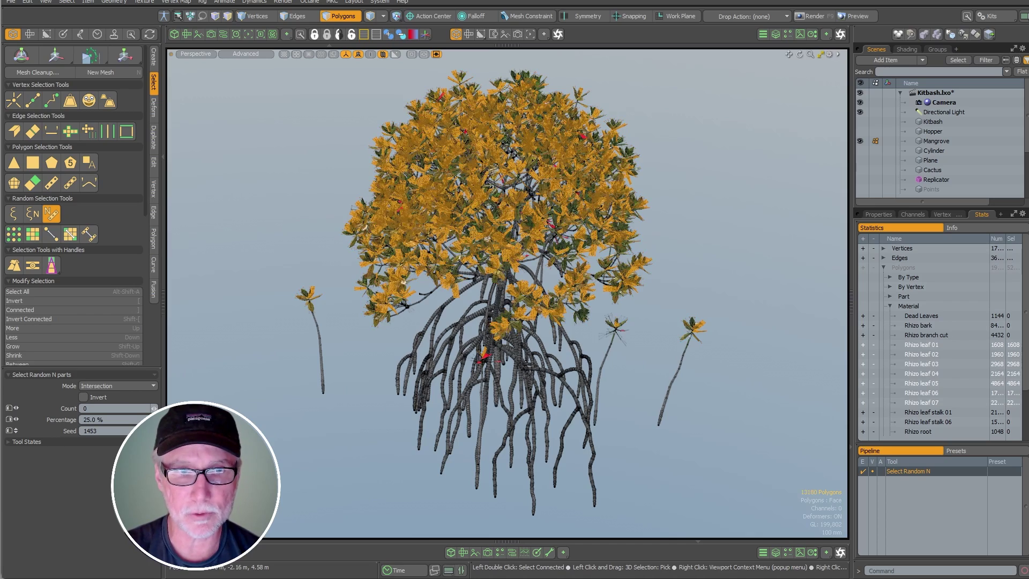
pyautogui.moveTo(307, 416); pyautogui.dragTo(288, 426)
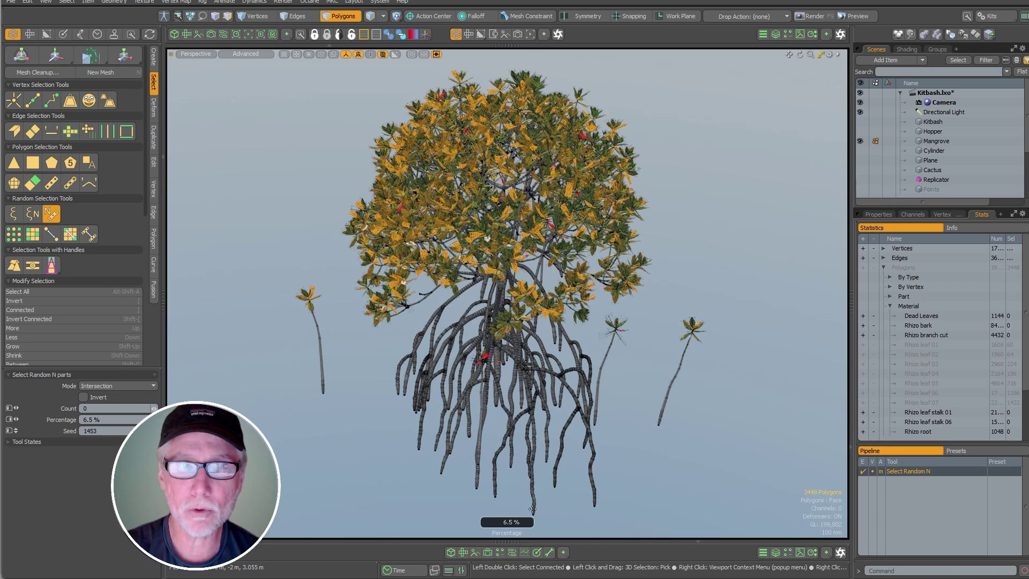
pyautogui.click(109, 420)
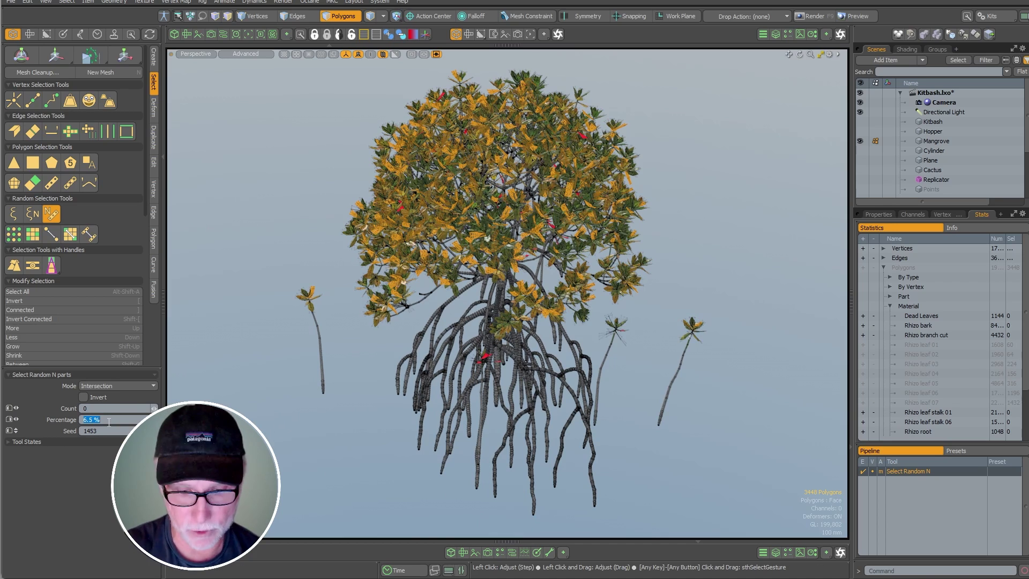
pyautogui.write('10')
pyautogui.press('Return')
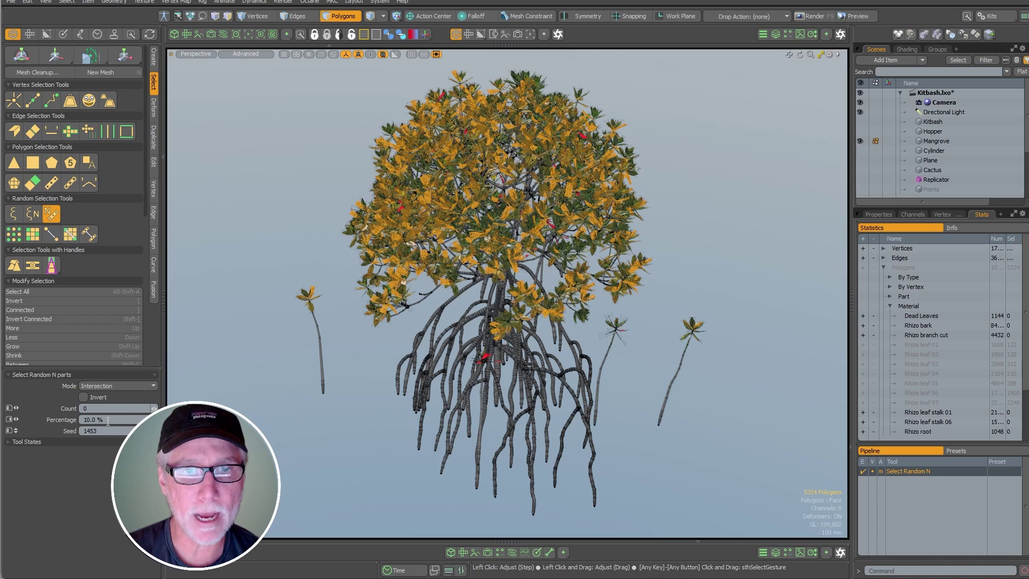
# Set the random leaf selection's count to 200 and raise it to 441.
pyautogui.click(123, 407)
pyautogui.write('20')
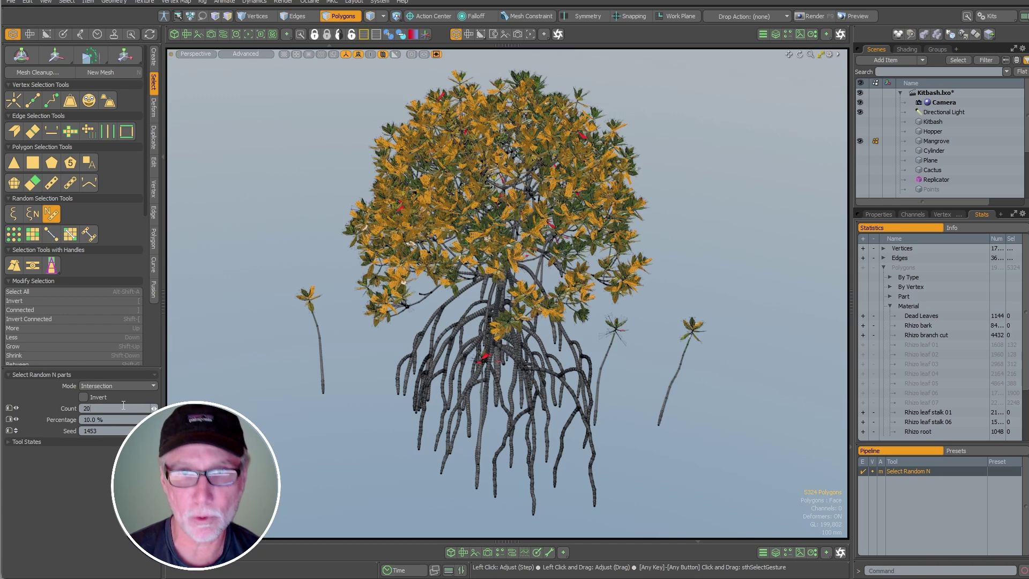
pyautogui.write('0')
pyautogui.press('Return')
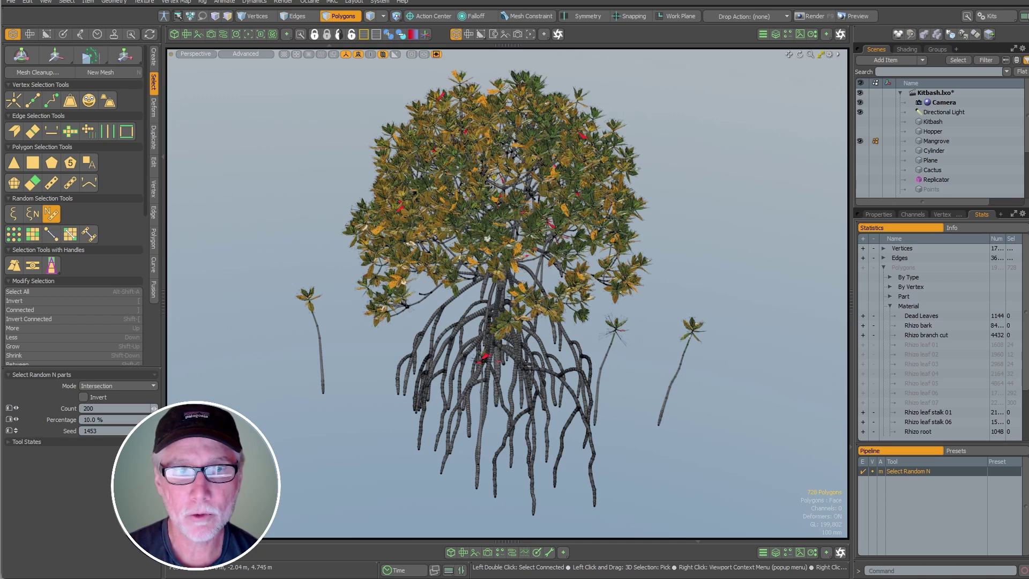
pyautogui.moveTo(334, 428); pyautogui.dragTo(683, 464)
pyautogui.keyDown('alt'); pyautogui.moveTo(683, 464); pyautogui.dragTo(676, 365); pyautogui.keyUp('alt')
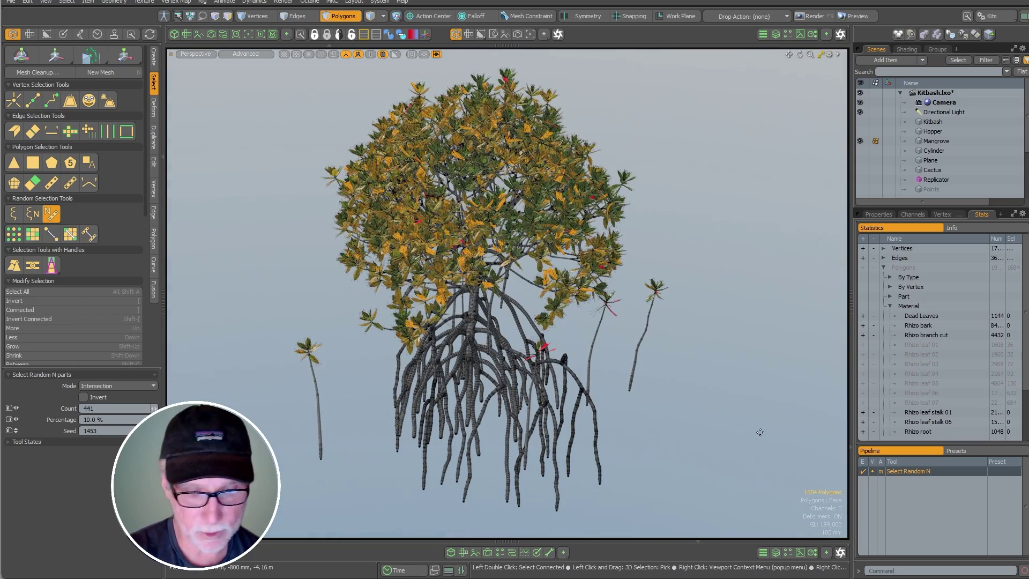
# Delete the randomly selected leaves to thin out the Mangrove's canopy.
pyautogui.press('Delete')
pyautogui.keyDown('alt'); pyautogui.moveTo(698, 351); pyautogui.dragTo(721, 424); pyautogui.keyUp('alt')
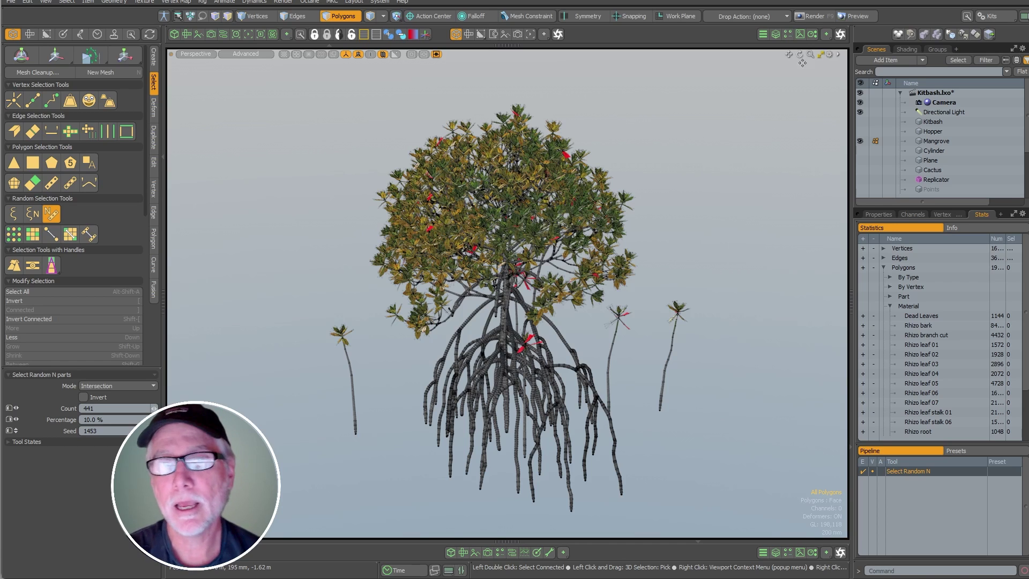
pyautogui.keyDown('alt'); pyautogui.moveTo(707, 264); pyautogui.dragTo(673, 300); pyautogui.keyUp('alt')
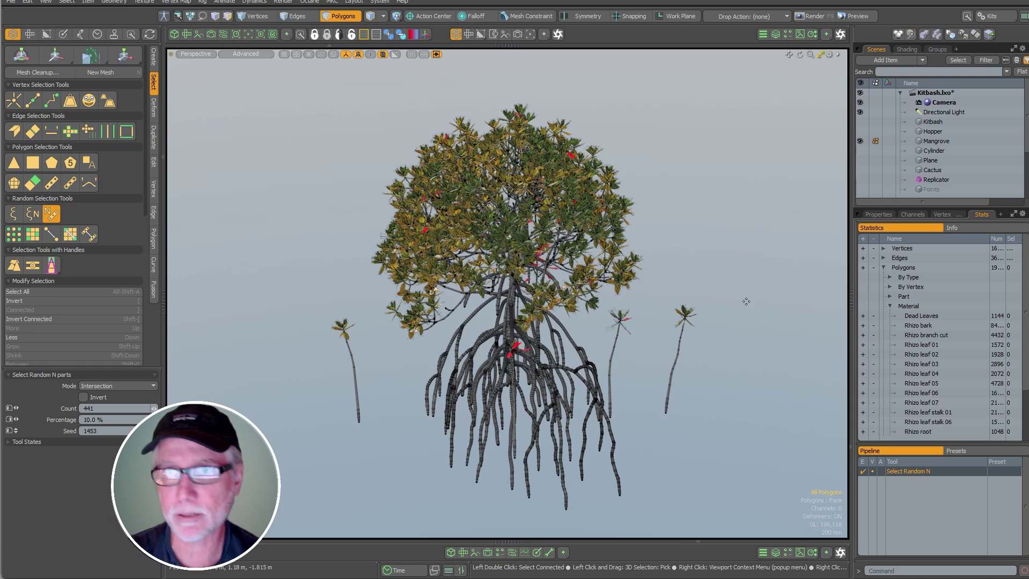
# Make the Cylinder mesh active and visible, hide the Mangrove, and drop the random selection tool near a window opening.
pyautogui.click(928, 151)
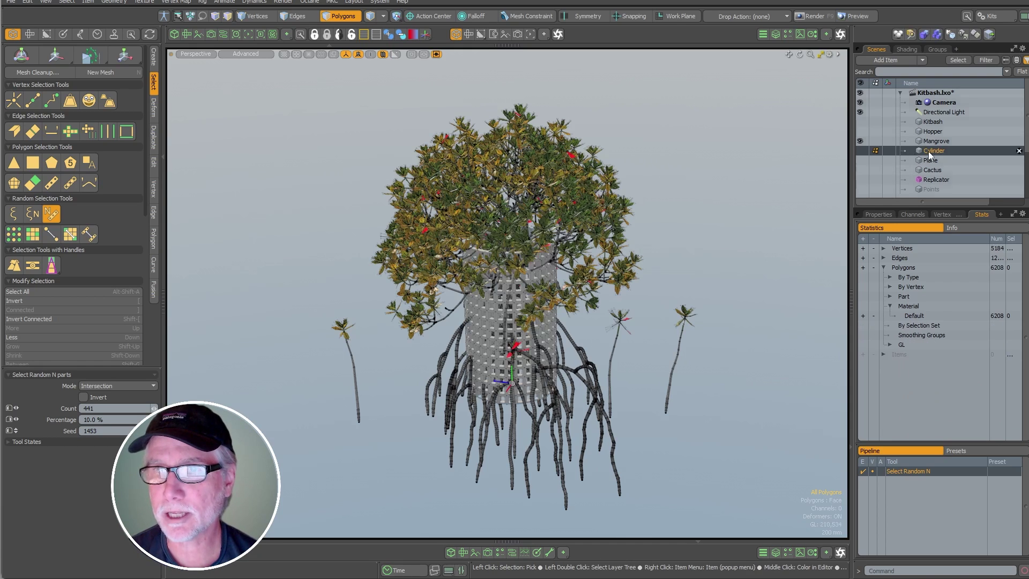
pyautogui.keyDown('ctrl'); pyautogui.keyDown('alt'); pyautogui.moveTo(603, 287); pyautogui.dragTo(499, 306); pyautogui.keyUp('alt'); pyautogui.keyUp('ctrl')
pyautogui.scroll(8, 506, 332)
pyautogui.press('space')
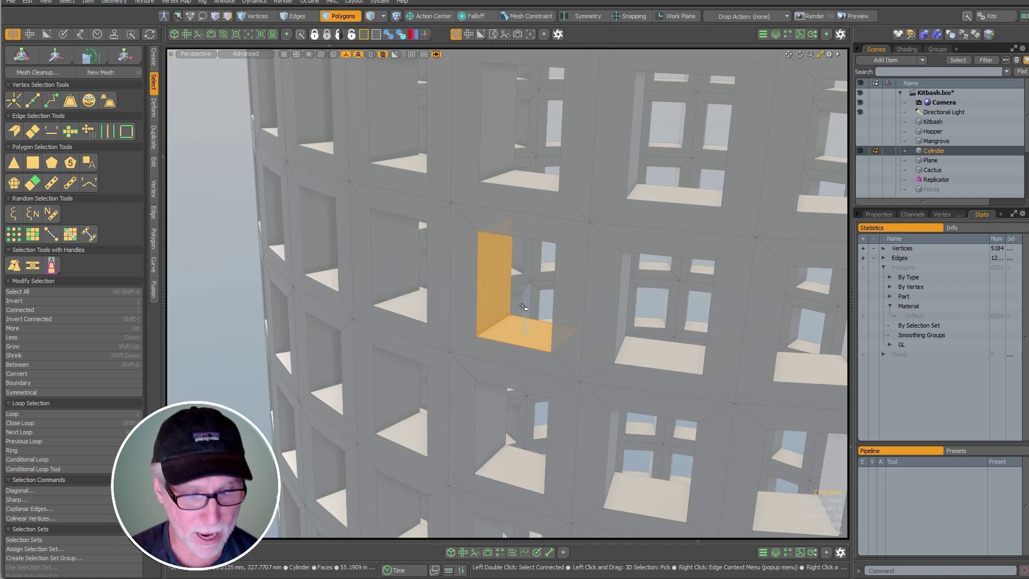
# Loop-select the inner faces of one window opening, and clear the selection.
pyautogui.press('l')
pyautogui.keyDown('ctrl'); pyautogui.keyDown('alt'); pyautogui.moveTo(692, 221); pyautogui.dragTo(595, 284); pyautogui.keyUp('alt'); pyautogui.keyUp('ctrl')
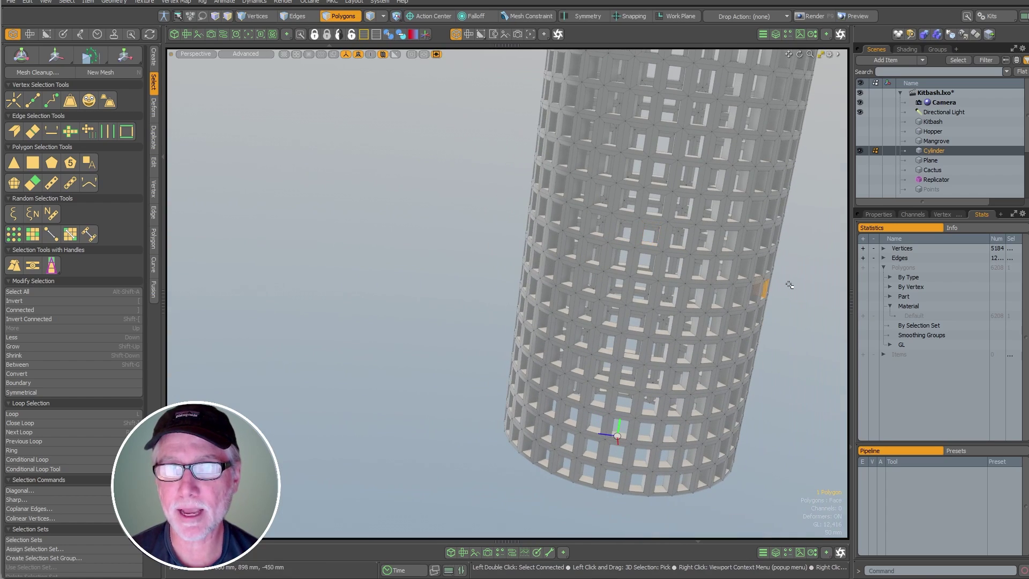
pyautogui.click(797, 297)
# Convert the Cylinder mesh's faces to Catmull-Clark subdivision surfaces.
pyautogui.hotkey('shift', 'Tab')
pyautogui.keyDown('alt'); pyautogui.moveTo(750, 302); pyautogui.dragTo(622, 279); pyautogui.keyUp('alt')
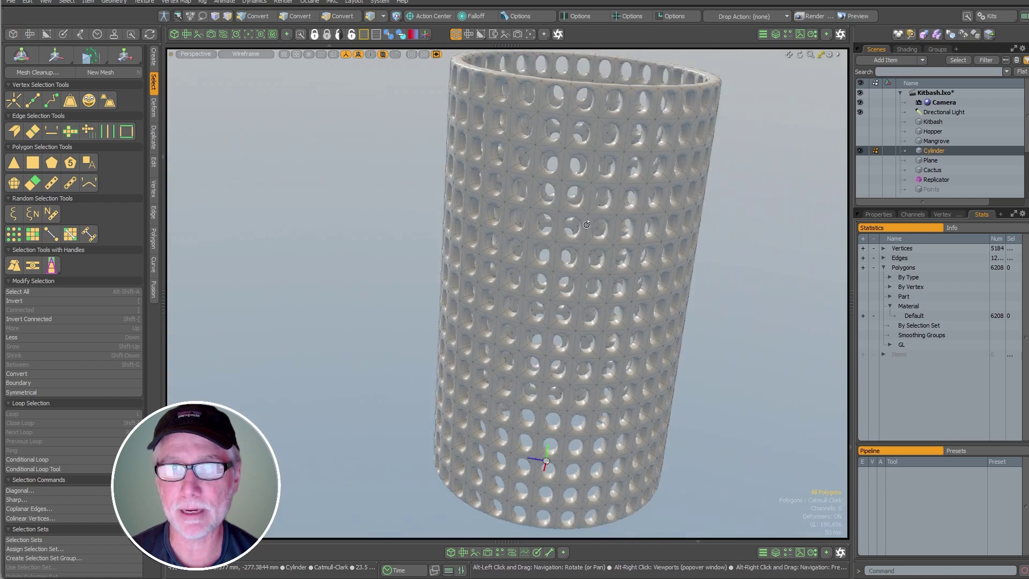
# Loop-select the inner polygons of one rounded opening on the subdivided Cylinder, and clear the selection.
pyautogui.scroll(8, 599, 213)
pyautogui.moveTo(588, 230); pyautogui.dragTo(571, 206)
pyautogui.press('l')
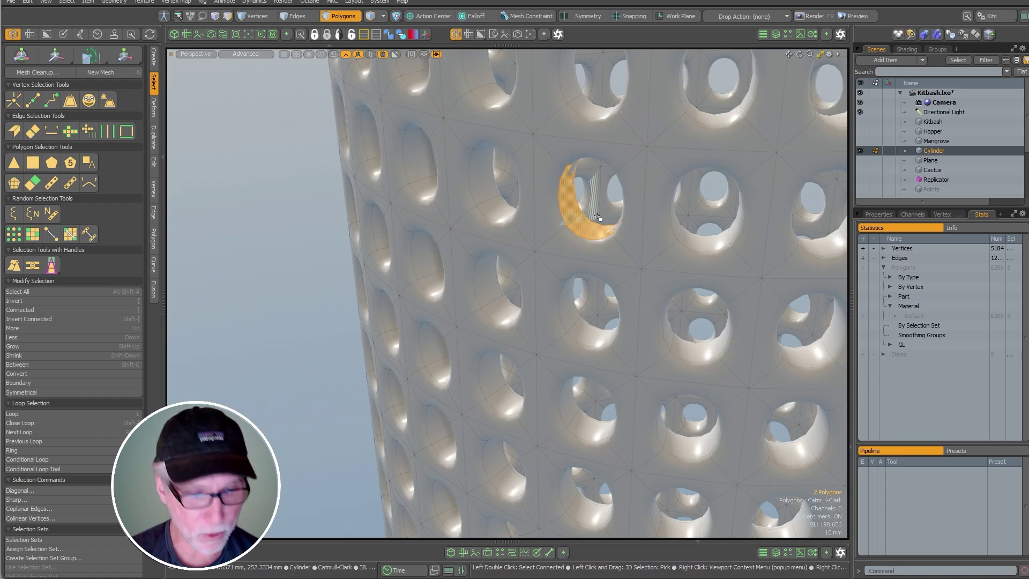
pyautogui.scroll(-8, 697, 207)
pyautogui.keyDown('alt'); pyautogui.keyDown('shift'); pyautogui.moveTo(646, 226); pyautogui.dragTo(528, 288); pyautogui.keyUp('shift'); pyautogui.keyUp('alt')
pyautogui.scroll(-5, 534, 291)
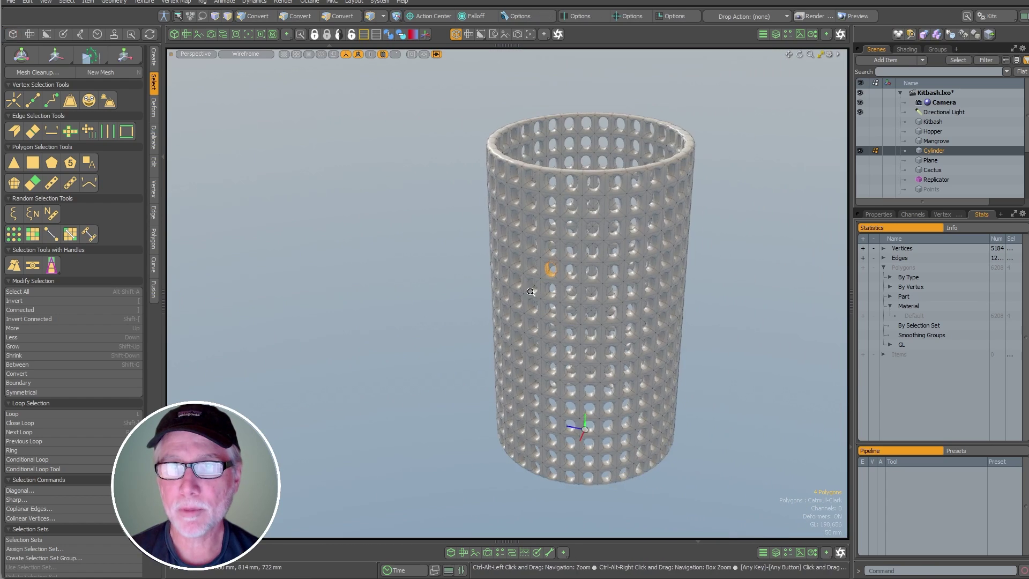
pyautogui.keyDown('alt'); pyautogui.moveTo(622, 295); pyautogui.dragTo(732, 311); pyautogui.keyUp('alt')
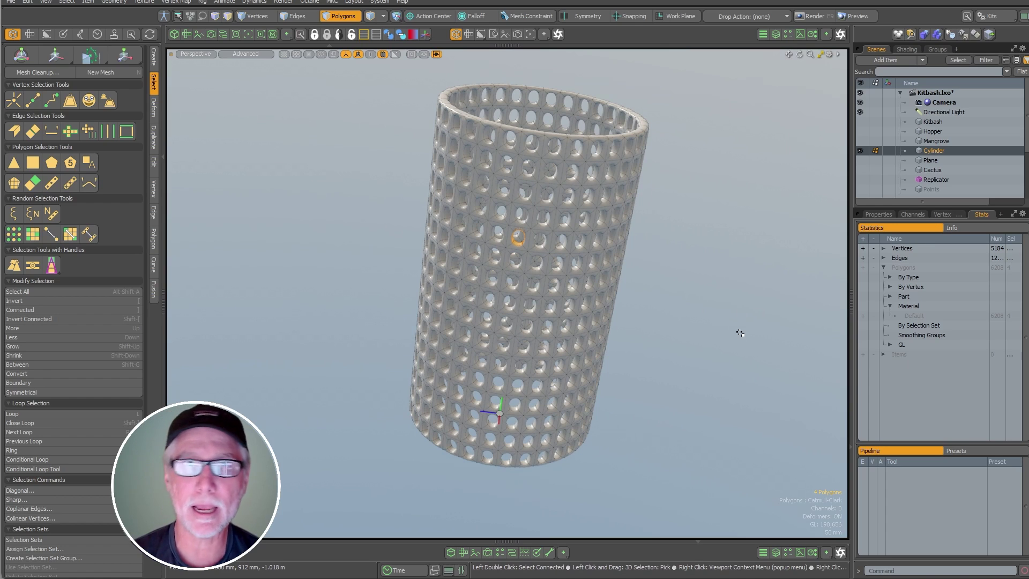
pyautogui.click(736, 293)
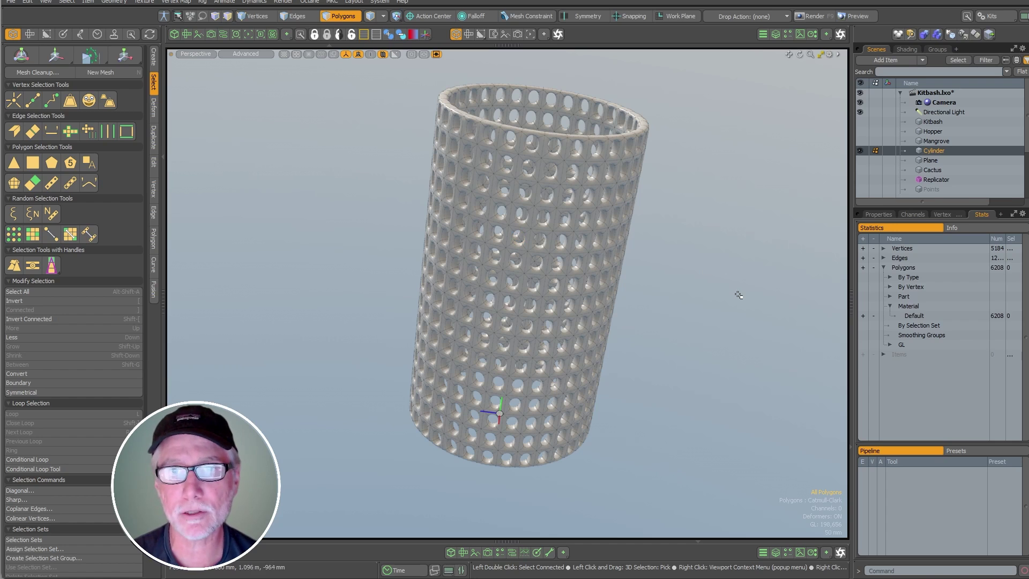
pyautogui.keyDown('alt'); pyautogui.moveTo(719, 306); pyautogui.dragTo(716, 333); pyautogui.keyUp('alt')
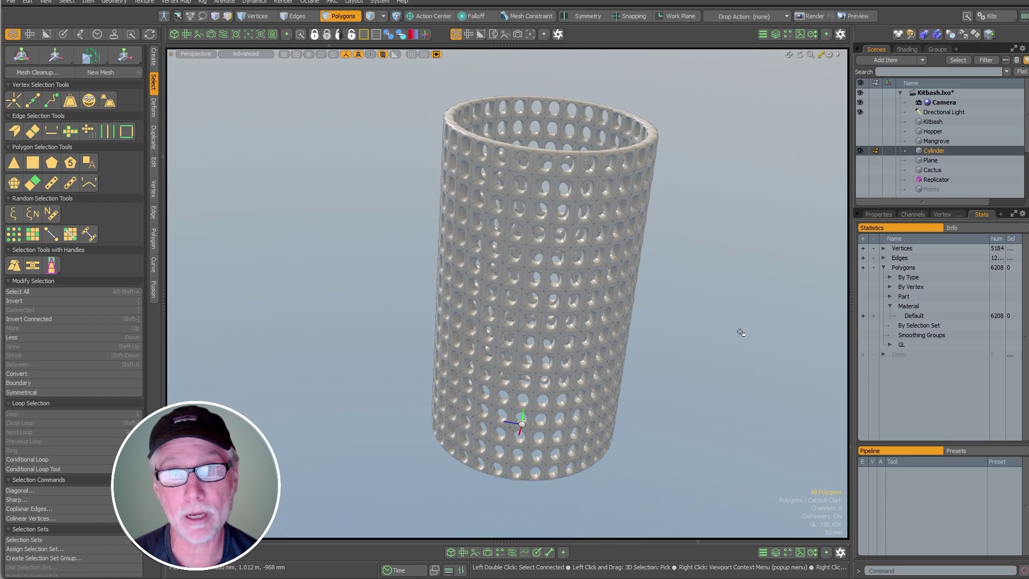
# Select the inner polygons of all the Cylinder's openings by area, with minimum 46.9 mm and maximum 65 mm.
pyautogui.click(14, 183)
pyautogui.moveTo(323, 339); pyautogui.dragTo(271, 358)
pyautogui.click(18, 408)
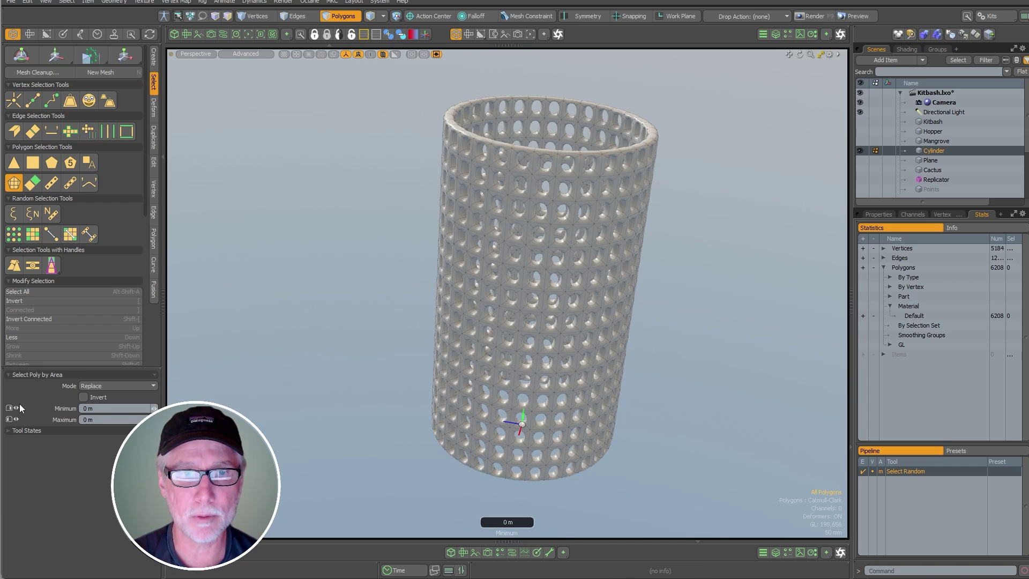
pyautogui.scroll(4, 406, 263)
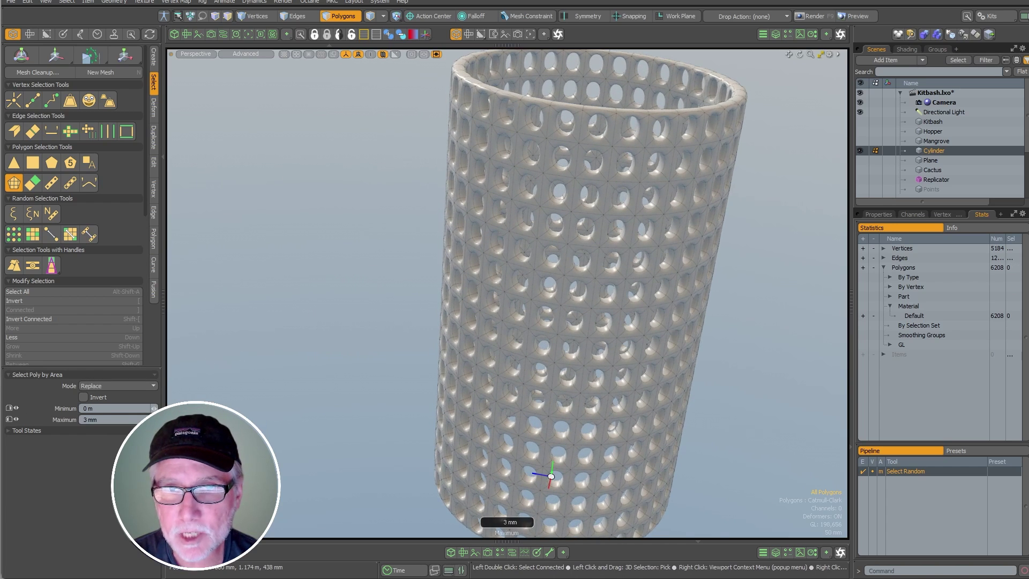
pyautogui.moveTo(486, 263); pyautogui.dragTo(554, 280)
pyautogui.keyDown('alt'); pyautogui.moveTo(554, 279); pyautogui.dragTo(522, 284); pyautogui.keyUp('alt')
pyautogui.keyDown('ctrl'); pyautogui.keyDown('alt'); pyautogui.moveTo(335, 307); pyautogui.dragTo(563, 204); pyautogui.keyUp('alt'); pyautogui.keyUp('ctrl')
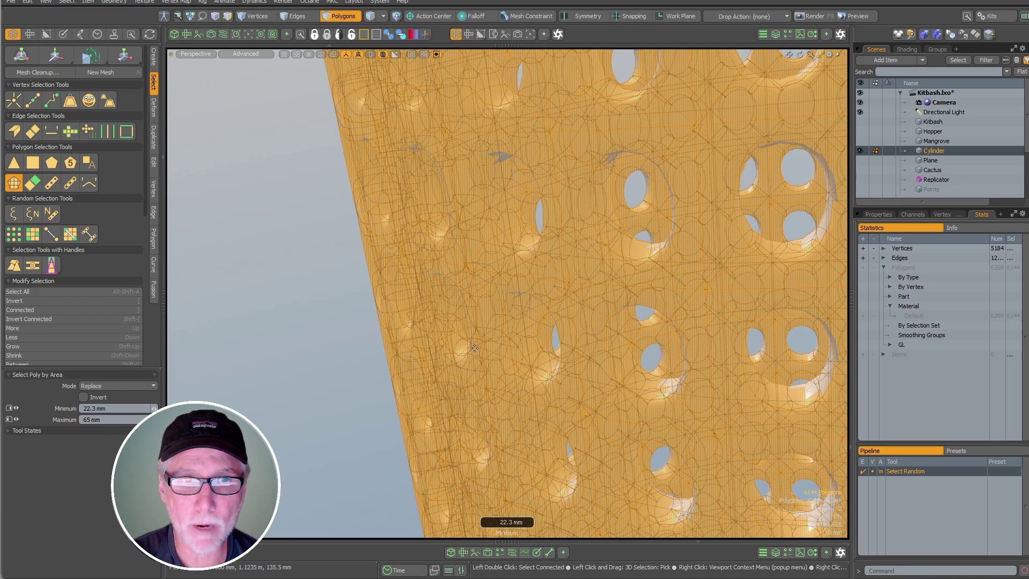
pyautogui.moveTo(509, 296); pyautogui.dragTo(557, 292)
pyautogui.keyDown('ctrl'); pyautogui.keyDown('alt'); pyautogui.moveTo(557, 292); pyautogui.dragTo(459, 211); pyautogui.keyUp('alt'); pyautogui.keyUp('ctrl')
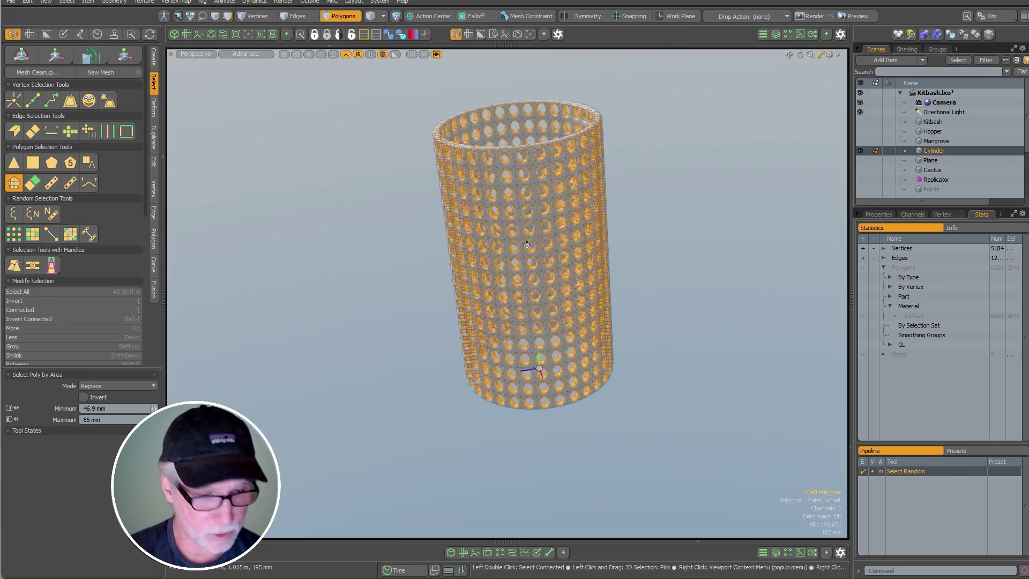
# Assign the Dead Leaves material to the selected inner polygons and clear the selection.
pyautogui.press('m')
pyautogui.press('Return')
pyautogui.press('Escape')
pyautogui.press('Escape')
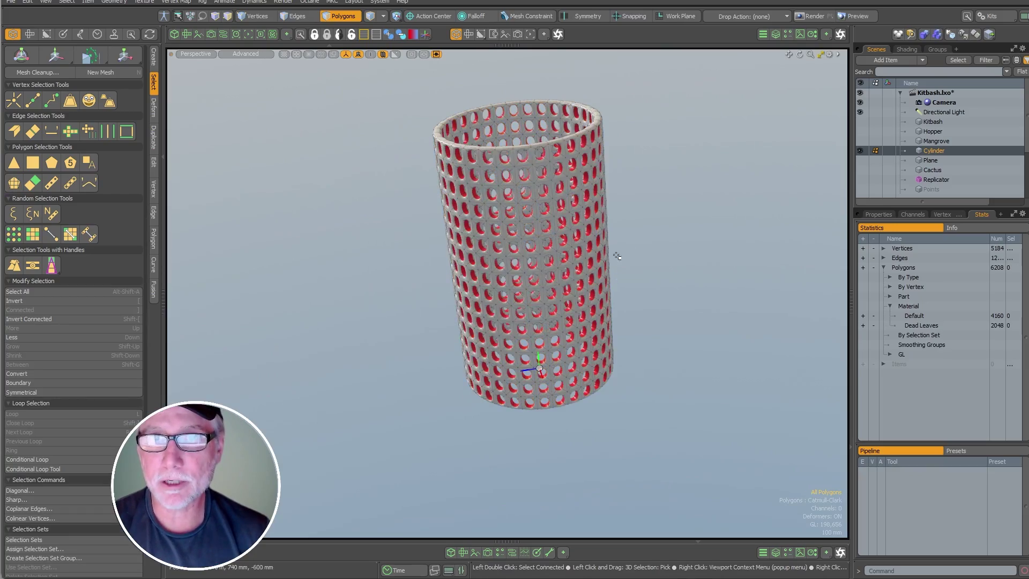
# Try a loop slice across manually picked edges around an opening, undo it, and clear the edge selection.
pyautogui.scroll(6, 617, 247)
pyautogui.keyDown('alt'); pyautogui.moveTo(618, 244); pyautogui.dragTo(370, 250); pyautogui.keyUp('alt')
pyautogui.scroll(6, 370, 250)
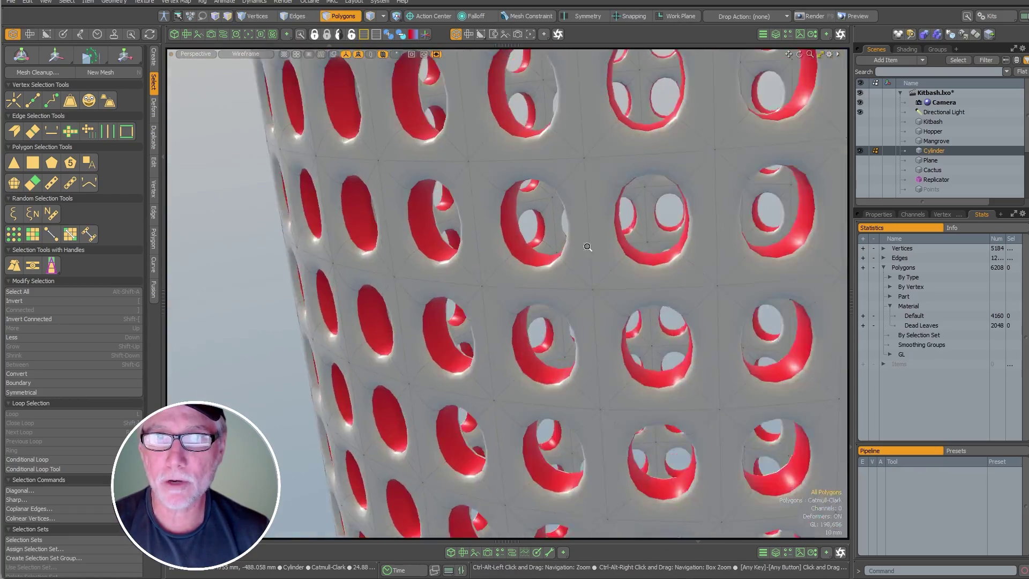
pyautogui.press('2')
pyautogui.click(531, 248)
pyautogui.keyDown('ctrl'); pyautogui.keyDown('alt'); pyautogui.moveTo(529, 233); pyautogui.dragTo(490, 228); pyautogui.keyUp('alt'); pyautogui.keyUp('ctrl')
pyautogui.keyDown('alt'); pyautogui.moveTo(490, 227); pyautogui.dragTo(486, 260); pyautogui.keyUp('alt')
pyautogui.keyDown('shift'); pyautogui.click(509, 232); pyautogui.keyUp('shift')
pyautogui.hotkey('alt', 'c')
pyautogui.hotkey('ctrl', 'z')
pyautogui.click(301, 349)
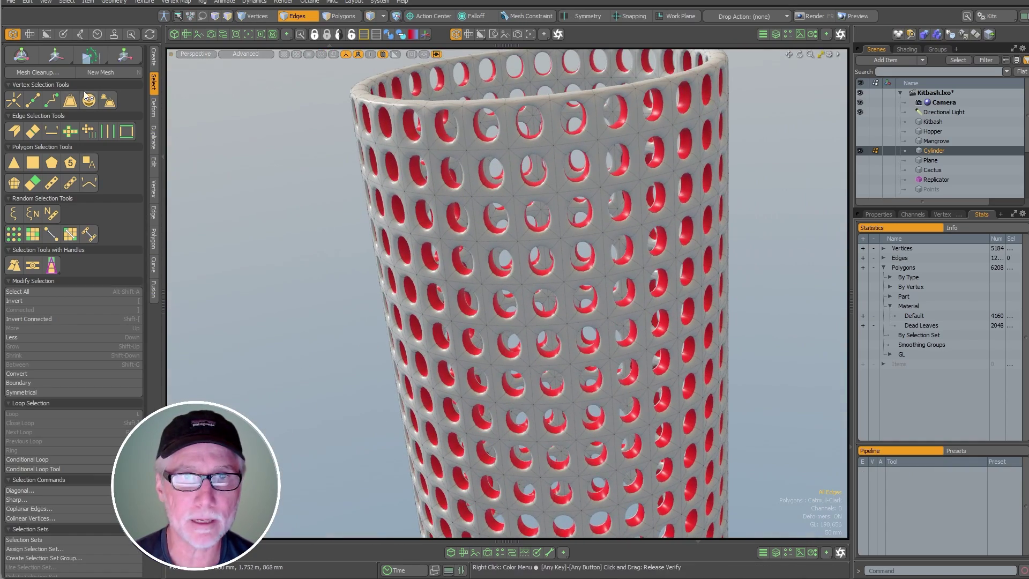
# Select the Cylinder's edges by length, with minimum 29.05 mm and maximum 55.2 mm.
pyautogui.click(51, 131)
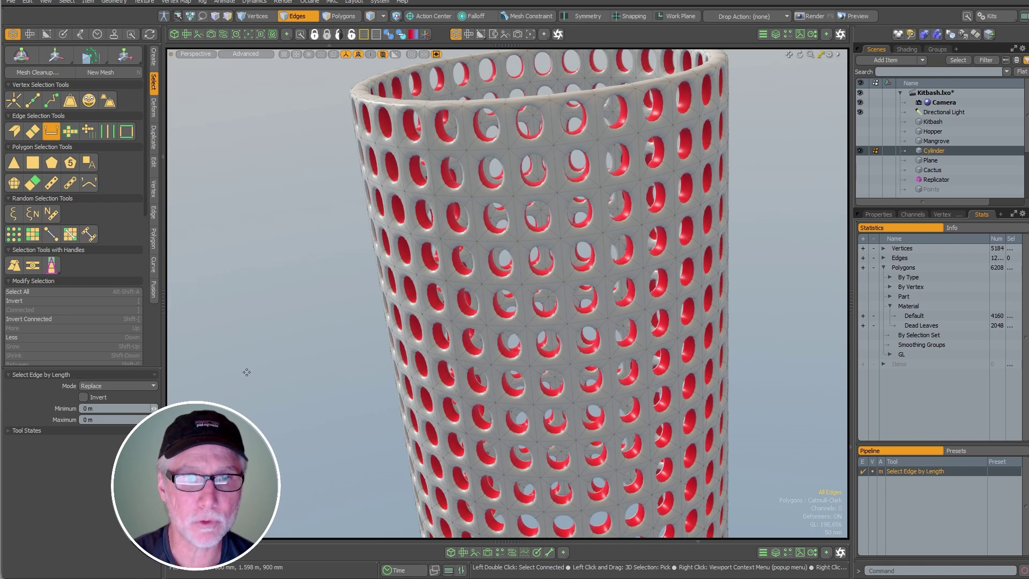
pyautogui.keyDown('ctrl'); pyautogui.keyDown('alt'); pyautogui.moveTo(541, 230); pyautogui.dragTo(574, 264); pyautogui.keyUp('alt'); pyautogui.keyUp('ctrl')
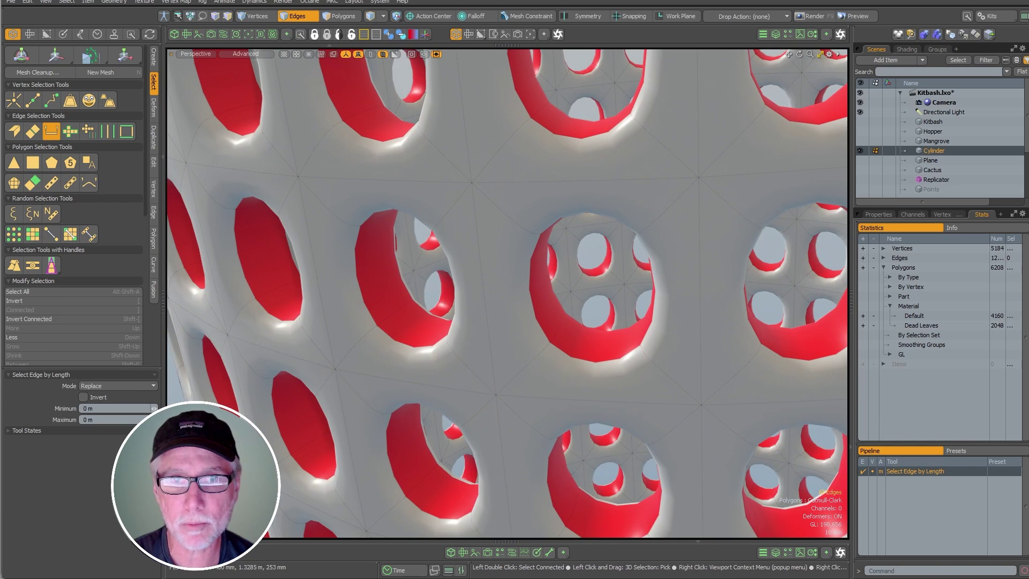
pyautogui.moveTo(451, 335); pyautogui.dragTo(370, 338)
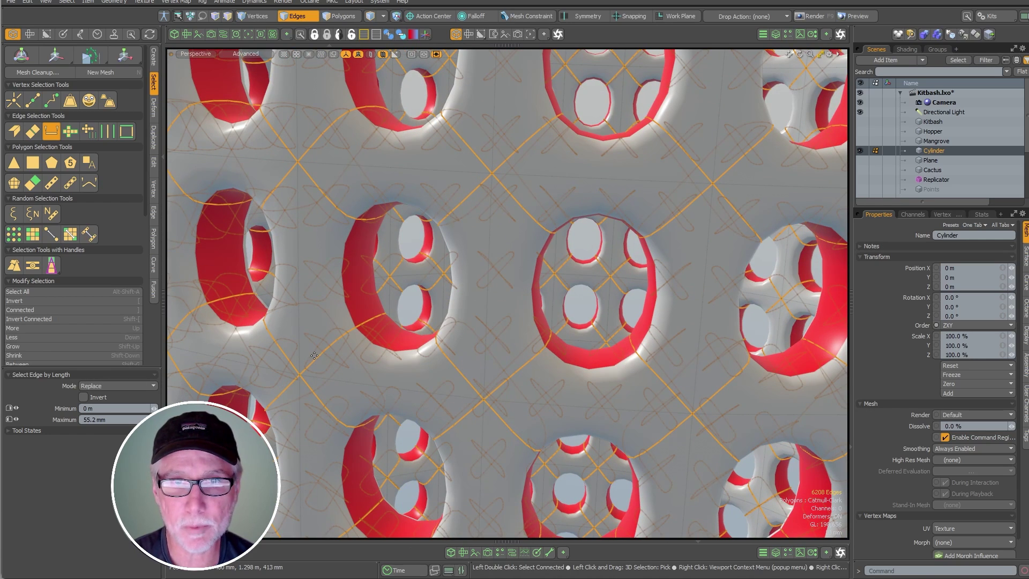
pyautogui.moveTo(193, 350); pyautogui.dragTo(209, 350, button='right')
pyautogui.keyDown('alt'); pyautogui.moveTo(746, 352); pyautogui.dragTo(548, 336); pyautogui.keyUp('alt')
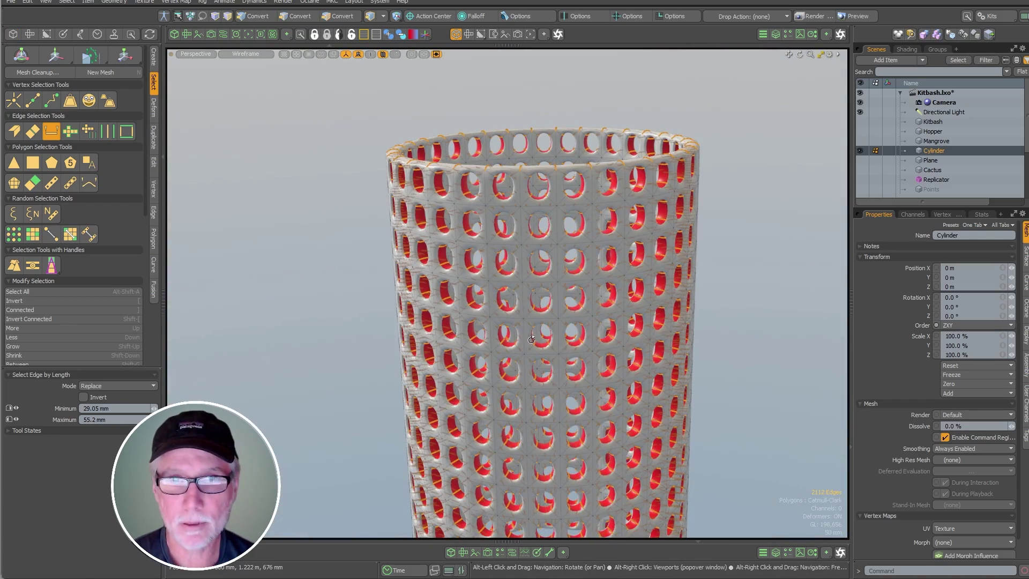
# Loop slice the selected edges to tighten the openings' rims, and clear the selection.
pyautogui.hotkey('alt', 'c')
pyautogui.press('space')
pyautogui.click(294, 390)
pyautogui.scroll(5, 498, 179)
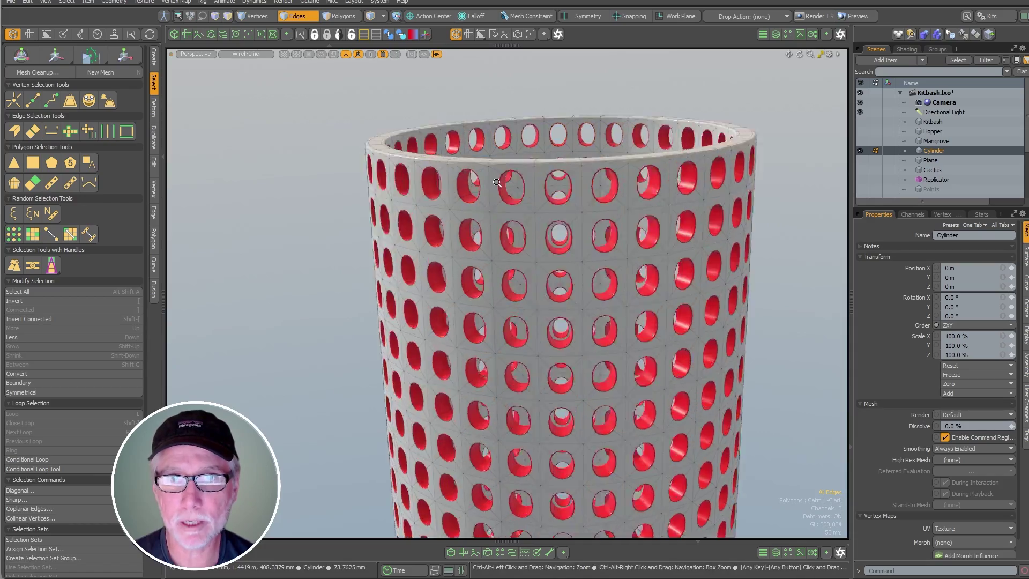
pyautogui.scroll(-2, 548, 343)
pyautogui.keyDown('alt'); pyautogui.moveTo(548, 342); pyautogui.dragTo(499, 365); pyautogui.keyUp('alt')
pyautogui.keyDown('alt'); pyautogui.keyDown('shift'); pyautogui.moveTo(499, 365); pyautogui.dragTo(450, 217); pyautogui.keyUp('shift'); pyautogui.keyUp('alt')
pyautogui.keyDown('ctrl'); pyautogui.keyDown('alt'); pyautogui.moveTo(450, 217); pyautogui.dragTo(461, 290); pyautogui.keyUp('alt'); pyautogui.keyUp('ctrl')
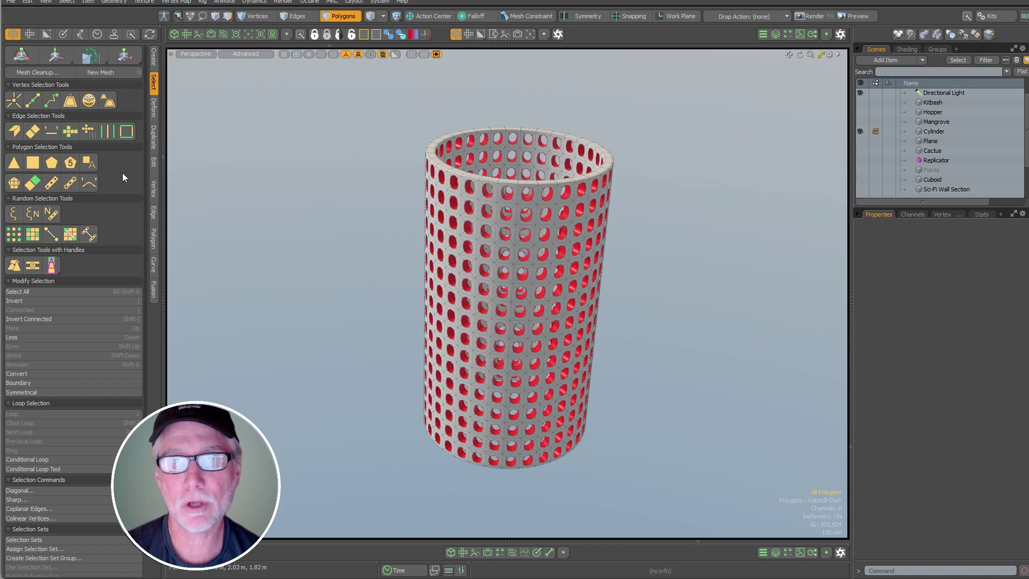
# Select the Cylinder's top and bottom rim polygons by area, with minimum 65.5 mm and maximum 357 mm.
pyautogui.click(14, 183)
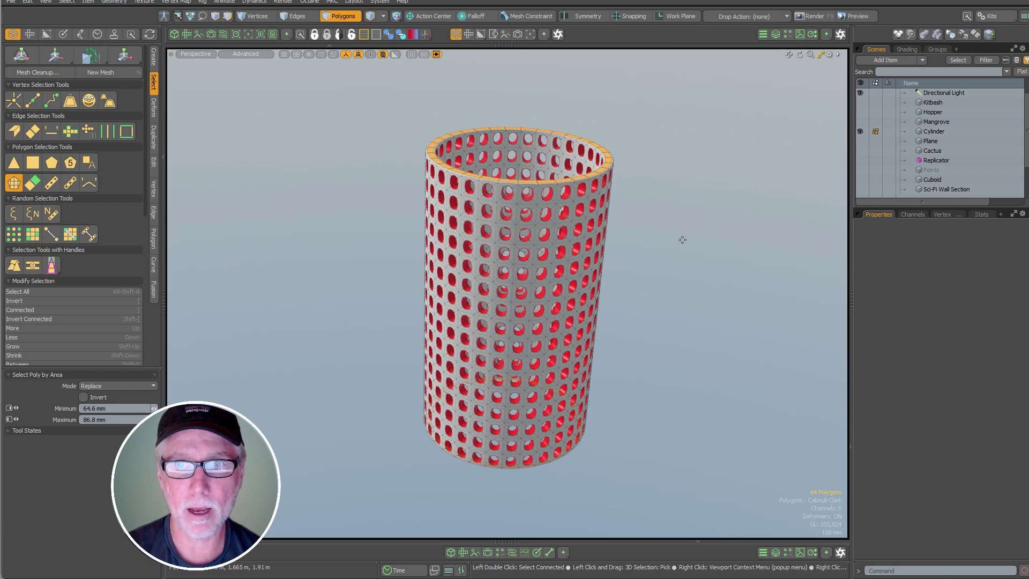
pyautogui.moveTo(682, 239); pyautogui.dragTo(643, 240)
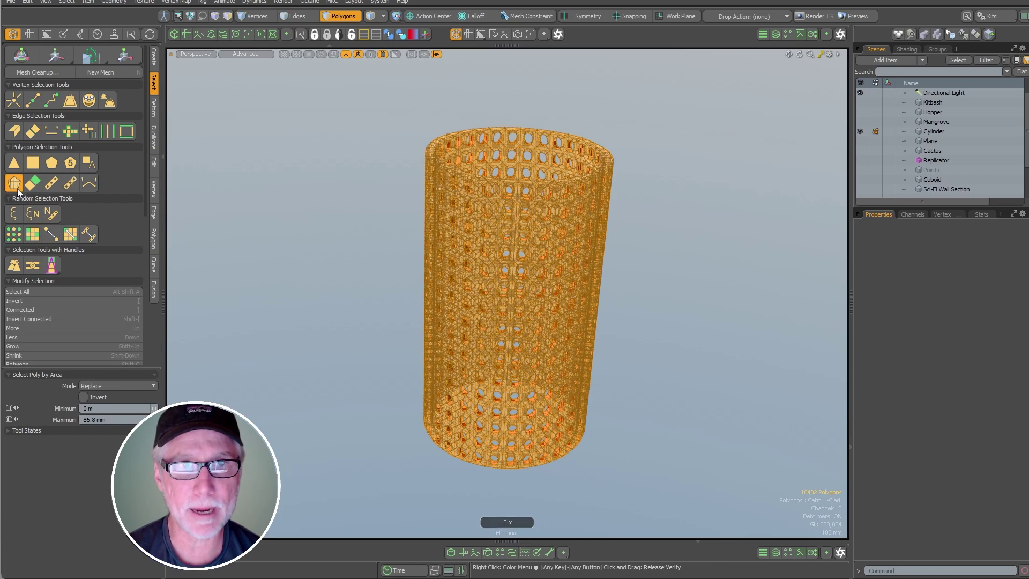
pyautogui.scroll(2, 487, 247)
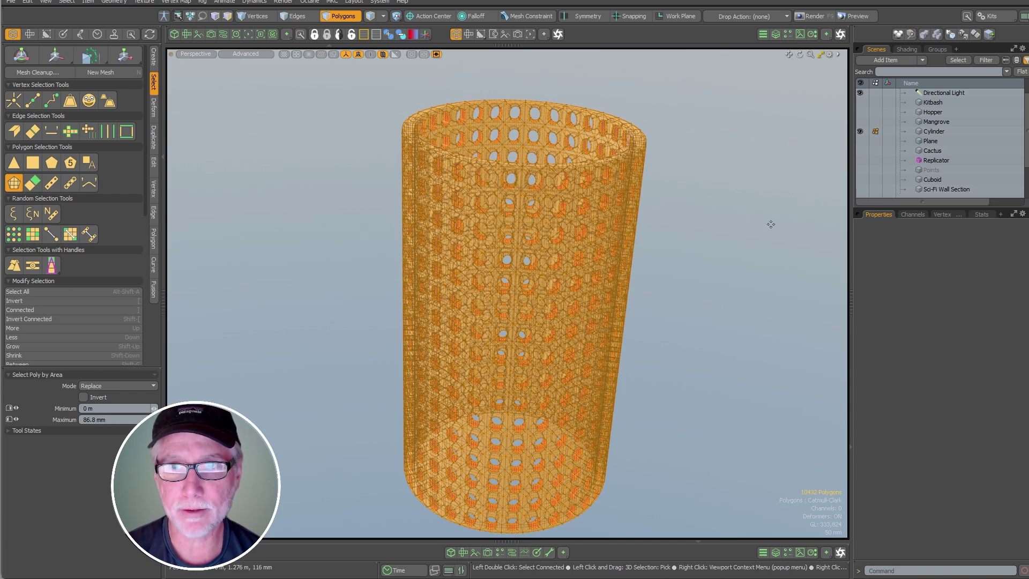
pyautogui.moveTo(767, 249)
pyautogui.mouseDown()
pyautogui.moveTo(767, 268)
pyautogui.moveTo(1024, 272)
pyautogui.mouseUp()
pyautogui.moveTo(313, 282); pyautogui.dragTo(401, 283)
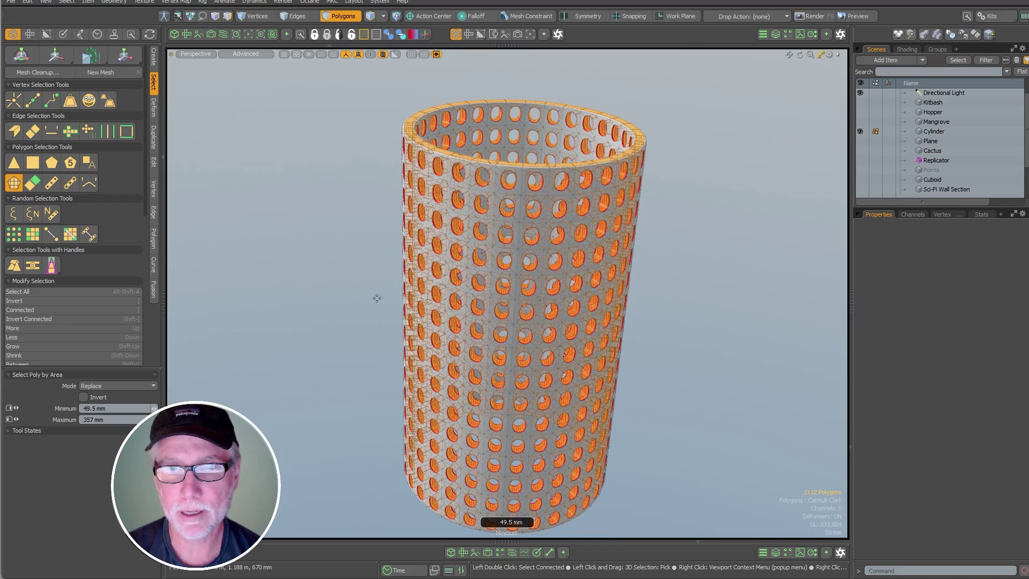
# Drop the area selection tool and remove the bottom rim's polygons from the selection.
pyautogui.keyDown('alt'); pyautogui.moveTo(530, 314); pyautogui.dragTo(544, 365); pyautogui.keyUp('alt')
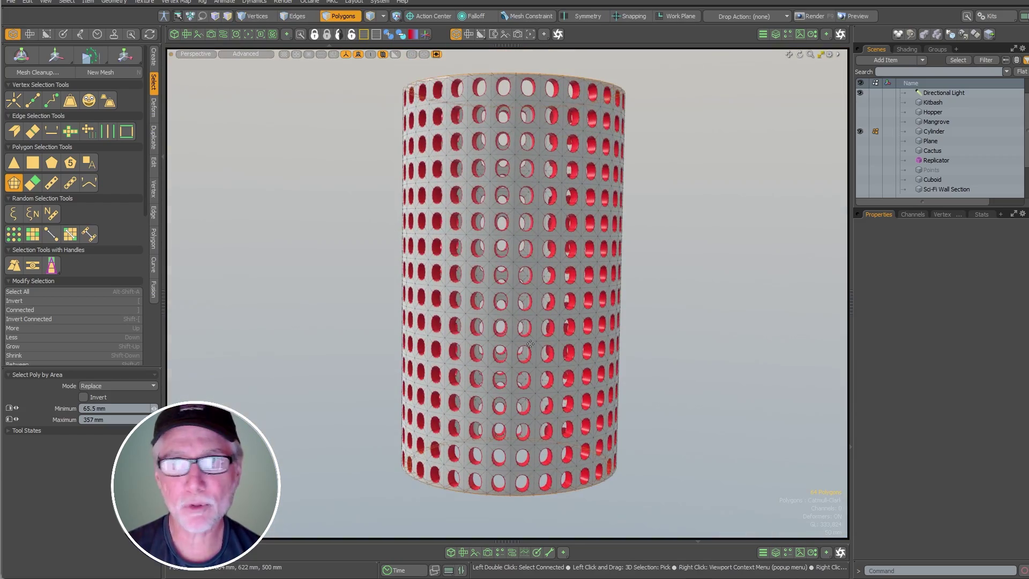
pyautogui.press('space')
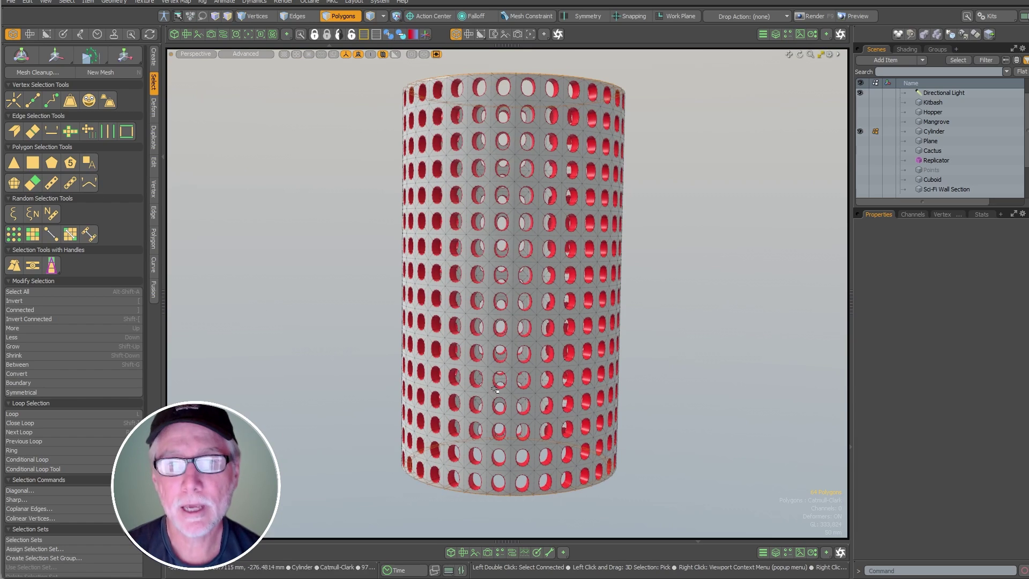
pyautogui.keyDown('ctrl'); pyautogui.moveTo(418, 497); pyautogui.dragTo(761, 365, button='middle'); pyautogui.keyUp('ctrl')
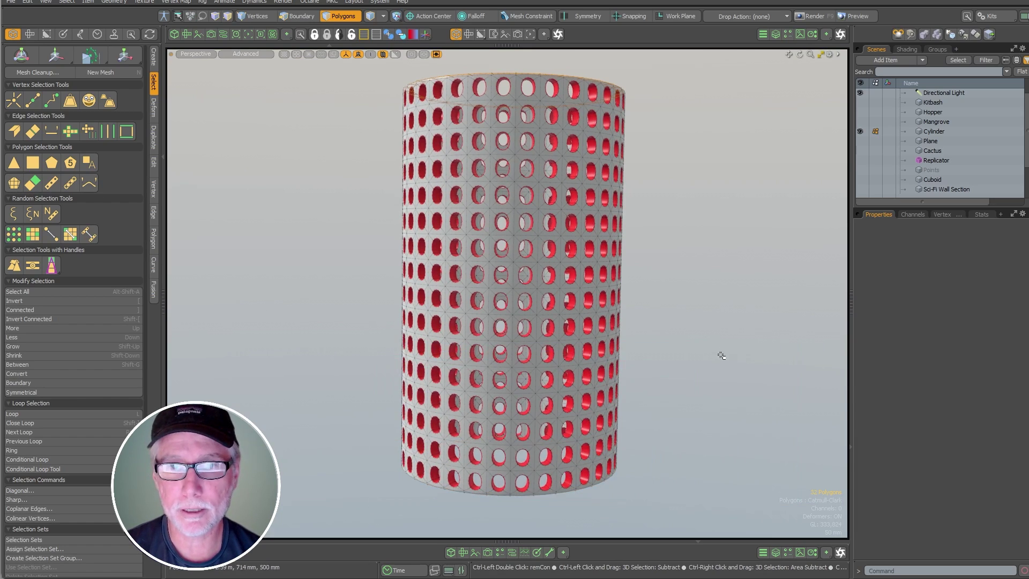
pyautogui.moveTo(711, 317)
pyautogui.keyDown('alt'); pyautogui.mouseDown()
pyautogui.moveTo(445, 110)
pyautogui.moveTo(751, 341)
pyautogui.moveTo(717, 347)
pyautogui.mouseUp(); pyautogui.keyUp('alt')
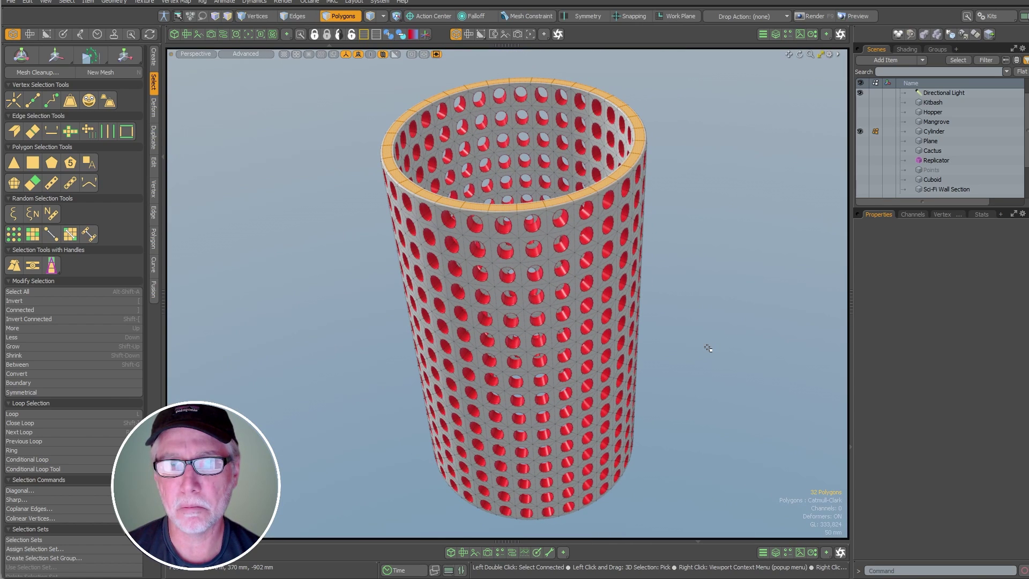
# Tilt the top rim with the Rotate tool, using a Soft Selection falloff with a 390 mm radius.
pyautogui.press('e')
pyautogui.keyDown('alt'); pyautogui.moveTo(701, 351); pyautogui.dragTo(662, 310); pyautogui.keyUp('alt')
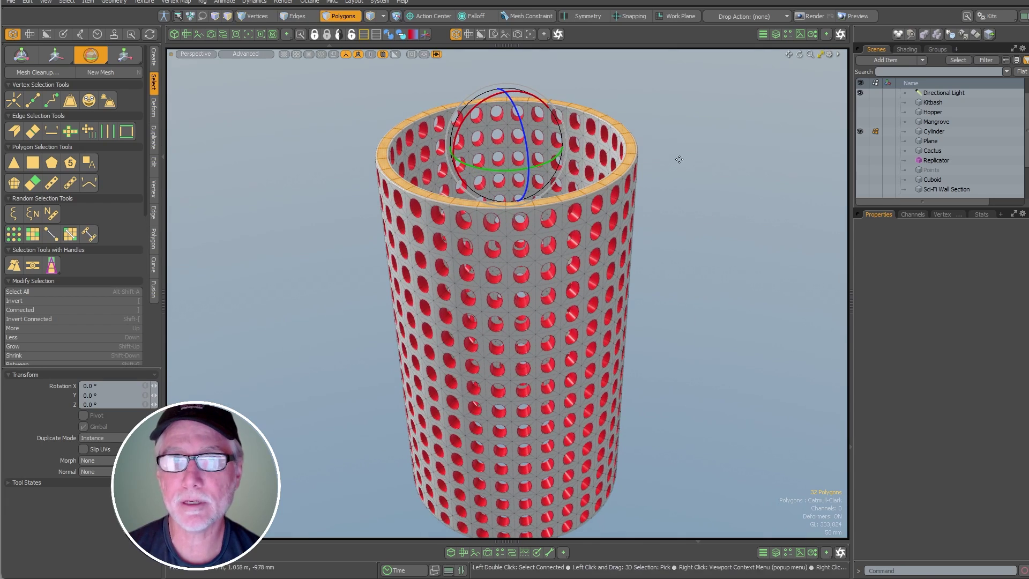
pyautogui.hotkey('shift', 'f')
pyautogui.click(703, 305)
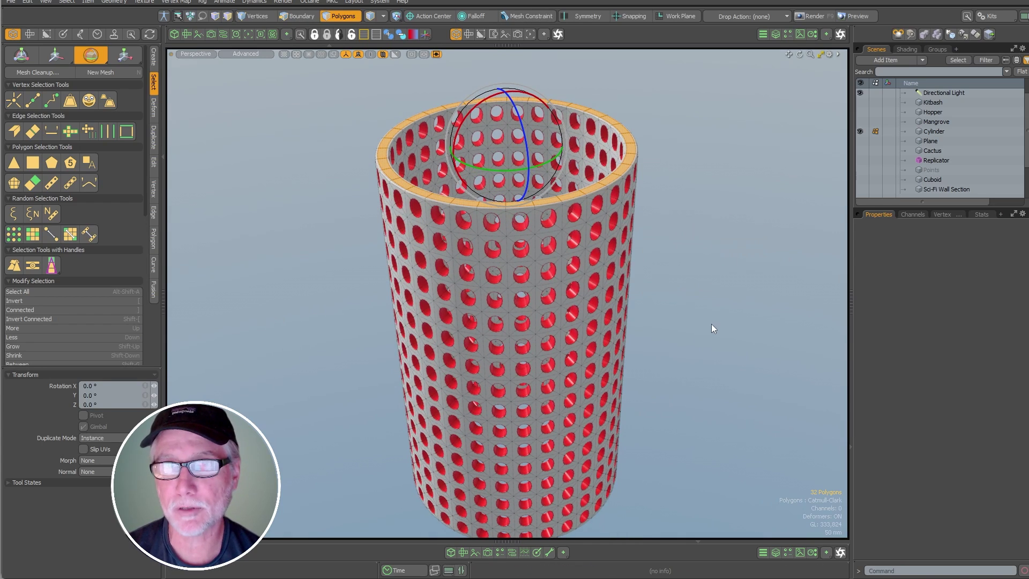
pyautogui.moveTo(515, 107); pyautogui.dragTo(554, 113)
# Flare the tilted top rim by scaling it uniformly to about 131.5%.
pyautogui.press('r')
pyautogui.moveTo(506, 150); pyautogui.dragTo(716, 181)
pyautogui.scroll(-3, 588, 153)
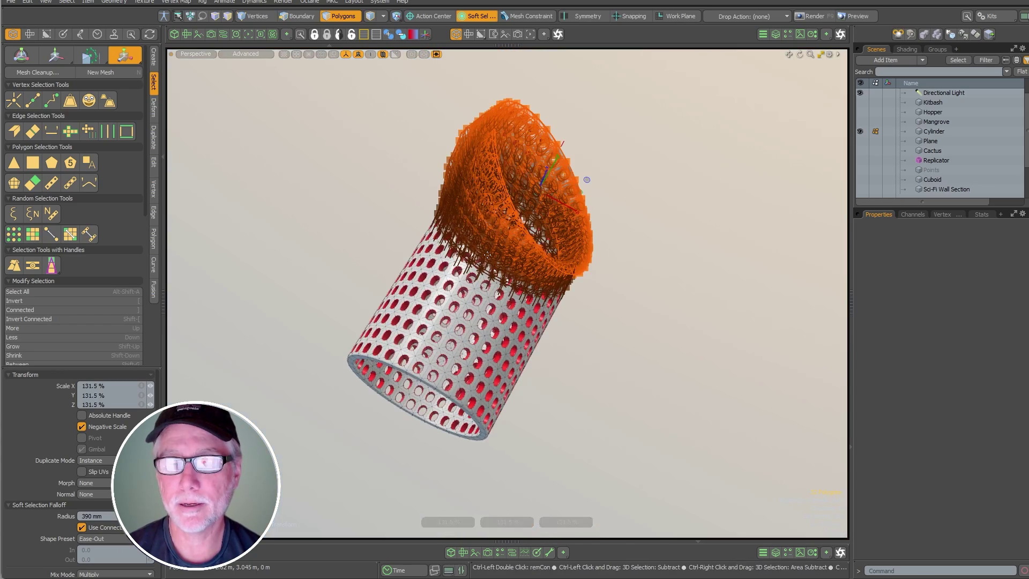
# Reposition the flared rim with the Move tool in the Front view, clear the selection, and return to Perspective.
pyautogui.hotkey('ctrl', 'space')
pyautogui.click(664, 294)
pyautogui.hotkey('ctrl', 'space')
pyautogui.click(725, 368)
pyautogui.press('w')
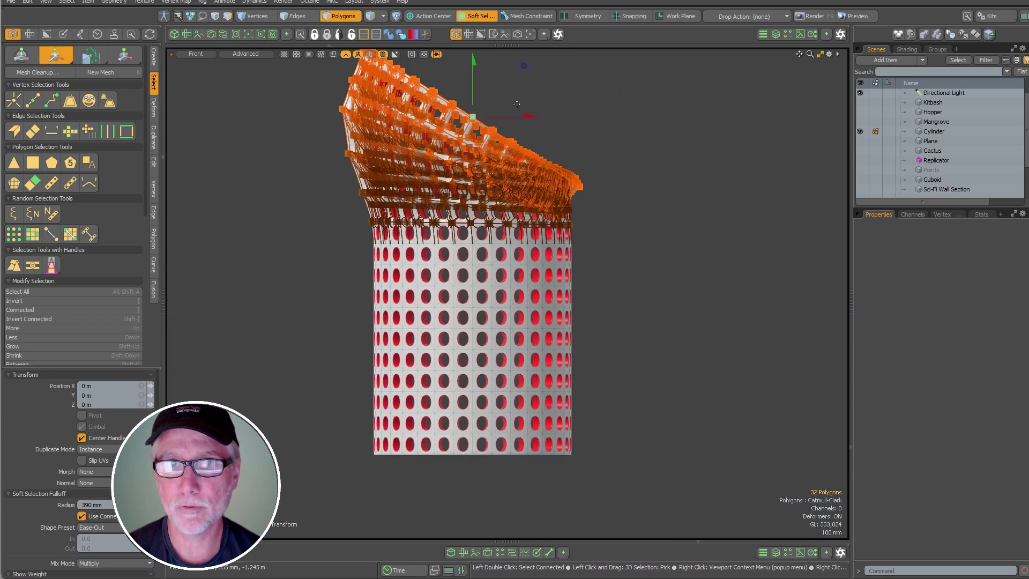
pyautogui.moveTo(553, 169); pyautogui.dragTo(625, 108)
pyautogui.moveTo(602, 260); pyautogui.dragTo(633, 227)
pyautogui.press('space')
pyautogui.click(634, 227)
pyautogui.hotkey('ctrl', 'space')
pyautogui.click(696, 244)
pyautogui.keyDown('alt'); pyautogui.moveTo(673, 200); pyautogui.dragTo(345, 326); pyautogui.keyUp('alt')
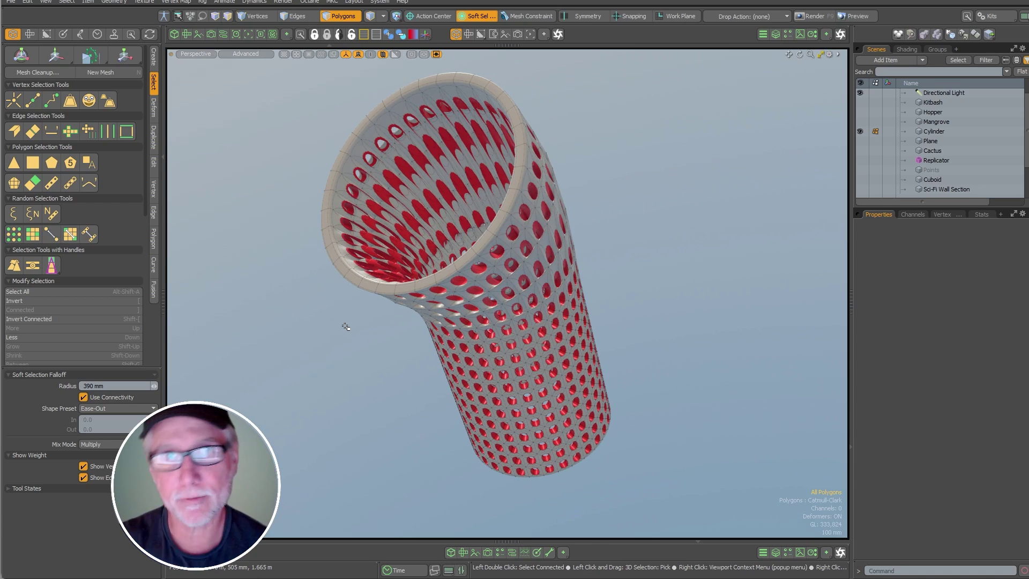
pyautogui.keyDown('alt'); pyautogui.moveTo(715, 237); pyautogui.dragTo(632, 350); pyautogui.keyUp('alt')
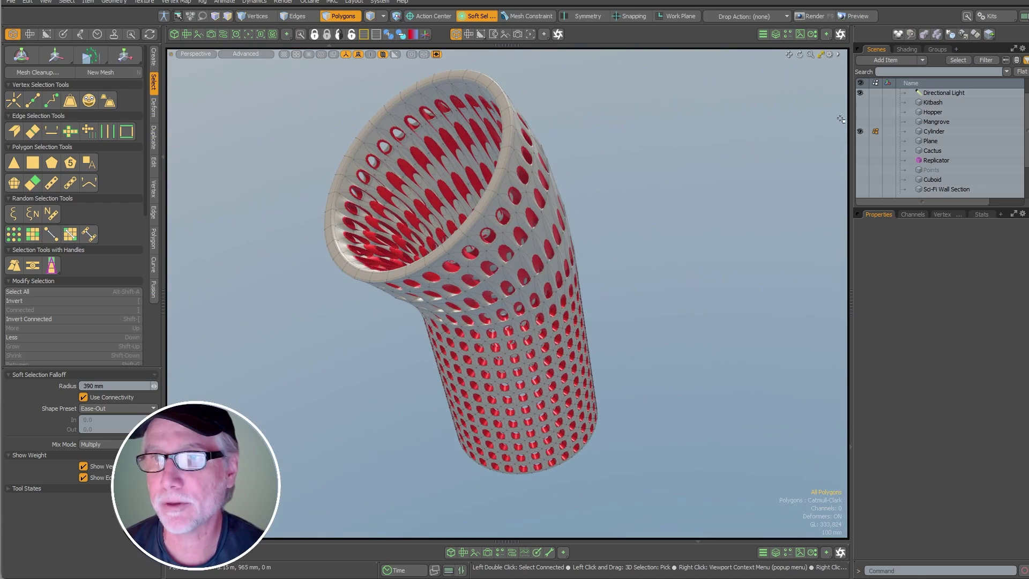
# Hide the Cylinder, and make the Cuboid mesh active and visible.
pyautogui.click(860, 132)
pyautogui.click(931, 179)
pyautogui.click(859, 179)
pyautogui.moveTo(575, 269)
pyautogui.keyDown('alt'); pyautogui.mouseDown()
pyautogui.moveTo(583, 272)
pyautogui.moveTo(574, 270)
pyautogui.mouseUp(); pyautogui.keyUp('alt')
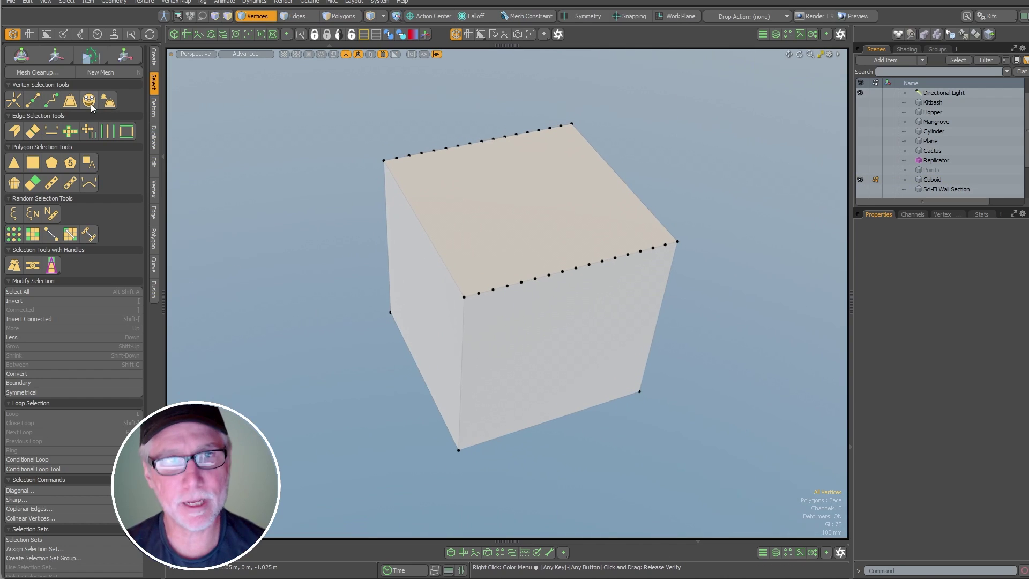
# Select the cuboid's vertices by edge count, setting the maximum to 3 and then lowering it to 2.
pyautogui.click(15, 101)
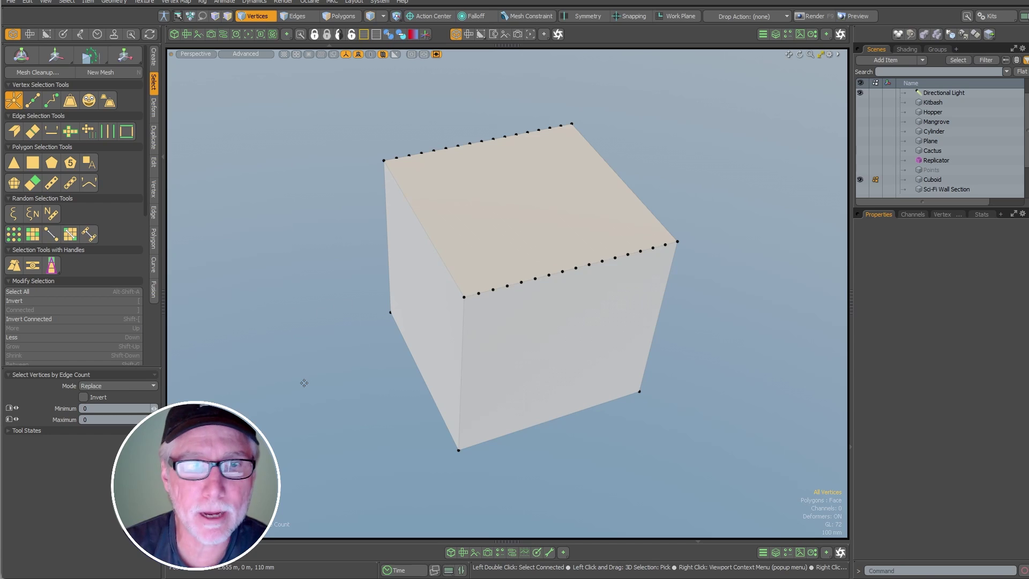
pyautogui.moveTo(209, 418); pyautogui.dragTo(225, 418)
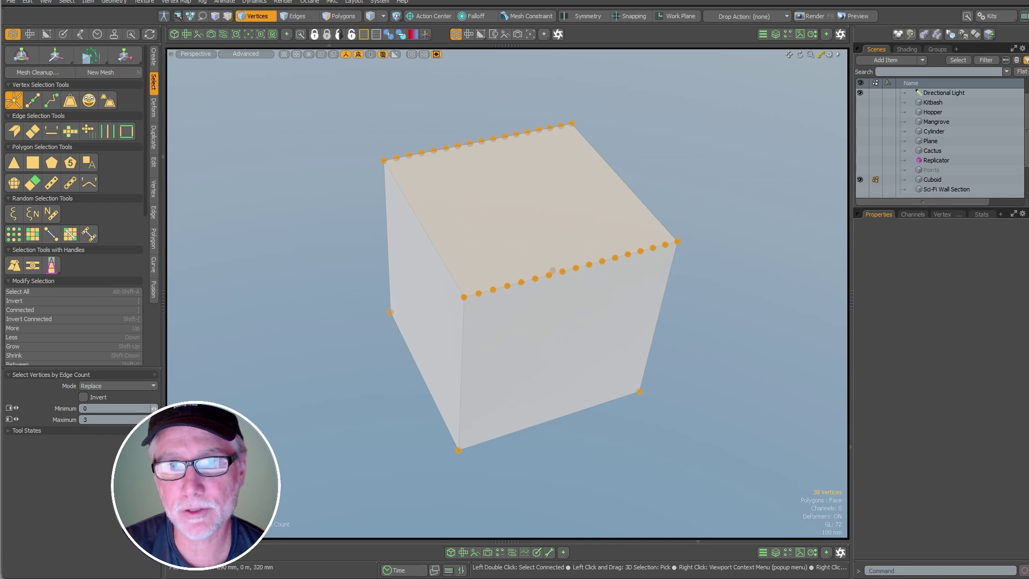
pyautogui.moveTo(442, 329); pyautogui.dragTo(435, 328)
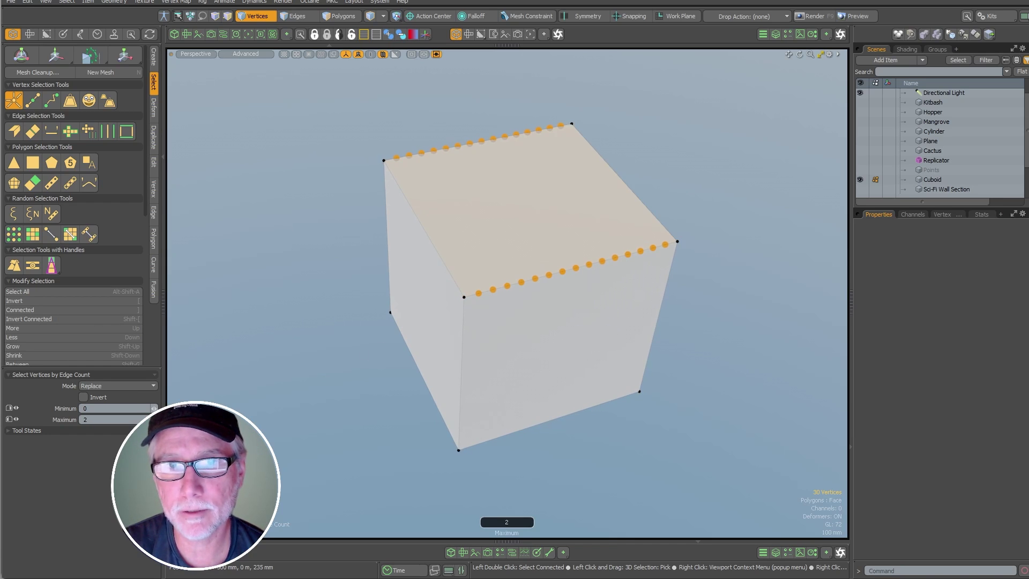
# Raise the minimum edge count to 3 to pick the cuboid's corner vertices, then drop the tool and clear the selection.
pyautogui.moveTo(538, 271); pyautogui.dragTo(552, 270, button='right')
pyautogui.moveTo(401, 366)
pyautogui.keyDown('alt'); pyautogui.mouseDown()
pyautogui.moveTo(261, 368)
pyautogui.moveTo(389, 368)
pyautogui.mouseUp(); pyautogui.keyUp('alt')
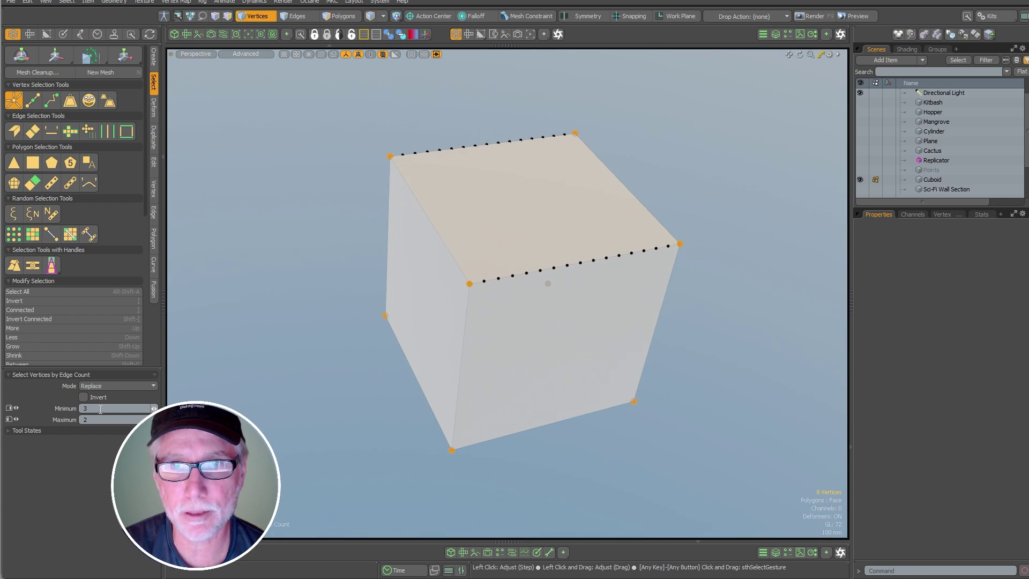
pyautogui.press('space')
pyautogui.click(295, 212)
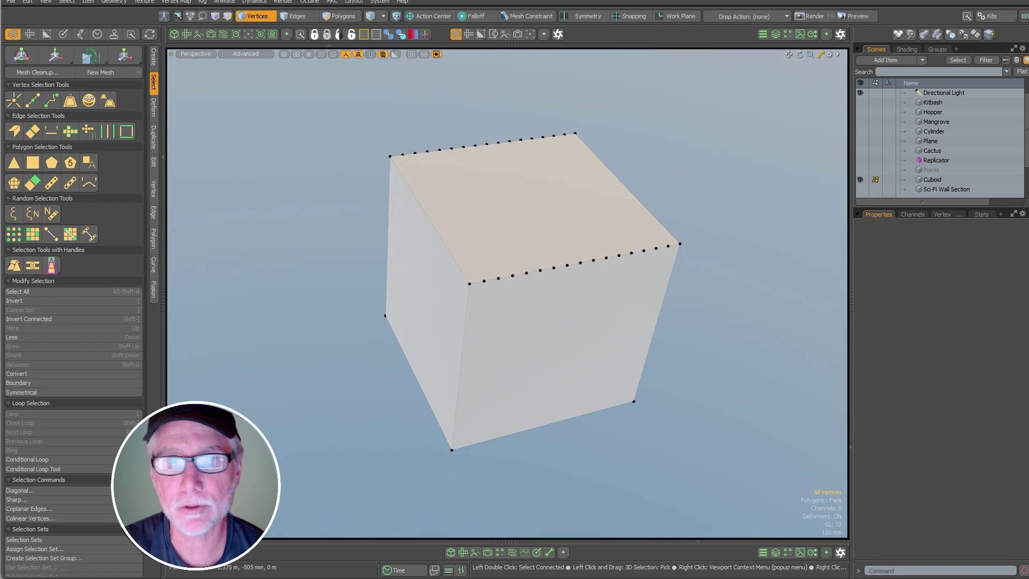
# Hide the Cuboid and show the Plane terrain mesh in its place.
pyautogui.click(33, 102)
pyautogui.keyDown('alt'); pyautogui.moveTo(625, 271); pyautogui.dragTo(677, 303); pyautogui.keyUp('alt')
pyautogui.click(715, 298)
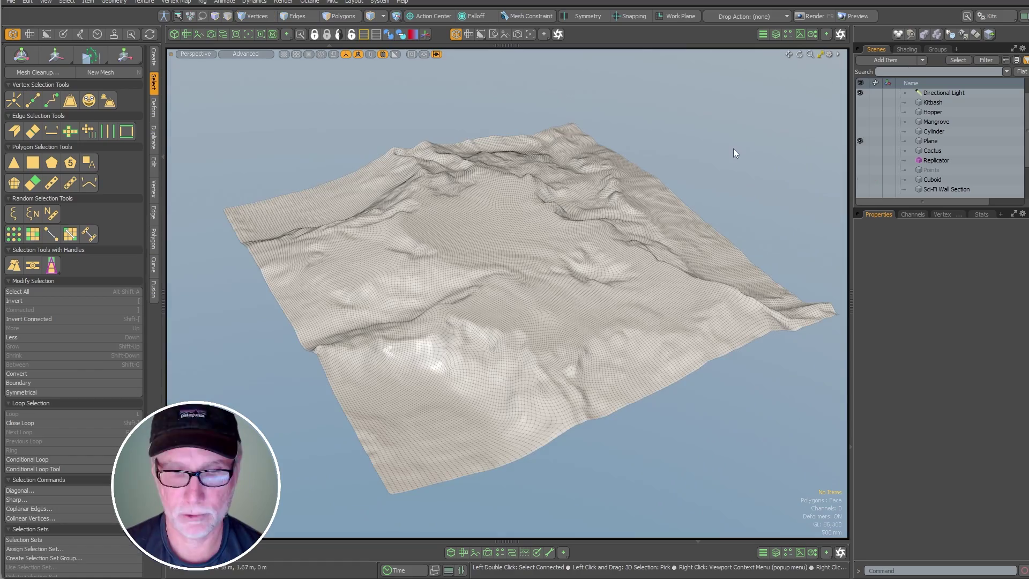
pyautogui.keyDown('alt'); pyautogui.moveTo(724, 161); pyautogui.dragTo(741, 204); pyautogui.keyUp('alt')
pyautogui.keyDown('alt'); pyautogui.moveTo(510, 453); pyautogui.dragTo(553, 272); pyautogui.keyUp('alt')
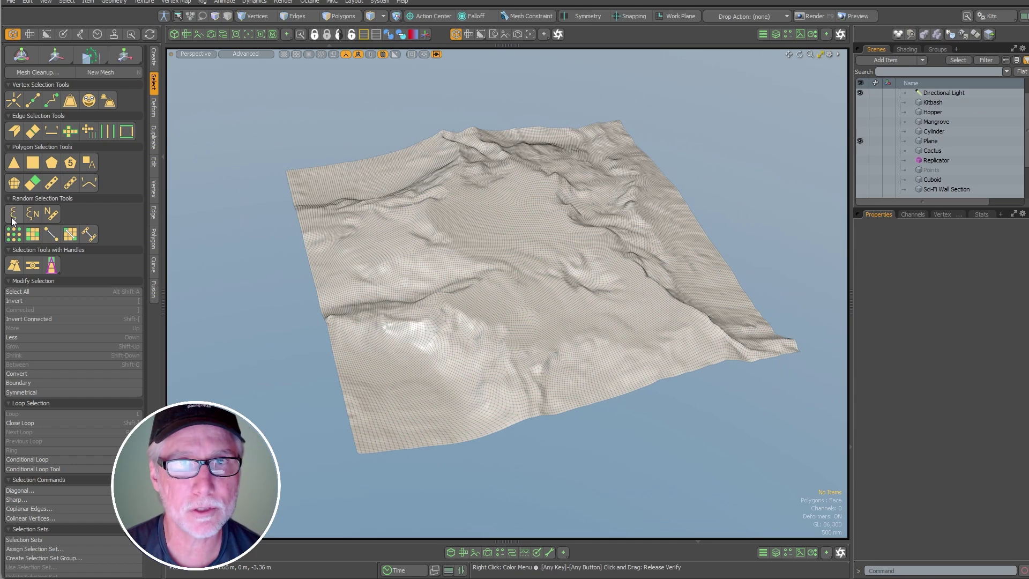
# In vertex mode, apply Select Random to the terrain, varying the chance from 0% to 100% and back to 0%.
pyautogui.click(257, 16)
pyautogui.click(48, 236)
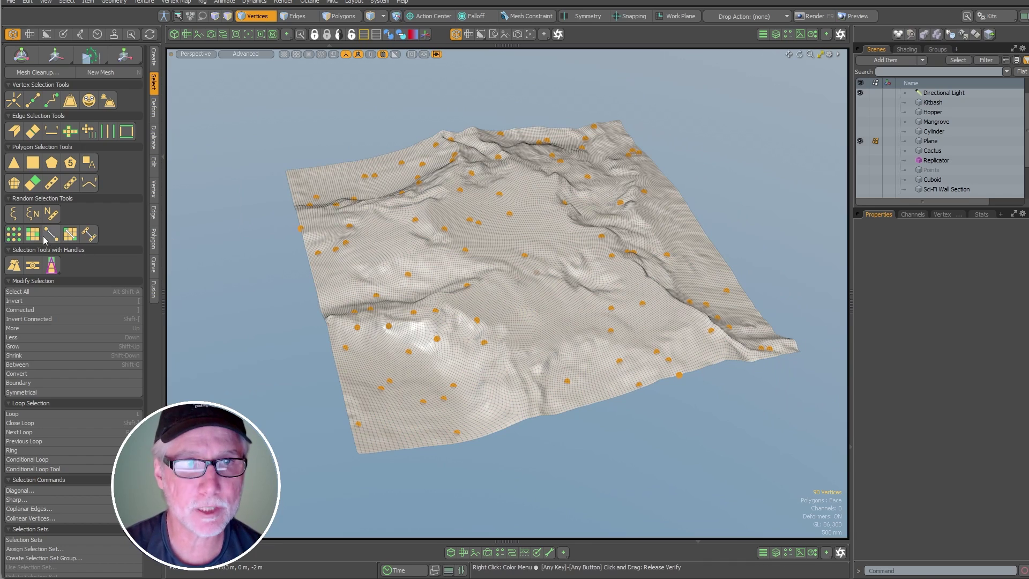
pyautogui.click(14, 215)
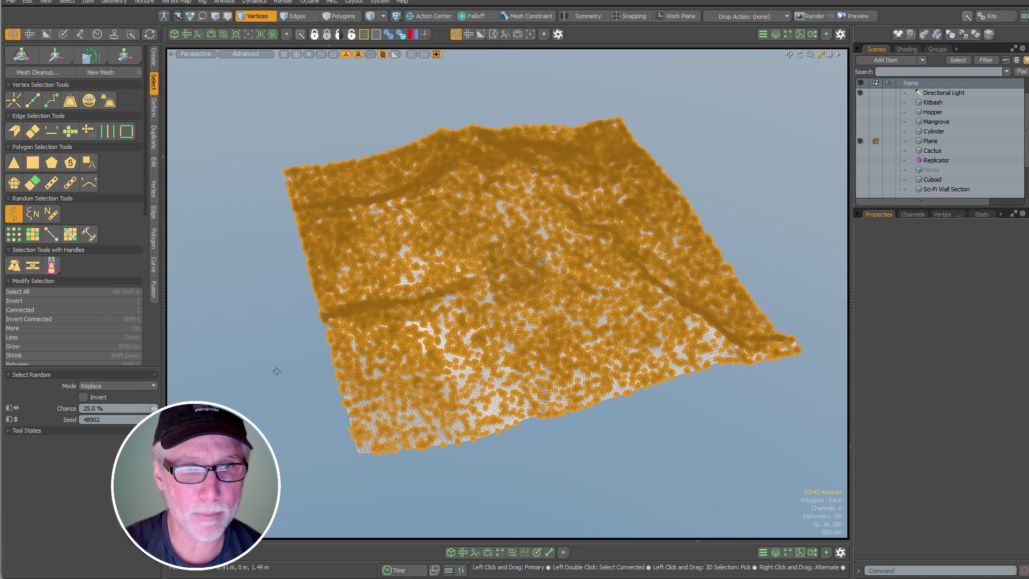
pyautogui.moveTo(519, 258); pyautogui.dragTo(487, 258)
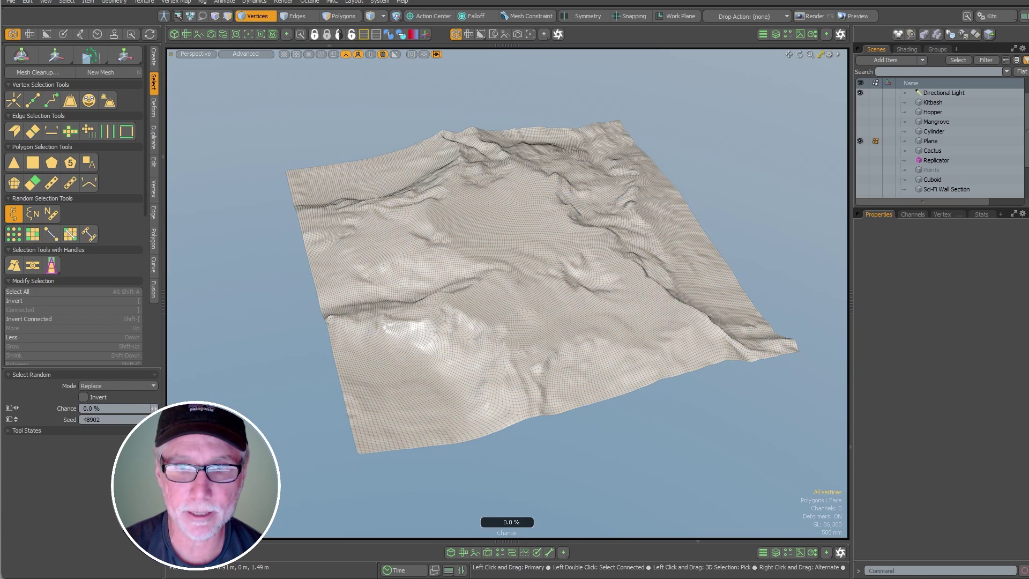
pyautogui.moveTo(431, 300); pyautogui.dragTo(576, 292)
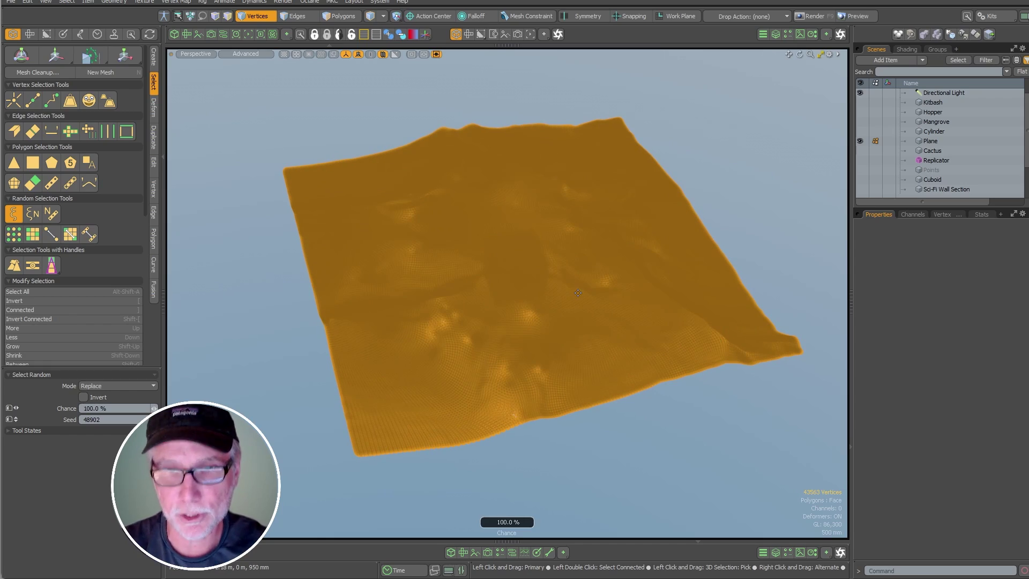
pyautogui.moveTo(652, 459); pyautogui.dragTo(527, 480)
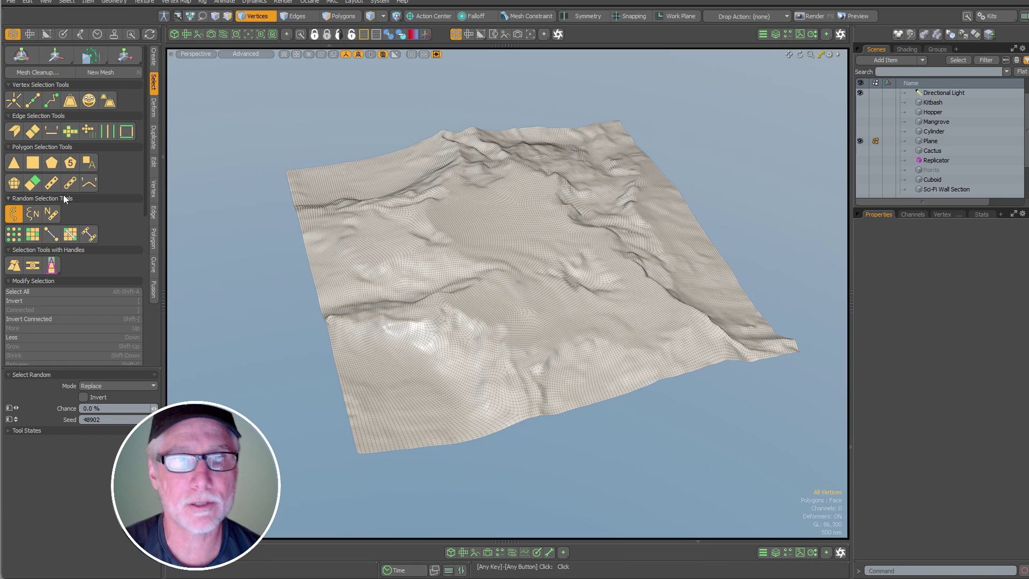
# Select exactly 120 random terrain vertices with Select Random N, inspect their distribution, then drop the tool and clear the selection.
pyautogui.click(32, 214)
pyautogui.moveTo(253, 400); pyautogui.dragTo(292, 401)
pyautogui.click(126, 407)
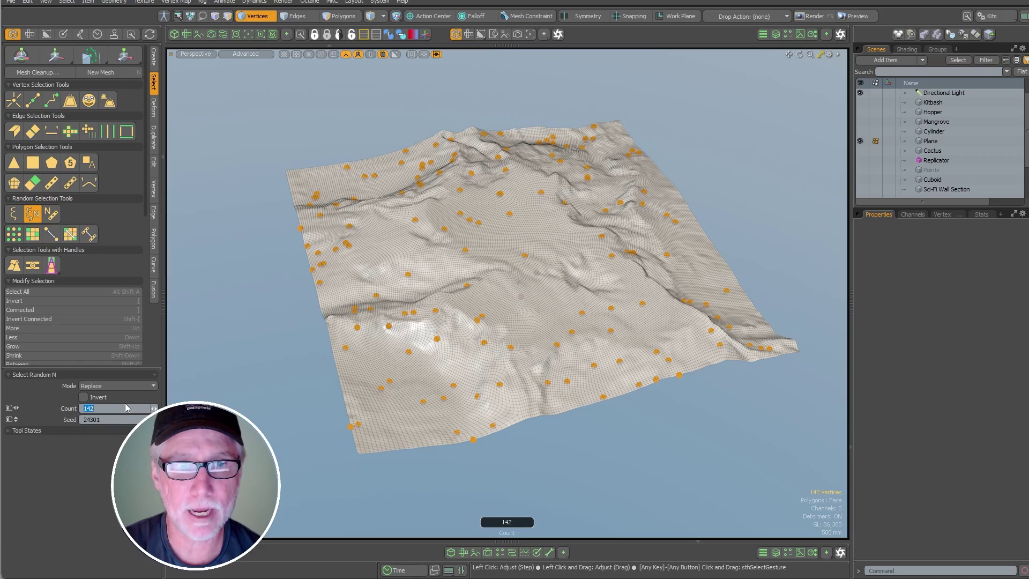
pyautogui.write('120')
pyautogui.press('Return')
pyautogui.keyDown('alt'); pyautogui.moveTo(592, 341); pyautogui.dragTo(665, 289); pyautogui.keyUp('alt')
pyautogui.keyDown('ctrl'); pyautogui.keyDown('alt'); pyautogui.moveTo(391, 245); pyautogui.dragTo(364, 316); pyautogui.keyUp('alt'); pyautogui.keyUp('ctrl')
pyautogui.keyDown('alt'); pyautogui.moveTo(521, 263); pyautogui.dragTo(523, 328); pyautogui.keyUp('alt')
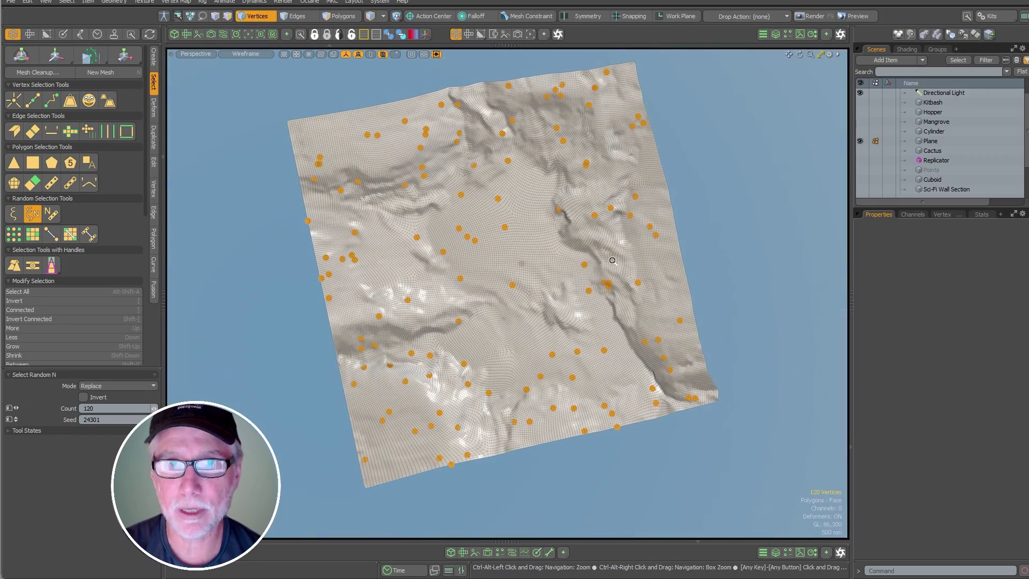
pyautogui.keyDown('ctrl'); pyautogui.keyDown('alt'); pyautogui.moveTo(415, 120); pyautogui.dragTo(484, 301); pyautogui.keyUp('alt'); pyautogui.keyUp('ctrl')
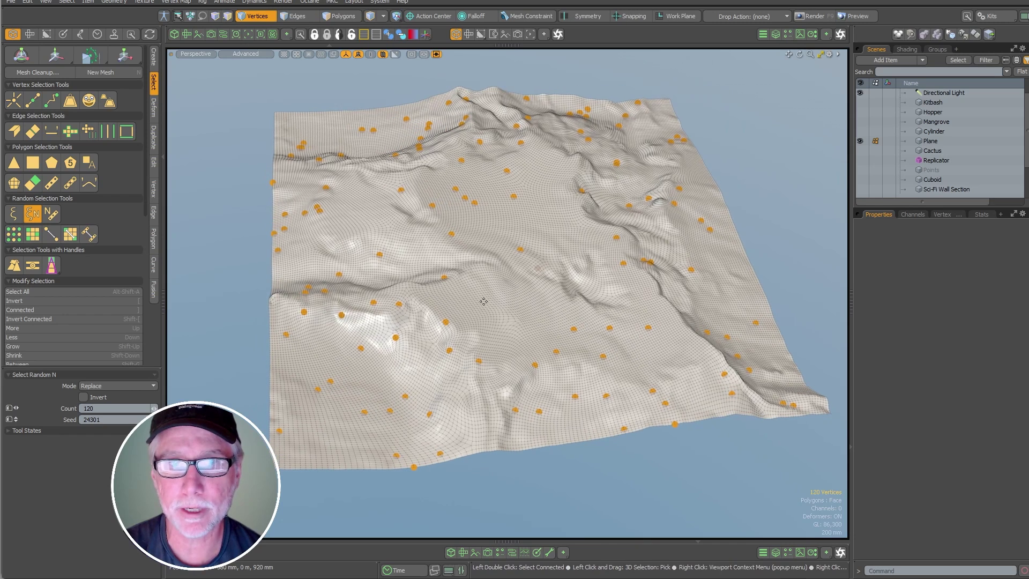
pyautogui.press('space')
pyautogui.click(214, 273)
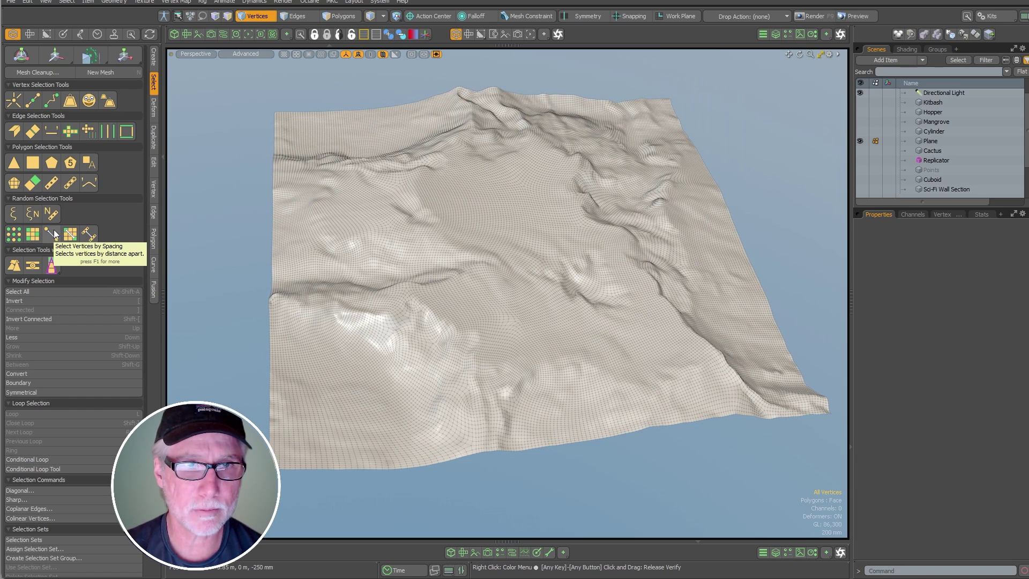
# Select non-adjacent terrain vertices by percentage: set the count to 0, the percentage to 20%, then reduce it to 9%.
pyautogui.click(16, 236)
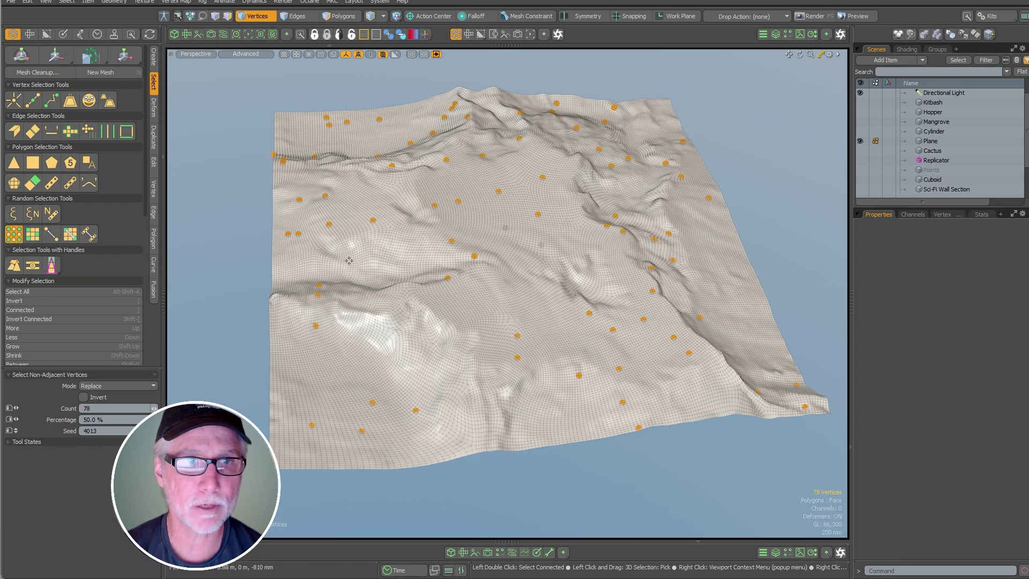
pyautogui.click(101, 408)
pyautogui.write('0')
pyautogui.press('Return')
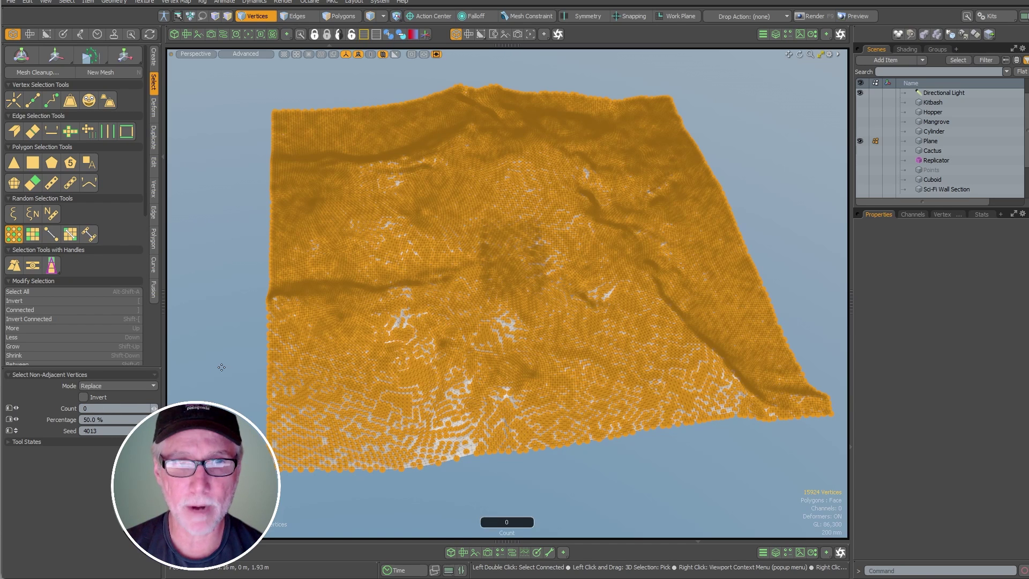
pyautogui.click(126, 415)
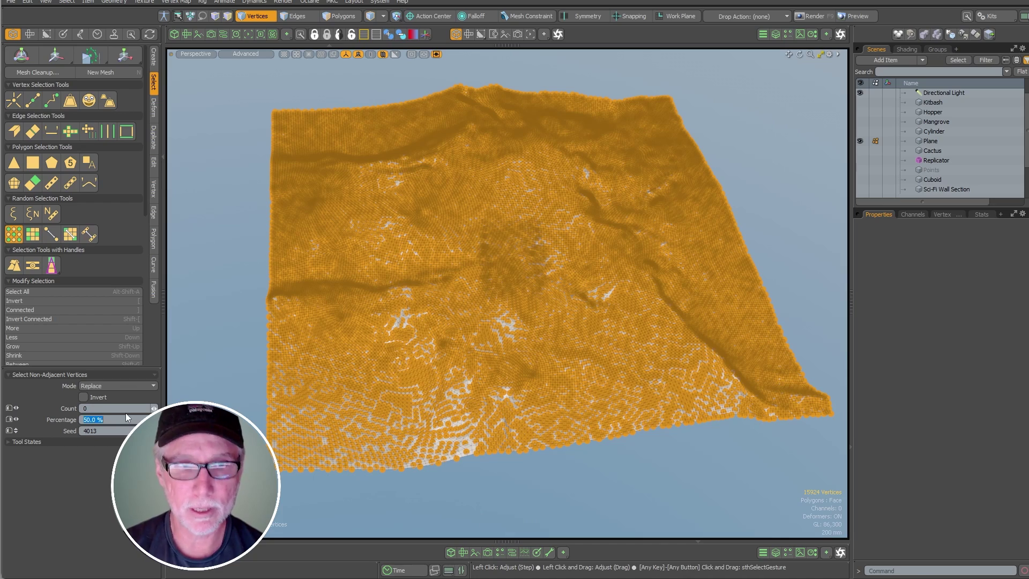
pyautogui.write('20')
pyautogui.press('Return')
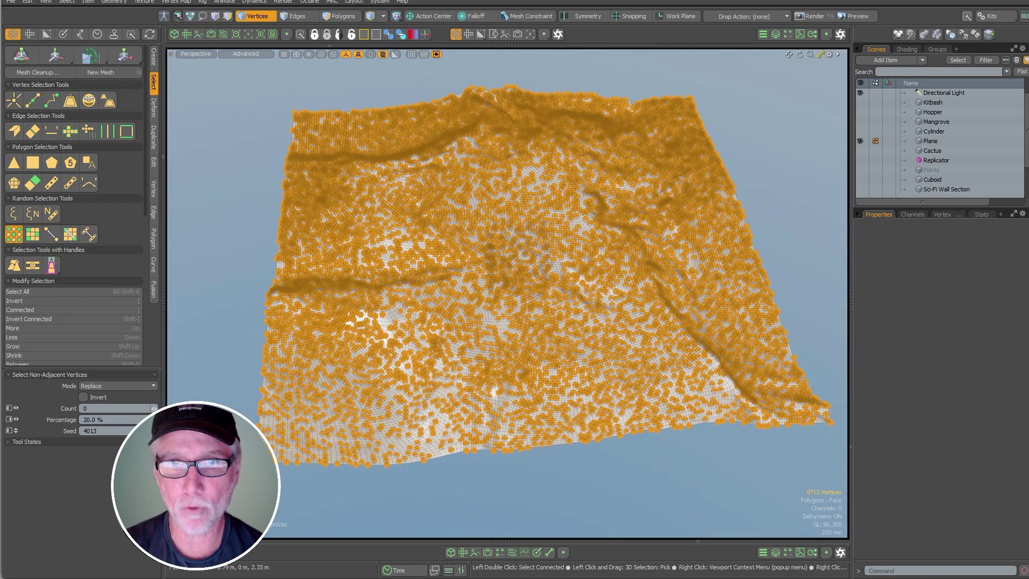
pyautogui.moveTo(385, 343)
pyautogui.mouseDown()
pyautogui.moveTo(482, 343)
pyautogui.moveTo(375, 343)
pyautogui.mouseUp()
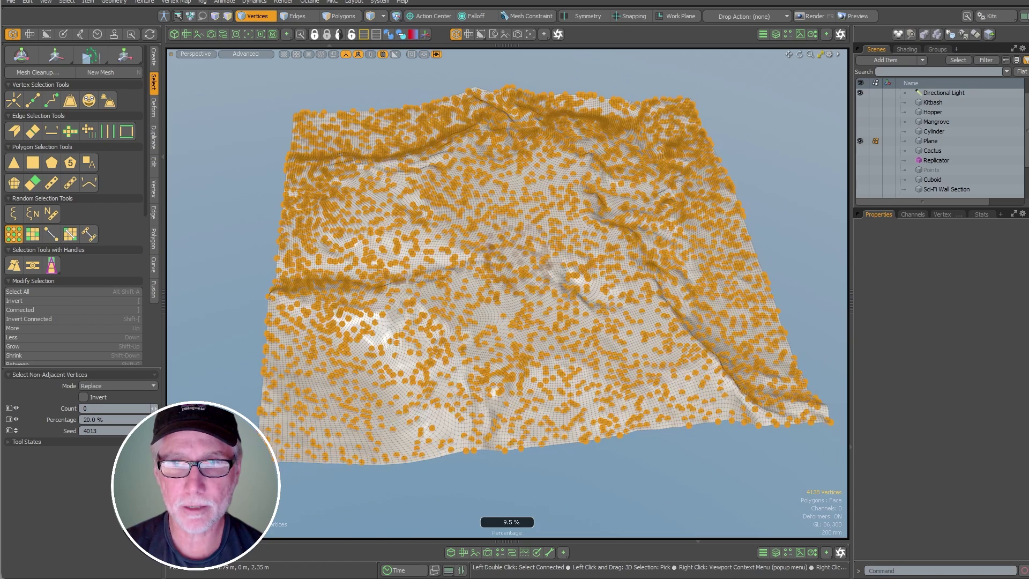
# Limit the non-adjacent vertex selection to a count of 15, then raise the count to 119.
pyautogui.click(96, 408)
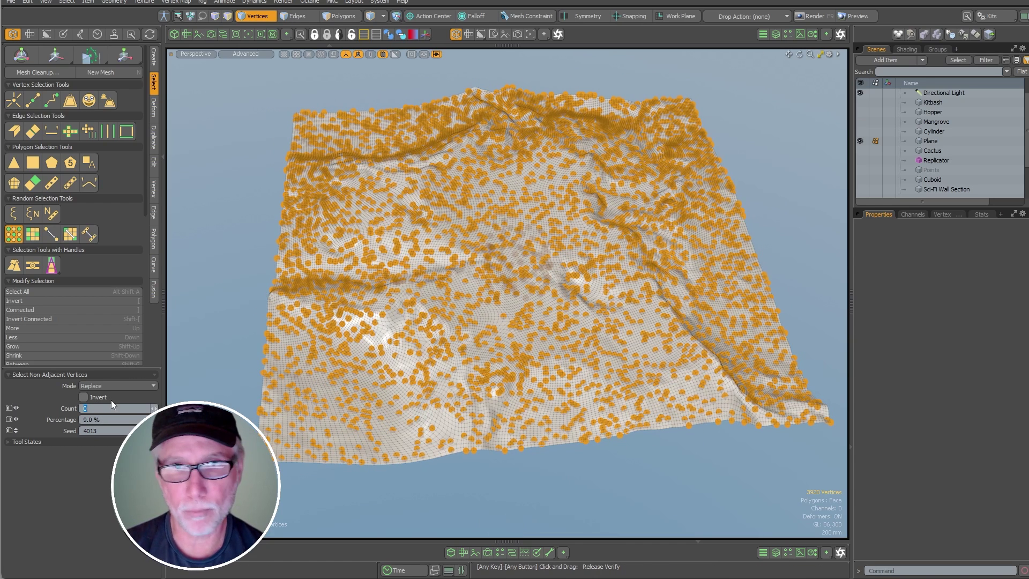
pyautogui.write('15')
pyautogui.press('Return')
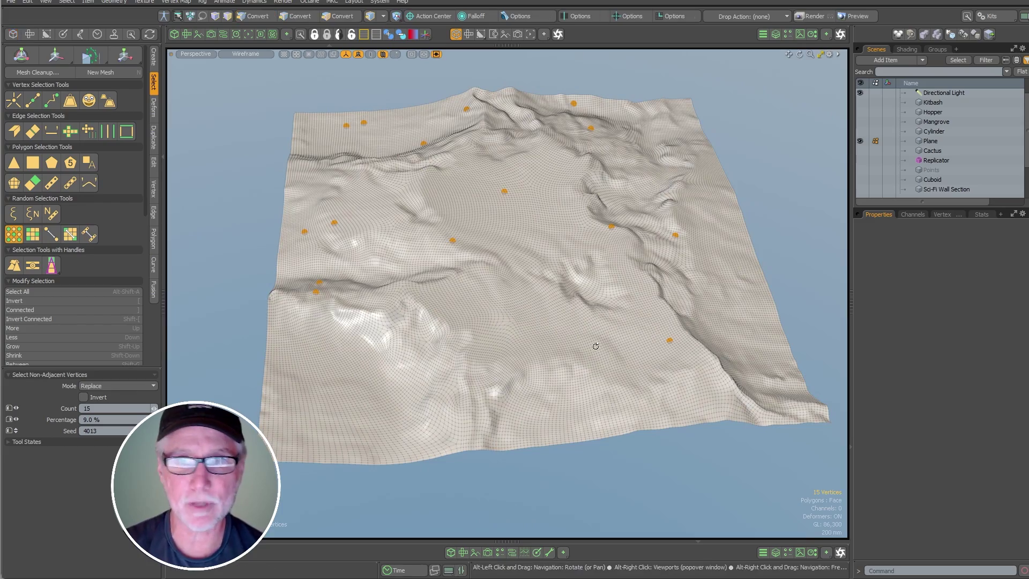
pyautogui.moveTo(17, 408); pyautogui.dragTo(30, 408)
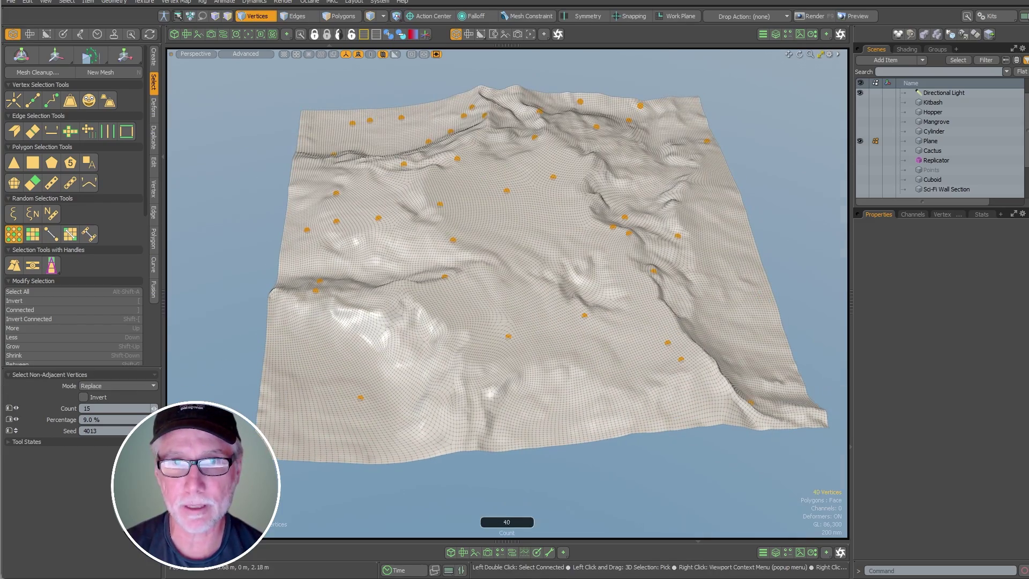
pyautogui.moveTo(426, 225); pyautogui.dragTo(436, 225)
pyautogui.keyDown('alt'); pyautogui.moveTo(436, 225); pyautogui.dragTo(462, 259); pyautogui.keyUp('alt')
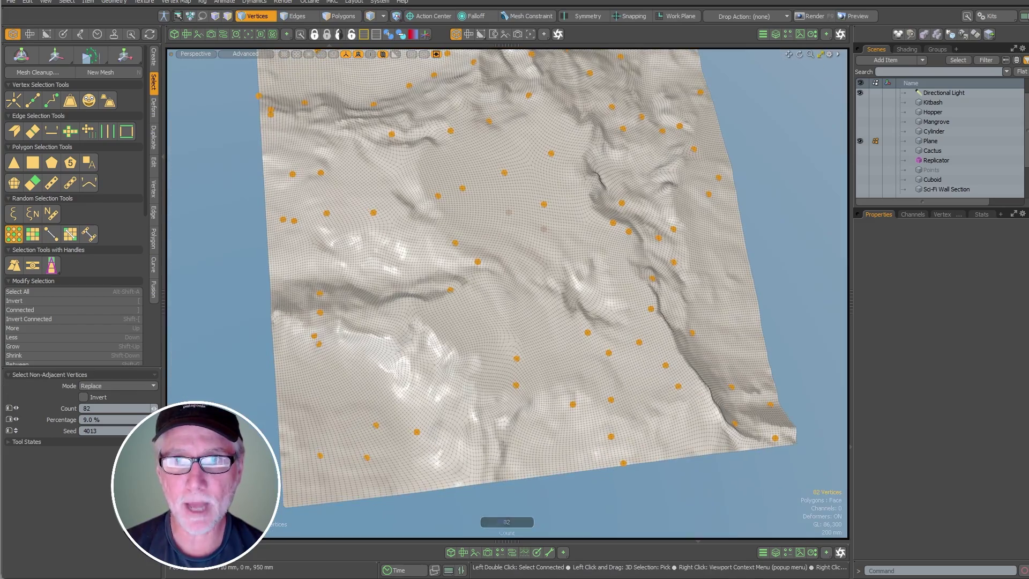
pyautogui.moveTo(746, 334); pyautogui.dragTo(753, 334)
pyautogui.moveTo(752, 334)
pyautogui.keyDown('ctrl'); pyautogui.keyDown('alt'); pyautogui.mouseDown()
pyautogui.moveTo(729, 334)
pyautogui.moveTo(769, 341)
pyautogui.mouseUp(); pyautogui.keyUp('alt'); pyautogui.keyUp('ctrl')
# Close in on the selected vertices, deselect the two extra vertices lying between them, and clear the terrain's vertex selection.
pyautogui.keyDown('ctrl'); pyautogui.keyDown('alt'); pyautogui.moveTo(430, 241); pyautogui.dragTo(664, 255); pyautogui.keyUp('alt'); pyautogui.keyUp('ctrl')
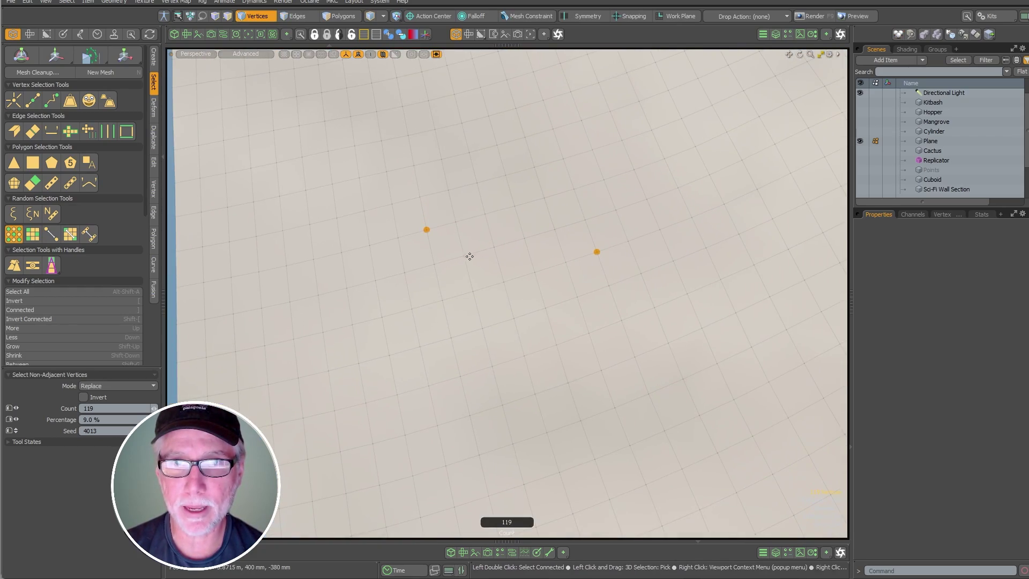
pyautogui.press('space')
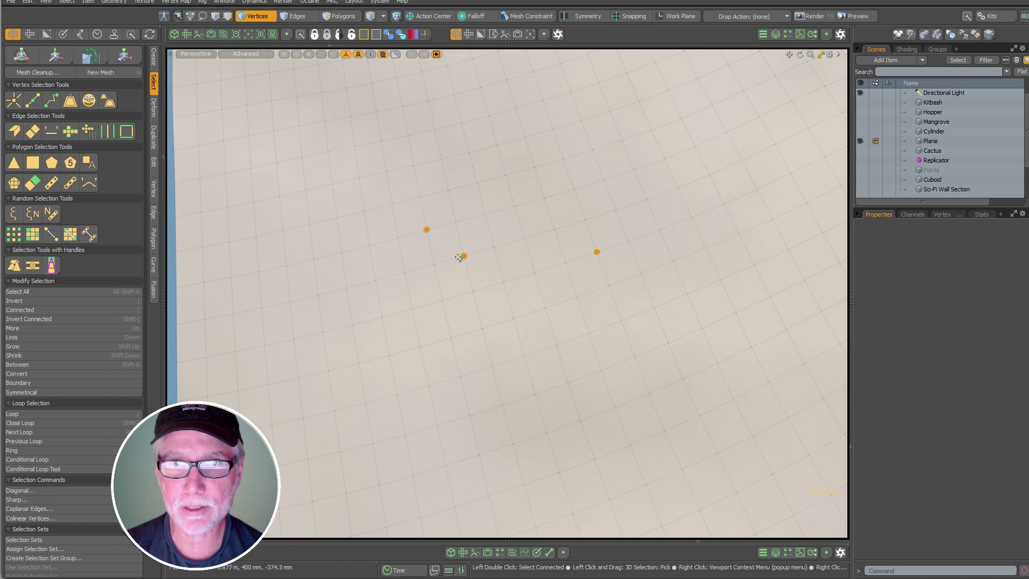
pyautogui.keyDown('ctrl'); pyautogui.click(462, 256); pyautogui.keyUp('ctrl')
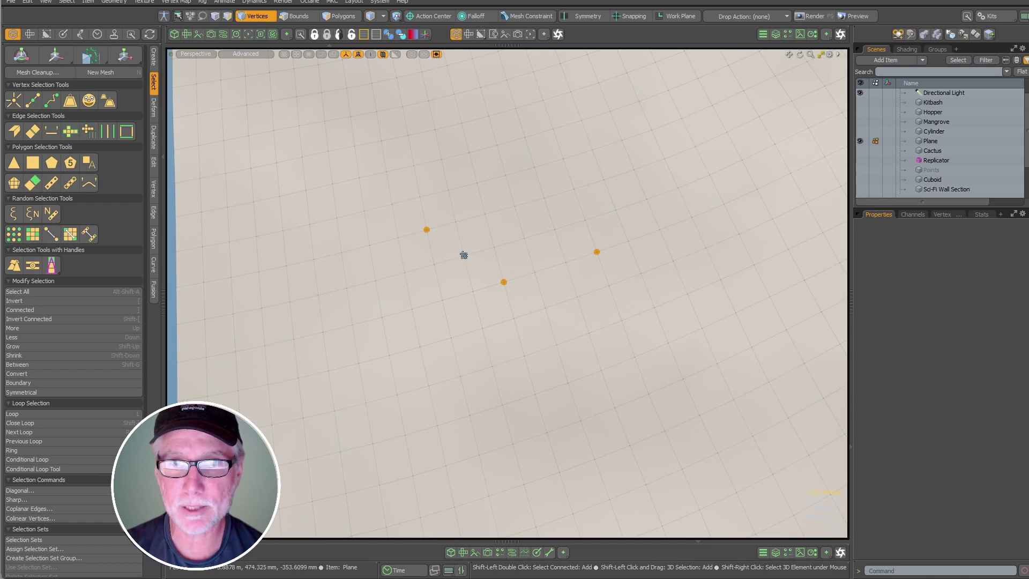
pyautogui.keyDown('ctrl'); pyautogui.click(500, 282); pyautogui.keyUp('ctrl')
pyautogui.keyDown('ctrl'); pyautogui.keyDown('alt'); pyautogui.moveTo(553, 268); pyautogui.dragTo(316, 300); pyautogui.keyUp('alt'); pyautogui.keyUp('ctrl')
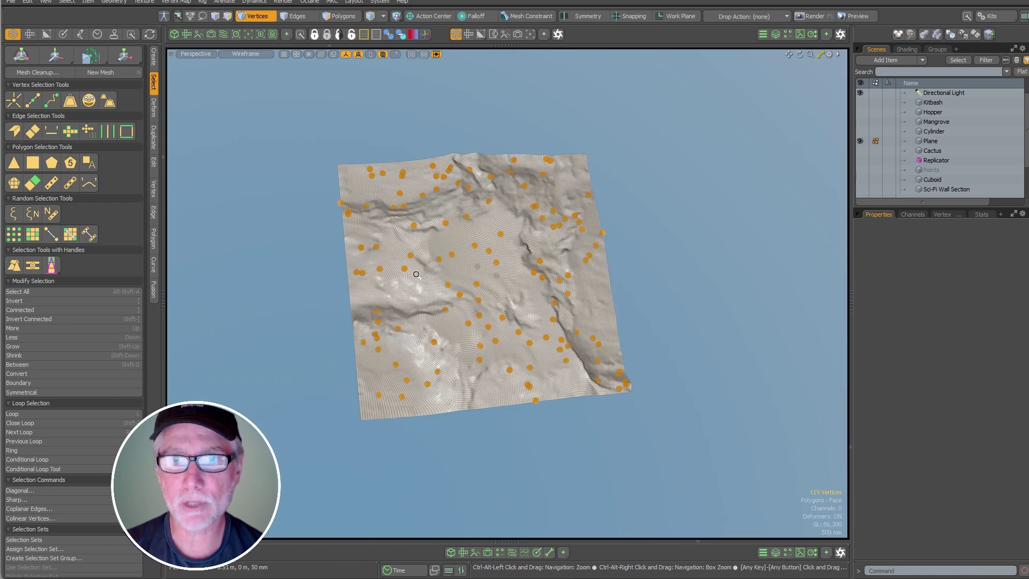
pyautogui.click(659, 278)
# Select terrain vertices with Select Vertices by Spacing, setting the count to 150.
pyautogui.keyDown('alt'); pyautogui.moveTo(660, 278); pyautogui.dragTo(723, 227); pyautogui.keyUp('alt')
pyautogui.keyDown('alt'); pyautogui.keyDown('shift'); pyautogui.moveTo(723, 228); pyautogui.dragTo(779, 216); pyautogui.keyUp('shift'); pyautogui.keyUp('alt')
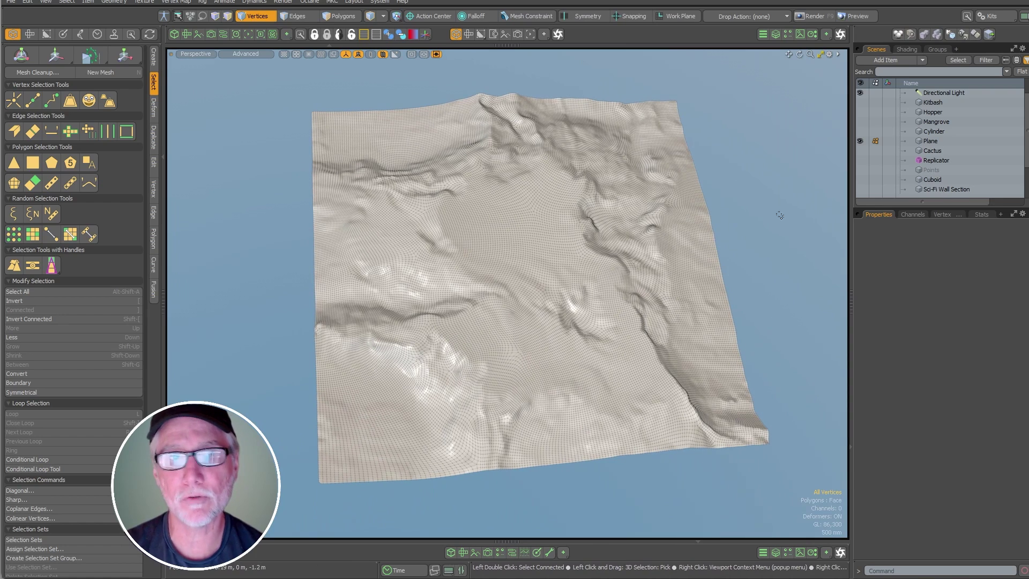
pyautogui.click(51, 234)
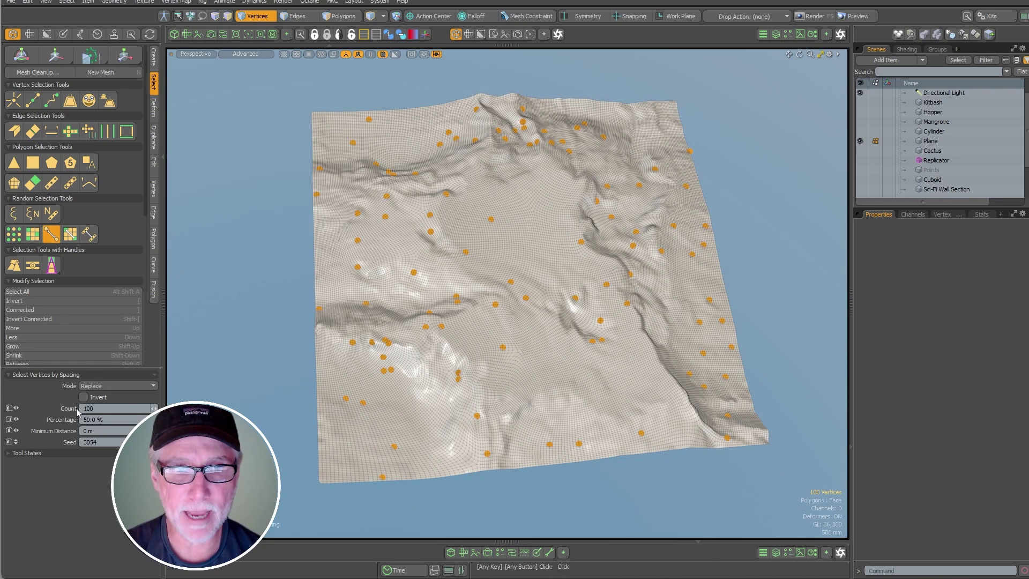
pyautogui.click(117, 407)
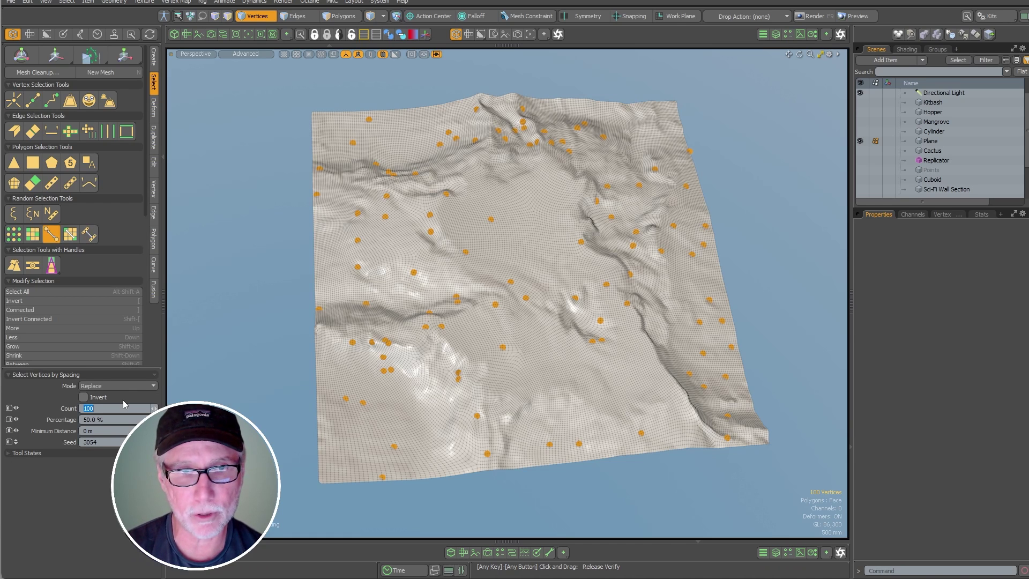
pyautogui.write('150')
pyautogui.press('Return')
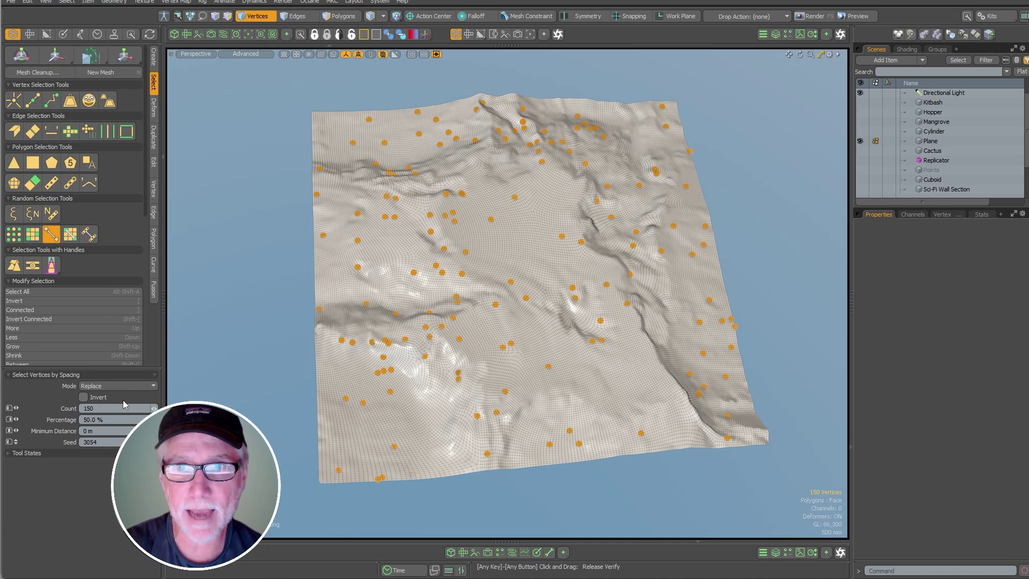
# Increase the minimum distance between the selected terrain vertices to 872 mm.
pyautogui.keyDown('alt'); pyautogui.moveTo(626, 335); pyautogui.dragTo(651, 331); pyautogui.keyUp('alt')
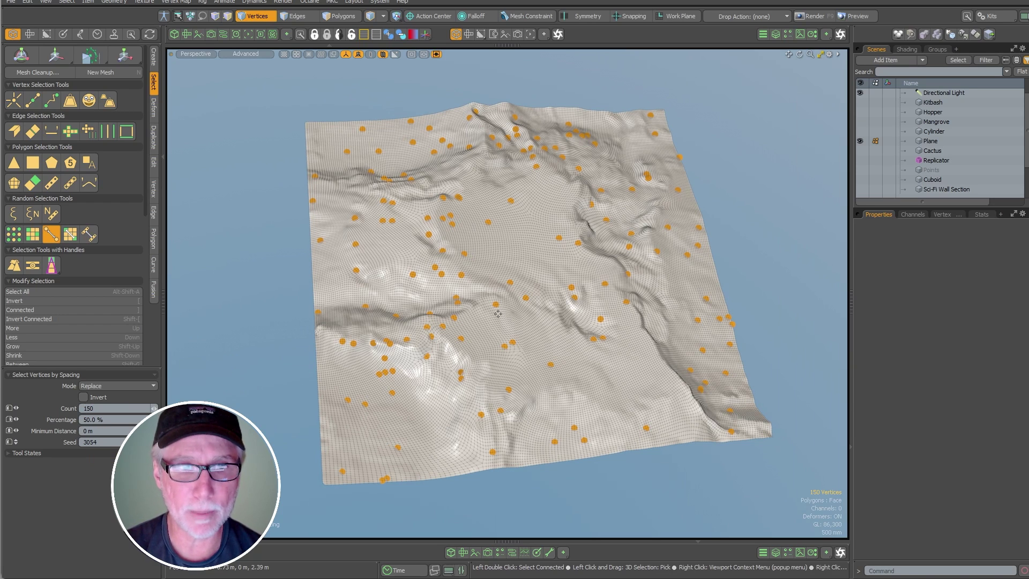
pyautogui.moveTo(98, 430); pyautogui.dragTo(124, 430)
pyautogui.moveTo(578, 313); pyautogui.dragTo(527, 390)
pyautogui.moveTo(528, 390); pyautogui.dragTo(733, 335)
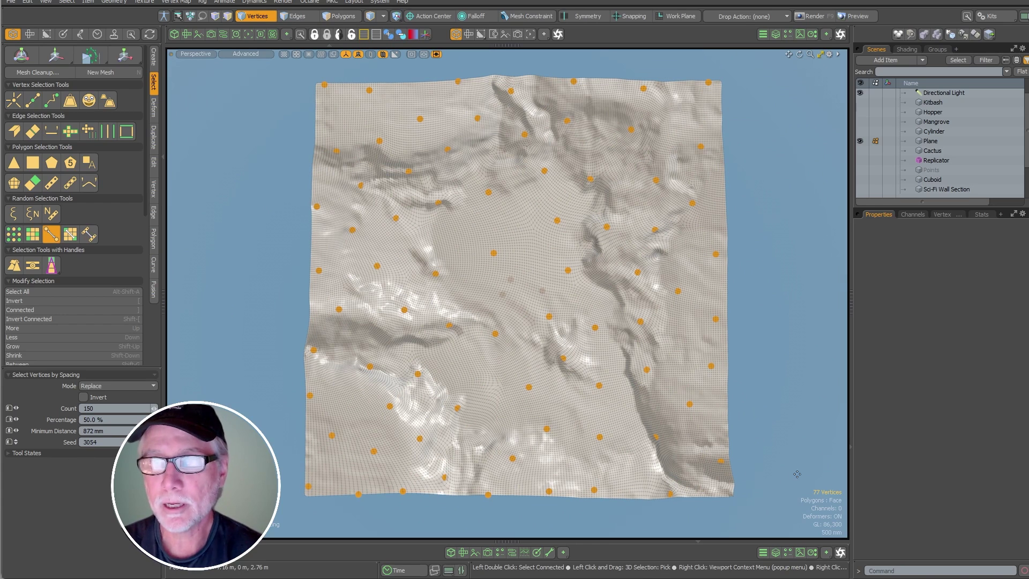
# Reduce the minimum distance between the selected terrain vertices to 0 m, raising it to 260 mm and finally to 700 mm.
pyautogui.moveTo(771, 325); pyautogui.dragTo(707, 325)
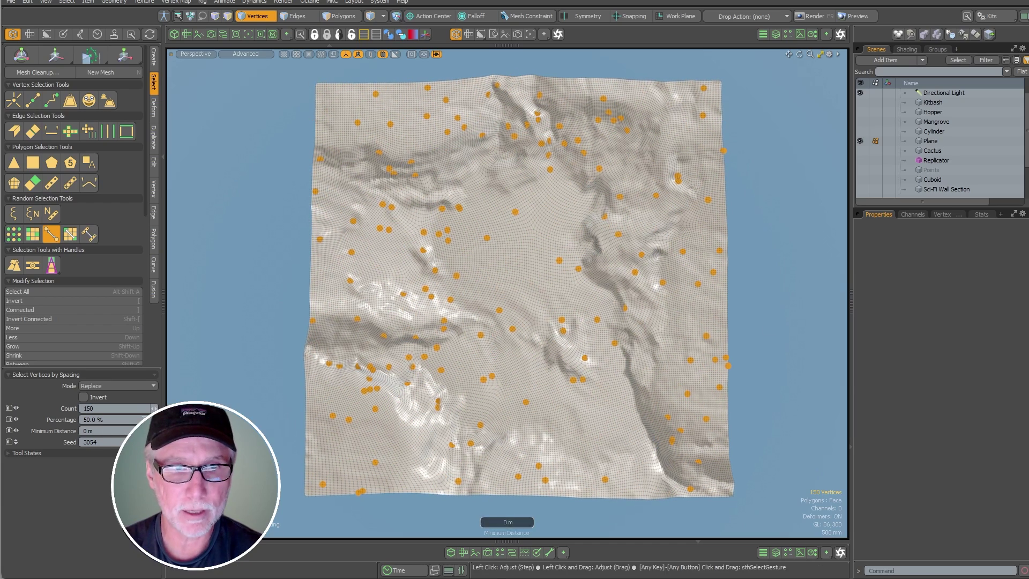
pyautogui.moveTo(381, 377); pyautogui.dragTo(483, 364)
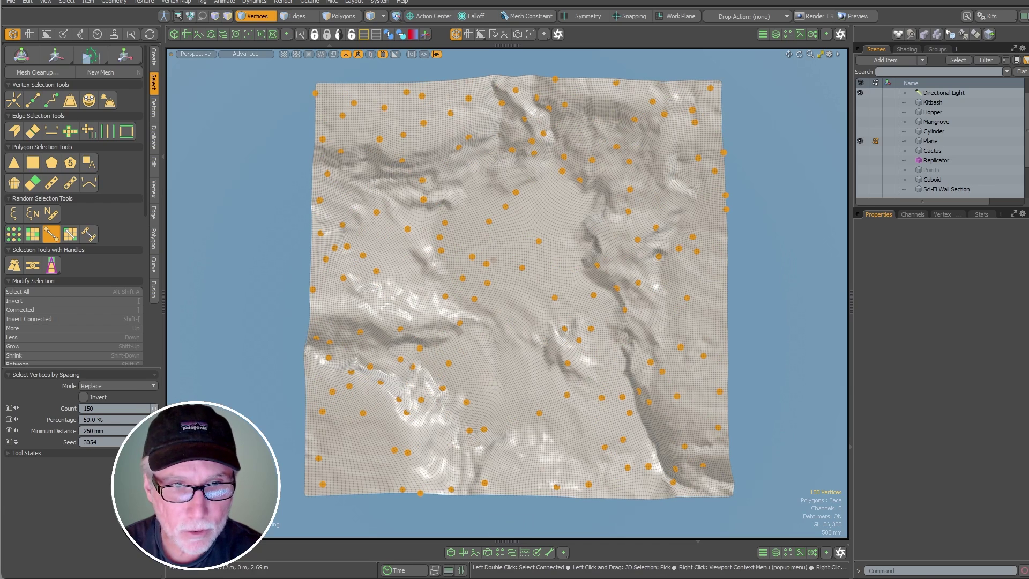
pyautogui.moveTo(561, 359); pyautogui.dragTo(682, 338)
pyautogui.keyDown('alt'); pyautogui.moveTo(593, 352); pyautogui.dragTo(681, 221); pyautogui.keyUp('alt')
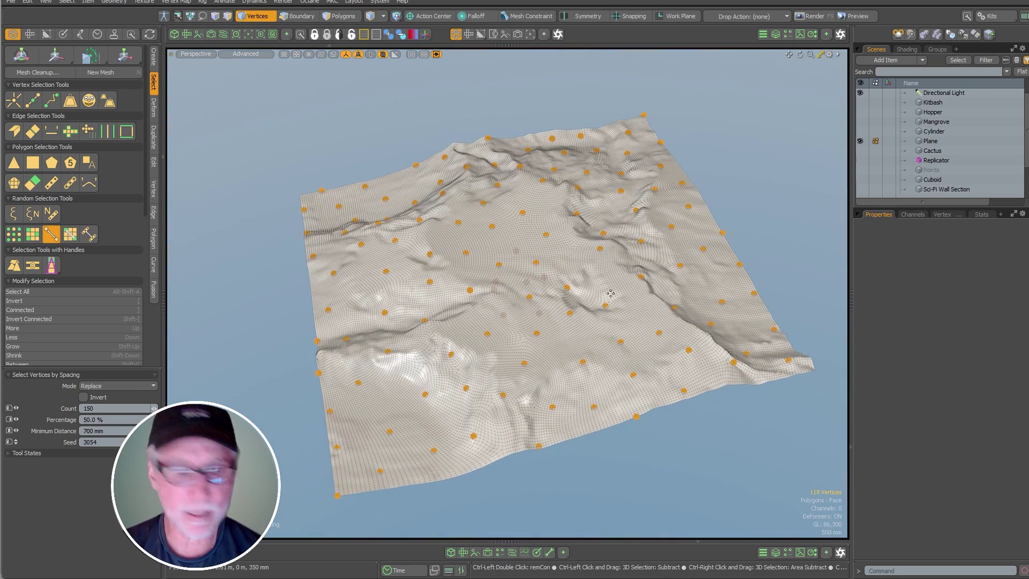
# Select the Points item, show the Replicator's cacti on the terrain, and turn off the wireframe overlay.
pyautogui.click(930, 170)
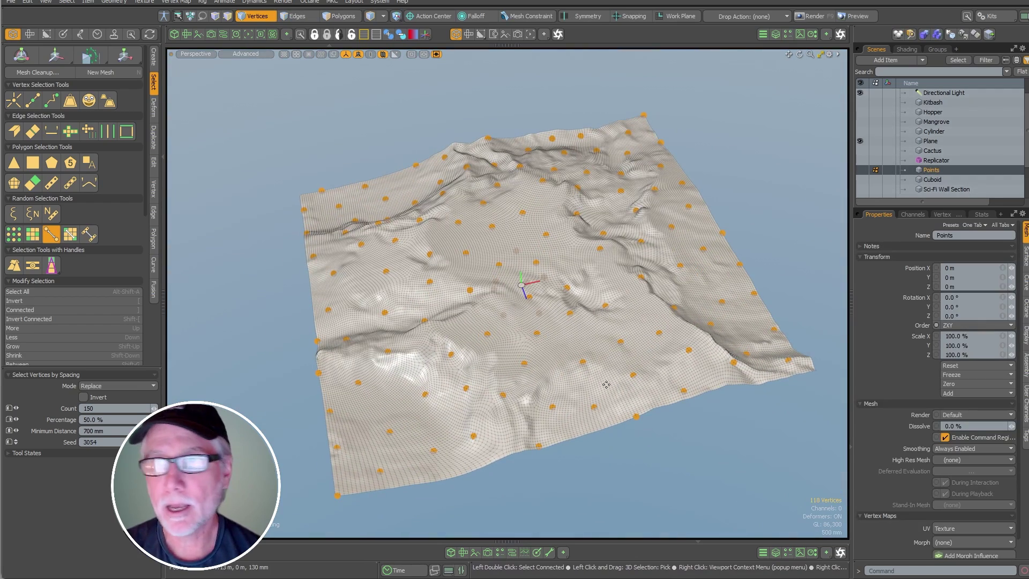
pyautogui.click(859, 160)
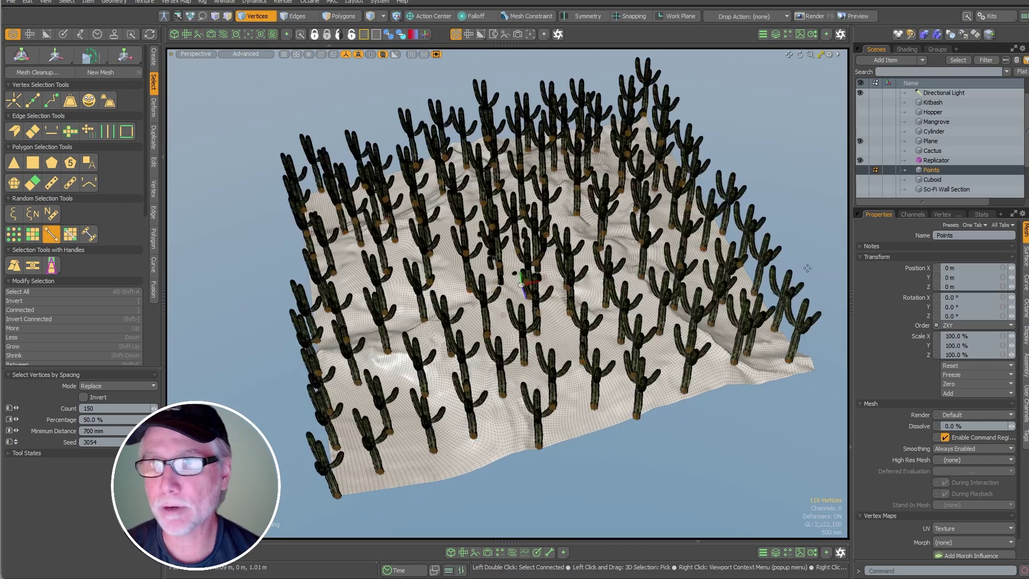
pyautogui.keyDown('alt'); pyautogui.moveTo(557, 342); pyautogui.dragTo(575, 369); pyautogui.keyUp('alt')
pyautogui.keyDown('alt'); pyautogui.moveTo(677, 432); pyautogui.dragTo(615, 413); pyautogui.keyUp('alt')
pyautogui.hotkey('ctrl', '3')
pyautogui.click(699, 412)
pyautogui.moveTo(699, 412)
pyautogui.keyDown('alt'); pyautogui.mouseDown()
pyautogui.moveTo(612, 419)
pyautogui.moveTo(568, 348)
pyautogui.moveTo(557, 300)
pyautogui.moveTo(543, 364)
pyautogui.mouseUp(); pyautogui.keyUp('alt')
pyautogui.keyDown('alt'); pyautogui.moveTo(826, 249); pyautogui.dragTo(697, 332); pyautogui.keyUp('alt')
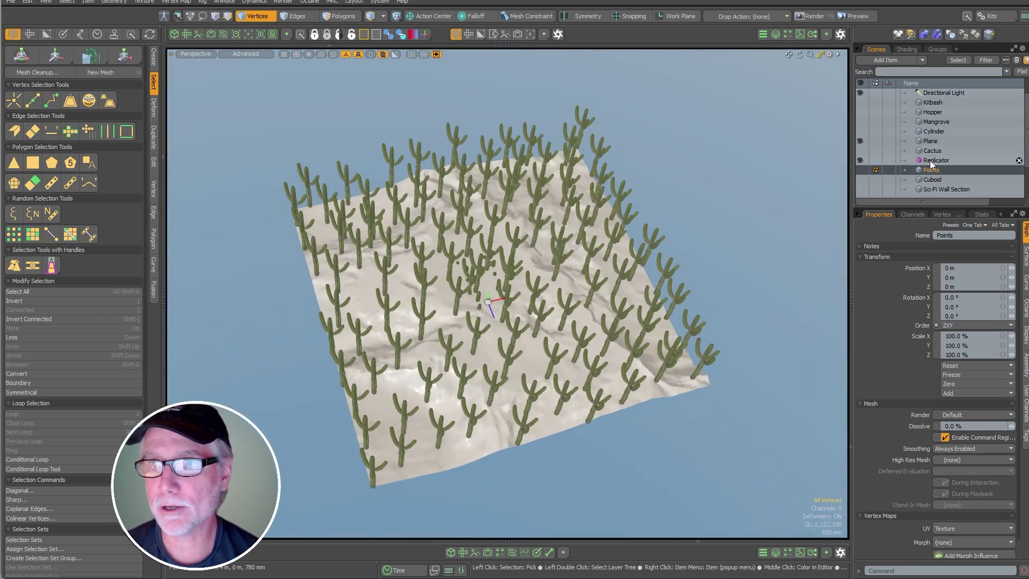
# Make the Plane terrain the selected item and hide the Replicator.
pyautogui.click(932, 150)
pyautogui.click(930, 142)
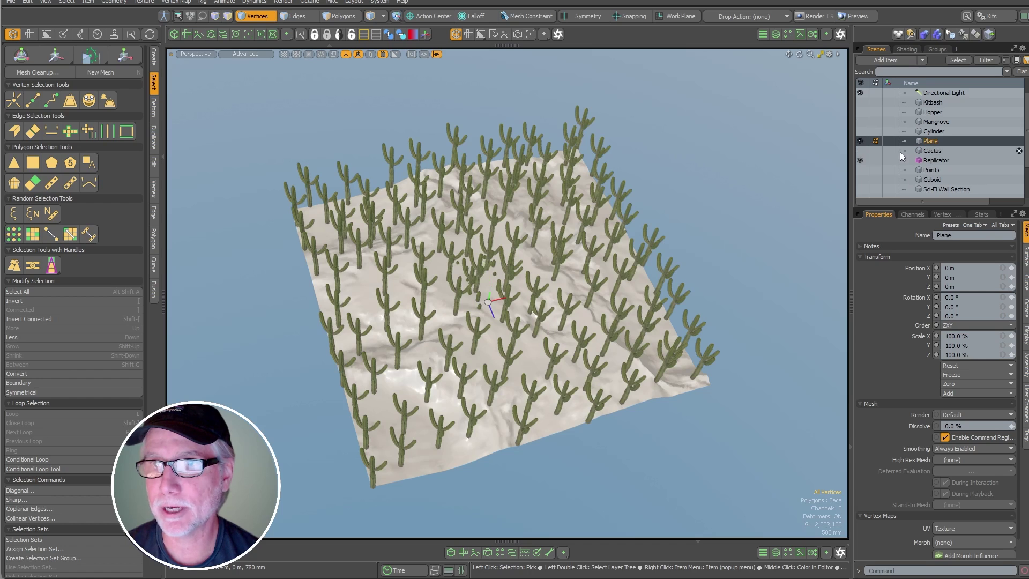
pyautogui.click(859, 160)
pyautogui.keyDown('ctrl'); pyautogui.keyDown('alt'); pyautogui.moveTo(440, 298); pyautogui.dragTo(488, 291); pyautogui.keyUp('alt'); pyautogui.keyUp('ctrl')
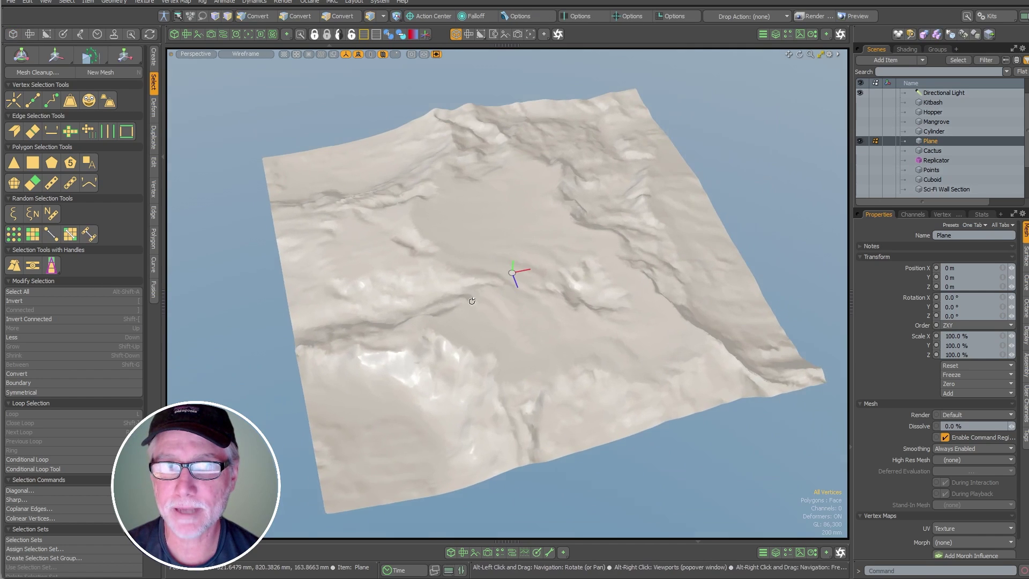
# Turn the wireframe overlay back on and try Select Non-Adjacent Polygons on the terrain, clearing the selection when finished.
pyautogui.click(51, 236)
pyautogui.keyDown('ctrl'); pyautogui.keyDown('alt'); pyautogui.moveTo(467, 393); pyautogui.dragTo(499, 398); pyautogui.keyUp('alt'); pyautogui.keyUp('ctrl')
pyautogui.hotkey('ctrl', '3')
pyautogui.click(731, 382)
pyautogui.scroll(7, 564, 379)
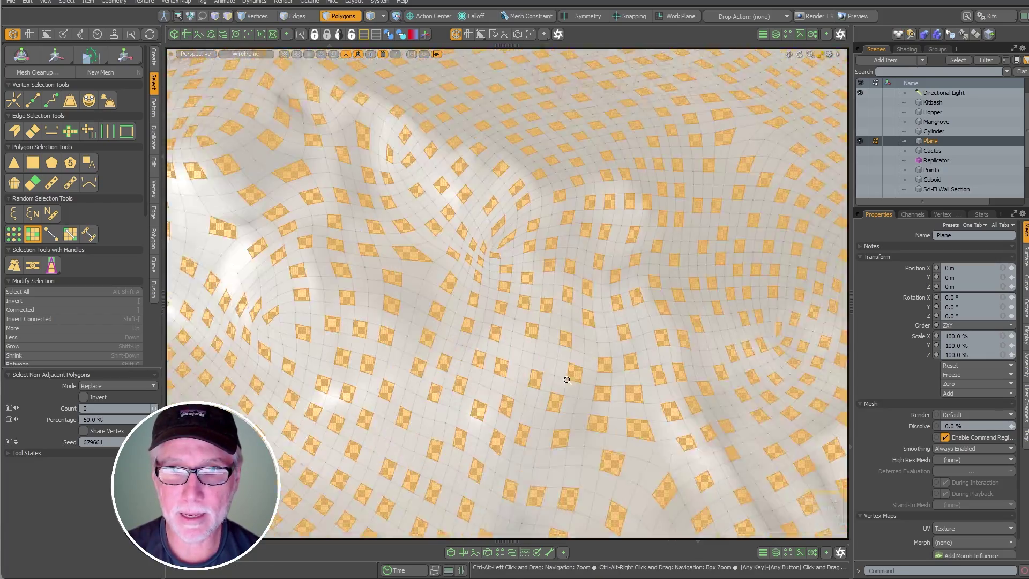
pyautogui.scroll(-2, 615, 370)
pyautogui.keyDown('alt'); pyautogui.moveTo(583, 386); pyautogui.dragTo(481, 393); pyautogui.keyUp('alt')
pyautogui.press('space')
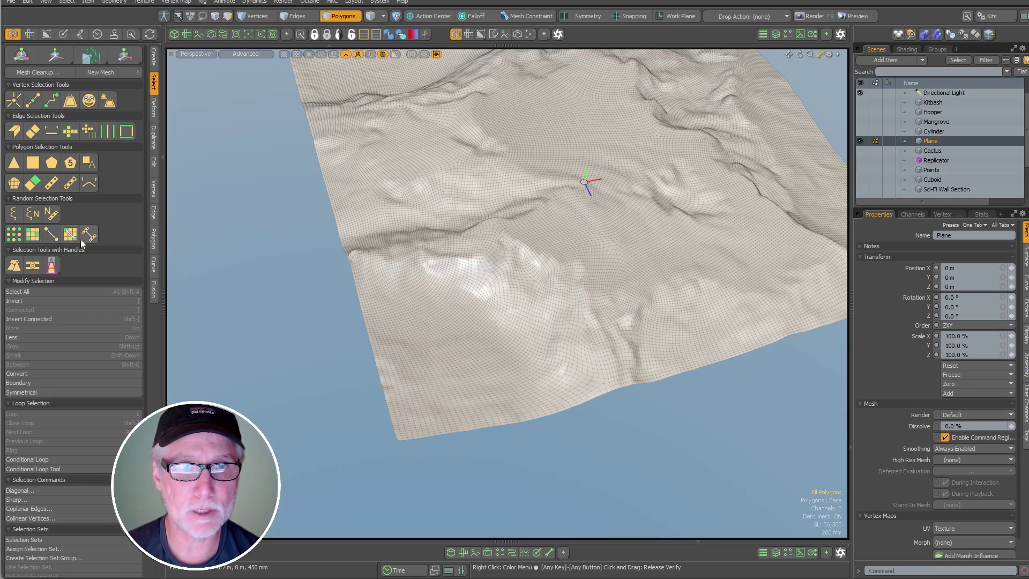
# Select terrain polygons with Select Polygons by Spacing at a 376 mm minimum distance, lowering the count from 5010 to 300.
pyautogui.keyDown('alt'); pyautogui.moveTo(471, 268); pyautogui.dragTo(493, 361); pyautogui.keyUp('alt')
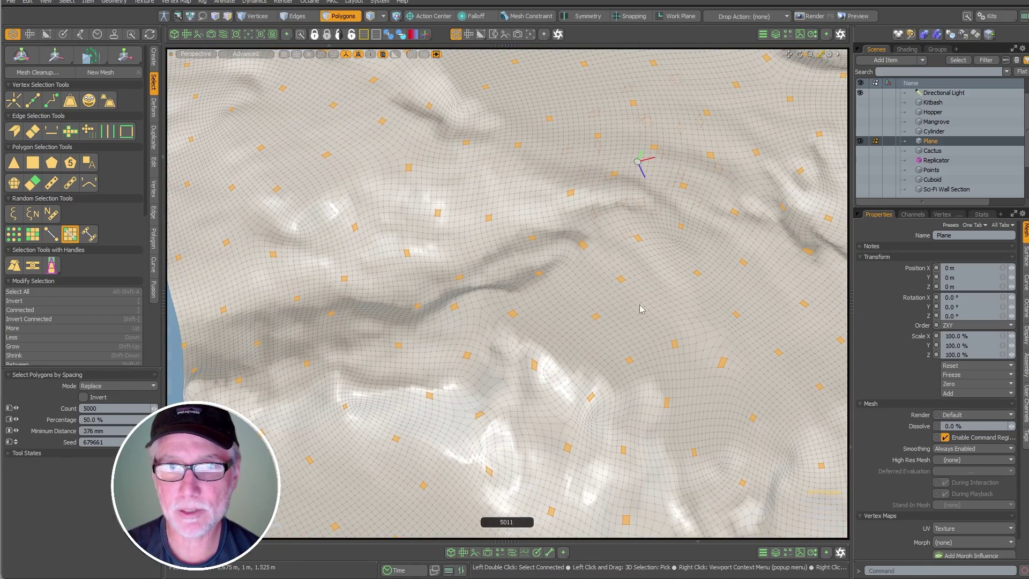
pyautogui.keyDown('ctrl'); pyautogui.keyDown('alt'); pyautogui.moveTo(642, 309); pyautogui.dragTo(488, 277); pyautogui.keyUp('alt'); pyautogui.keyUp('ctrl')
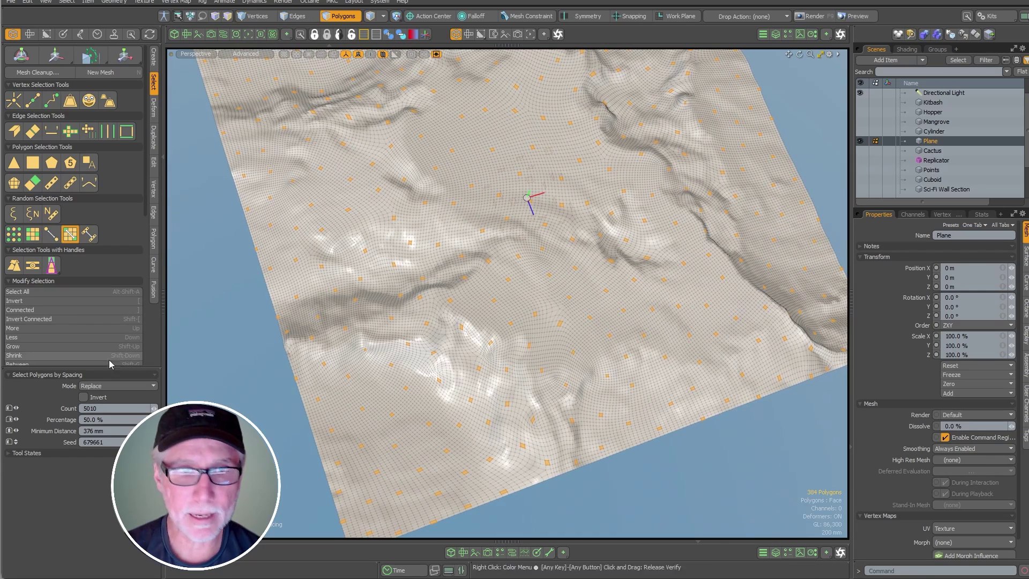
pyautogui.click(114, 408)
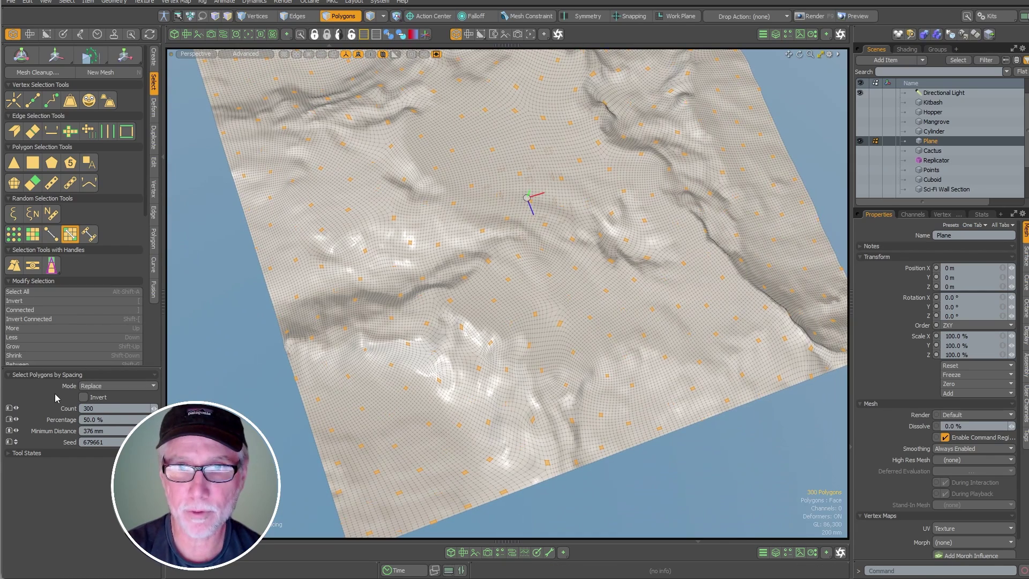
# Lower the minimum distance between the selected polygons to 0 m, raise it to 507 mm, and clear the polygon selection.
pyautogui.scroll(-5, 521, 320)
pyautogui.scroll(3, 497, 339)
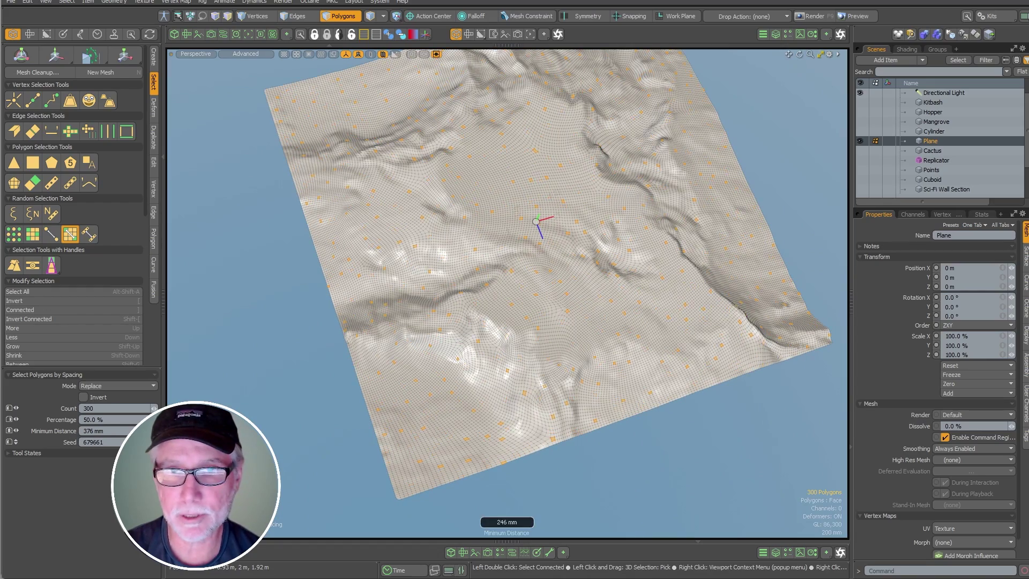
pyautogui.scroll(4, 530, 349)
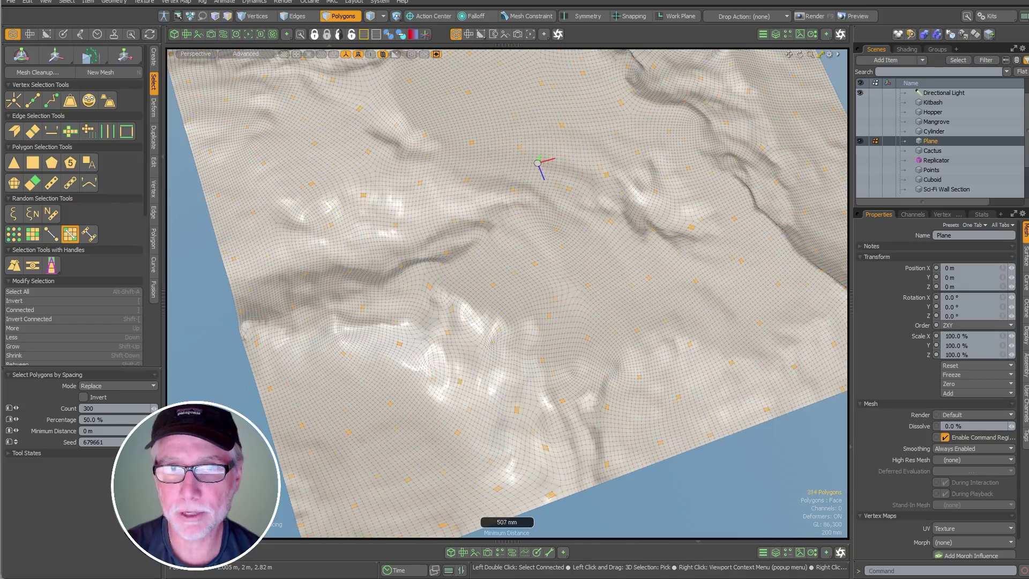
pyautogui.moveTo(889, 338); pyautogui.dragTo(893, 338)
pyautogui.scroll(-5, 652, 364)
pyautogui.moveTo(651, 364)
pyautogui.keyDown('alt'); pyautogui.mouseDown()
pyautogui.moveTo(589, 334)
pyautogui.moveTo(589, 306)
pyautogui.moveTo(516, 319)
pyautogui.mouseUp(); pyautogui.keyUp('alt')
pyautogui.scroll(3, 589, 333)
pyautogui.hotkey('ctrl', '2')
pyautogui.click(543, 317)
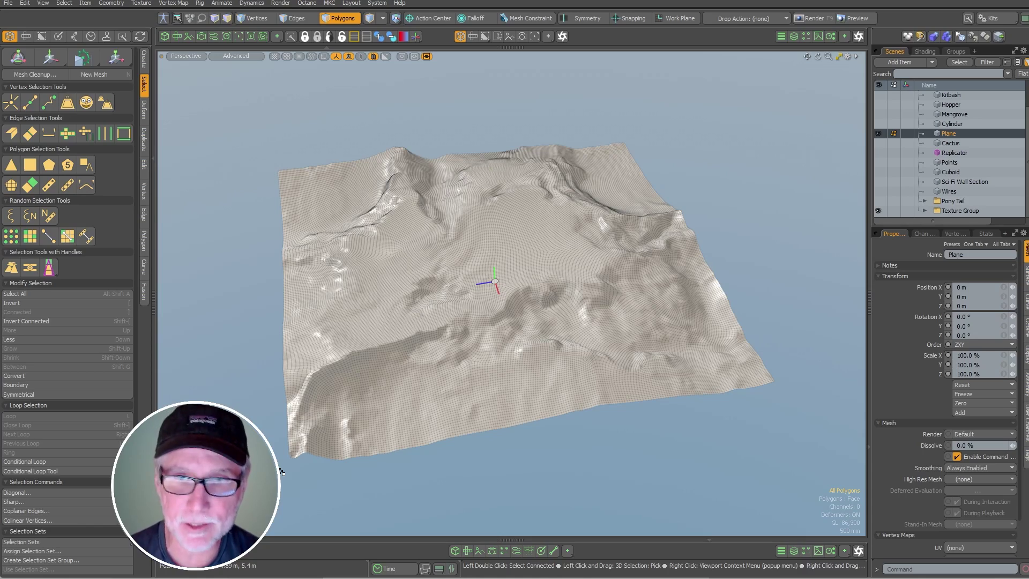
# Make the Replicator visible again and display the terrain and cacti without the wireframe overlay.
pyautogui.keyDown('alt'); pyautogui.moveTo(556, 342); pyautogui.dragTo(533, 304); pyautogui.keyUp('alt')
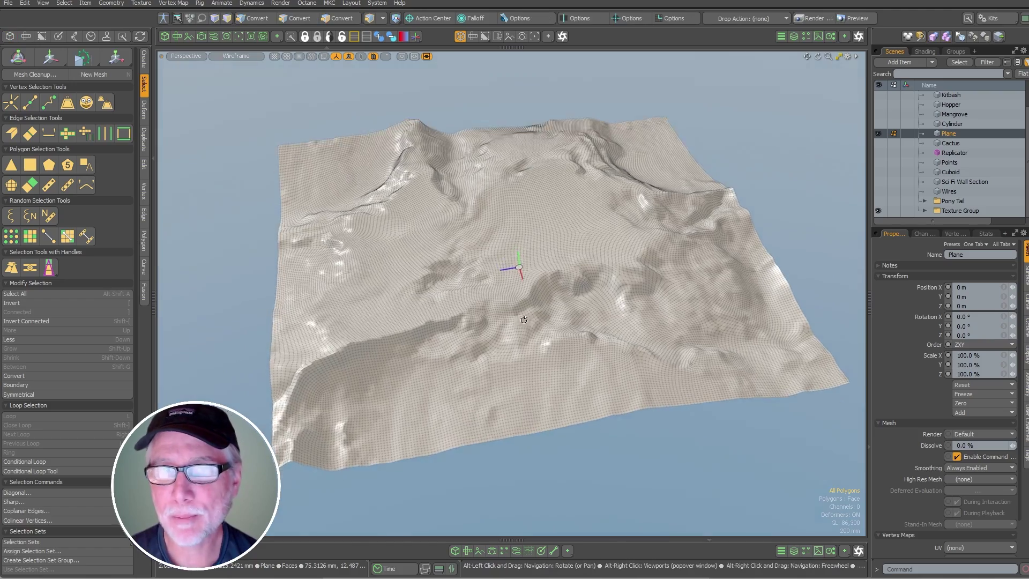
pyautogui.click(878, 152)
pyautogui.keyDown('alt'); pyautogui.moveTo(692, 229); pyautogui.dragTo(469, 430); pyautogui.keyUp('alt')
pyautogui.hotkey('ctrl', '3')
pyautogui.click(610, 298)
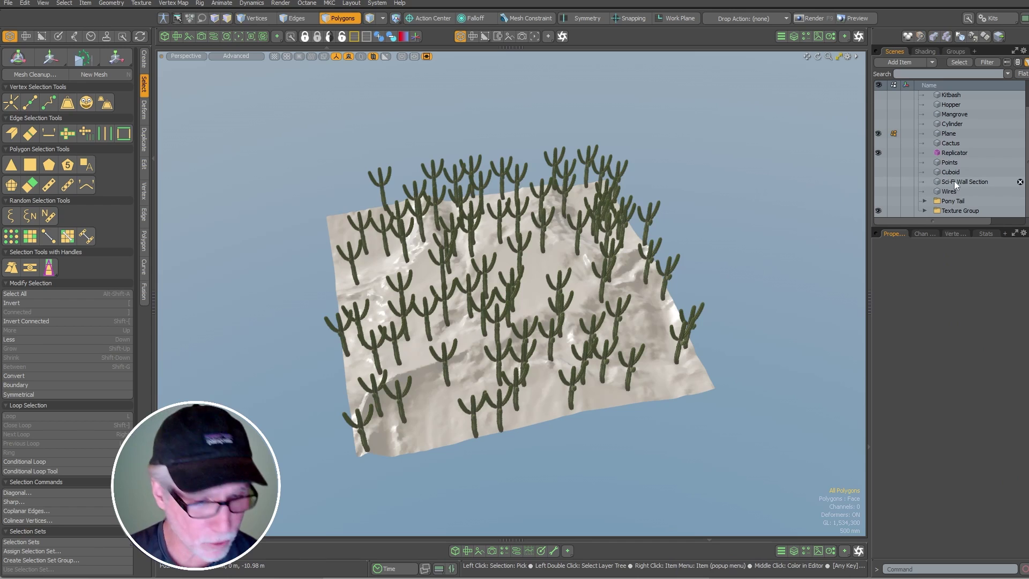
# Create a new mesh item, place it directly below the Replicator in the item list, and display its mesh operations.
pyautogui.press('n')
pyautogui.scroll(-1, 959, 209)
pyautogui.moveTo(959, 210); pyautogui.dragTo(950, 147)
pyautogui.click(793, 37)
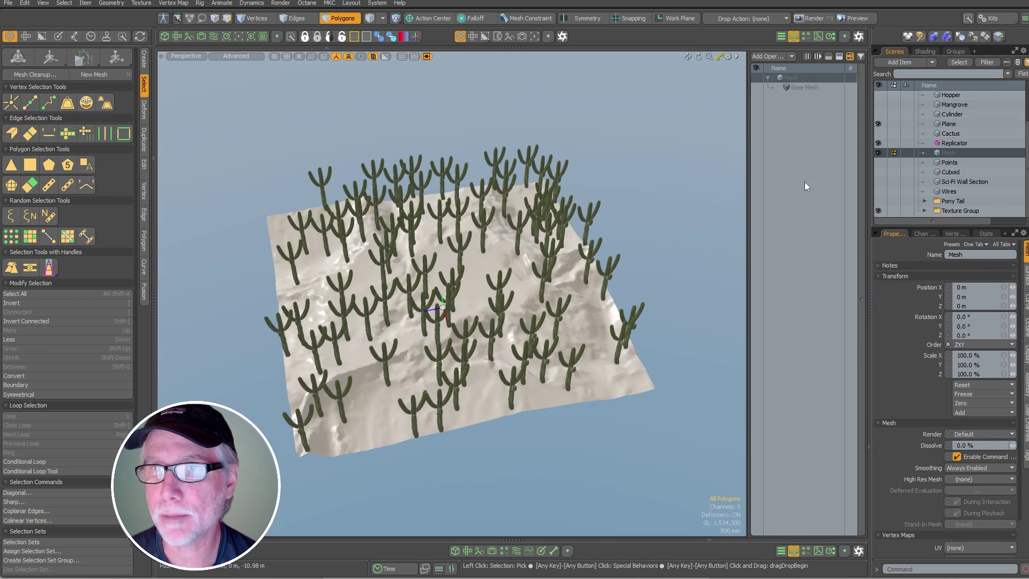
# Add a Merge Meshes operation to the new mesh and assign the Replicator as its source.
pyautogui.write('nmerge')
pyautogui.press('Return')
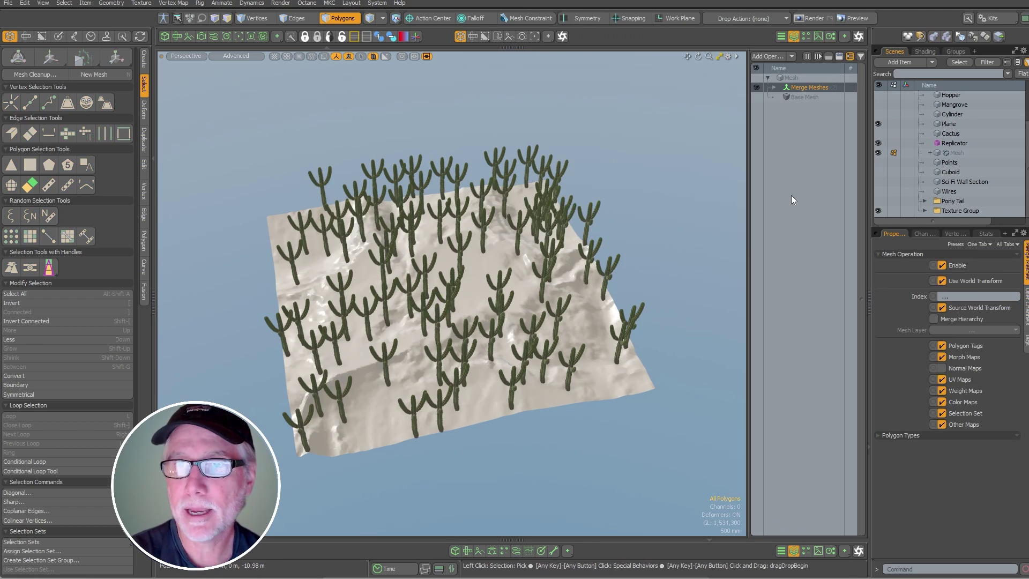
pyautogui.click(774, 87)
pyautogui.click(801, 109)
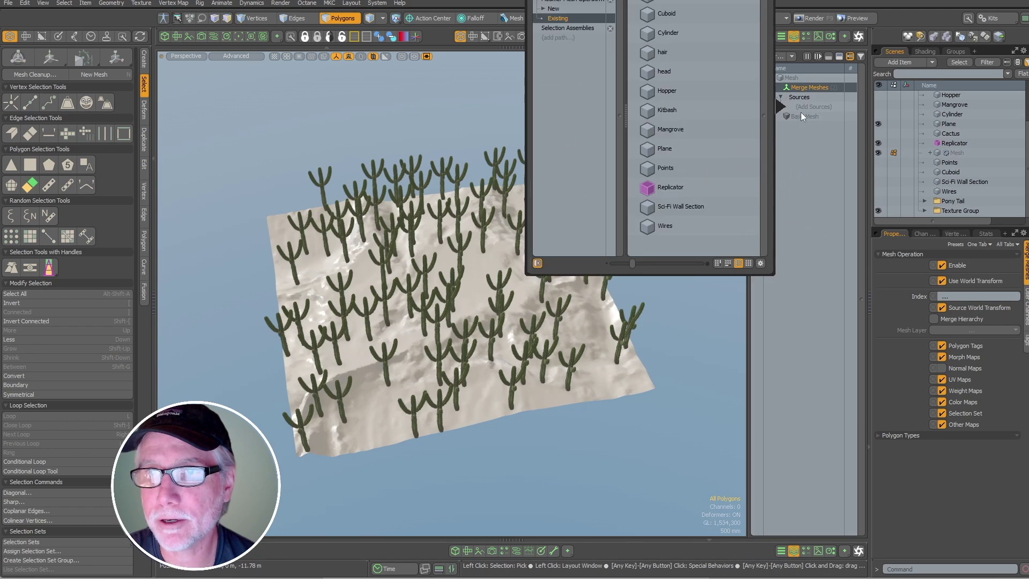
pyautogui.click(666, 191)
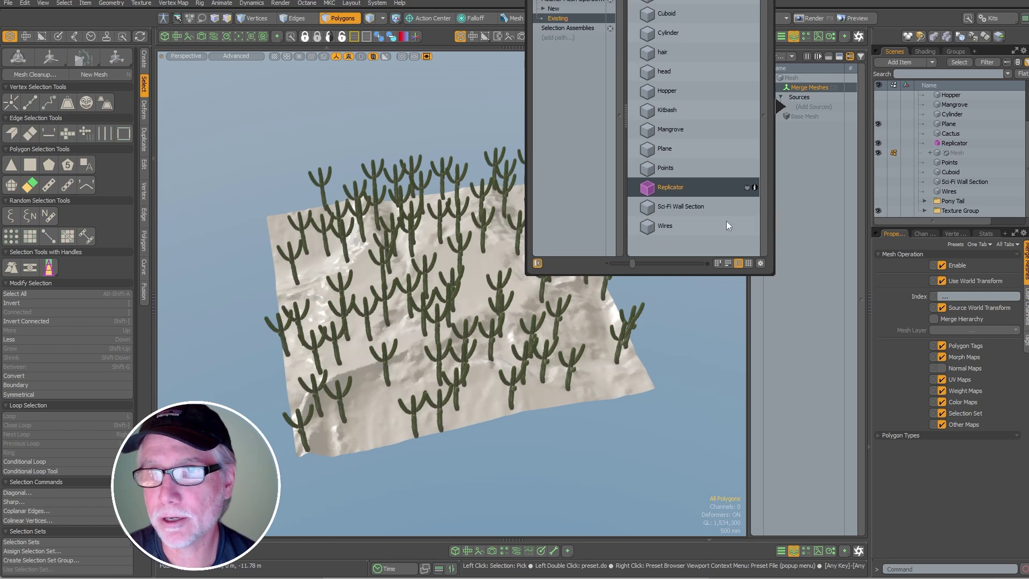
pyautogui.doubleClick(712, 185)
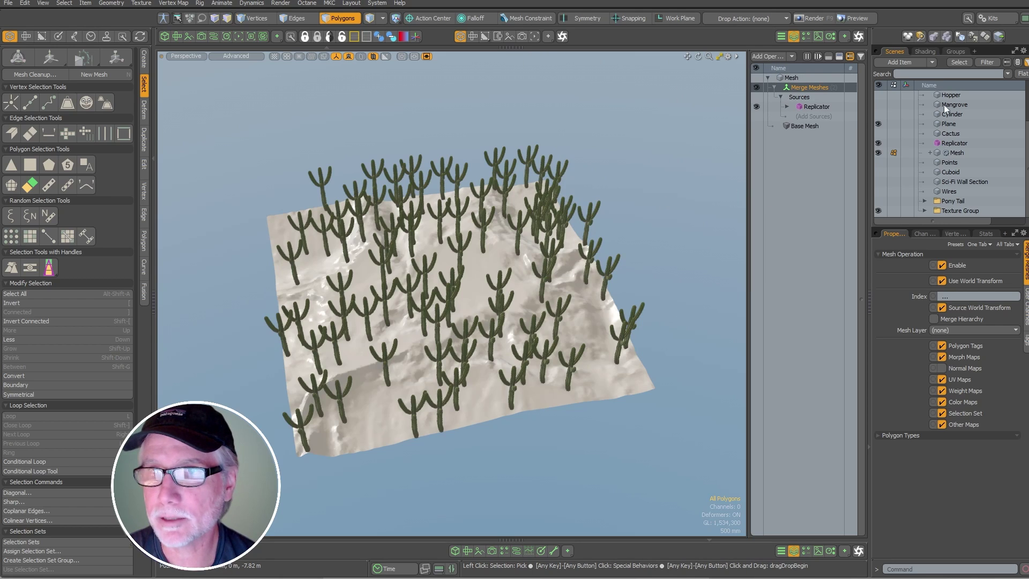
# Hide the Replicator and rename the merged mesh as All Cacti.
pyautogui.click(878, 143)
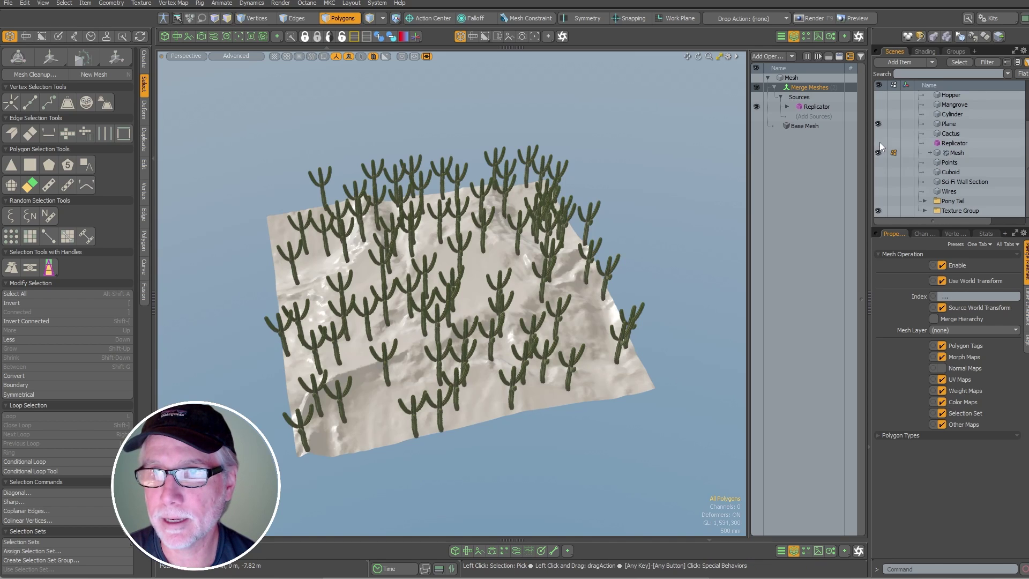
pyautogui.doubleClick(956, 153)
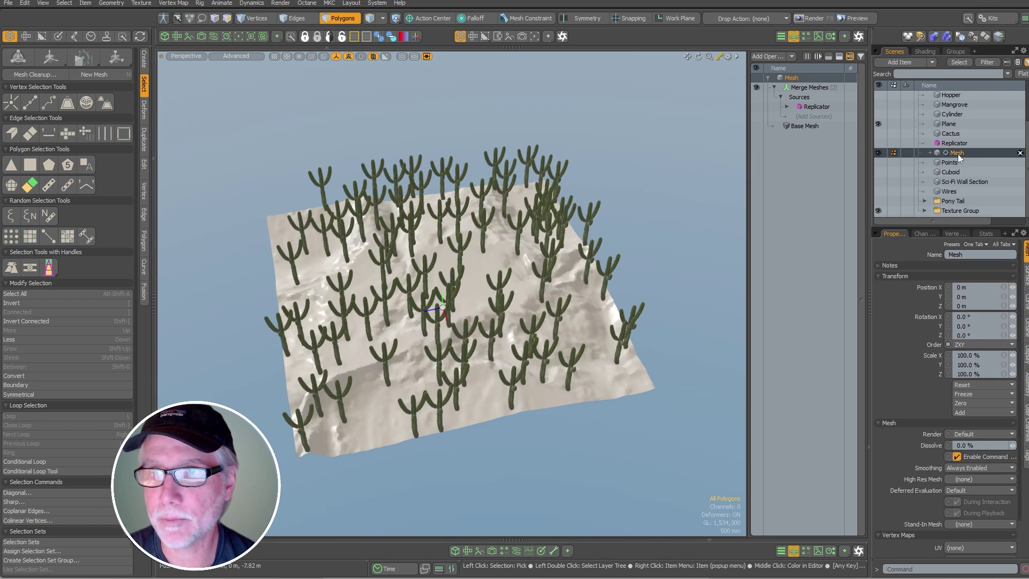
pyautogui.write('All')
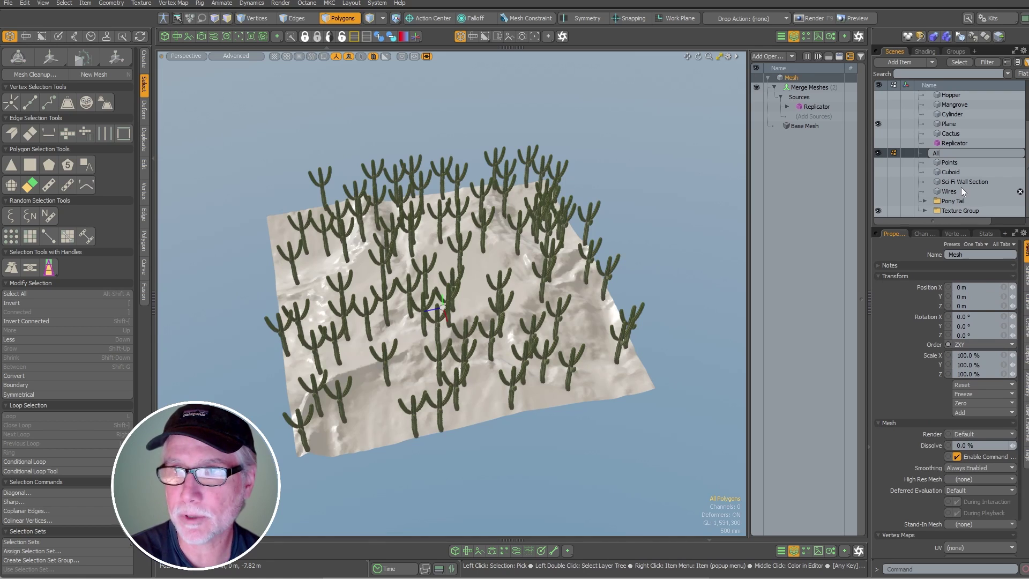
pyautogui.write(' Cacti')
pyautogui.press('Return')
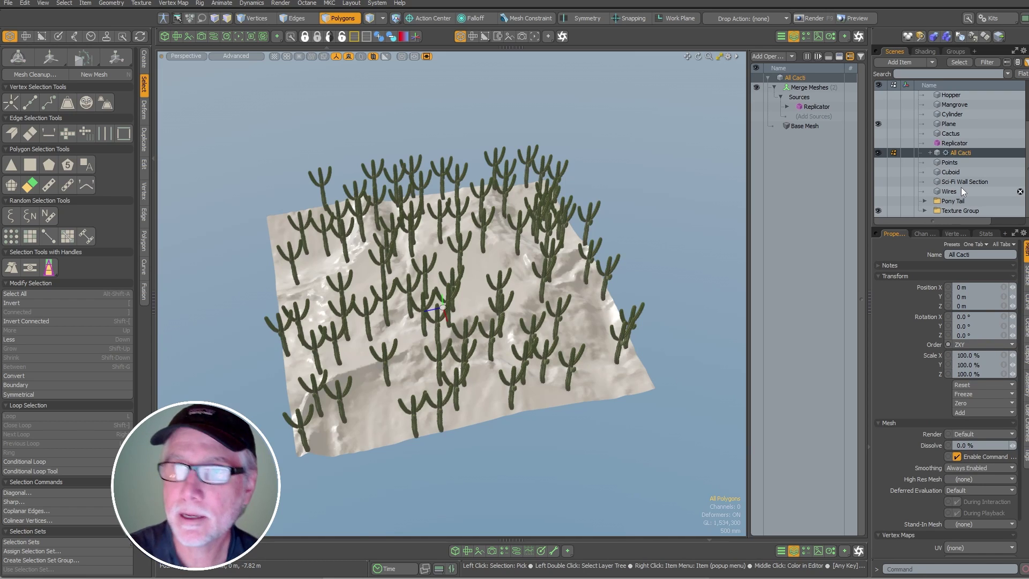
# Freeze the mesh operations of the All Cacti mesh.
pyautogui.rightClick(952, 154)
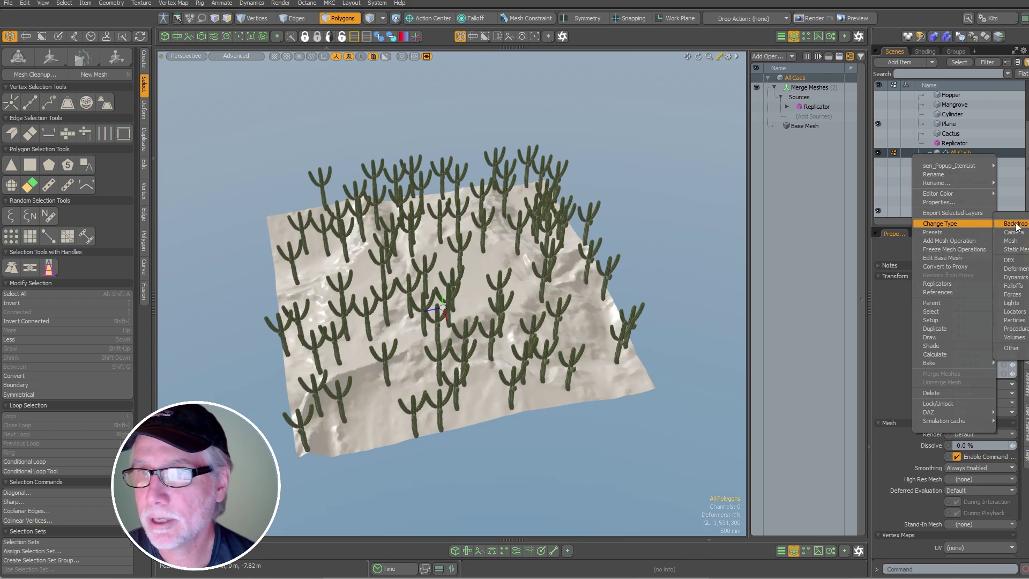
pyautogui.moveTo(950, 304)
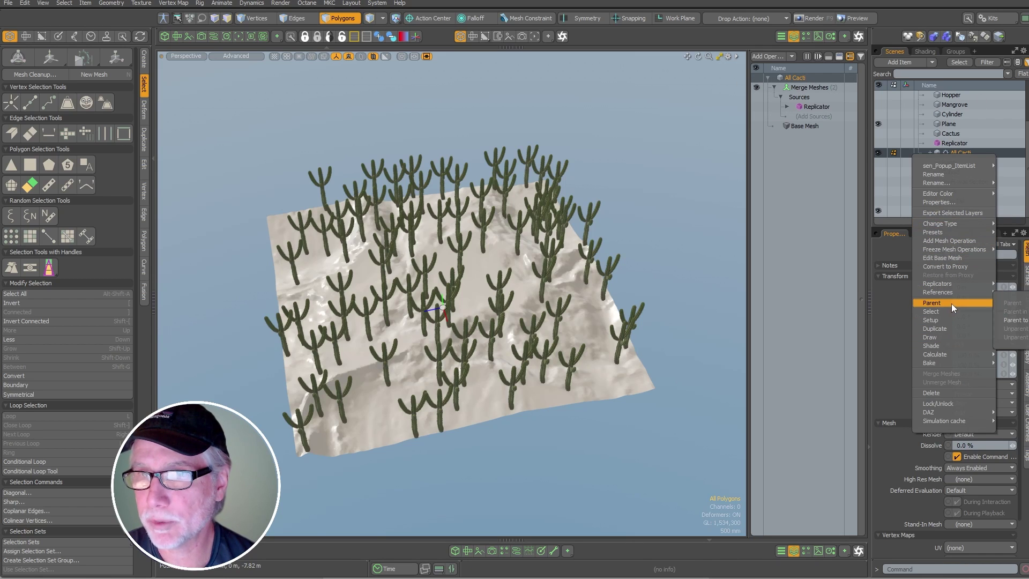
pyautogui.moveTo(953, 250)
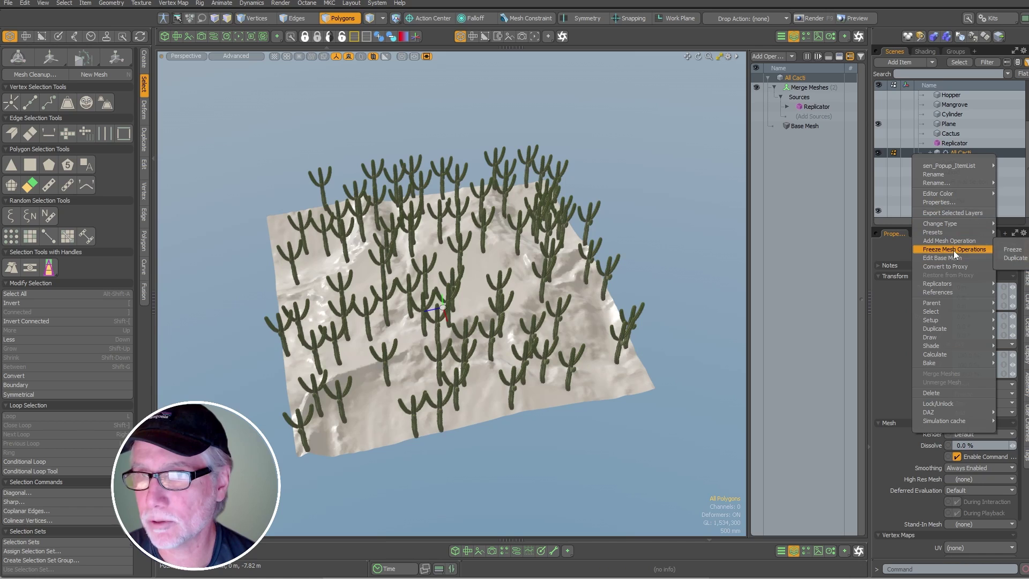
pyautogui.click(1013, 249)
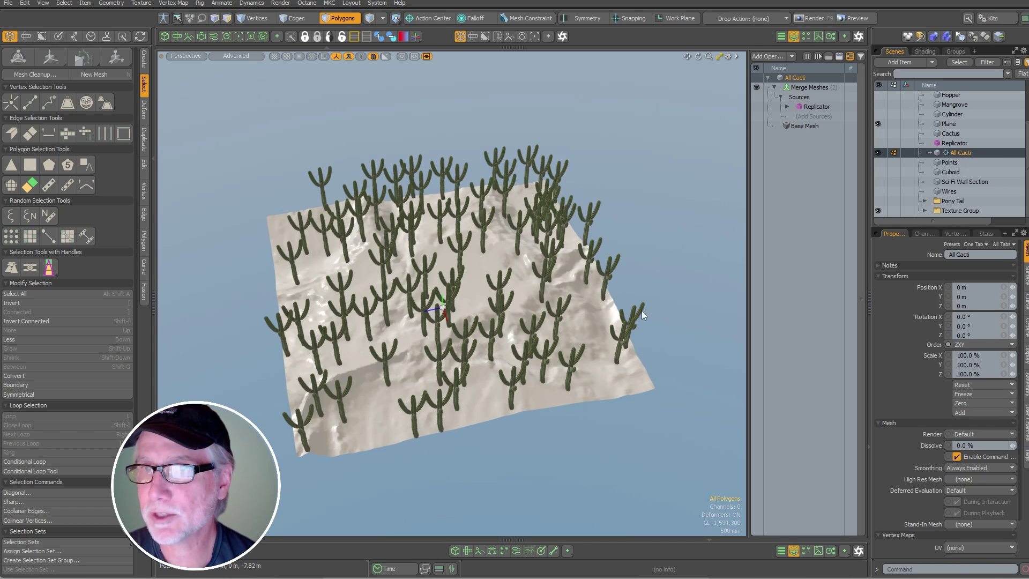
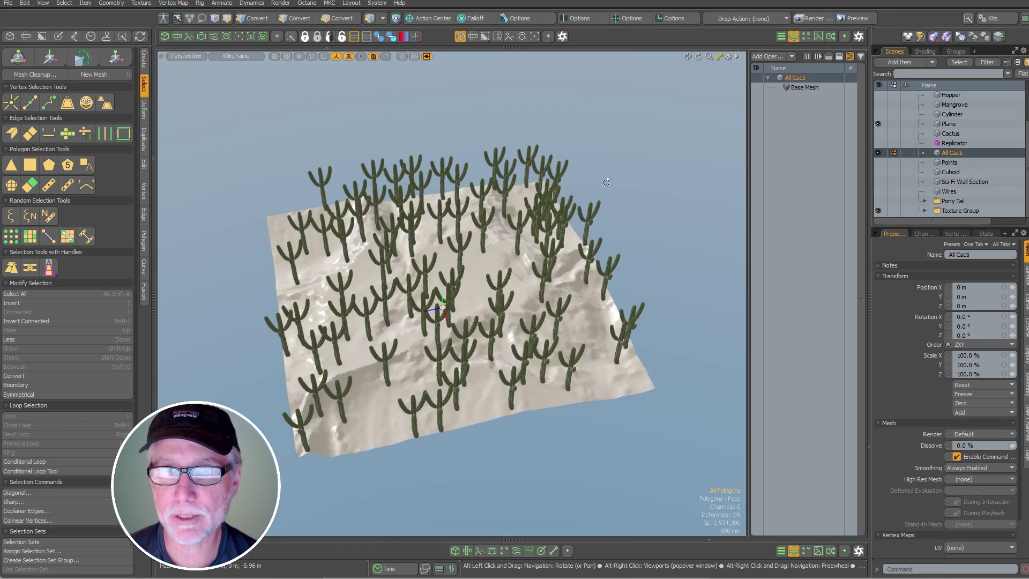
# Examine the frozen All Cacti mesh across the terrain and close the mesh operations list.
pyautogui.keyDown('alt'); pyautogui.moveTo(605, 187); pyautogui.dragTo(611, 231); pyautogui.keyUp('alt')
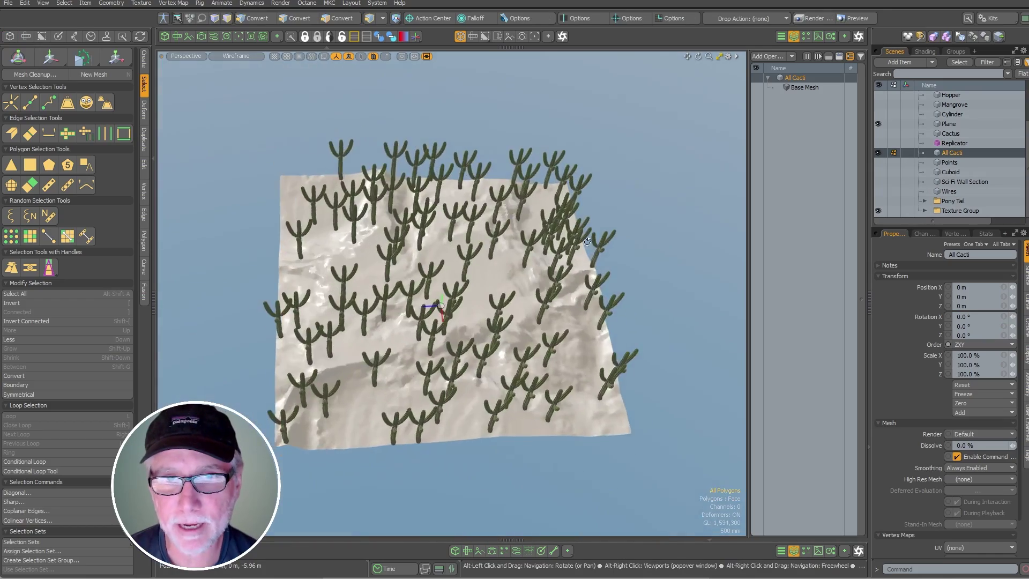
pyautogui.scroll(10, 501, 276)
pyautogui.scroll(-8, 498, 277)
pyautogui.moveTo(497, 277)
pyautogui.keyDown('alt'); pyautogui.mouseDown()
pyautogui.moveTo(504, 335)
pyautogui.moveTo(509, 244)
pyautogui.moveTo(510, 272)
pyautogui.mouseUp(); pyautogui.keyUp('alt')
pyautogui.scroll(-2, 509, 244)
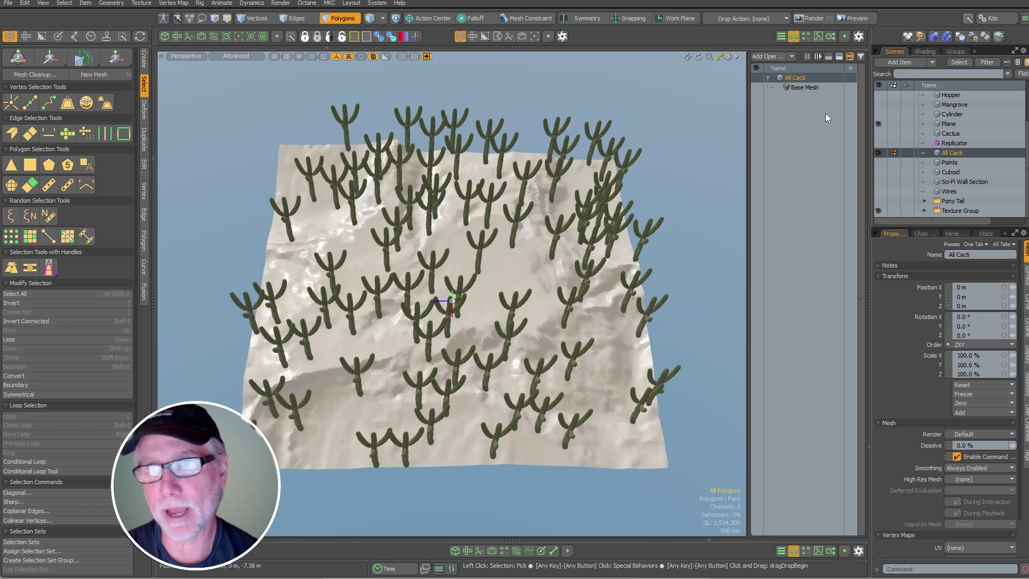
pyautogui.click(793, 36)
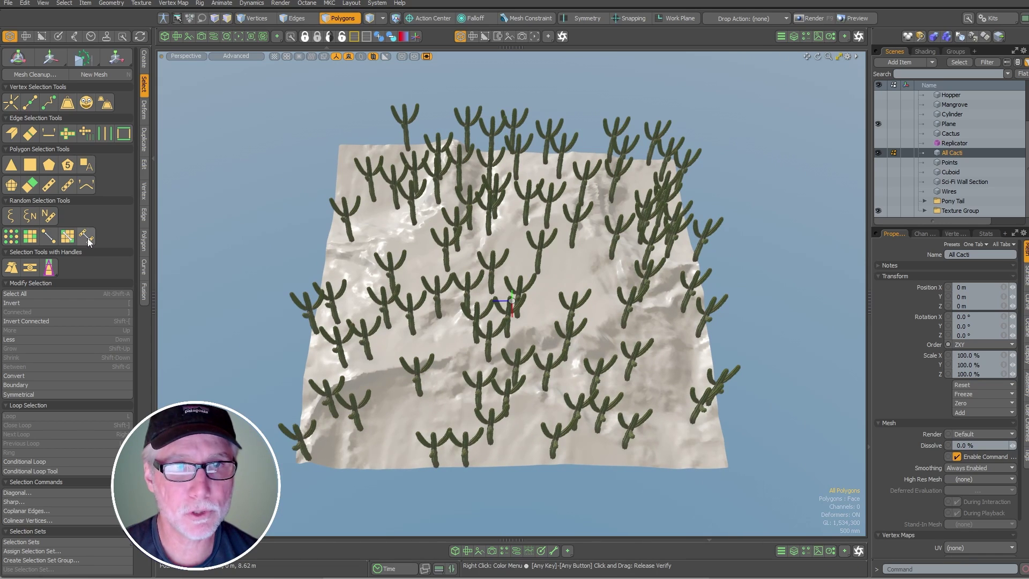
# Select 20 cacti on the terrain with Select Parts by Spacing by setting its count to 20.
pyautogui.click(227, 212)
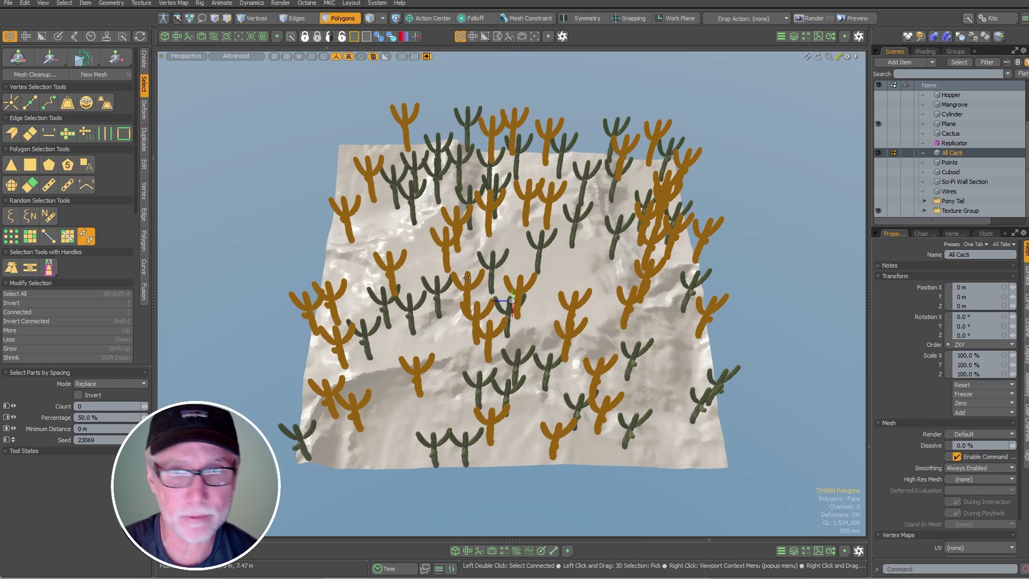
pyautogui.keyDown('alt'); pyautogui.moveTo(709, 232); pyautogui.dragTo(766, 243); pyautogui.keyUp('alt')
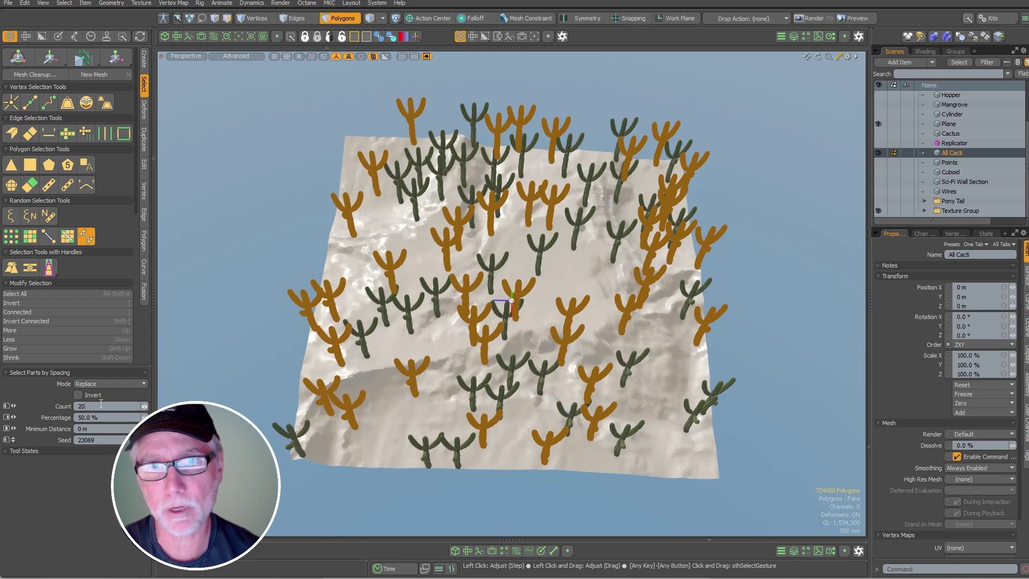
pyautogui.write('20')
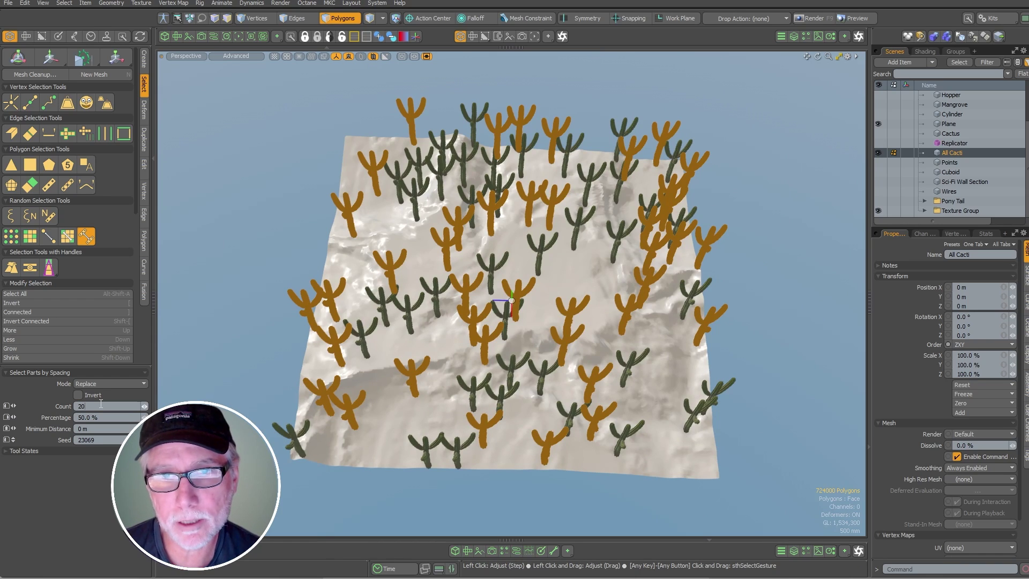
pyautogui.press('Return')
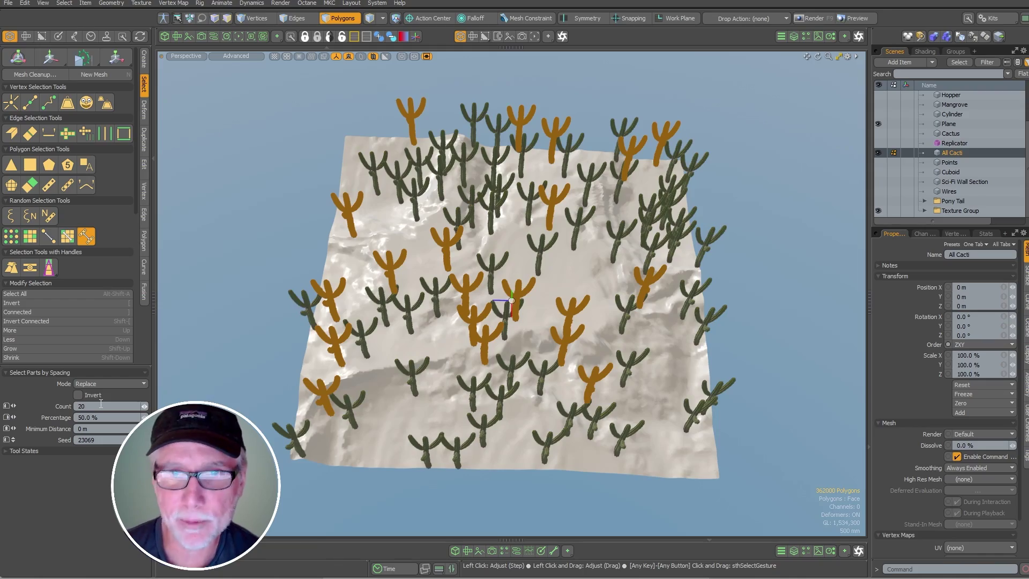
pyautogui.keyDown('alt'); pyautogui.moveTo(541, 268); pyautogui.dragTo(527, 301); pyautogui.keyUp('alt')
# Set the minimum distance between the selected cacti to 1.5 m.
pyautogui.click(107, 429)
pyautogui.write('1')
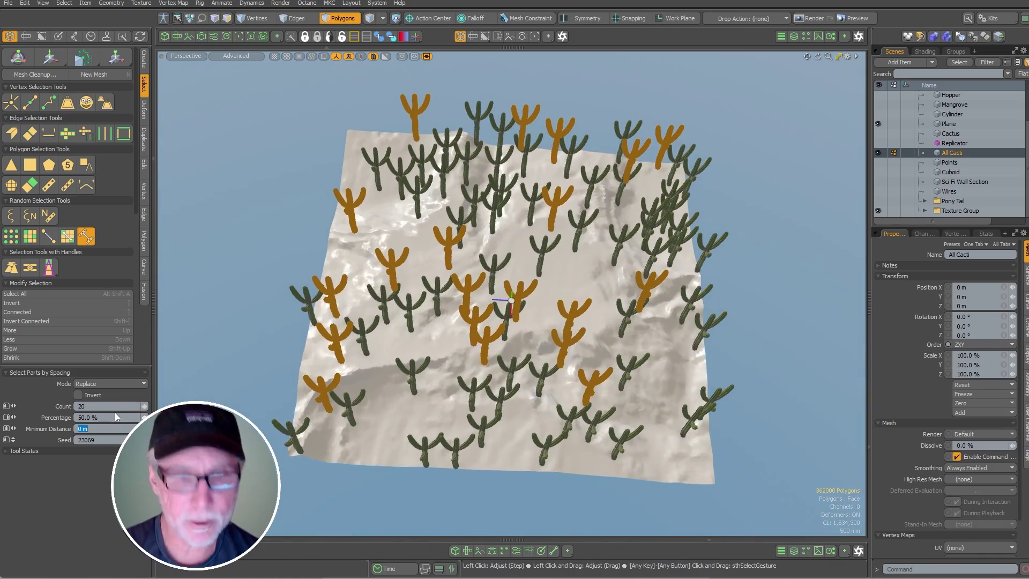
pyautogui.write('.5')
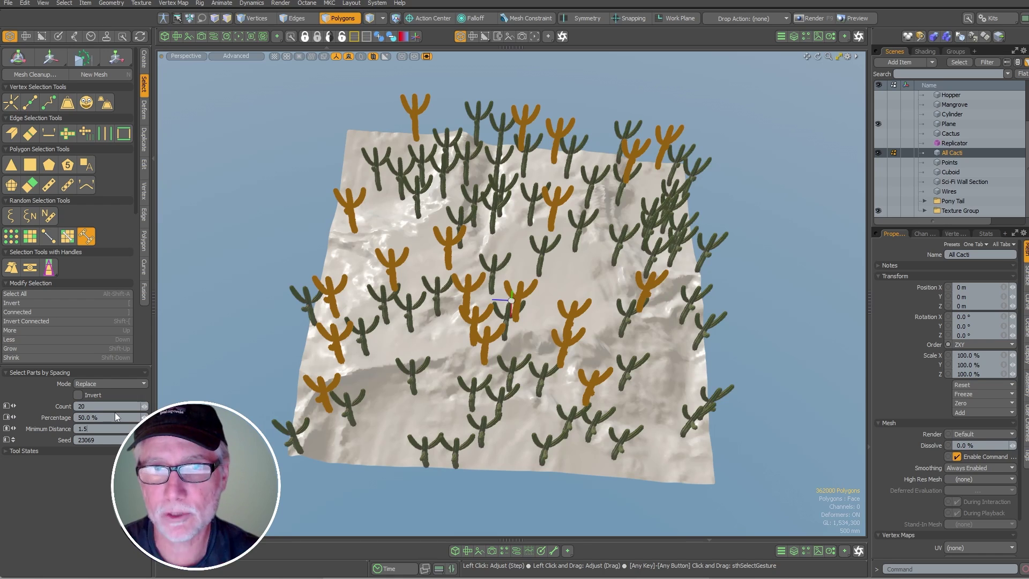
pyautogui.press('Return')
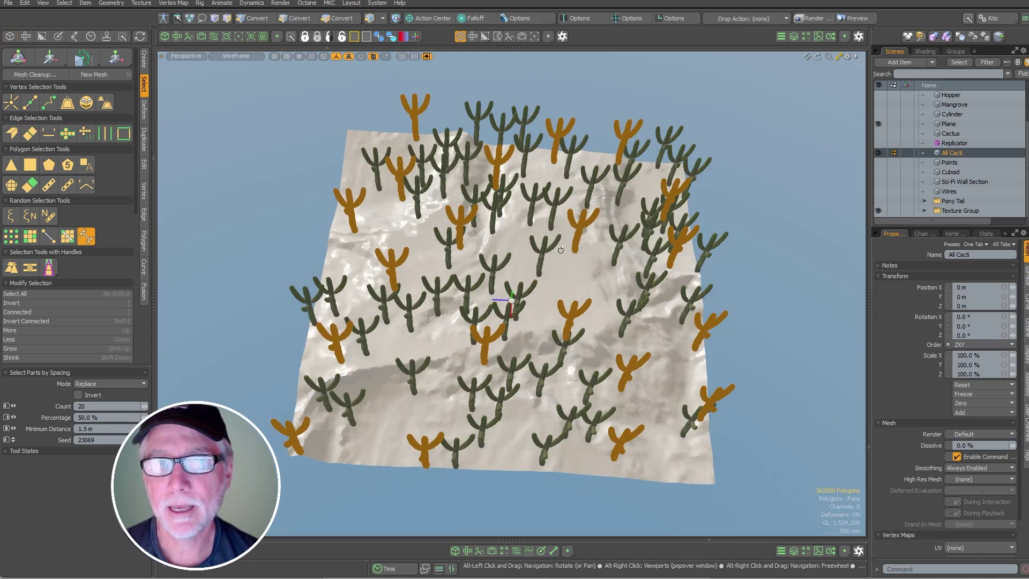
pyautogui.keyDown('alt'); pyautogui.moveTo(509, 287); pyautogui.dragTo(571, 212); pyautogui.keyUp('alt')
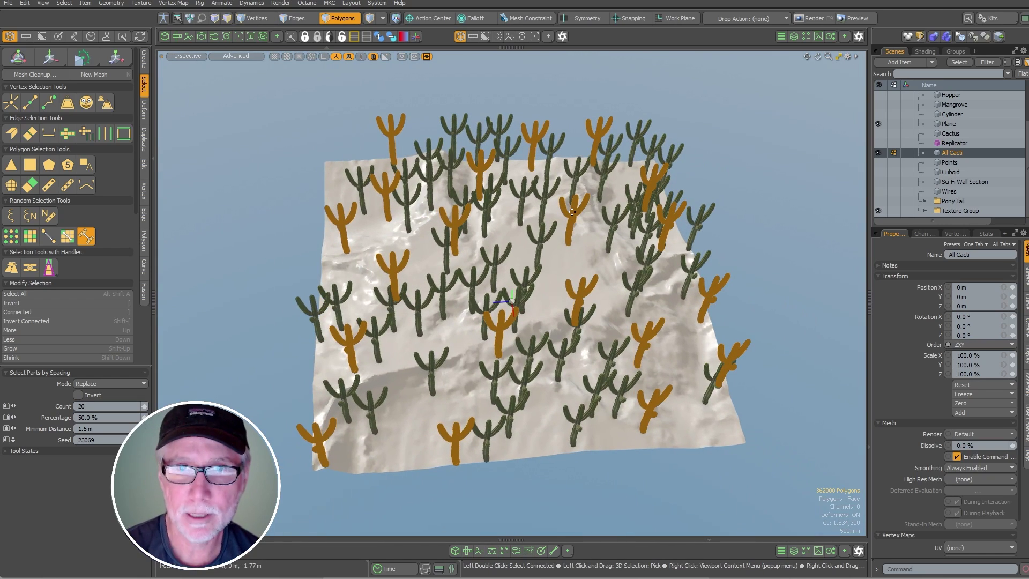
# Invert the spaced selection and delete the other cacti from the terrain.
pyautogui.press('[')
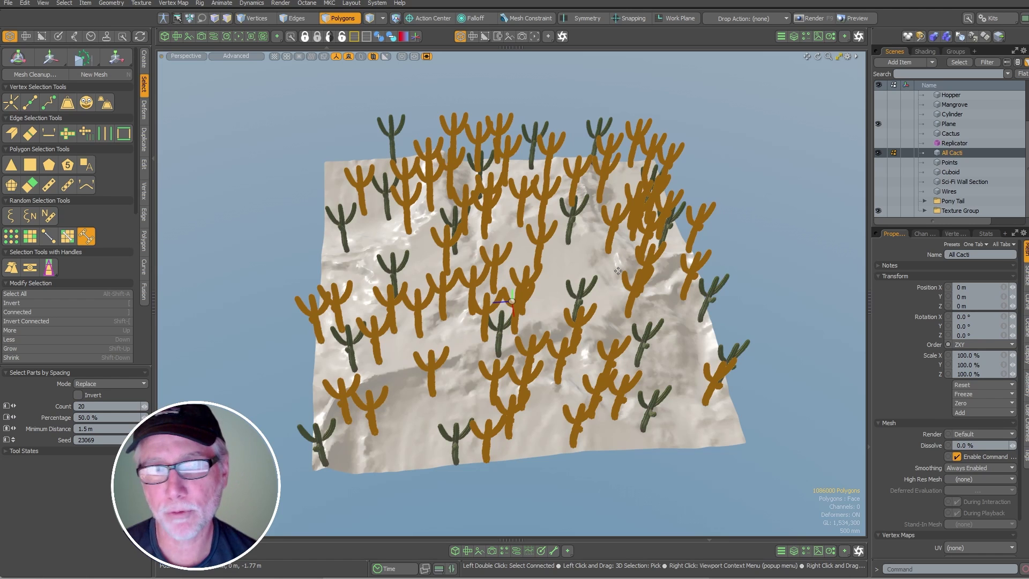
pyautogui.press('Delete')
pyautogui.keyDown('alt'); pyautogui.moveTo(618, 271); pyautogui.dragTo(674, 240); pyautogui.keyUp('alt')
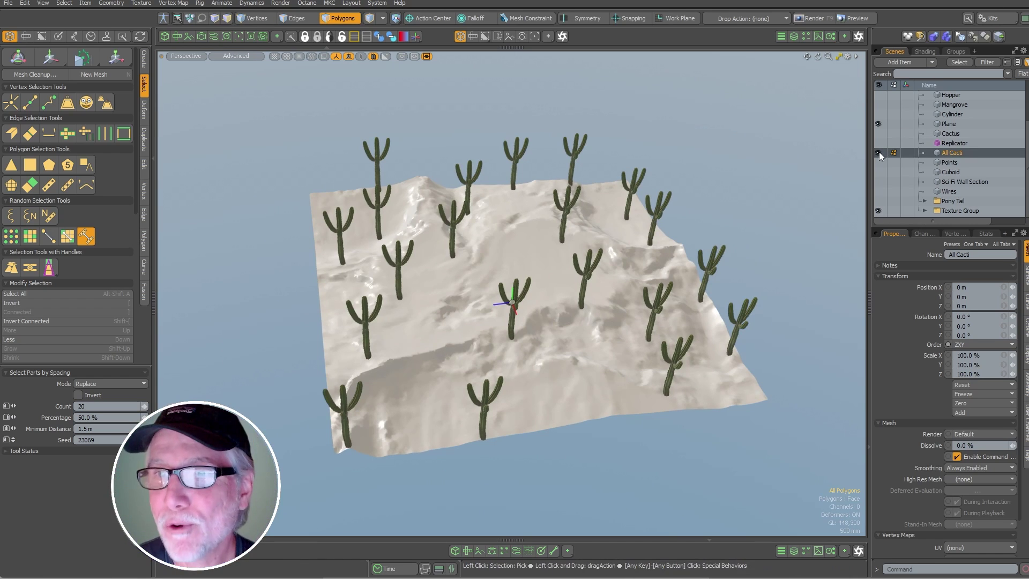
# Hide the All Cacti mesh, show the Replicator and make it the selected item.
pyautogui.click(878, 153)
pyautogui.click(878, 143)
pyautogui.click(953, 143)
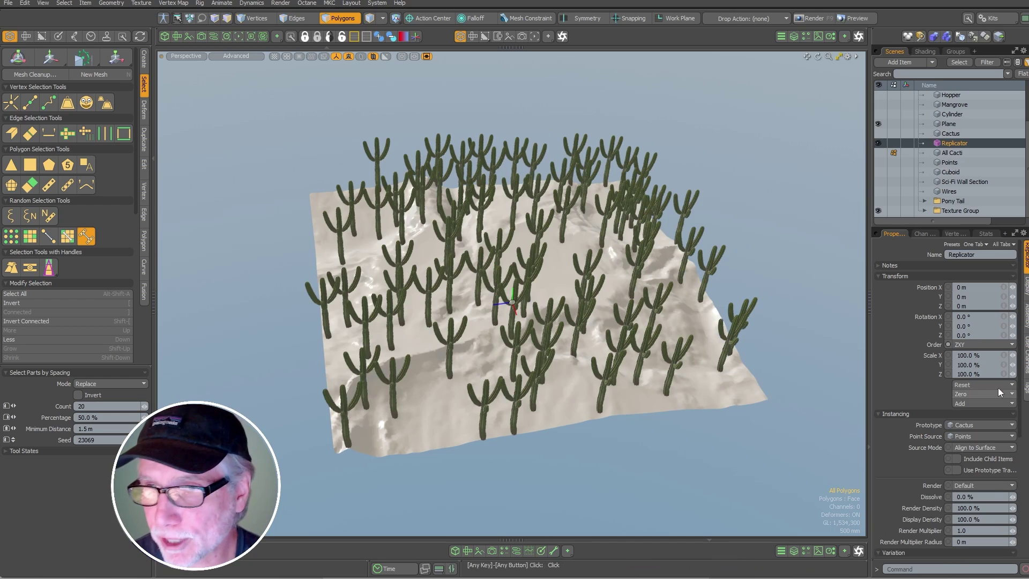
# Set the Replicator's Random Twist Y to 180° and its Random Scale X to 33%.
pyautogui.scroll(-3, 997, 387)
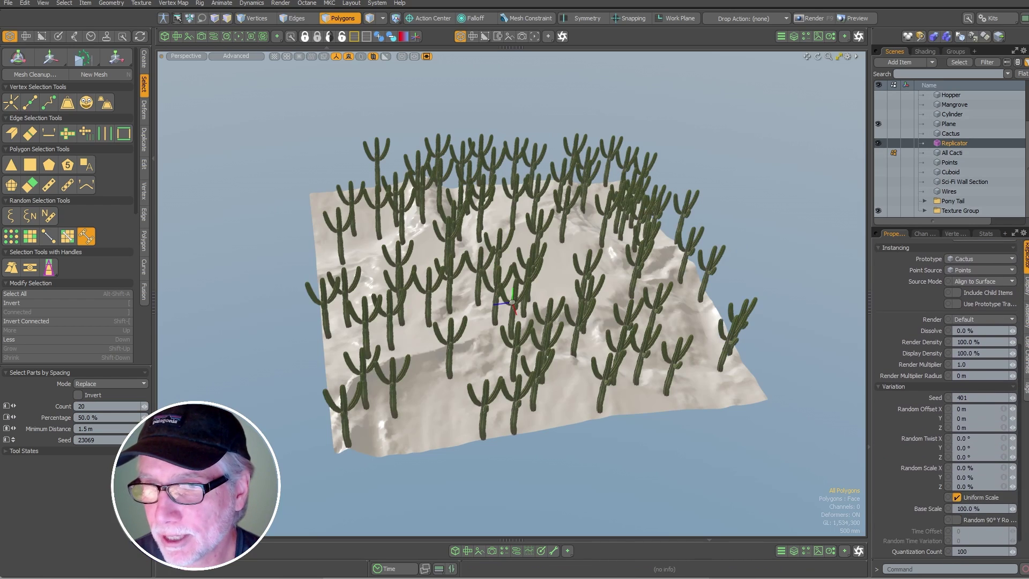
pyautogui.click(987, 447)
pyautogui.write('180')
pyautogui.press('Tab')
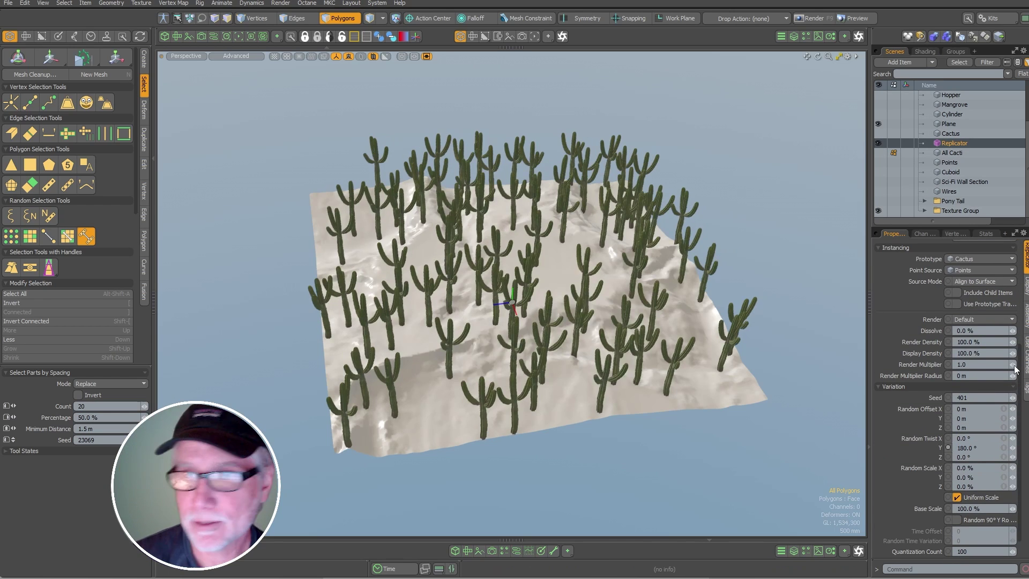
pyautogui.write('33')
pyautogui.press('Return')
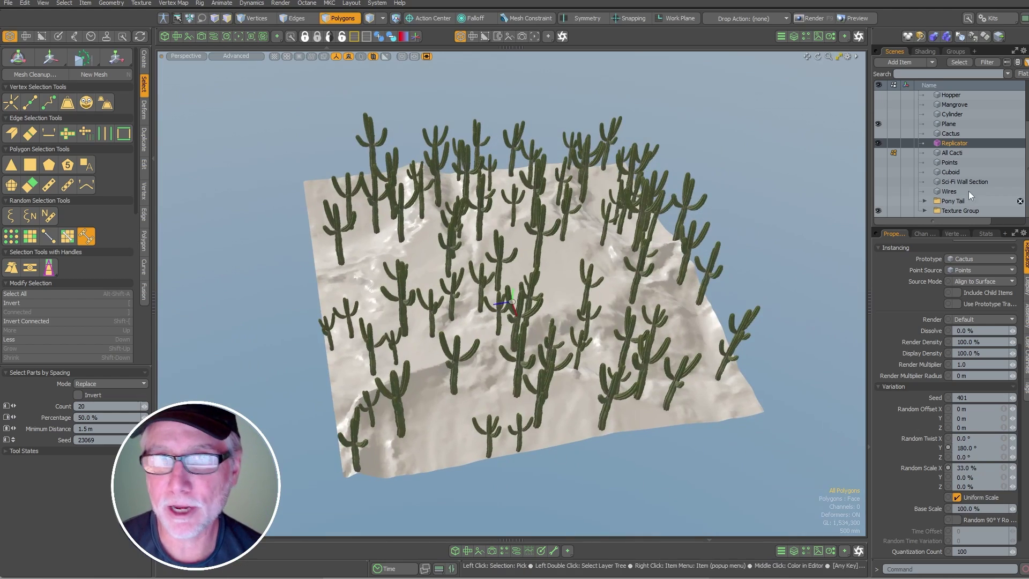
# Hide the Replicator, show and select the All Cacti mesh again, and leave the spacing selection tool.
pyautogui.click(879, 144)
pyautogui.click(878, 153)
pyautogui.click(952, 153)
pyautogui.moveTo(584, 299)
pyautogui.keyDown('alt'); pyautogui.mouseDown()
pyautogui.moveTo(760, 282)
pyautogui.moveTo(585, 309)
pyautogui.mouseUp(); pyautogui.keyUp('alt')
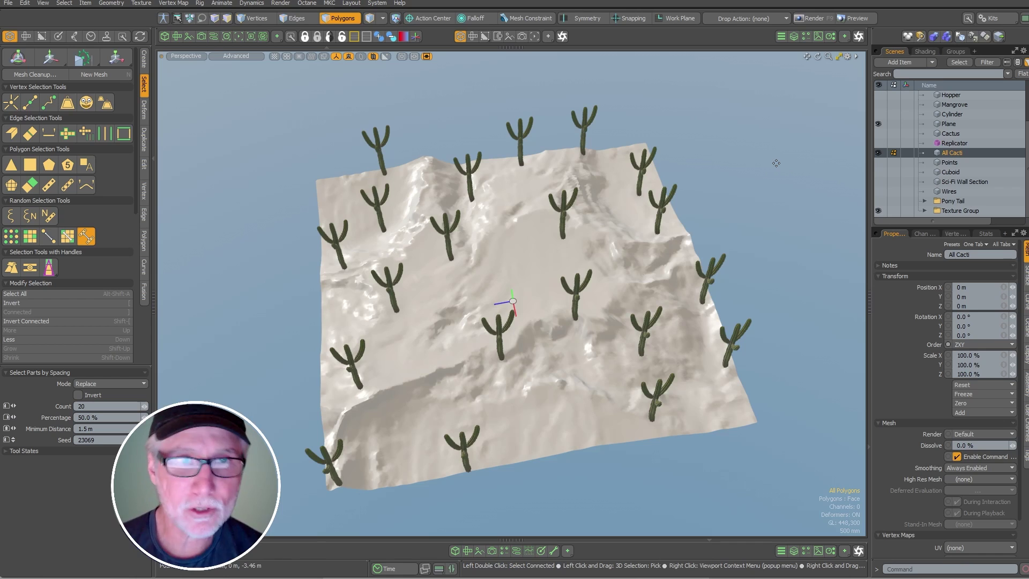
pyautogui.click(87, 235)
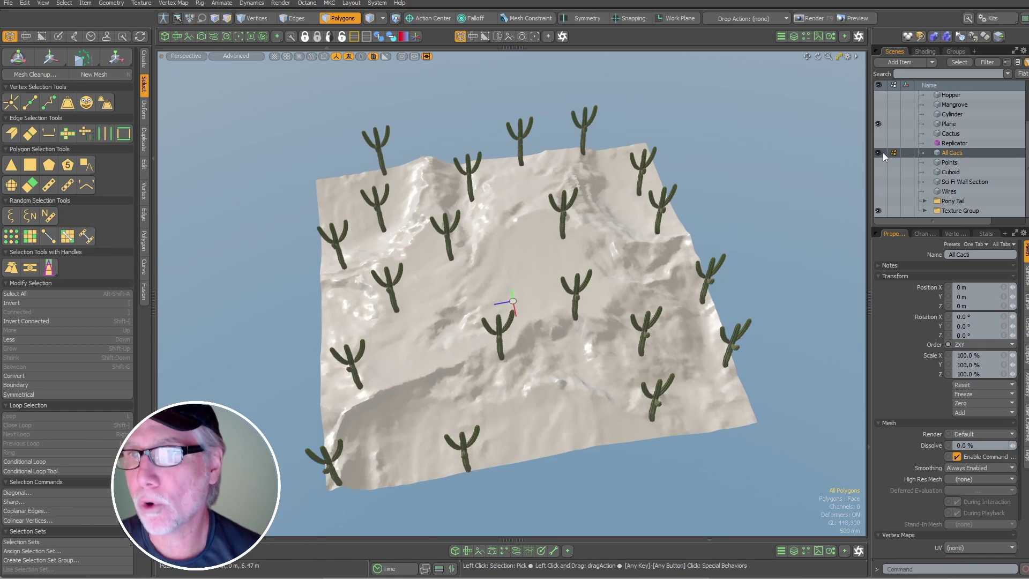
# Hide the All Cacti and Wires meshes so that only the terrain plane is displayed.
pyautogui.click(893, 191)
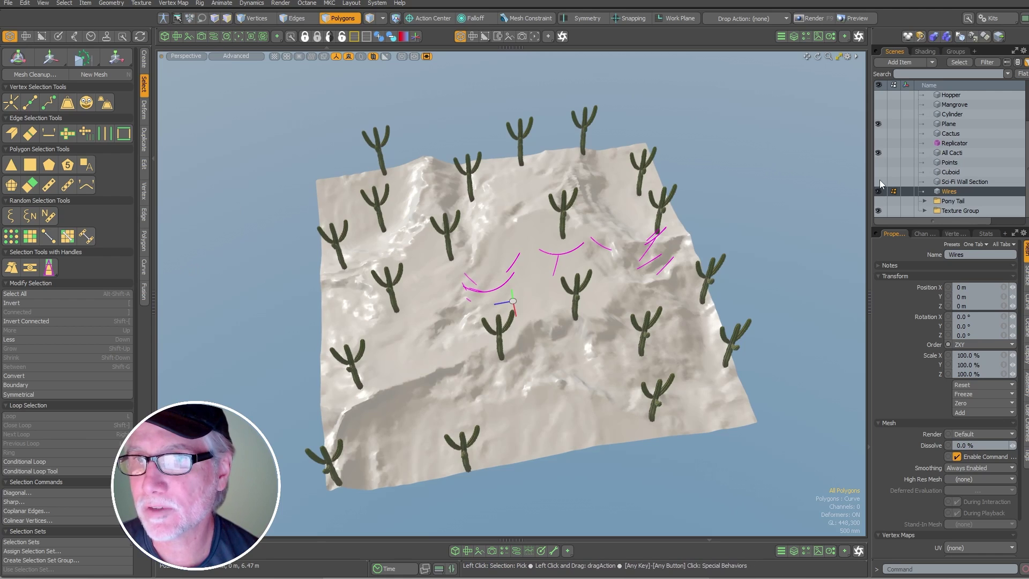
pyautogui.click(878, 181)
pyautogui.click(878, 152)
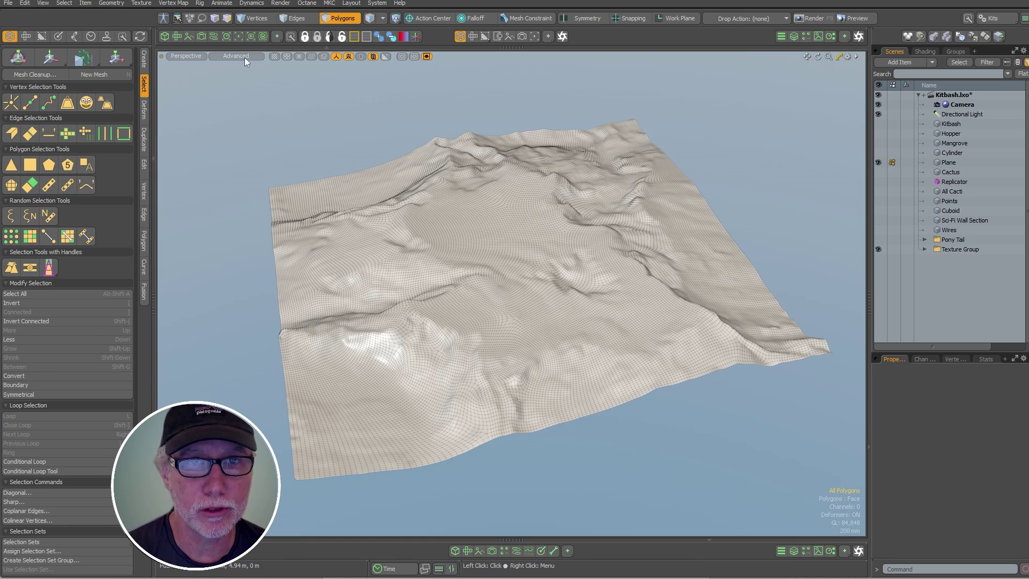
# Select a ring of vertices on the terrain plane with Select by Distance, minimum about 1.54 m and maximum about 2.79 m.
pyautogui.click(256, 18)
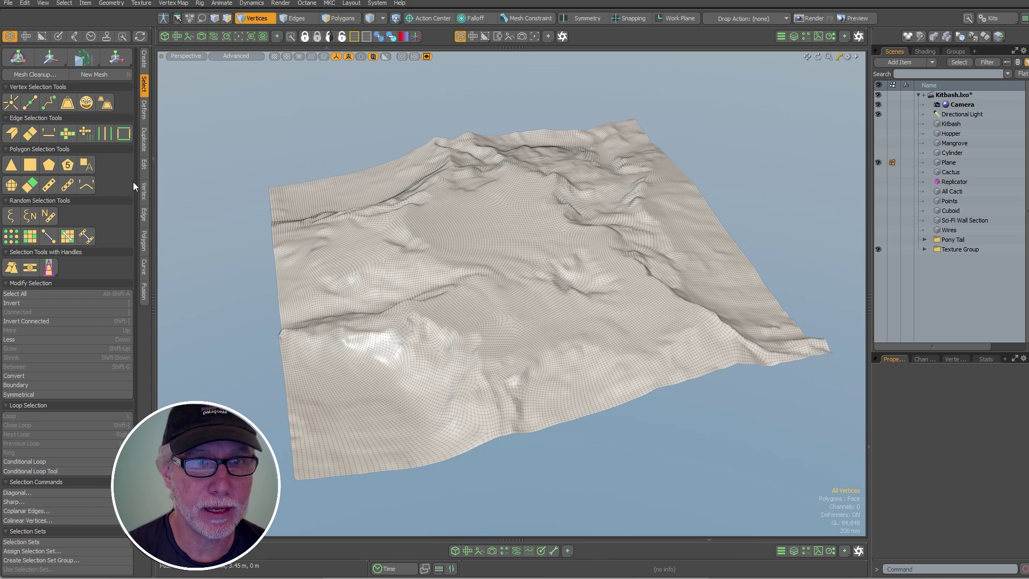
pyautogui.click(10, 267)
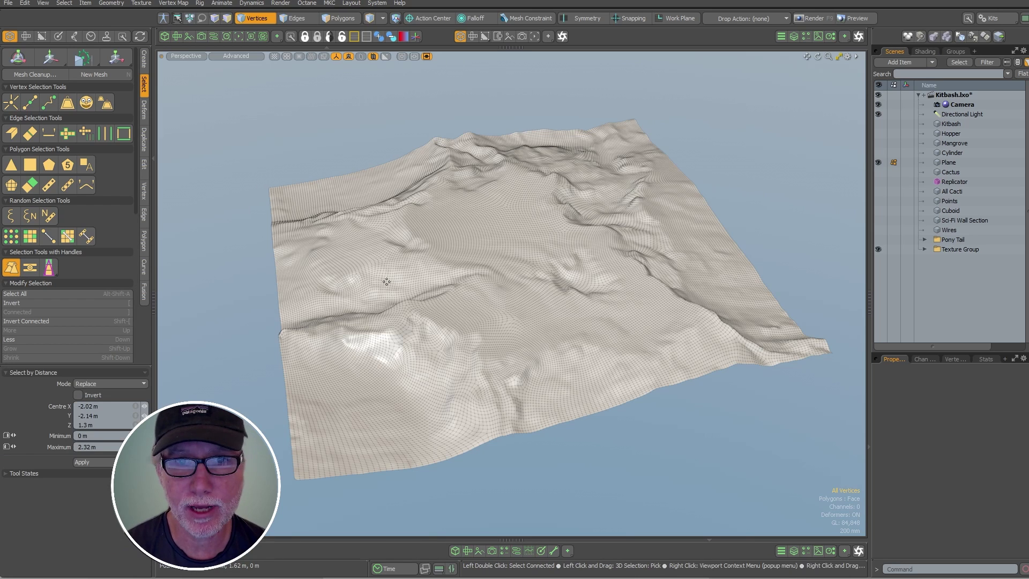
pyautogui.moveTo(393, 282); pyautogui.dragTo(498, 255)
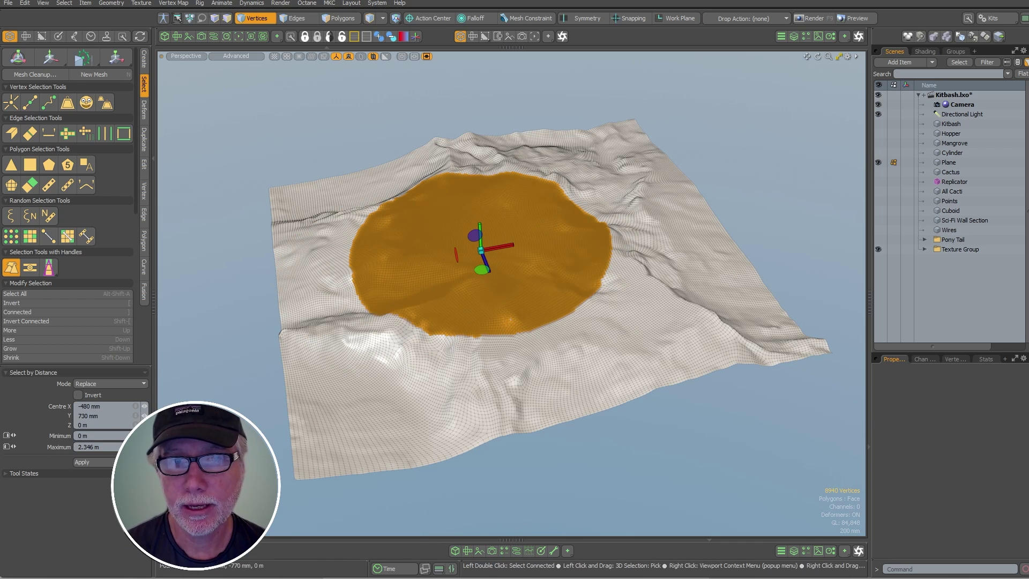
pyautogui.moveTo(461, 255); pyautogui.dragTo(581, 315)
pyautogui.moveTo(494, 271); pyautogui.dragTo(495, 207)
pyautogui.moveTo(497, 285)
pyautogui.mouseDown()
pyautogui.moveTo(536, 292)
pyautogui.moveTo(524, 310)
pyautogui.moveTo(523, 290)
pyautogui.mouseUp()
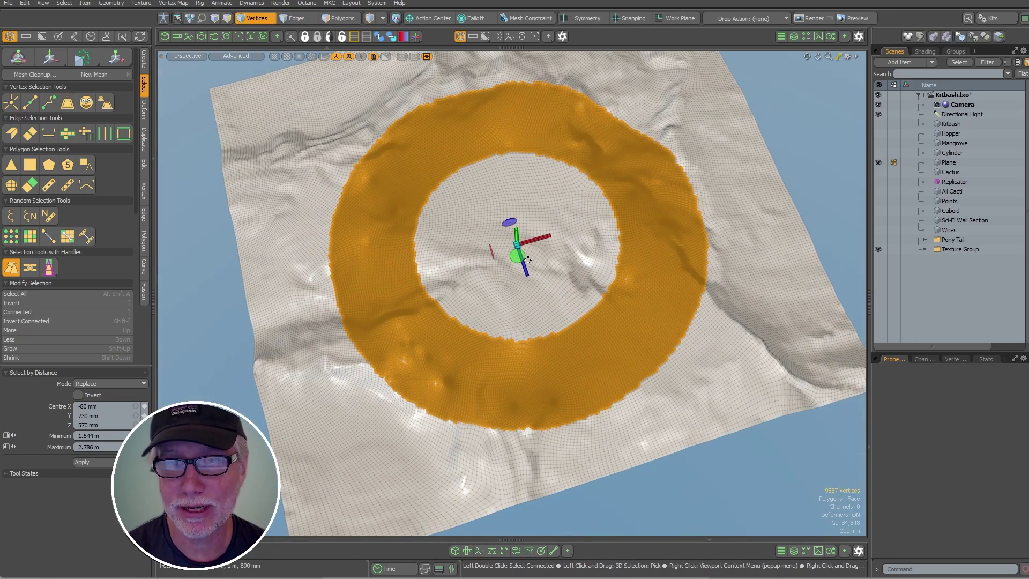
pyautogui.keyDown('alt'); pyautogui.moveTo(527, 260); pyautogui.dragTo(612, 267); pyautogui.keyUp('alt')
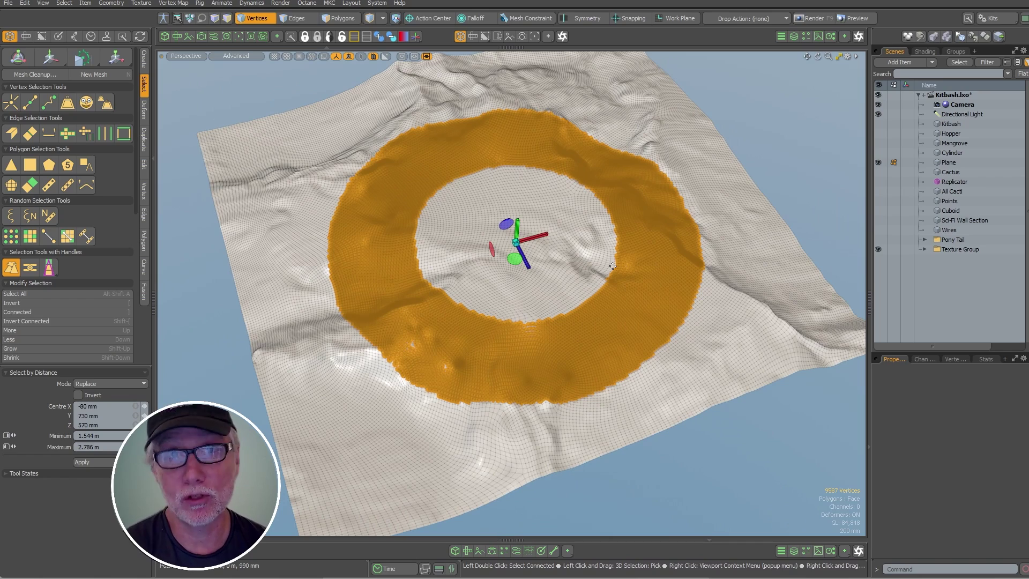
# Switch the viewport to vertex map shading and create a weight map named Weight with an initial value of 1.0.
pyautogui.hotkey('ctrl', 'Tab')
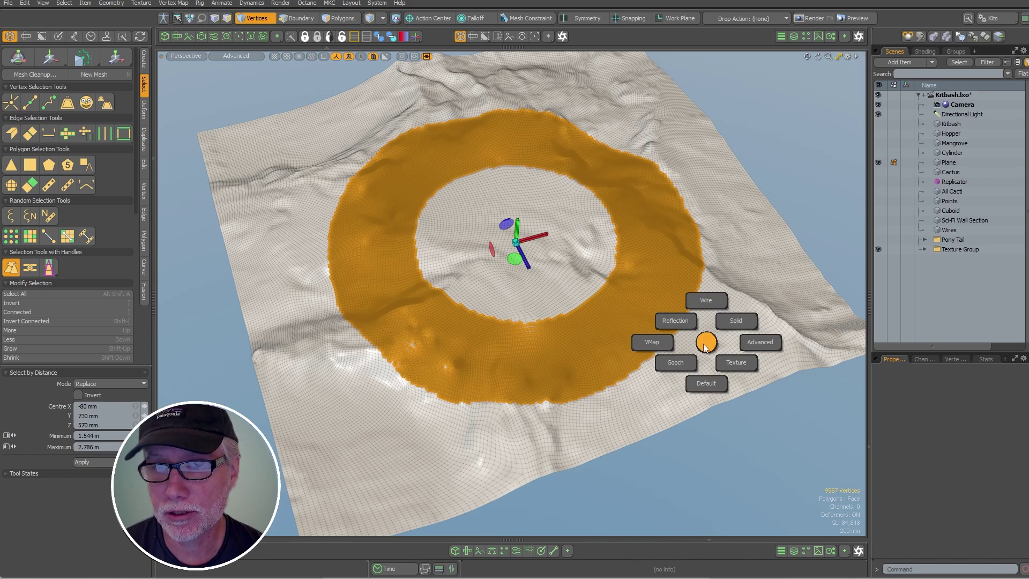
pyautogui.click(651, 341)
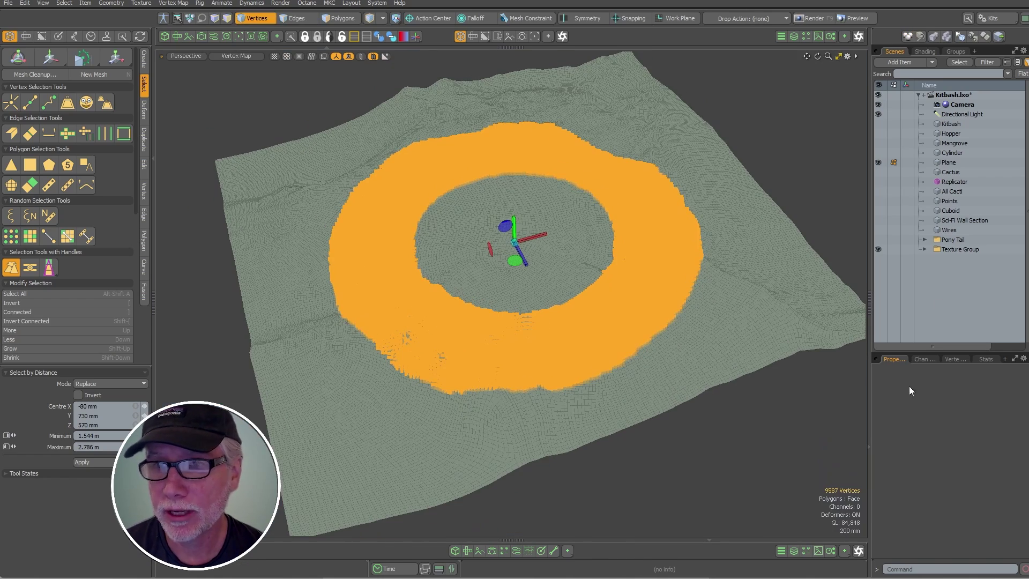
pyautogui.click(955, 359)
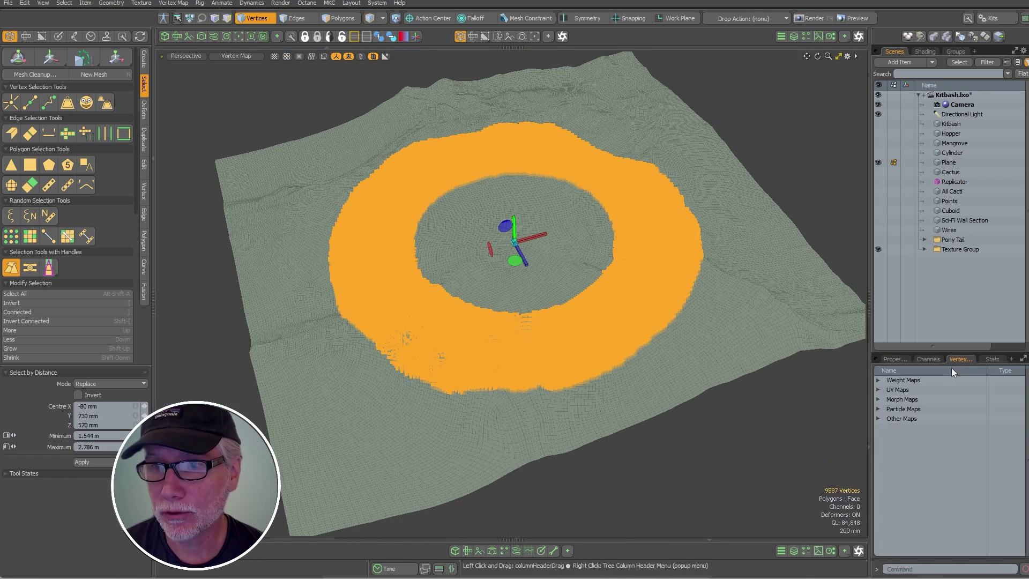
pyautogui.click(879, 380)
pyautogui.click(906, 409)
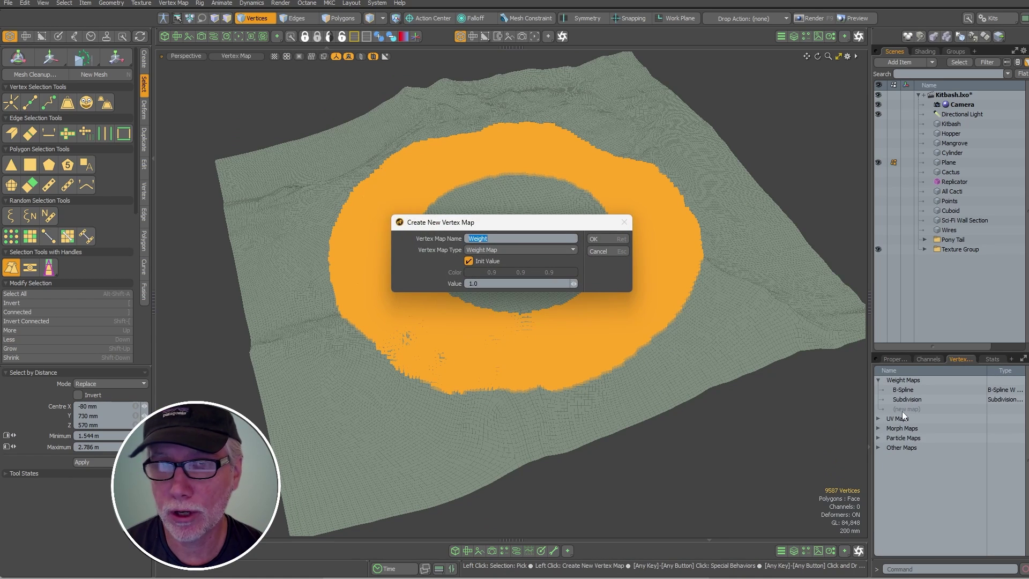
pyautogui.click(618, 237)
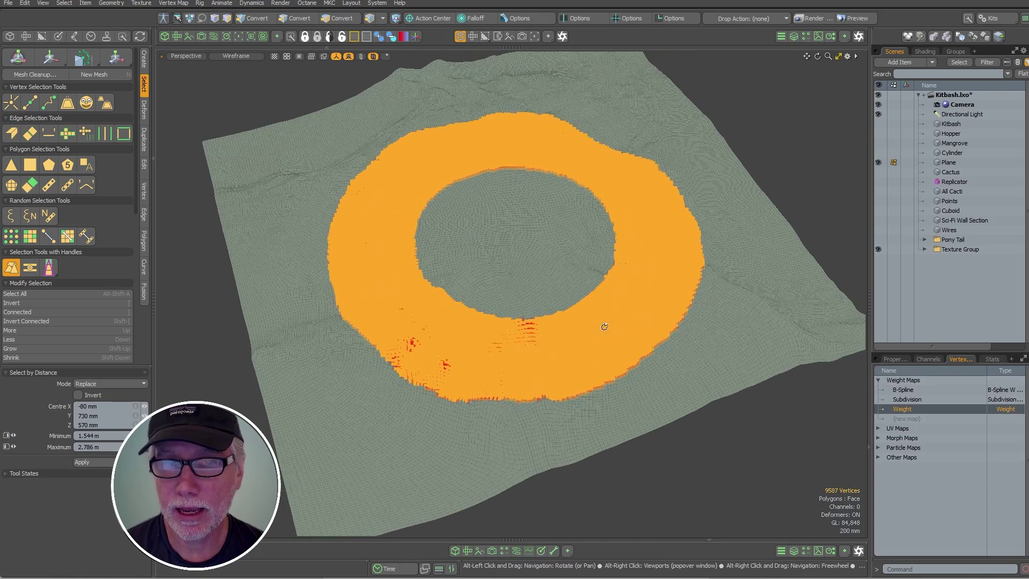
# Clear the Weight map's values and deselect the terrain vertices.
pyautogui.rightClick(902, 410)
pyautogui.click(898, 469)
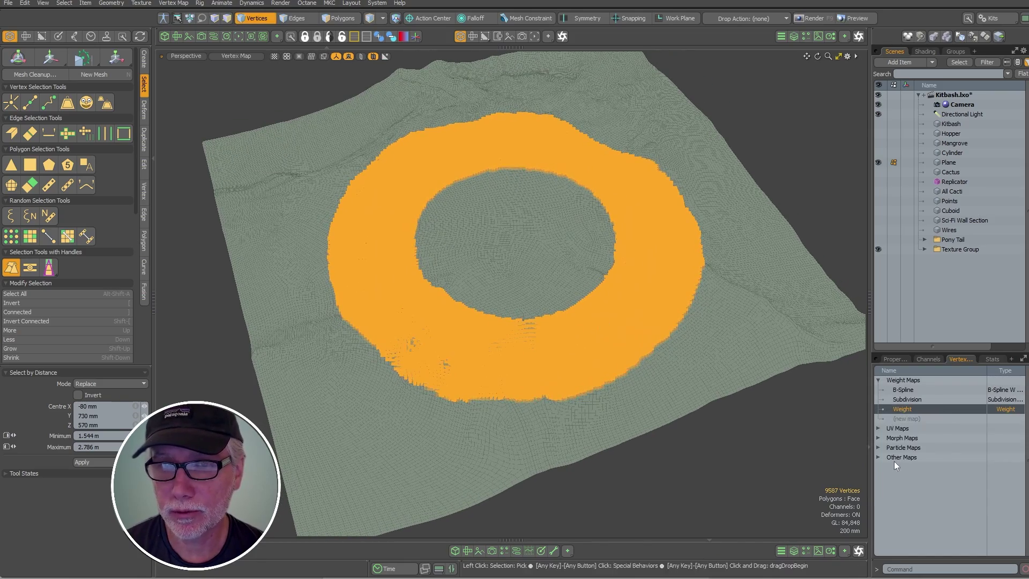
pyautogui.keyDown('alt'); pyautogui.moveTo(586, 382); pyautogui.dragTo(630, 407); pyautogui.keyUp('alt')
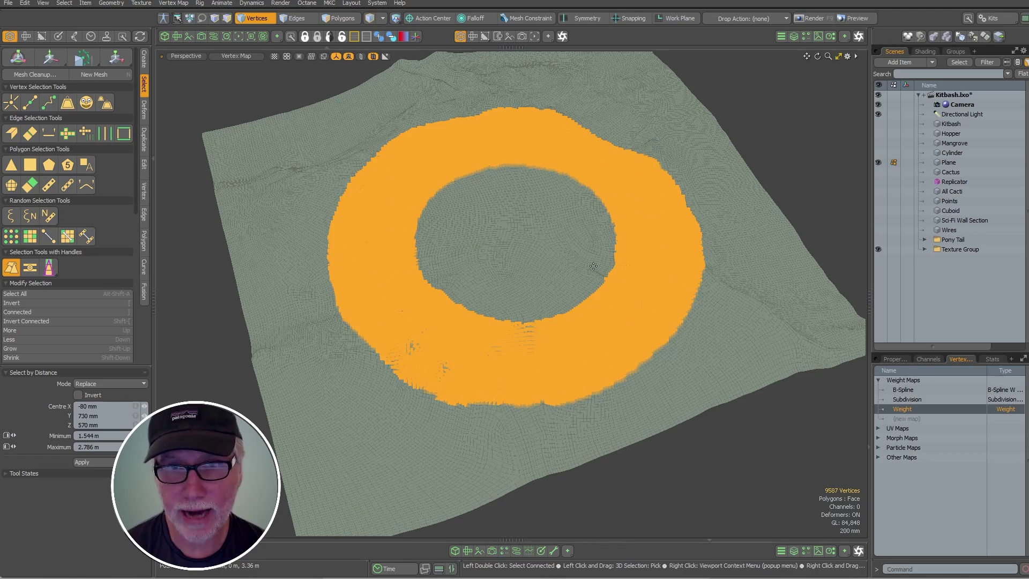
pyautogui.keyDown('alt'); pyautogui.moveTo(521, 249); pyautogui.dragTo(646, 136); pyautogui.keyUp('alt')
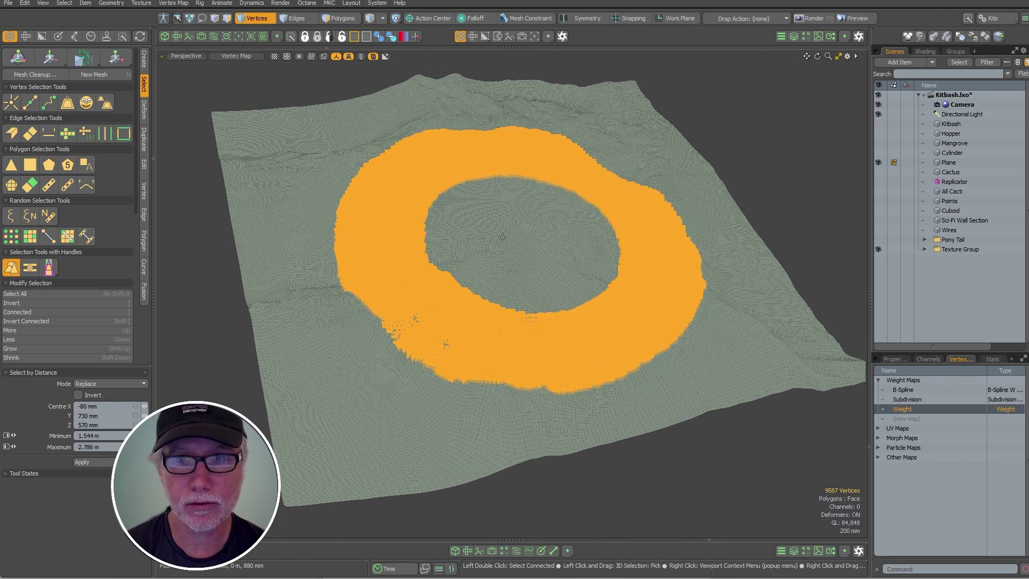
pyautogui.click(715, 101)
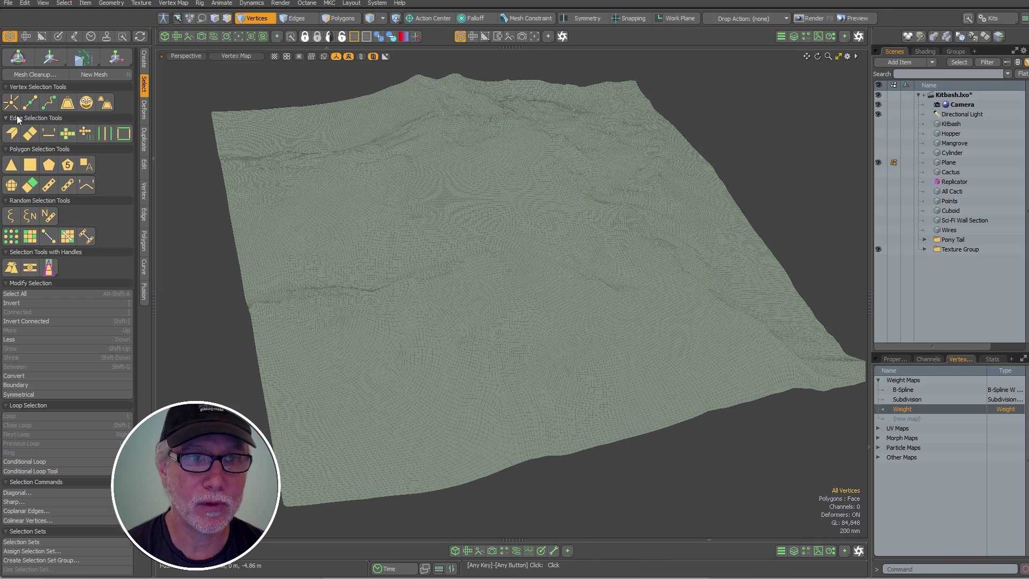
# Select a new vertex ring on the terrain with Select by Distance, minimum about 1.5 m and maximum about 2.7 m.
pyautogui.click(16, 266)
pyautogui.click(432, 292)
pyautogui.keyDown('alt'); pyautogui.moveTo(455, 280); pyautogui.dragTo(526, 288); pyautogui.keyUp('alt')
pyautogui.moveTo(561, 231)
pyautogui.mouseDown()
pyautogui.moveTo(583, 229)
pyautogui.moveTo(511, 228)
pyautogui.moveTo(557, 227)
pyautogui.mouseUp()
pyautogui.moveTo(628, 213)
pyautogui.mouseDown(button='right')
pyautogui.moveTo(669, 213)
pyautogui.moveTo(613, 215)
pyautogui.moveTo(670, 215)
pyautogui.moveTo(622, 215)
pyautogui.mouseUp(button='right')
pyautogui.keyDown('alt'); pyautogui.moveTo(512, 346); pyautogui.dragTo(563, 249); pyautogui.keyUp('alt')
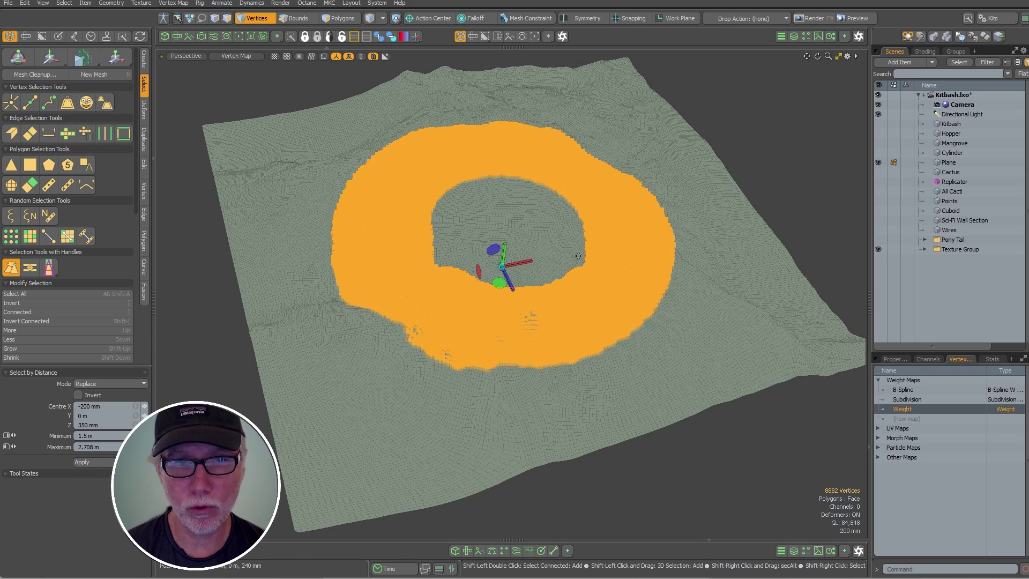
# Apply a 100% vertex map weight through a Noise falloff to the selected terrain ring, leaving the tool and clearing the vertex selection.
pyautogui.hotkey('shift', 'w')
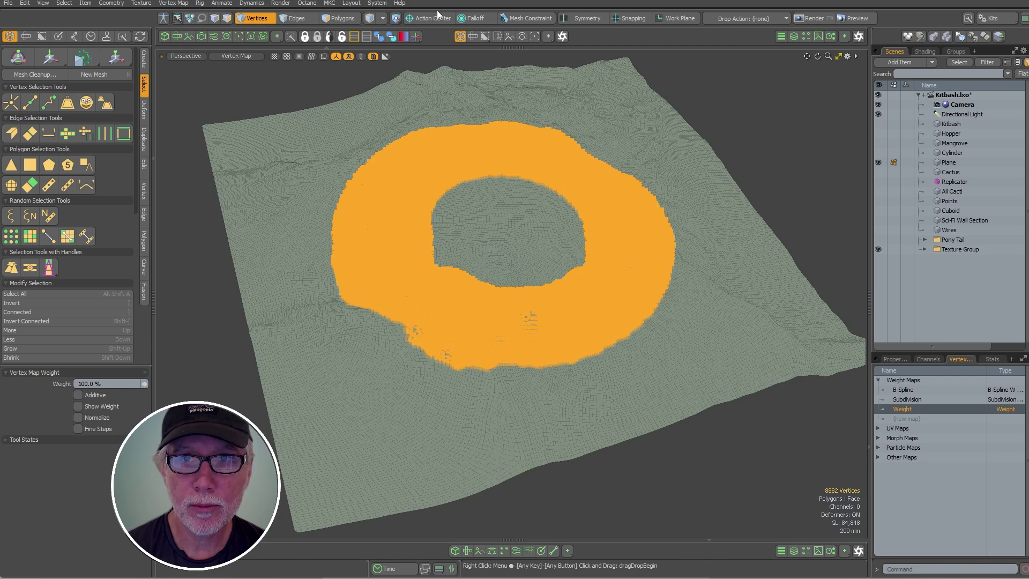
pyautogui.click(476, 20)
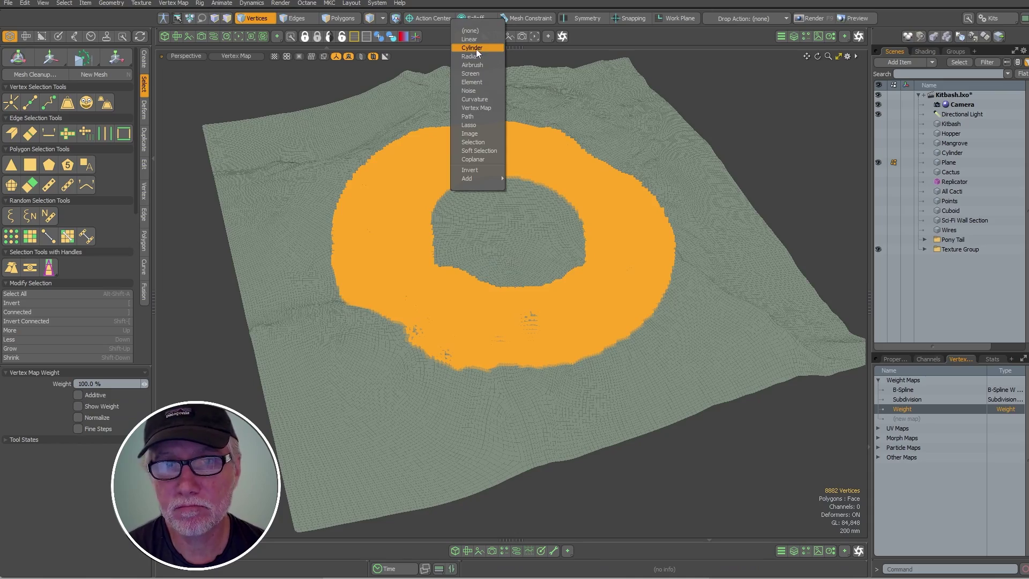
pyautogui.click(475, 90)
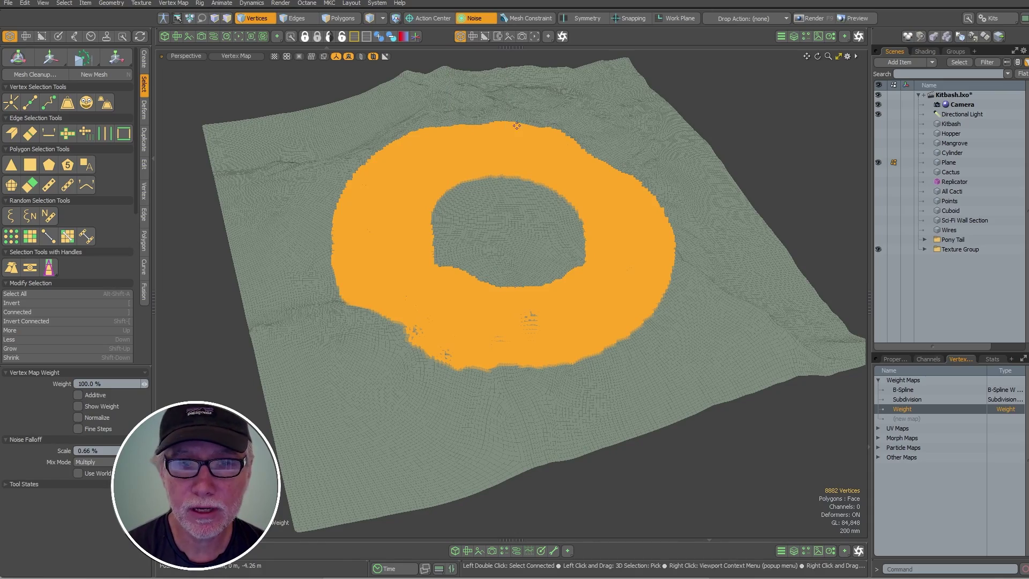
pyautogui.scroll(5, 501, 249)
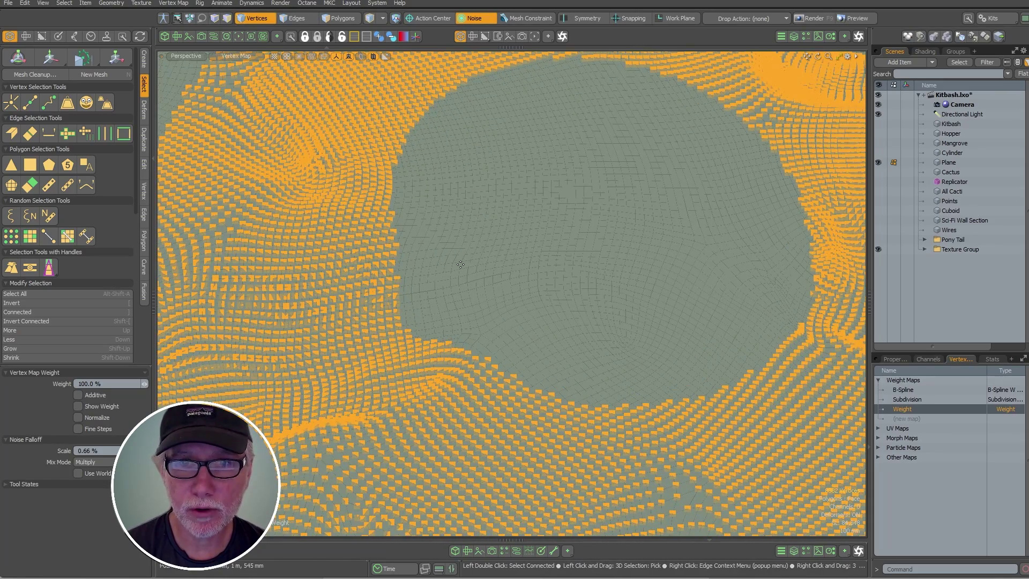
pyautogui.moveTo(463, 264); pyautogui.dragTo(474, 264)
pyautogui.press('space')
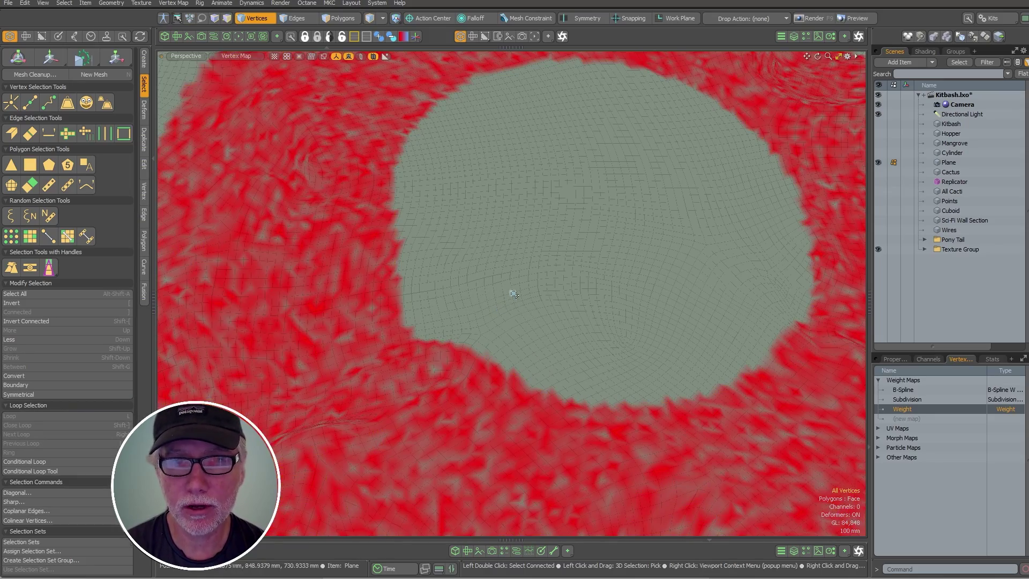
pyautogui.keyDown('ctrl'); pyautogui.keyDown('alt'); pyautogui.moveTo(558, 260); pyautogui.dragTo(568, 343); pyautogui.keyUp('alt'); pyautogui.keyUp('ctrl')
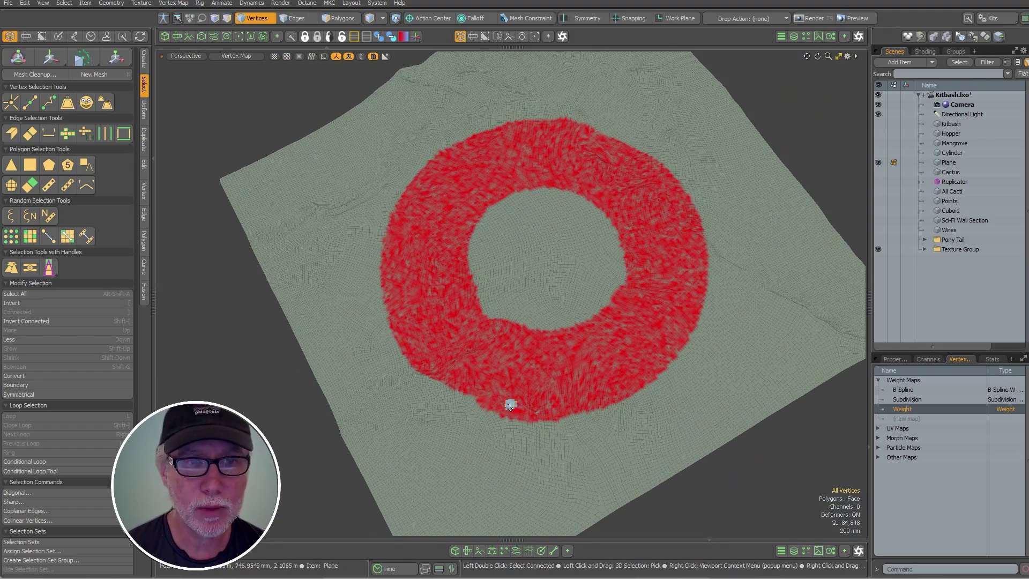
pyautogui.keyDown('alt'); pyautogui.moveTo(509, 406); pyautogui.dragTo(580, 221); pyautogui.keyUp('alt')
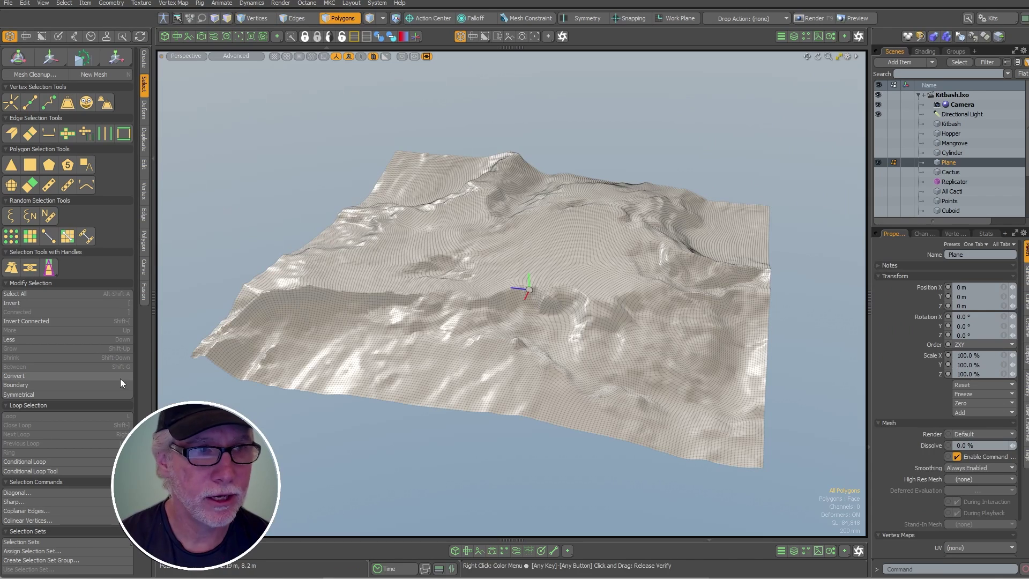
# Select the terrain polygons above a Y centre of 760 mm with the axis-based Select by Distance tool.
pyautogui.click(29, 268)
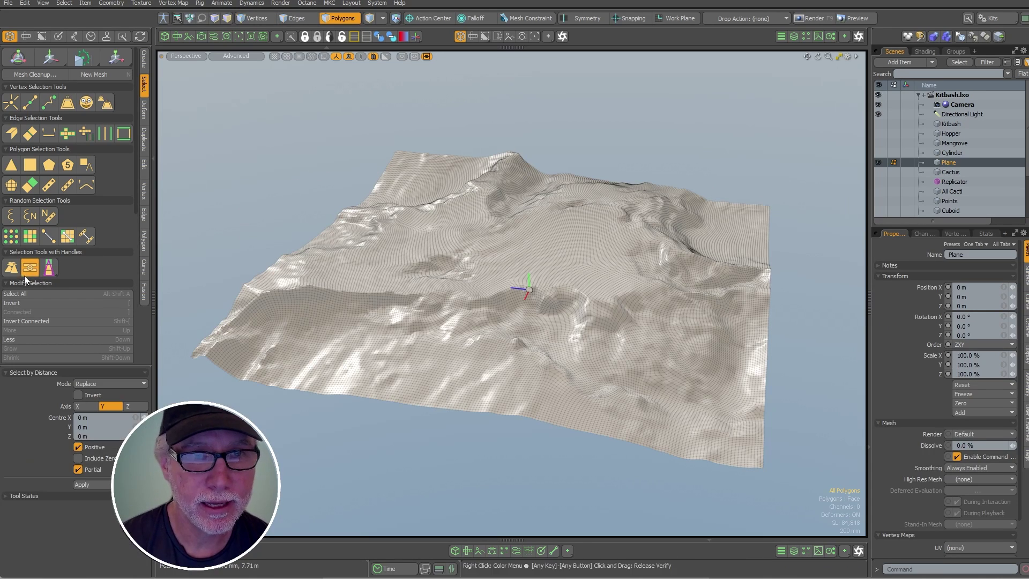
pyautogui.click(392, 273)
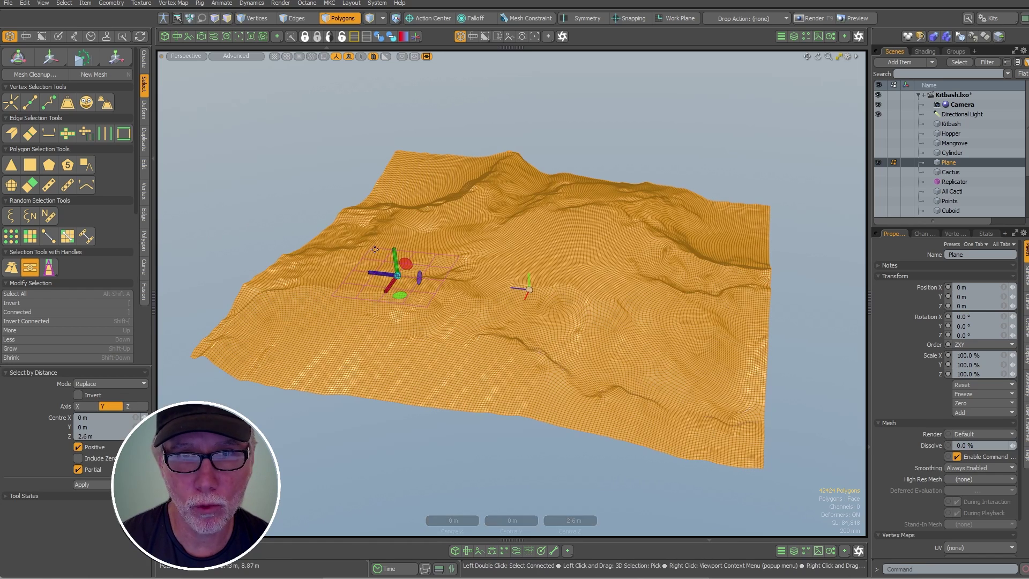
pyautogui.moveTo(396, 252); pyautogui.dragTo(389, 213)
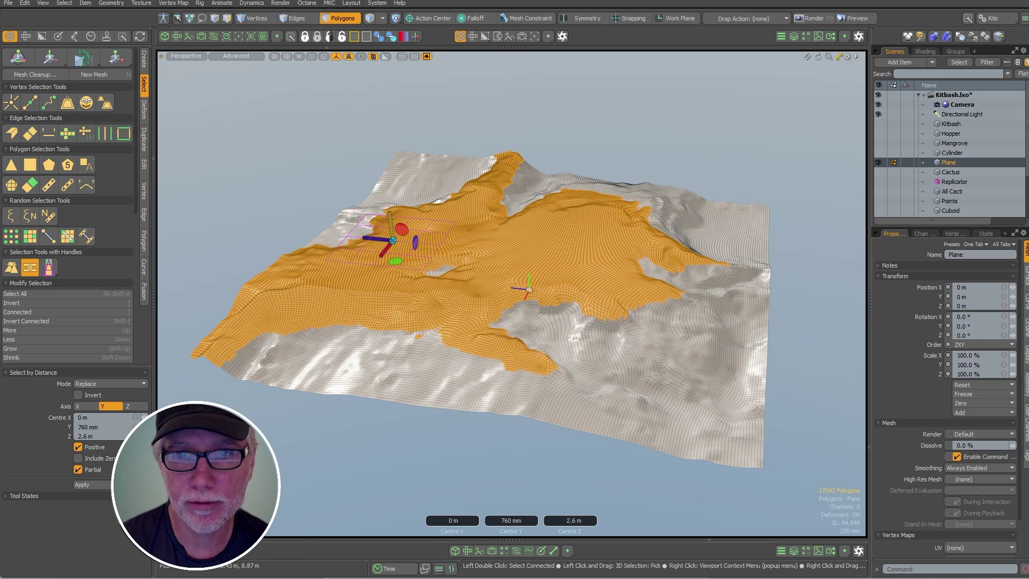
# Switch the distance selection to the X and then the Z axis, move its centre to Z 1.32 m, and clear the selection.
pyautogui.click(93, 407)
pyautogui.click(140, 407)
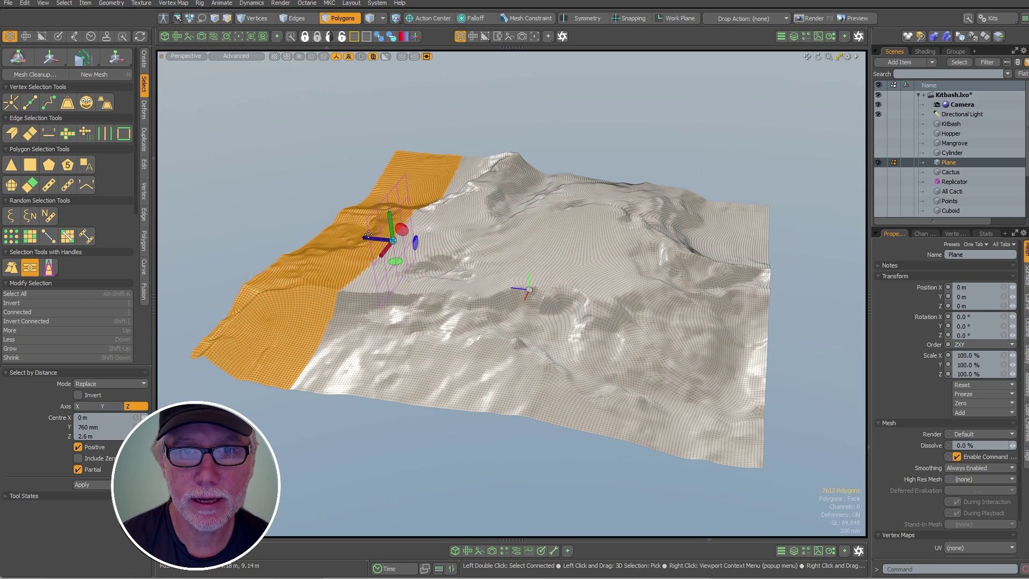
pyautogui.moveTo(368, 234); pyautogui.dragTo(430, 256)
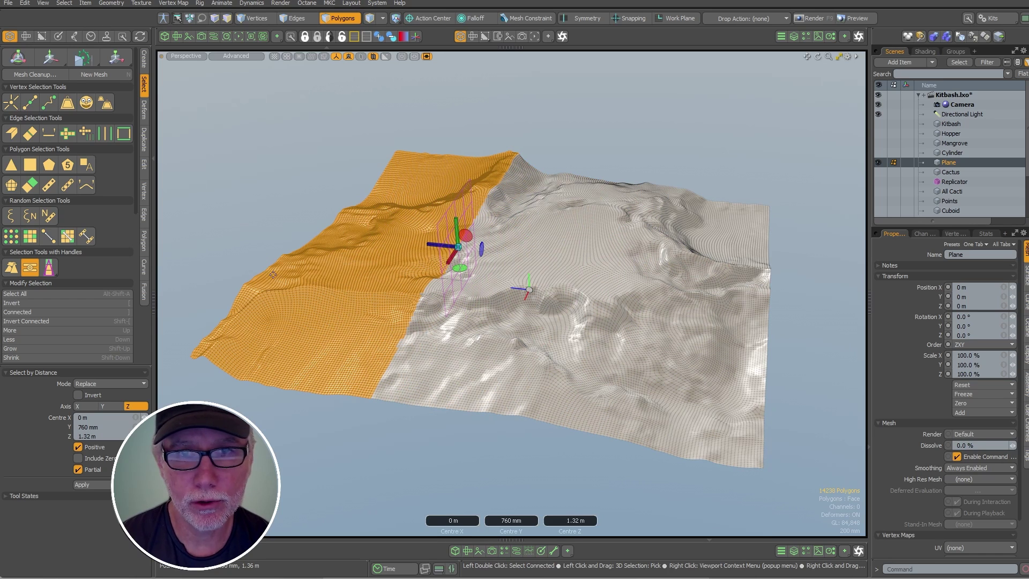
pyautogui.click(118, 254)
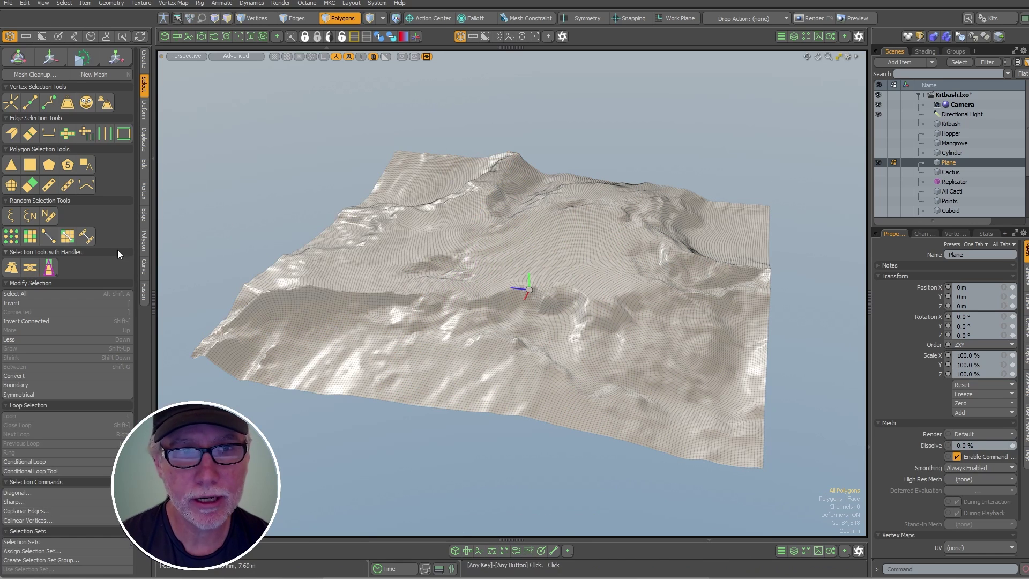
# Select terrain polygons with Select Falloff - Linear, shorten the falloff towards the middle of the plane, and deselect everything.
pyautogui.click(49, 269)
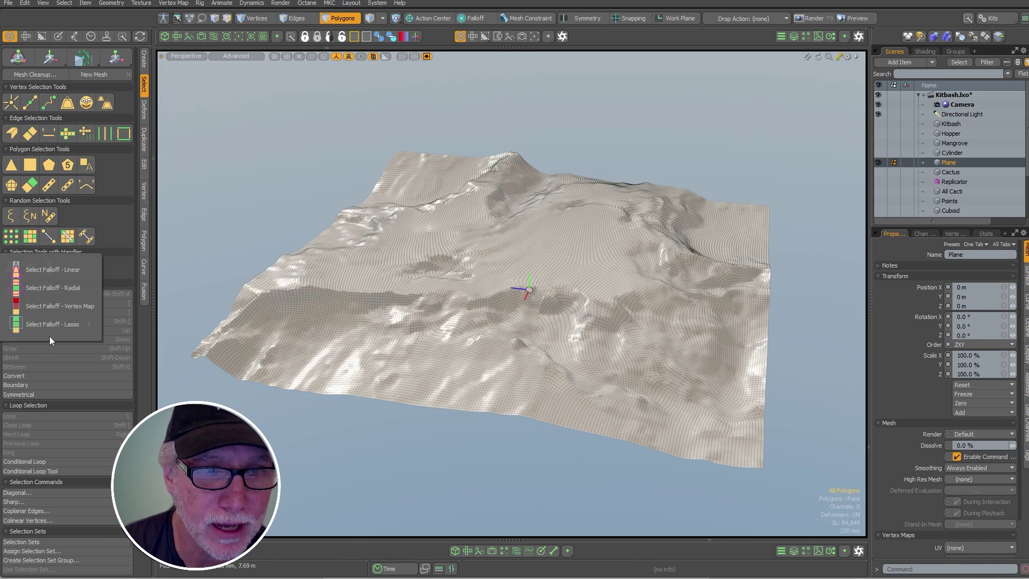
pyautogui.click(59, 271)
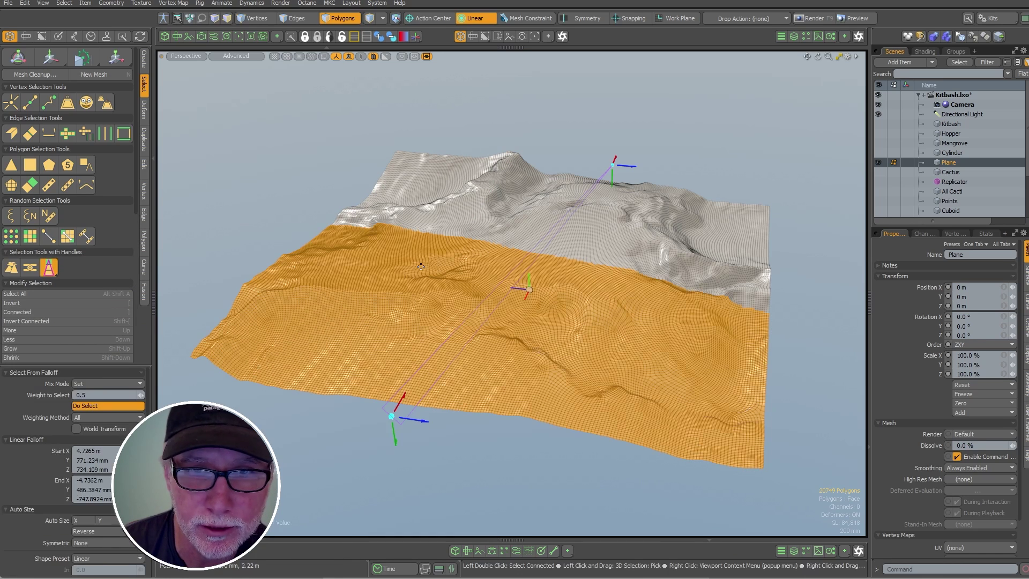
pyautogui.moveTo(615, 158); pyautogui.dragTo(572, 262)
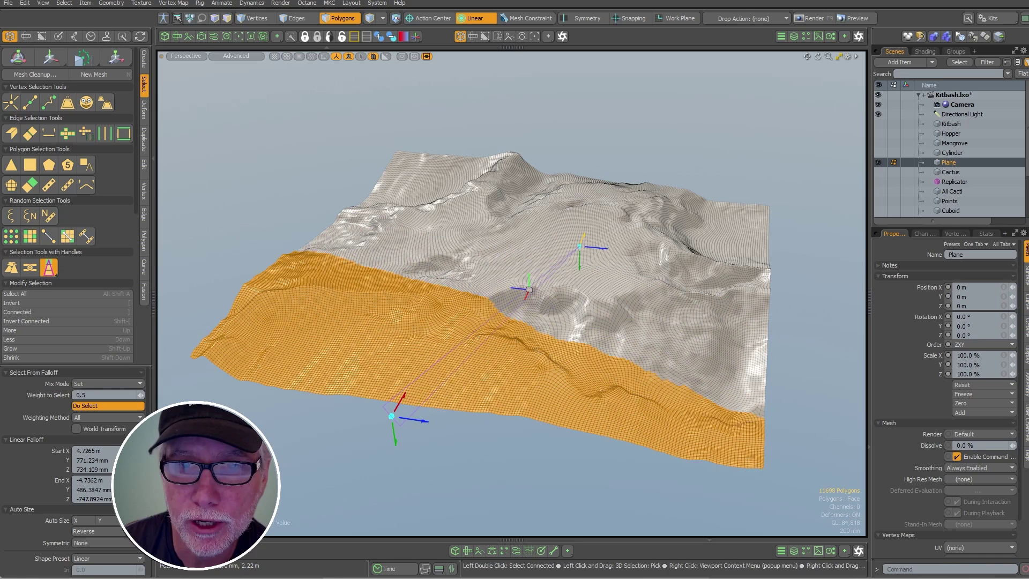
pyautogui.press('space')
pyautogui.click(222, 232)
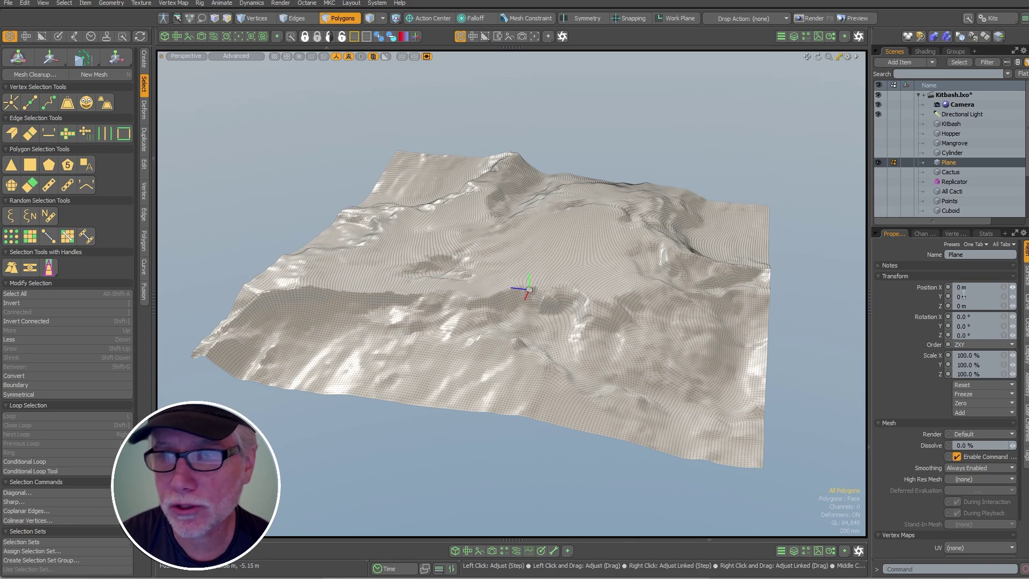
# Show the terrain plane's vertex maps and check which weight maps exist.
pyautogui.click(954, 234)
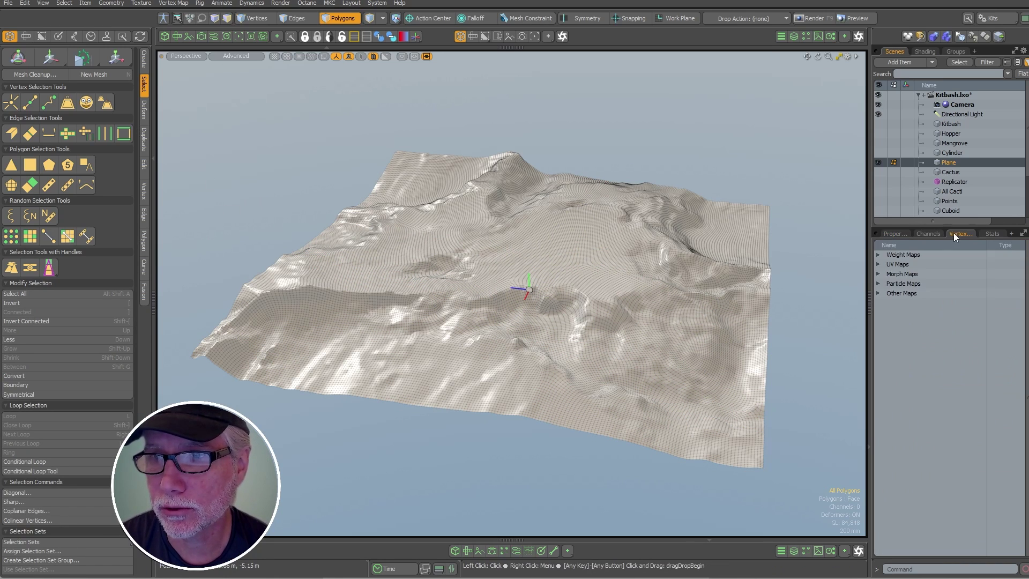
pyautogui.click(878, 256)
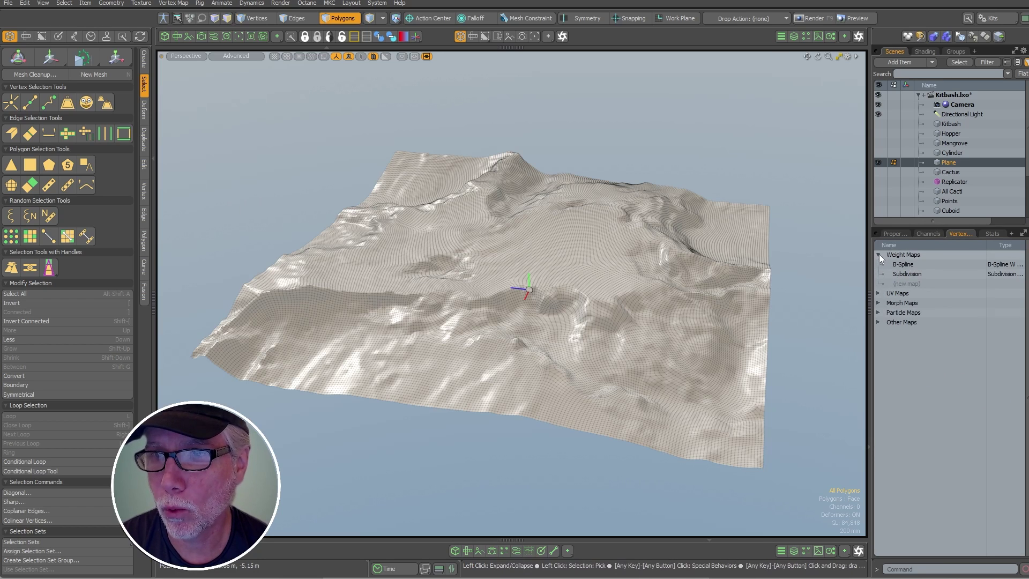
pyautogui.click(878, 254)
# Select a disc of terrain polygons with Select by Distance, centred at X -110 mm, Z 910 mm, with a maximum of about 1.476 m.
pyautogui.keyDown('alt'); pyautogui.moveTo(518, 291); pyautogui.dragTo(510, 324); pyautogui.keyUp('alt')
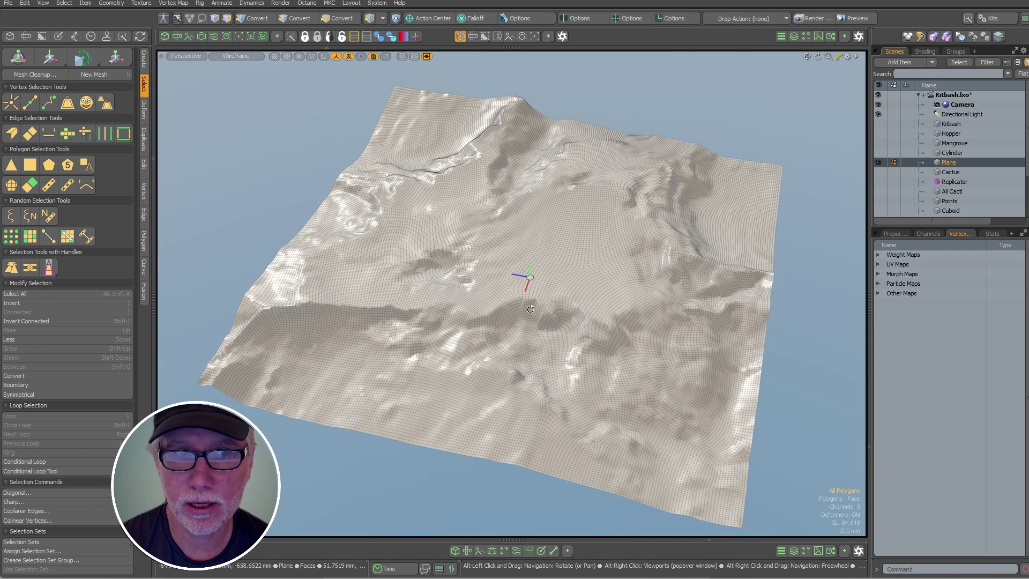
pyautogui.click(18, 269)
pyautogui.click(476, 245)
pyautogui.moveTo(476, 245); pyautogui.dragTo(497, 261)
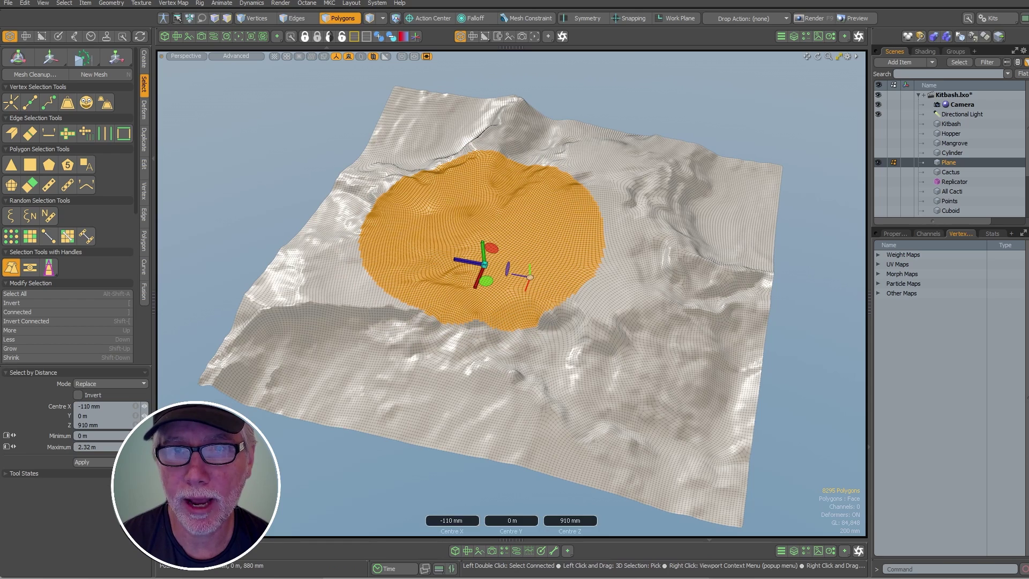
pyautogui.moveTo(635, 210); pyautogui.dragTo(584, 210, button='right')
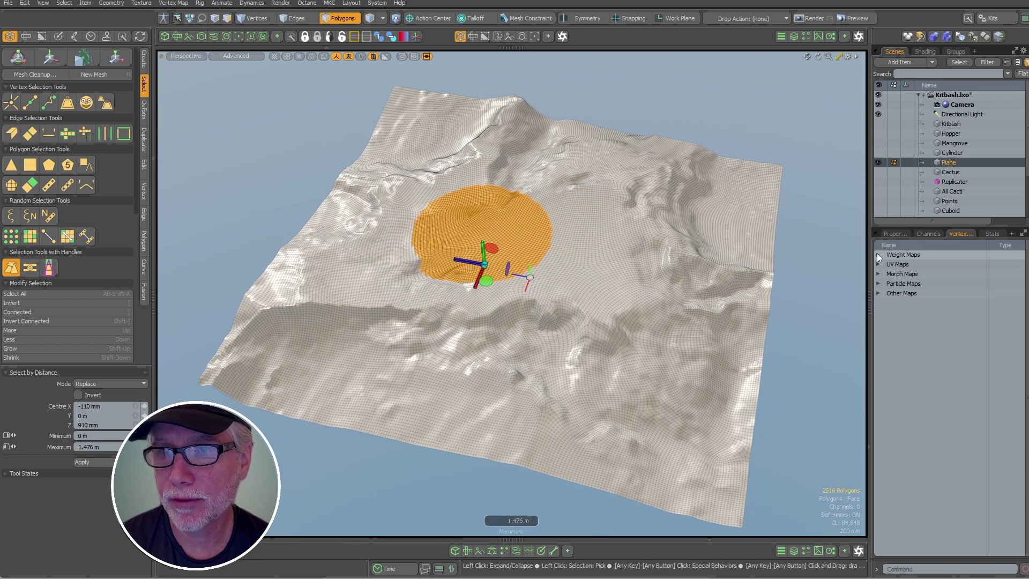
# Create a new weight map named W with an initial value of 1.0.
pyautogui.click(878, 257)
pyautogui.click(907, 284)
pyautogui.write('W')
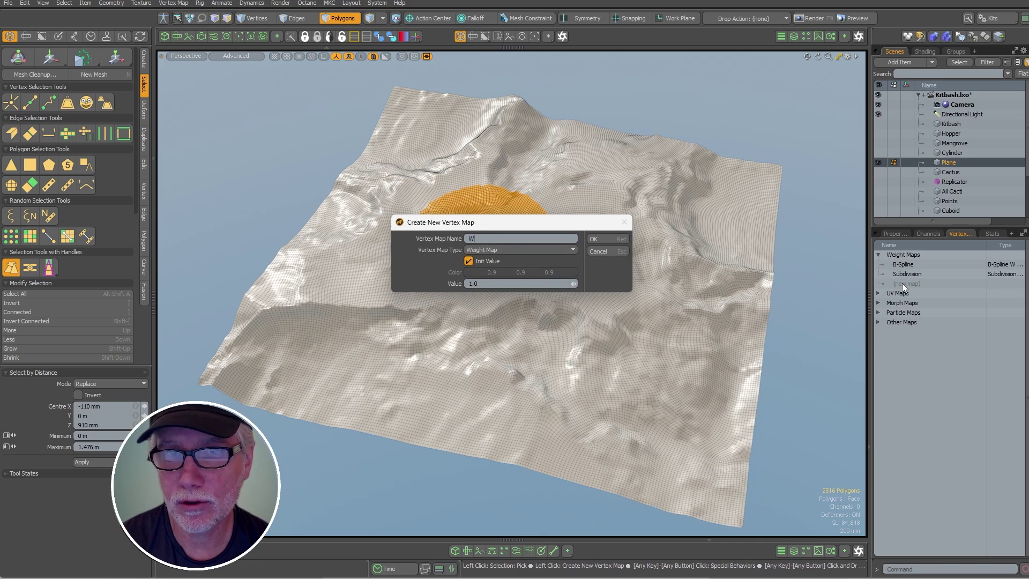
pyautogui.press('Return')
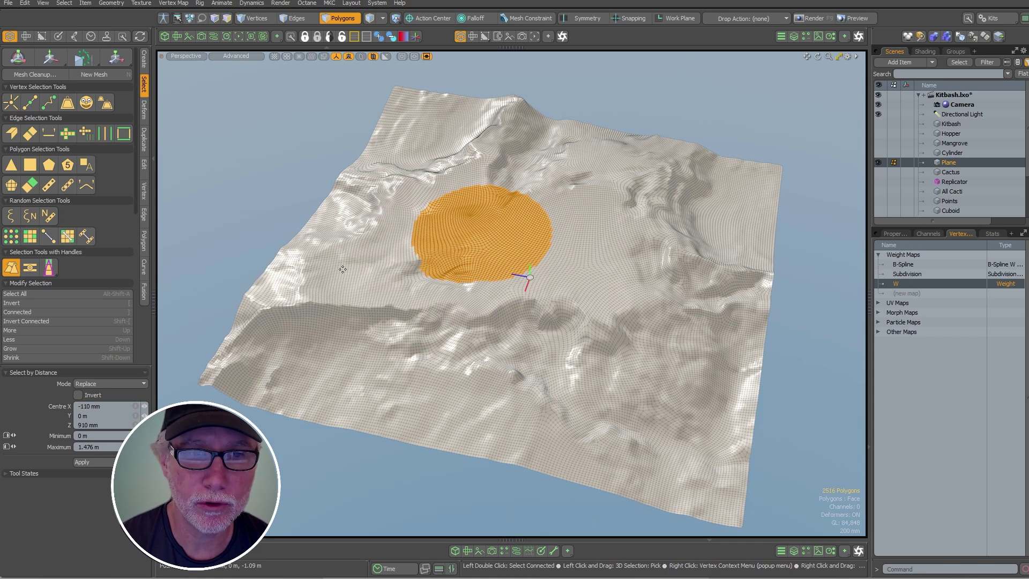
# Apply a 100% vertex map weight to the selected disc through a Soft Selection falloff with a radius of about 1.35 m.
pyautogui.hotkey('shift', 'w')
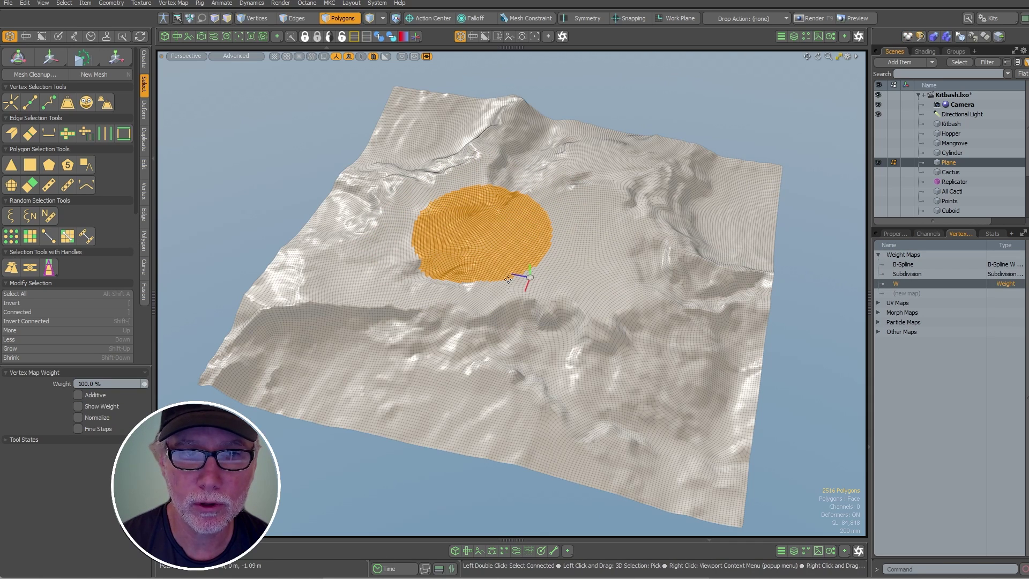
pyautogui.hotkey('ctrl', 'space')
pyautogui.click(523, 344)
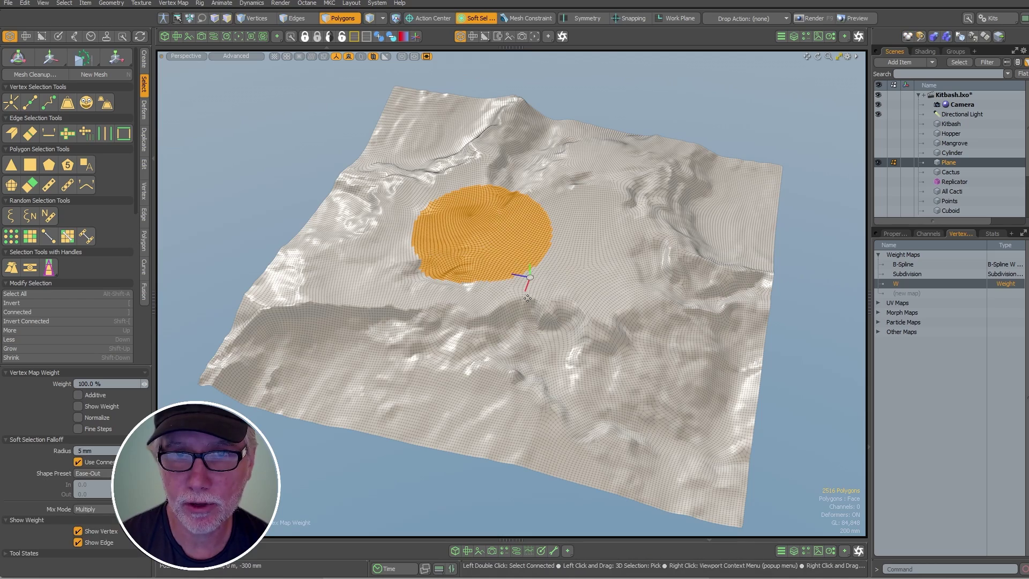
pyautogui.moveTo(527, 297); pyautogui.dragTo(618, 272, button='right')
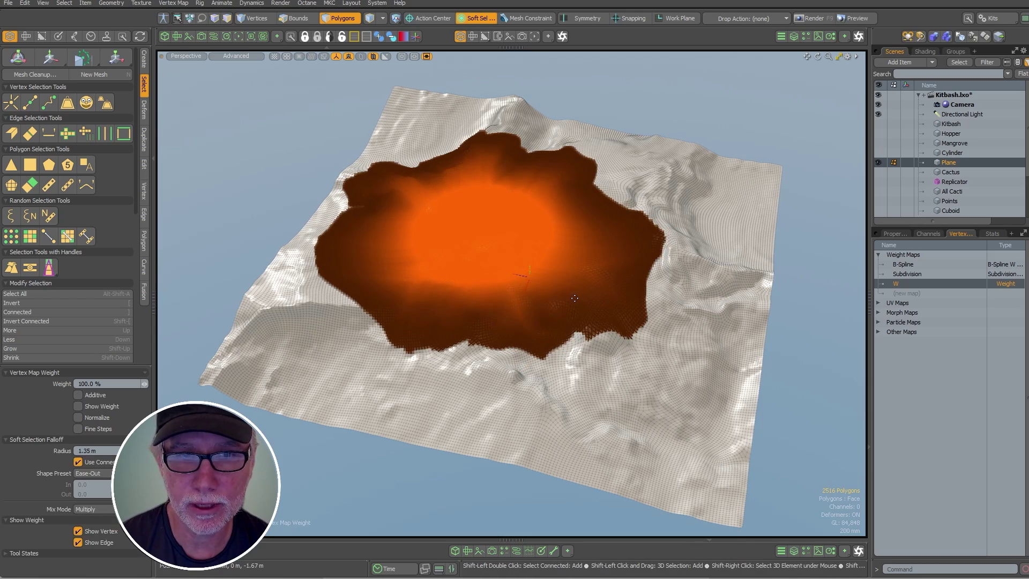
pyautogui.press('space')
# Display the terrain in vertex map shading, clear the falloff and polygon selection, and switch to vertex selection mode.
pyautogui.hotkey('ctrl', '2')
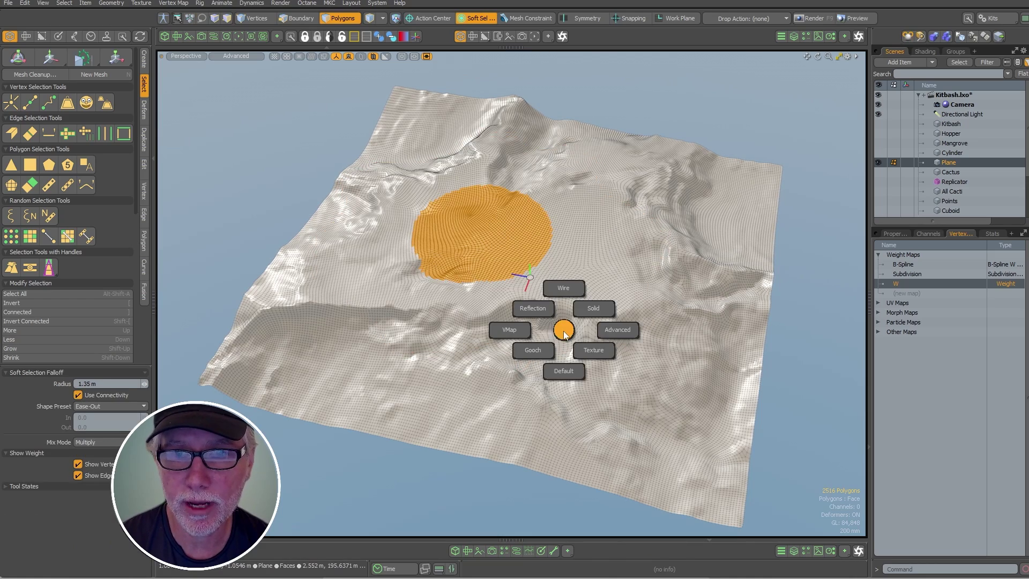
pyautogui.click(517, 329)
pyautogui.press('Escape')
pyautogui.press('1')
pyautogui.scroll(3, 519, 326)
pyautogui.moveTo(428, 262)
pyautogui.keyDown('alt'); pyautogui.keyDown('shift'); pyautogui.mouseDown()
pyautogui.moveTo(492, 314)
pyautogui.moveTo(451, 313)
pyautogui.mouseUp(); pyautogui.keyUp('shift'); pyautogui.keyUp('alt')
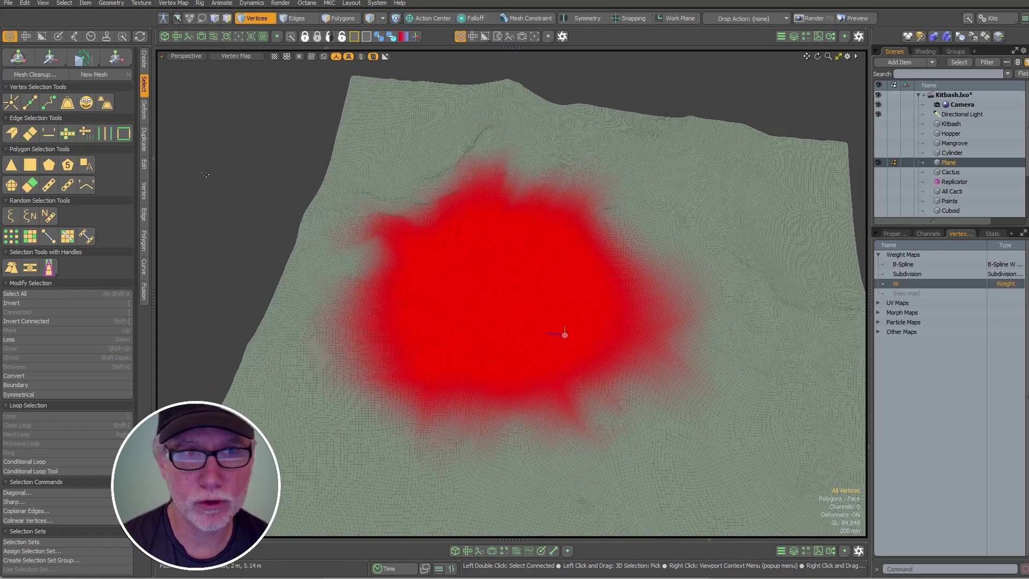
# Select all weighted vertices of the W map in Replace mode, and clear the selection.
pyautogui.click(84, 105)
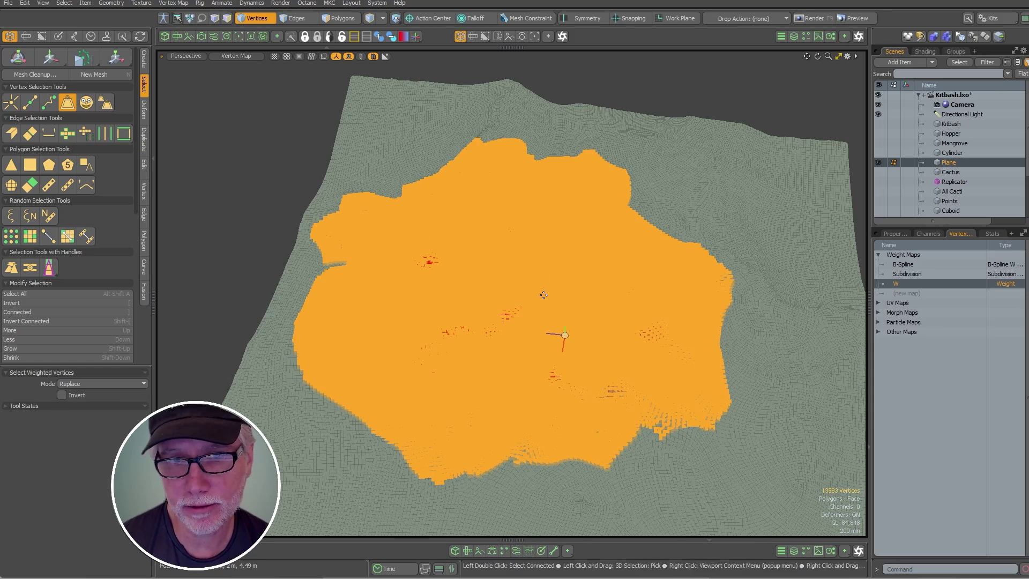
pyautogui.moveTo(543, 294)
pyautogui.keyDown('alt'); pyautogui.mouseDown()
pyautogui.moveTo(765, 154)
pyautogui.moveTo(320, 518)
pyautogui.moveTo(558, 203)
pyautogui.mouseUp(); pyautogui.keyUp('alt')
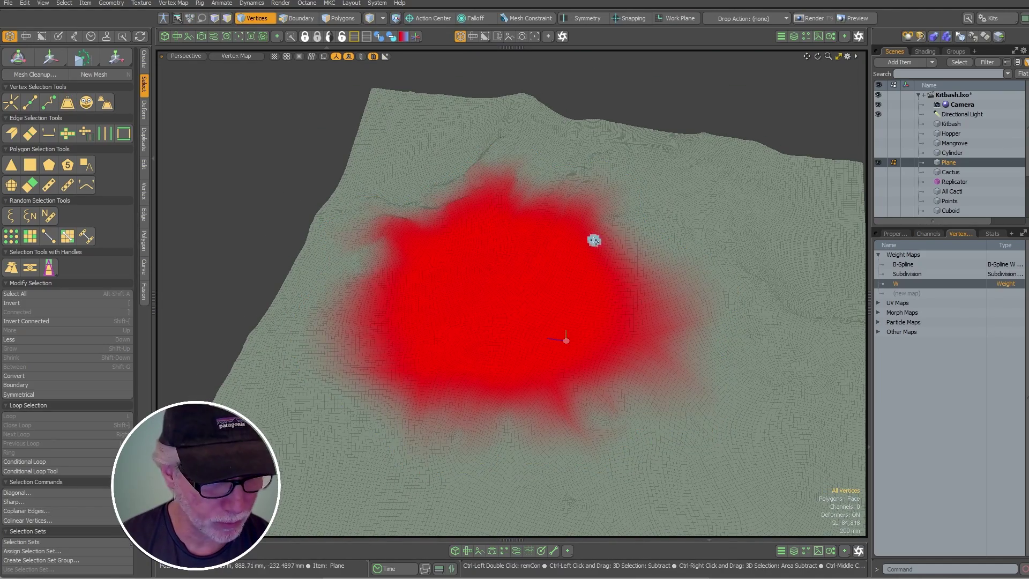
# Create a sphere in a new mesh item with the terrain plane hidden.
pyautogui.press('n')
pyautogui.click(877, 171)
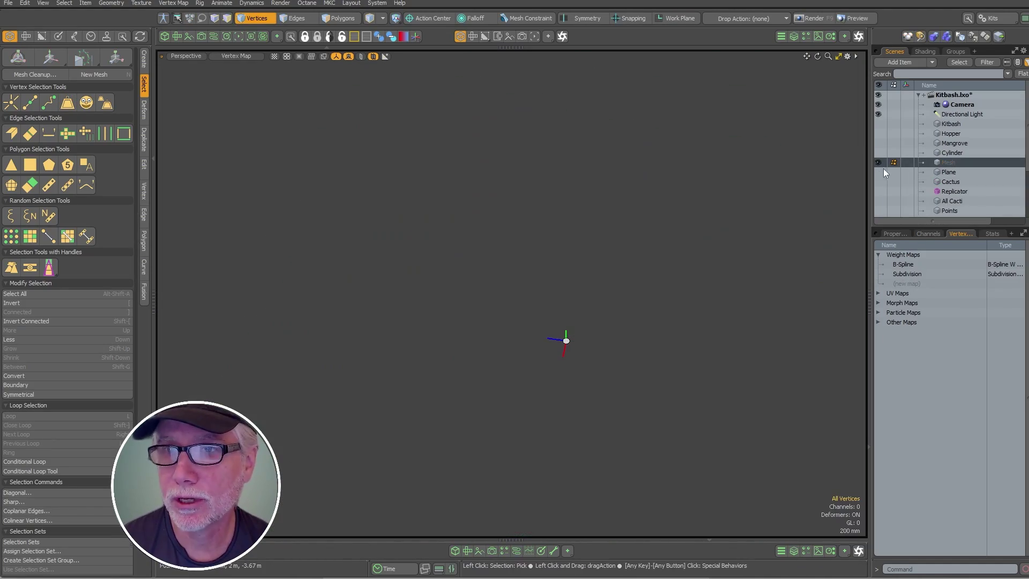
pyautogui.click(143, 63)
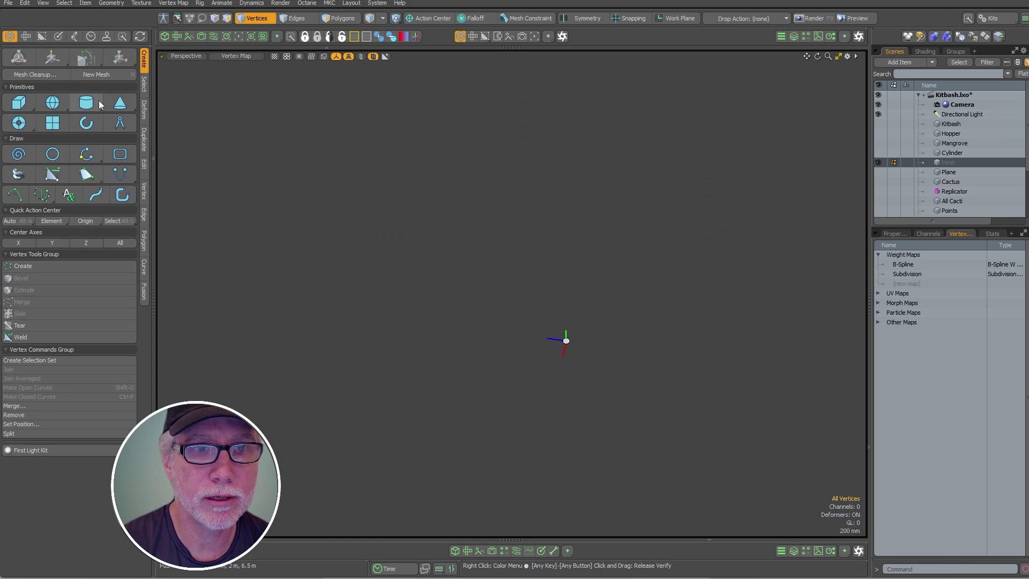
pyautogui.click(52, 103)
pyautogui.press('a')
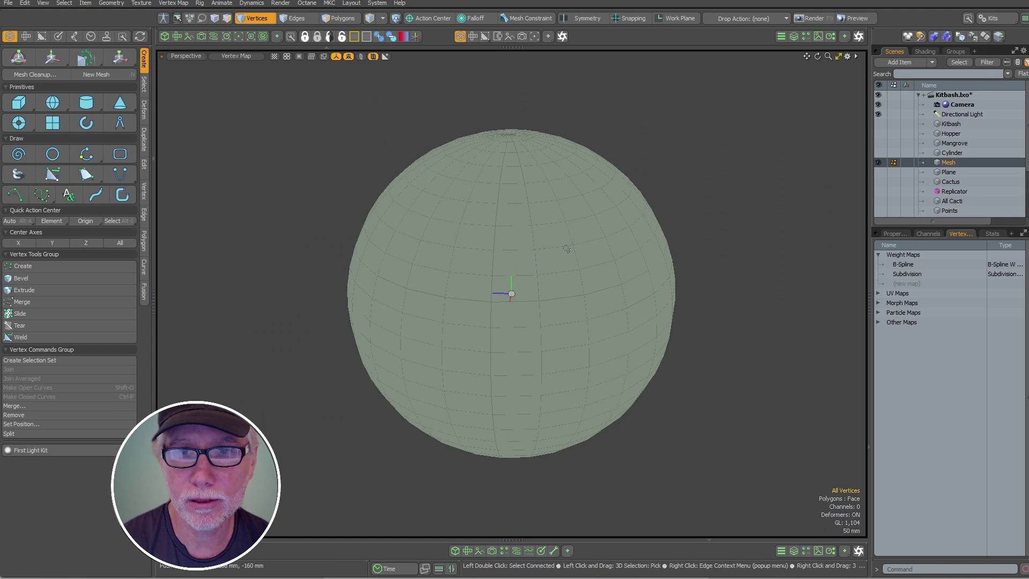
# Set the viewport shading to Advanced and create a relative morph map named Morph for the sphere.
pyautogui.hotkey('ctrl', '2')
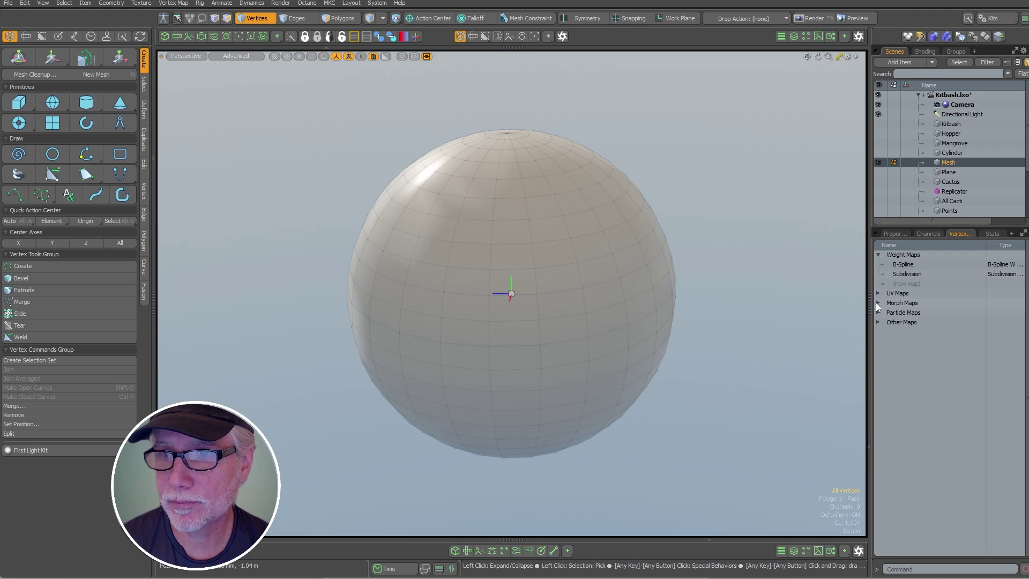
pyautogui.click(877, 303)
pyautogui.click(905, 312)
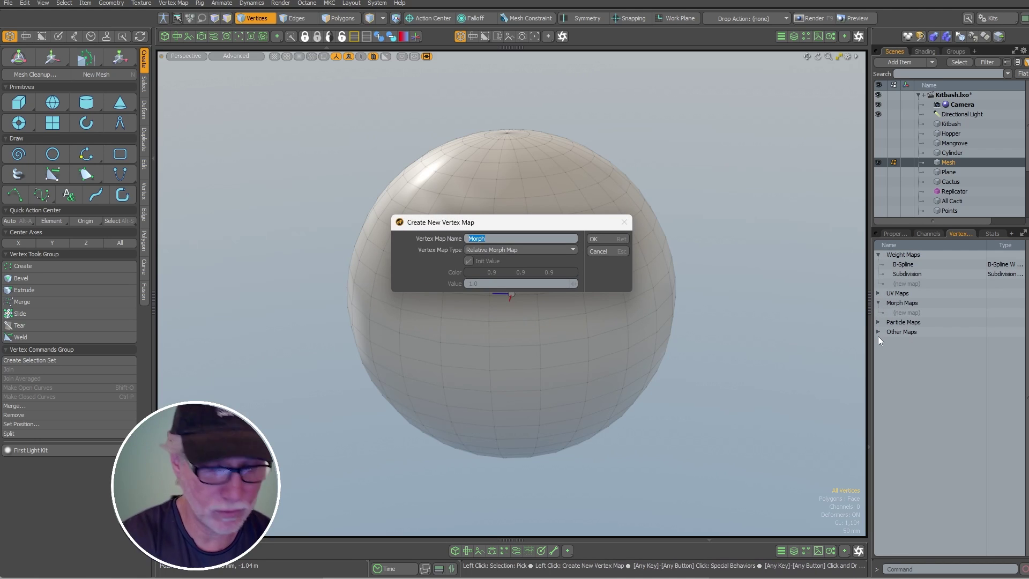
pyautogui.press('Return')
pyautogui.press('r')
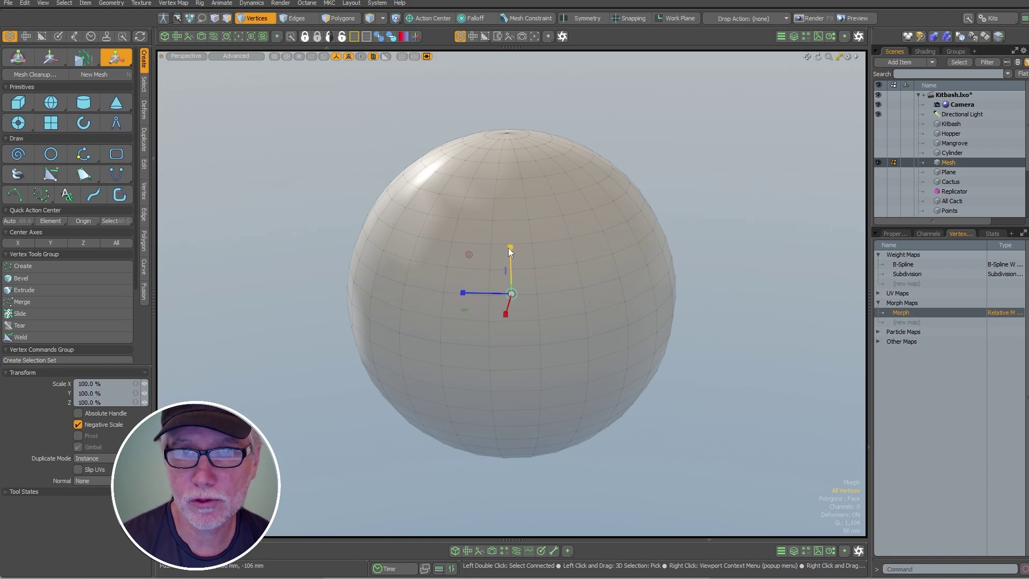
pyautogui.moveTo(508, 248); pyautogui.dragTo(512, 286)
pyautogui.hotkey('ctrl', 'z')
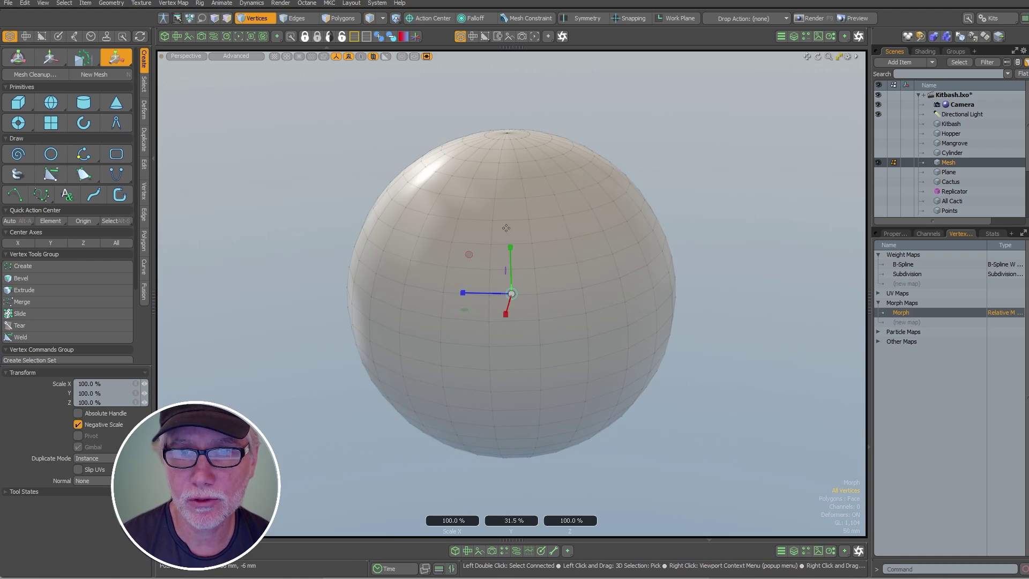
pyautogui.press('q')
# Record a flattened top in the Morph map by scaling the sphere's upper-half vertices vertically toward the equator.
pyautogui.hotkey('ctrl', 'space')
pyautogui.click(490, 309)
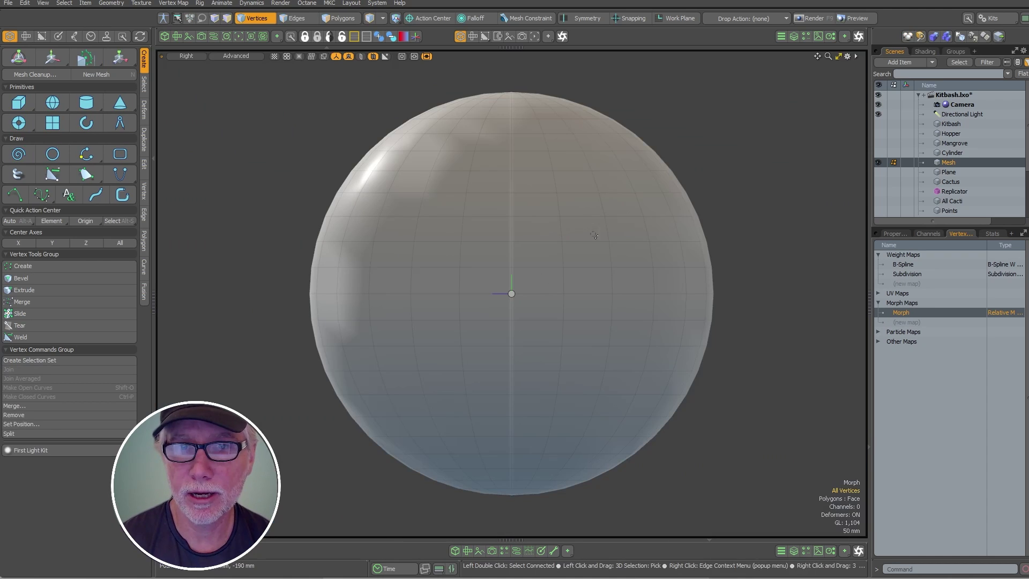
pyautogui.moveTo(788, 62); pyautogui.dragTo(226, 318)
pyautogui.press('r')
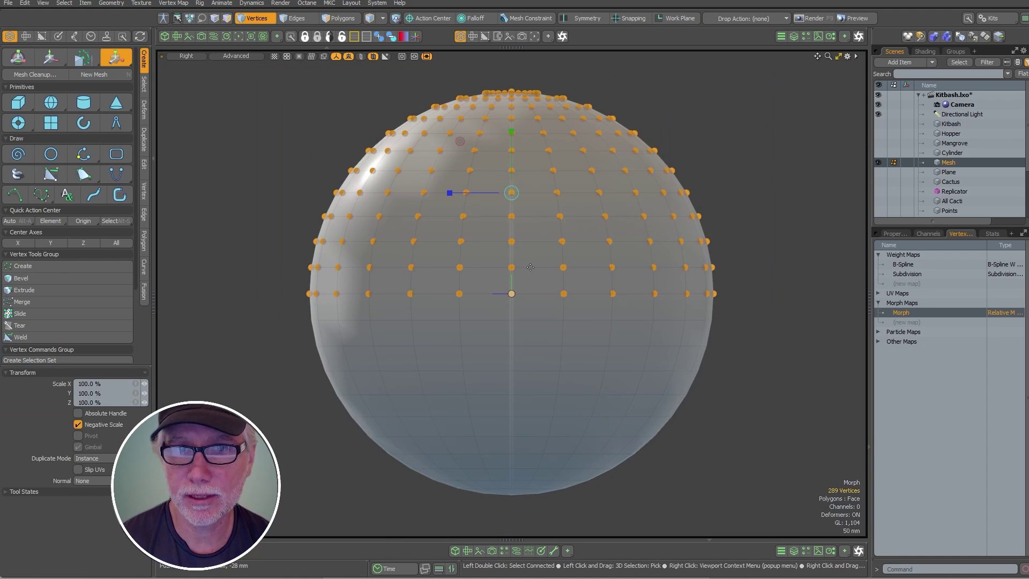
pyautogui.moveTo(511, 193); pyautogui.dragTo(515, 278)
pyautogui.hotkey('ctrl', 'space')
pyautogui.click(665, 212)
pyautogui.keyDown('alt'); pyautogui.moveTo(624, 214); pyautogui.dragTo(605, 206); pyautogui.keyUp('alt')
pyautogui.press('Escape')
pyautogui.press('Escape')
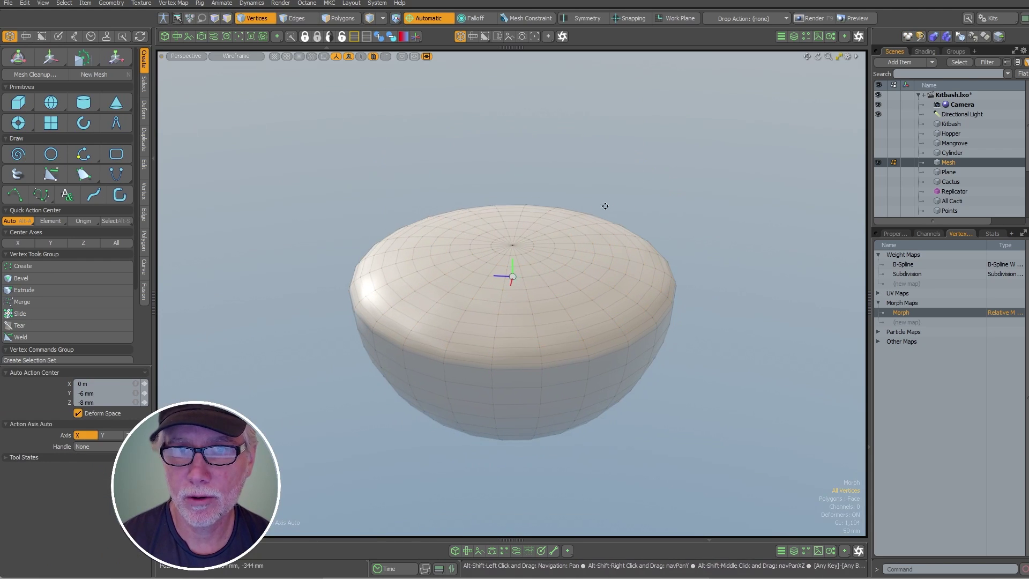
# Toggle the Morph map off and on to compare the sphere's base and morphed shapes.
pyautogui.click(900, 312)
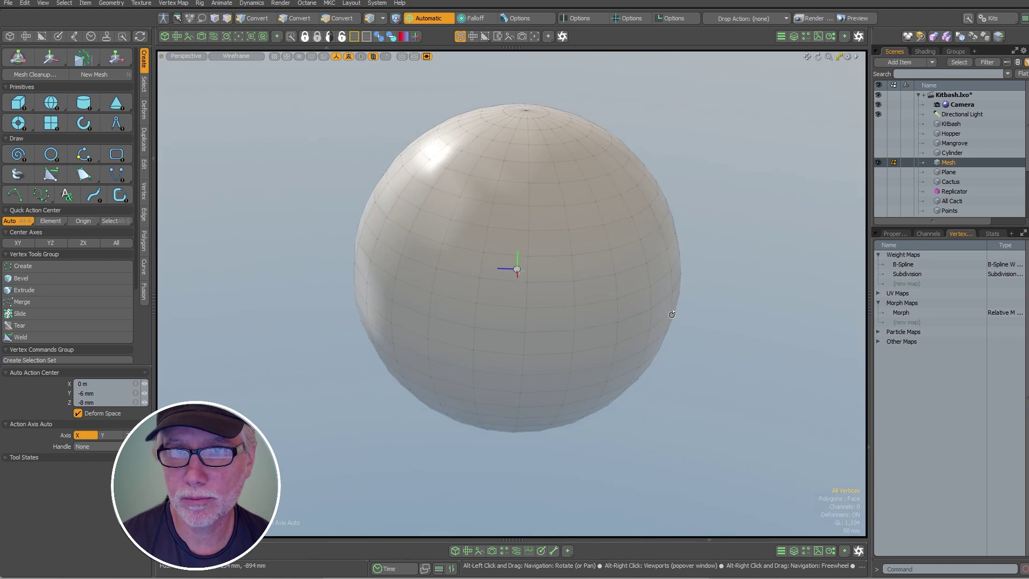
pyautogui.keyDown('alt'); pyautogui.moveTo(671, 315); pyautogui.dragTo(649, 335); pyautogui.keyUp('alt')
pyautogui.click(903, 312)
pyautogui.click(905, 314)
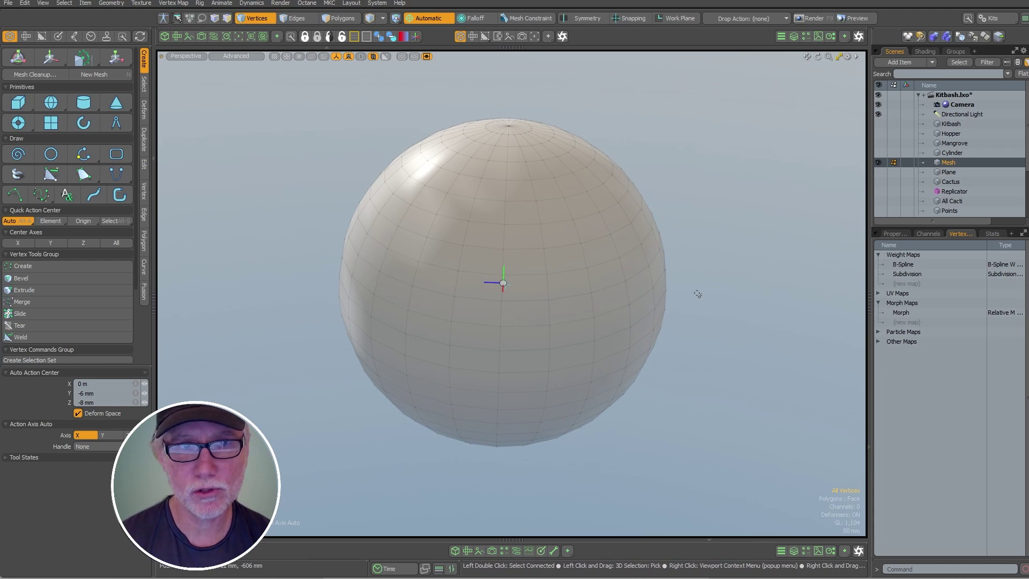
# Select the vertices affected by the Morph map using Select Morphed Vertices in Replace mode.
pyautogui.click(143, 84)
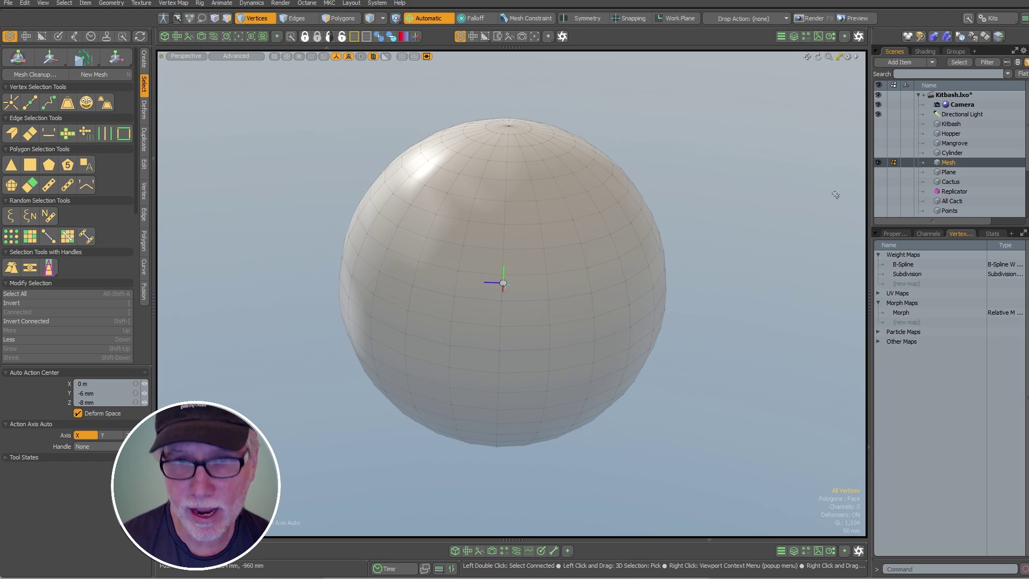
pyautogui.click(87, 106)
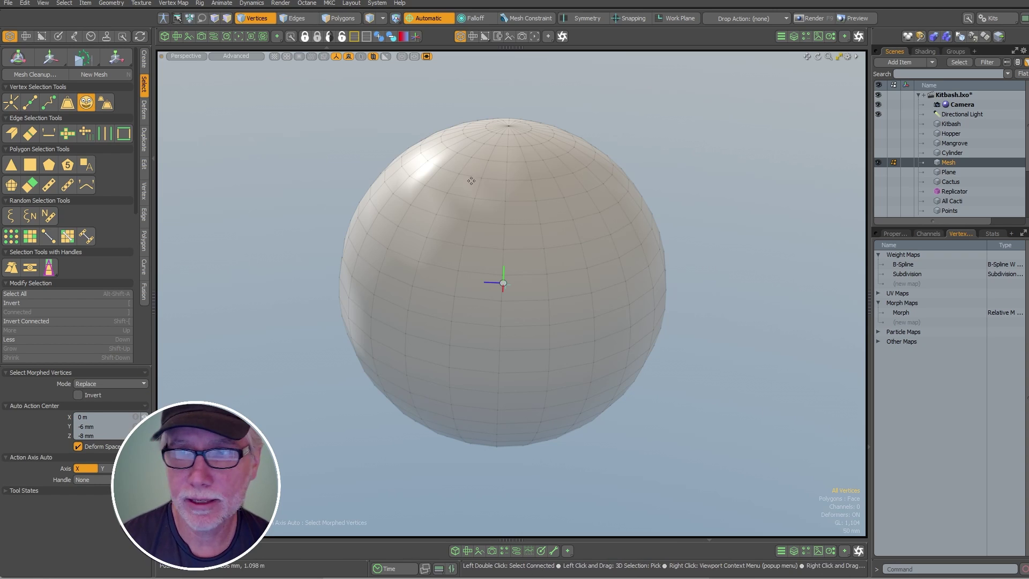
pyautogui.click(901, 312)
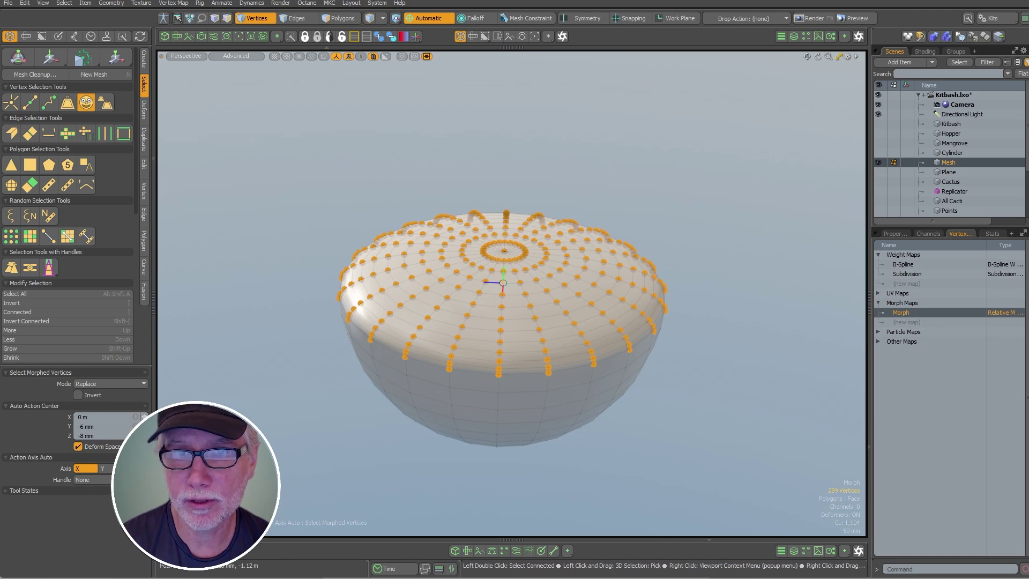
pyautogui.click(904, 315)
pyautogui.click(906, 314)
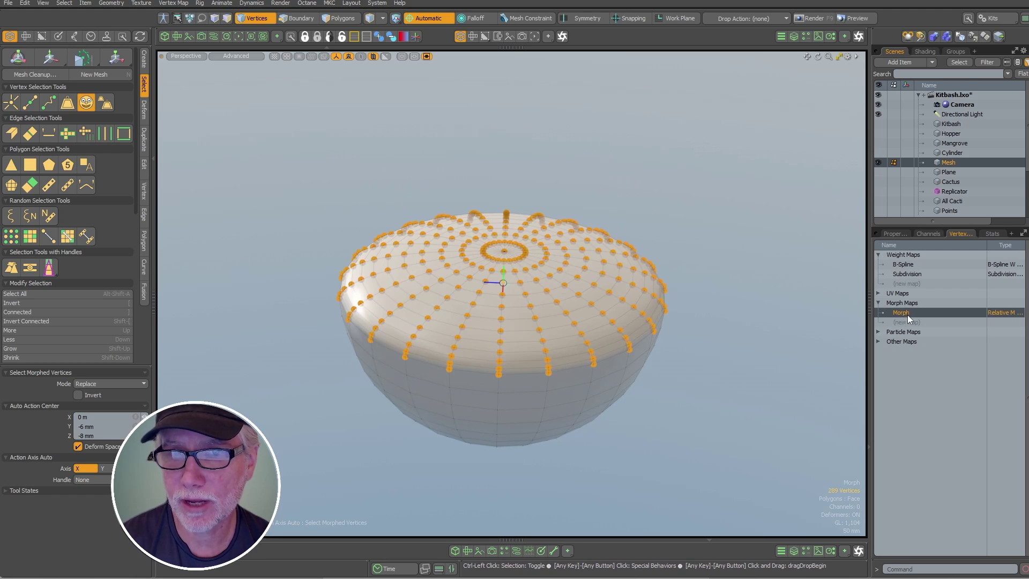
pyautogui.keyDown('alt'); pyautogui.moveTo(673, 288); pyautogui.dragTo(575, 185); pyautogui.keyUp('alt')
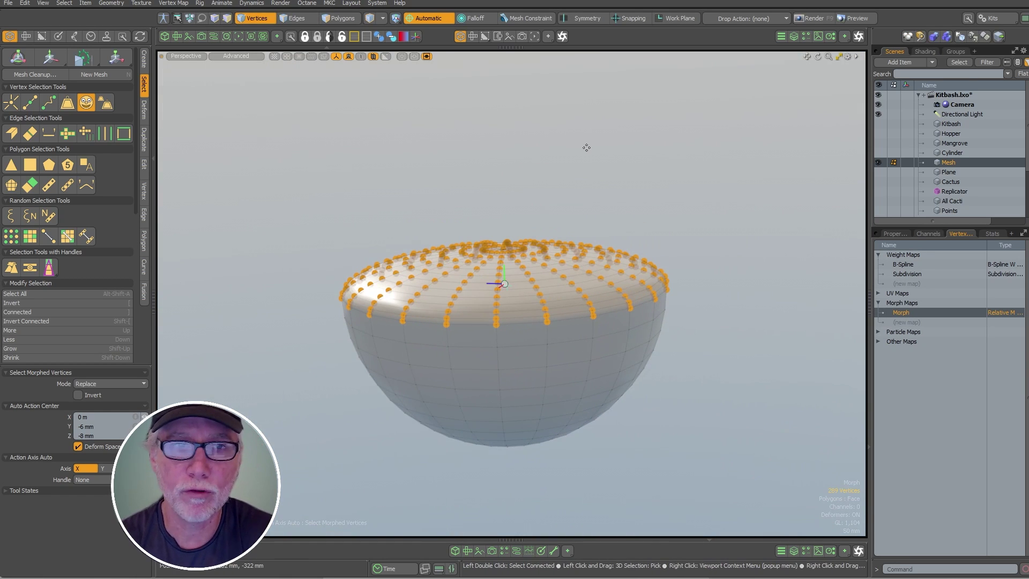
# Clear the vertex selection, reselect the morphed vertices and inspect them from above and below.
pyautogui.press('space')
pyautogui.click(270, 113)
pyautogui.click(87, 104)
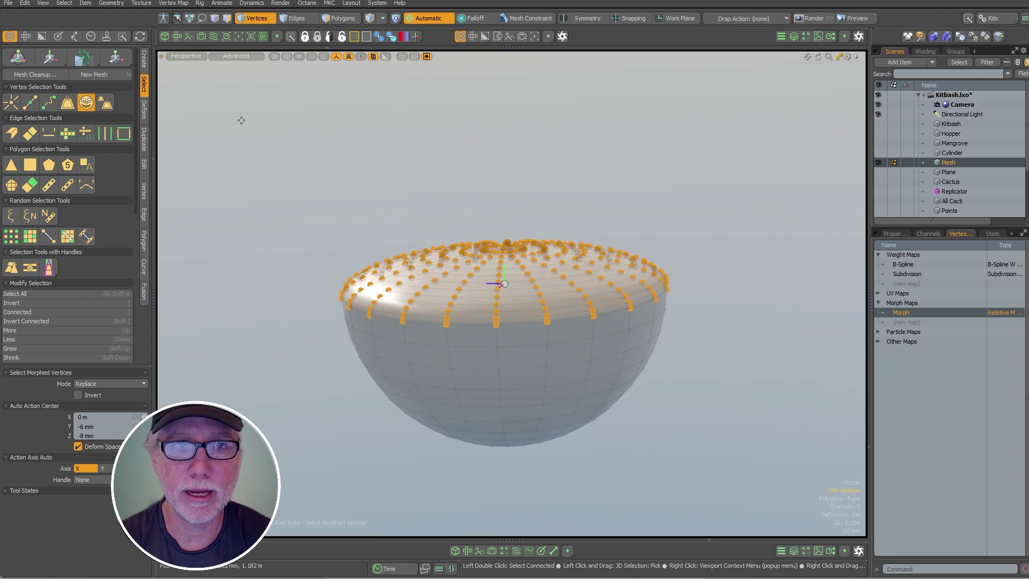
pyautogui.keyDown('alt'); pyautogui.moveTo(537, 186); pyautogui.dragTo(475, 320); pyautogui.keyUp('alt')
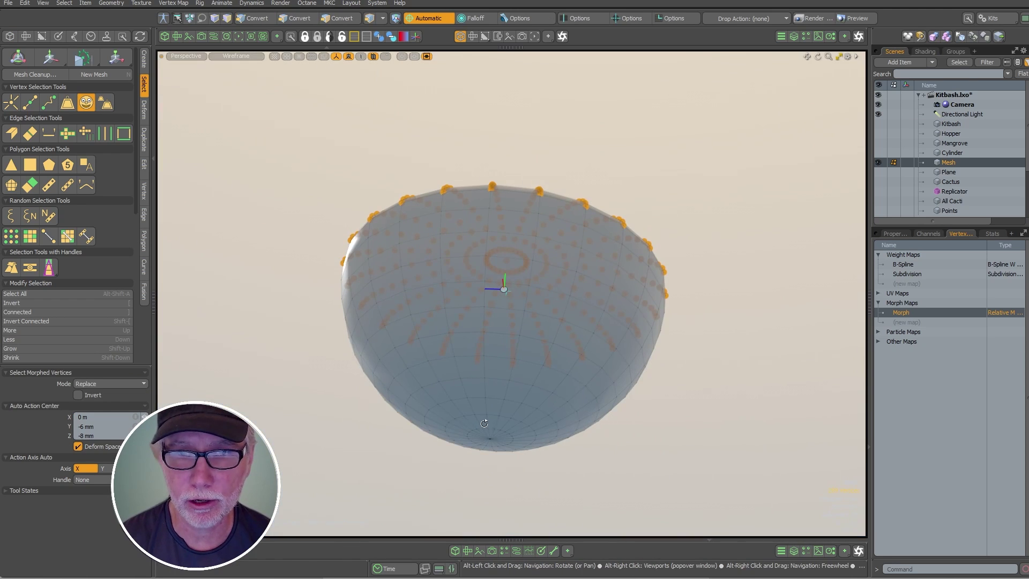
pyautogui.keyDown('alt'); pyautogui.moveTo(507, 393); pyautogui.dragTo(399, 508); pyautogui.keyUp('alt')
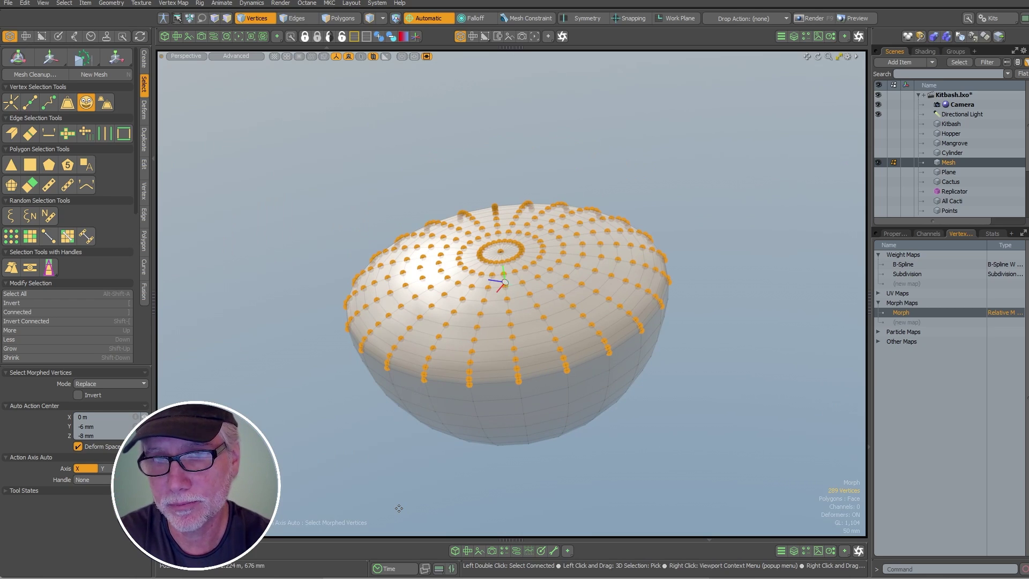
pyautogui.keyDown('alt'); pyautogui.moveTo(398, 508); pyautogui.dragTo(404, 480); pyautogui.keyUp('alt')
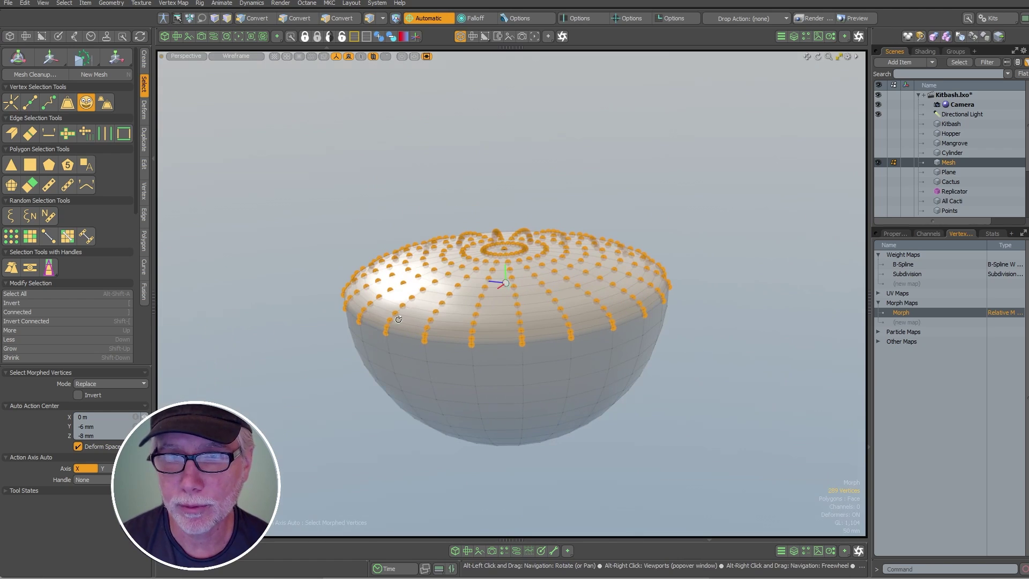
pyautogui.press('space')
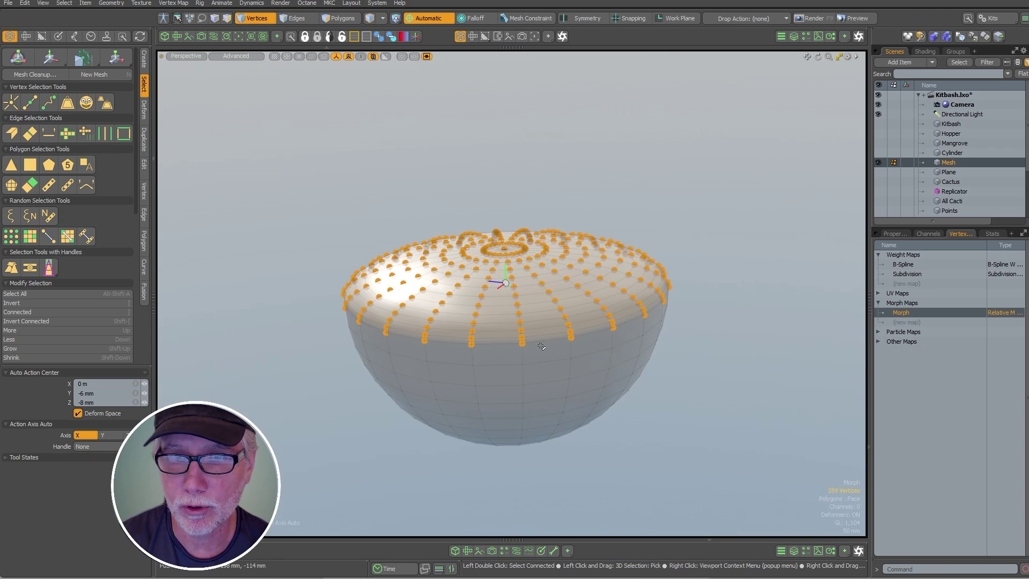
# Select the edge loop around the flattened rim, convert it to vertices and clear their values in the Morph map.
pyautogui.press('2')
pyautogui.doubleClick(542, 342)
pyautogui.hotkey('alt', '1')
pyautogui.rightClick(901, 313)
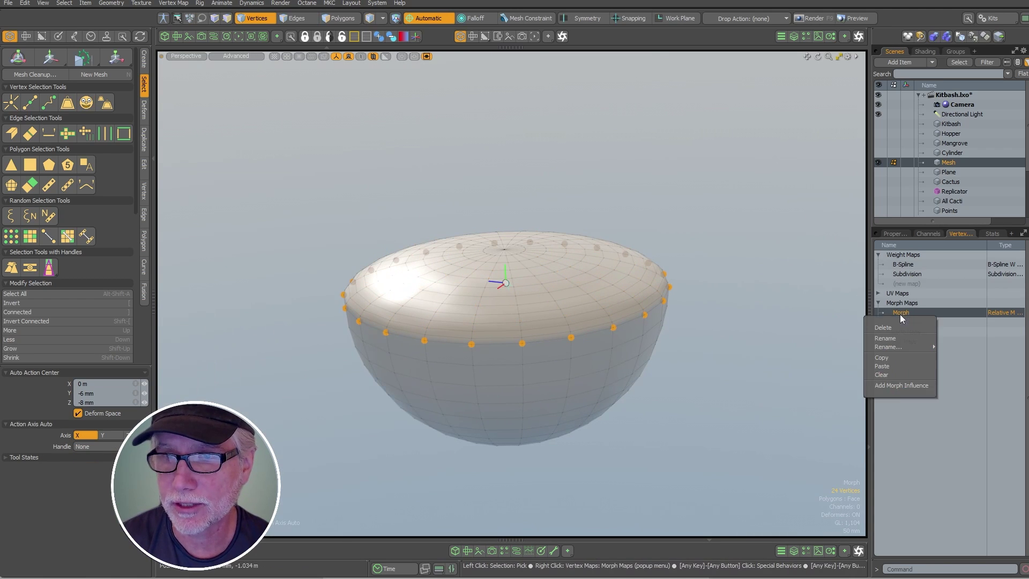
pyautogui.click(894, 383)
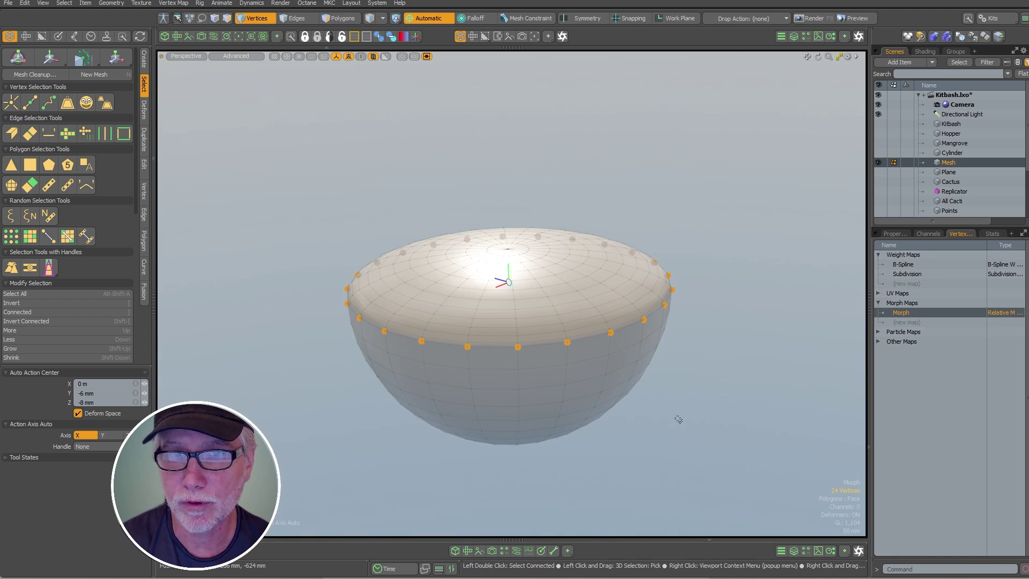
pyautogui.click(905, 313)
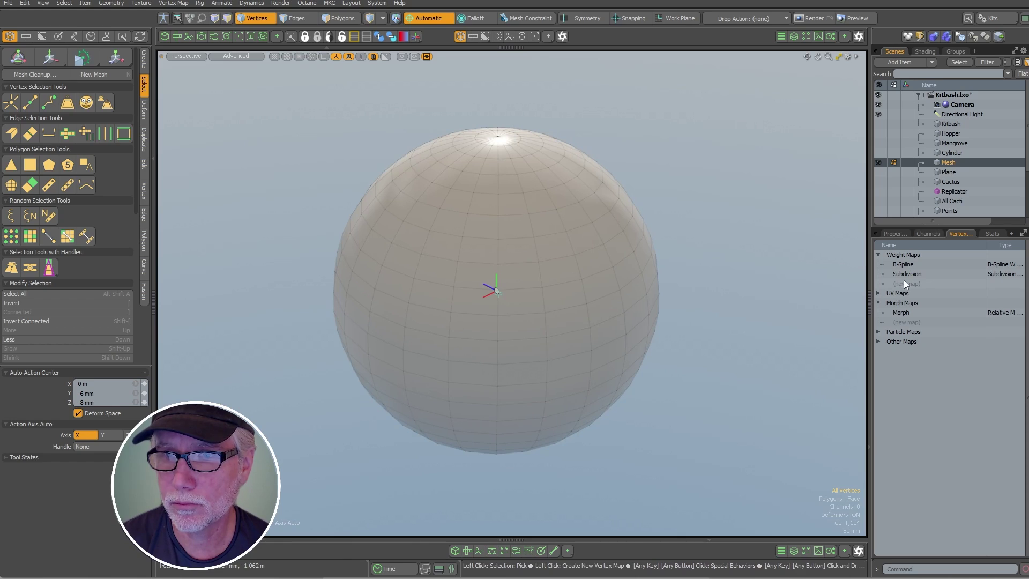
# Show only the terrain plane and display its W weight map with VMap shading.
pyautogui.click(946, 172)
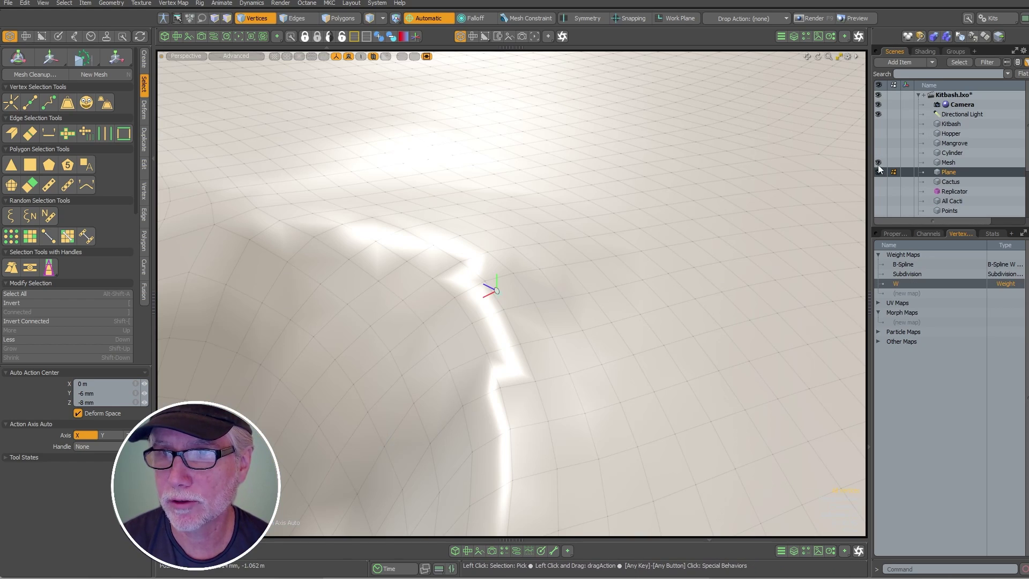
pyautogui.scroll(-8, 612, 314)
pyautogui.hotkey('ctrl', '2')
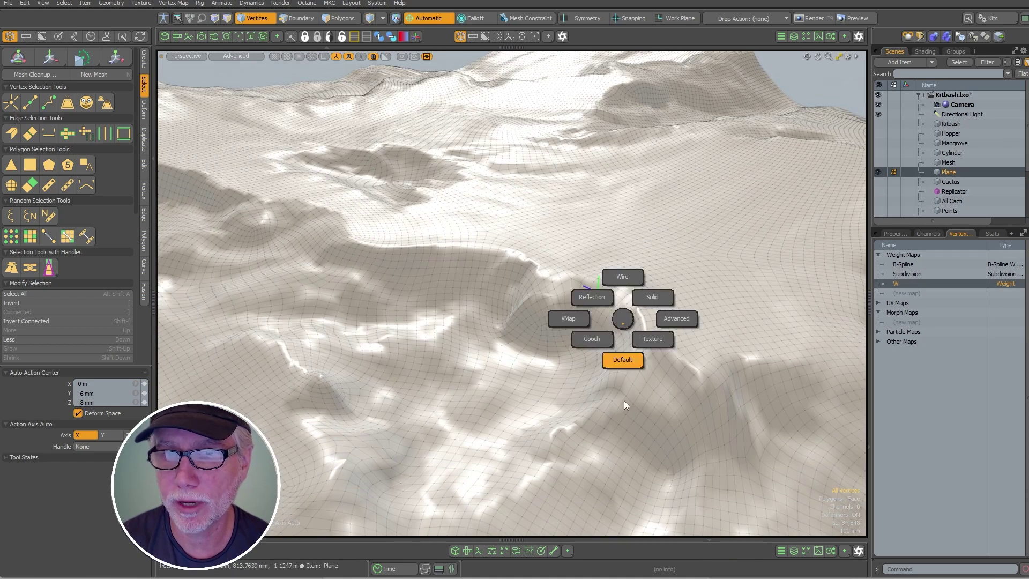
pyautogui.click(623, 400)
pyautogui.press('2')
pyautogui.hotkey('ctrl', '2')
pyautogui.click(597, 333)
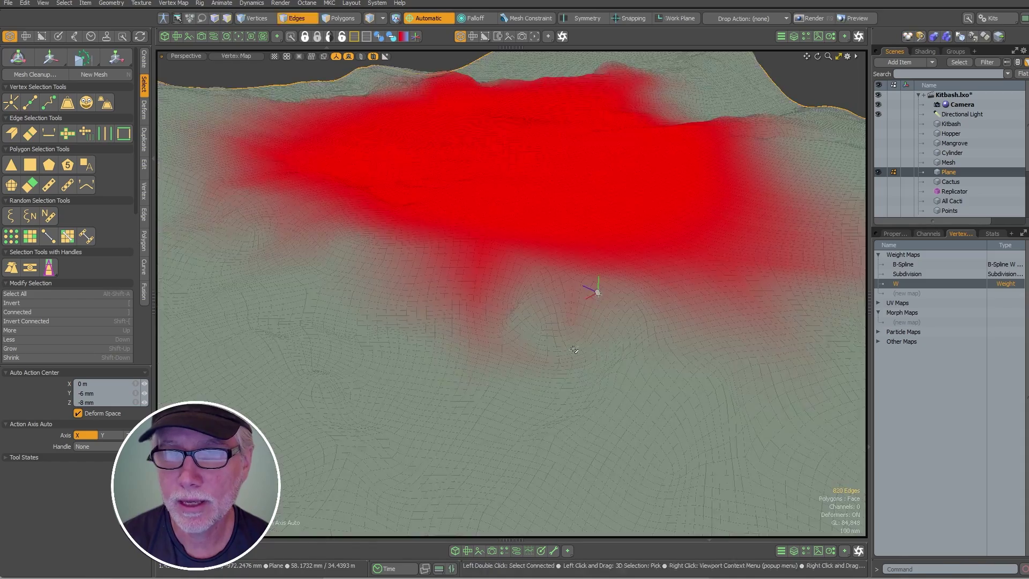
pyautogui.keyDown('alt'); pyautogui.moveTo(598, 300); pyautogui.dragTo(620, 338); pyautogui.keyUp('alt')
pyautogui.scroll(-5, 620, 338)
# Select the plane's vertices by weight range in the W map, from 0.0 to a maximum of 0.359.
pyautogui.click(106, 102)
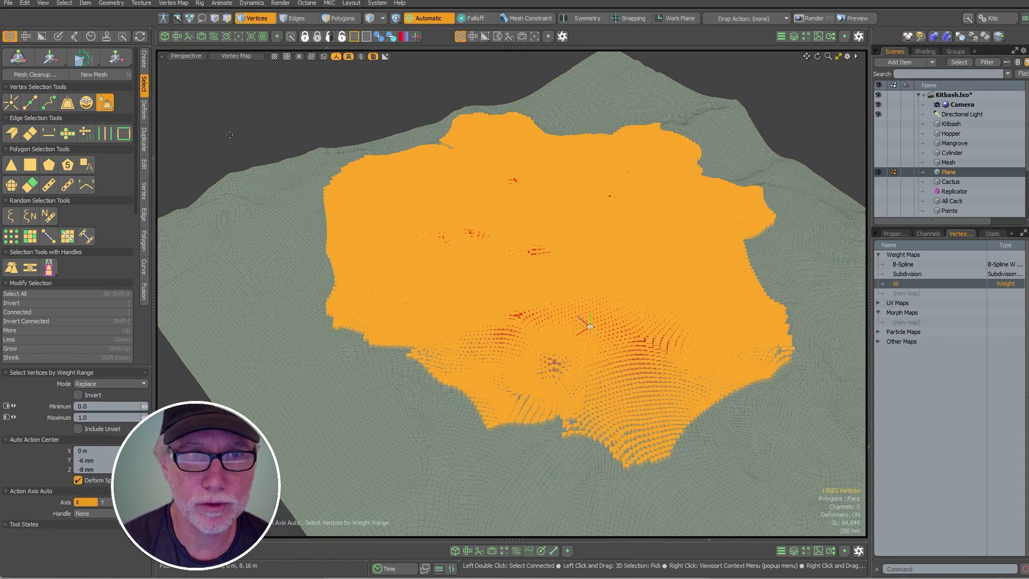
pyautogui.keyDown('alt'); pyautogui.moveTo(650, 291); pyautogui.dragTo(643, 279); pyautogui.keyUp('alt')
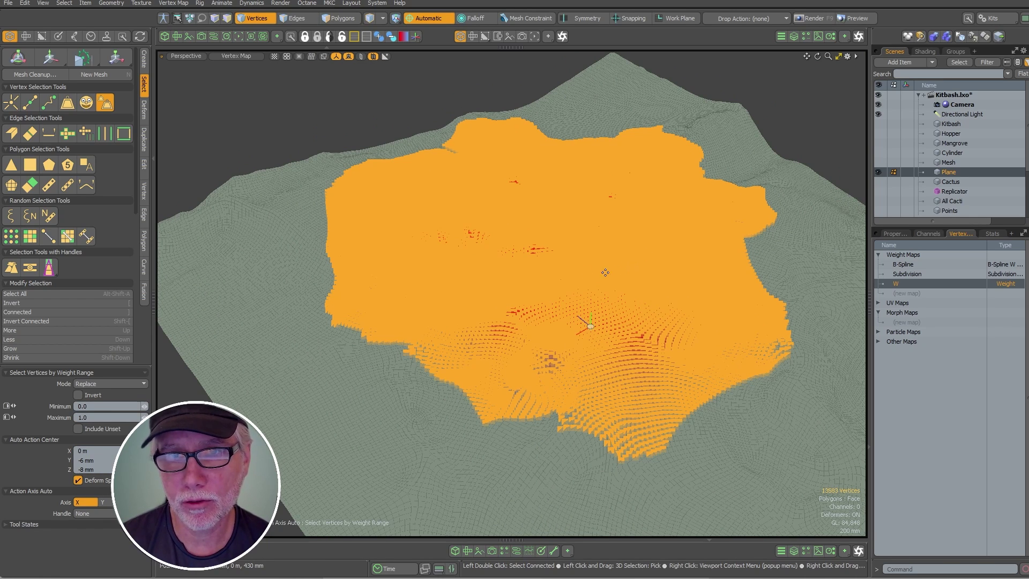
pyautogui.moveTo(658, 278); pyautogui.dragTo(612, 278)
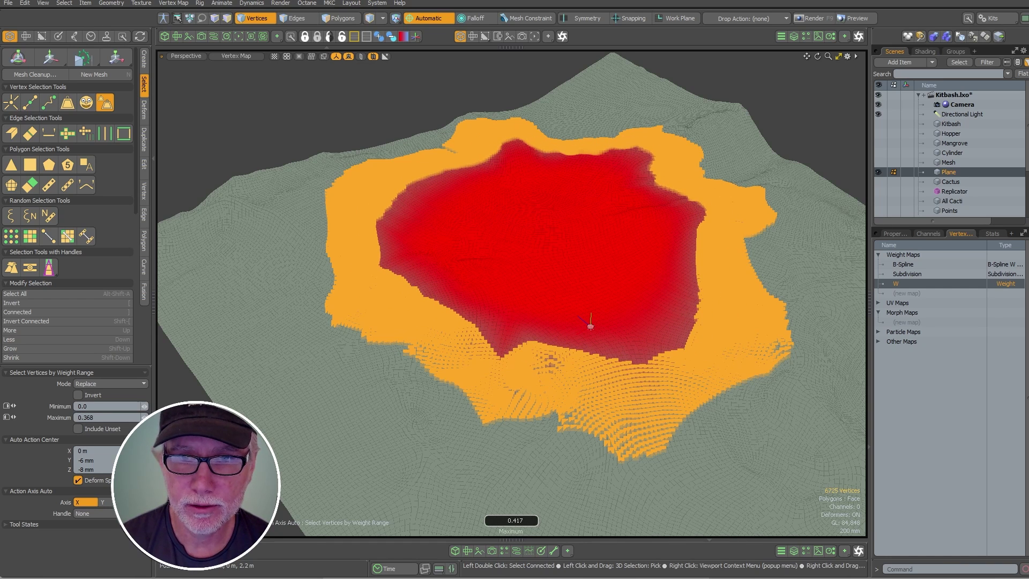
pyautogui.moveTo(478, 314); pyautogui.dragTo(462, 314)
pyautogui.moveTo(577, 304); pyautogui.dragTo(647, 291)
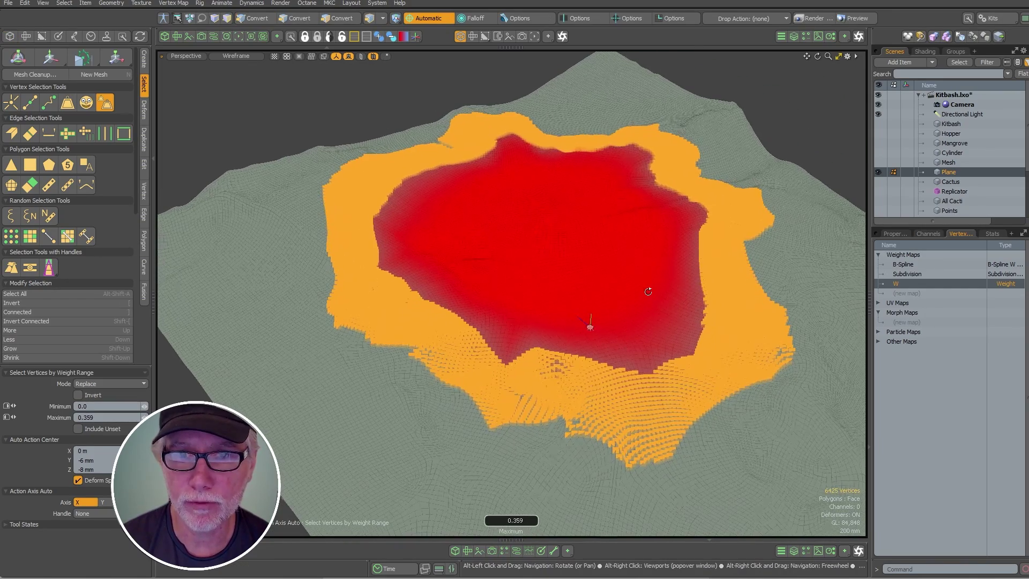
# Clear the W weight values from the selected low-weight vertices and drop the selection.
pyautogui.rightClick(907, 284)
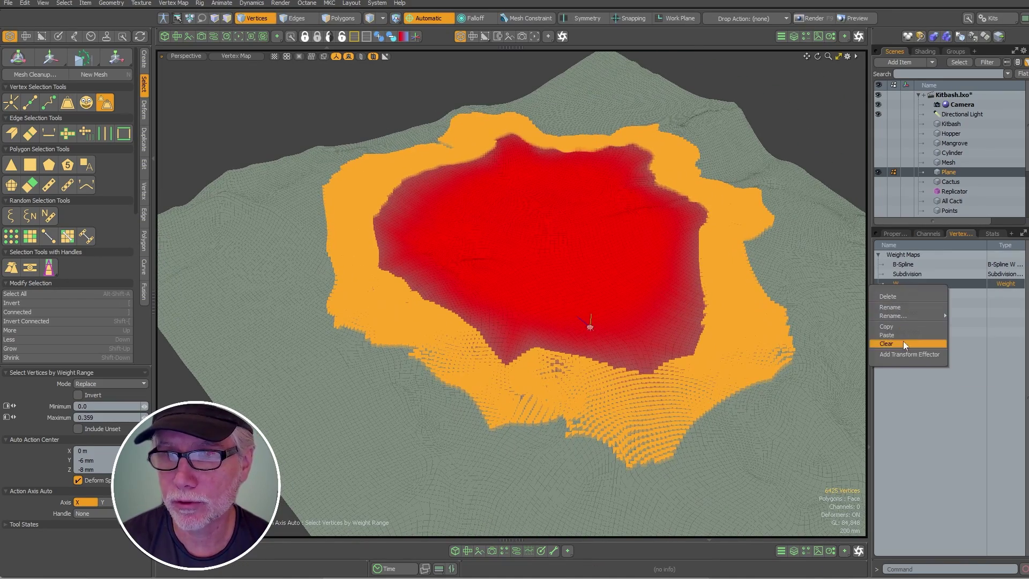
pyautogui.press('space')
pyautogui.click(766, 135)
pyautogui.keyDown('alt'); pyautogui.moveTo(771, 215); pyautogui.dragTo(681, 277); pyautogui.keyUp('alt')
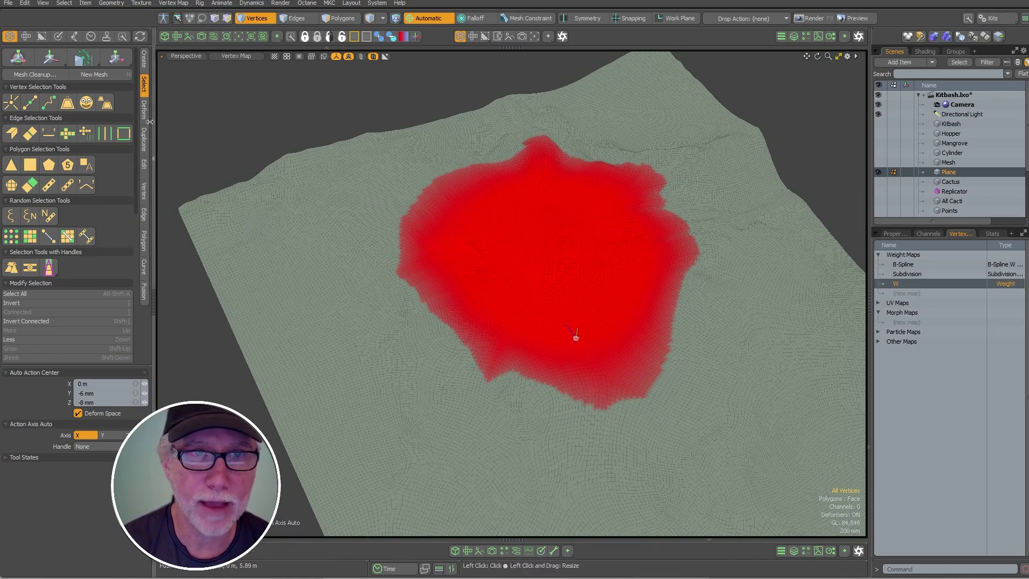
# Soften the border of the terrain plane's W weight map with the Smooth Selected weighting command.
pyautogui.click(73, 36)
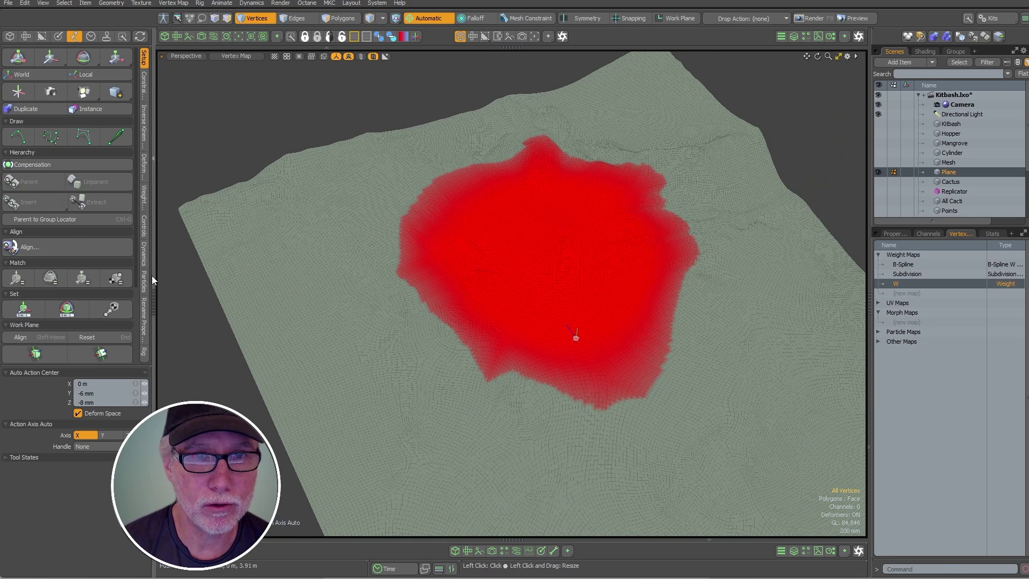
pyautogui.click(144, 121)
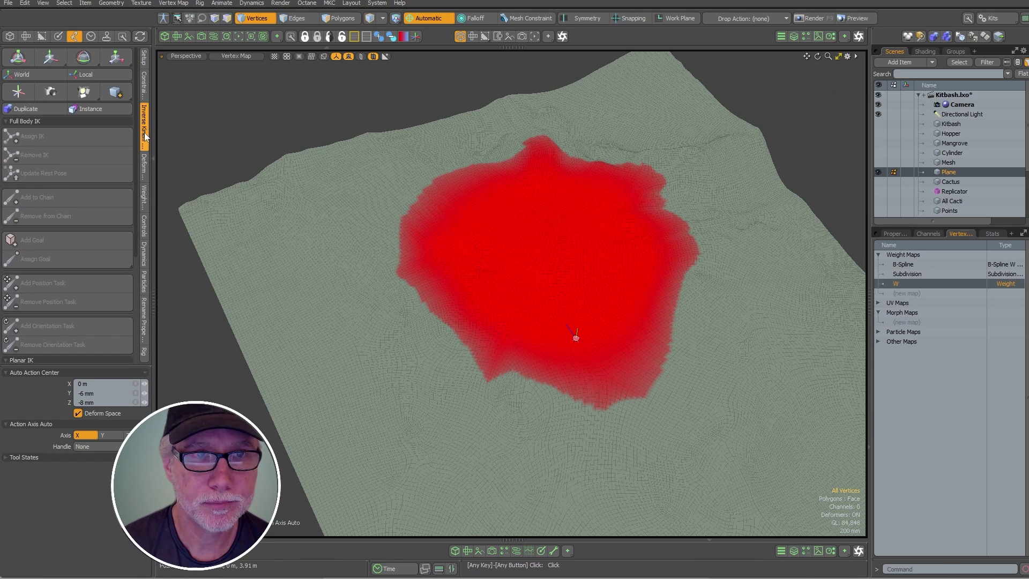
pyautogui.click(148, 202)
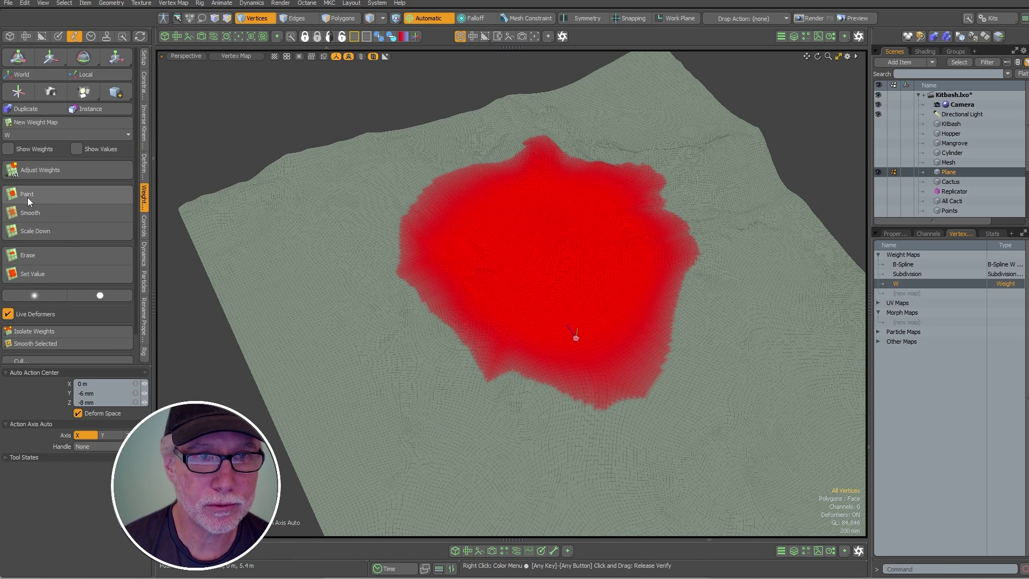
pyautogui.click(47, 362)
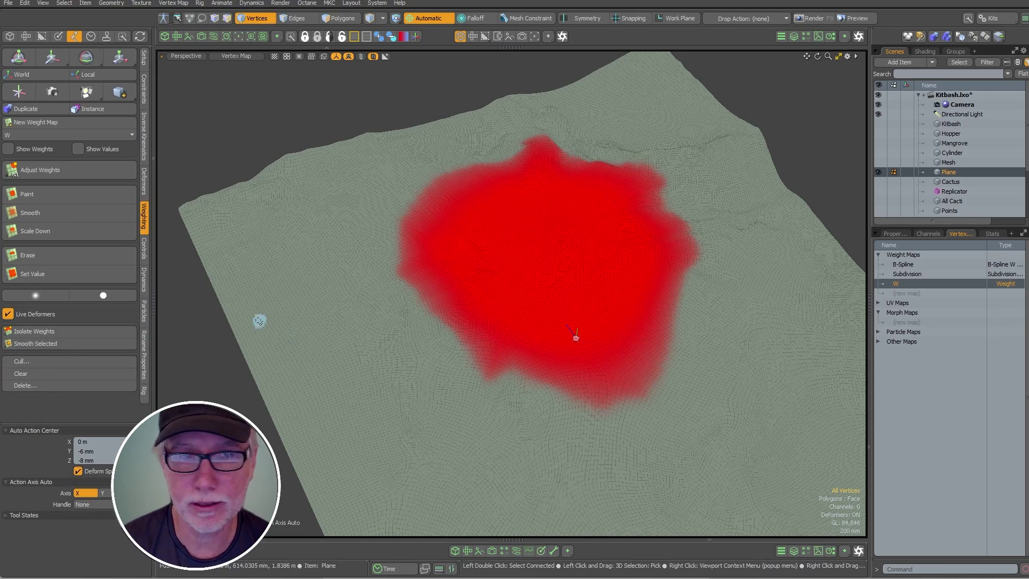
pyautogui.keyDown('alt'); pyautogui.moveTo(597, 280); pyautogui.dragTo(674, 247); pyautogui.keyUp('alt')
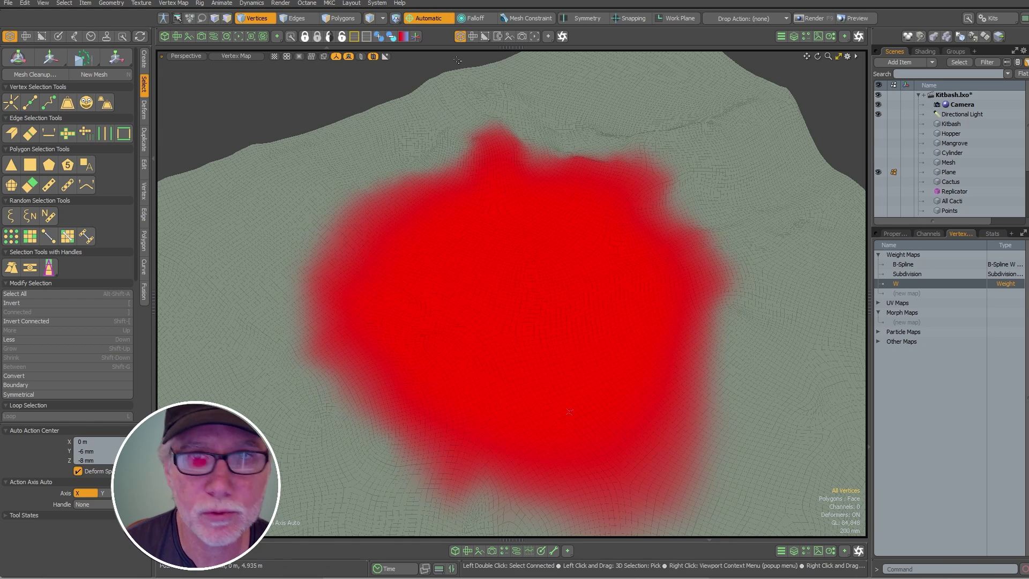
# Open the Form Editor and expand the Vertex Selection Tools group within the Select form's Selene section.
pyautogui.click(377, 3)
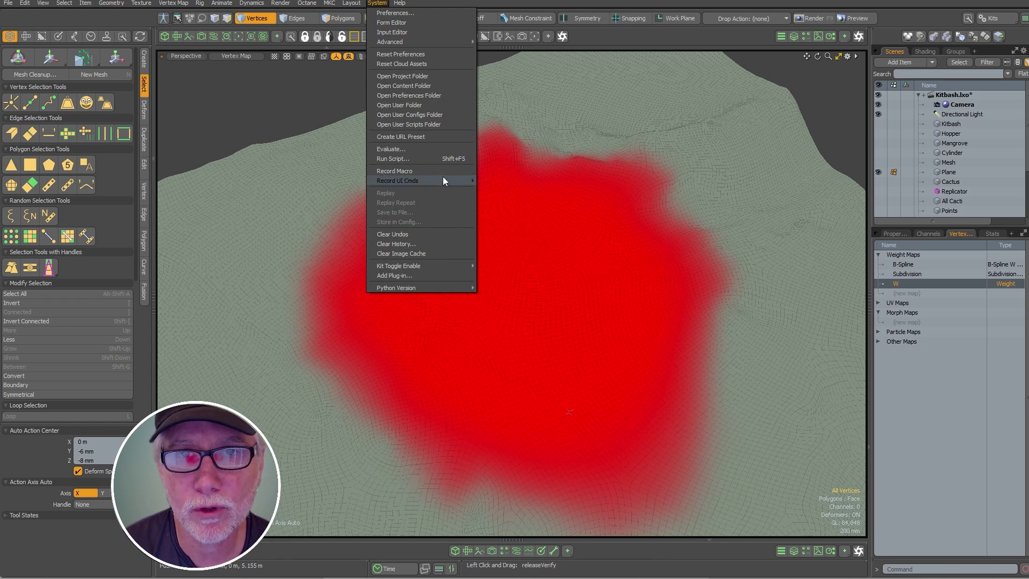
pyautogui.moveTo(443, 181)
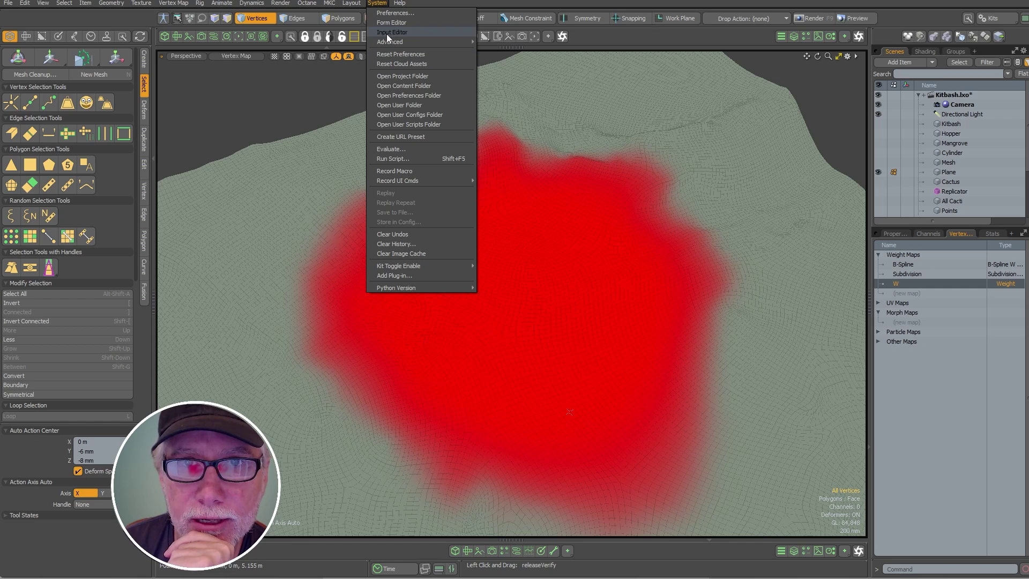
pyautogui.click(405, 23)
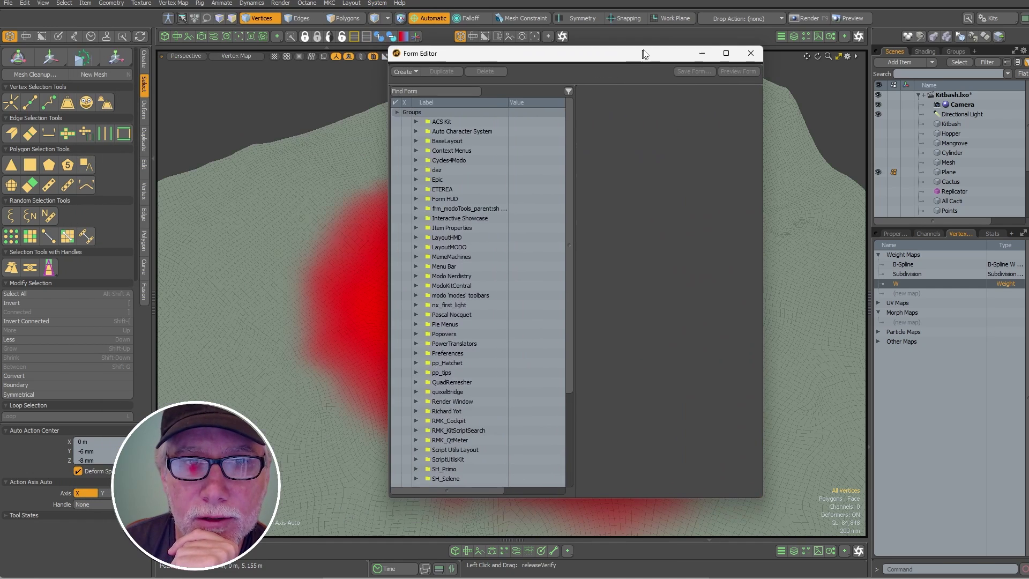
pyautogui.click(67, 165)
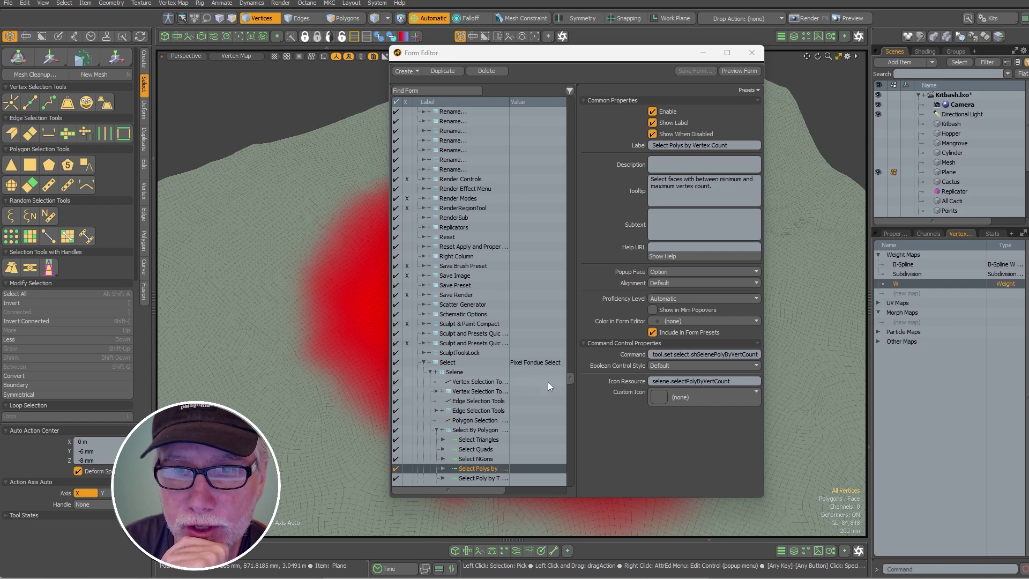
pyautogui.moveTo(570, 382); pyautogui.dragTo(567, 386)
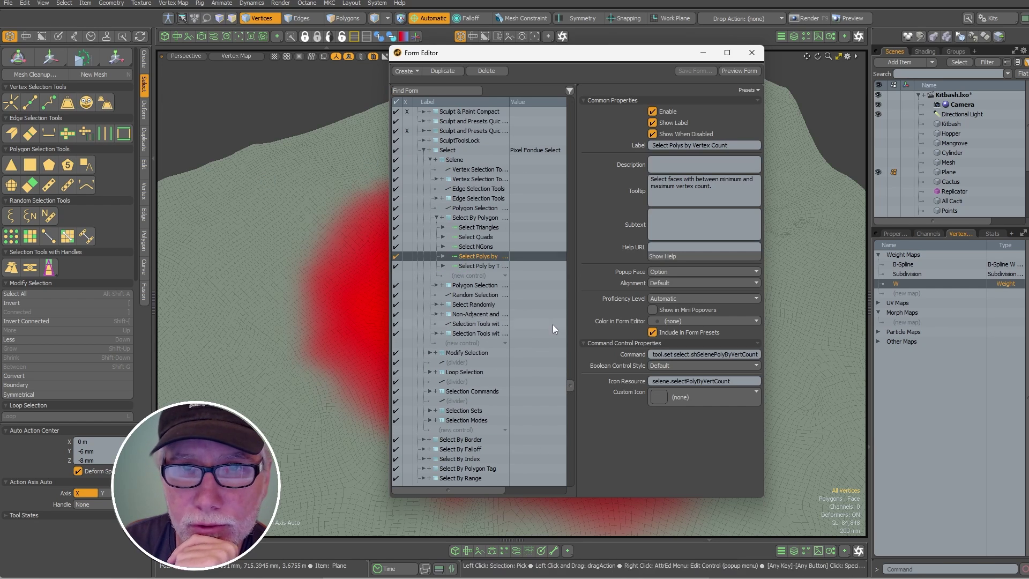
pyautogui.scroll(1, 570, 384)
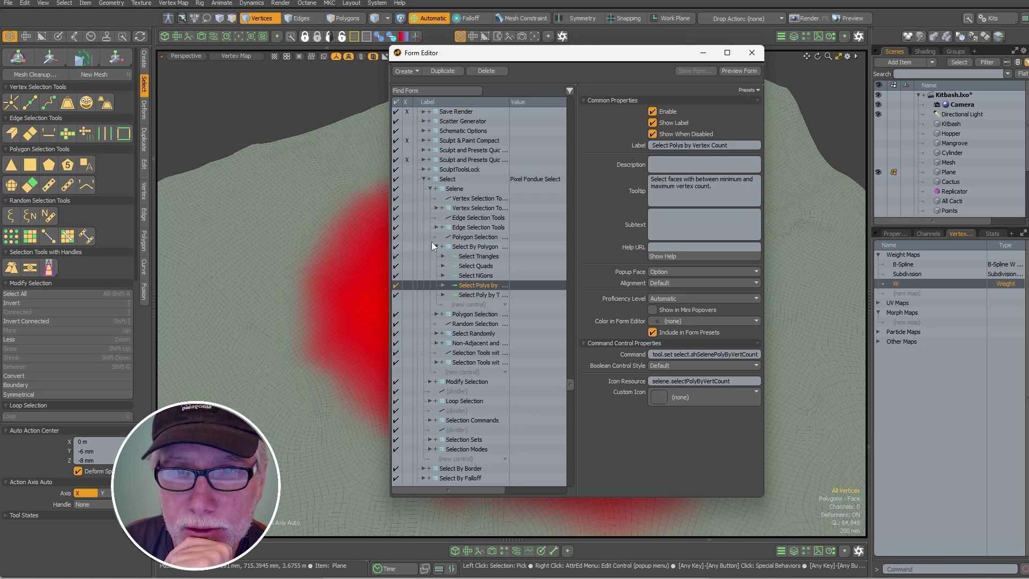
pyautogui.click(474, 199)
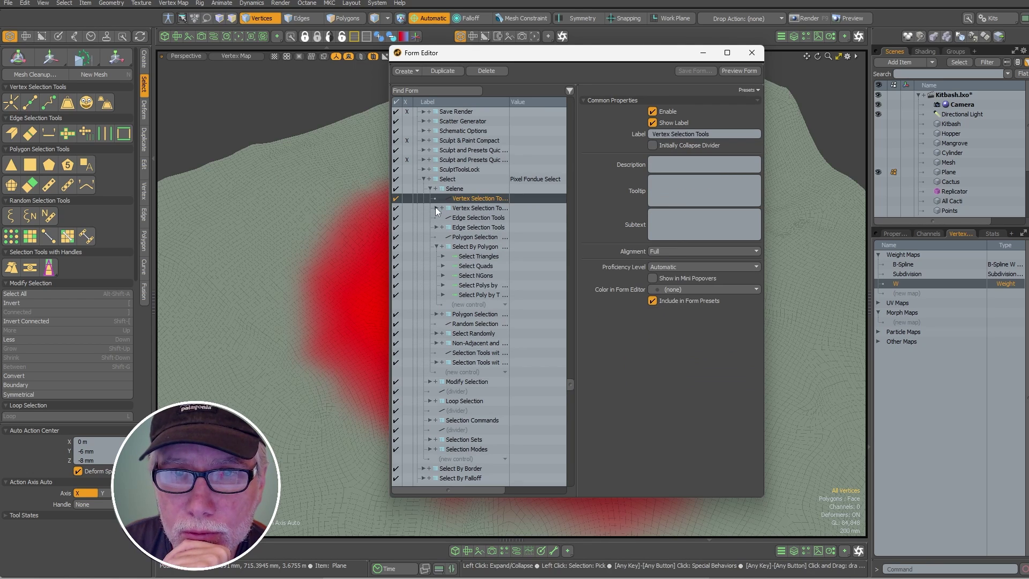
pyautogui.click(436, 208)
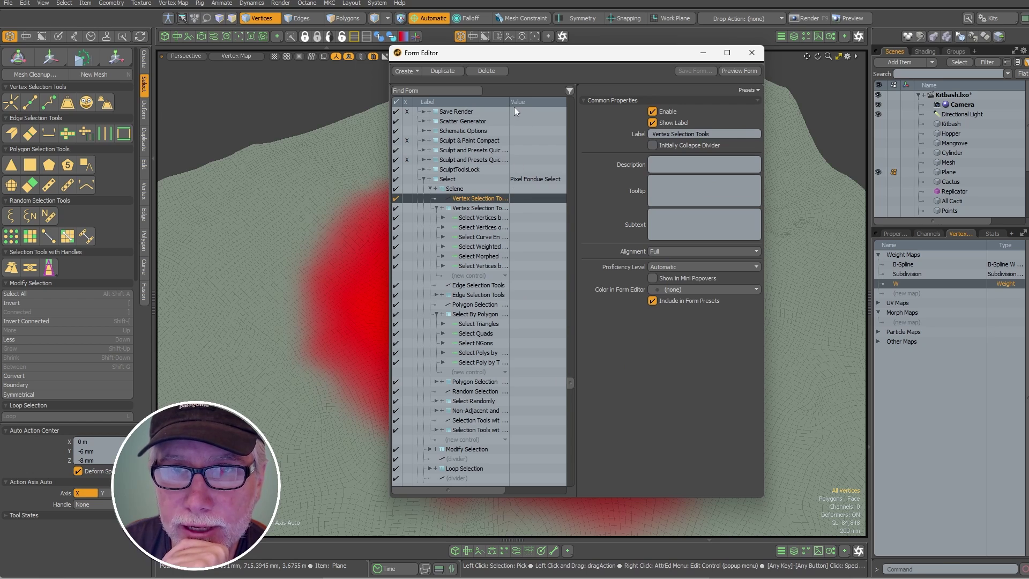
# Widen the Label column and move Select Vertices by Weight Range directly below Select Weighted Vertices in the Vertex Selection Tools group.
pyautogui.moveTo(509, 101); pyautogui.dragTo(543, 102)
pyautogui.click(496, 247)
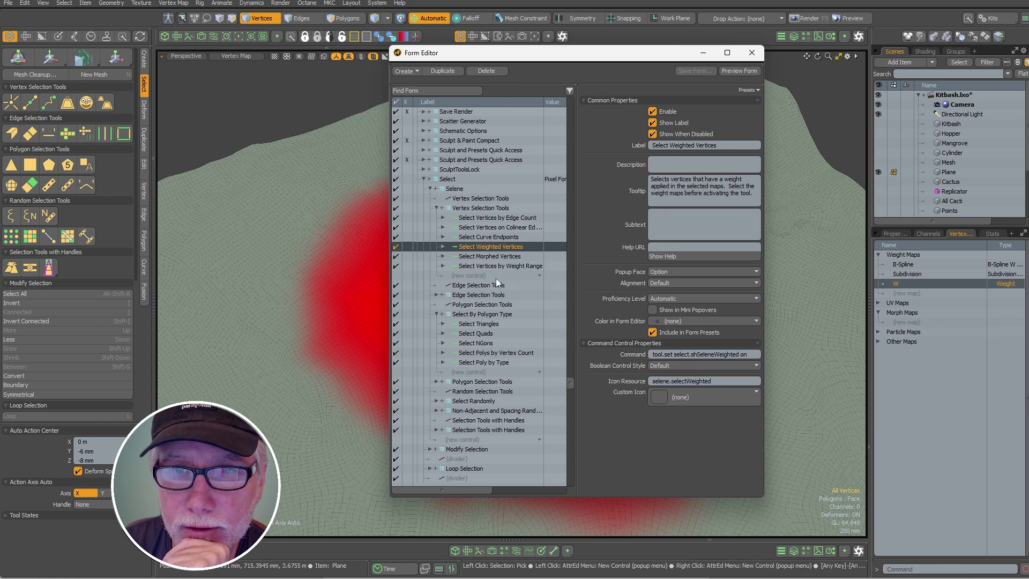
pyautogui.click(490, 257)
pyautogui.click(488, 266)
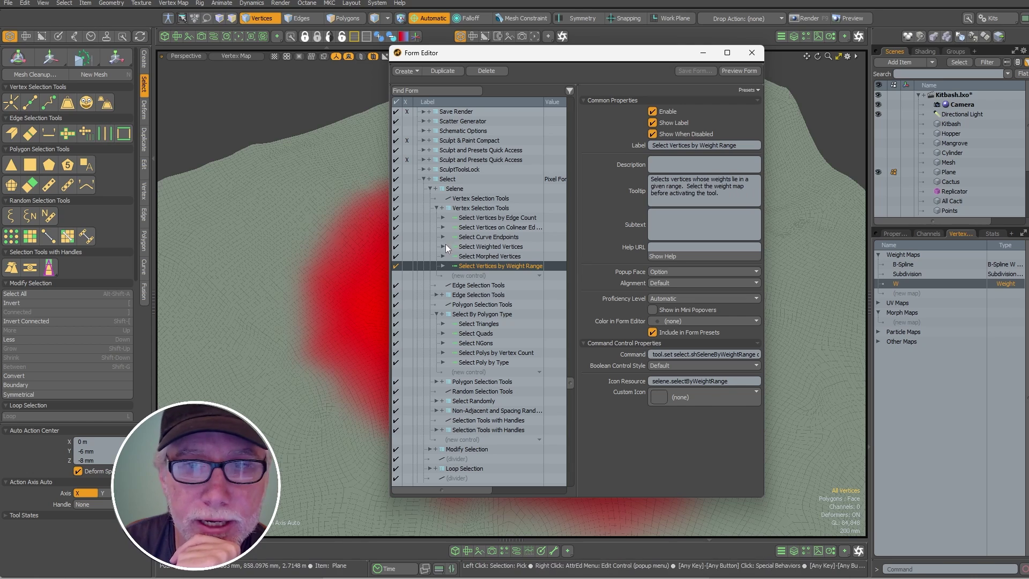
pyautogui.moveTo(472, 266); pyautogui.dragTo(490, 253)
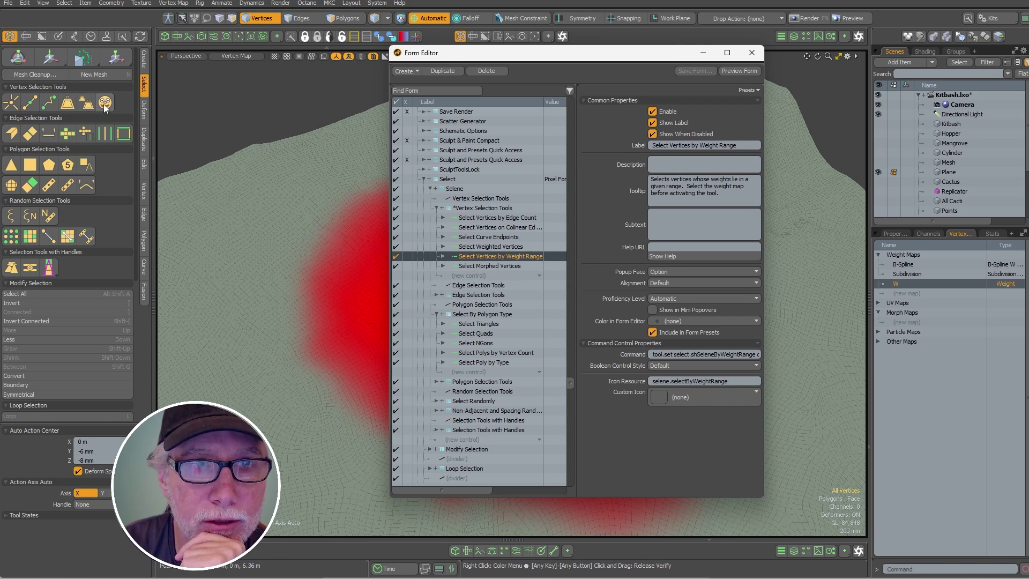
# Save the Select form over Pixel Fondue Select Form.CFG in the Kits folder and close the Form Editor.
pyautogui.moveTo(569, 382); pyautogui.dragTo(571, 378)
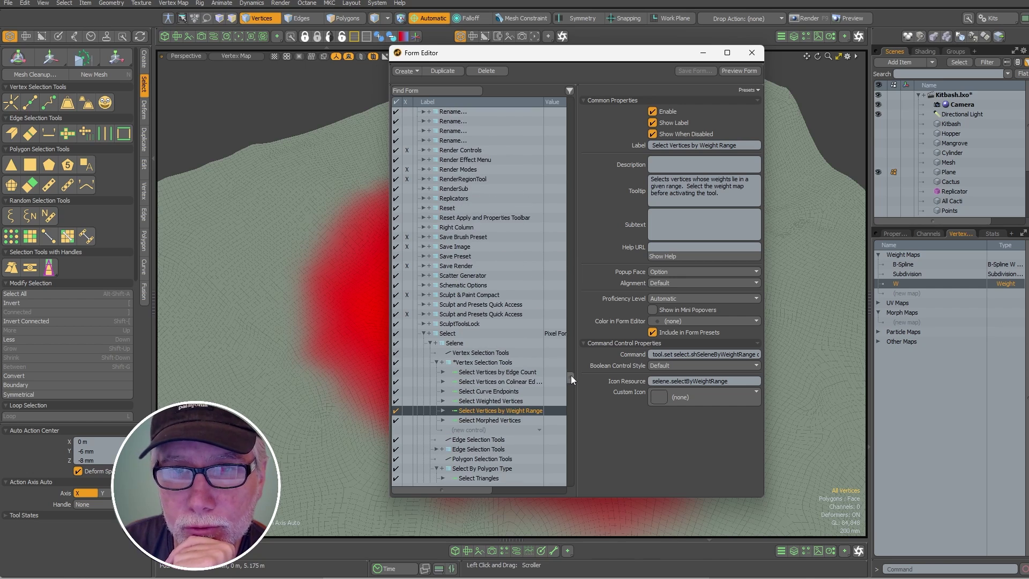
pyautogui.click(450, 336)
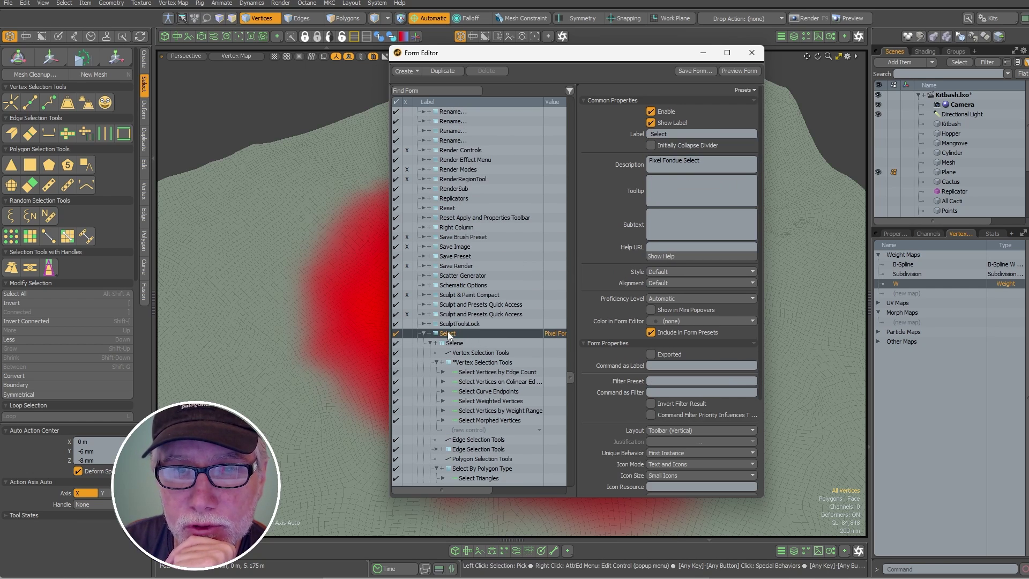
pyautogui.rightClick(448, 332)
pyautogui.click(448, 354)
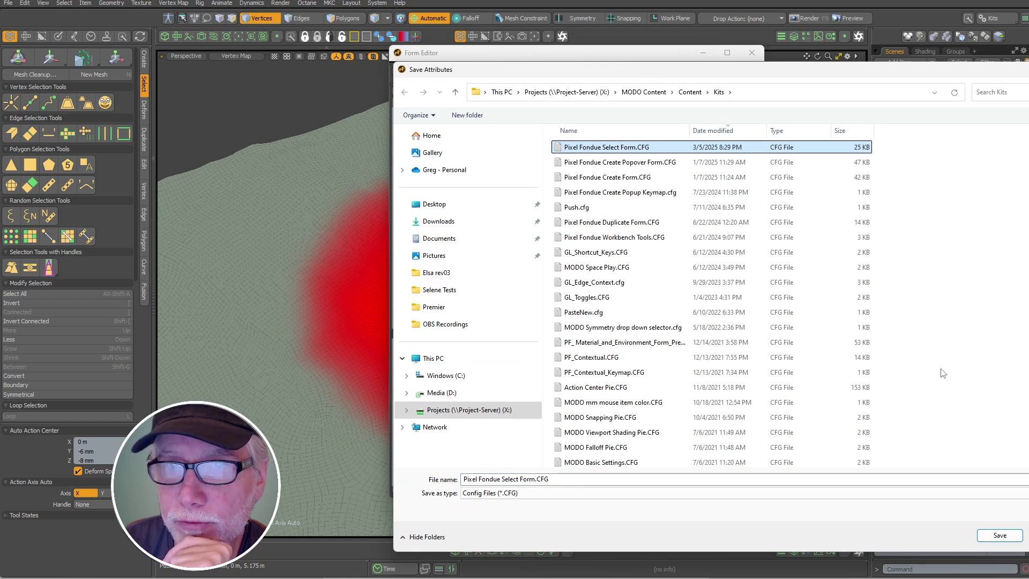
pyautogui.click(999, 534)
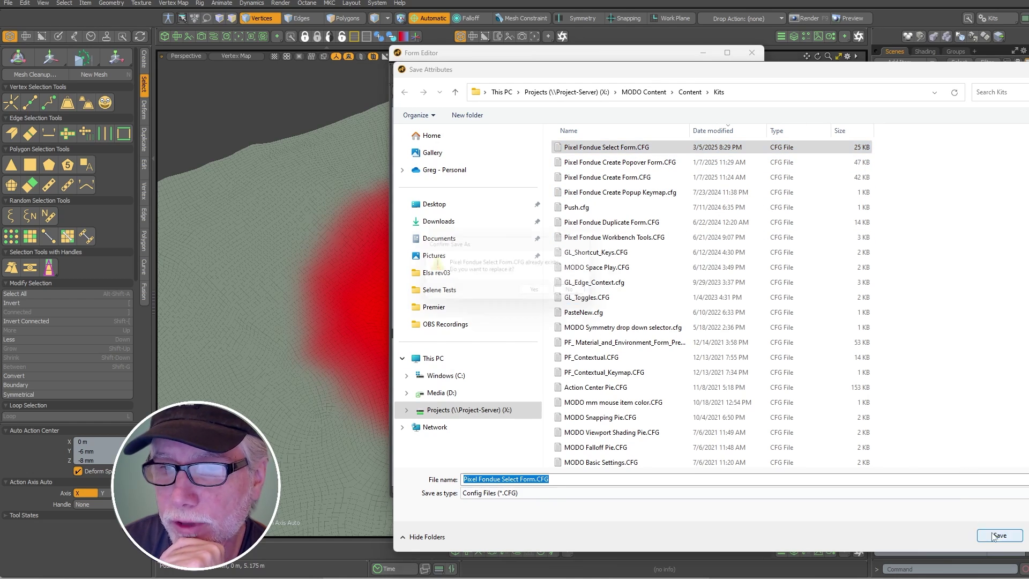
pyautogui.click(563, 294)
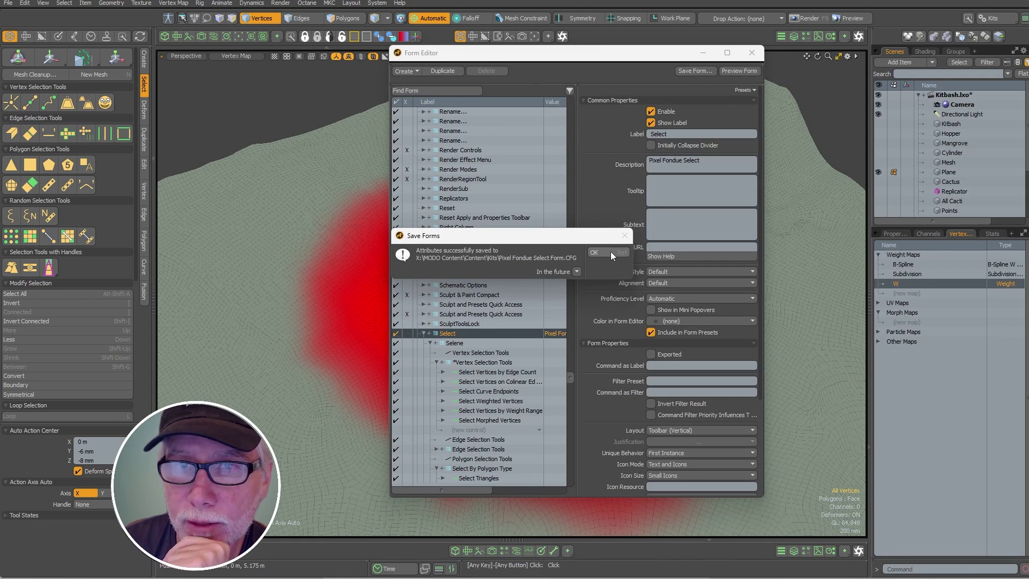
pyautogui.click(610, 253)
pyautogui.click(752, 53)
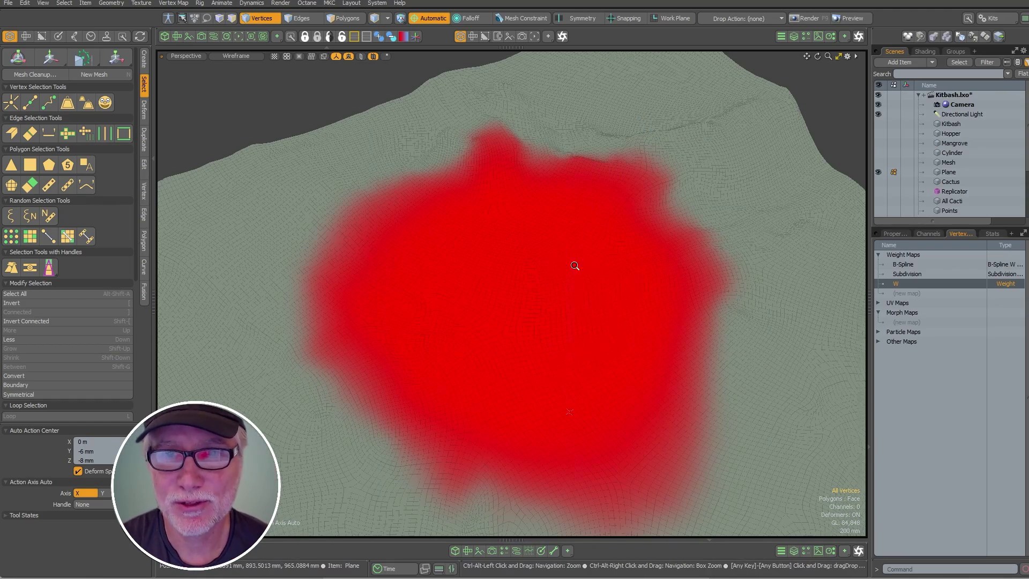
# Hide the terrain Plane so that the sci-fi wall section and its wires can be viewed alone.
pyautogui.keyDown('ctrl'); pyautogui.keyDown('alt'); pyautogui.moveTo(574, 266); pyautogui.dragTo(523, 269); pyautogui.keyUp('alt'); pyautogui.keyUp('ctrl')
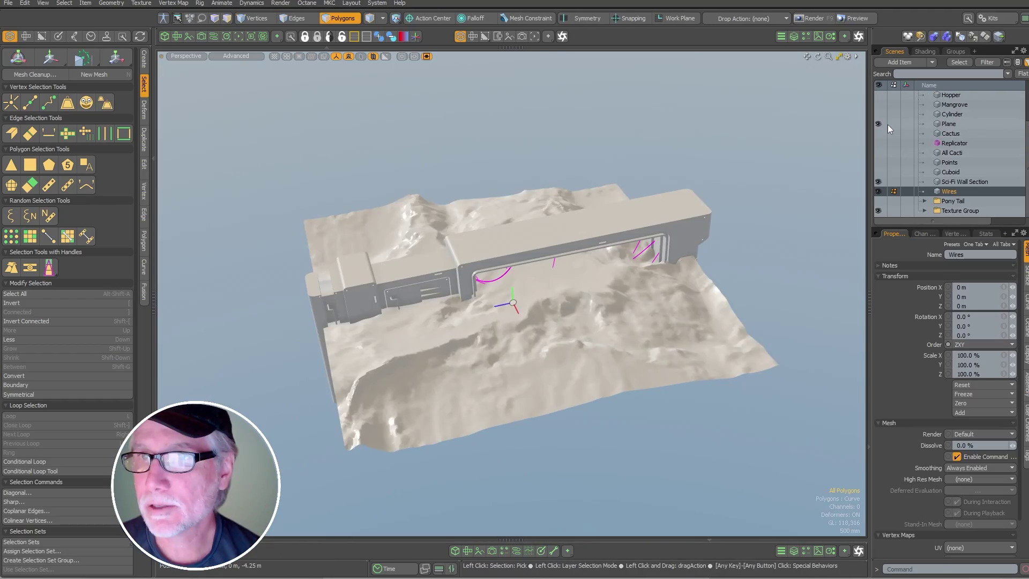
pyautogui.click(878, 123)
pyautogui.keyDown('alt'); pyautogui.moveTo(429, 267); pyautogui.dragTo(579, 230); pyautogui.keyUp('alt')
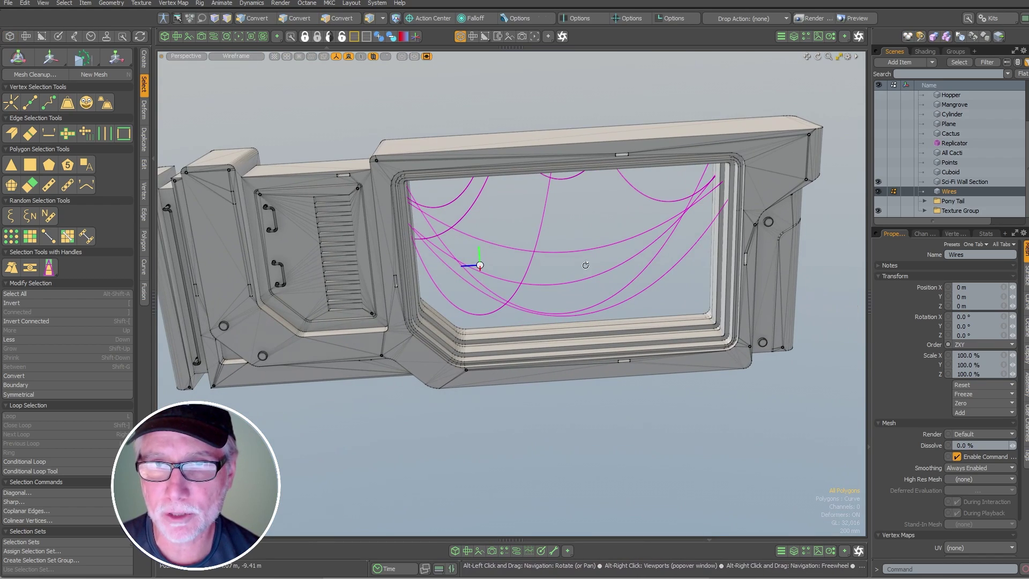
pyautogui.keyDown('alt'); pyautogui.keyDown('shift'); pyautogui.moveTo(586, 265); pyautogui.dragTo(632, 266); pyautogui.keyUp('shift'); pyautogui.keyUp('alt')
pyautogui.keyDown('ctrl'); pyautogui.keyDown('alt'); pyautogui.moveTo(632, 265); pyautogui.dragTo(593, 314); pyautogui.keyUp('alt'); pyautogui.keyUp('ctrl')
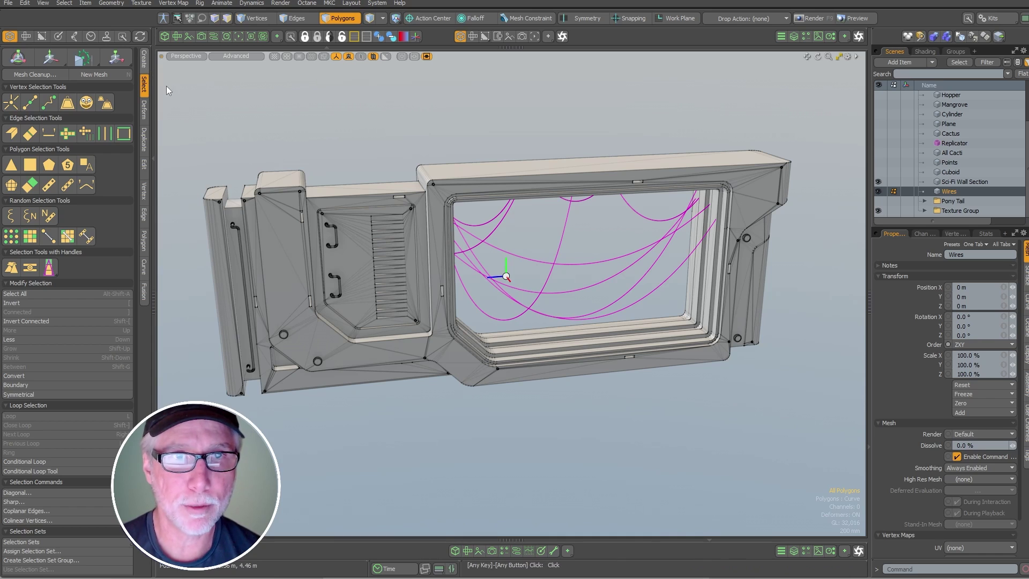
# Draw a catenary curve in the Wires mesh from the wall opening's upper-left corner to the frame's top edge.
pyautogui.click(144, 59)
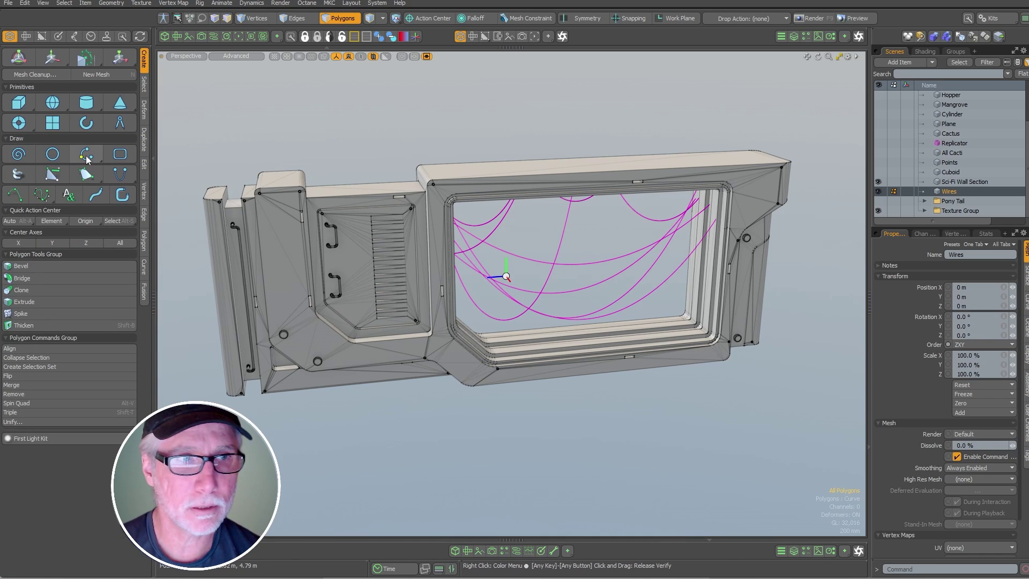
pyautogui.click(116, 173)
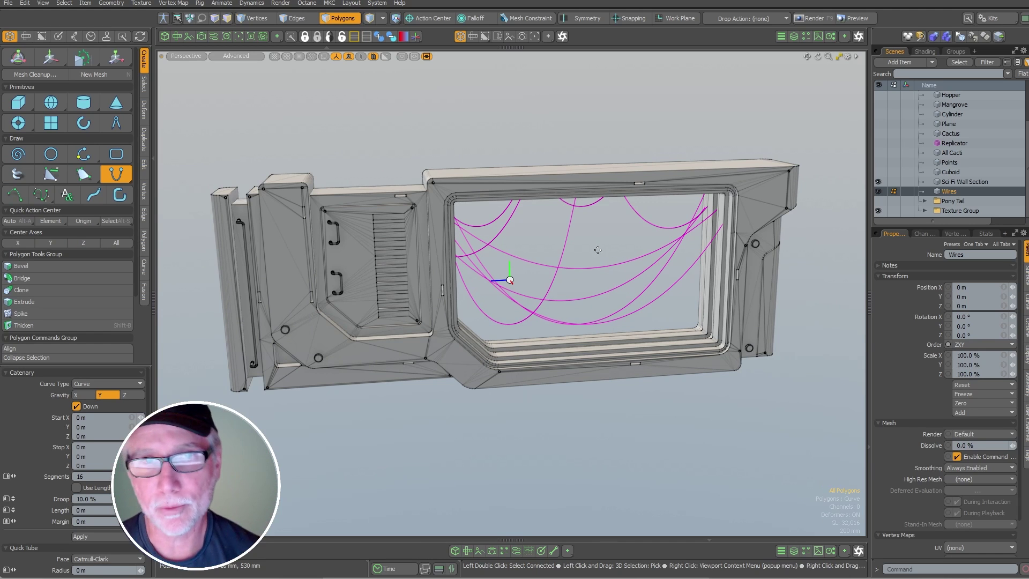
pyautogui.keyDown('alt'); pyautogui.moveTo(597, 249); pyautogui.dragTo(535, 266); pyautogui.keyUp('alt')
pyautogui.moveTo(459, 198); pyautogui.dragTo(474, 208)
pyautogui.moveTo(647, 253); pyautogui.dragTo(475, 210)
pyautogui.moveTo(673, 268); pyautogui.dragTo(603, 168)
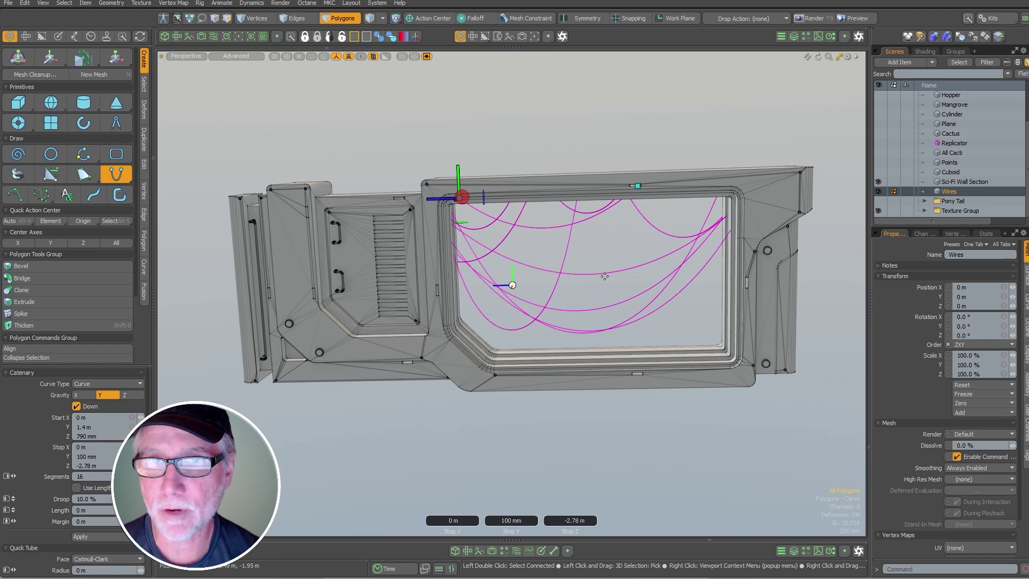
# Increase the catenary's droop to 110% and adjust the position of its start point on the wall frame.
pyautogui.moveTo(604, 276); pyautogui.dragTo(651, 276, button='right')
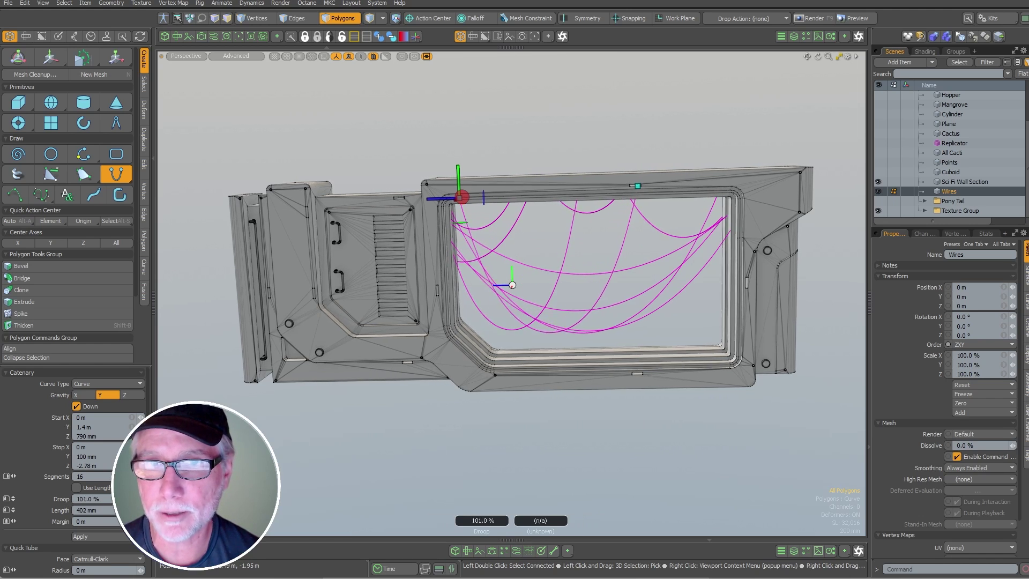
pyautogui.keyDown('alt'); pyautogui.moveTo(554, 93); pyautogui.dragTo(490, 101); pyautogui.keyUp('alt')
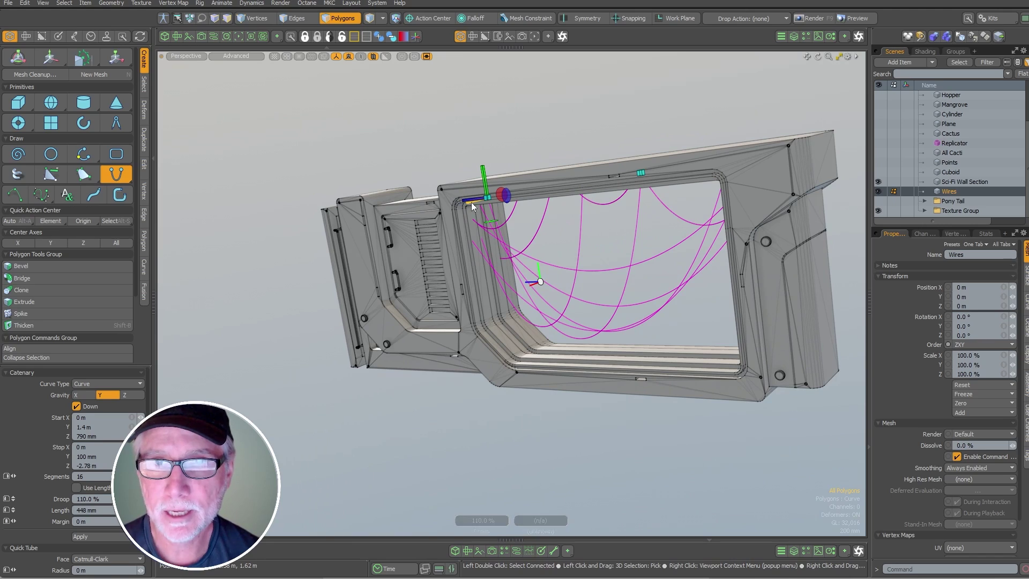
pyautogui.moveTo(471, 202); pyautogui.dragTo(490, 222)
pyautogui.moveTo(497, 188); pyautogui.dragTo(473, 199)
# Draw a second catenary along the top edge near the wall opening's right end with 30% droop, and exit the tool.
pyautogui.keyDown('alt'); pyautogui.moveTo(547, 343); pyautogui.dragTo(639, 240); pyautogui.keyUp('alt')
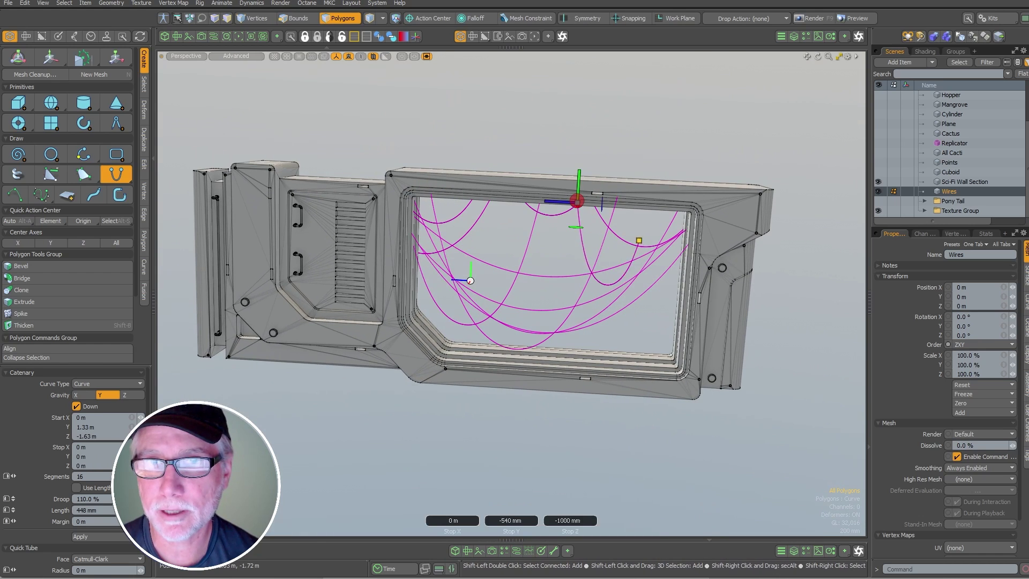
pyautogui.keyDown('shift'); pyautogui.moveTo(668, 199); pyautogui.dragTo(665, 200); pyautogui.keyUp('shift')
pyautogui.moveTo(628, 296); pyautogui.dragTo(628, 276, button='right')
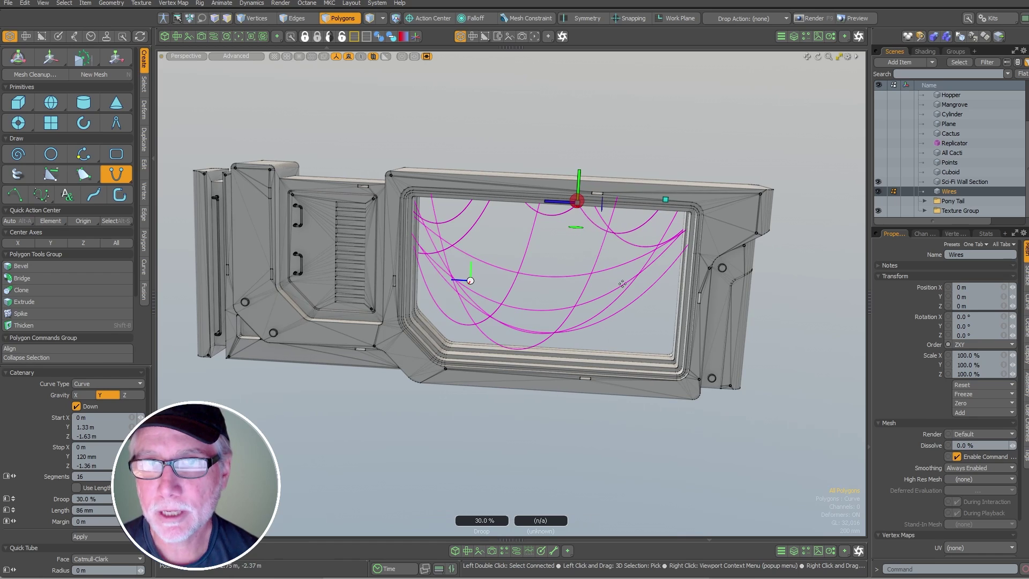
pyautogui.keyDown('alt'); pyautogui.moveTo(621, 284); pyautogui.dragTo(546, 214); pyautogui.keyUp('alt')
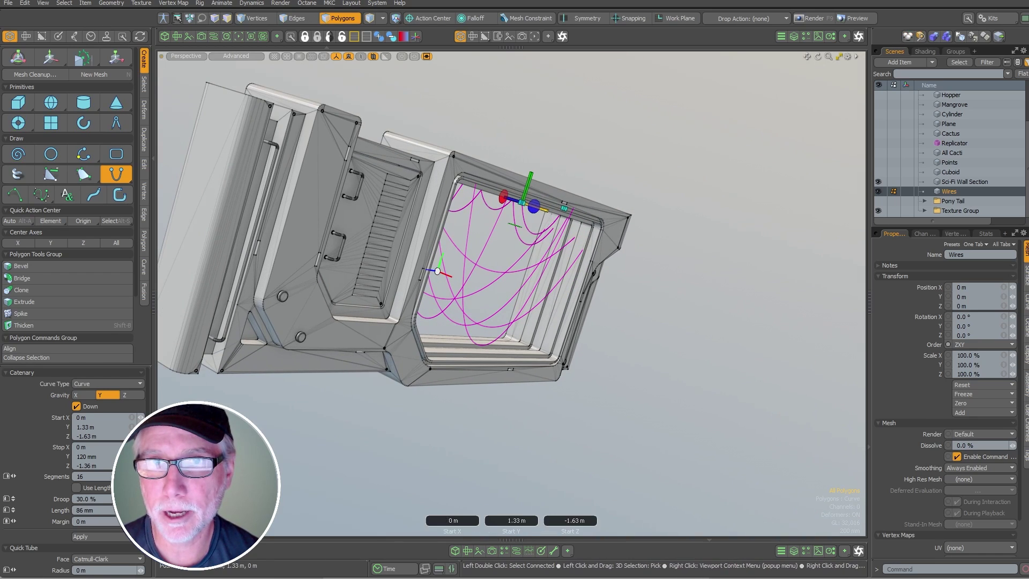
pyautogui.press('space')
pyautogui.keyDown('alt'); pyautogui.moveTo(674, 288); pyautogui.dragTo(753, 373); pyautogui.keyUp('alt')
pyautogui.scroll(-1, 756, 399)
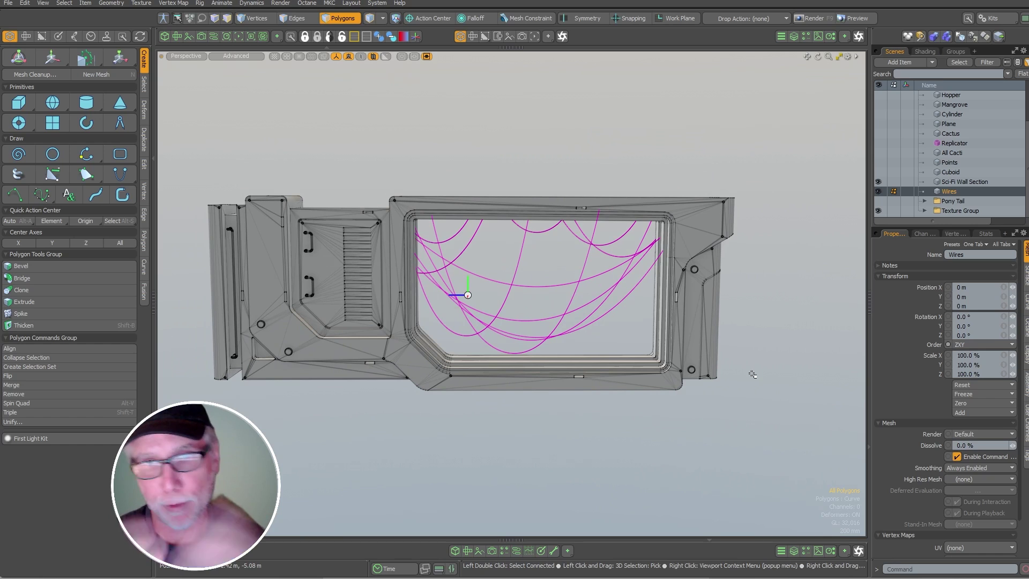
pyautogui.keyDown('alt'); pyautogui.moveTo(527, 298); pyautogui.dragTo(540, 315); pyautogui.keyUp('alt')
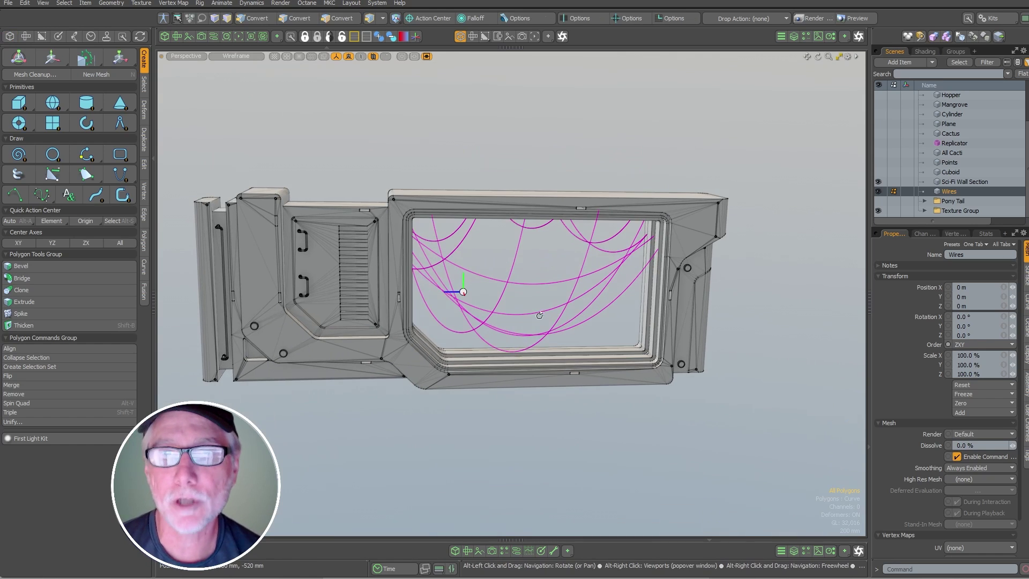
# Select the end points of the Wires curves, trying last points only and first points only before including both.
pyautogui.keyDown('alt'); pyautogui.moveTo(574, 259); pyautogui.dragTo(551, 243); pyautogui.keyUp('alt')
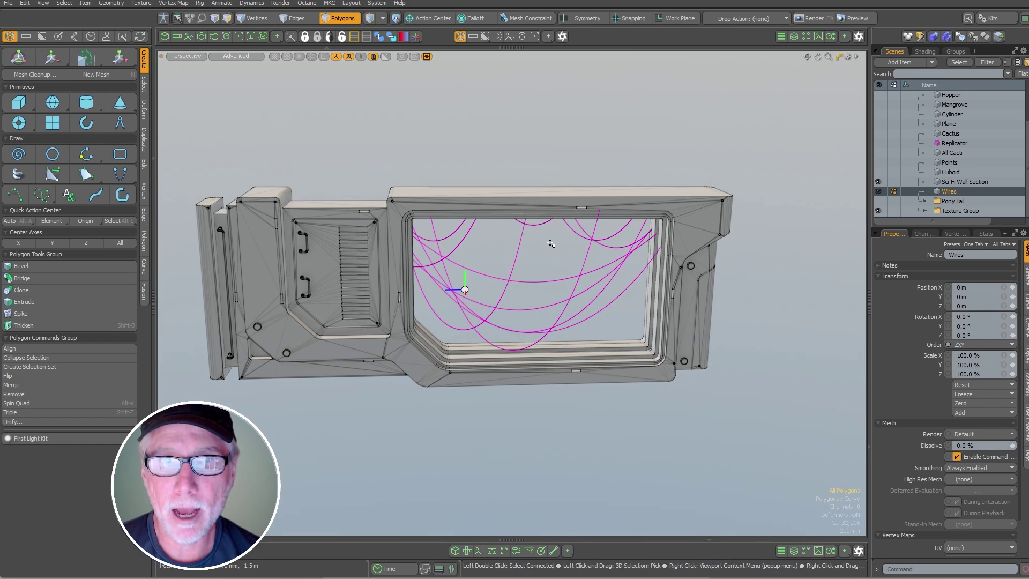
pyautogui.click(144, 84)
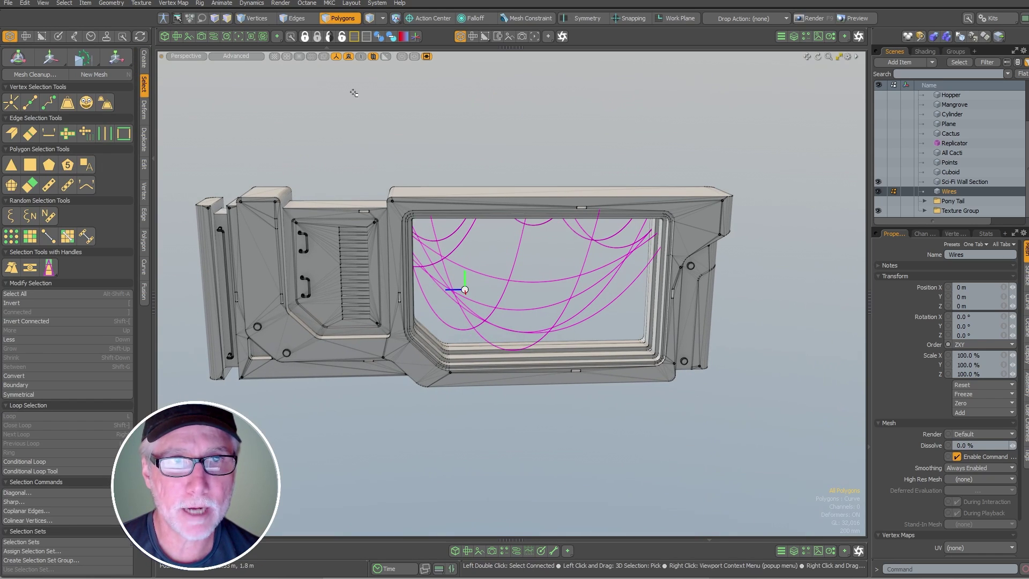
pyautogui.click(48, 104)
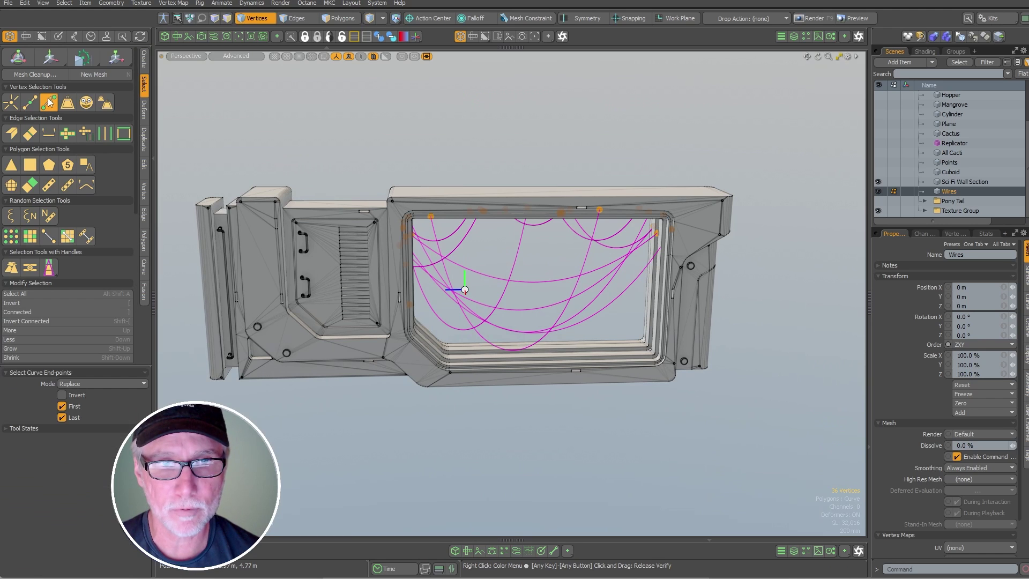
pyautogui.keyDown('alt'); pyautogui.moveTo(455, 292); pyautogui.dragTo(510, 300); pyautogui.keyUp('alt')
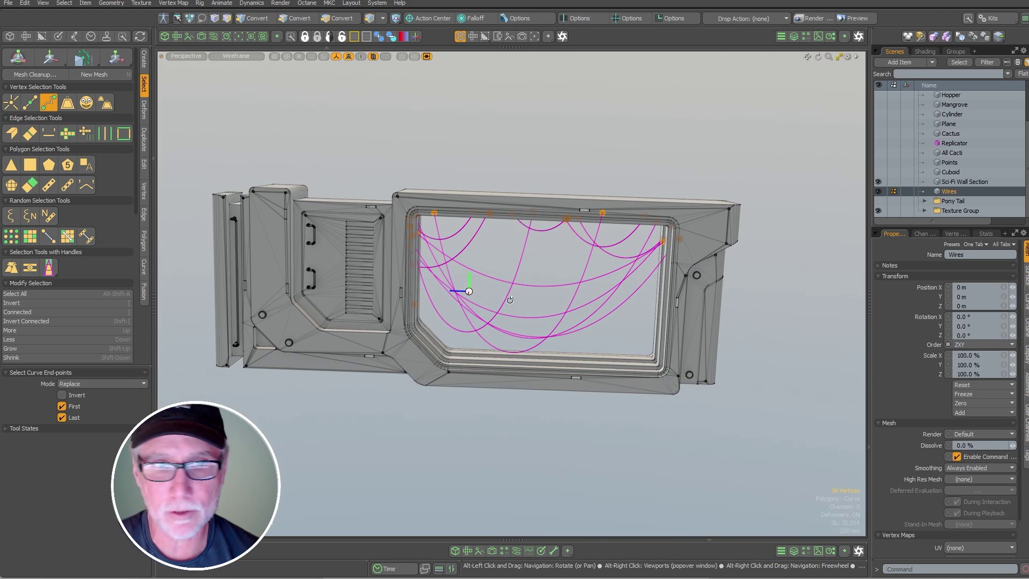
pyautogui.click(62, 406)
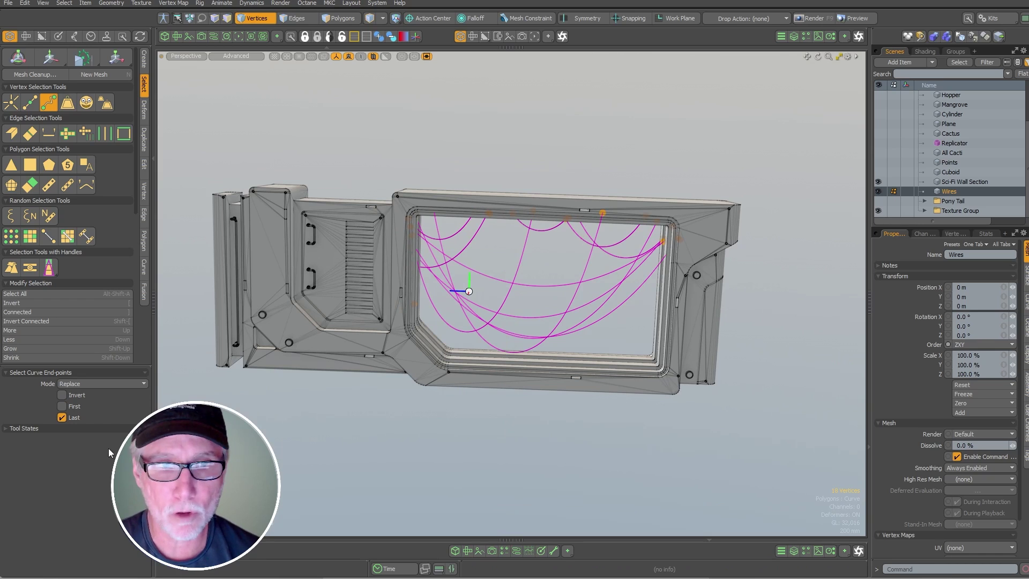
pyautogui.click(62, 407)
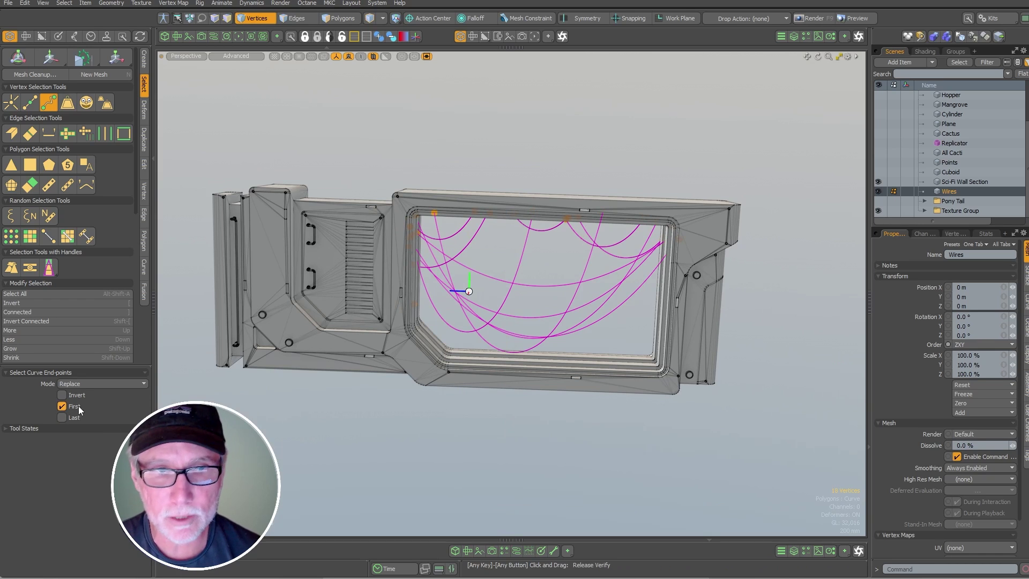
pyautogui.click(61, 417)
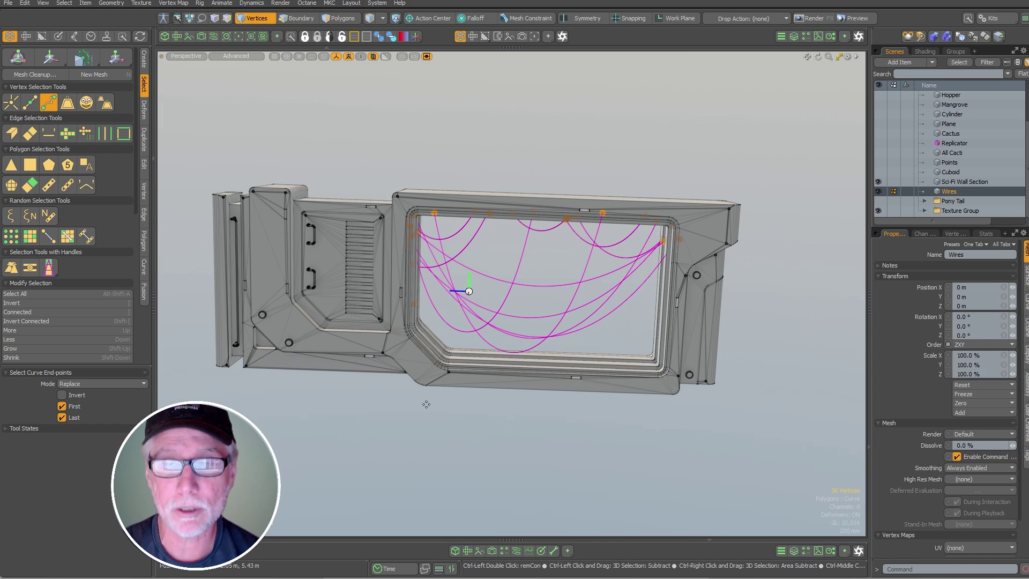
# Turn on vertex display in the viewport so the points along the wire curves are shown.
pyautogui.hotkey('ctrl', '3')
pyautogui.click(670, 400)
pyautogui.moveTo(670, 403)
pyautogui.keyDown('alt'); pyautogui.mouseDown()
pyautogui.moveTo(656, 408)
pyautogui.moveTo(664, 406)
pyautogui.mouseUp(); pyautogui.keyUp('alt')
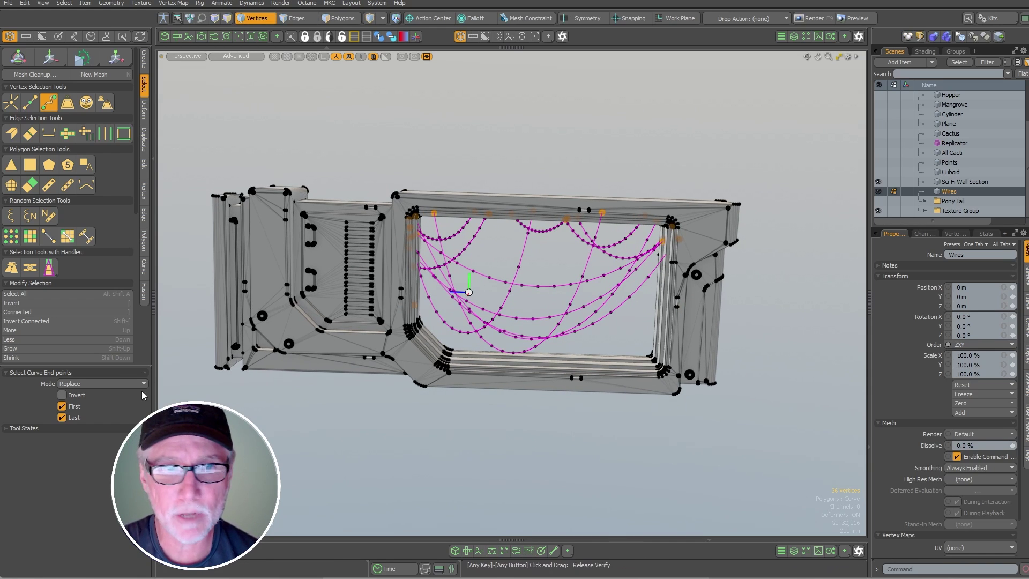
# Limit the selection to the curves' last points, grow it, try deleting those vertices, undo the deletion and exit the selection tool.
pyautogui.click(75, 407)
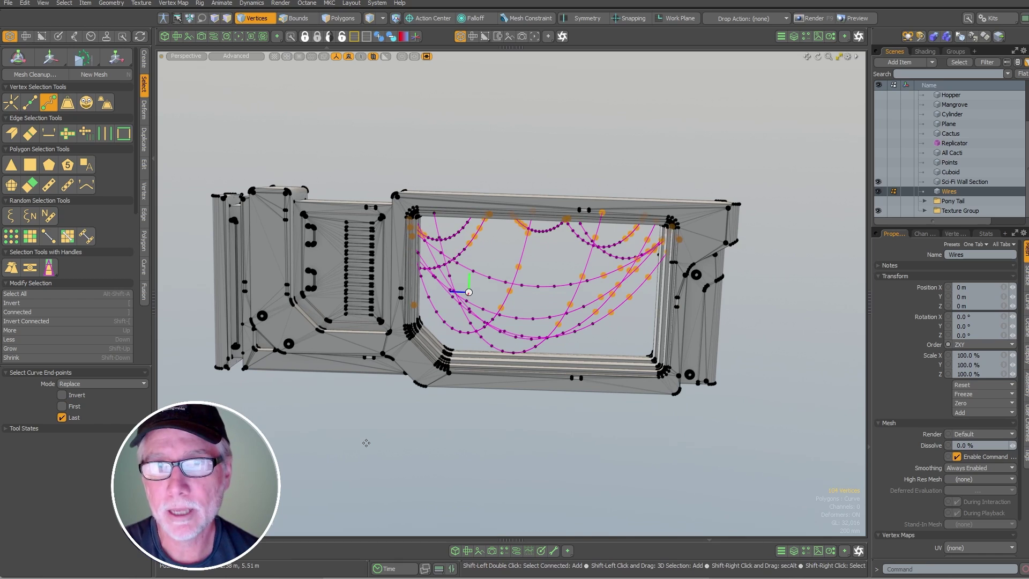
pyautogui.click(366, 443)
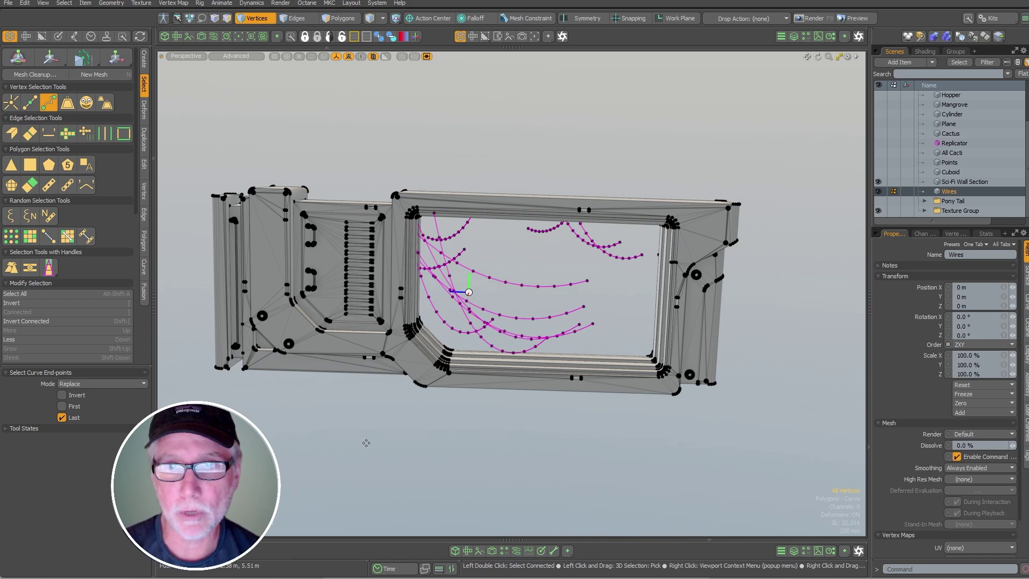
pyautogui.hotkey('ctrl', 'z')
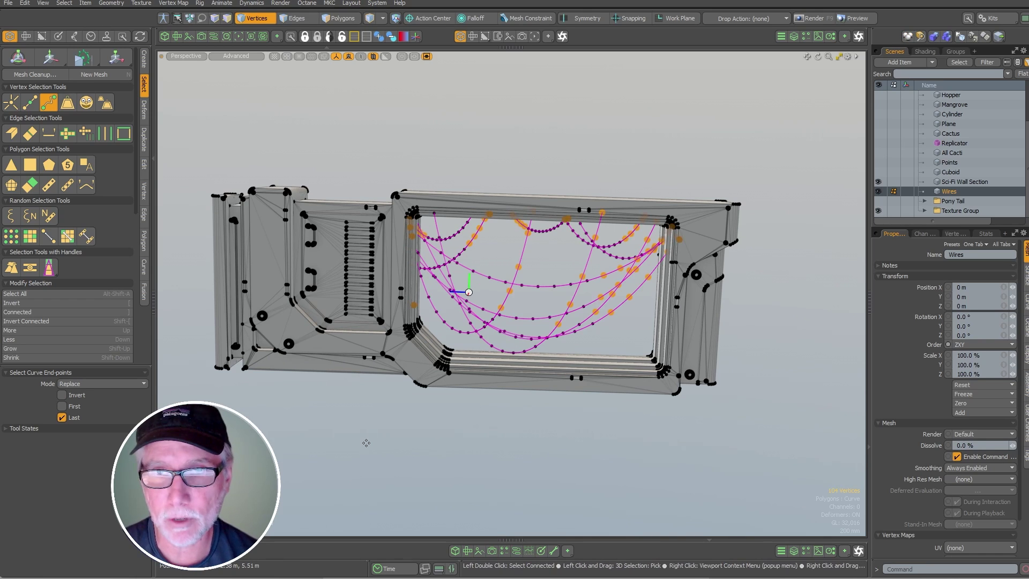
pyautogui.press('Escape')
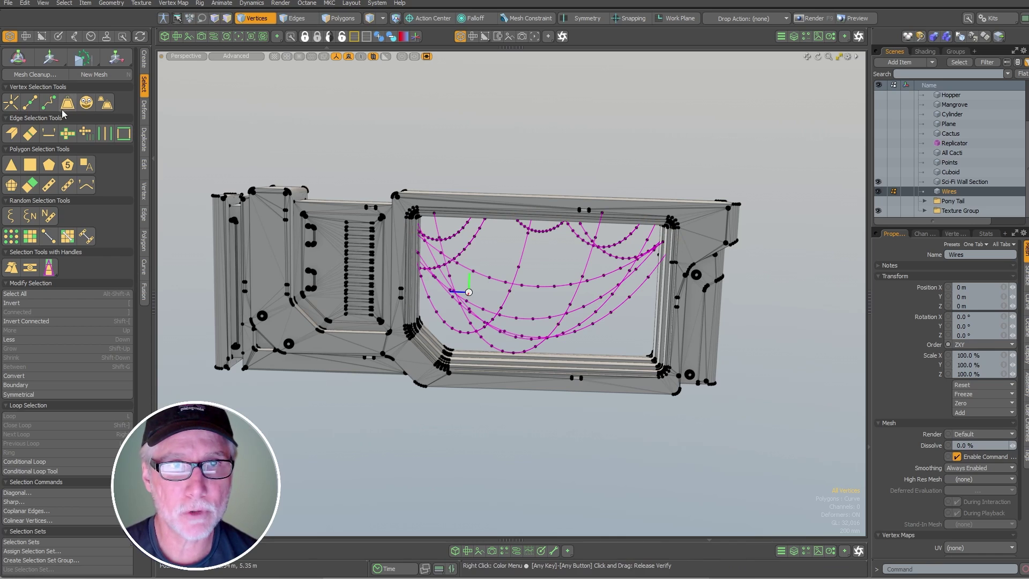
# Start selecting curves by length and reset the minimum and maximum lengths to 0 m.
pyautogui.click(88, 188)
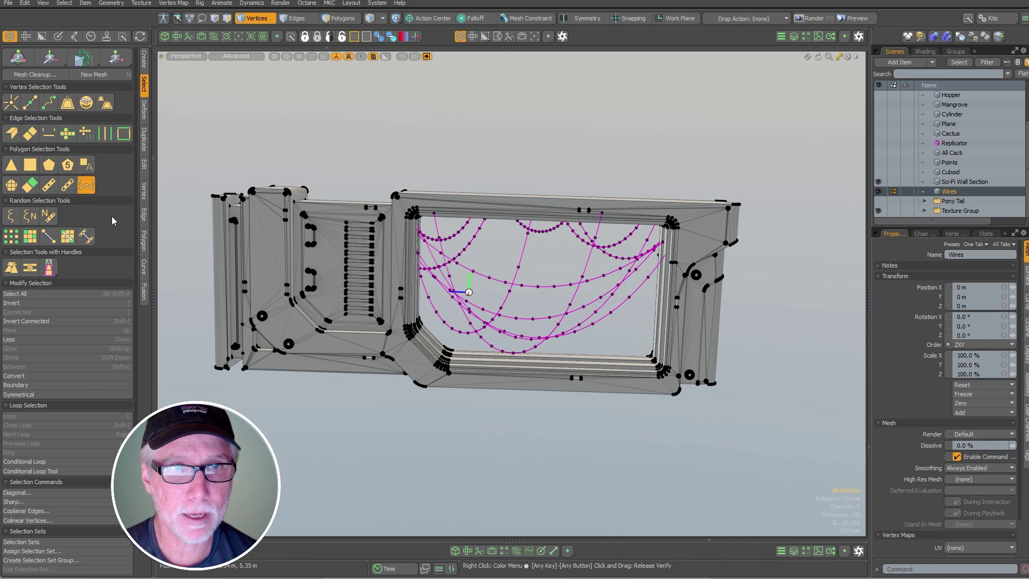
pyautogui.keyDown('alt'); pyautogui.moveTo(558, 273); pyautogui.dragTo(514, 255); pyautogui.keyUp('alt')
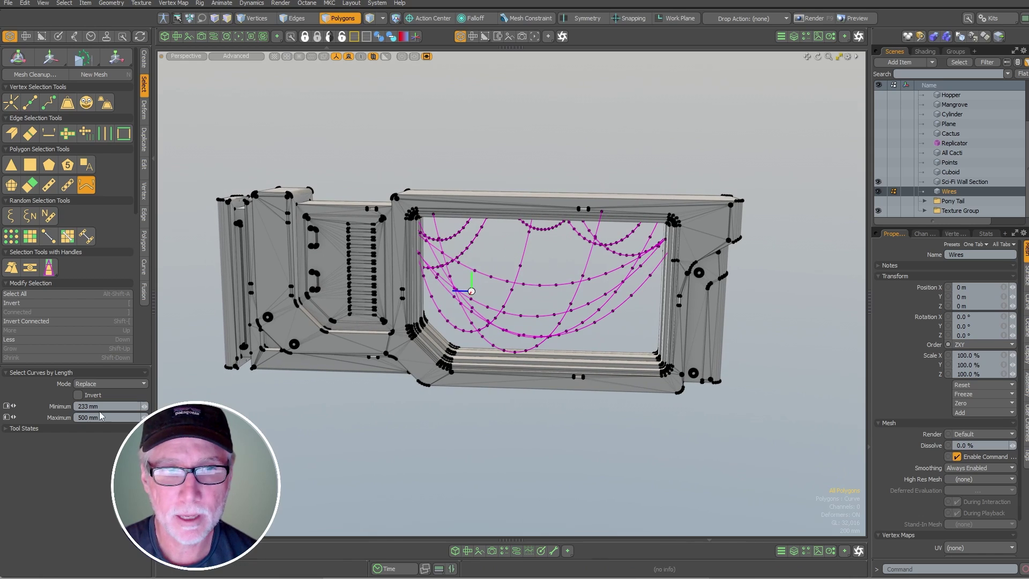
pyautogui.moveTo(101, 406); pyautogui.dragTo(44, 407)
pyautogui.press('Return')
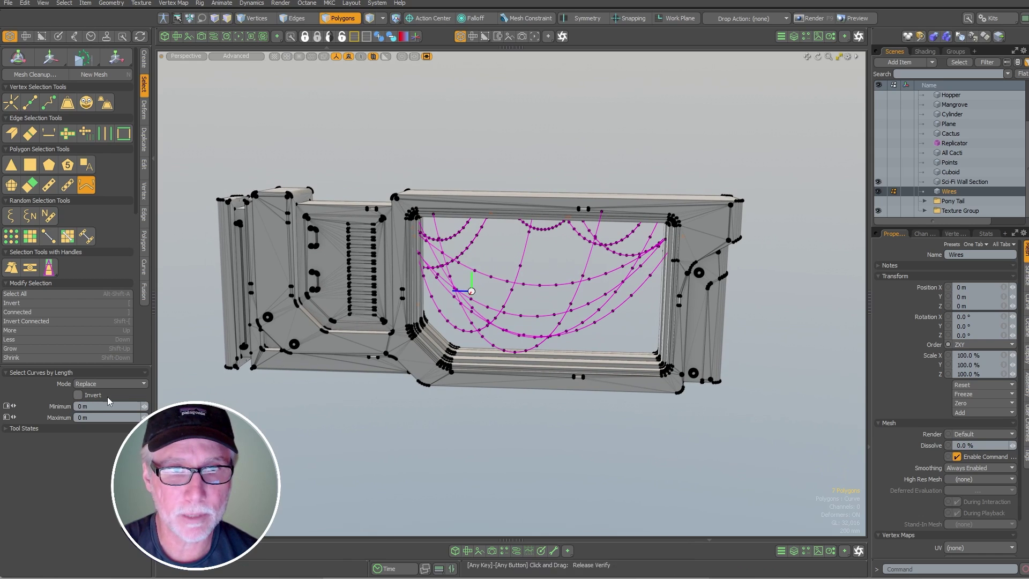
pyautogui.keyDown('alt'); pyautogui.moveTo(490, 206); pyautogui.dragTo(477, 146); pyautogui.keyUp('alt')
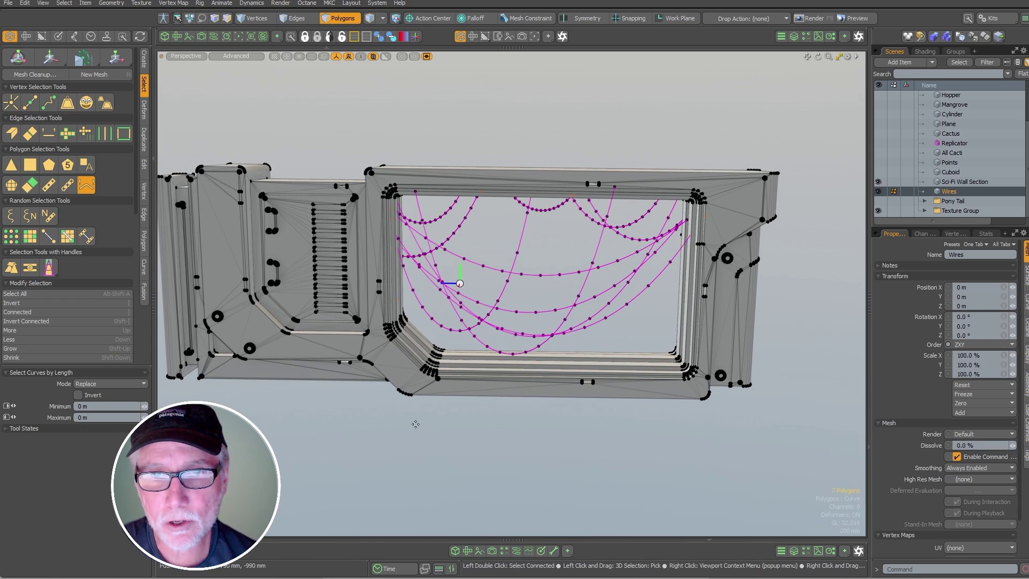
# Raise the maximum curve length to 2.6 m to select the short wires along the opening's upper edge.
pyautogui.moveTo(415, 424); pyautogui.dragTo(468, 424)
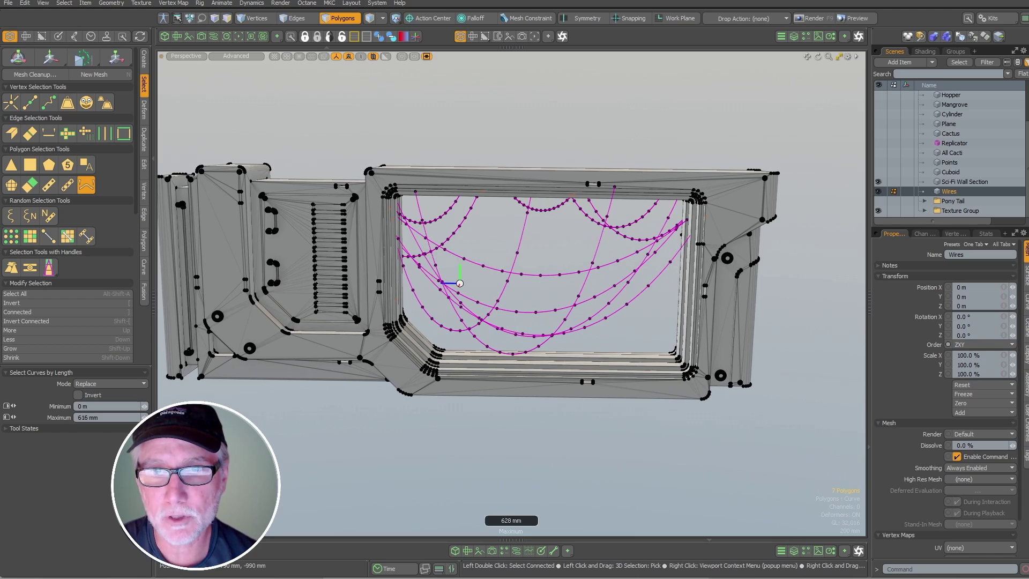
pyautogui.moveTo(710, 310); pyautogui.dragTo(751, 307)
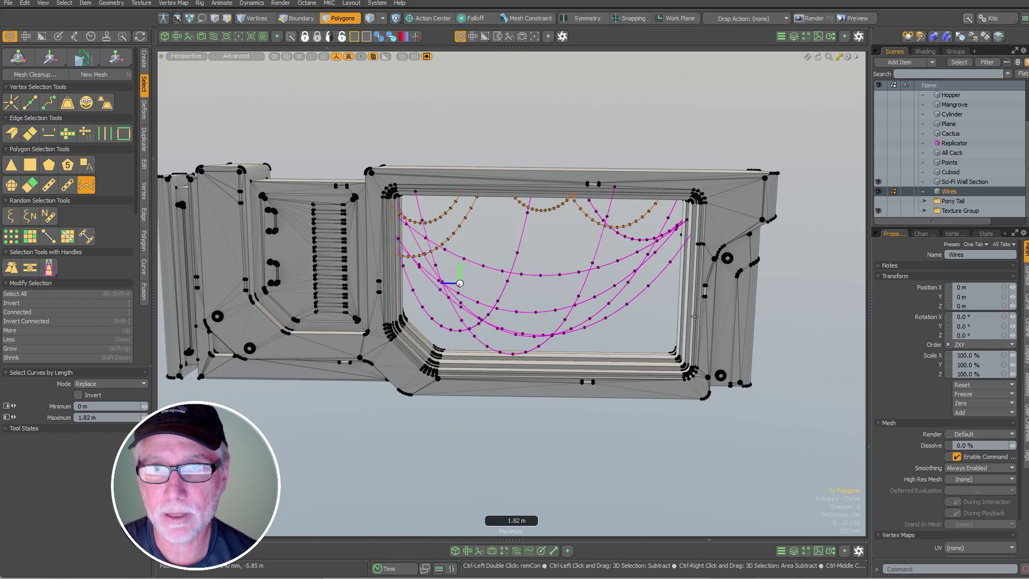
pyautogui.press('KP_1')
pyautogui.keyDown('alt'); pyautogui.moveTo(632, 293); pyautogui.dragTo(633, 289); pyautogui.keyUp('alt')
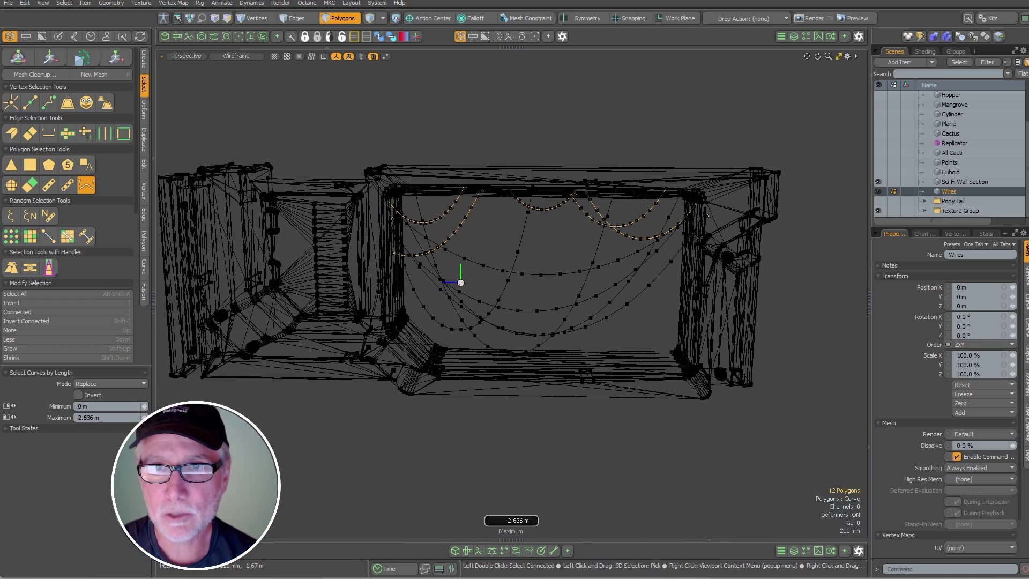
pyautogui.hotkey('ctrl', '2')
pyautogui.click(785, 363)
pyautogui.moveTo(657, 356)
pyautogui.keyDown('alt'); pyautogui.mouseDown()
pyautogui.moveTo(620, 369)
pyautogui.moveTo(655, 361)
pyautogui.mouseUp(); pyautogui.keyUp('alt')
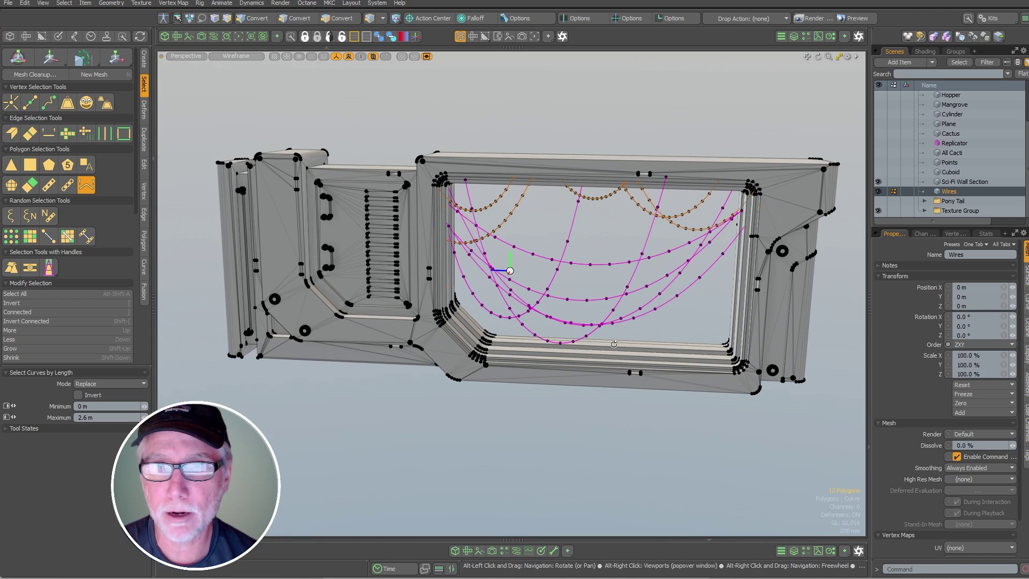
# Turn the selected short curves into tubes of about 11 mm radius with Quick Tube, and turn off vertex display.
pyautogui.click(144, 59)
pyautogui.click(94, 193)
pyautogui.moveTo(518, 260)
pyautogui.keyDown('alt'); pyautogui.keyDown('shift'); pyautogui.mouseDown()
pyautogui.moveTo(485, 287)
pyautogui.moveTo(500, 240)
pyautogui.moveTo(527, 238)
pyautogui.moveTo(446, 250)
pyautogui.mouseUp(); pyautogui.keyUp('shift'); pyautogui.keyUp('alt')
pyautogui.hotkey('ctrl', '3')
pyautogui.click(576, 306)
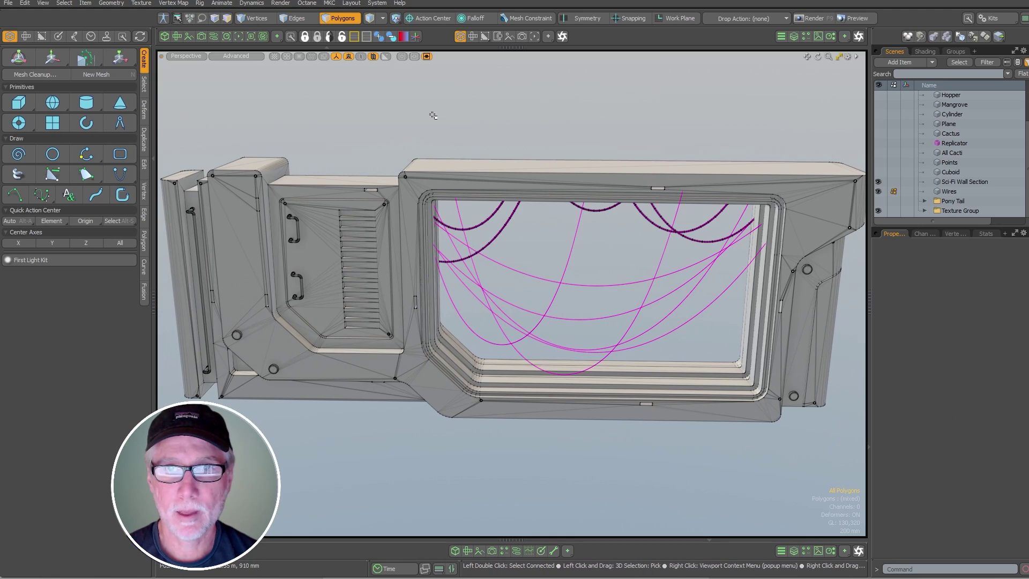
# Select the medium-length wire curves by length, using a minimum of 2.3 m and a maximum of 5.752 m.
pyautogui.click(144, 86)
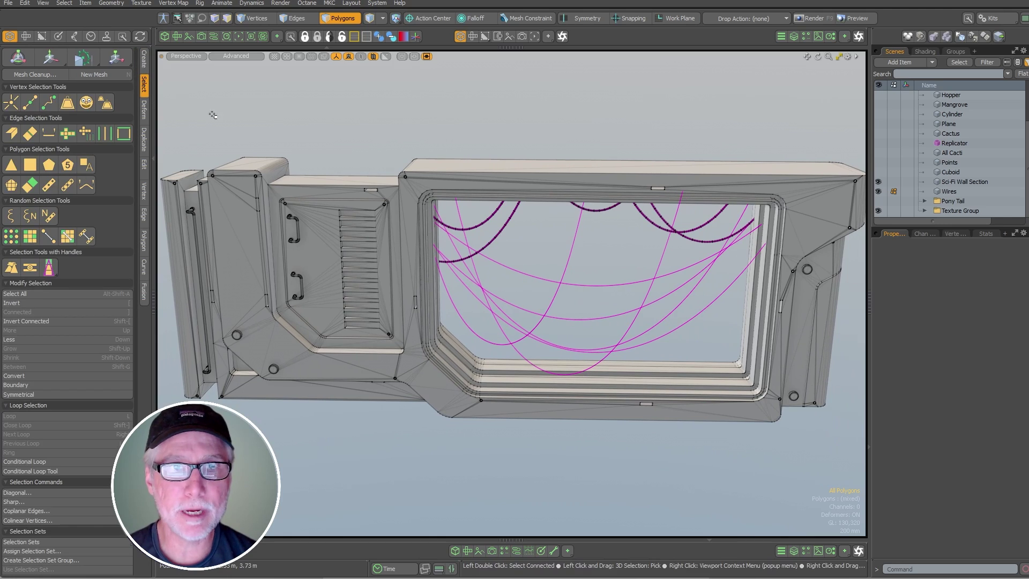
pyautogui.click(86, 186)
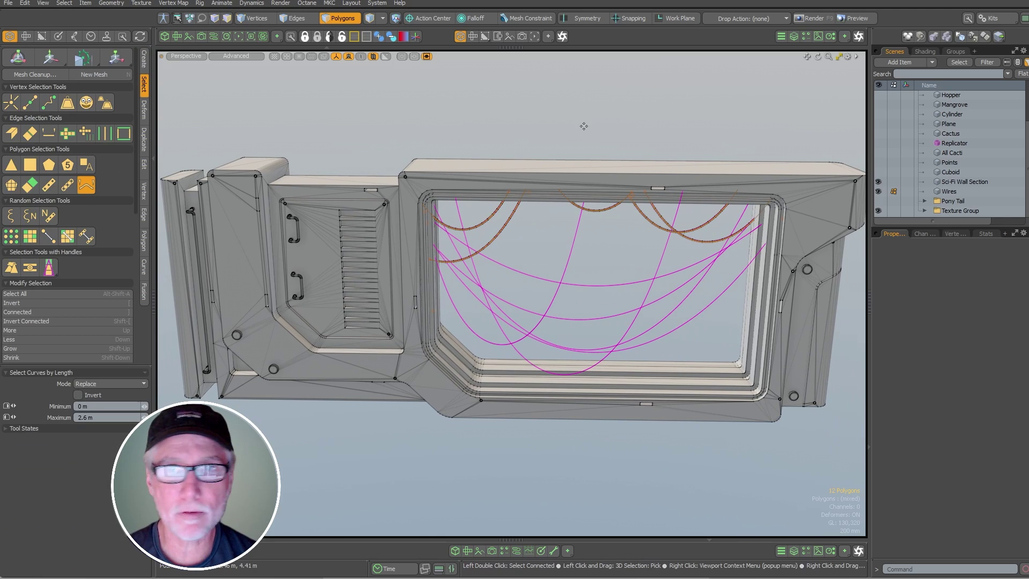
pyautogui.moveTo(492, 127); pyautogui.dragTo(515, 112)
pyautogui.scroll(2, 504, 118)
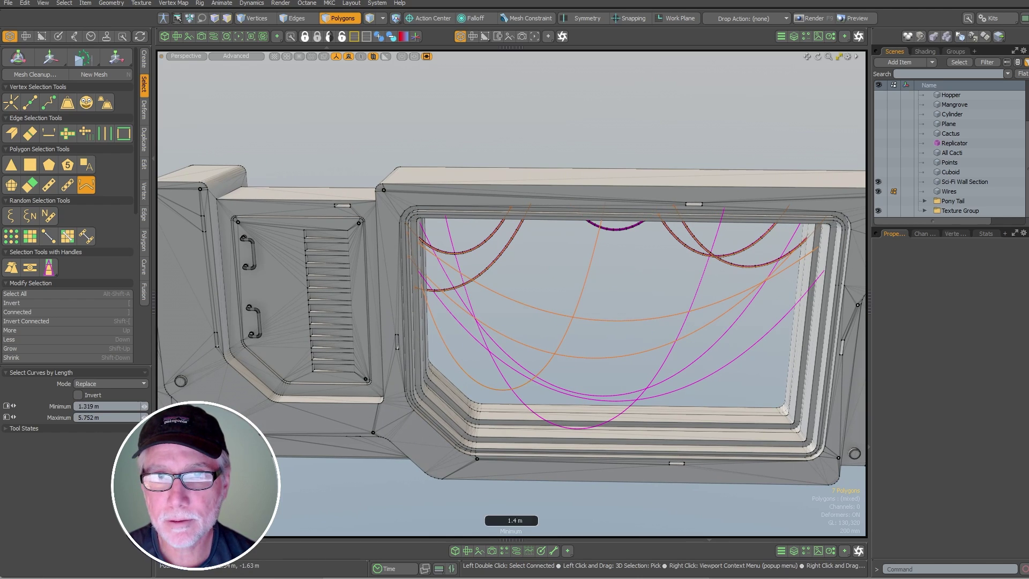
pyautogui.moveTo(584, 106); pyautogui.dragTo(633, 133)
pyautogui.keyDown('alt'); pyautogui.scroll(-2, 632, 133); pyautogui.keyUp('alt')
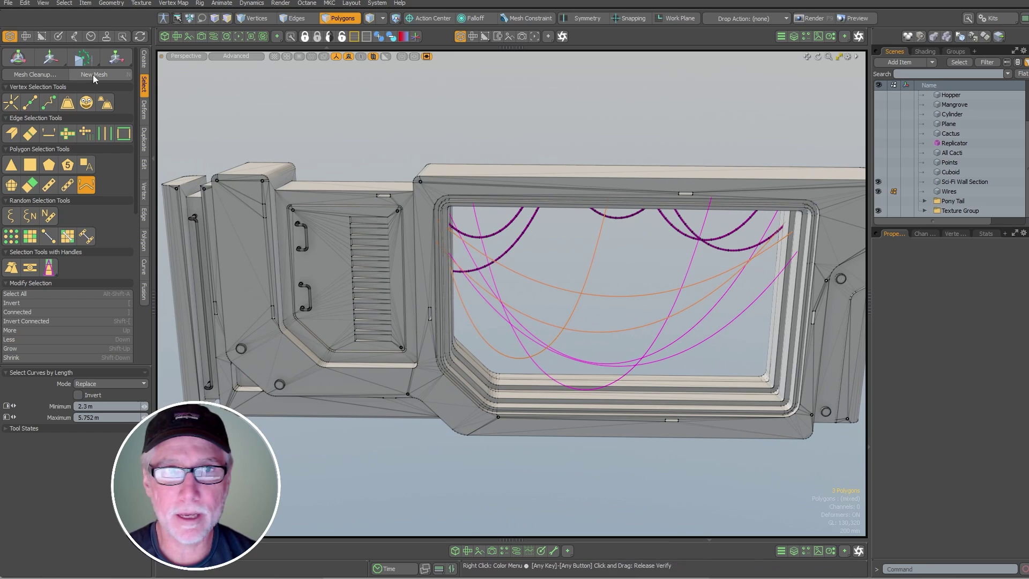
# Turn the selected medium-length curves into tubes with a 24 mm radius using Quick Tube, and exit the tool.
pyautogui.click(144, 59)
pyautogui.click(94, 194)
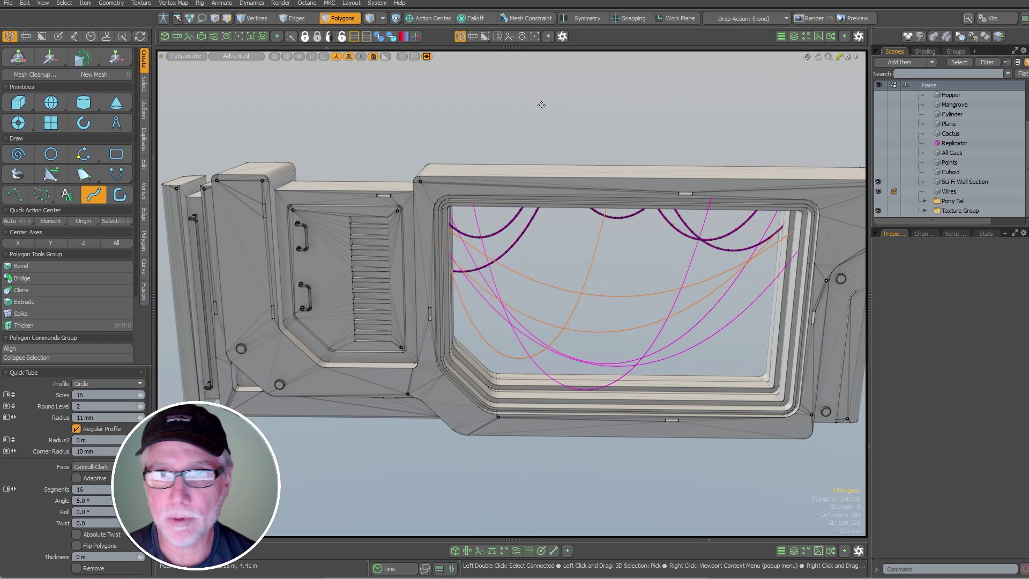
pyautogui.moveTo(541, 106); pyautogui.dragTo(555, 106)
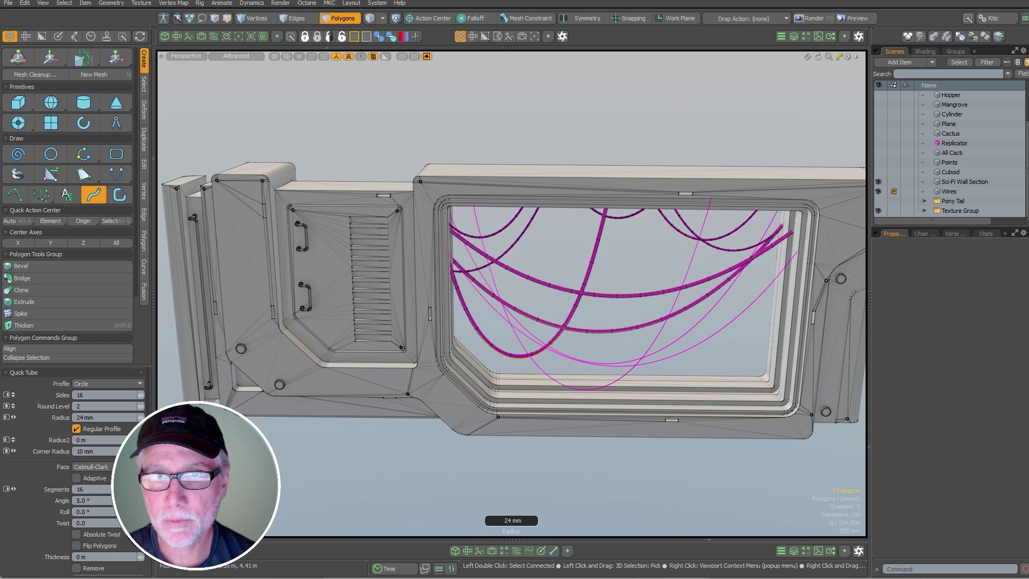
pyautogui.press('space')
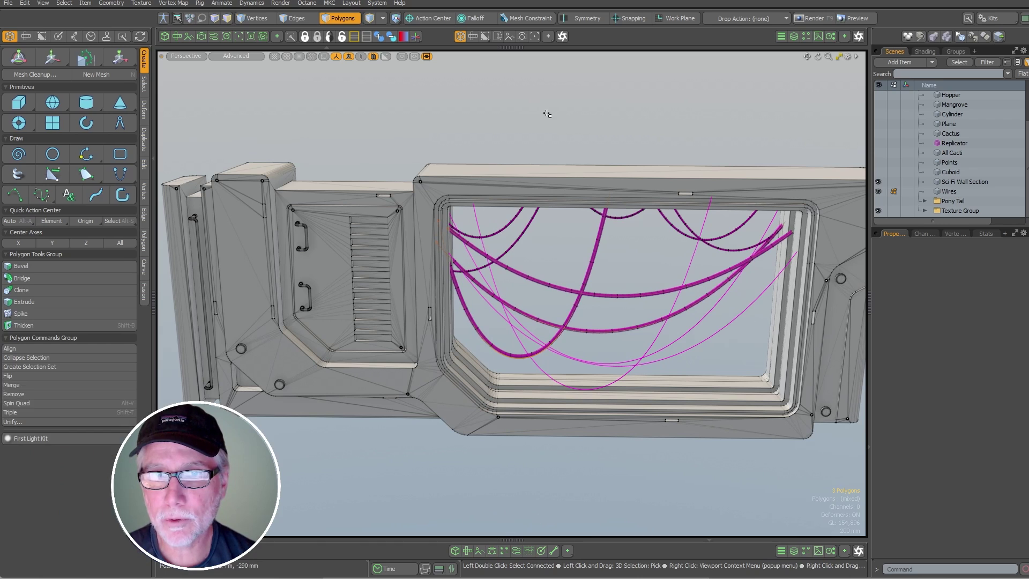
# Restart selecting curves by length and raise the maximum length to 6.836 m to include the longest wires.
pyautogui.click(145, 84)
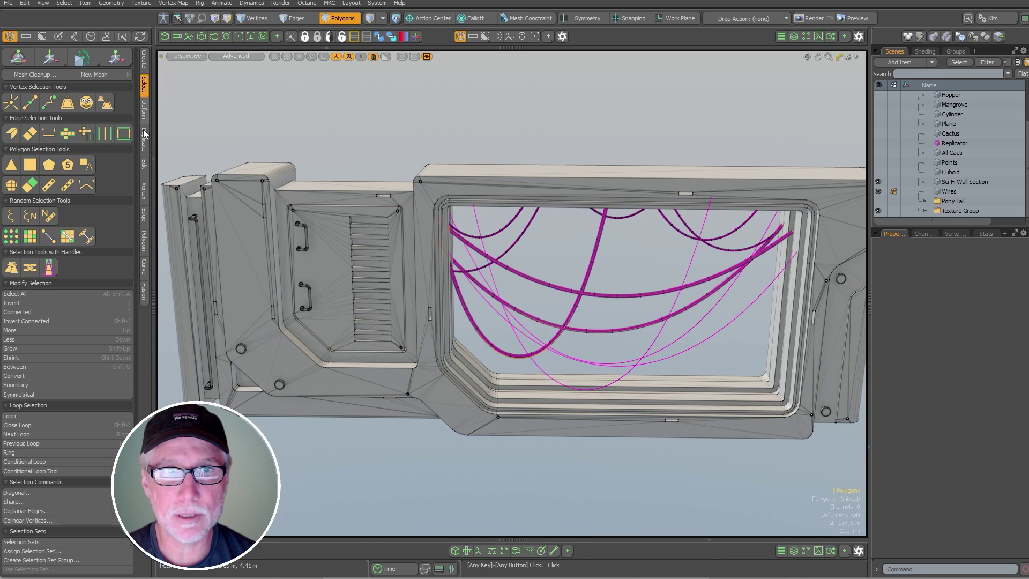
pyautogui.click(87, 185)
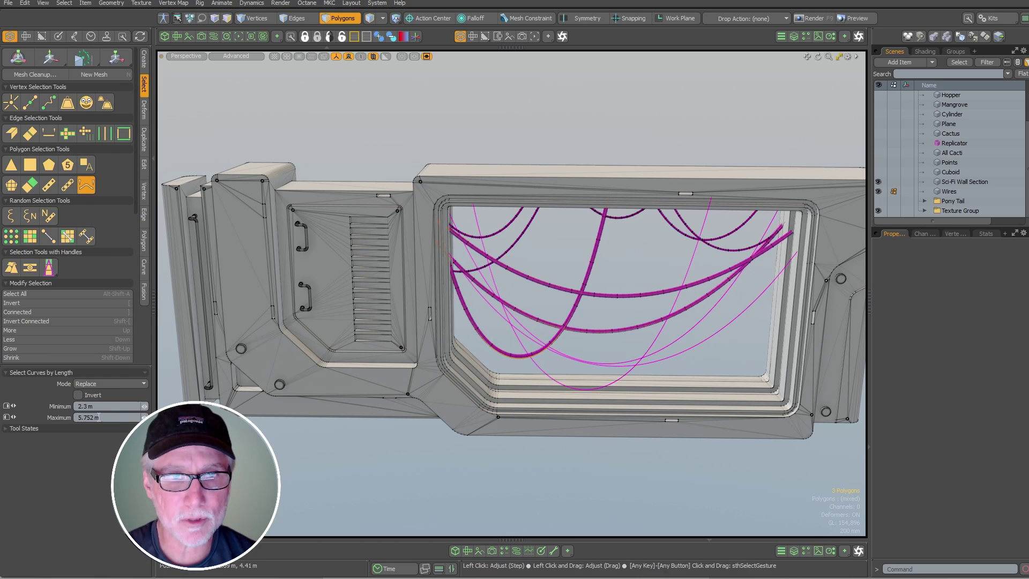
pyautogui.moveTo(574, 451); pyautogui.dragTo(1016, 436)
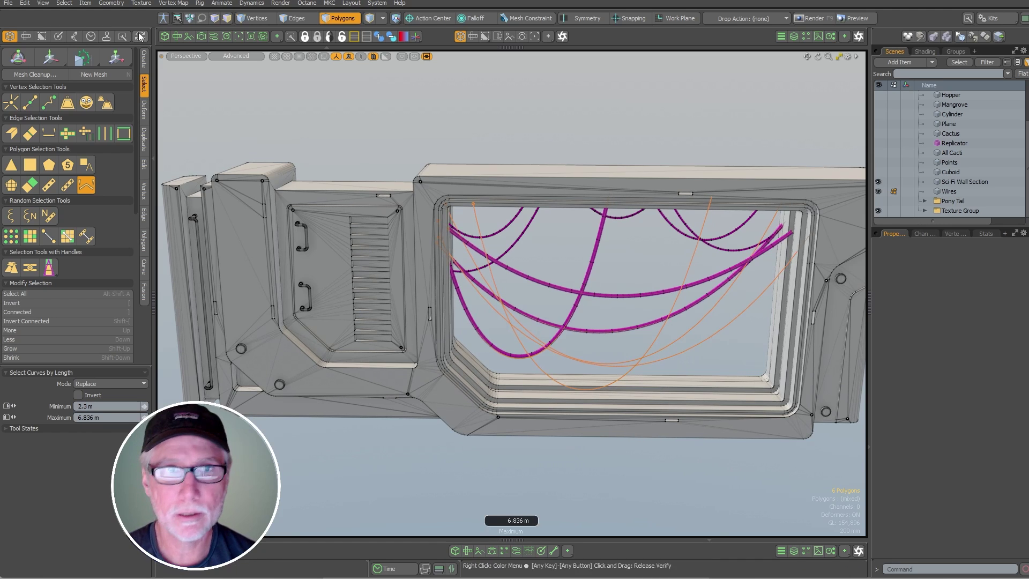
# Raise the minimum curve length to 5.7 m so that only the longest wire curves are selected.
pyautogui.moveTo(145, 406); pyautogui.dragTo(222, 414)
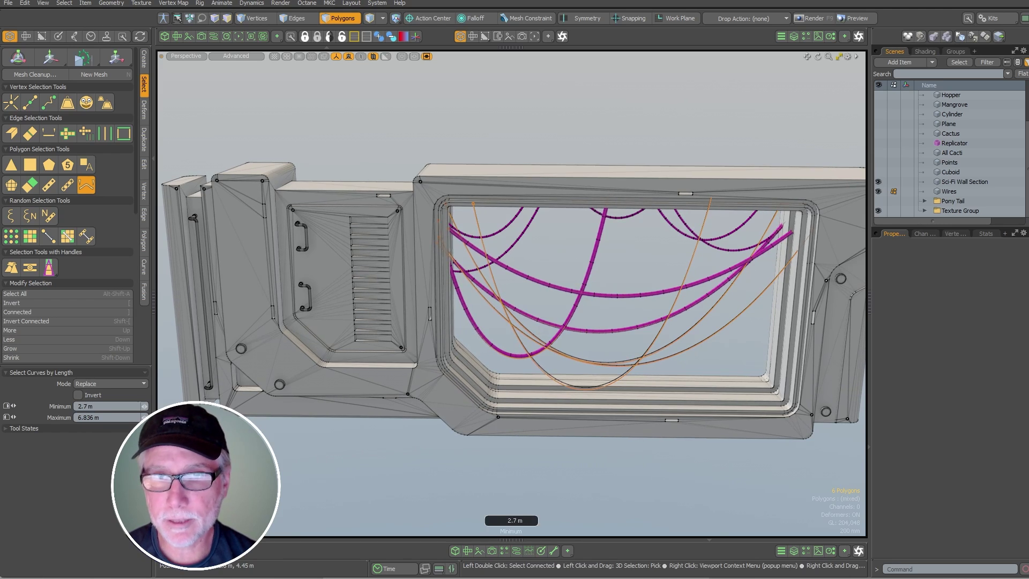
pyautogui.moveTo(428, 370); pyautogui.dragTo(862, 278)
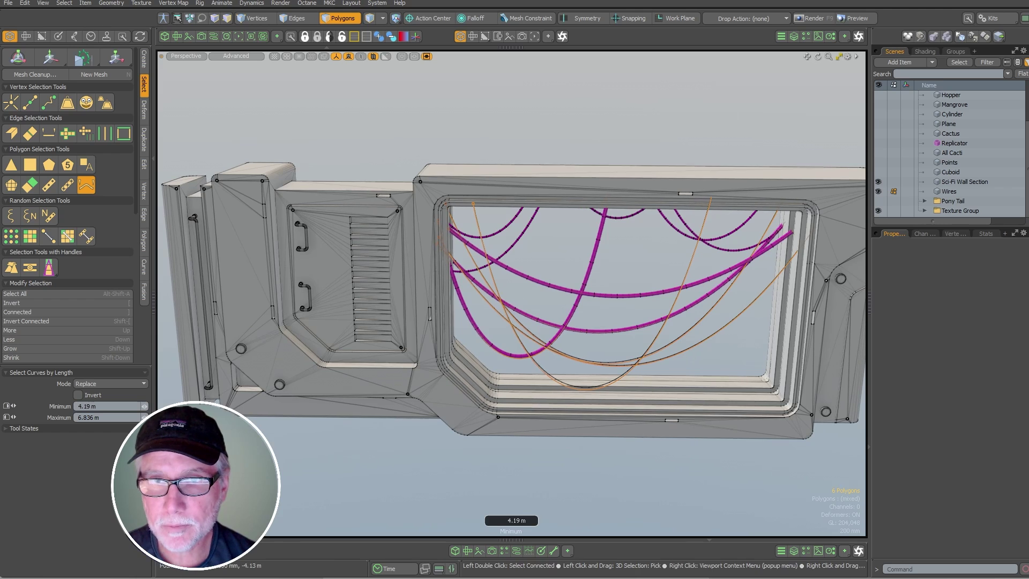
pyautogui.hotkey('ctrl', 'space')
pyautogui.click(609, 259)
pyautogui.moveTo(600, 289); pyautogui.dragTo(964, 289)
pyautogui.moveTo(669, 292)
pyautogui.mouseDown()
pyautogui.moveTo(622, 295)
pyautogui.moveTo(613, 320)
pyautogui.mouseUp()
pyautogui.hotkey('ctrl', '2')
pyautogui.click(590, 312)
# Turn the selected longest wire curves into tubes with a 44 mm radius using Quick Tube, and exit the tool.
pyautogui.click(143, 59)
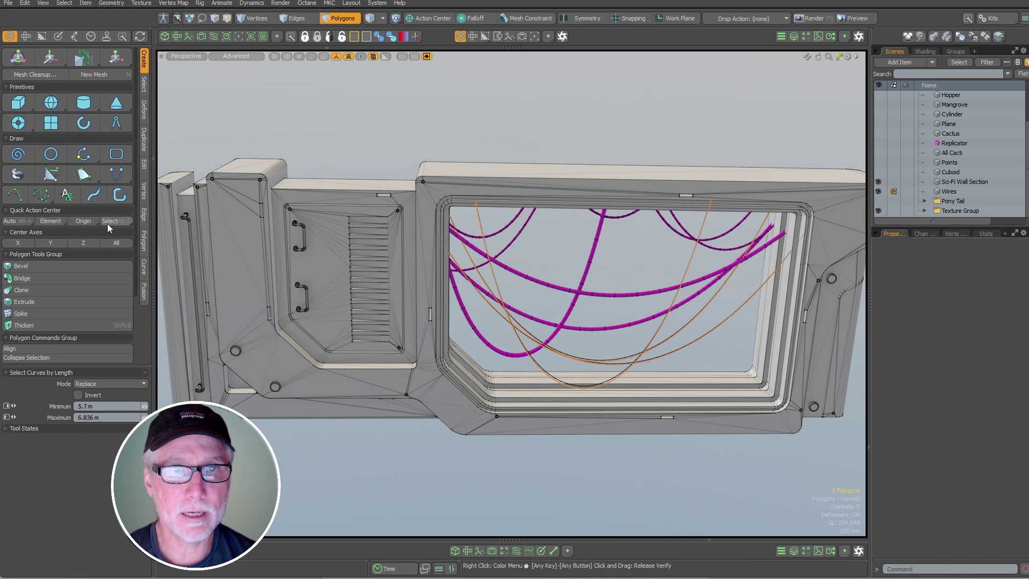
pyautogui.click(93, 194)
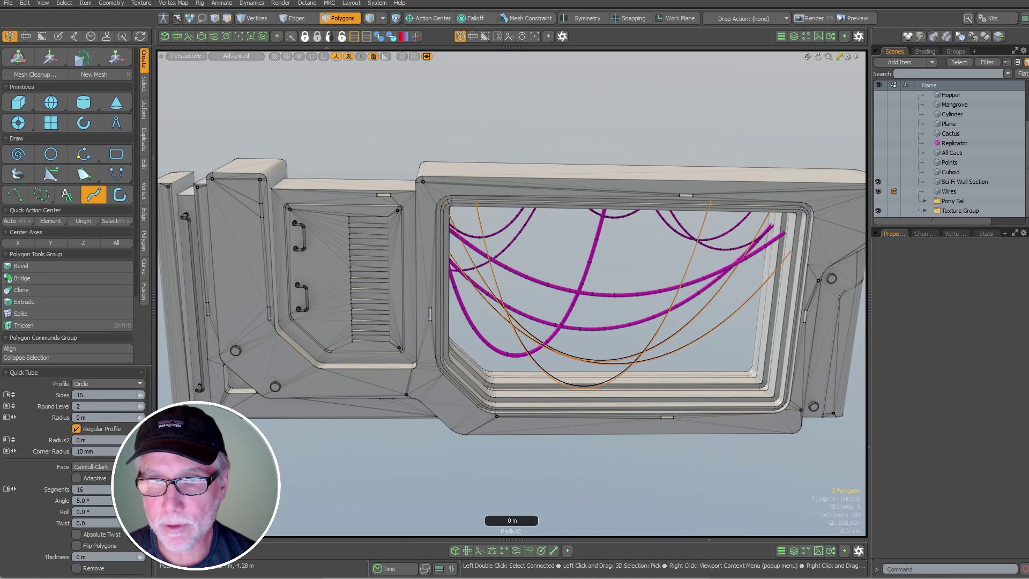
pyautogui.moveTo(580, 130); pyautogui.dragTo(622, 130)
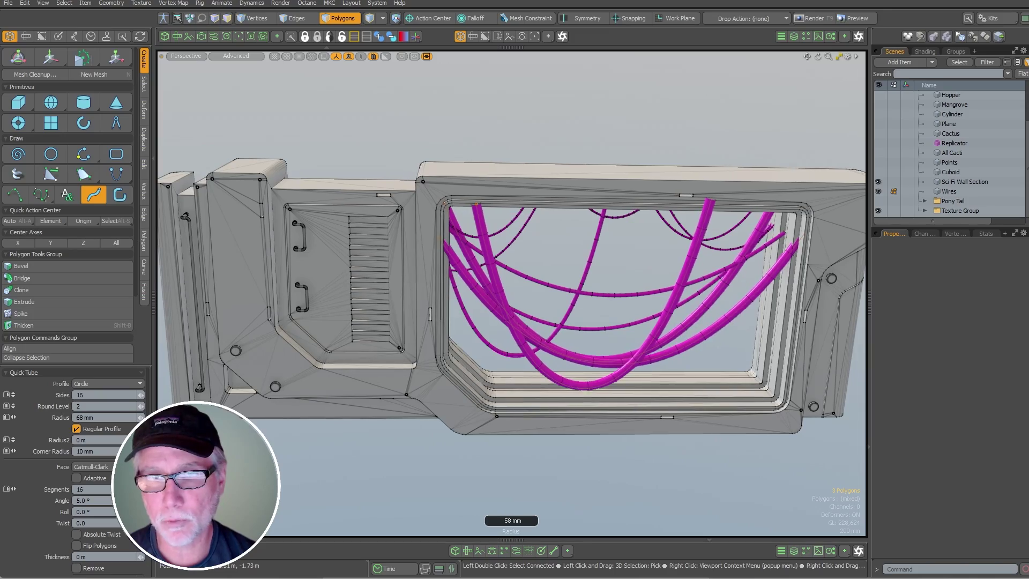
pyautogui.press('space')
pyautogui.keyDown('alt'); pyautogui.moveTo(599, 138); pyautogui.dragTo(574, 136); pyautogui.keyUp('alt')
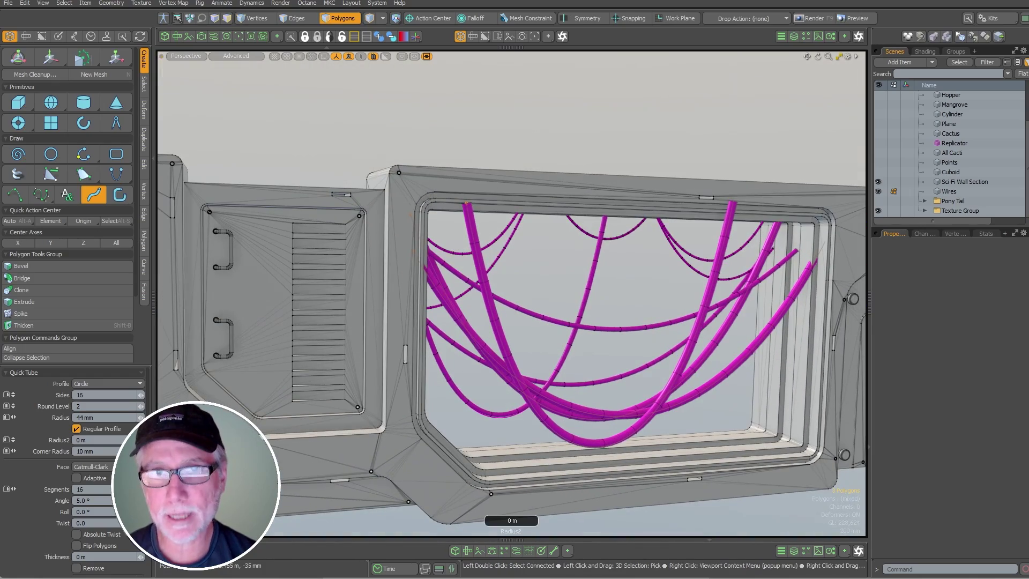
pyautogui.moveTo(461, 257); pyautogui.dragTo(581, 142)
pyautogui.keyDown('alt'); pyautogui.moveTo(581, 142); pyautogui.dragTo(559, 250); pyautogui.keyUp('alt')
pyautogui.press('q')
pyautogui.click(607, 108)
# Show the Pony Tail group and hide the Wires and Sci-Fi Wall Section items.
pyautogui.scroll(-5, 640, 221)
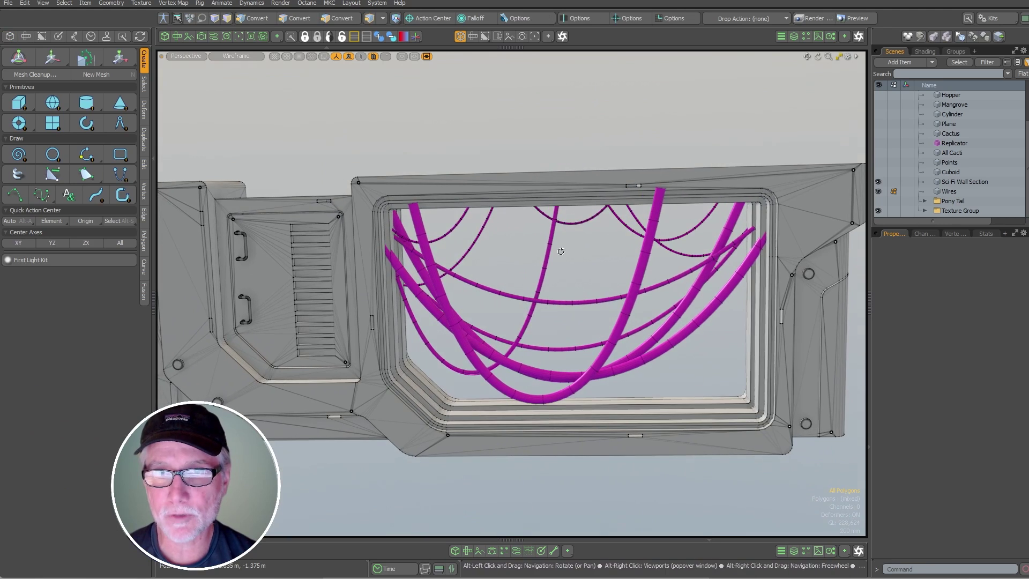
pyautogui.scroll(-1, 559, 250)
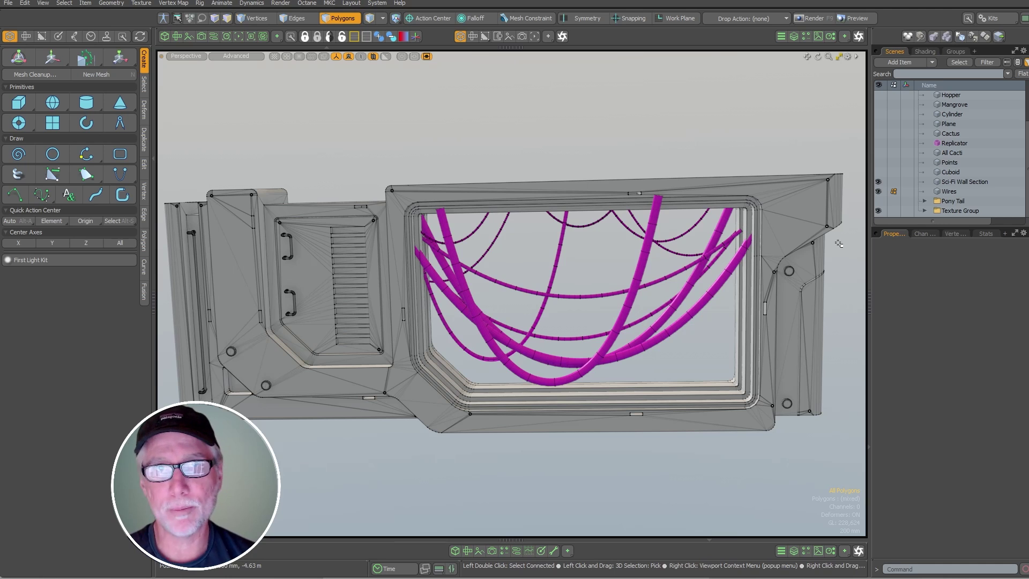
pyautogui.scroll(-4, 656, 267)
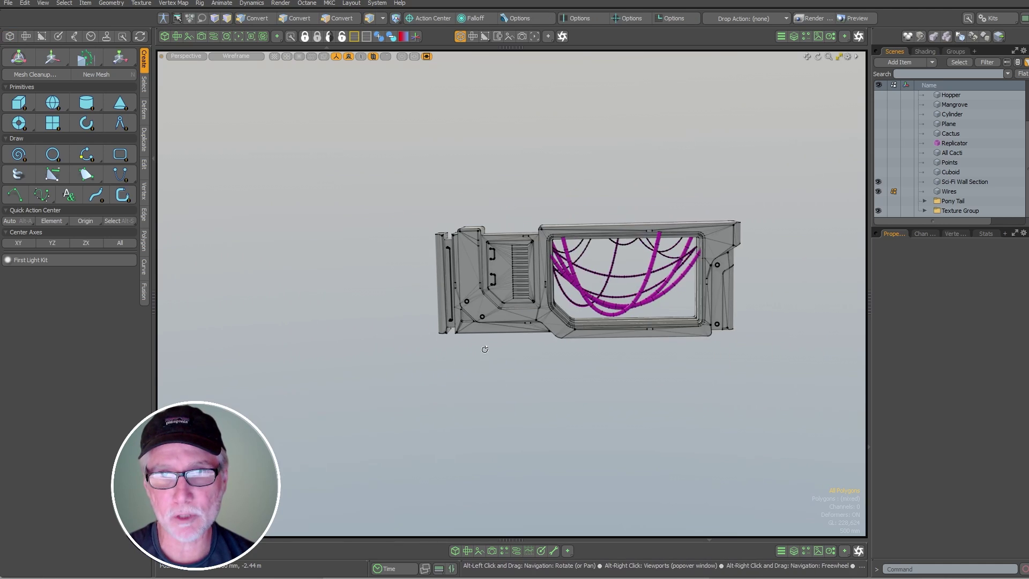
pyautogui.keyDown('alt'); pyautogui.moveTo(484, 349); pyautogui.dragTo(617, 323); pyautogui.keyUp('alt')
pyautogui.scroll(-2, 618, 322)
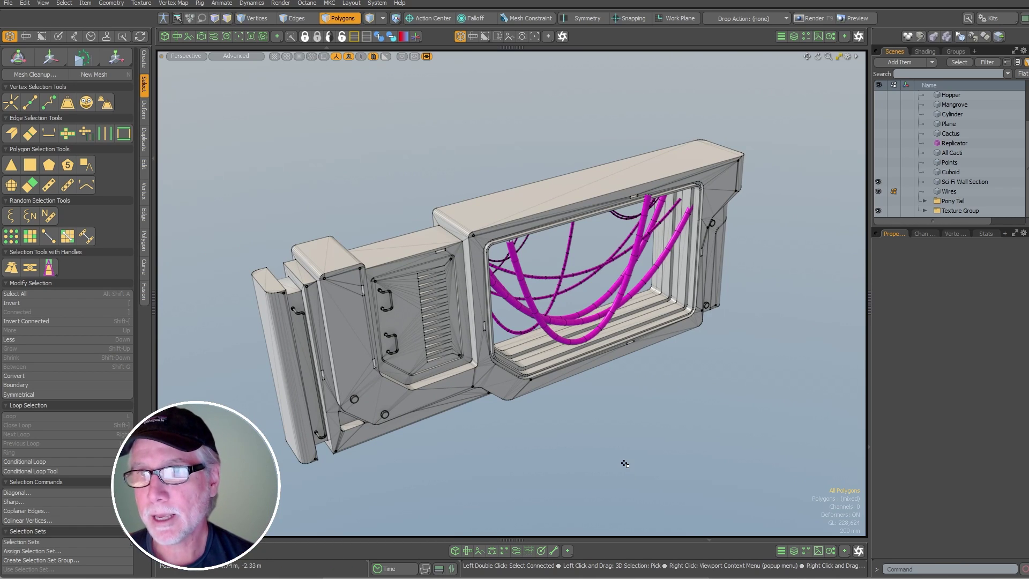
pyautogui.click(878, 201)
pyautogui.click(878, 191)
pyautogui.click(879, 182)
pyautogui.keyDown('ctrl'); pyautogui.keyDown('alt'); pyautogui.moveTo(547, 271); pyautogui.dragTo(431, 351); pyautogui.keyUp('alt'); pyautogui.keyUp('ctrl')
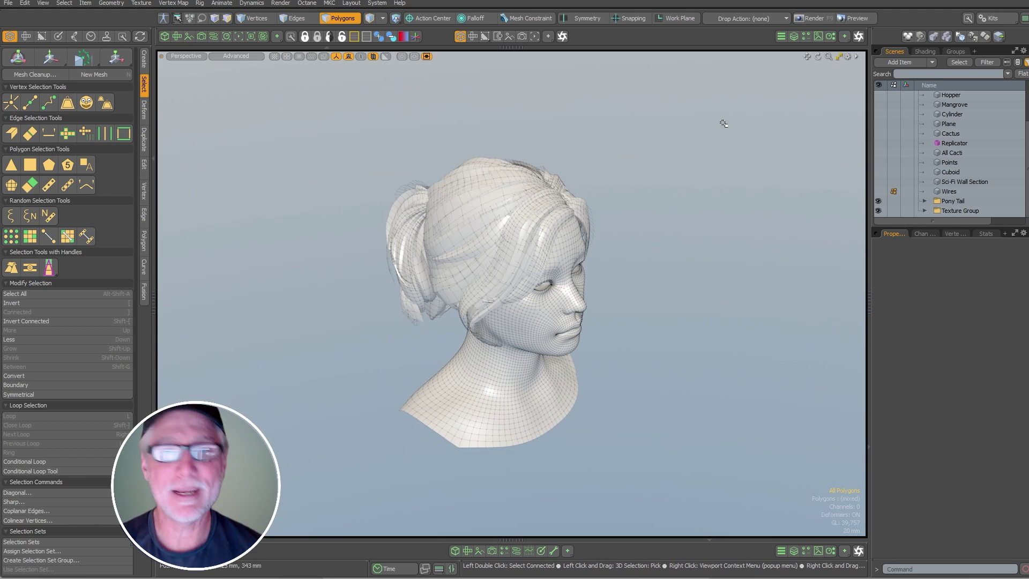
# Select the hair mesh and one lengthwise edge on a hair strip at the side of the head.
pyautogui.keyDown('ctrl'); pyautogui.keyDown('alt'); pyautogui.moveTo(537, 247); pyautogui.dragTo(608, 230); pyautogui.keyUp('alt'); pyautogui.keyUp('ctrl')
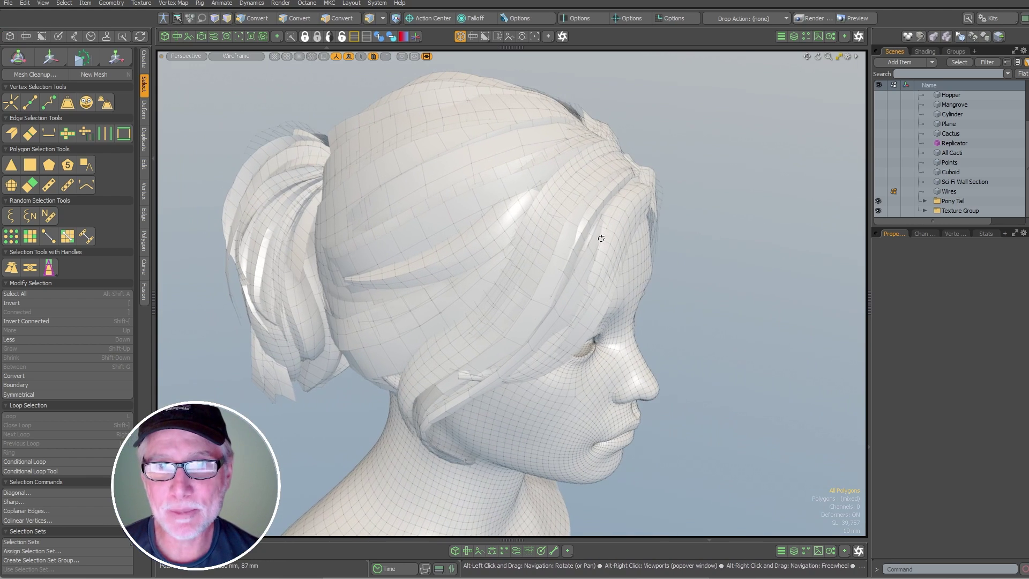
pyautogui.press('5')
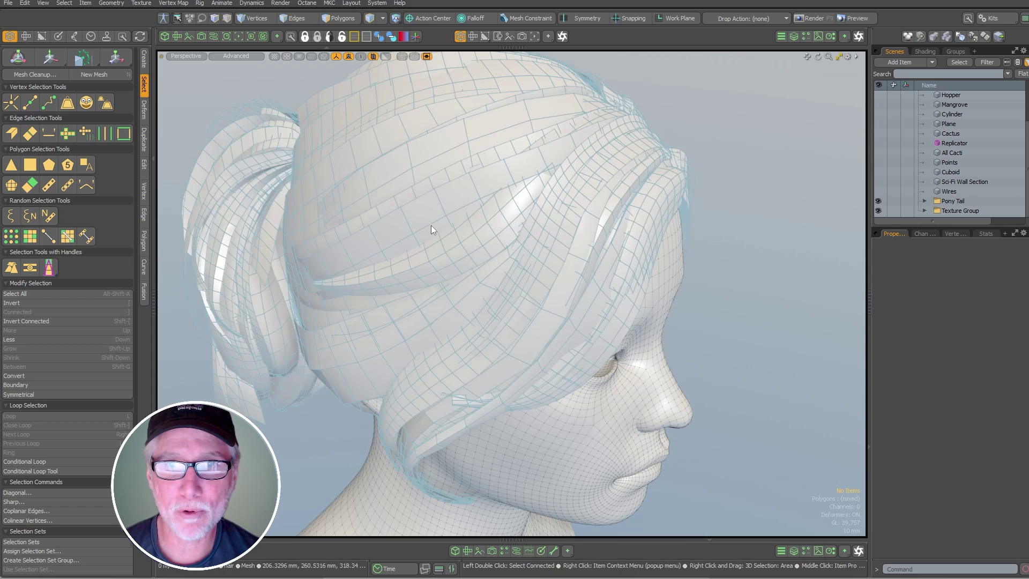
pyautogui.click(432, 227)
pyautogui.press('2')
pyautogui.click(442, 225)
pyautogui.keyDown('alt'); pyautogui.moveTo(445, 224); pyautogui.dragTo(528, 223); pyautogui.keyUp('alt')
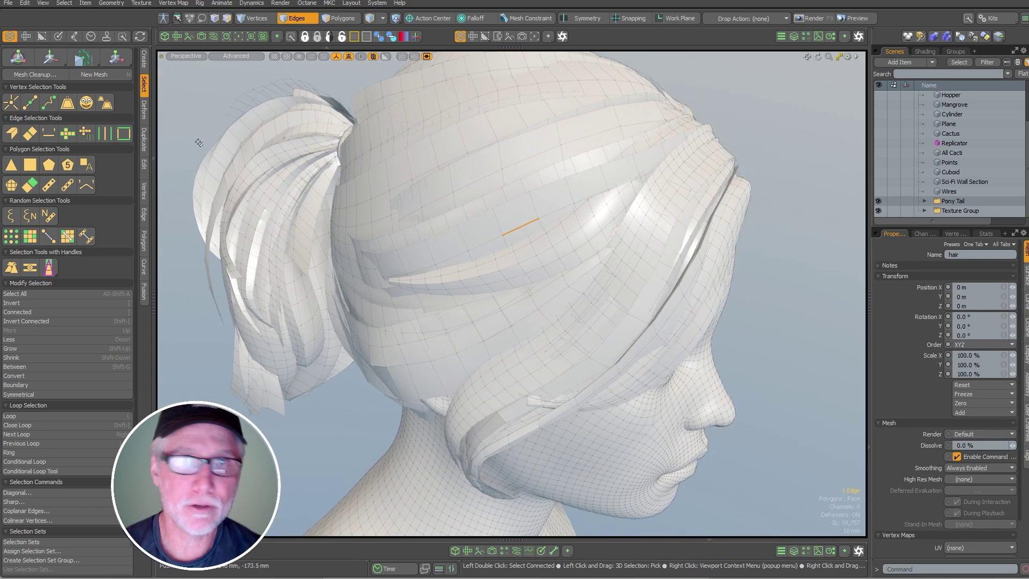
# Try to select the lengthwise hair edges with Parallel Edges at tolerances between 0.6° and 49°, and clear the selection.
pyautogui.click(104, 134)
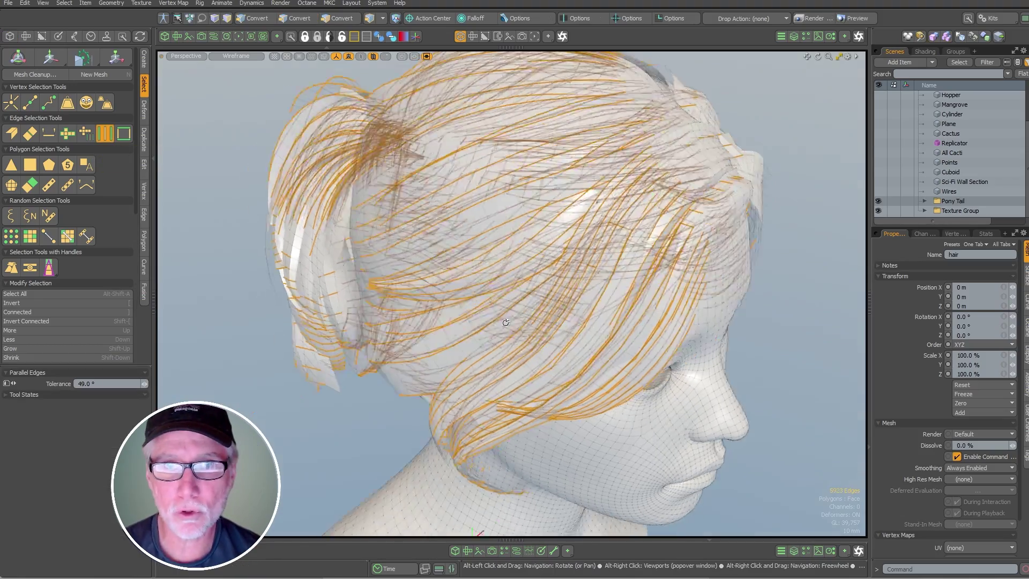
pyautogui.keyDown('alt'); pyautogui.moveTo(505, 322); pyautogui.dragTo(394, 308); pyautogui.keyUp('alt')
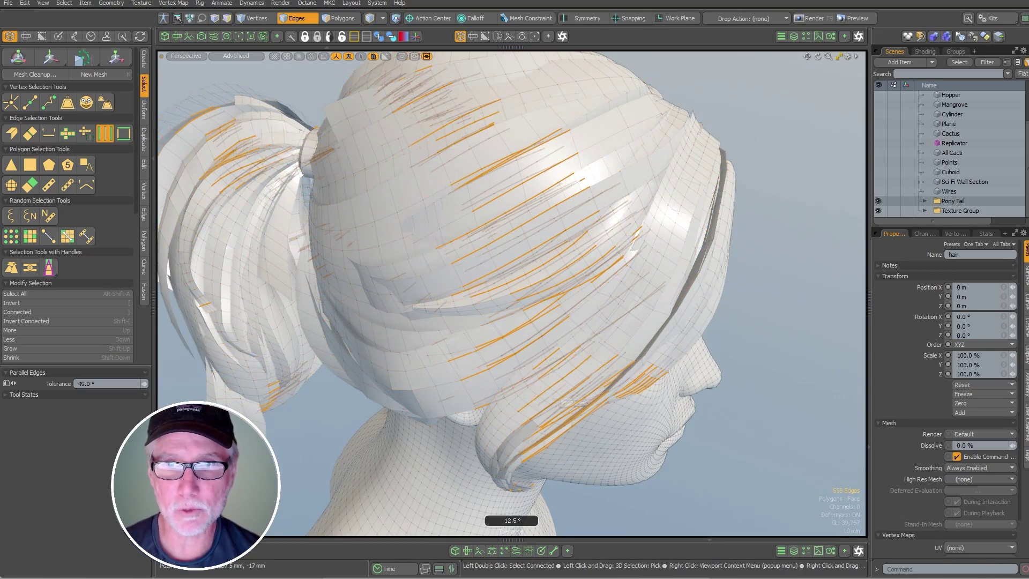
pyautogui.moveTo(517, 293); pyautogui.dragTo(482, 294)
pyautogui.keyDown('alt'); pyautogui.keyDown('shift'); pyautogui.moveTo(558, 335); pyautogui.dragTo(540, 302); pyautogui.keyUp('shift'); pyautogui.keyUp('alt')
pyautogui.scroll(3, 540, 301)
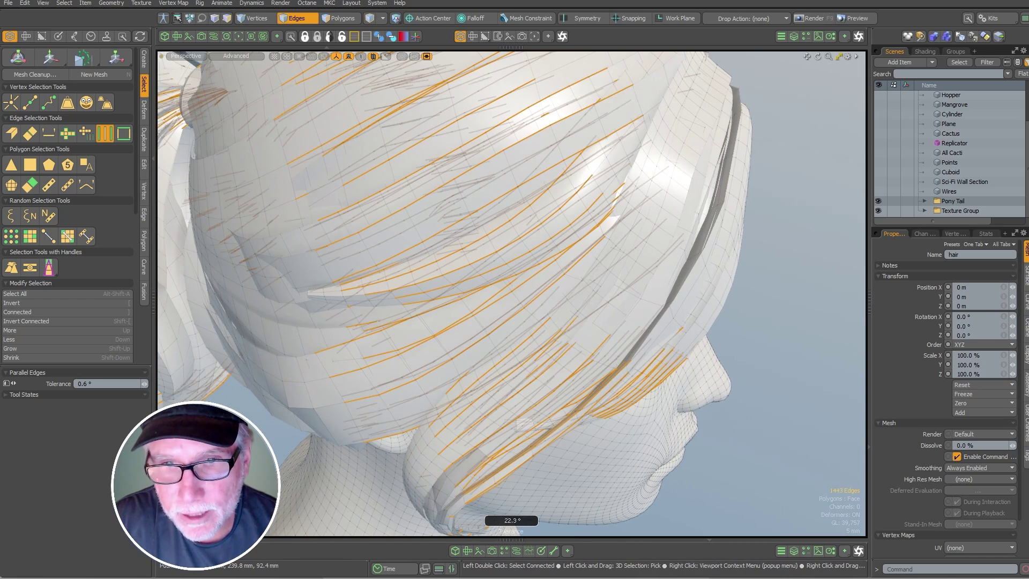
pyautogui.moveTo(611, 268); pyautogui.dragTo(520, 440)
pyautogui.moveTo(520, 441); pyautogui.dragTo(566, 441)
pyautogui.moveTo(621, 336); pyautogui.dragTo(617, 291)
pyautogui.keyDown('ctrl'); pyautogui.keyDown('alt'); pyautogui.moveTo(706, 261); pyautogui.dragTo(471, 338); pyautogui.keyUp('alt'); pyautogui.keyUp('ctrl')
pyautogui.press('space')
pyautogui.click(685, 264)
pyautogui.scroll(-8, 719, 367)
pyautogui.keyDown('alt'); pyautogui.keyDown('shift'); pyautogui.moveTo(730, 363); pyautogui.dragTo(591, 301); pyautogui.keyUp('shift'); pyautogui.keyUp('alt')
pyautogui.keyDown('ctrl'); pyautogui.keyDown('alt'); pyautogui.moveTo(590, 302); pyautogui.dragTo(654, 276); pyautogui.keyUp('alt'); pyautogui.keyUp('ctrl')
pyautogui.keyDown('alt'); pyautogui.moveTo(653, 275); pyautogui.dragTo(678, 399); pyautogui.keyUp('alt')
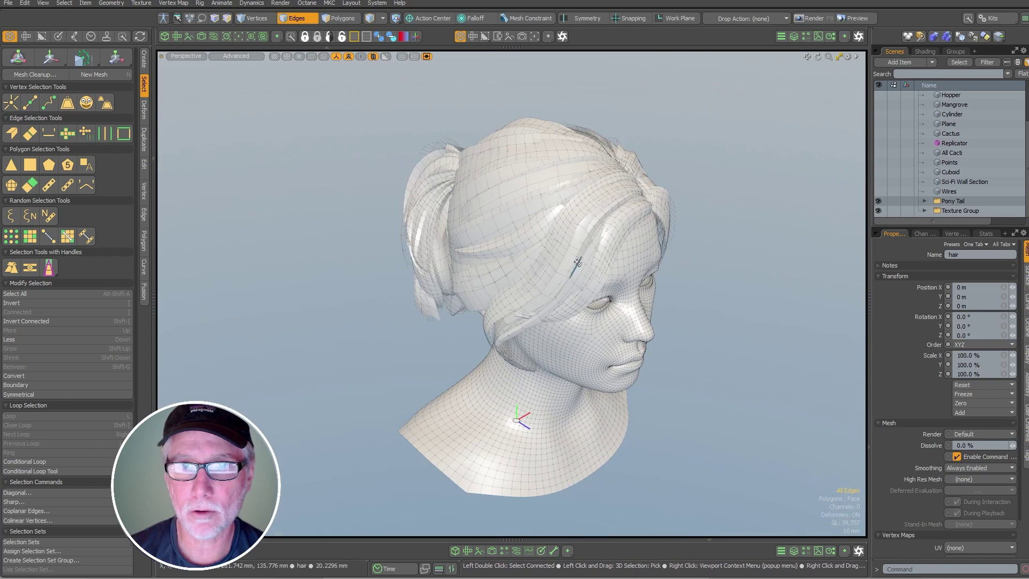
# Open the UV view beside the model and set the hair mesh's UV vertex map to UVMap.
pyautogui.press('3')
pyautogui.doubleClick(554, 241)
pyautogui.keyDown('alt'); pyautogui.moveTo(526, 293); pyautogui.dragTo(573, 254); pyautogui.keyUp('alt')
pyautogui.click(676, 199)
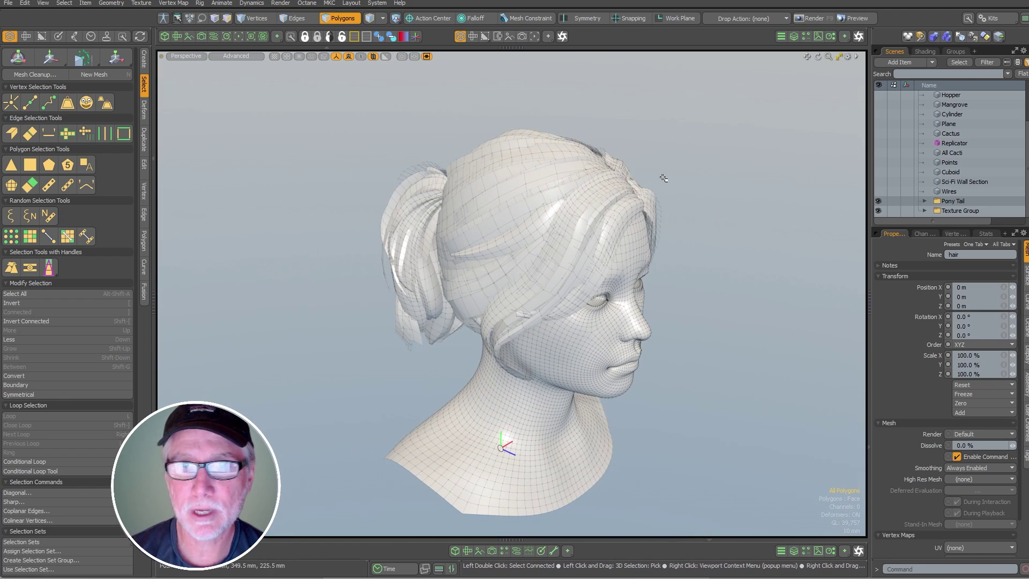
pyautogui.click(177, 36)
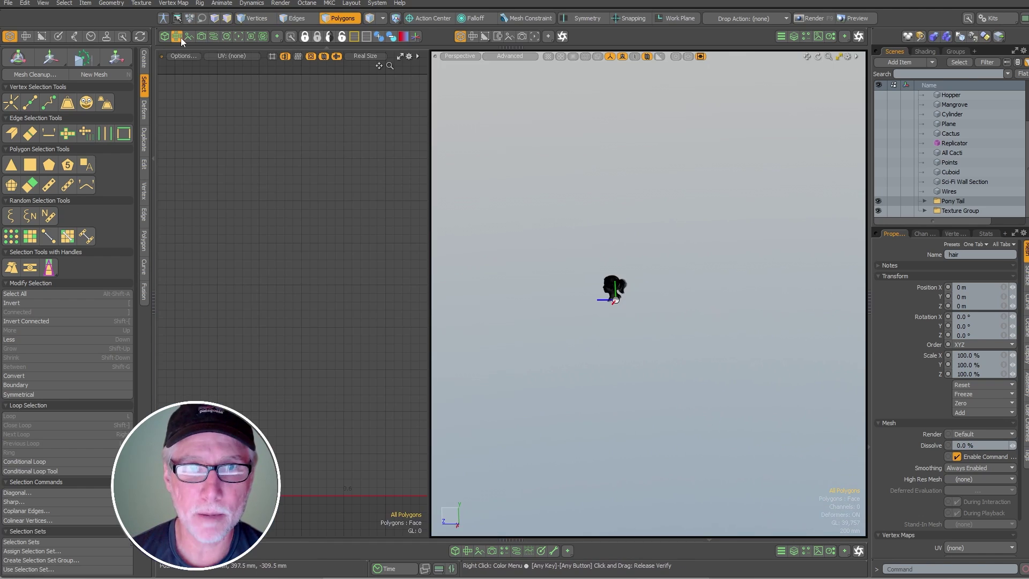
pyautogui.keyDown('ctrl'); pyautogui.keyDown('alt'); pyautogui.moveTo(643, 276); pyautogui.dragTo(723, 276); pyautogui.keyUp('alt'); pyautogui.keyUp('ctrl')
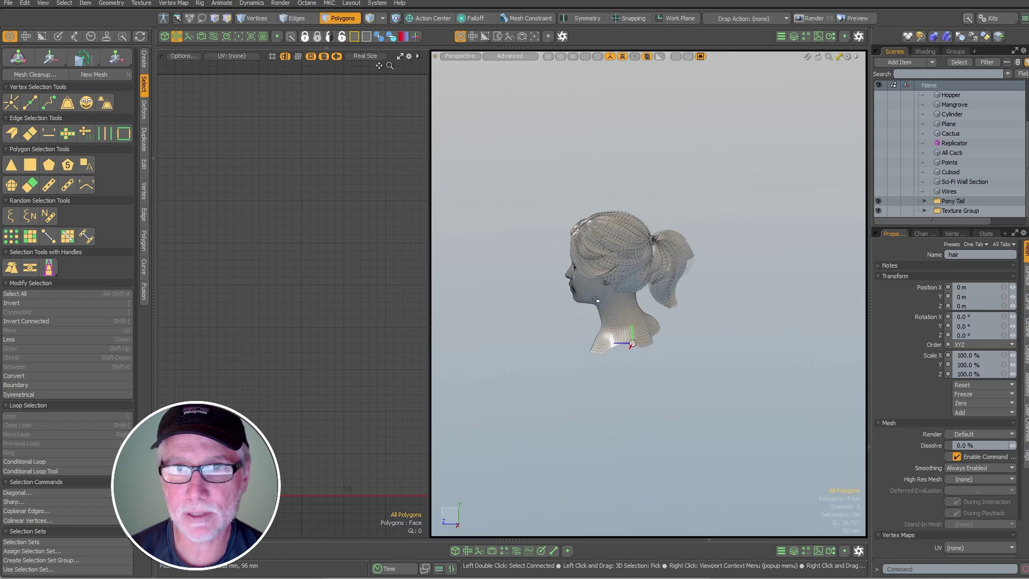
pyautogui.press('k')
pyautogui.click(606, 270)
pyautogui.click(606, 278)
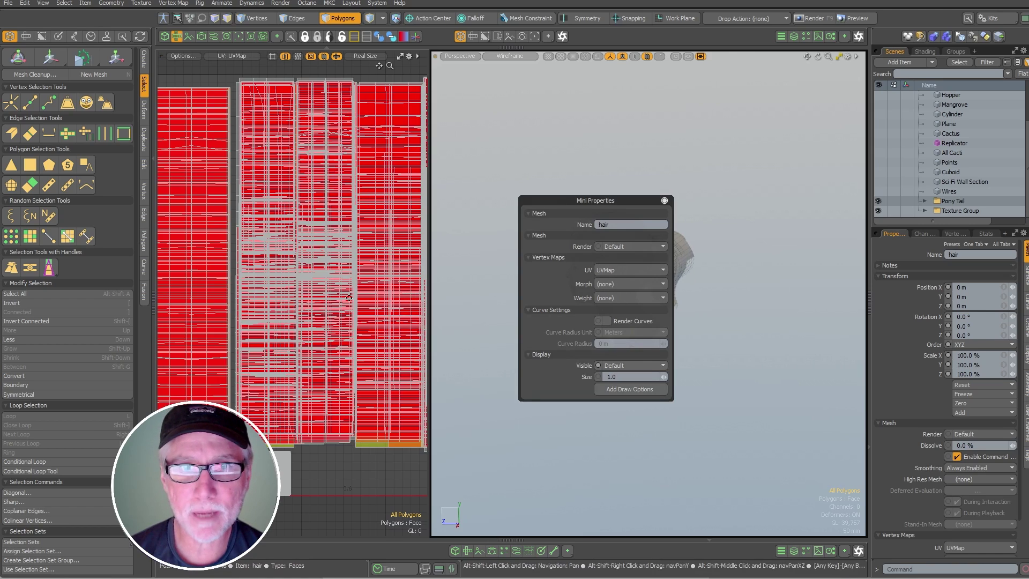
pyautogui.scroll(-3, 311, 305)
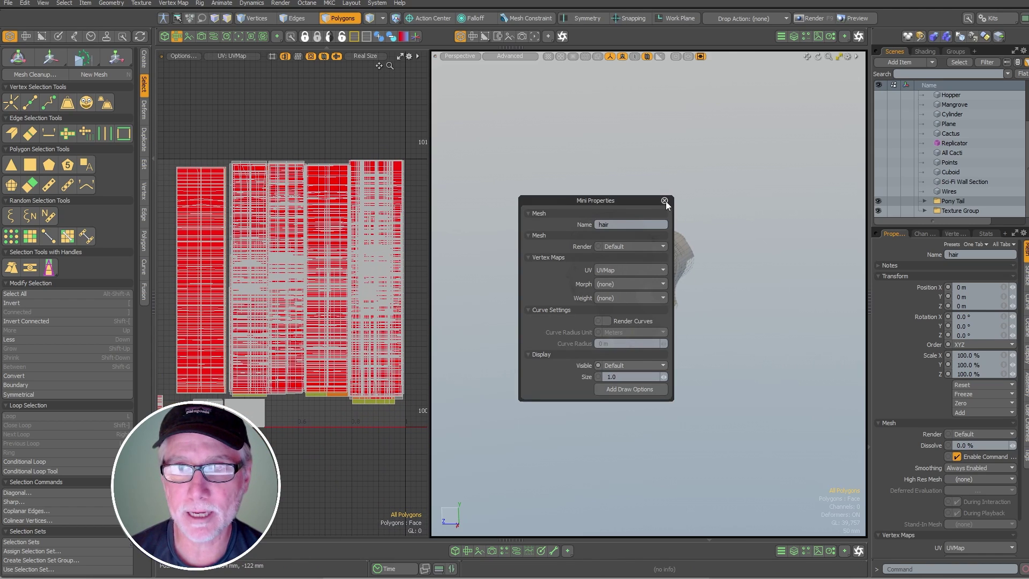
pyautogui.click(664, 201)
# Select one lengthwise hair edge and expand it to all matching edges using UV Parallel Edges with a 2.1° tolerance.
pyautogui.keyDown('alt'); pyautogui.moveTo(729, 161); pyautogui.dragTo(664, 346); pyautogui.keyUp('alt')
pyautogui.keyDown('alt'); pyautogui.moveTo(665, 346); pyautogui.dragTo(730, 298); pyautogui.keyUp('alt')
pyautogui.keyDown('alt'); pyautogui.keyDown('shift'); pyautogui.moveTo(622, 319); pyautogui.dragTo(632, 259); pyautogui.keyUp('shift'); pyautogui.keyUp('alt')
pyautogui.keyDown('ctrl'); pyautogui.keyDown('alt'); pyautogui.moveTo(557, 263); pyautogui.dragTo(589, 255); pyautogui.keyUp('alt'); pyautogui.keyUp('ctrl')
pyautogui.keyDown('alt'); pyautogui.keyDown('shift'); pyautogui.moveTo(587, 252); pyautogui.dragTo(602, 257); pyautogui.keyUp('shift'); pyautogui.keyUp('alt')
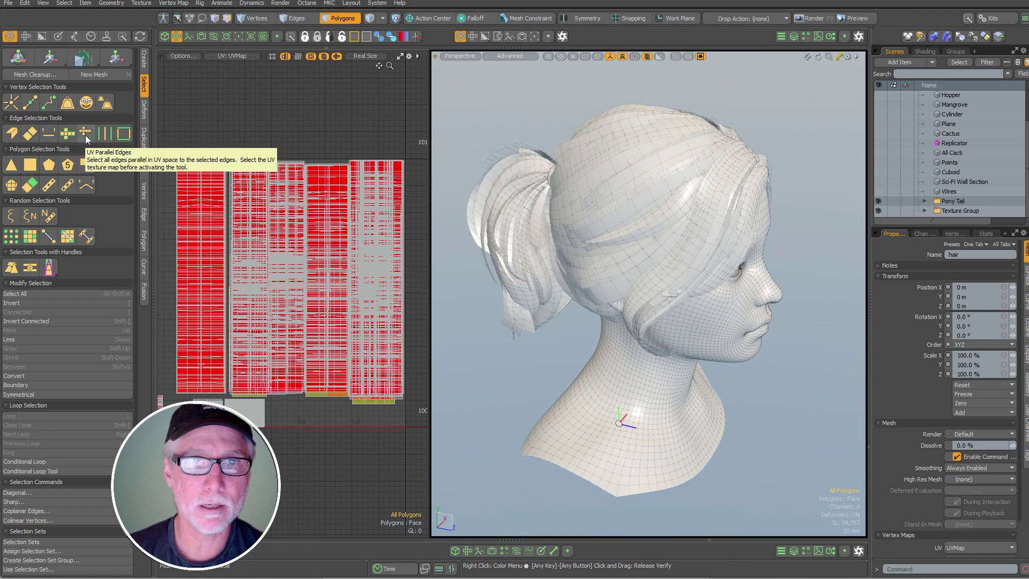
pyautogui.press('2')
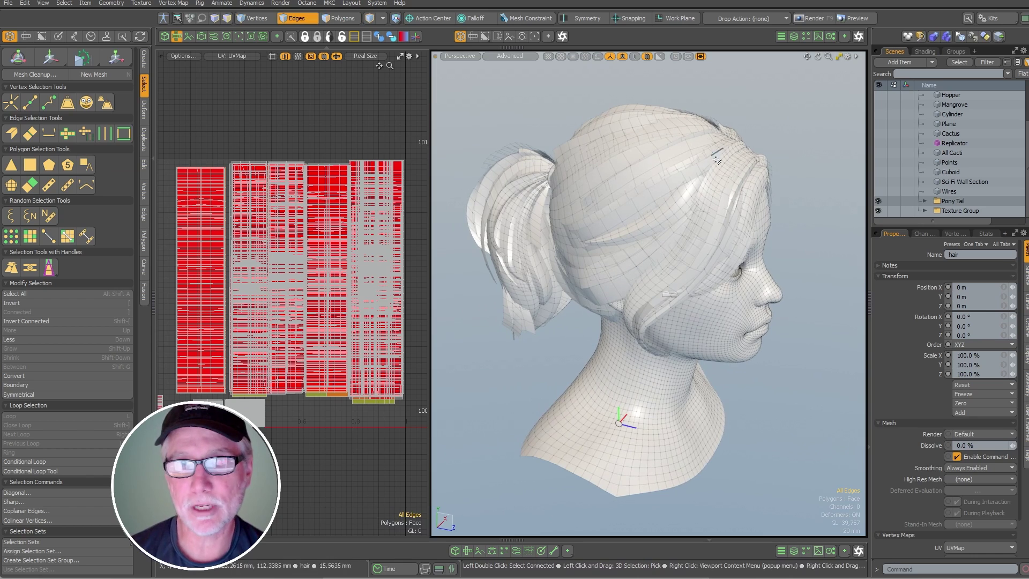
pyautogui.scroll(3, 686, 189)
pyautogui.scroll(2, 686, 189)
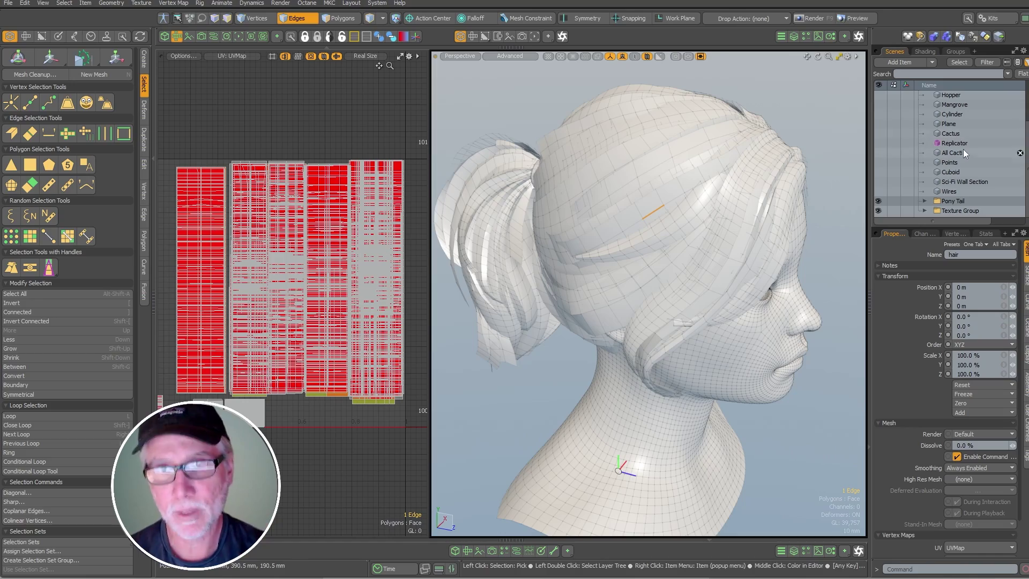
pyautogui.click(113, 133)
pyautogui.moveTo(616, 268)
pyautogui.keyDown('alt'); pyautogui.mouseDown()
pyautogui.moveTo(643, 274)
pyautogui.moveTo(820, 244)
pyautogui.moveTo(660, 260)
pyautogui.moveTo(680, 259)
pyautogui.moveTo(626, 270)
pyautogui.moveTo(798, 239)
pyautogui.moveTo(630, 275)
pyautogui.mouseUp(); pyautogui.keyUp('alt')
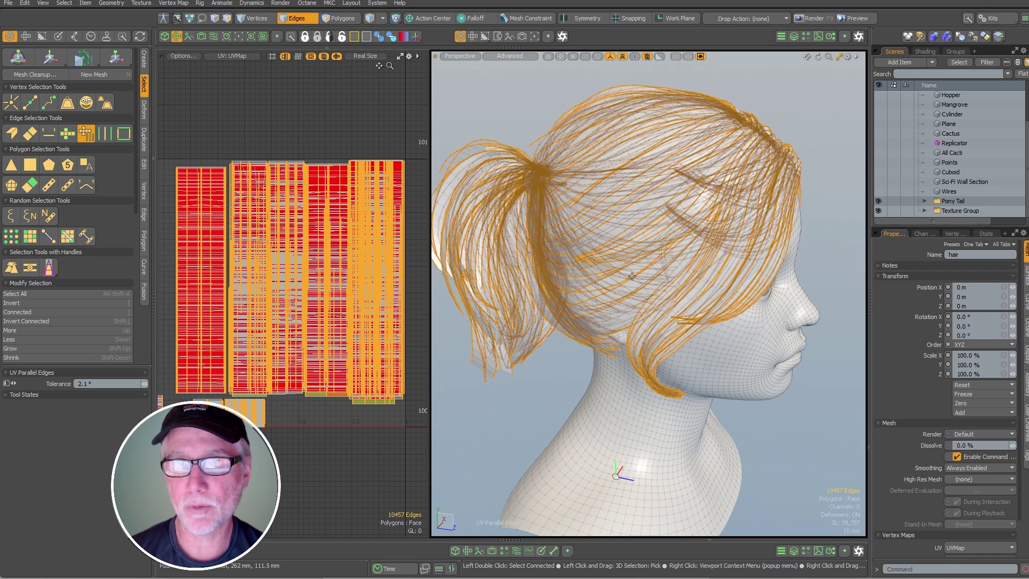
# Convert the selected hair edges to spline curves in a new mesh.
pyautogui.hotkey('ctrl', 'space')
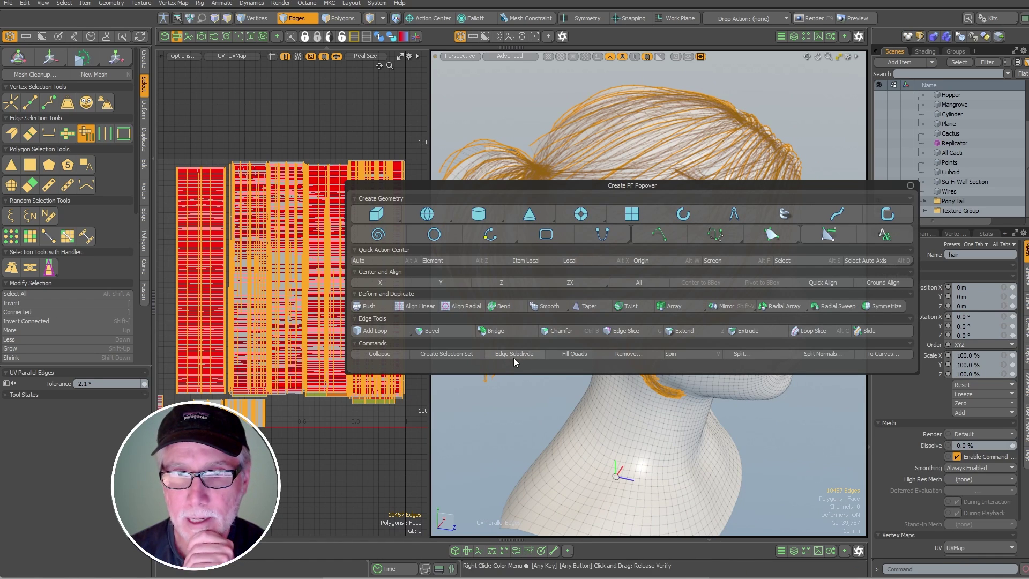
pyautogui.click(879, 355)
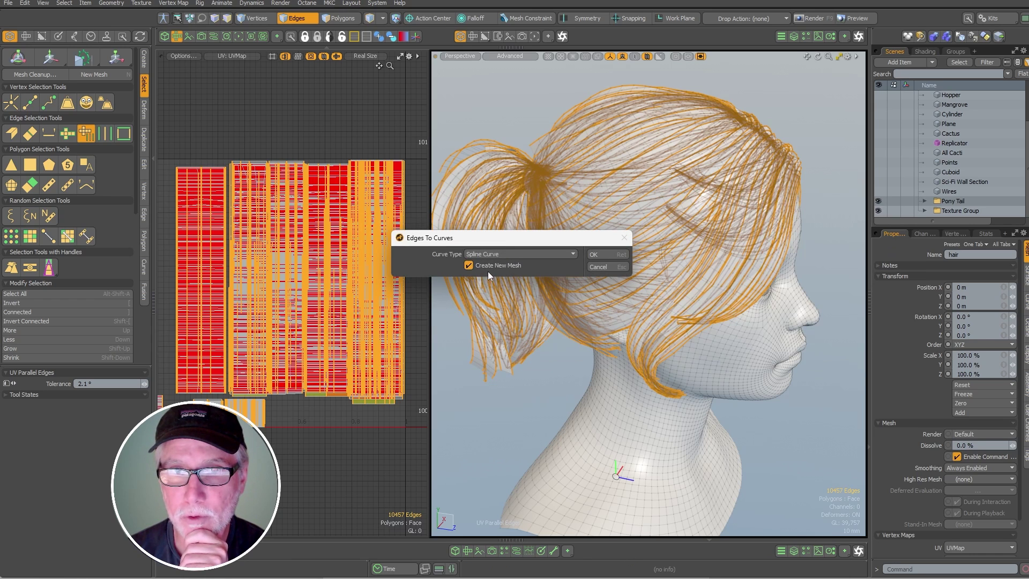
pyautogui.click(611, 254)
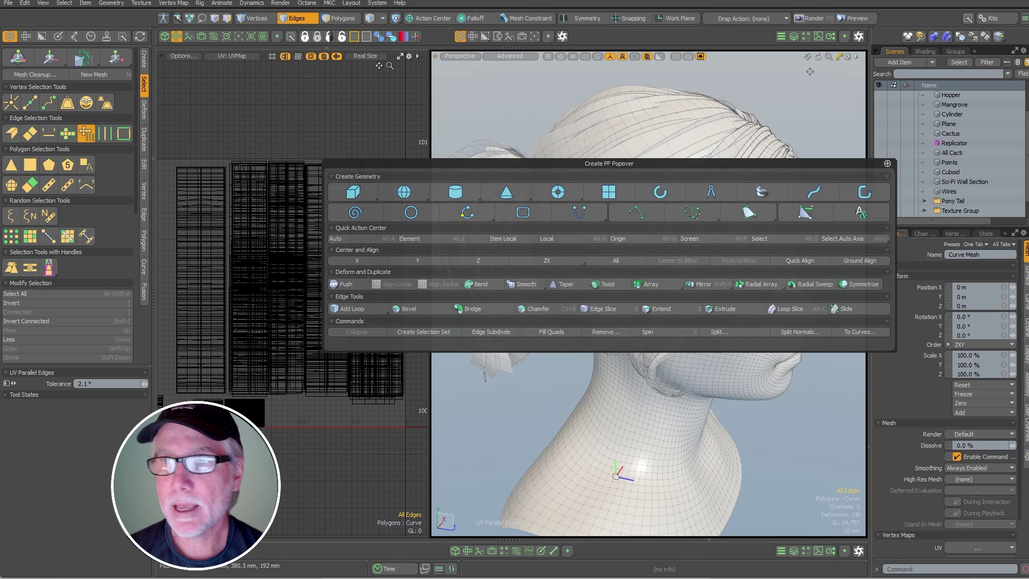
# Hide the hair mesh in the Pony Tail group, keeping the head shown, and close the UV view.
pyautogui.click(924, 201)
pyautogui.scroll(-1, 924, 202)
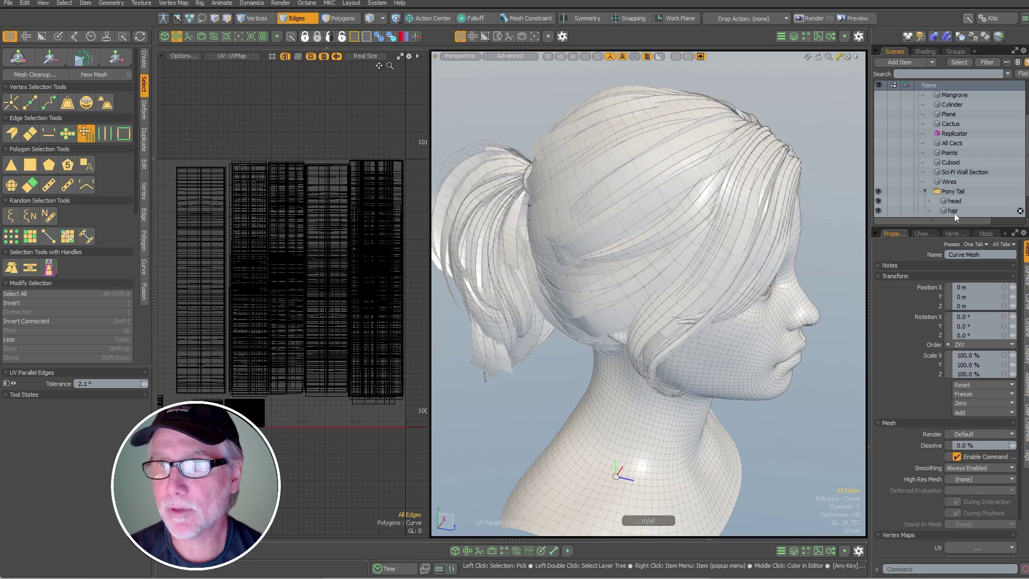
pyautogui.click(877, 200)
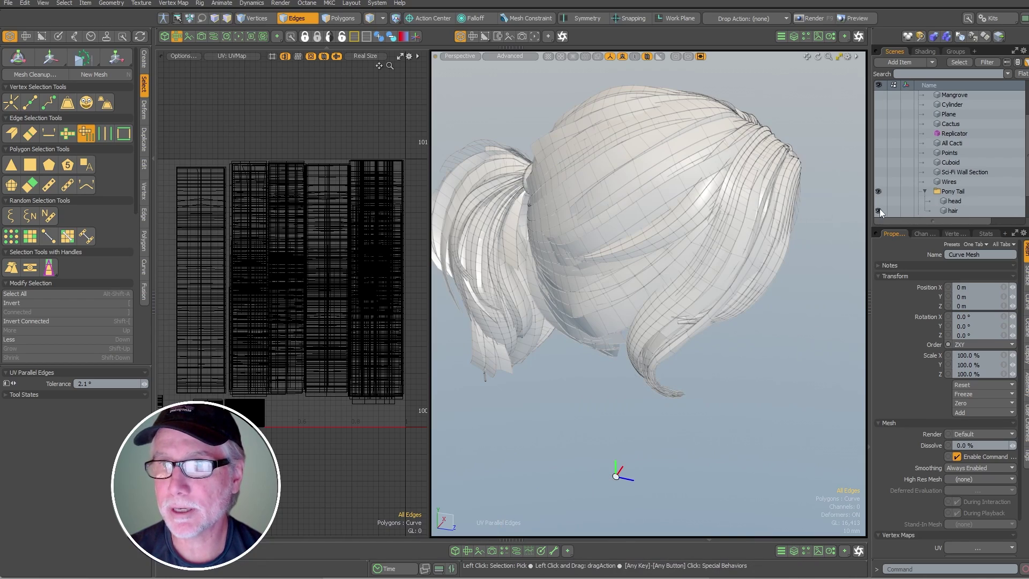
pyautogui.click(877, 211)
pyautogui.click(878, 200)
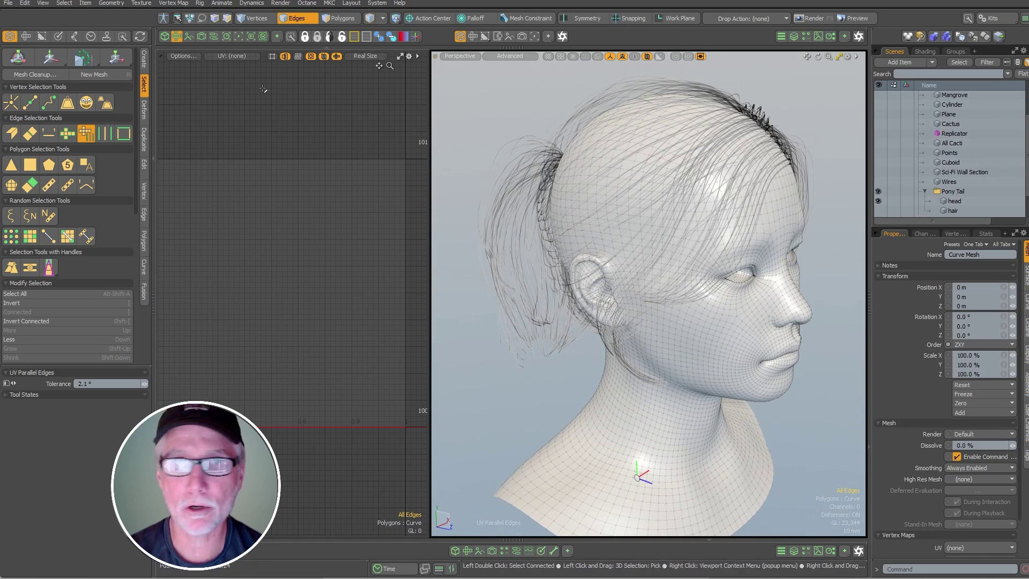
pyautogui.click(177, 36)
pyautogui.keyDown('alt'); pyautogui.moveTo(630, 252); pyautogui.dragTo(686, 260); pyautogui.keyUp('alt')
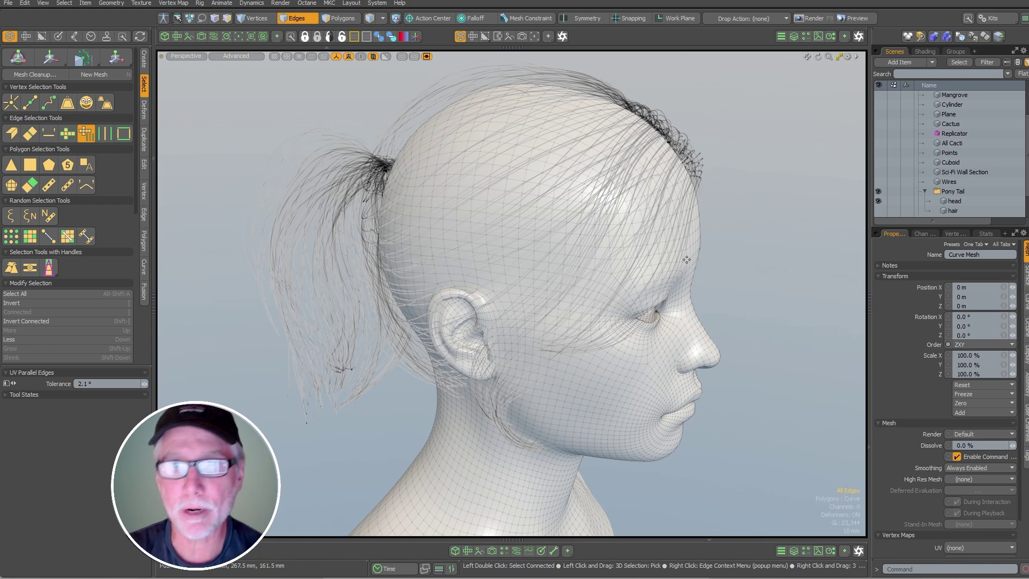
pyautogui.keyDown('alt'); pyautogui.moveTo(686, 260); pyautogui.dragTo(554, 321); pyautogui.keyUp('alt')
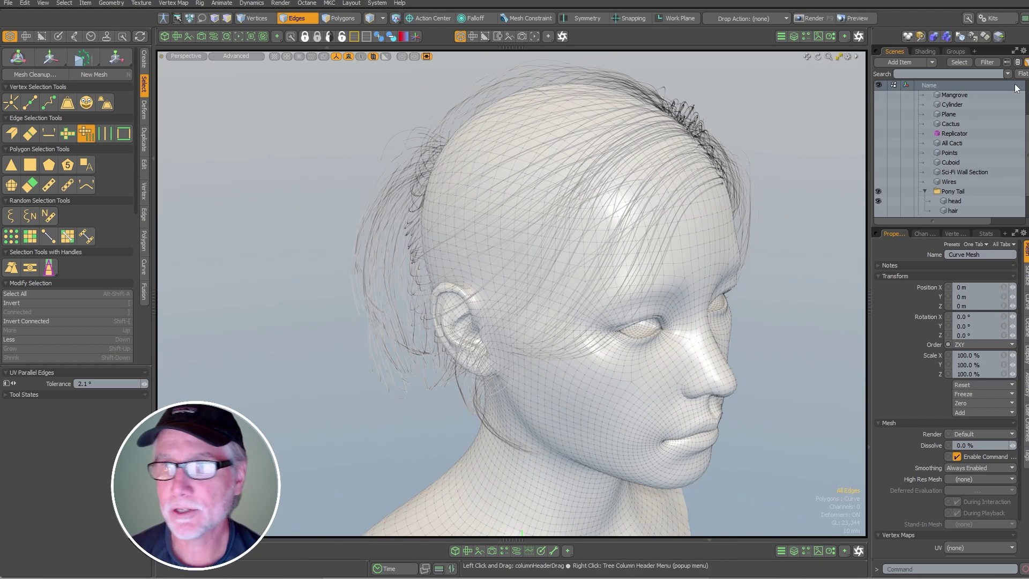
# Enlarge the item list and rename the extracted curve mesh as Curves for hair.
pyautogui.moveTo(928, 226); pyautogui.dragTo(969, 246)
pyautogui.press('F2')
pyautogui.write('C')
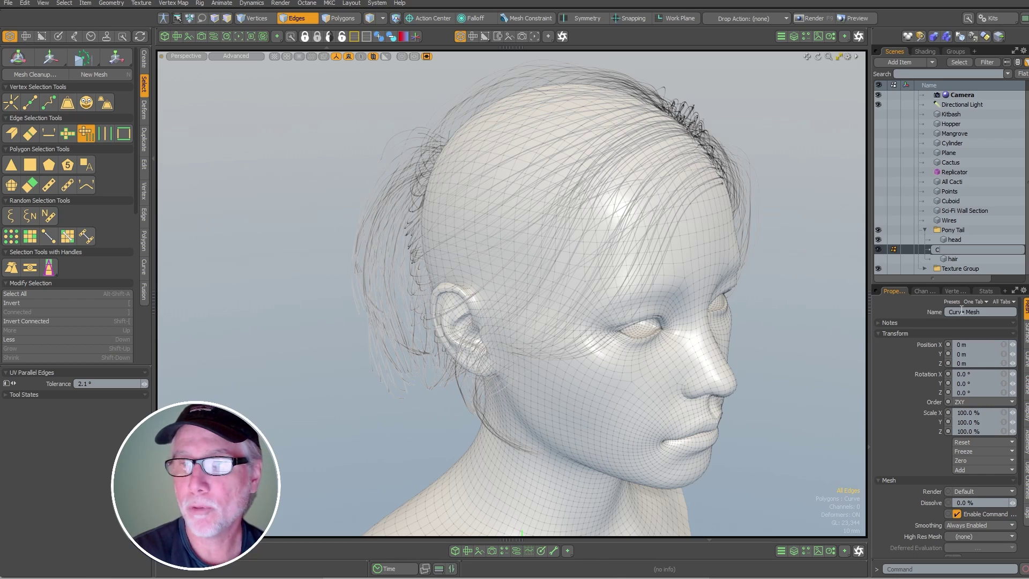
pyautogui.write('urves for ha')
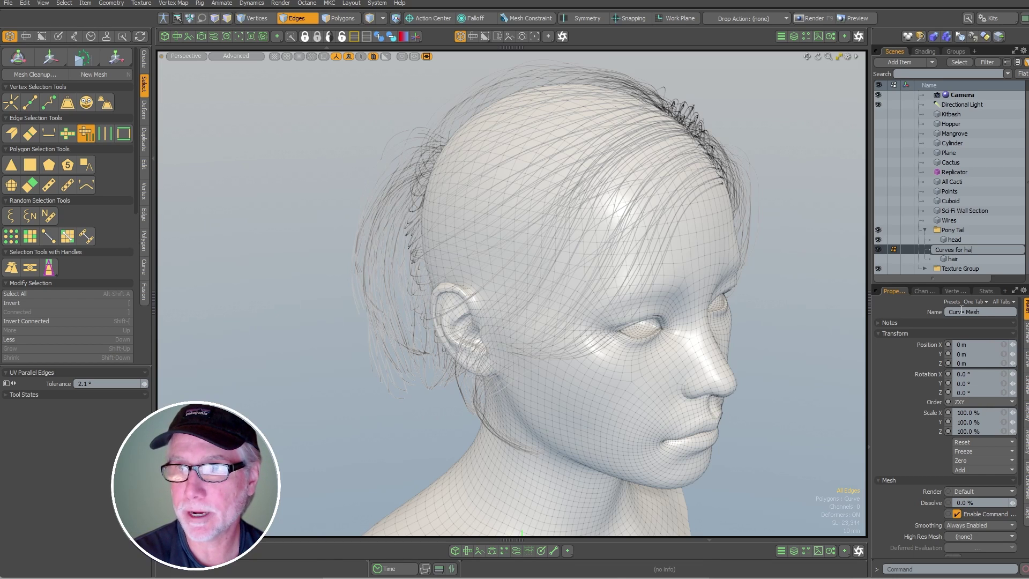
pyautogui.write('ir')
pyautogui.press('Return')
# Add a new empty mesh and name it Hair Curves.
pyautogui.press('n')
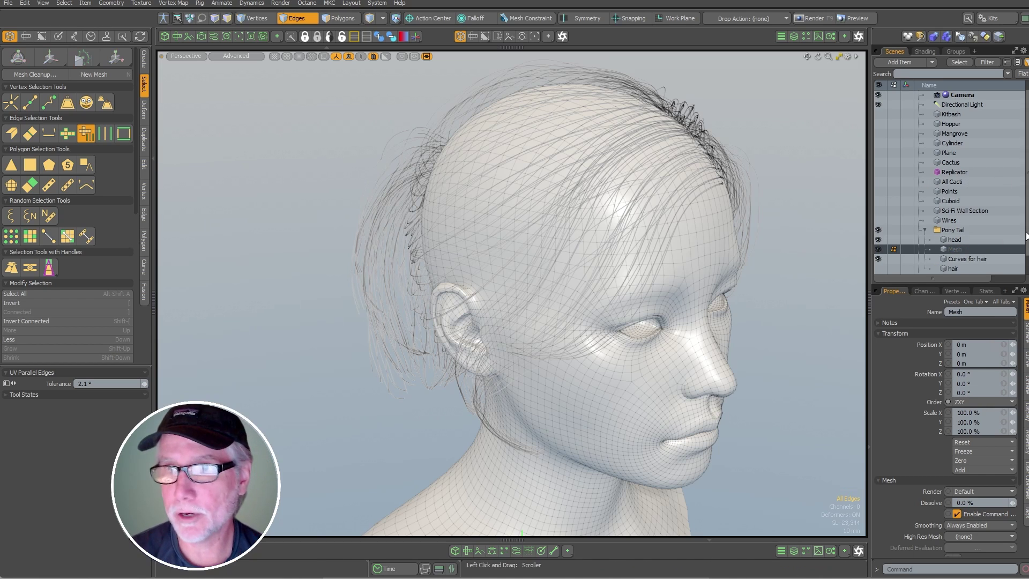
pyautogui.write('H')
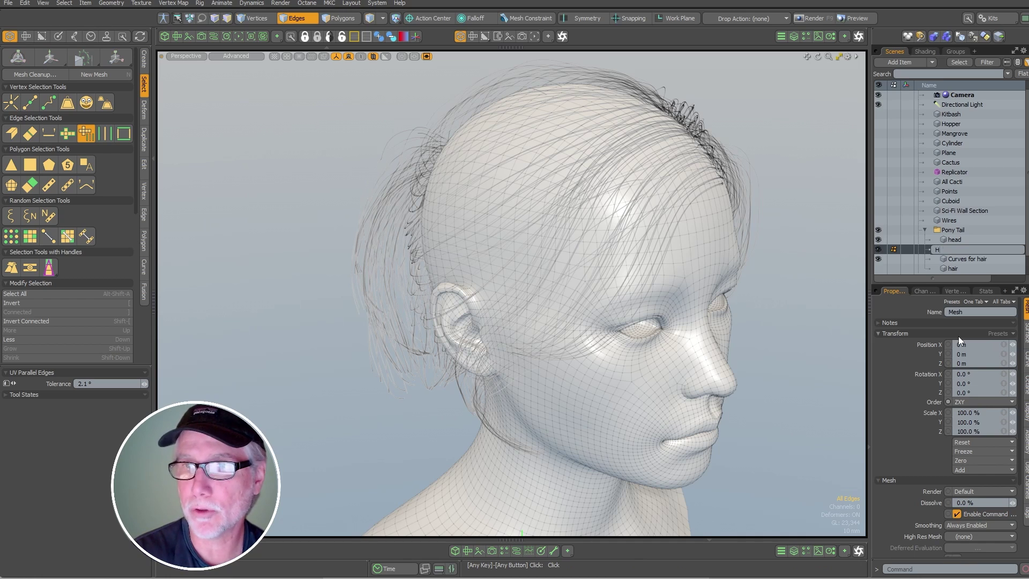
pyautogui.write('air Cur')
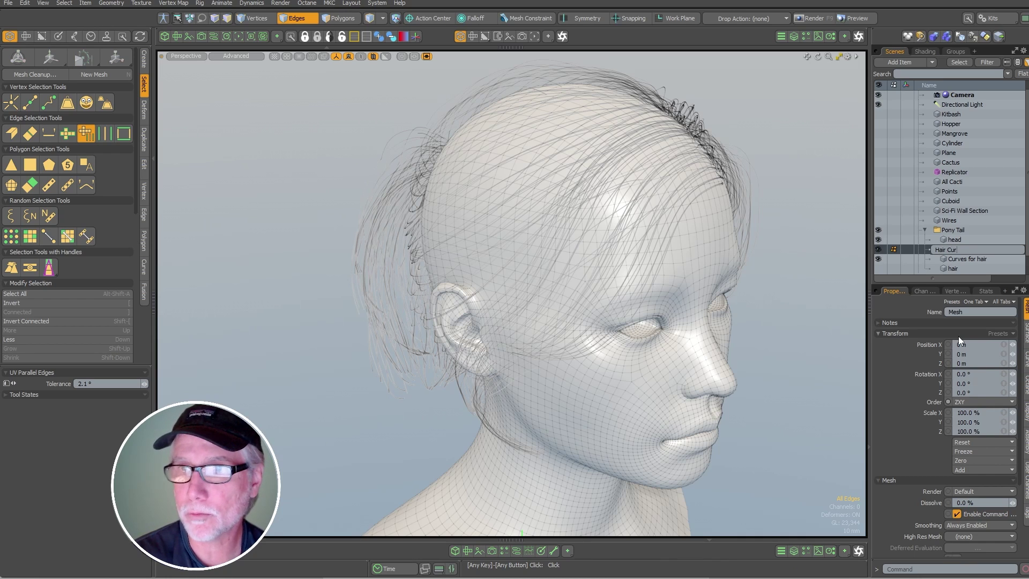
pyautogui.write('ves')
pyautogui.press('Return')
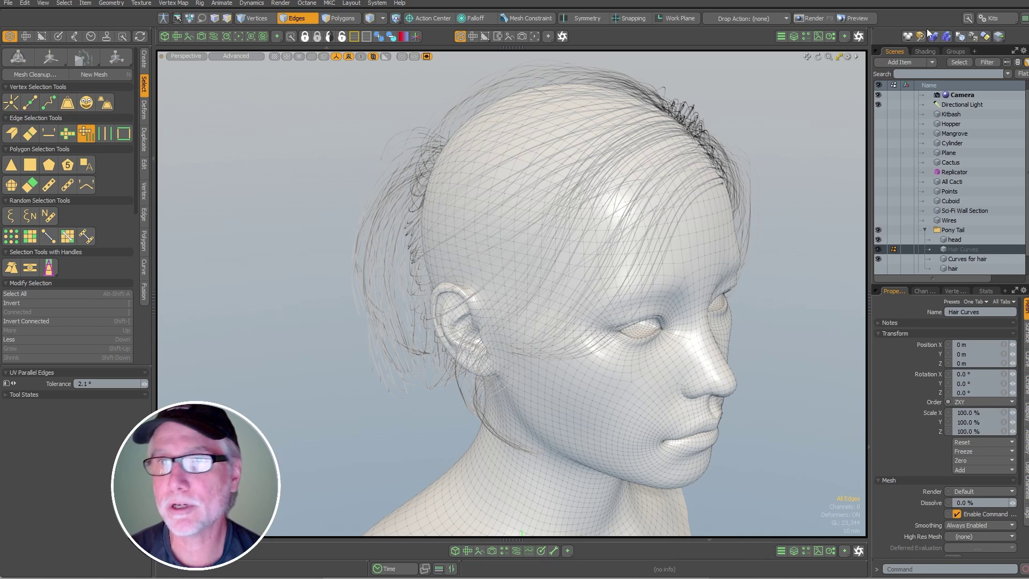
# Show the mesh operations list for the Hair Curves mesh and add a Curve Duplicator from the Geo From Curves operations.
pyautogui.click(793, 36)
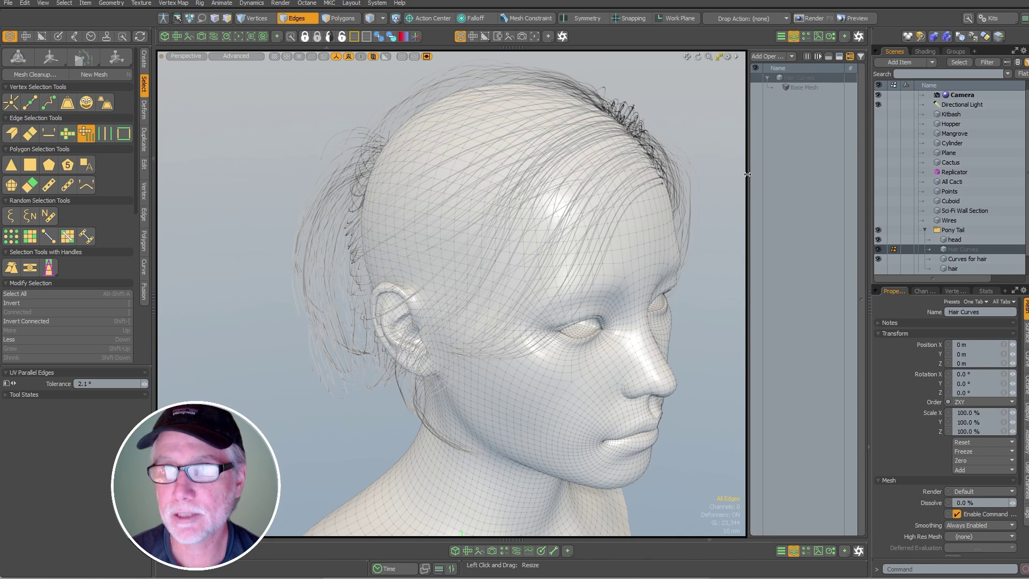
pyautogui.moveTo(747, 174); pyautogui.dragTo(696, 198)
pyautogui.press('F7')
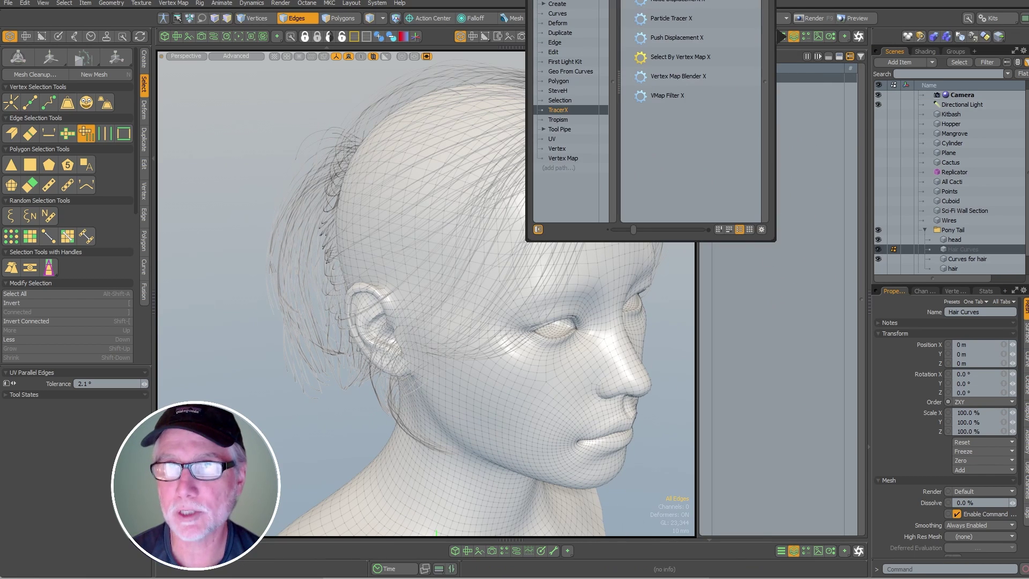
pyautogui.moveTo(627, 0); pyautogui.dragTo(709, 47)
pyautogui.click(650, 211)
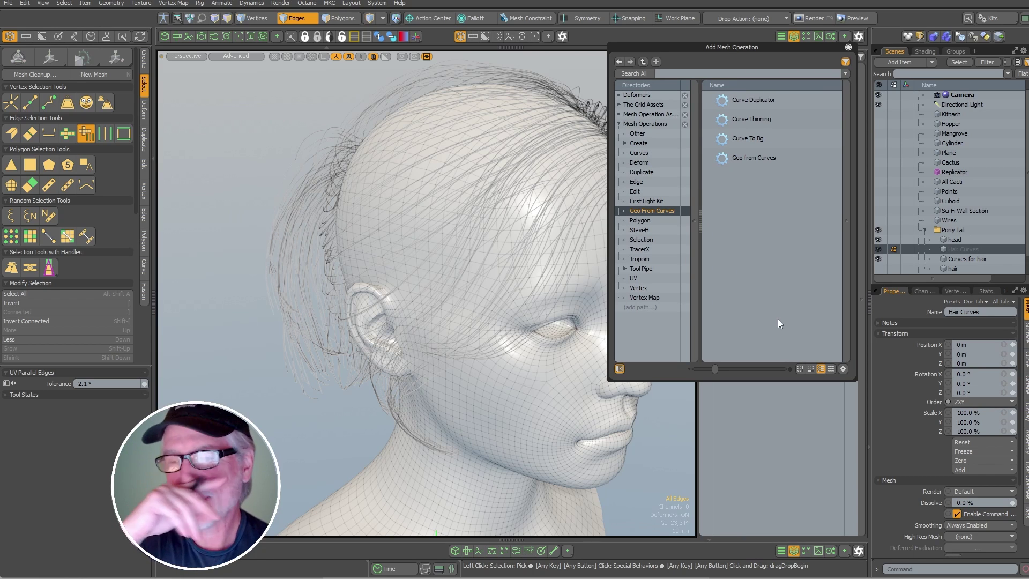
pyautogui.doubleClick(754, 99)
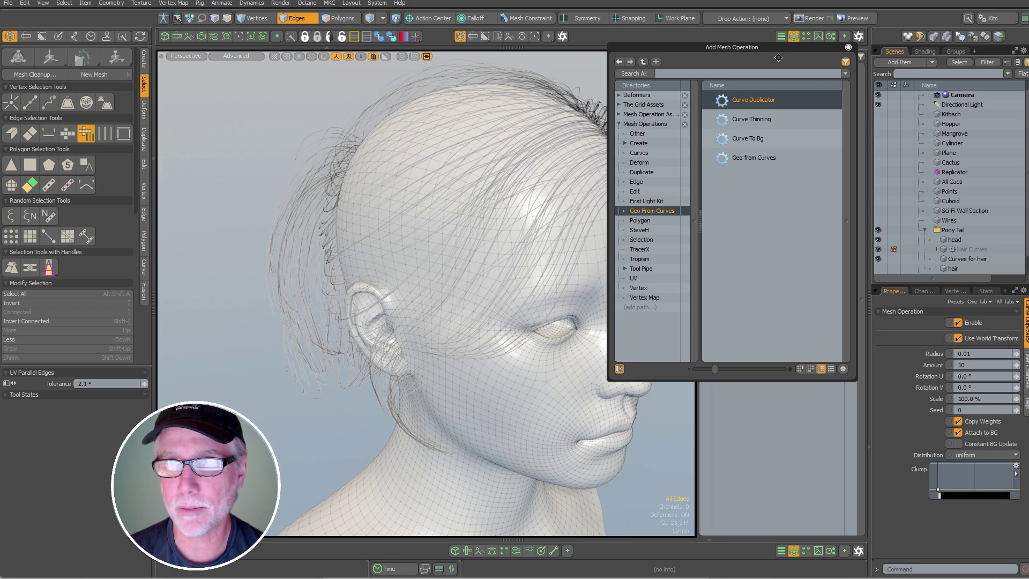
pyautogui.moveTo(772, 47); pyautogui.dragTo(533, 95)
pyautogui.click(610, 95)
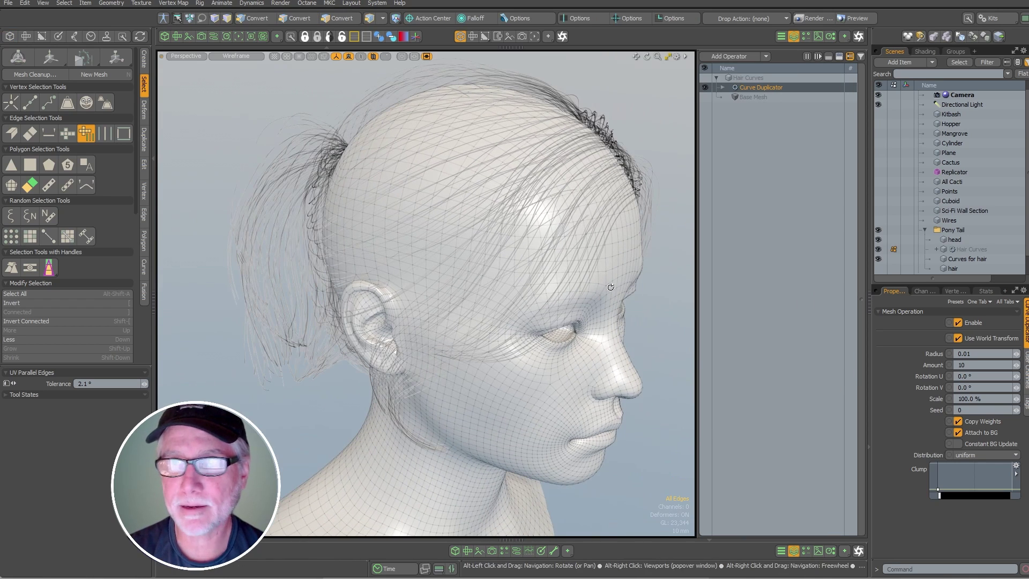
# Assign the Curves for hair mesh as the Curve Duplicator's source mesh.
pyautogui.click(722, 88)
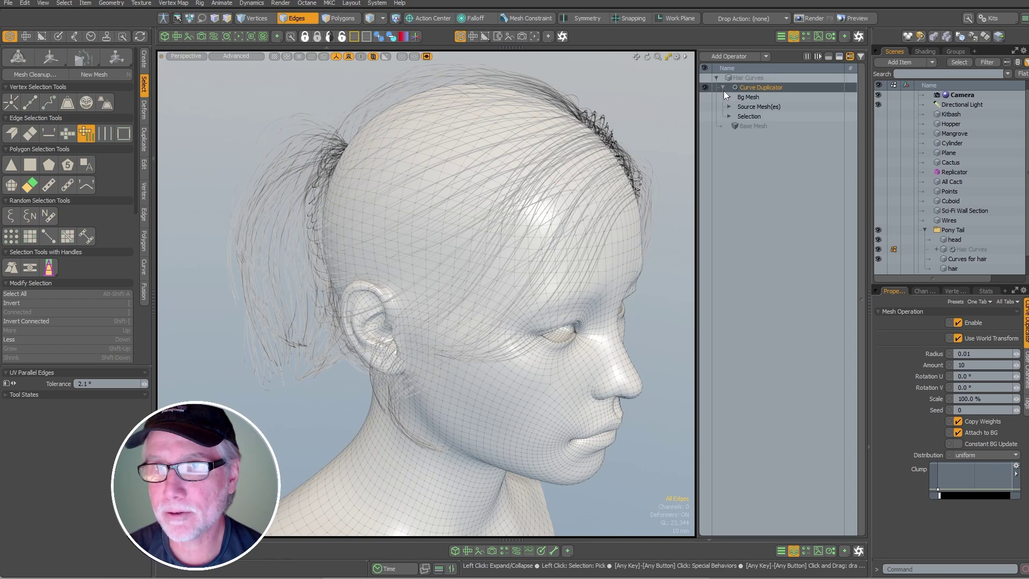
pyautogui.click(728, 106)
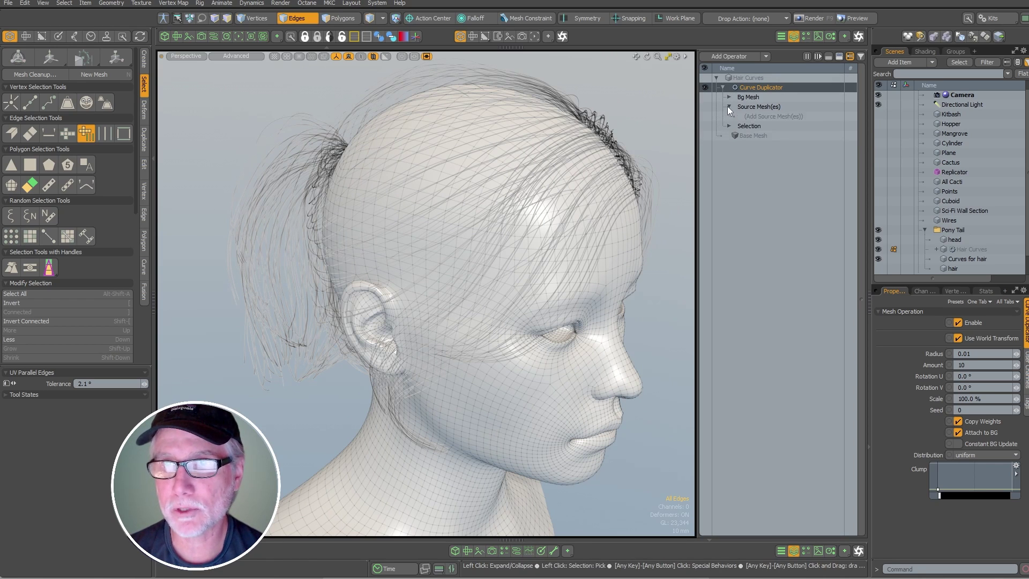
pyautogui.click(765, 117)
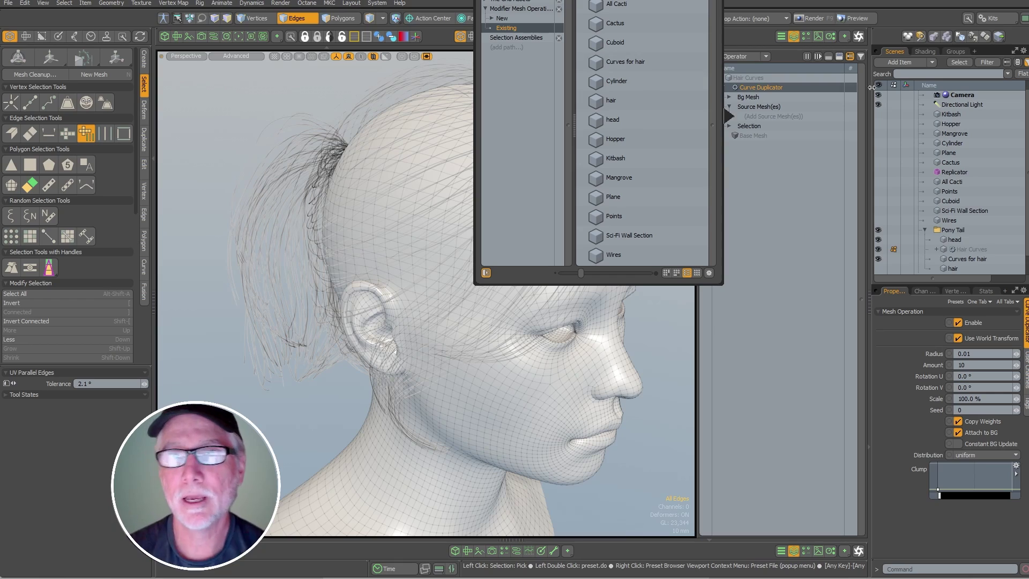
pyautogui.click(621, 62)
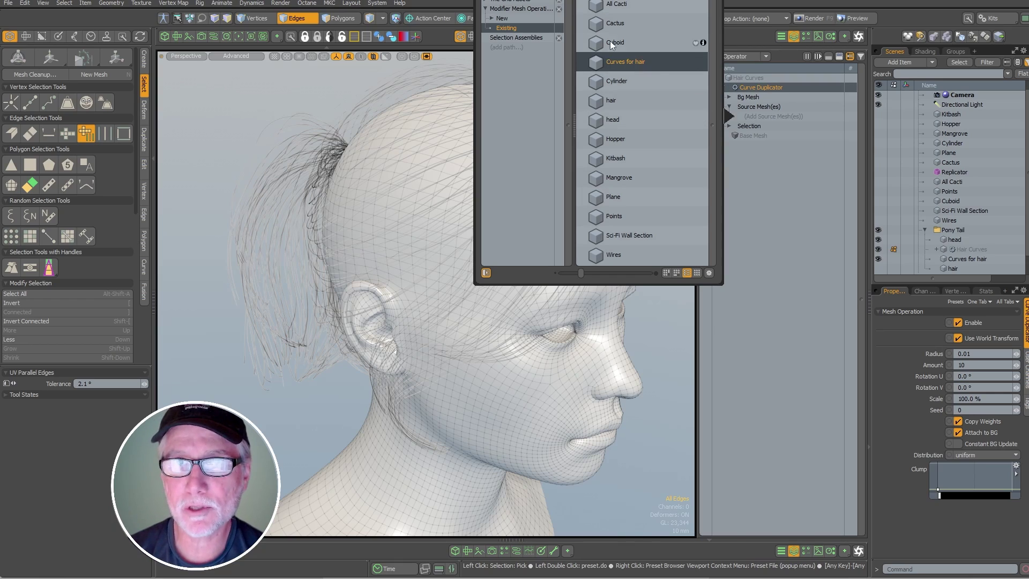
pyautogui.doubleClick(614, 63)
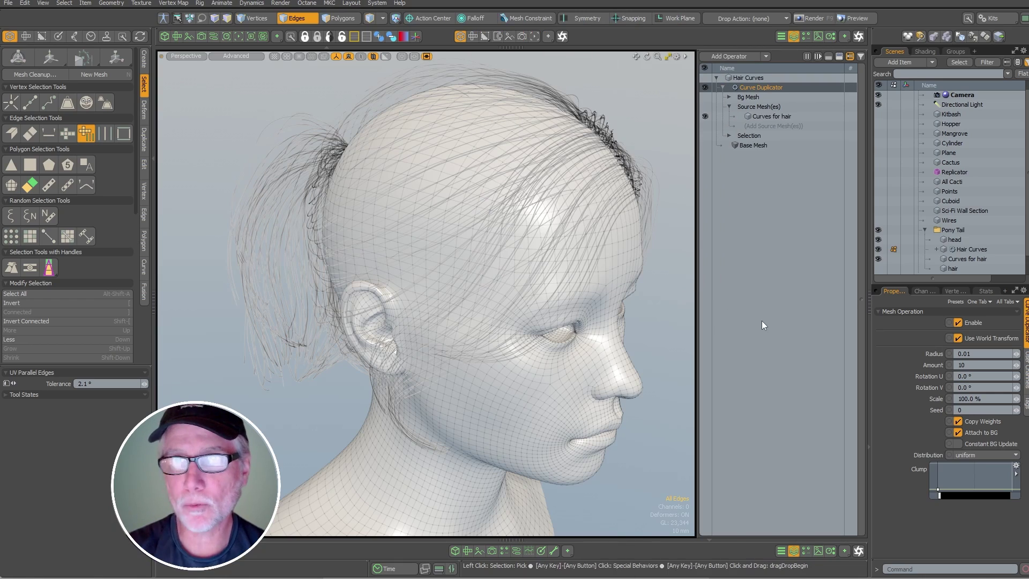
pyautogui.keyDown('alt'); pyautogui.moveTo(594, 369); pyautogui.dragTo(611, 337); pyautogui.keyUp('alt')
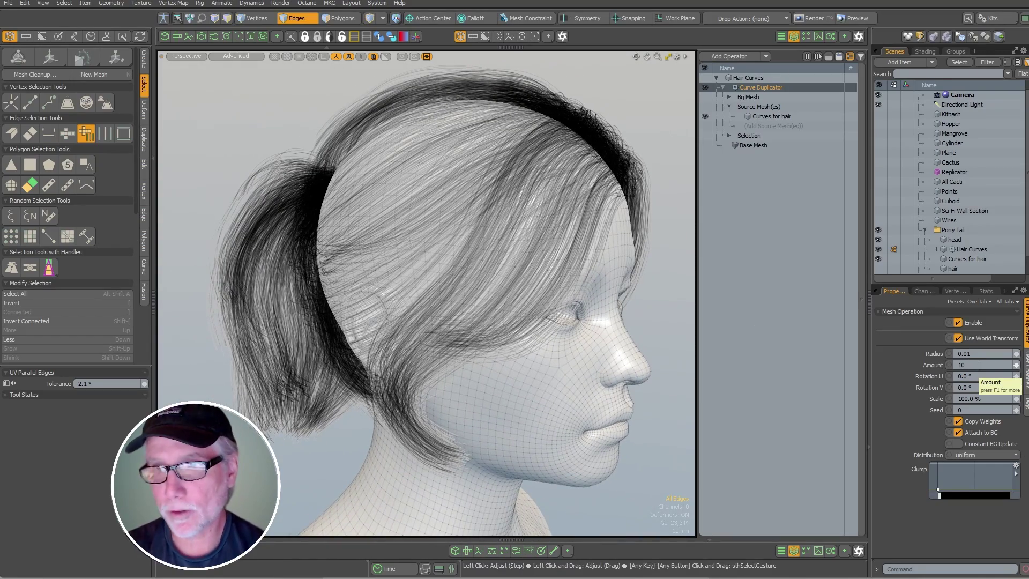
# Set the Curve Duplicator's distribution to poisson and its amount to 25.
pyautogui.click(972, 459)
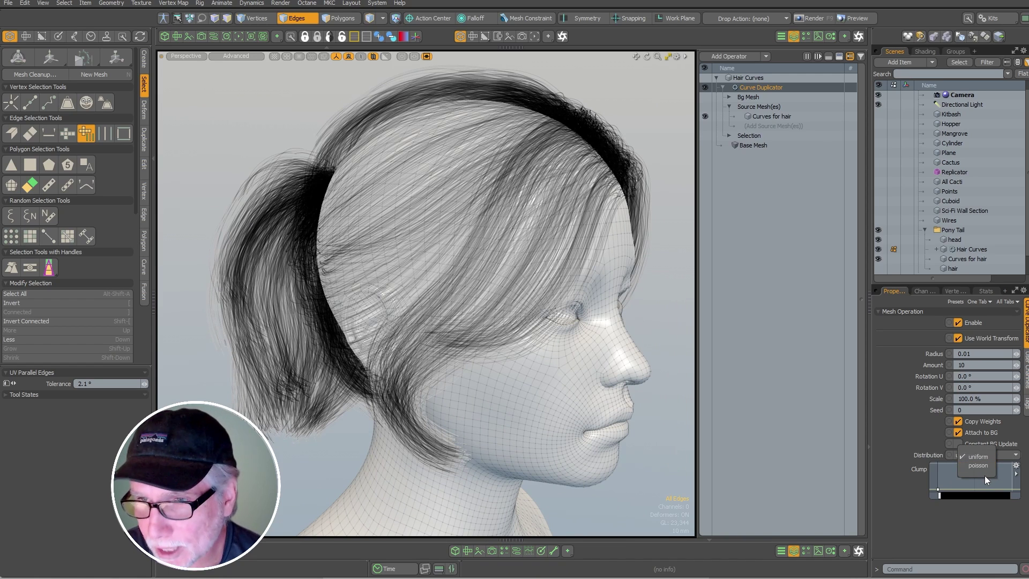
pyautogui.click(979, 465)
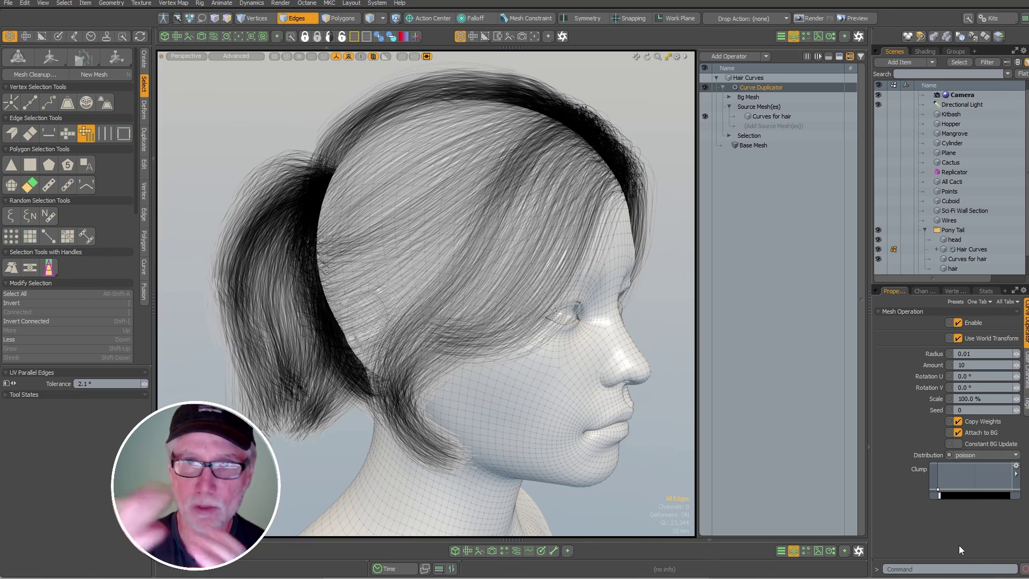
pyautogui.keyDown('alt'); pyautogui.moveTo(586, 314); pyautogui.dragTo(432, 332); pyautogui.keyUp('alt')
pyautogui.moveTo(967, 366); pyautogui.dragTo(900, 370)
pyautogui.write('25')
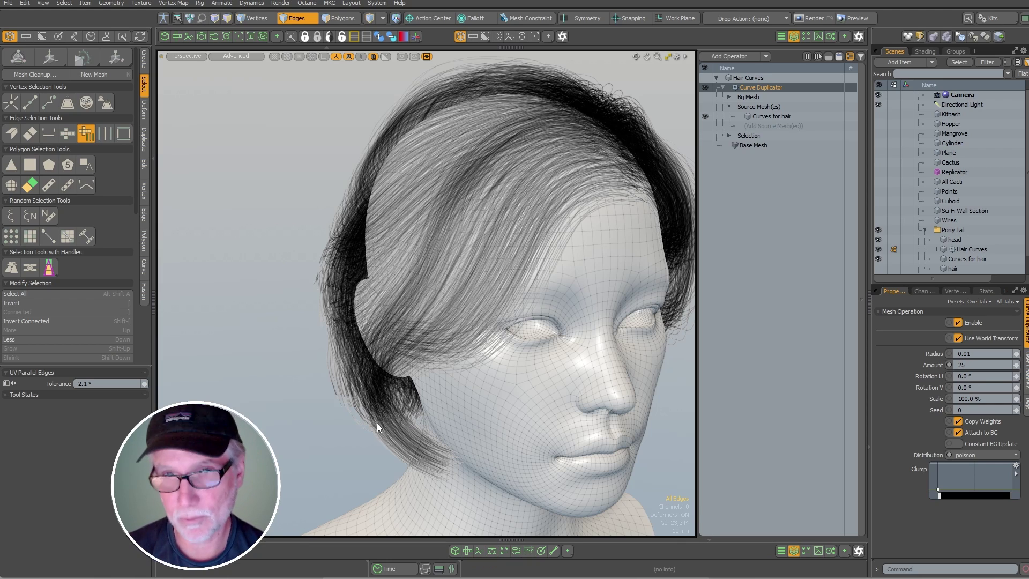
pyautogui.keyDown('alt'); pyautogui.moveTo(377, 423); pyautogui.dragTo(616, 316); pyautogui.keyUp('alt')
pyautogui.moveTo(616, 316)
pyautogui.keyDown('ctrl'); pyautogui.keyDown('alt'); pyautogui.mouseDown()
pyautogui.moveTo(503, 297)
pyautogui.moveTo(486, 304)
pyautogui.moveTo(492, 289)
pyautogui.mouseUp(); pyautogui.keyUp('alt'); pyautogui.keyUp('ctrl')
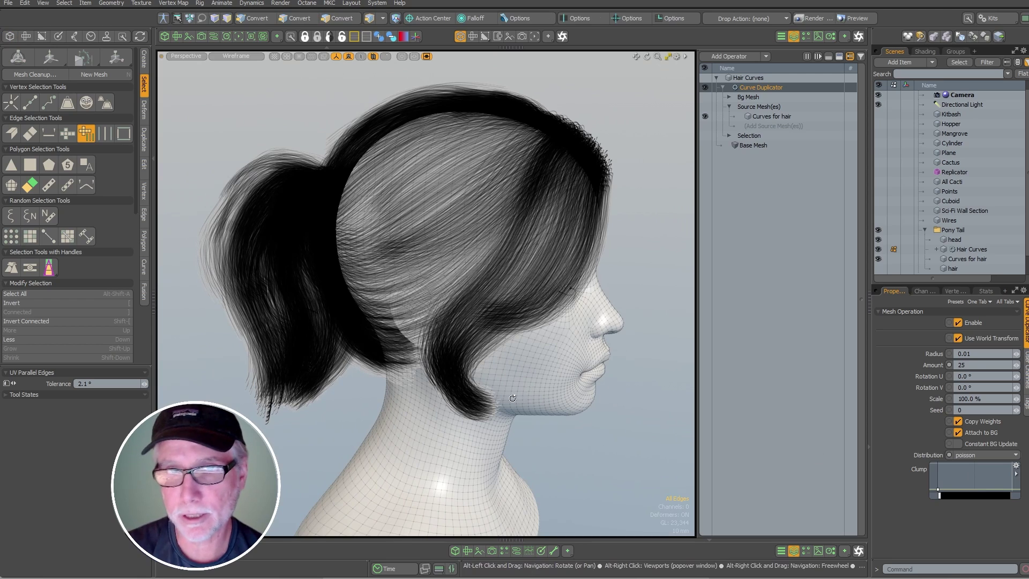
pyautogui.keyDown('alt'); pyautogui.moveTo(587, 388); pyautogui.dragTo(564, 395); pyautogui.keyUp('alt')
# Drop the active selection tool, deselect all items and close the mesh operations list.
pyautogui.press('space')
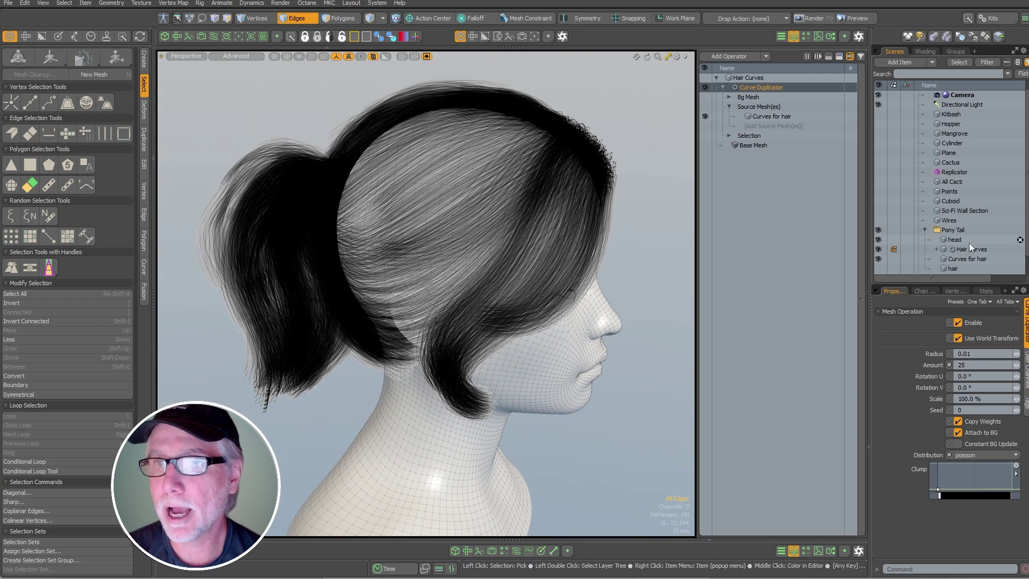
pyautogui.click(958, 274)
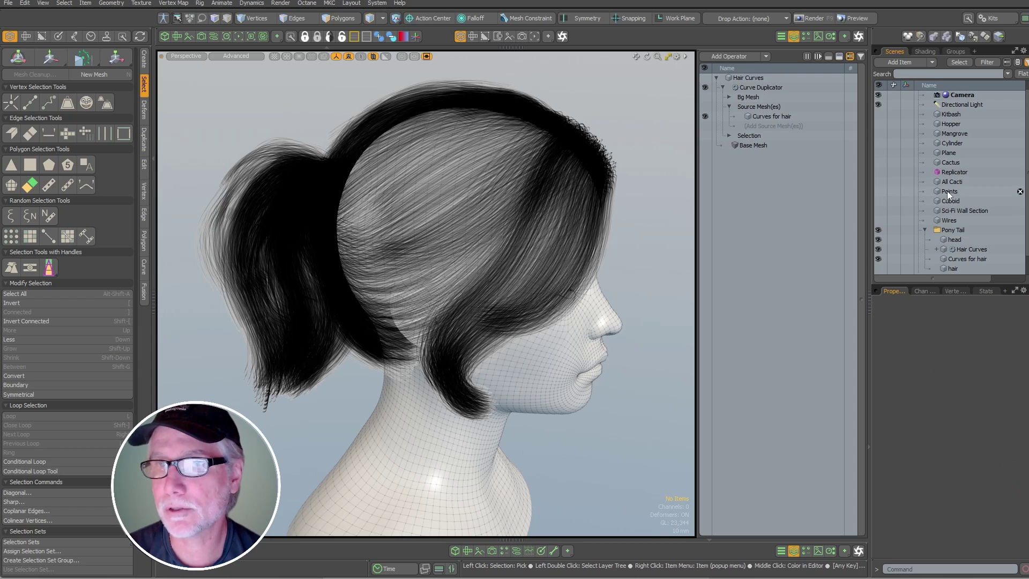
pyautogui.click(795, 37)
pyautogui.keyDown('alt'); pyautogui.moveTo(712, 214); pyautogui.dragTo(698, 279); pyautogui.keyUp('alt')
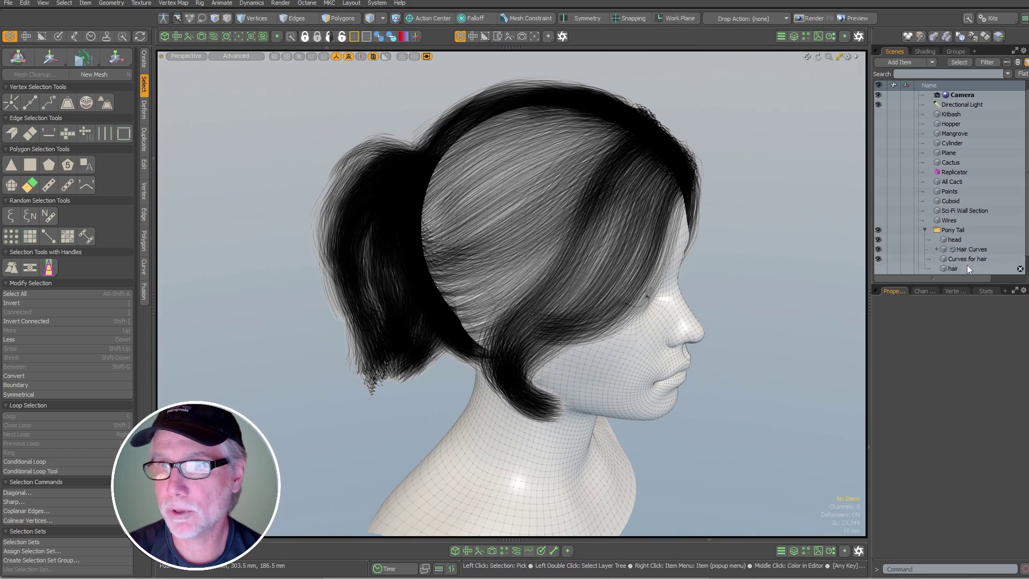
# Hide the Curves for hair mesh and enable Render Curves on the Hair Curves mesh with a curve radius of .001 m.
pyautogui.click(970, 249)
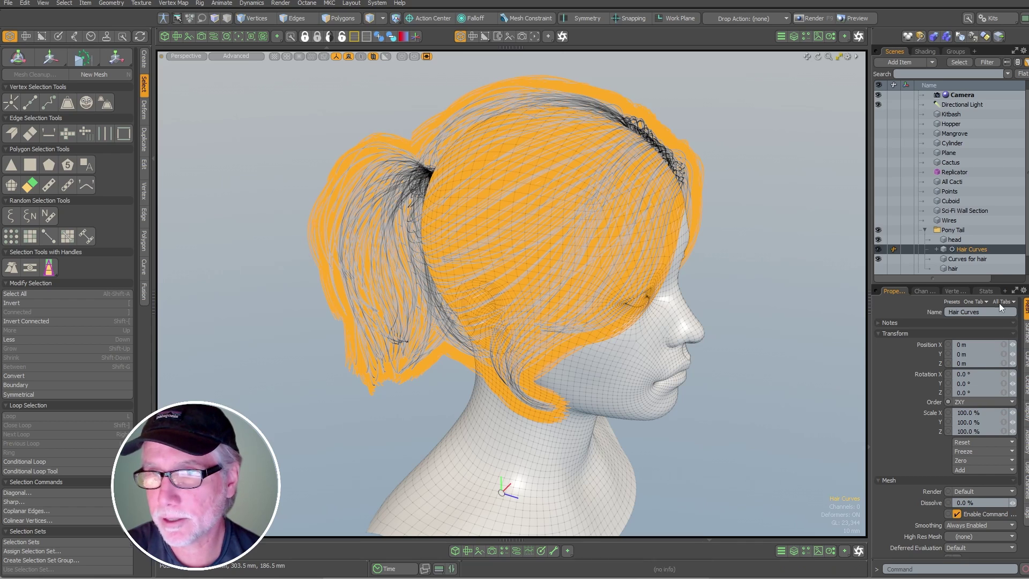
pyautogui.click(878, 259)
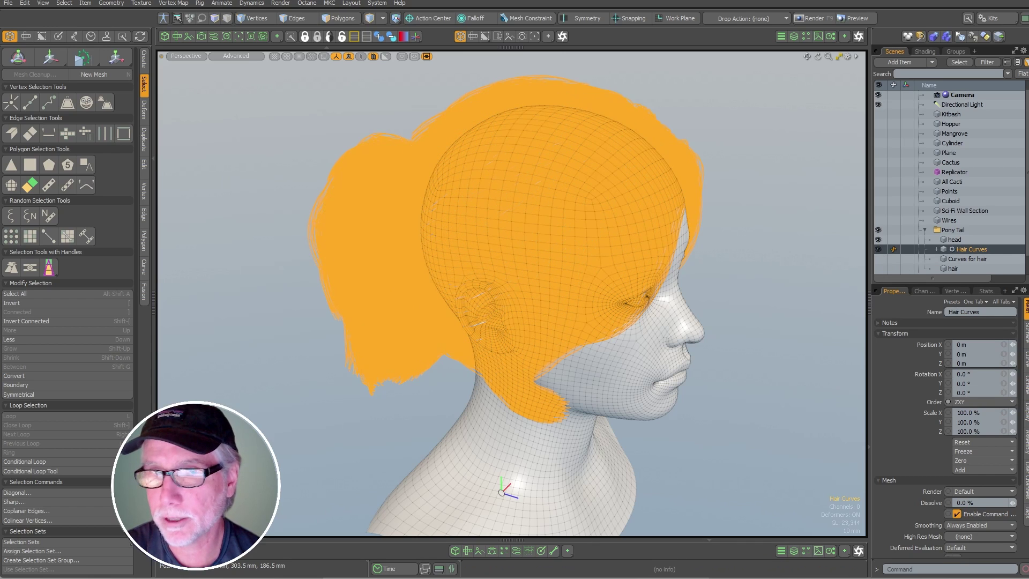
pyautogui.click(1026, 358)
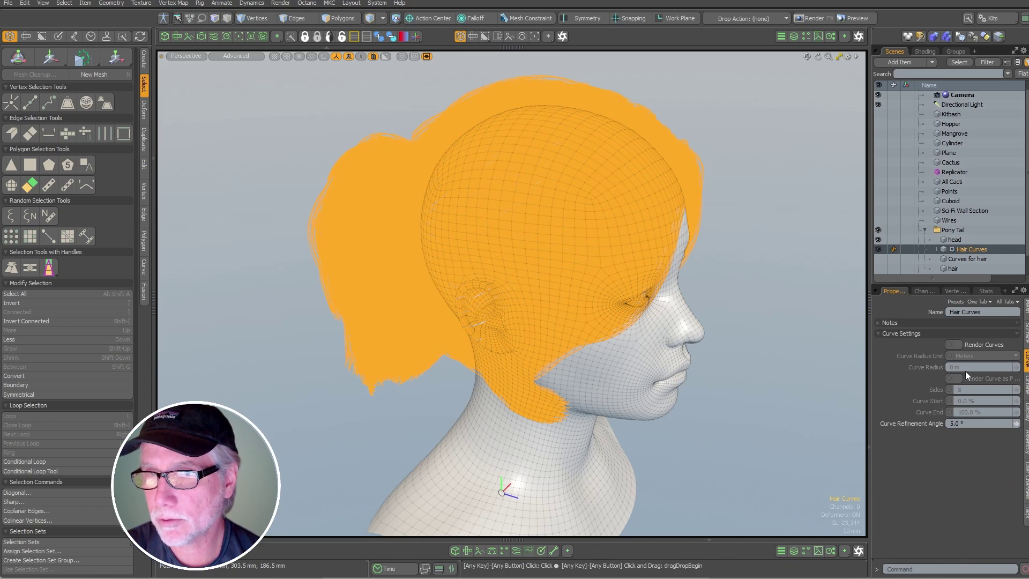
pyautogui.click(998, 343)
pyautogui.write('.00')
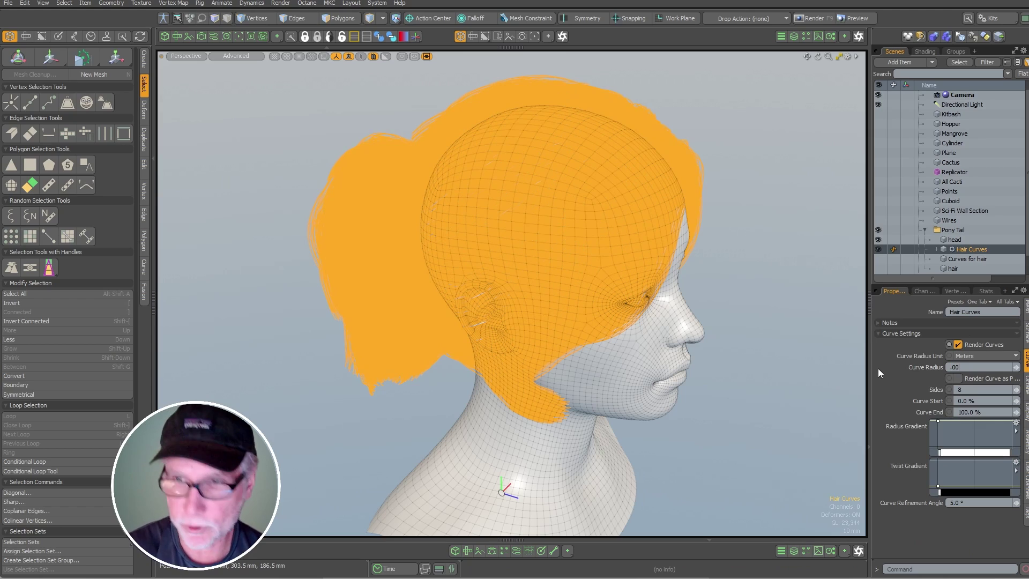
pyautogui.write('1')
pyautogui.press('Return')
pyautogui.keyDown('alt'); pyautogui.moveTo(620, 344); pyautogui.dragTo(615, 377); pyautogui.keyUp('alt')
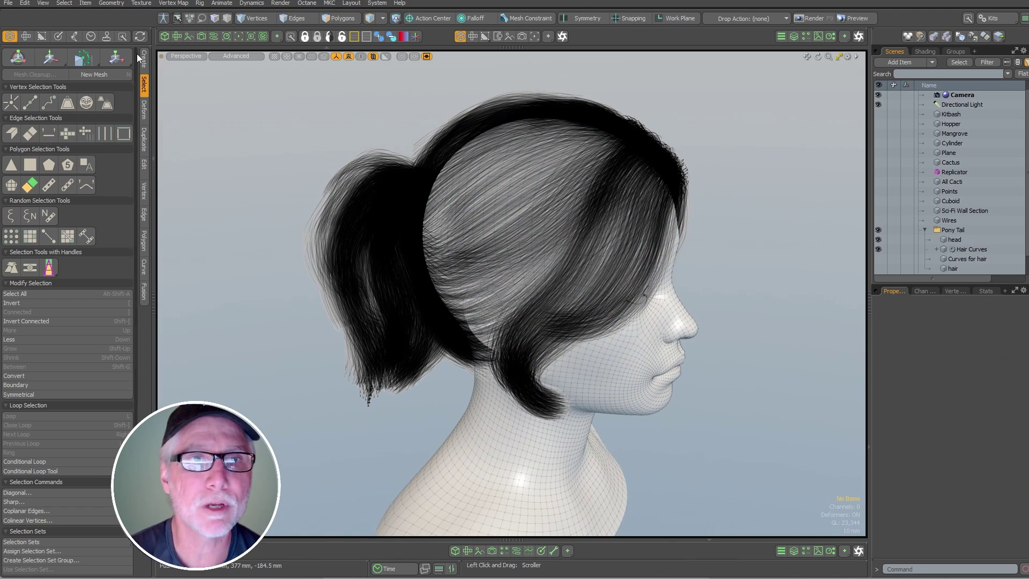
# Hide the modeling tool palette, open a second 3D view beside the main one and set it to the Camera view.
pyautogui.click(155, 102)
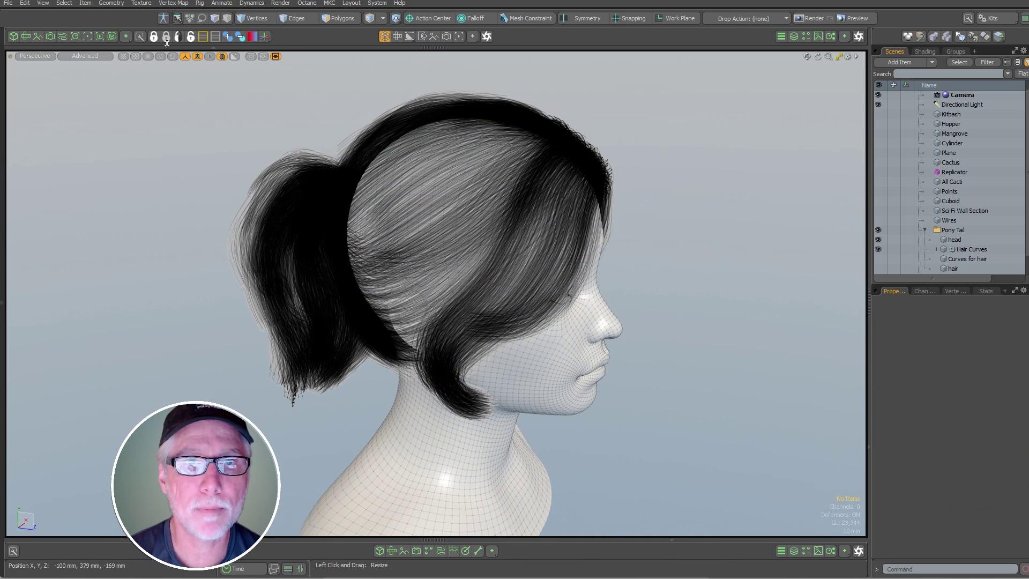
pyautogui.click(13, 36)
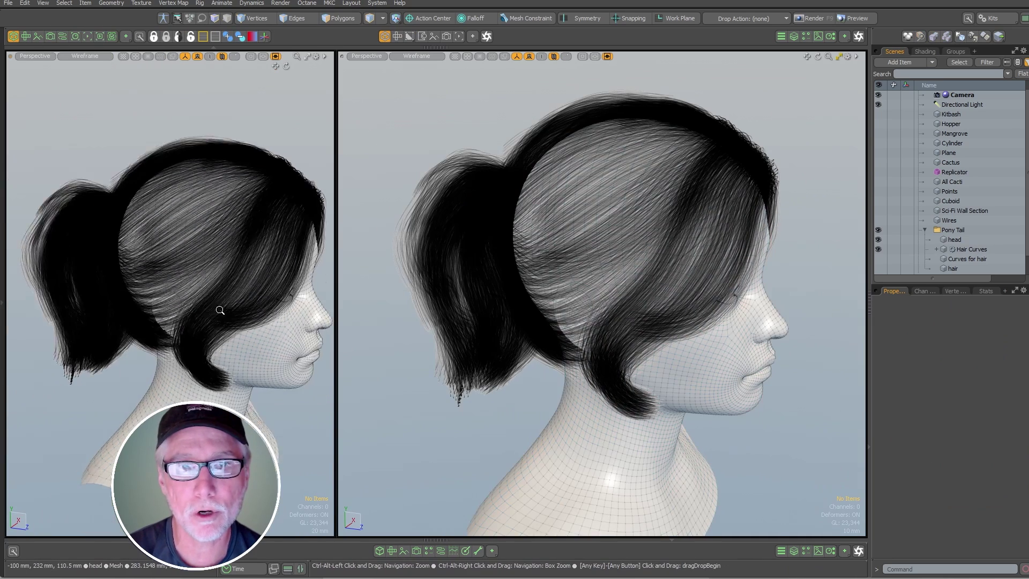
pyautogui.keyDown('ctrl'); pyautogui.keyDown('alt'); pyautogui.moveTo(220, 311); pyautogui.dragTo(236, 326); pyautogui.keyUp('alt'); pyautogui.keyUp('ctrl')
pyautogui.hotkey('ctrl', 'space')
pyautogui.click(168, 266)
# Move the camera in closer so it frames the head and ponytail from the side.
pyautogui.keyDown('alt'); pyautogui.moveTo(188, 268); pyautogui.dragTo(185, 274); pyautogui.keyUp('alt')
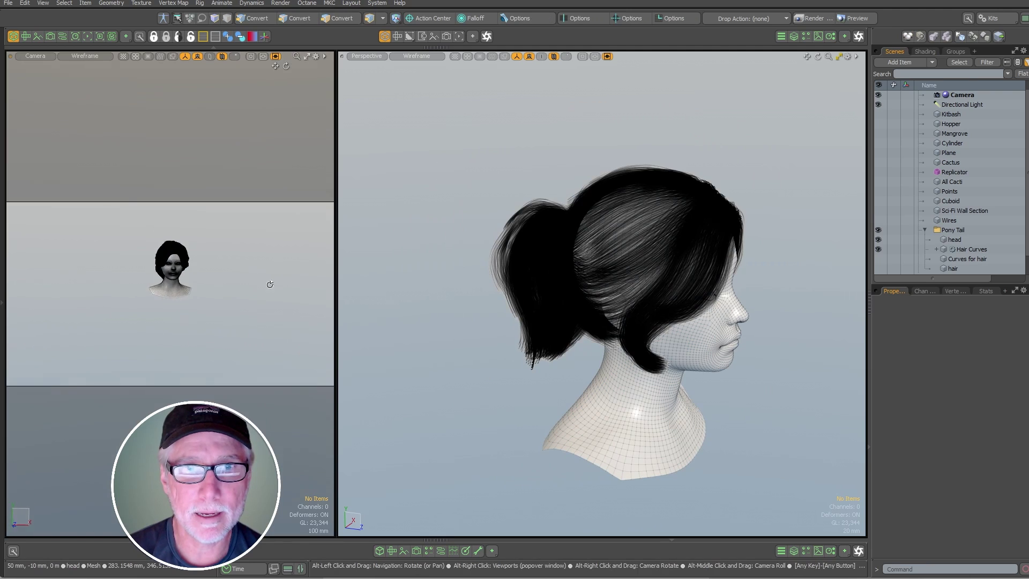
pyautogui.keyDown('alt'); pyautogui.moveTo(269, 284); pyautogui.dragTo(295, 278); pyautogui.keyUp('alt')
pyautogui.keyDown('ctrl'); pyautogui.keyDown('alt'); pyautogui.moveTo(284, 246); pyautogui.dragTo(335, 225); pyautogui.keyUp('alt'); pyautogui.keyUp('ctrl')
pyautogui.keyDown('alt'); pyautogui.keyDown('shift'); pyautogui.moveTo(300, 279); pyautogui.dragTo(299, 340); pyautogui.keyUp('shift'); pyautogui.keyUp('alt')
pyautogui.keyDown('alt'); pyautogui.moveTo(295, 348); pyautogui.dragTo(331, 360); pyautogui.keyUp('alt')
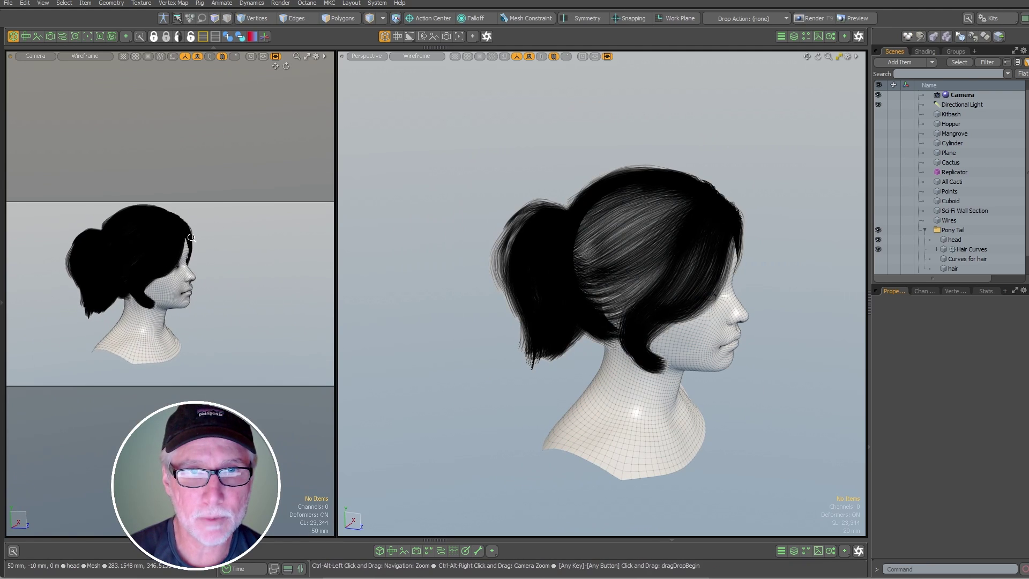
pyautogui.keyDown('ctrl'); pyautogui.keyDown('alt'); pyautogui.moveTo(191, 238); pyautogui.dragTo(269, 294); pyautogui.keyUp('alt'); pyautogui.keyUp('ctrl')
pyautogui.moveTo(241, 281)
pyautogui.keyDown('alt'); pyautogui.mouseDown()
pyautogui.moveTo(225, 280)
pyautogui.moveTo(282, 287)
pyautogui.moveTo(248, 297)
pyautogui.mouseUp(); pyautogui.keyUp('alt')
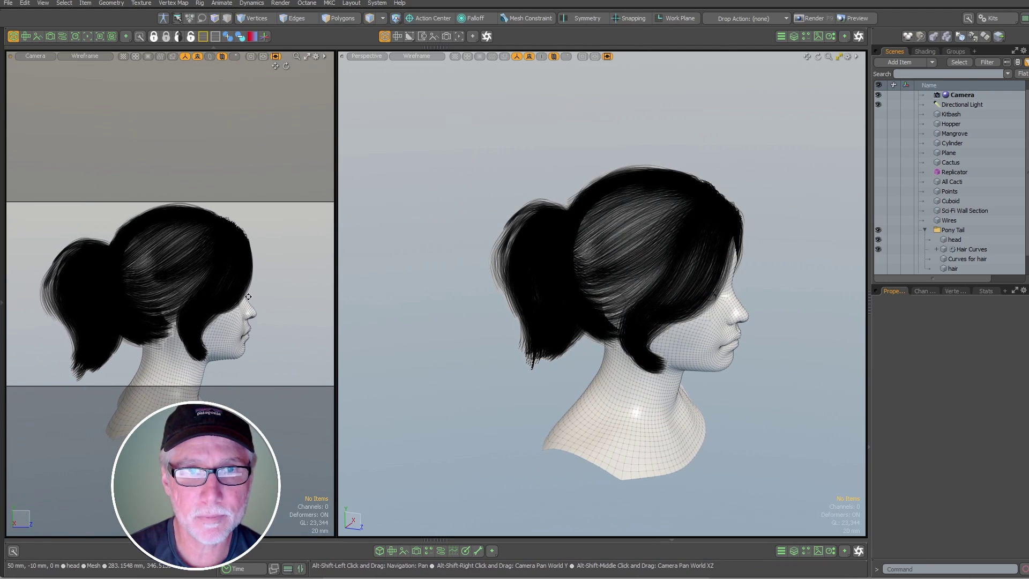
# Delete the second environment, Environment (2), from the shader tree together with its child items.
pyautogui.click(924, 52)
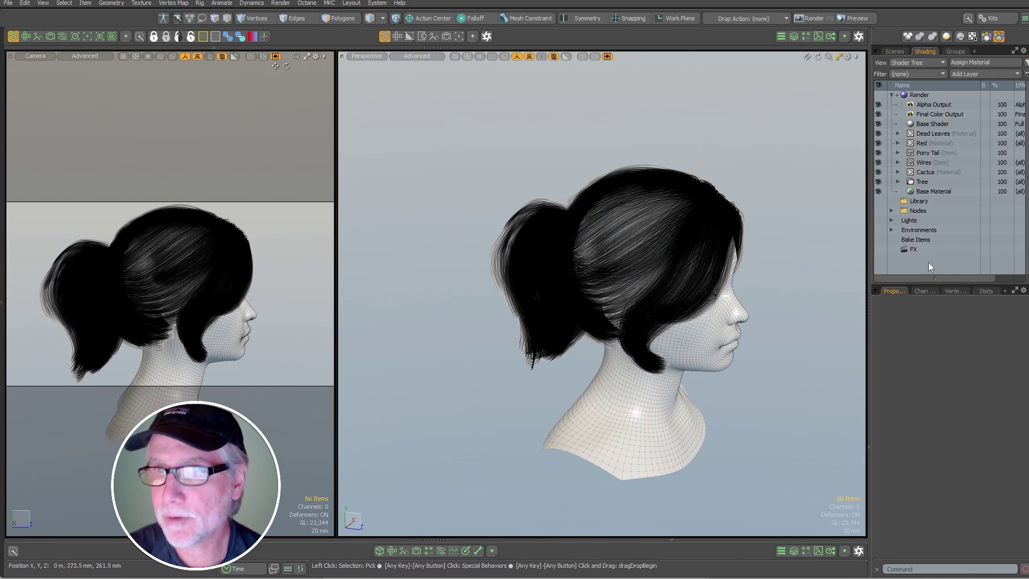
pyautogui.click(891, 230)
pyautogui.click(897, 240)
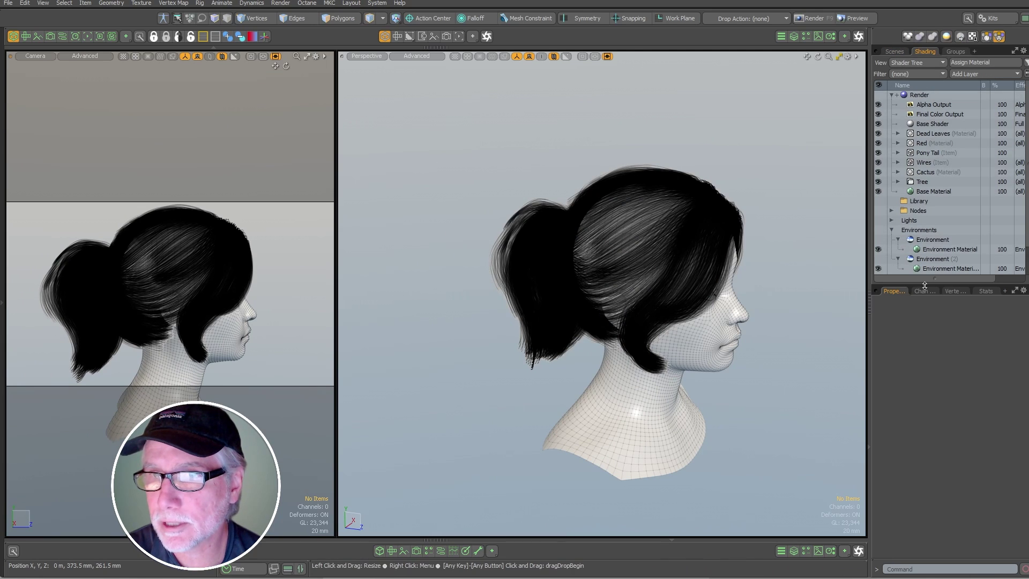
pyautogui.moveTo(924, 285); pyautogui.dragTo(924, 353)
pyautogui.click(934, 259)
pyautogui.press('Delete')
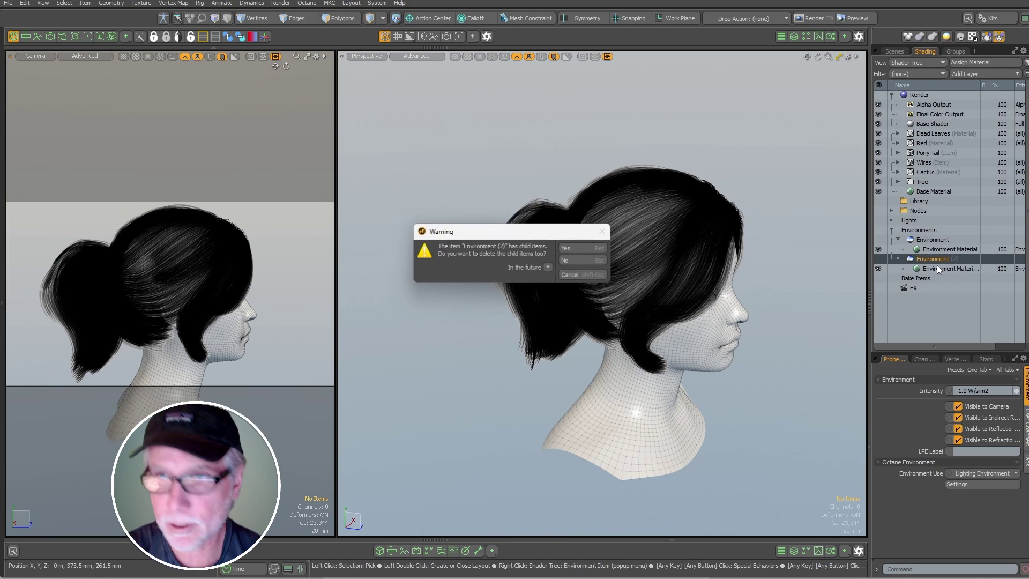
pyautogui.click(569, 247)
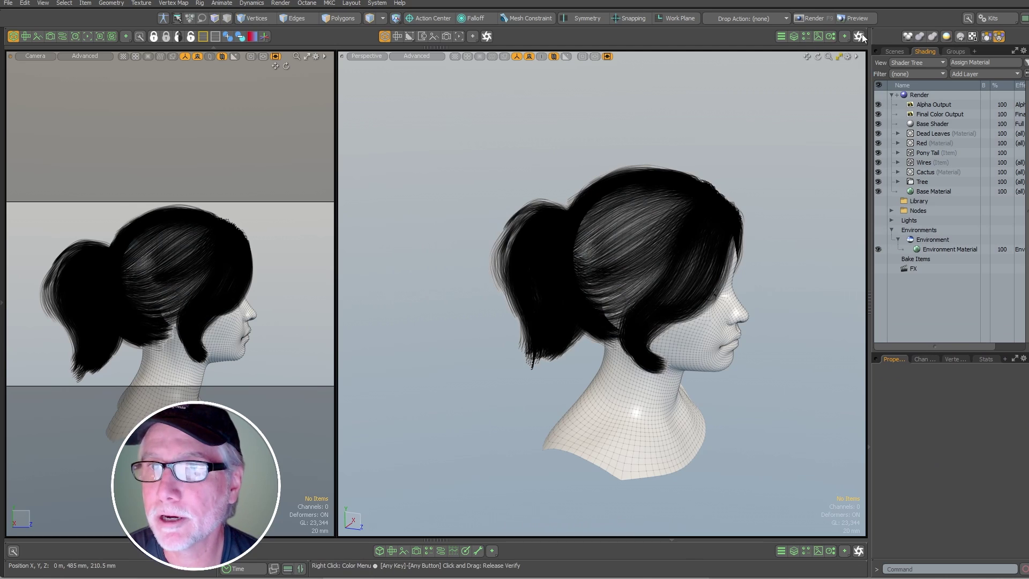
# Apply the studio_black_portr HDR preset from the Substance folder to the remaining Environment, and close the preset browser.
pyautogui.click(807, 36)
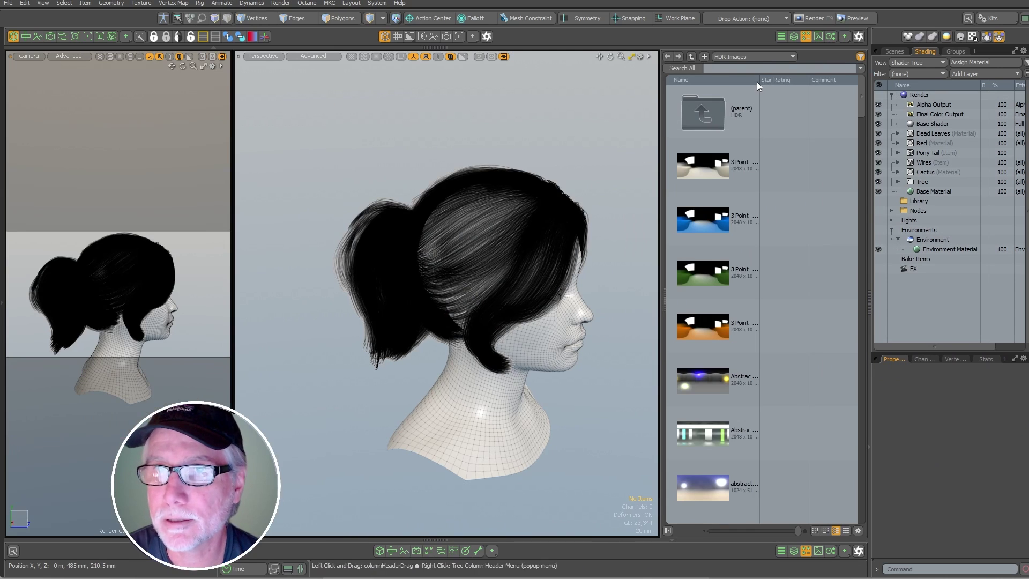
pyautogui.click(745, 57)
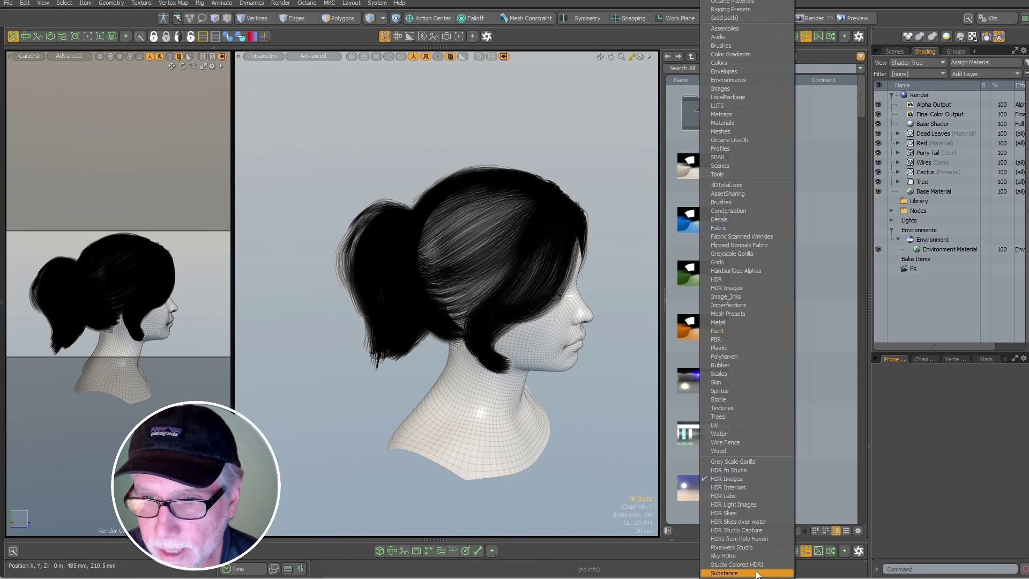
pyautogui.click(724, 572)
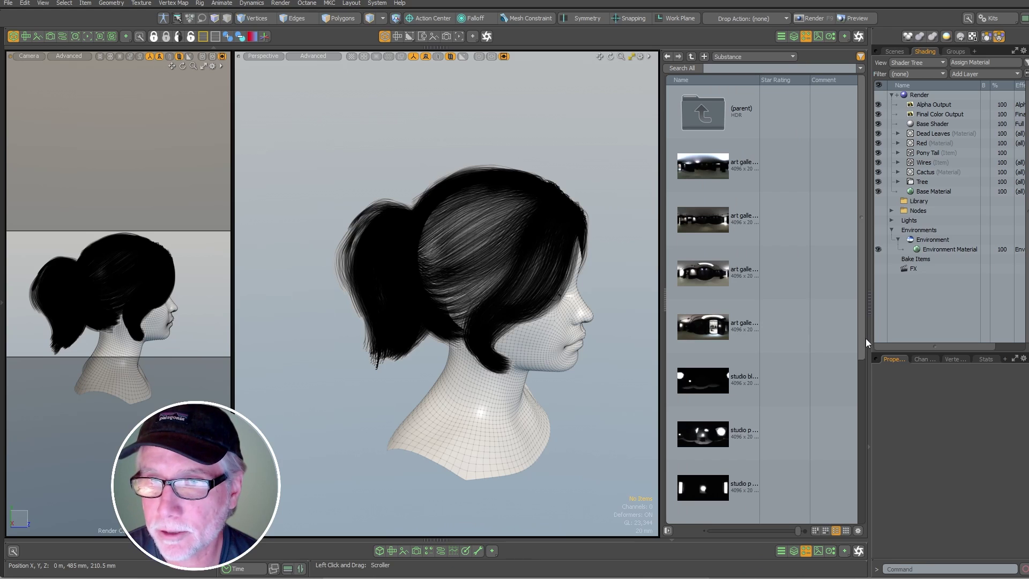
pyautogui.scroll(-1, 865, 338)
pyautogui.moveTo(694, 322); pyautogui.dragTo(932, 250)
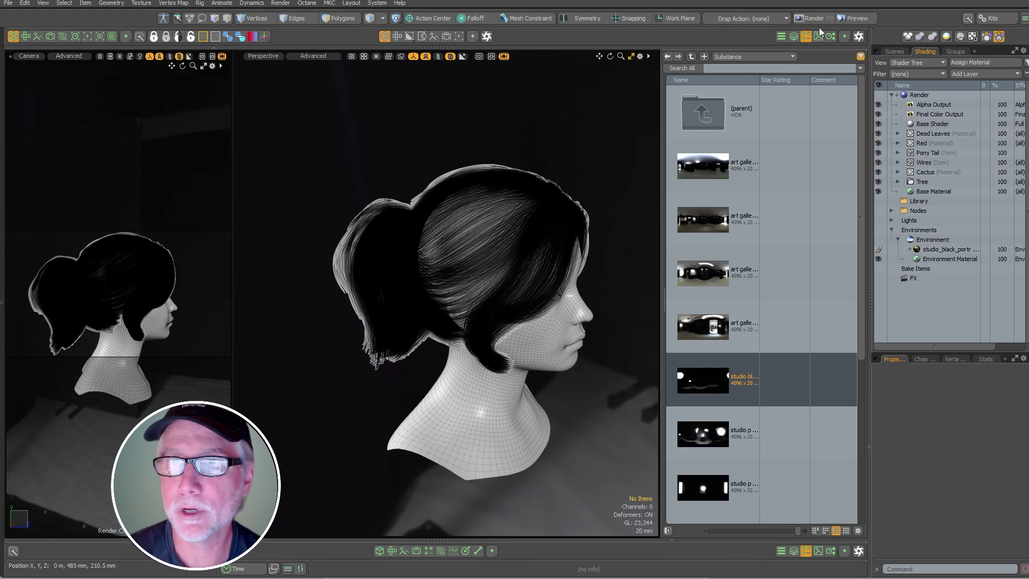
pyautogui.click(806, 36)
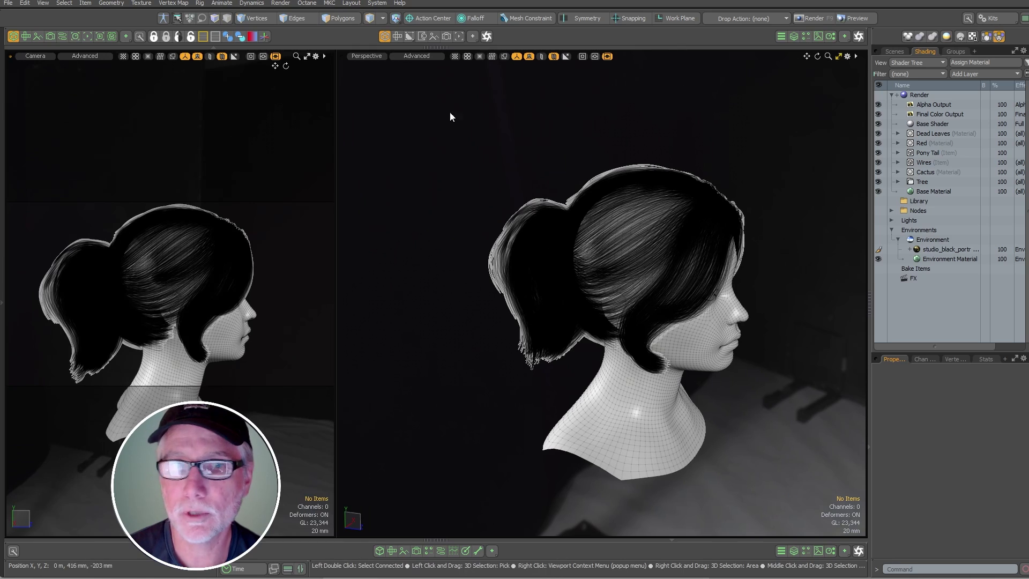
# Set the camera view's background to Default Viewport in its advanced display options.
pyautogui.press('o')
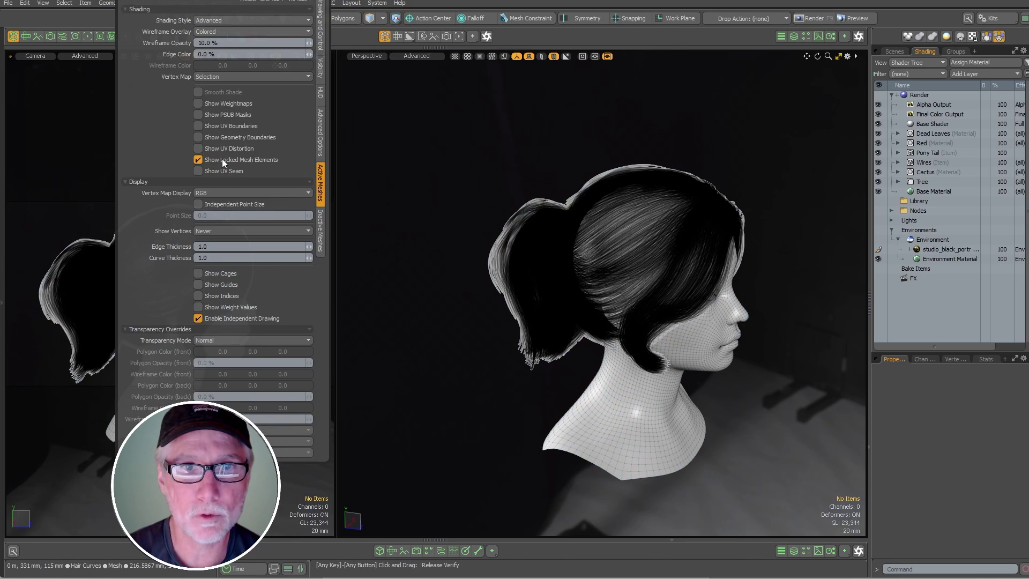
pyautogui.click(320, 134)
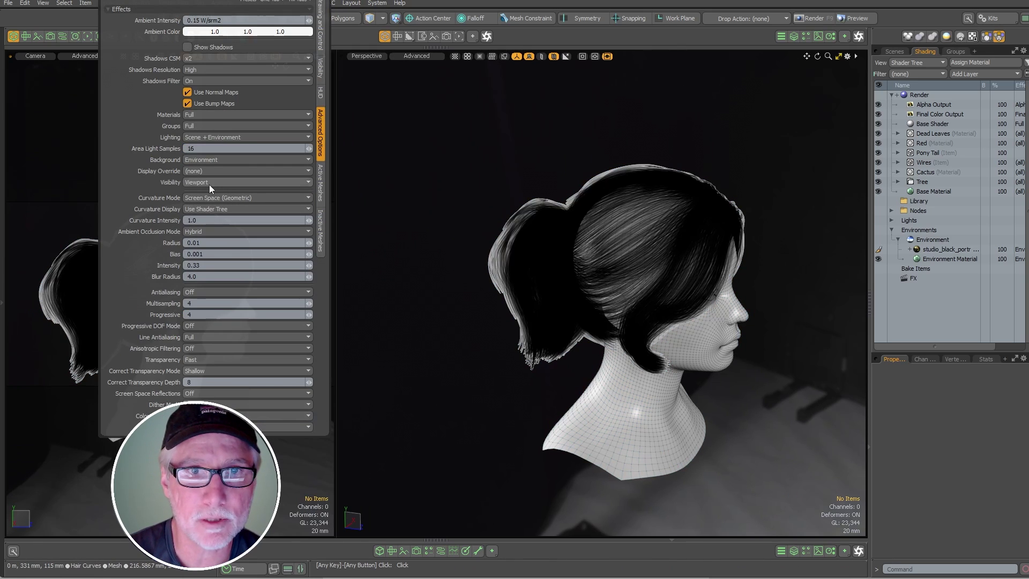
pyautogui.click(204, 160)
pyautogui.click(202, 159)
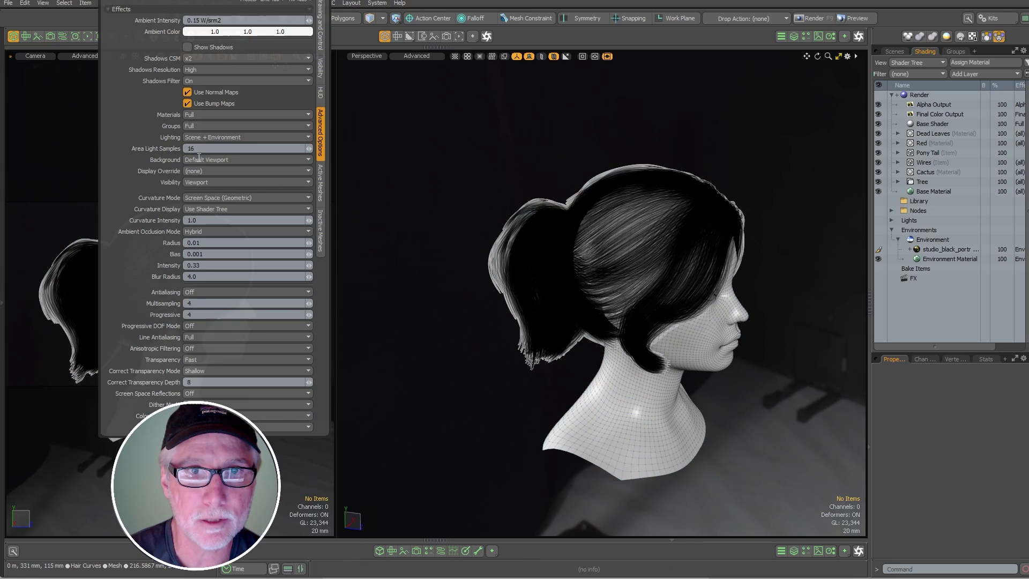
pyautogui.click(65, 135)
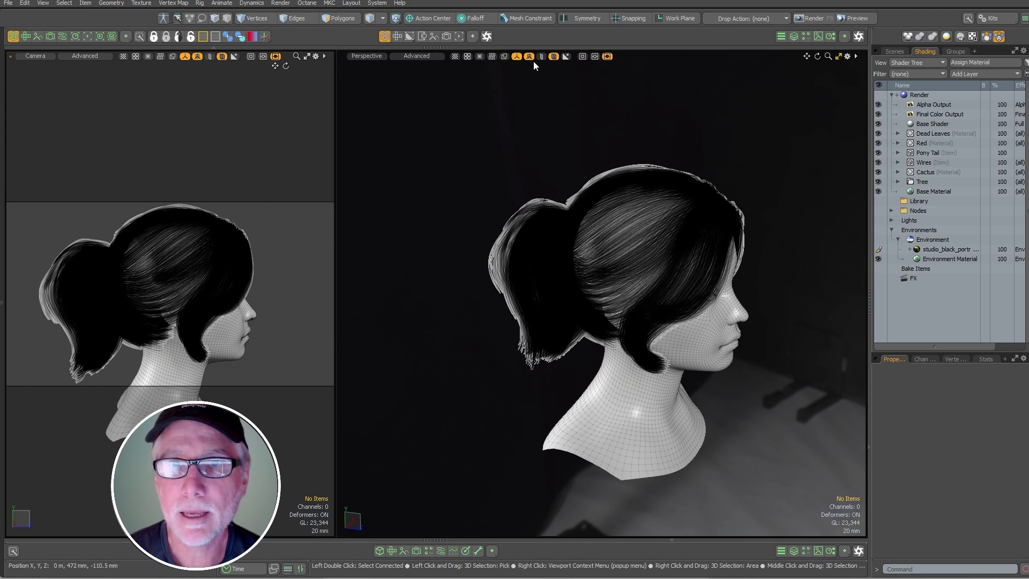
# Replace the perspective view with the Octane render viewport, start the live render and slightly adjust the camera framing.
pyautogui.click(487, 36)
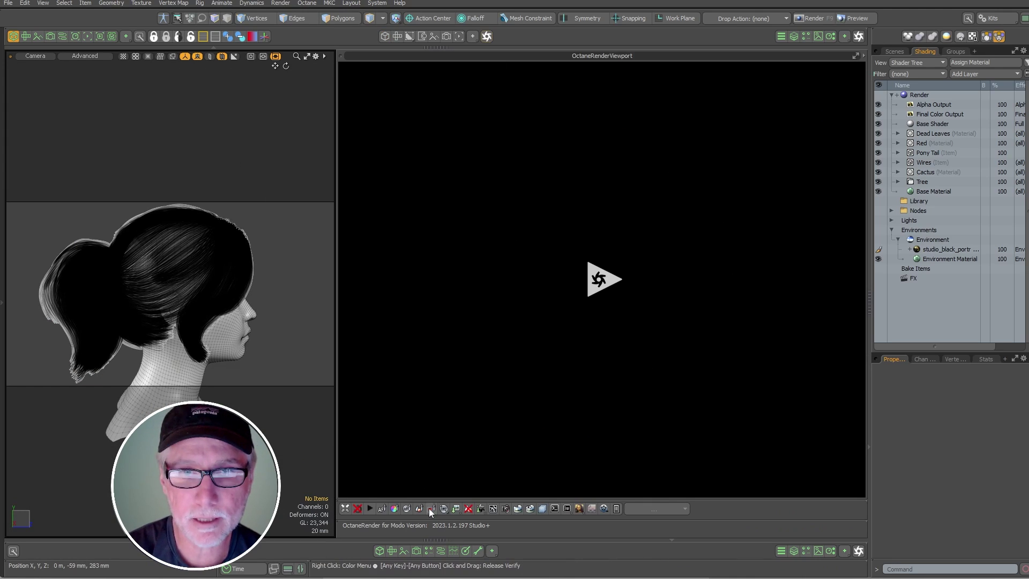
pyautogui.click(371, 507)
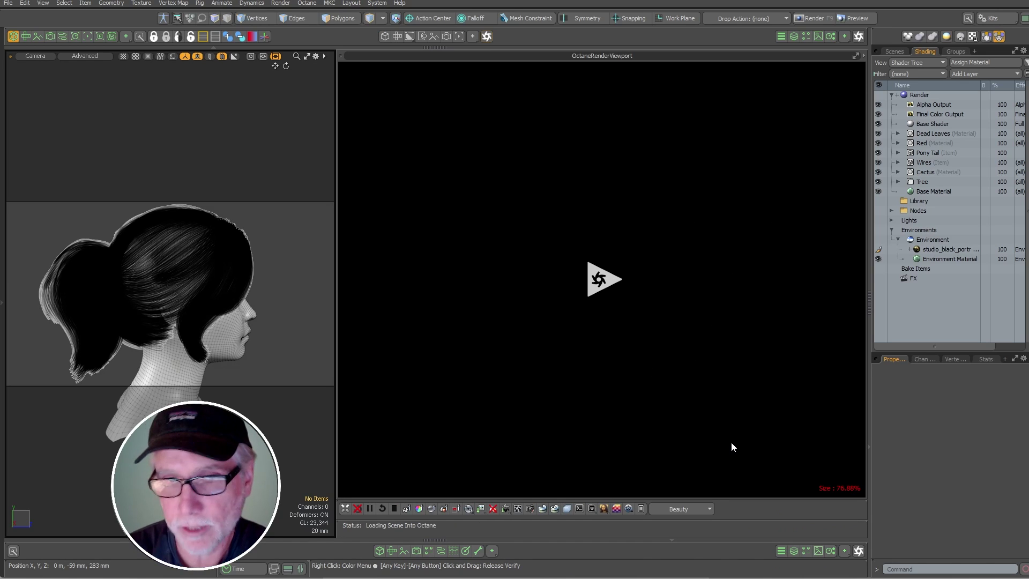
pyautogui.moveTo(271, 309)
pyautogui.keyDown('alt'); pyautogui.mouseDown()
pyautogui.moveTo(243, 330)
pyautogui.moveTo(241, 321)
pyautogui.moveTo(261, 319)
pyautogui.mouseUp(); pyautogui.keyUp('alt')
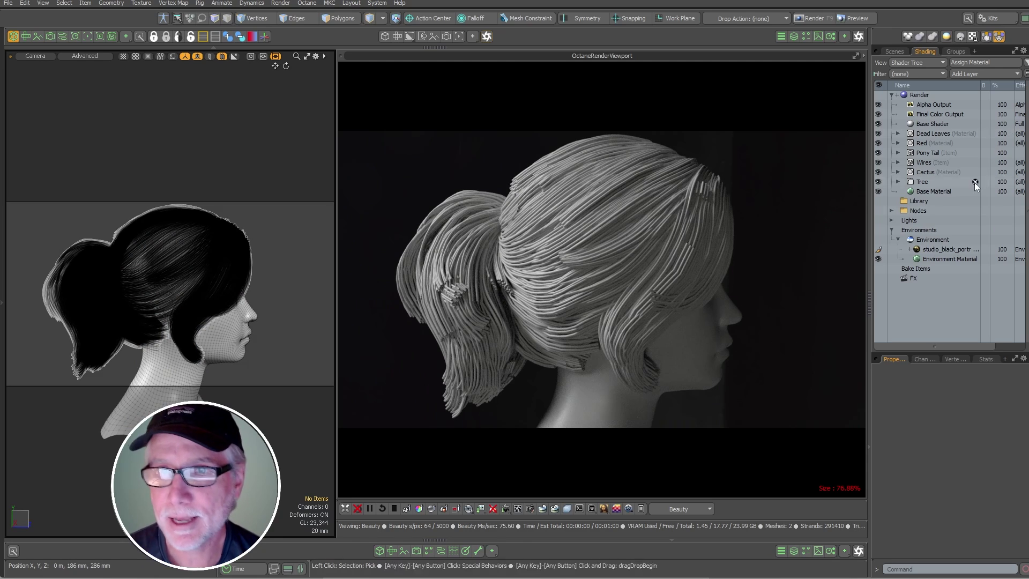
# Thin the strands of the Hair Curves mesh by setting its curve radius first to .0003 m and finally to 150 um.
pyautogui.click(899, 52)
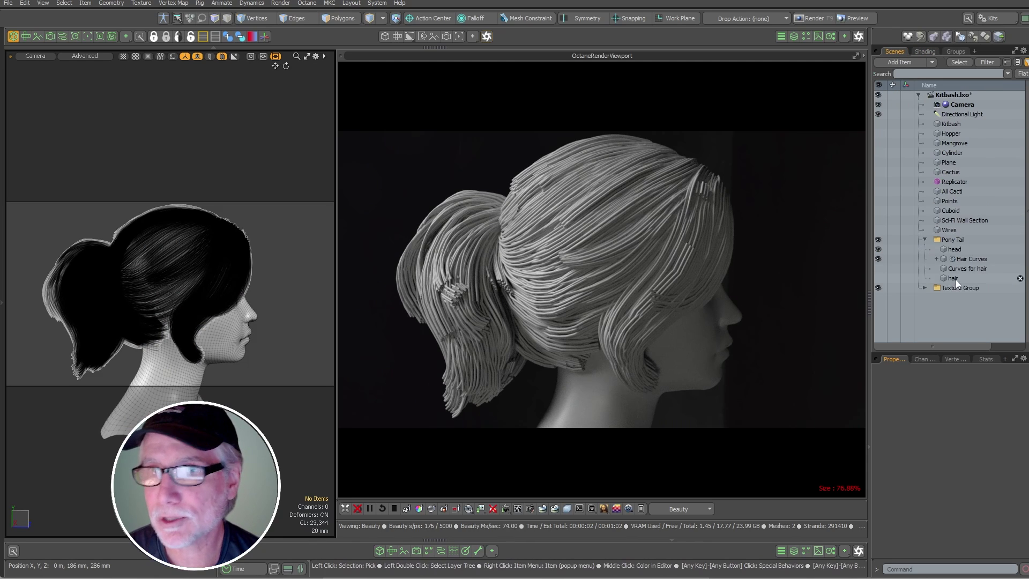
pyautogui.click(969, 259)
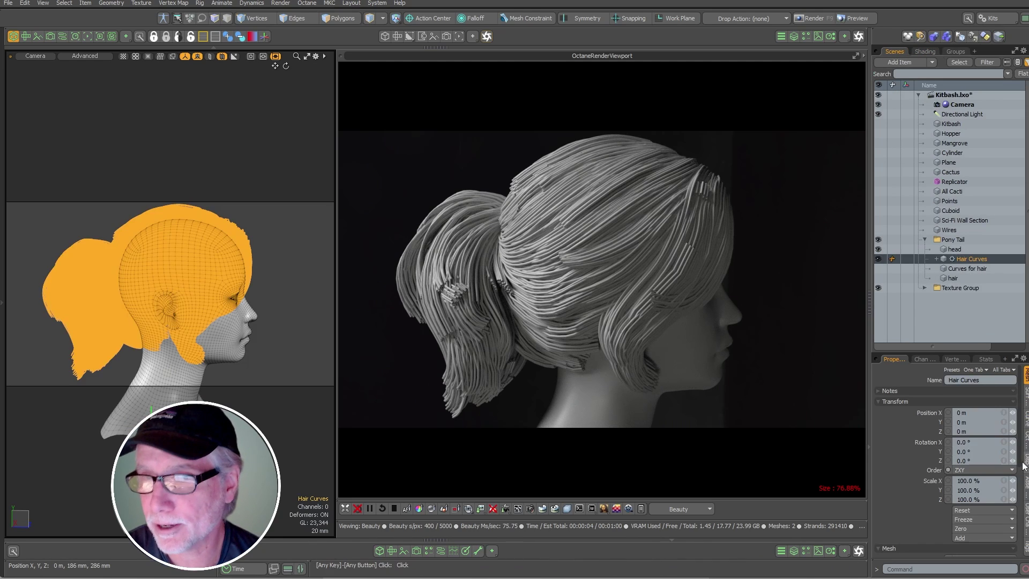
pyautogui.click(1026, 422)
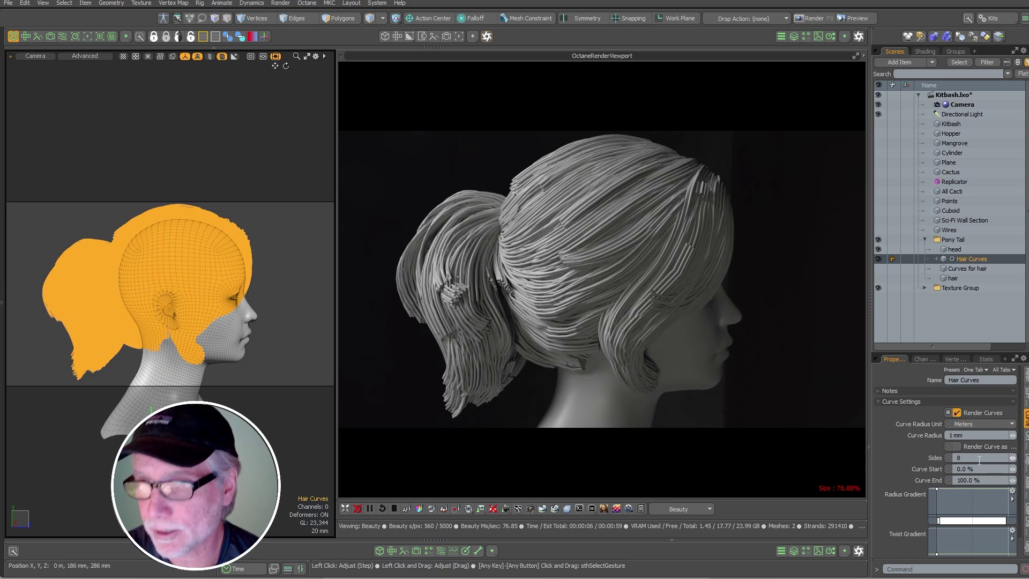
pyautogui.write('.0')
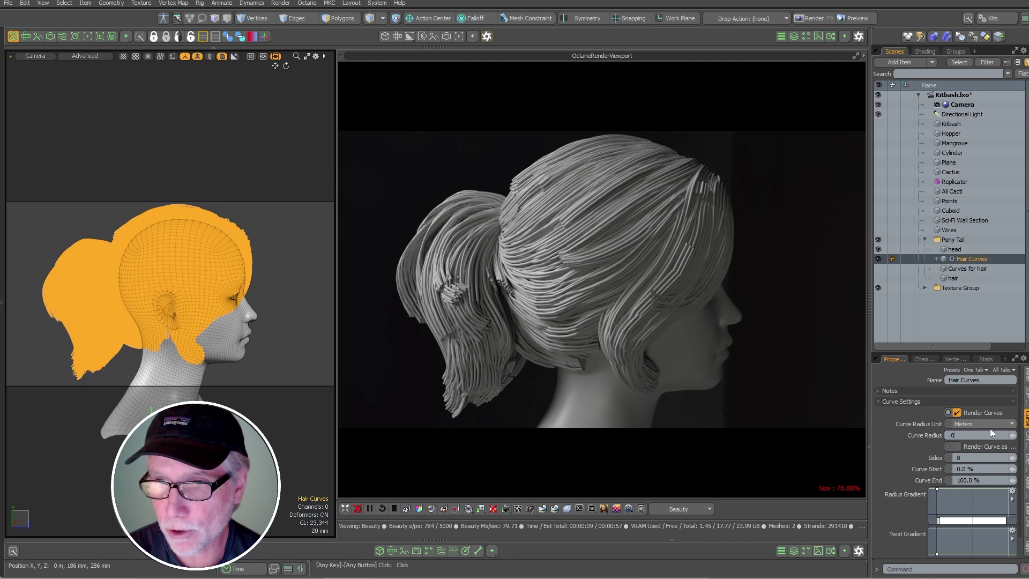
pyautogui.write('003')
pyautogui.press('Return')
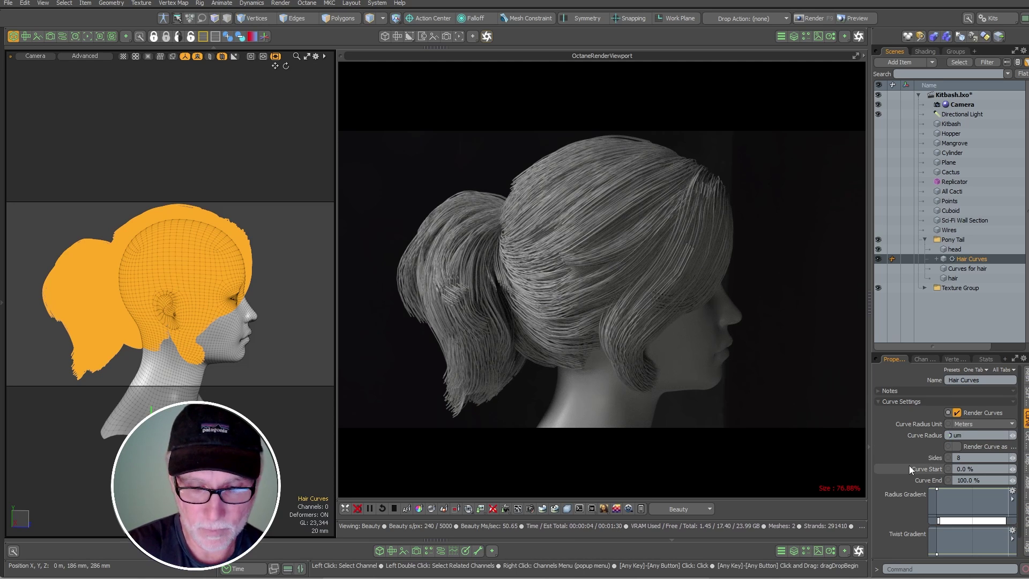
pyautogui.write('150')
pyautogui.press('Return')
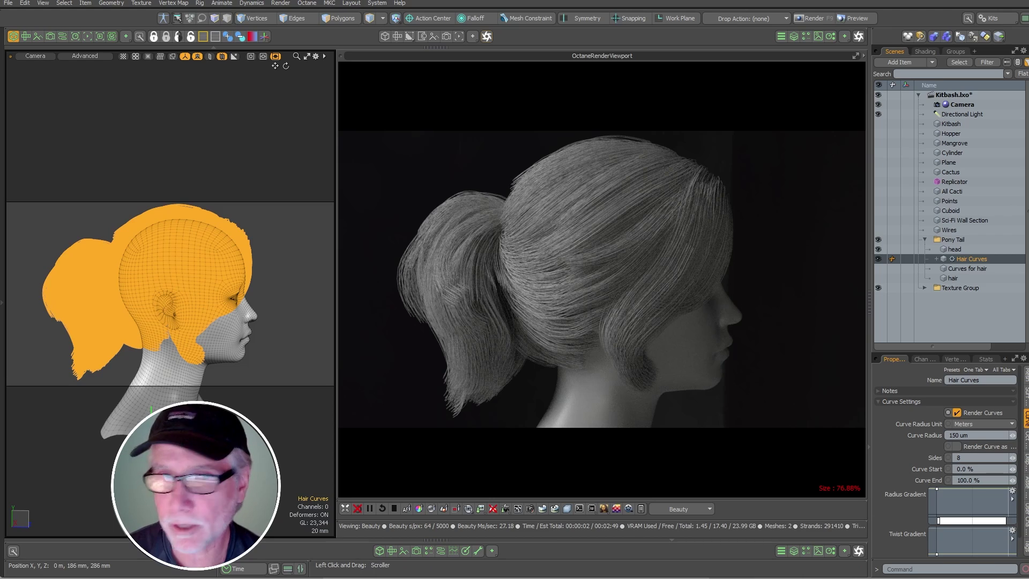
pyautogui.scroll(1, 256, 309)
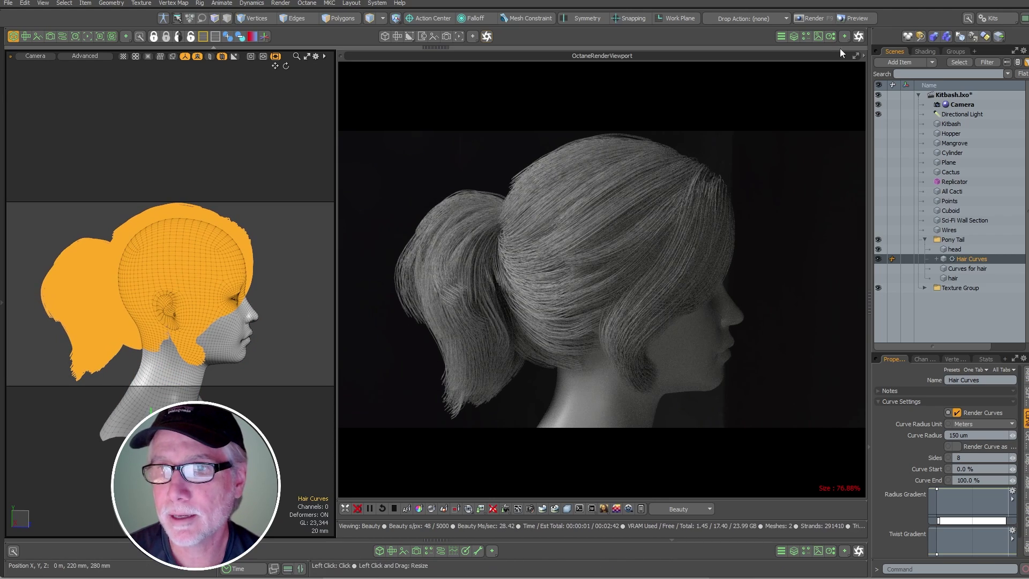
# Show the mesh operations list and freeze the Curve Duplicator operation on the Hair Curves mesh.
pyautogui.click(794, 36)
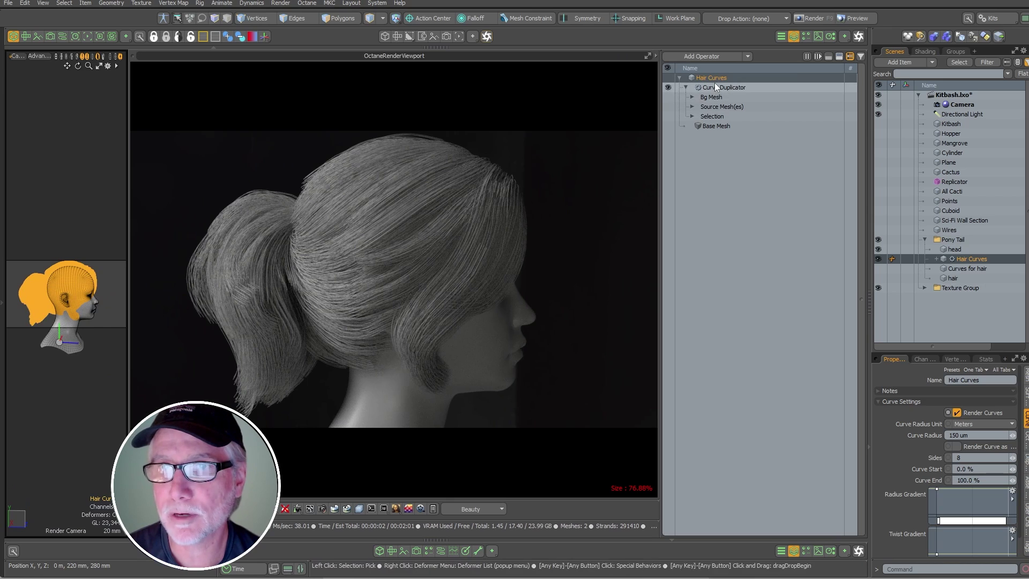
pyautogui.rightClick(967, 262)
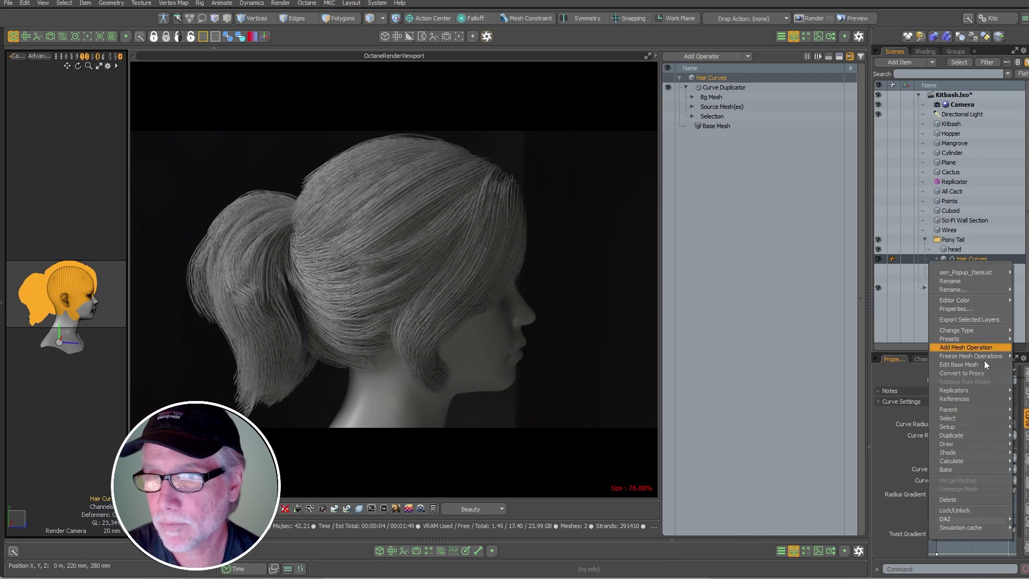
pyautogui.moveTo(973, 399)
pyautogui.moveTo(973, 356)
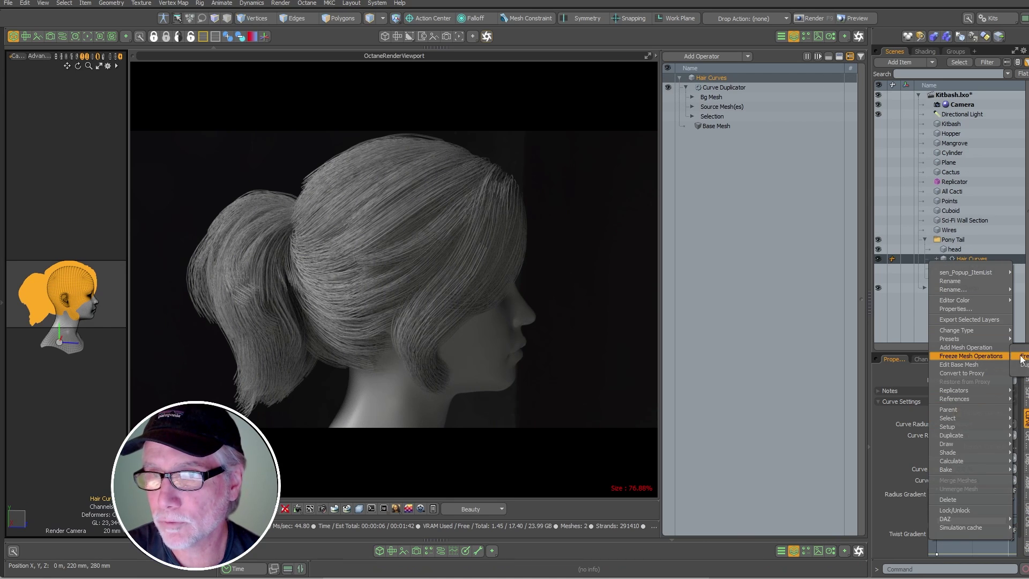
pyautogui.click(1022, 356)
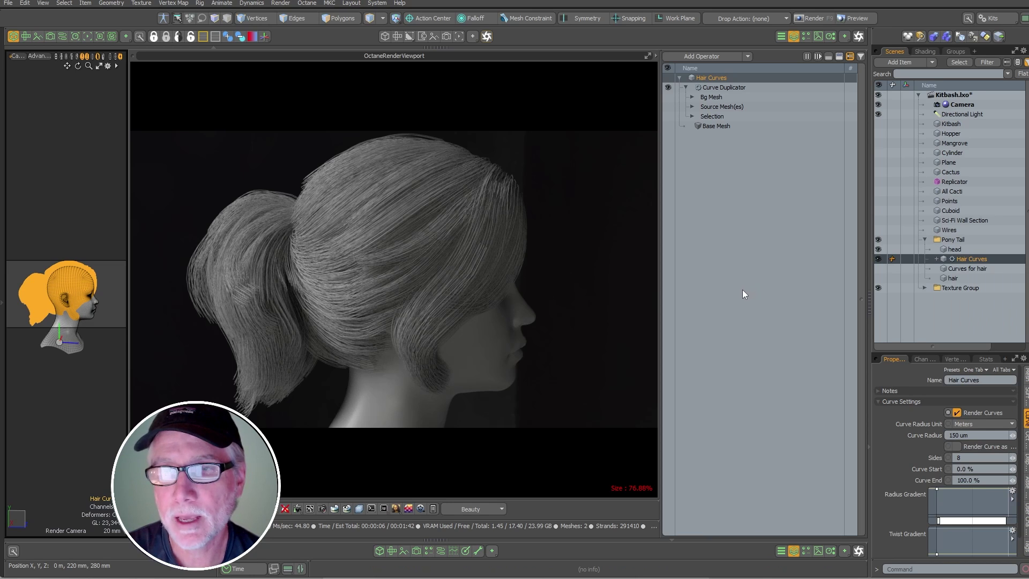
pyautogui.hotkey('ctrl', 'z')
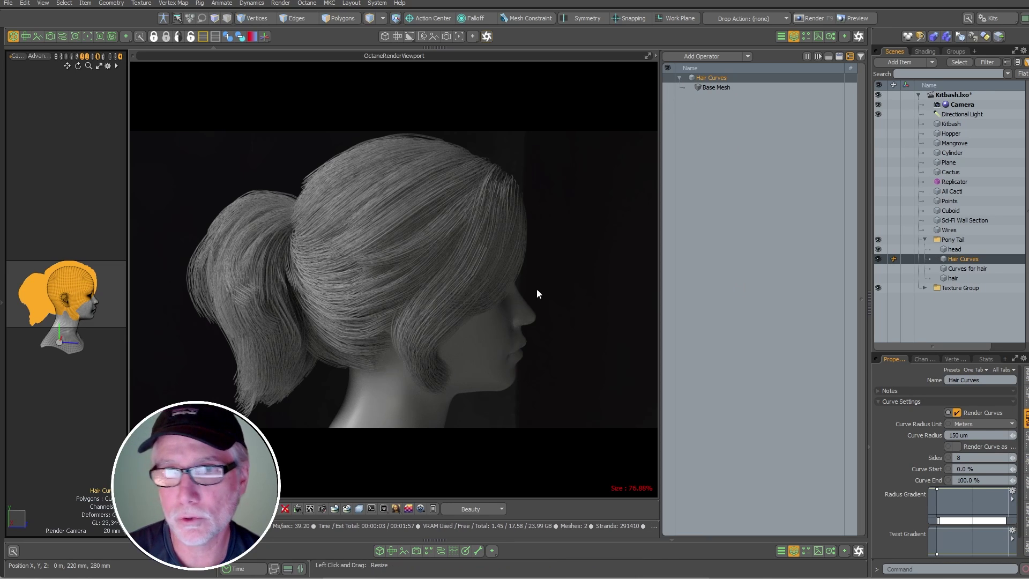
# Assign a new default material named Hair to the Hair Curves mesh.
pyautogui.write('mH')
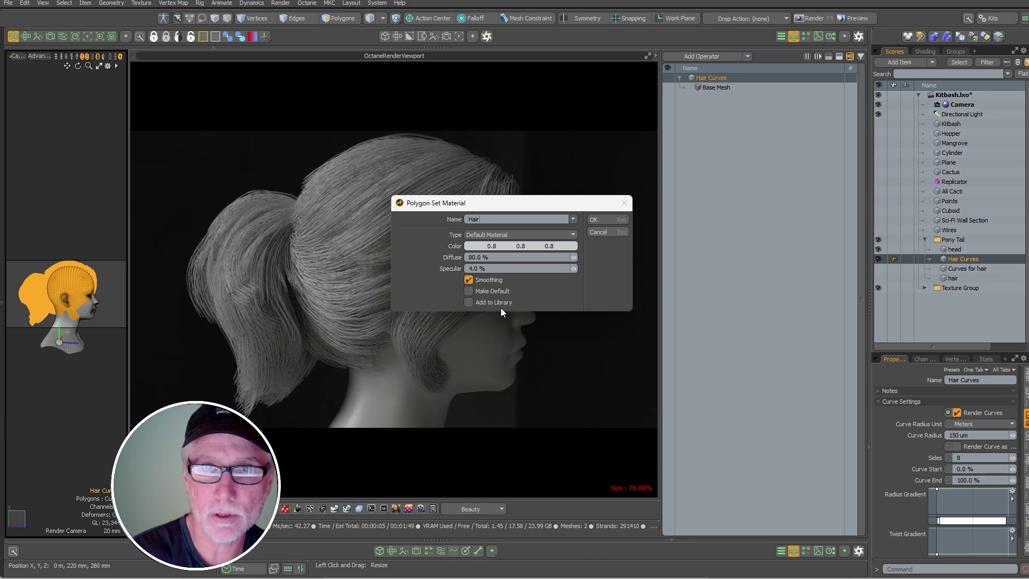
pyautogui.press('Return')
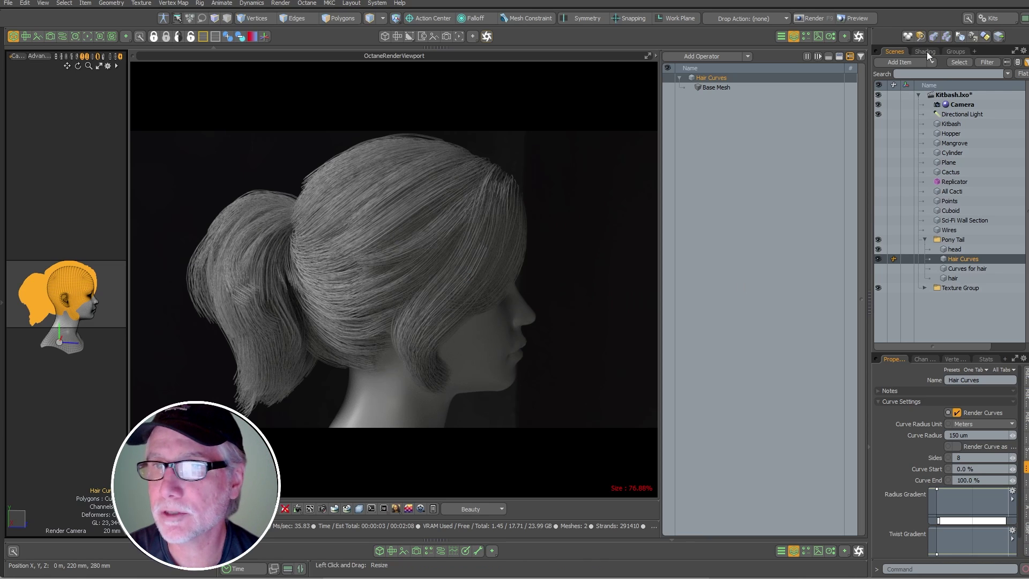
# Expand the Hair material group in the shader tree and add an Octane override to it.
pyautogui.click(925, 52)
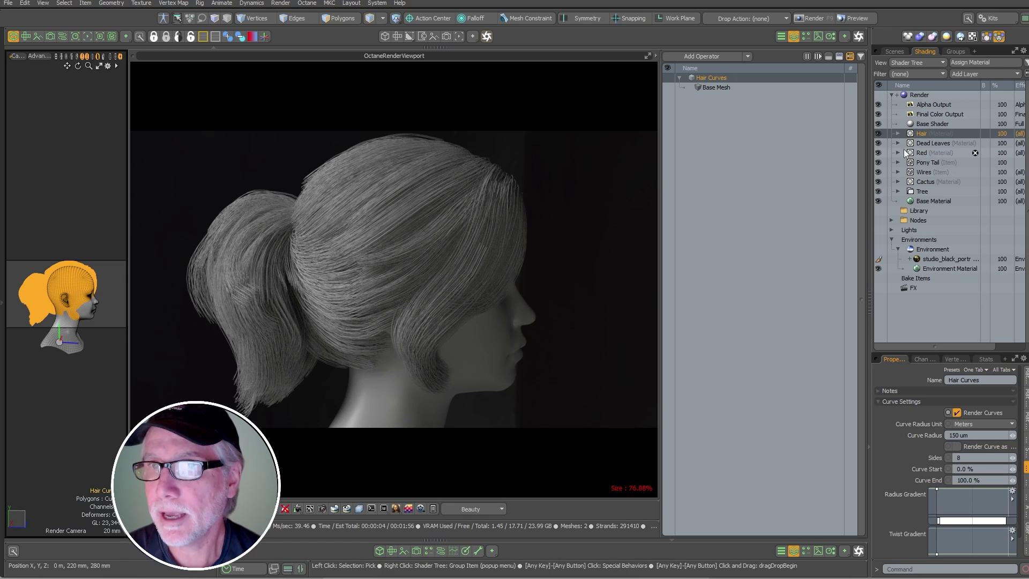
pyautogui.click(897, 162)
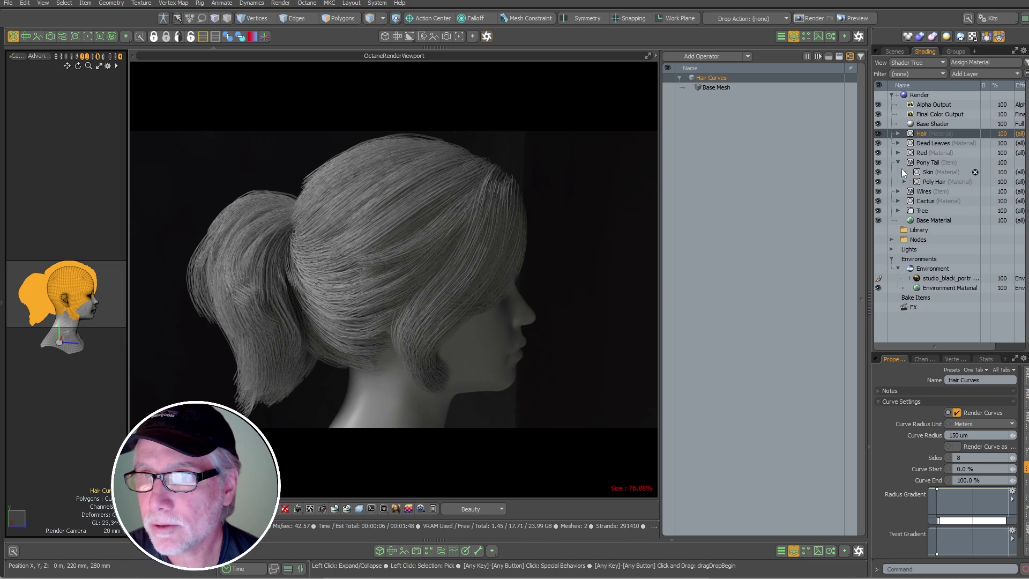
pyautogui.click(897, 162)
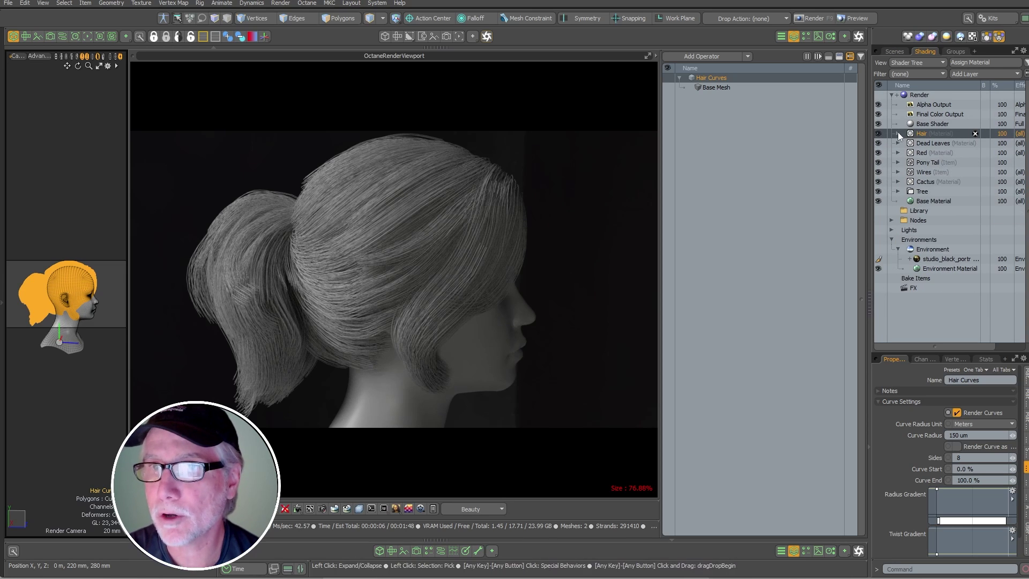
pyautogui.click(898, 133)
pyautogui.click(857, 37)
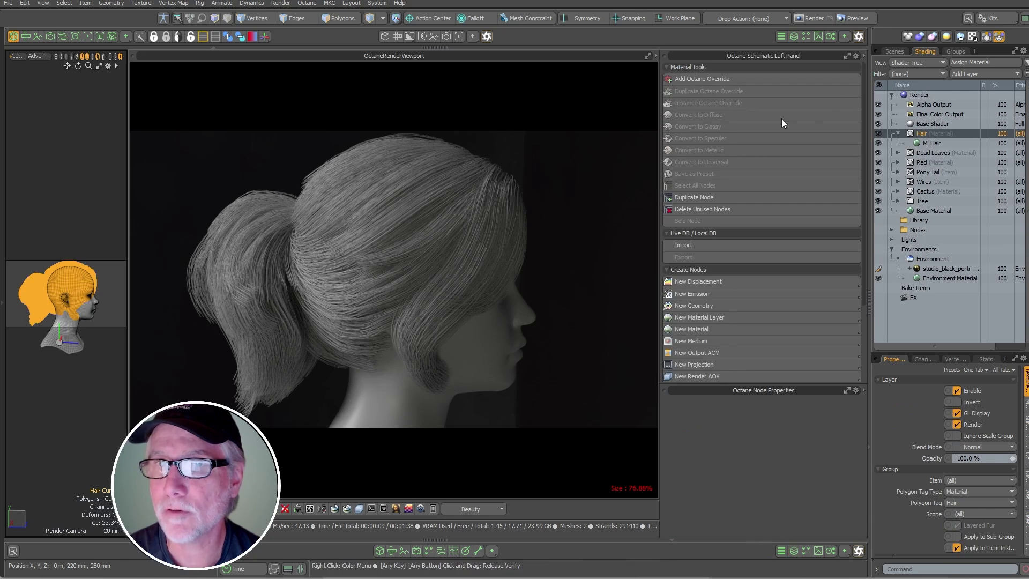
pyautogui.click(706, 79)
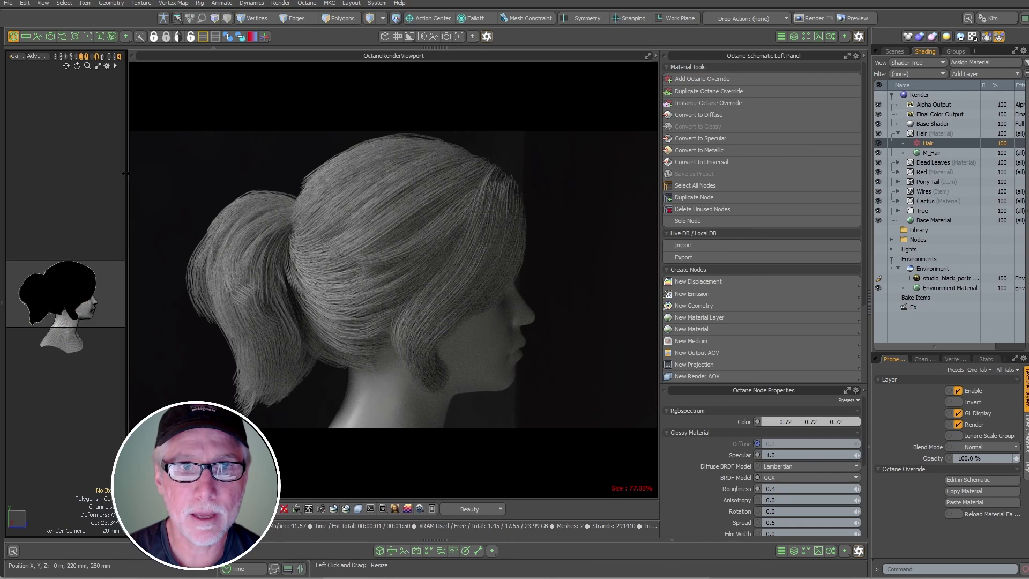
# Create an Octane Hair Material node in the schematic and connect it to the Hair material's Octane Override.
pyautogui.moveTo(138, 171); pyautogui.dragTo(339, 177)
pyautogui.click(13, 37)
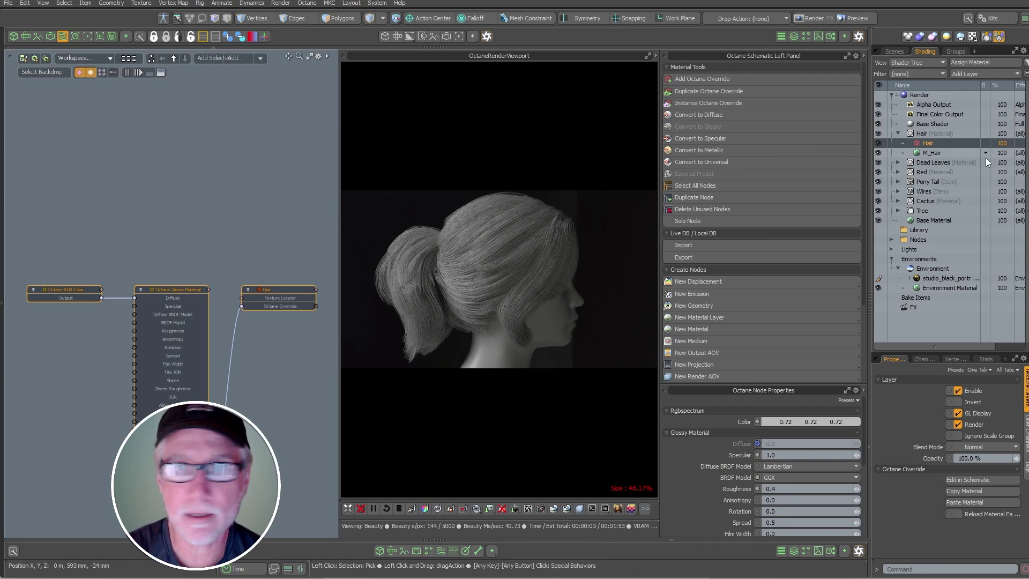
pyautogui.keyDown('alt'); pyautogui.moveTo(249, 280); pyautogui.dragTo(252, 208); pyautogui.keyUp('alt')
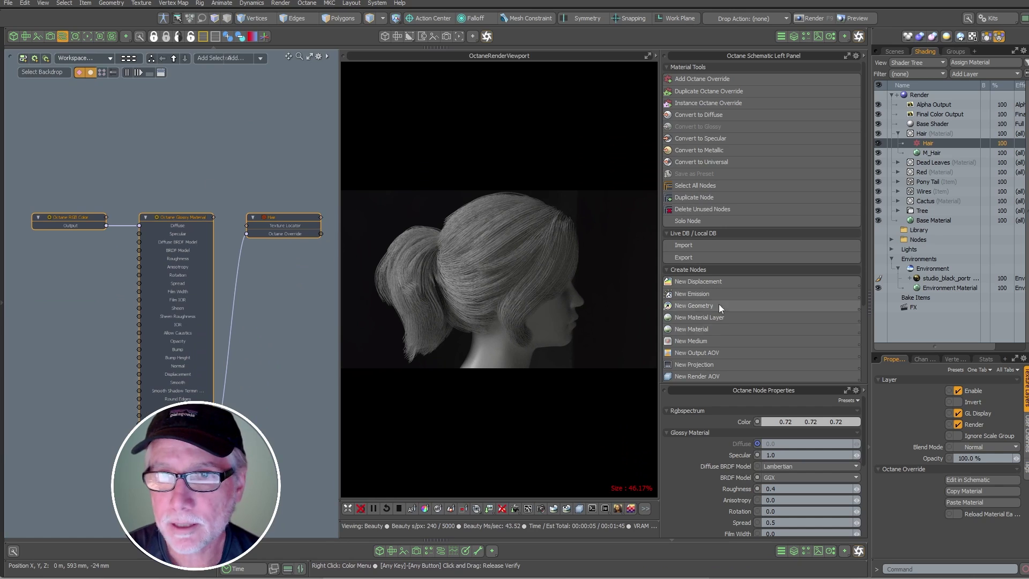
pyautogui.click(706, 329)
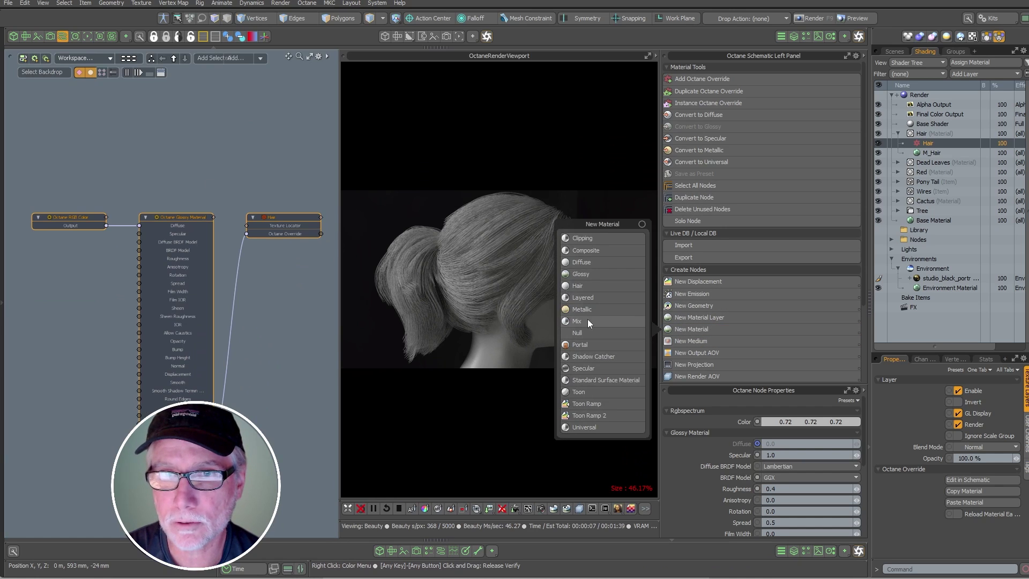
pyautogui.click(589, 284)
pyautogui.moveTo(231, 279); pyautogui.dragTo(280, 154)
pyautogui.moveTo(209, 265); pyautogui.dragTo(340, 342)
pyautogui.keyDown('alt'); pyautogui.keyDown('shift'); pyautogui.moveTo(298, 339); pyautogui.dragTo(262, 326); pyautogui.keyUp('shift'); pyautogui.keyUp('alt')
pyautogui.keyDown('alt'); pyautogui.keyDown('shift'); pyautogui.moveTo(235, 211); pyautogui.dragTo(273, 298); pyautogui.keyUp('shift'); pyautogui.keyUp('alt')
pyautogui.scroll(4, 263, 289)
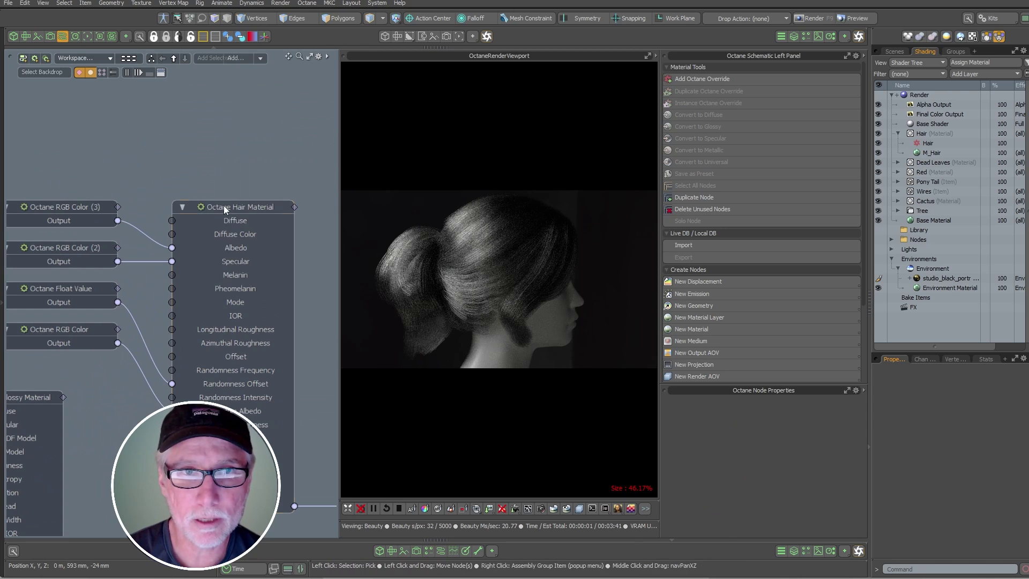
# Set the Octane Hair Material's mode to Melanin and its Melanin value to 0.5.
pyautogui.click(224, 209)
pyautogui.keyDown('alt'); pyautogui.keyDown('shift'); pyautogui.moveTo(224, 209); pyautogui.dragTo(232, 139); pyautogui.keyUp('shift'); pyautogui.keyUp('alt')
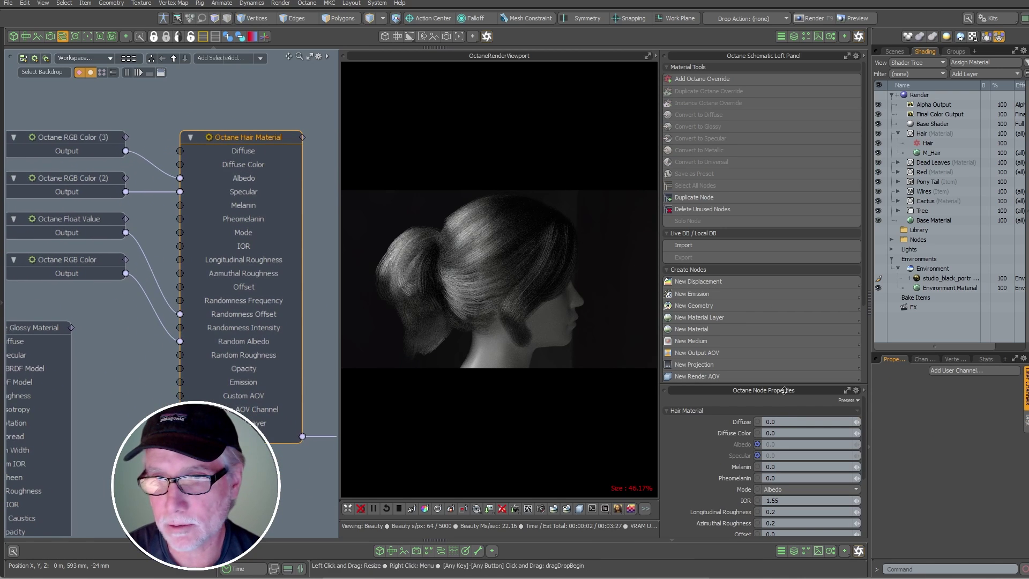
pyautogui.moveTo(784, 390); pyautogui.dragTo(784, 249)
pyautogui.click(775, 349)
pyautogui.click(788, 359)
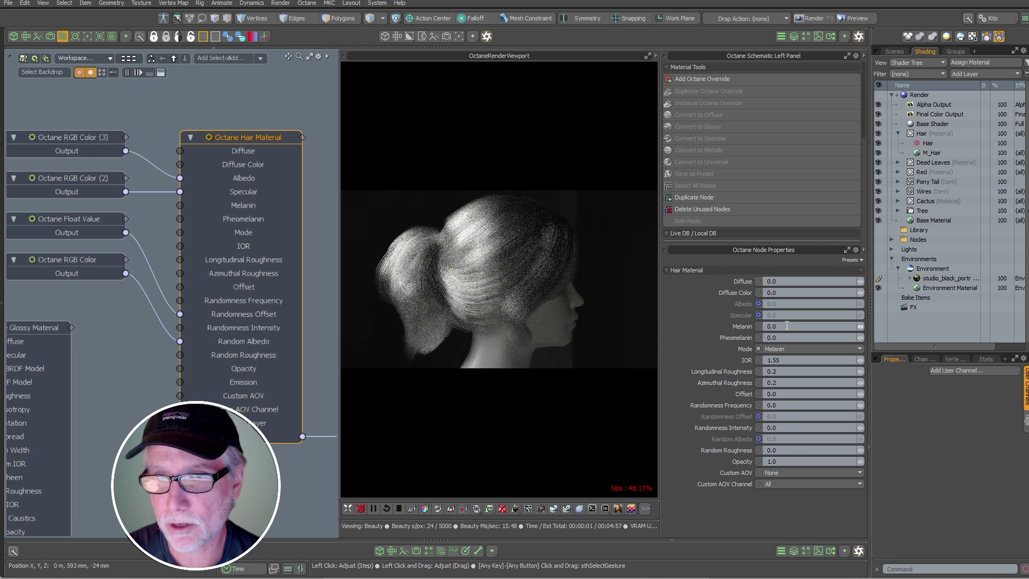
pyautogui.write('0.5')
pyautogui.press('Return')
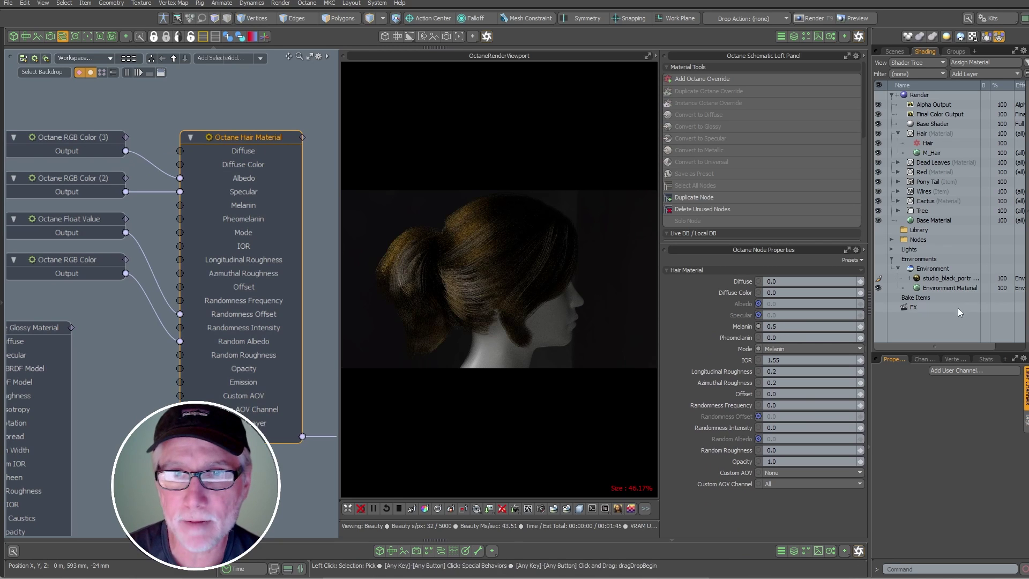
# Replace the environment's black studio portrait image with studio_portrait_north_daylight from the preset library, and enlarge the render view.
pyautogui.click(945, 279)
pyautogui.press('Delete')
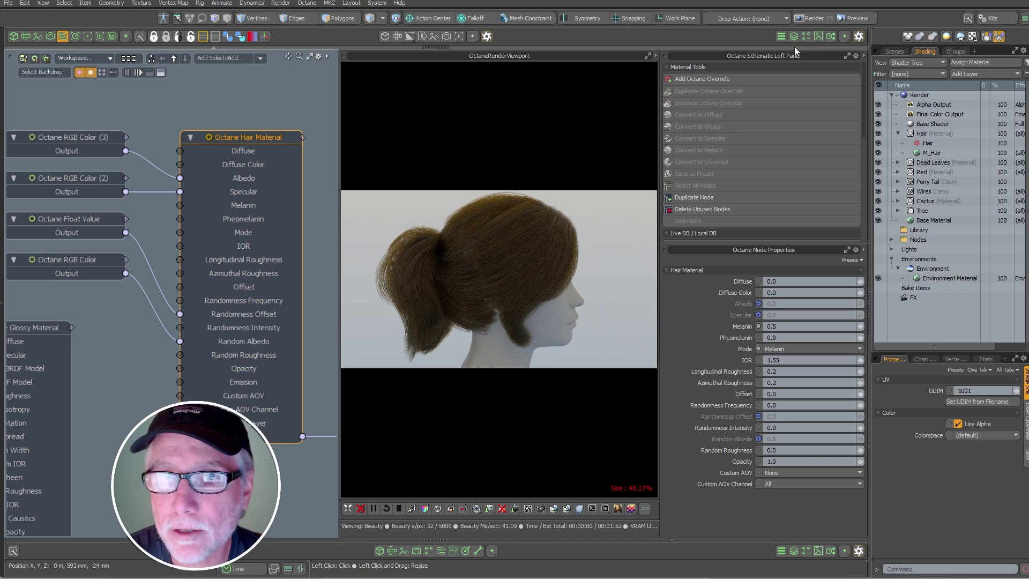
pyautogui.click(806, 37)
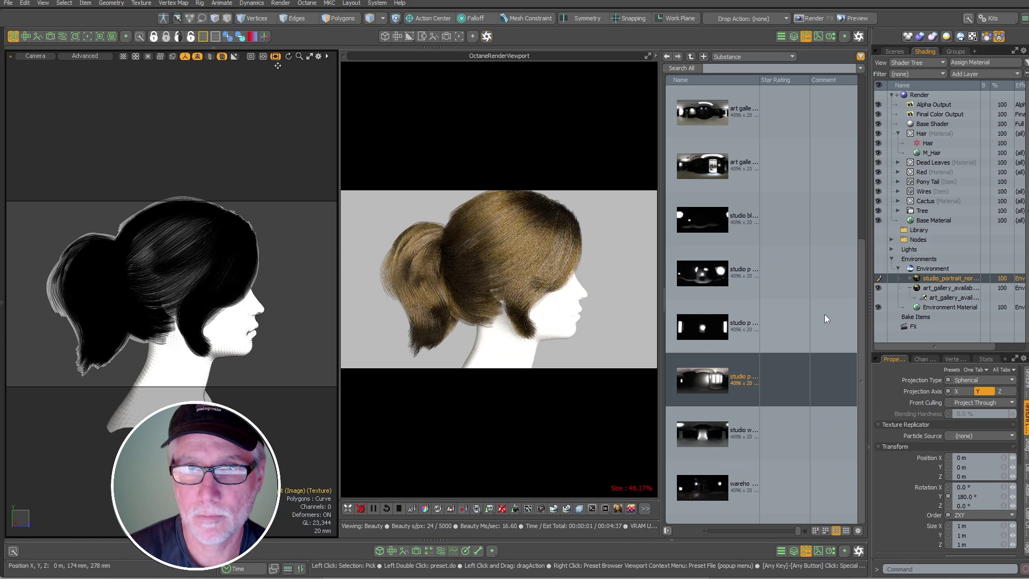
pyautogui.click(809, 36)
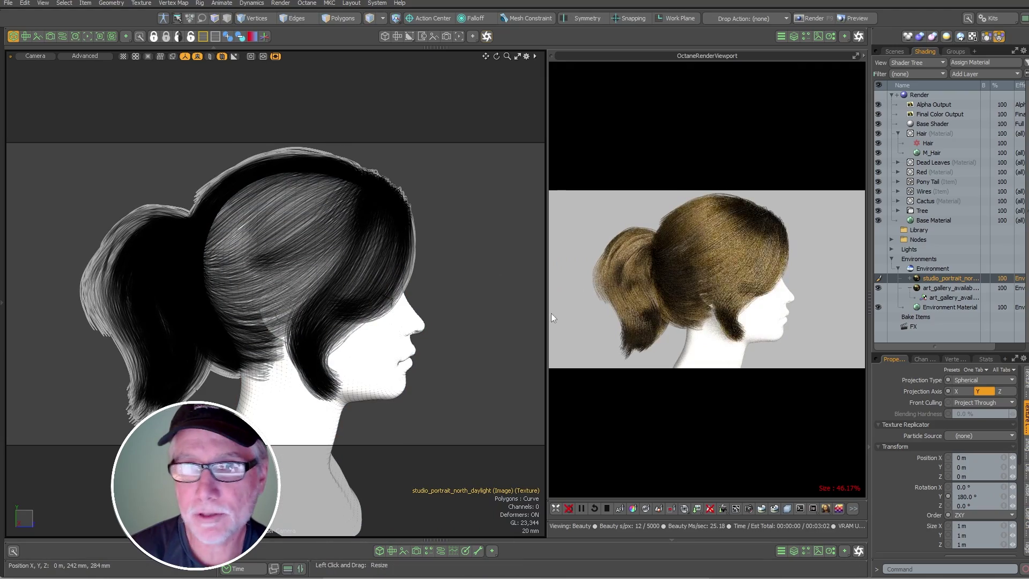
pyautogui.moveTo(552, 313); pyautogui.dragTo(335, 313)
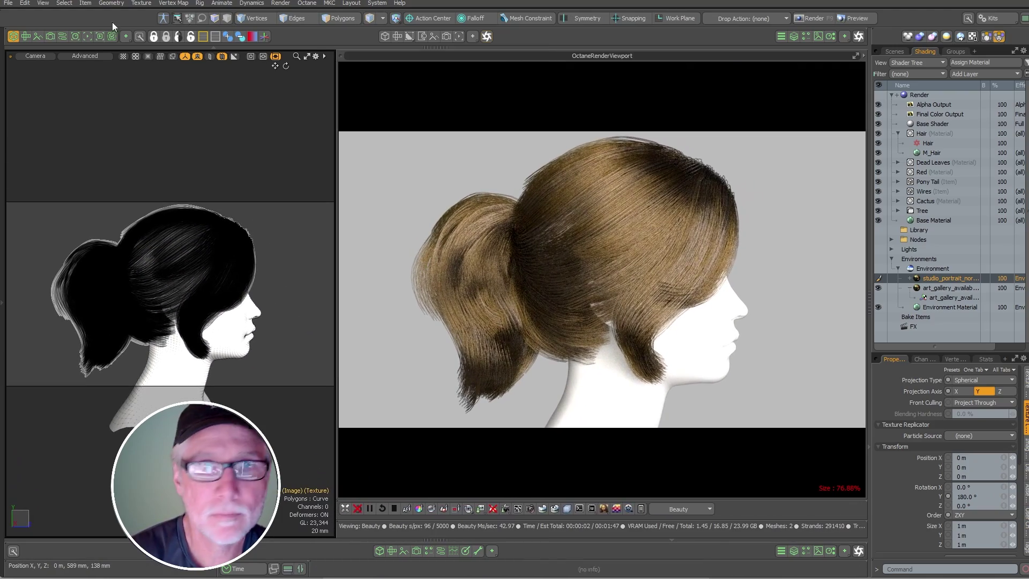
# Try a Melanin value of 0.77 on the Octane Hair Material, and change it to 0.25.
pyautogui.click(63, 37)
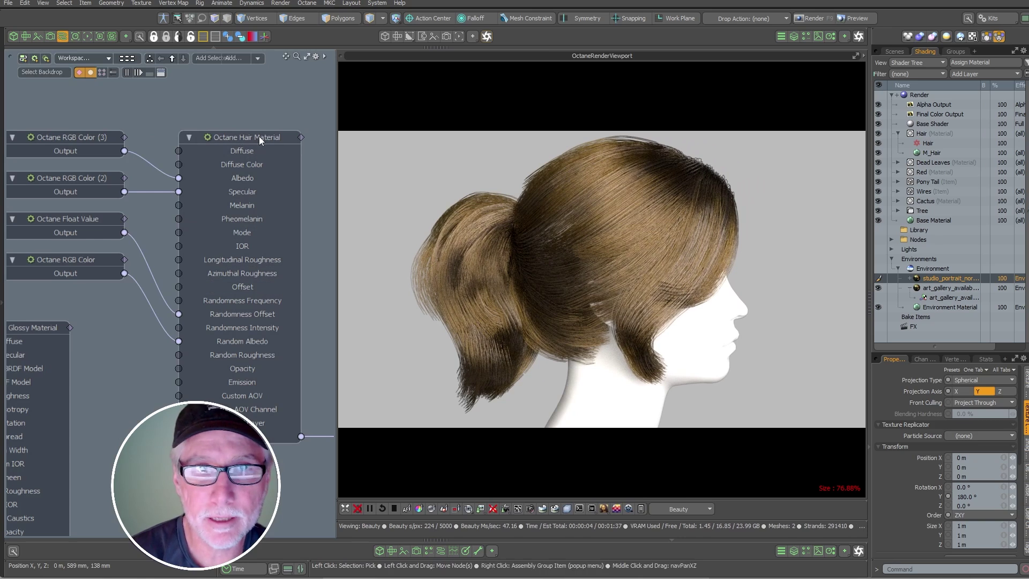
pyautogui.click(859, 37)
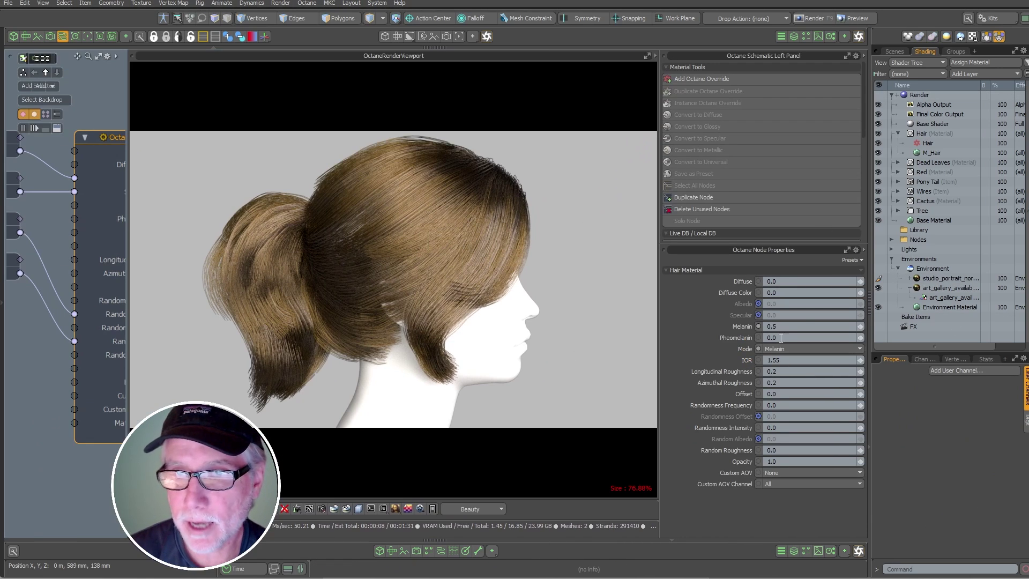
pyautogui.click(791, 326)
pyautogui.write('.77')
pyautogui.press('Return')
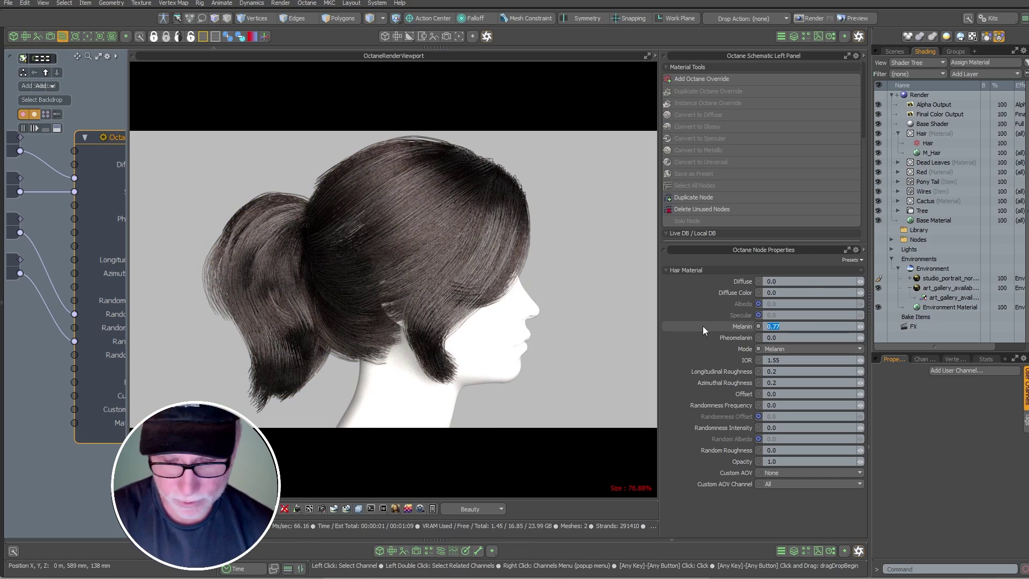
pyautogui.write('.25')
pyautogui.press('Return')
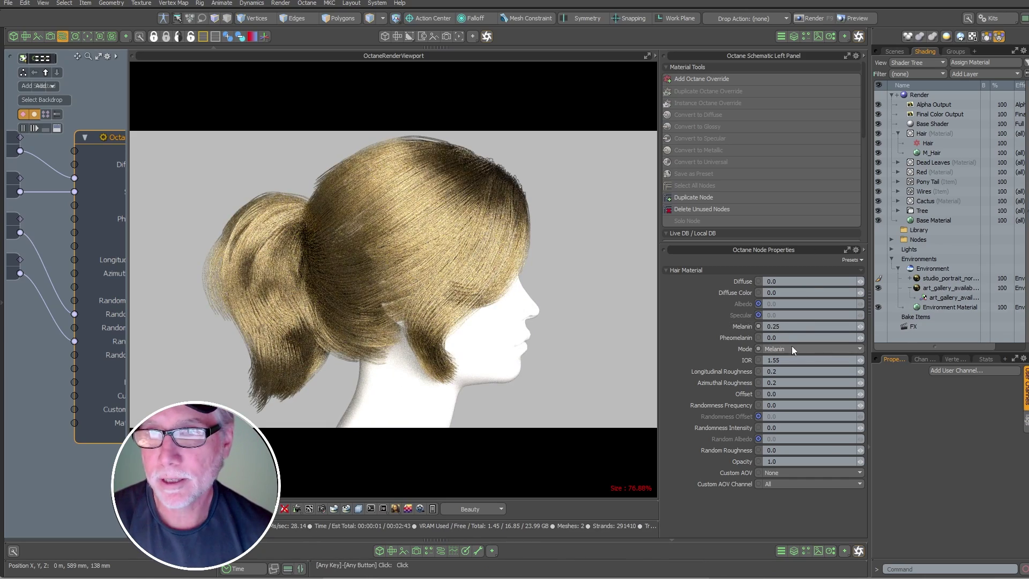
# Set the hair material's Pheomelanin to 0.77 and raise its Melanin to 0.3.
pyautogui.click(800, 337)
pyautogui.write('.77')
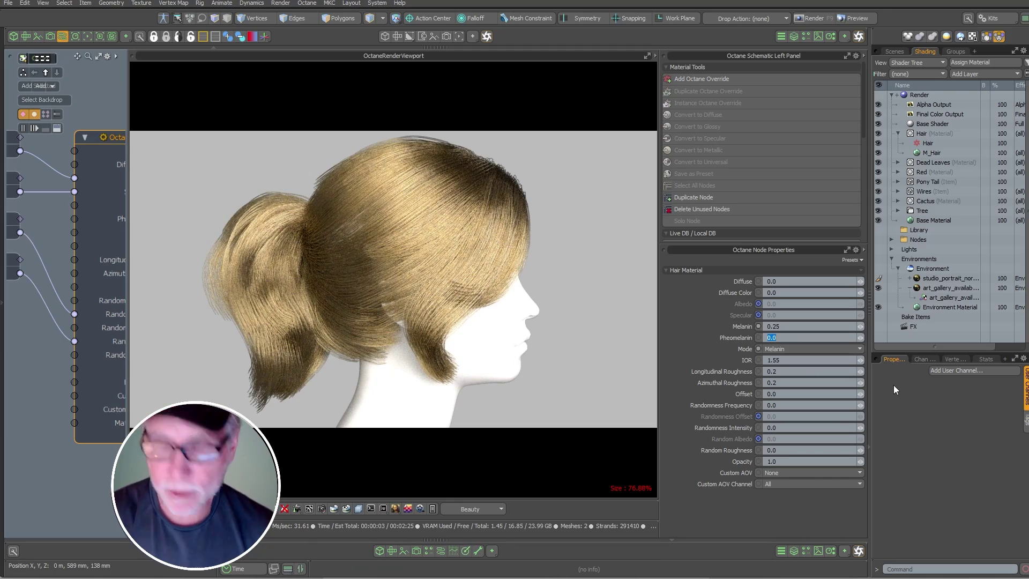
pyautogui.press('Return')
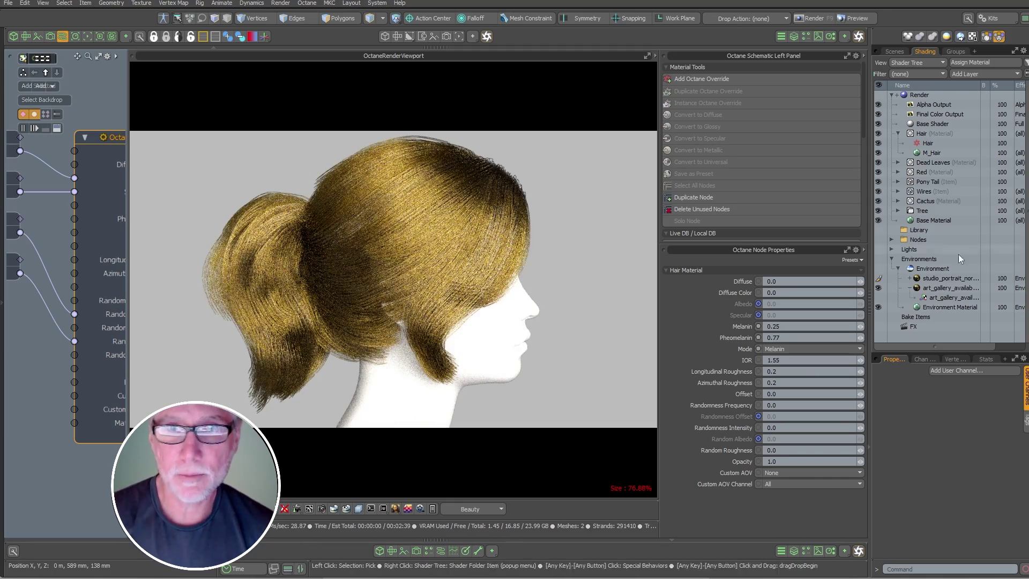
pyautogui.click(861, 326)
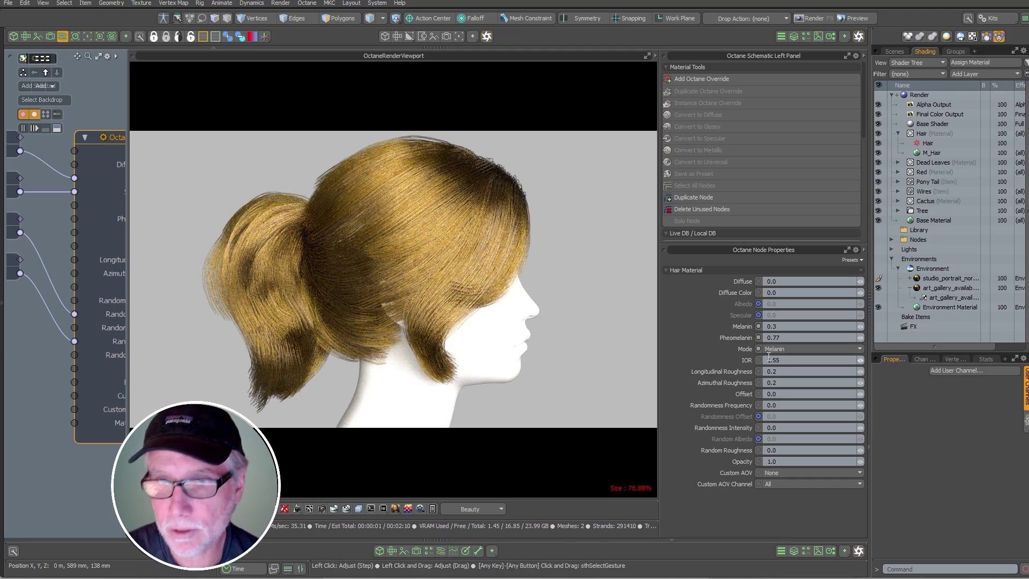
# Set the hair material's Randomness Intensity to 0.158, Randomness Frequency to 0.1 and Azimuthal Roughness to 0.324.
pyautogui.moveTo(859, 428); pyautogui.dragTo(880, 429)
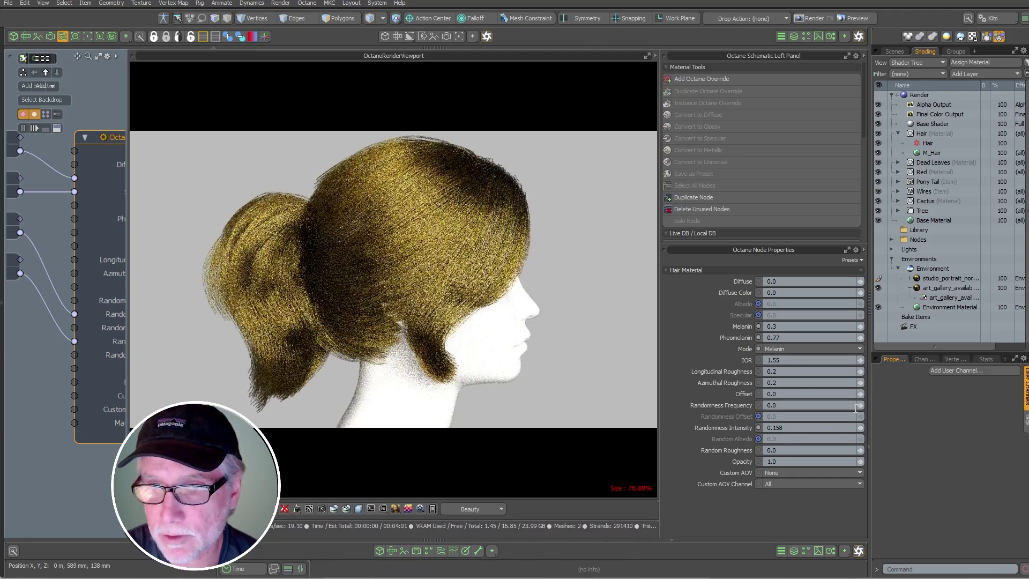
pyautogui.click(860, 406)
pyautogui.moveTo(860, 383); pyautogui.dragTo(876, 383)
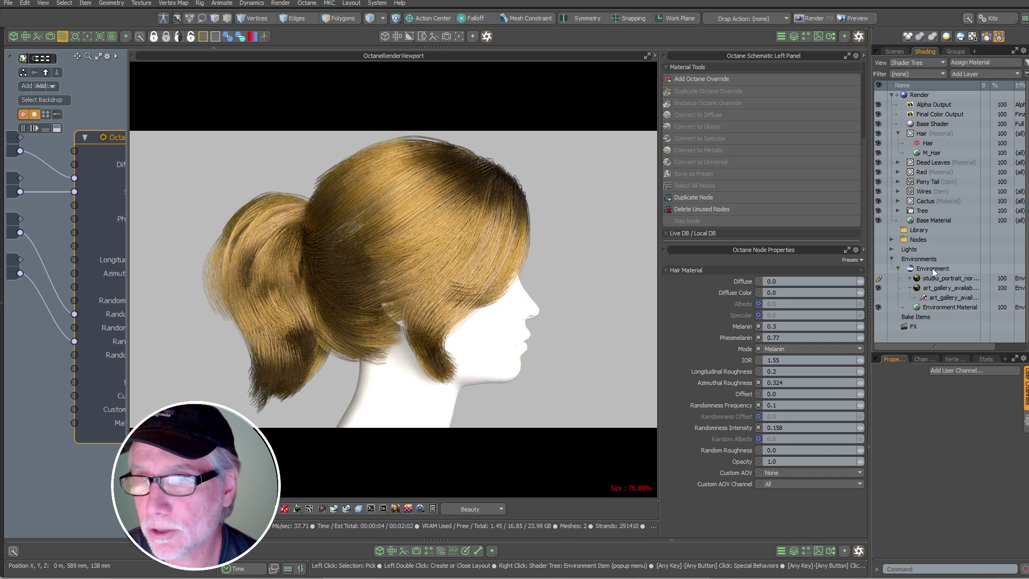
# Lower the Octane camera imager's exposure to 0.591 and close the camera settings.
pyautogui.click(322, 508)
pyautogui.click(414, 375)
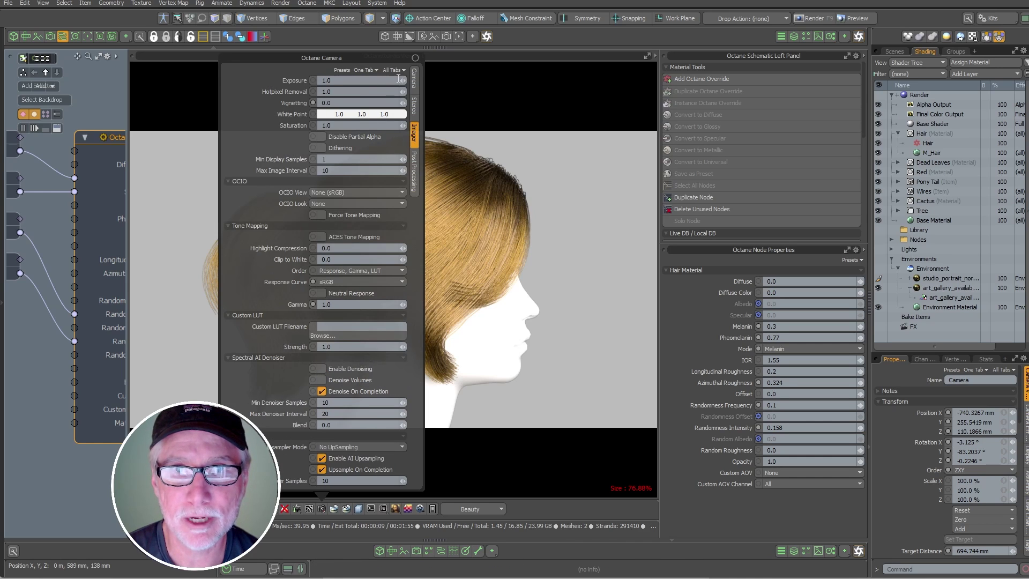
pyautogui.moveTo(401, 80); pyautogui.dragTo(391, 80)
pyautogui.moveTo(314, 91); pyautogui.dragTo(315, 90)
pyautogui.moveTo(420, 112); pyautogui.dragTo(868, 105)
pyautogui.moveTo(850, 70); pyautogui.dragTo(841, 69)
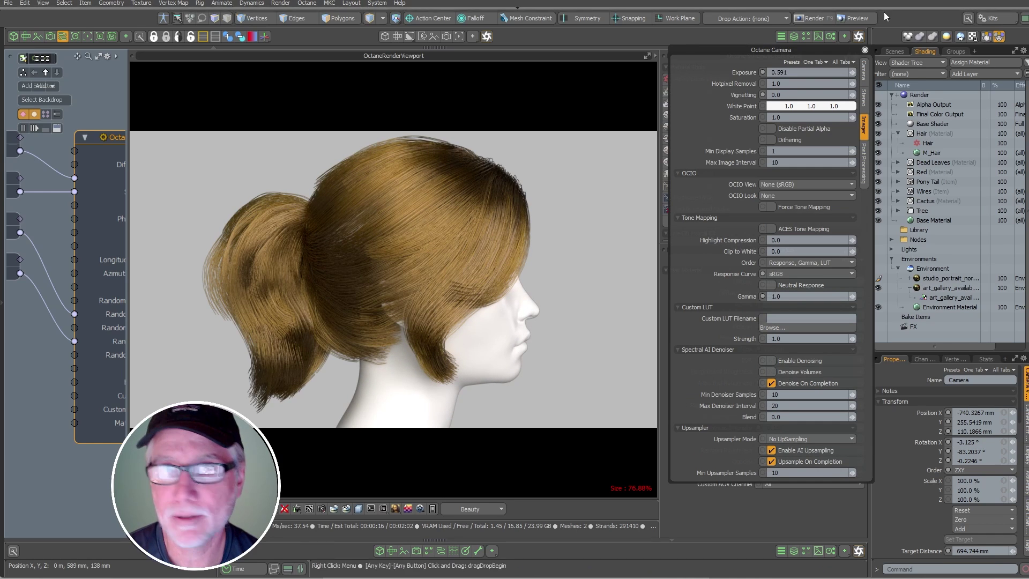
pyautogui.click(864, 50)
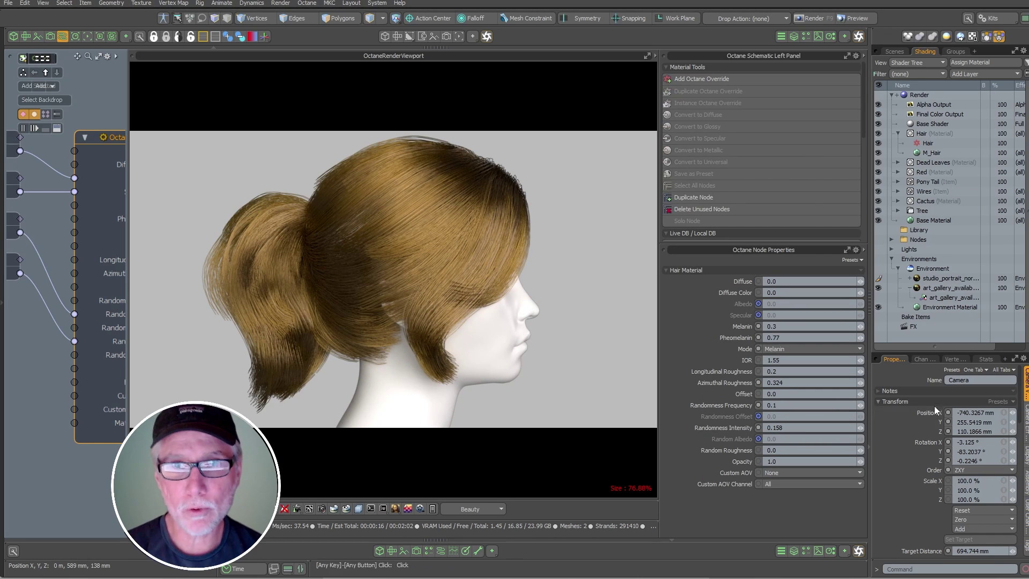
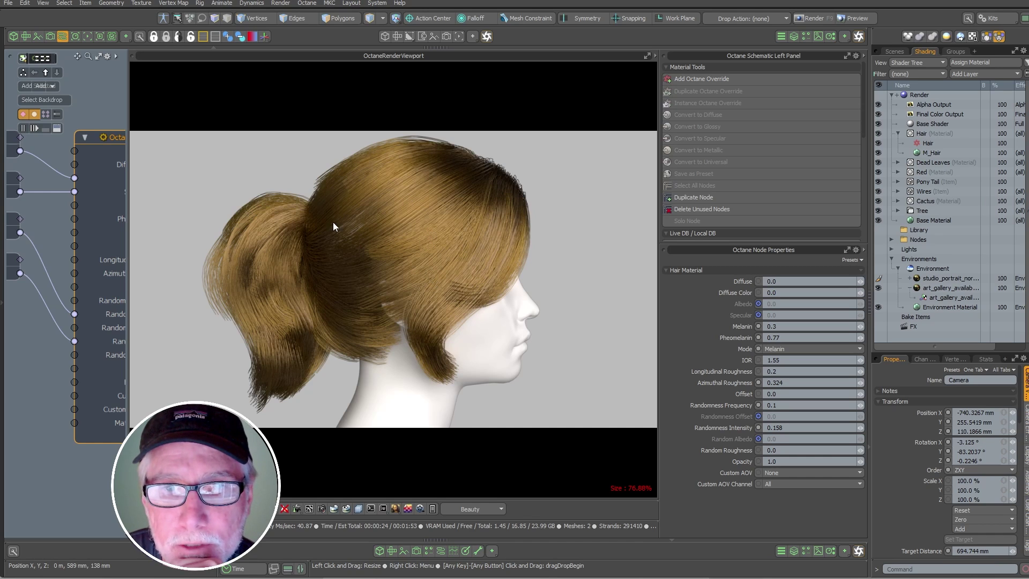
# Bring back the camera viewport in place of the schematic and show the toolbox with the selection tools.
pyautogui.moveTo(127, 344); pyautogui.dragTo(228, 345)
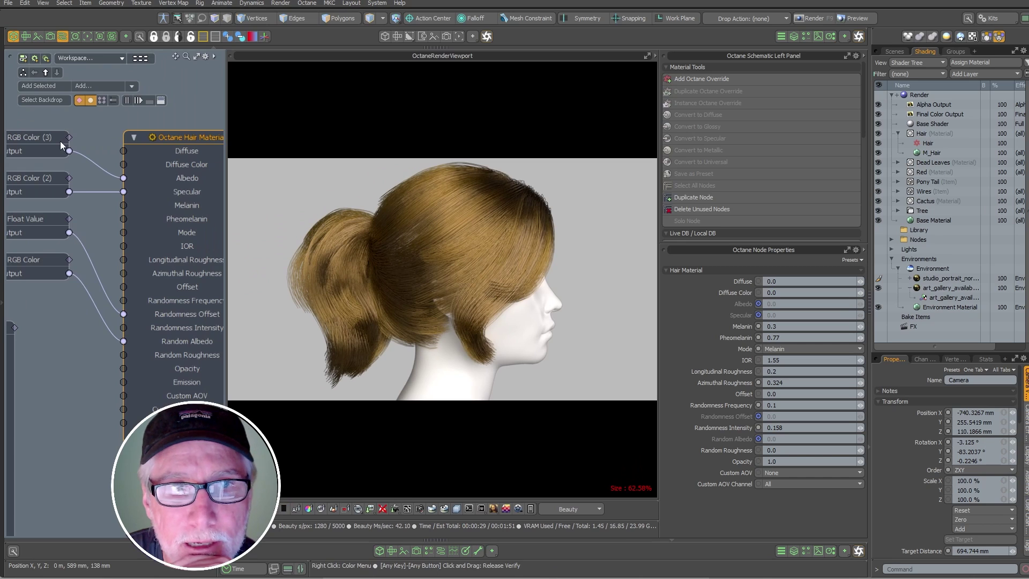
pyautogui.hotkey('ctrl', 'Tab')
pyautogui.moveTo(225, 164); pyautogui.dragTo(284, 163)
pyautogui.click(2, 258)
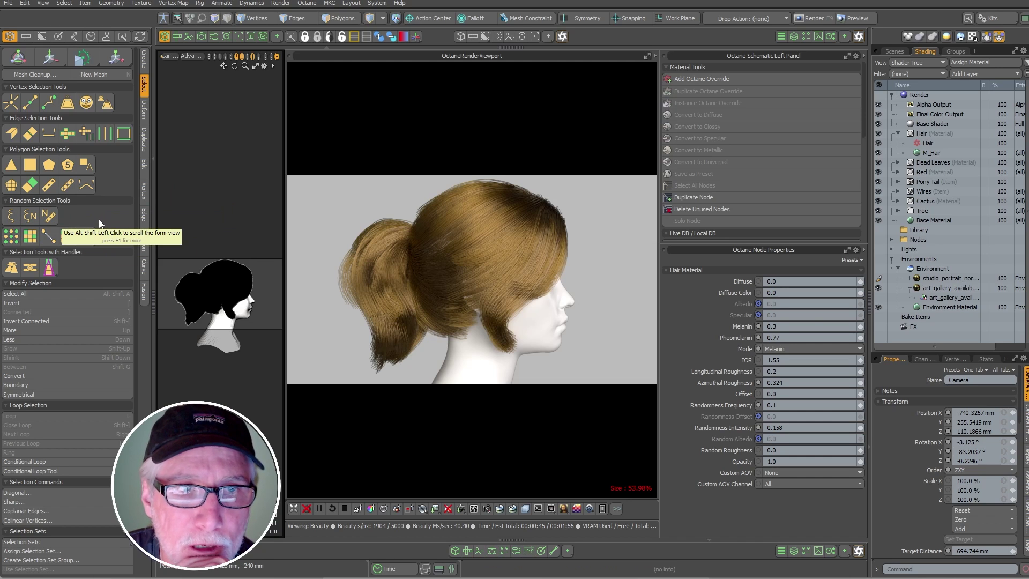
# Activate Select Random N in polygon mode on the Hair Curves mesh with a count of 700.
pyautogui.click(30, 216)
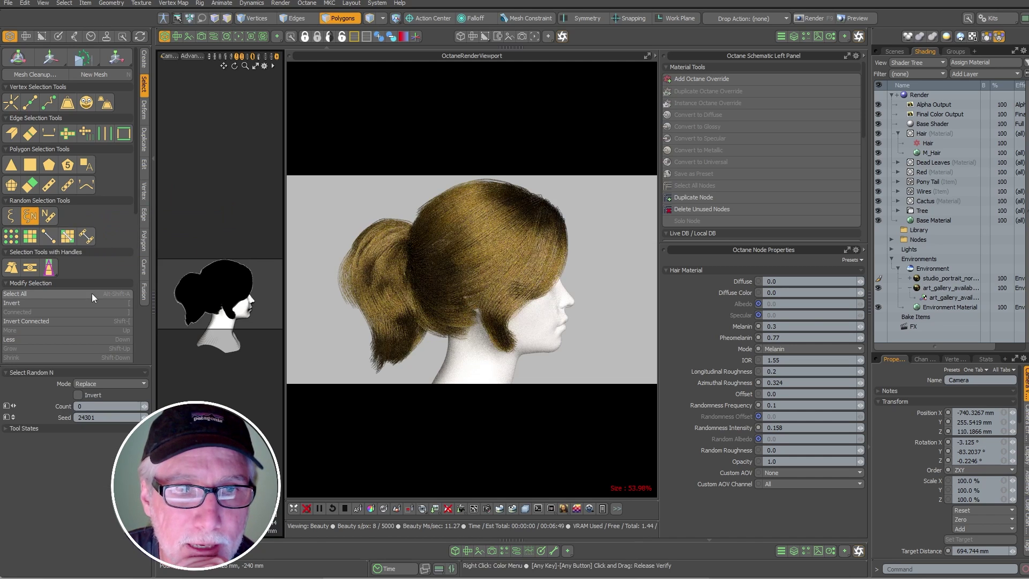
pyautogui.click(903, 51)
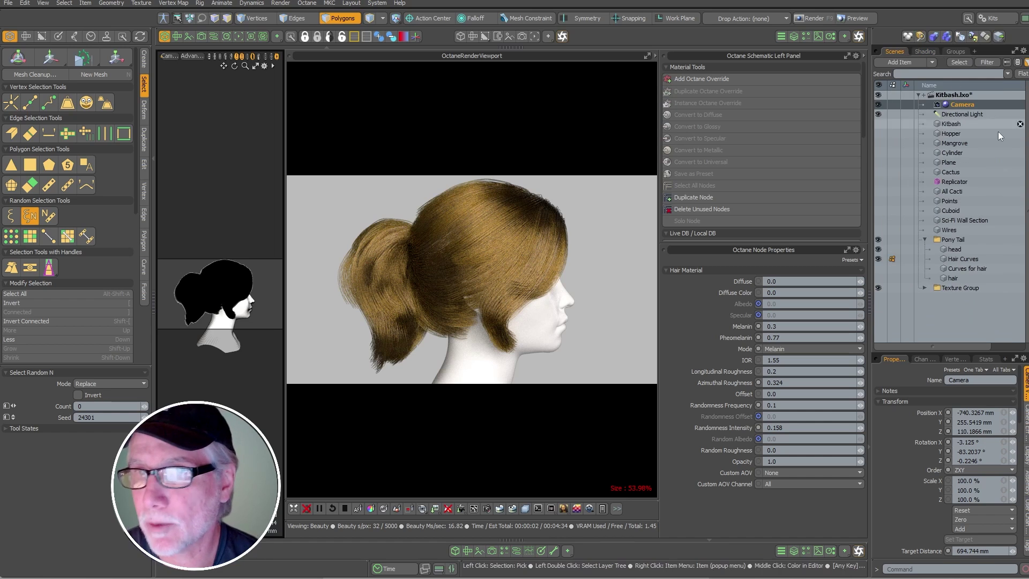
pyautogui.click(961, 259)
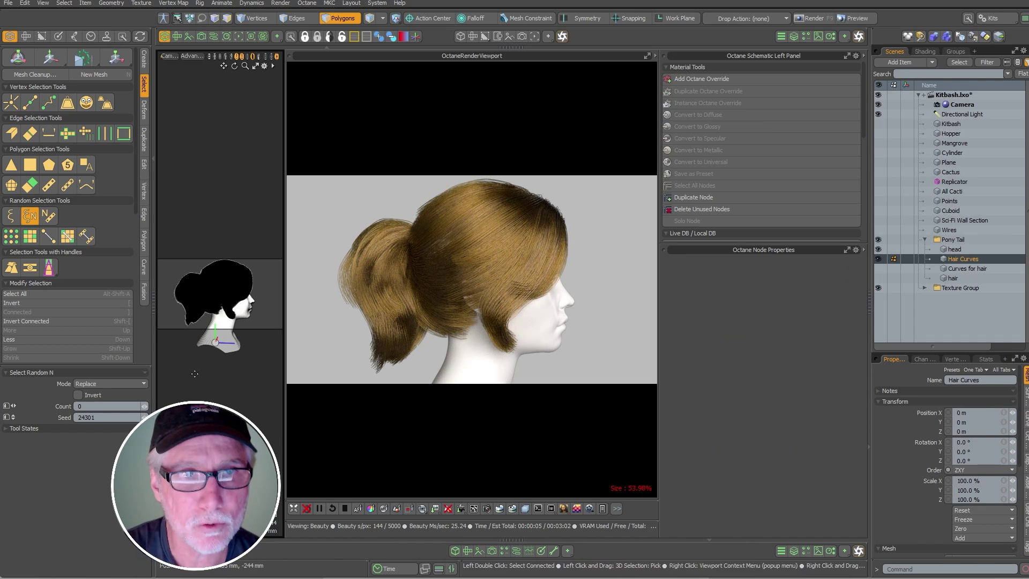
pyautogui.click(104, 407)
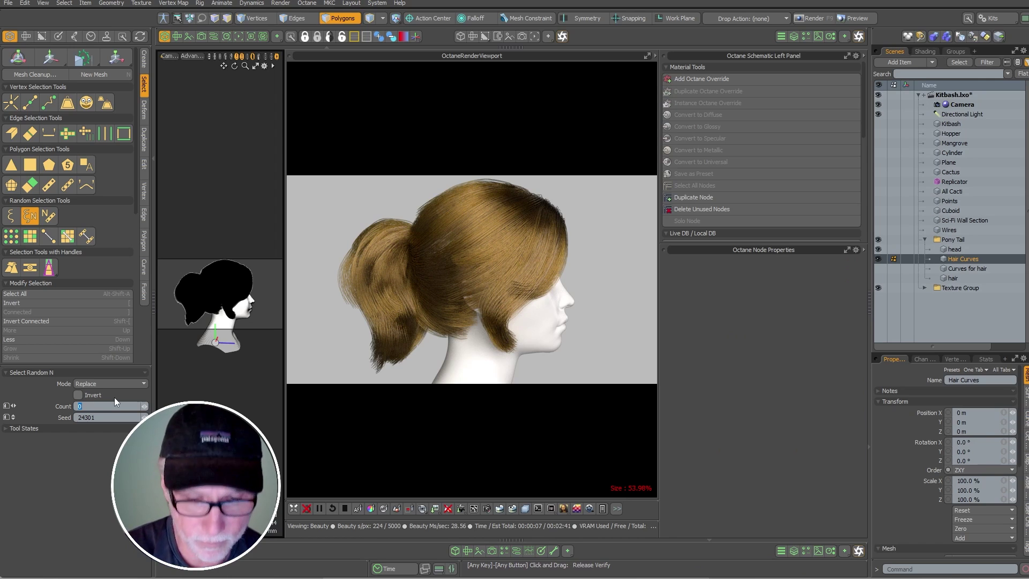
pyautogui.write('700')
pyautogui.press('Return')
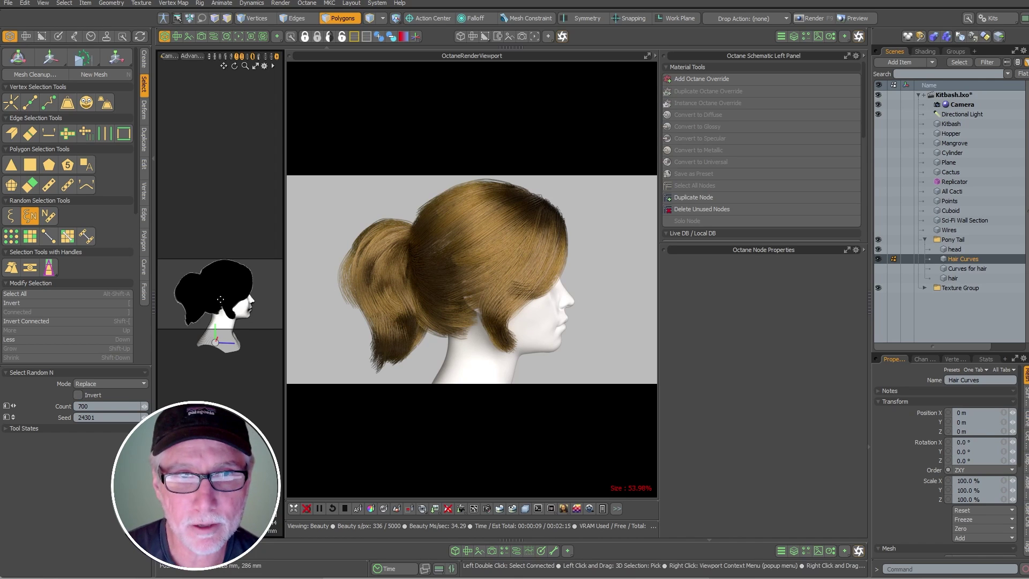
# Switch the camera viewport to wireframe shading and randomly select 1500 hair curves.
pyautogui.hotkey('ctrl', 'Tab')
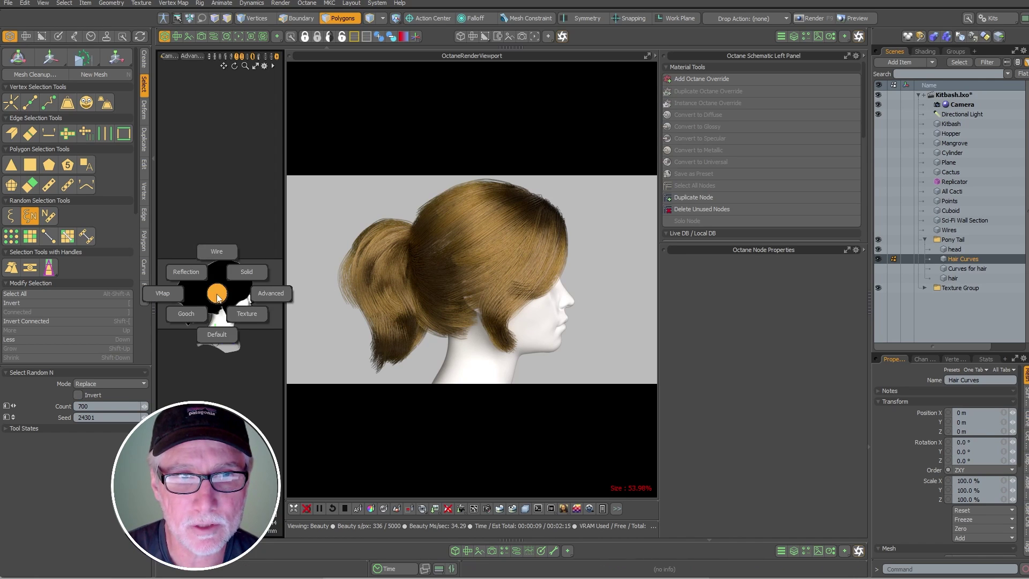
pyautogui.click(217, 251)
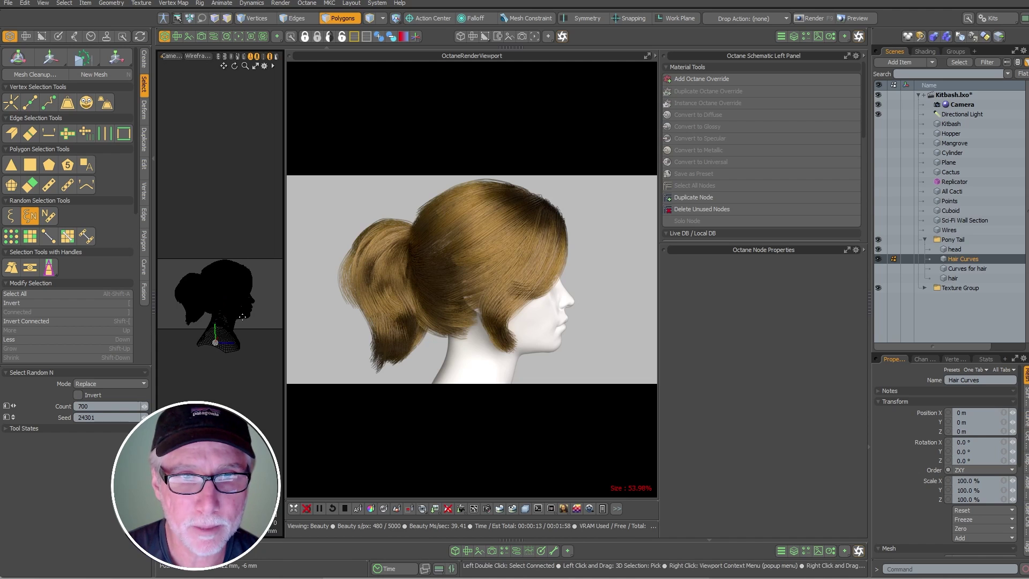
pyautogui.hotkey('ctrl', 'z')
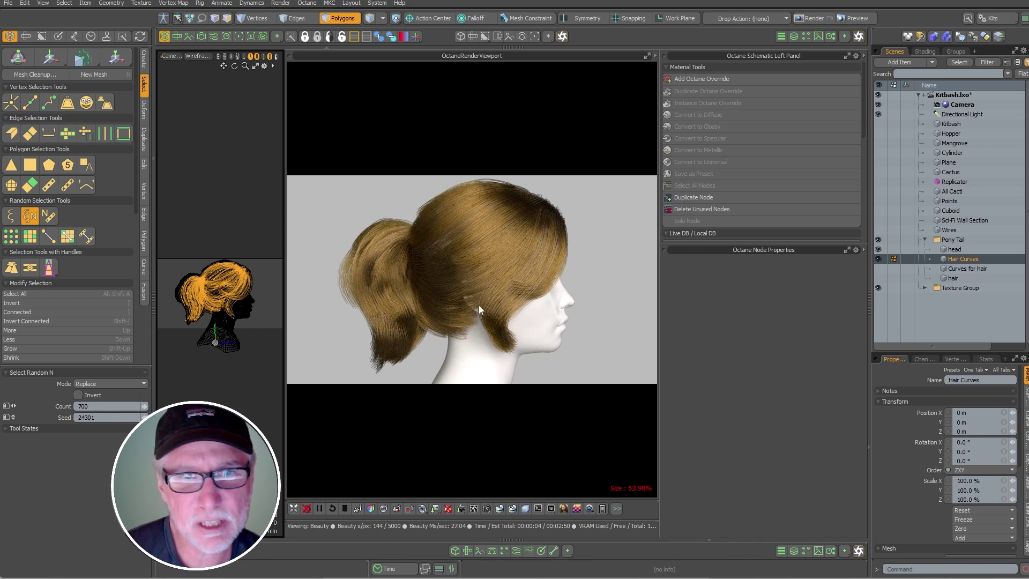
pyautogui.write('1500')
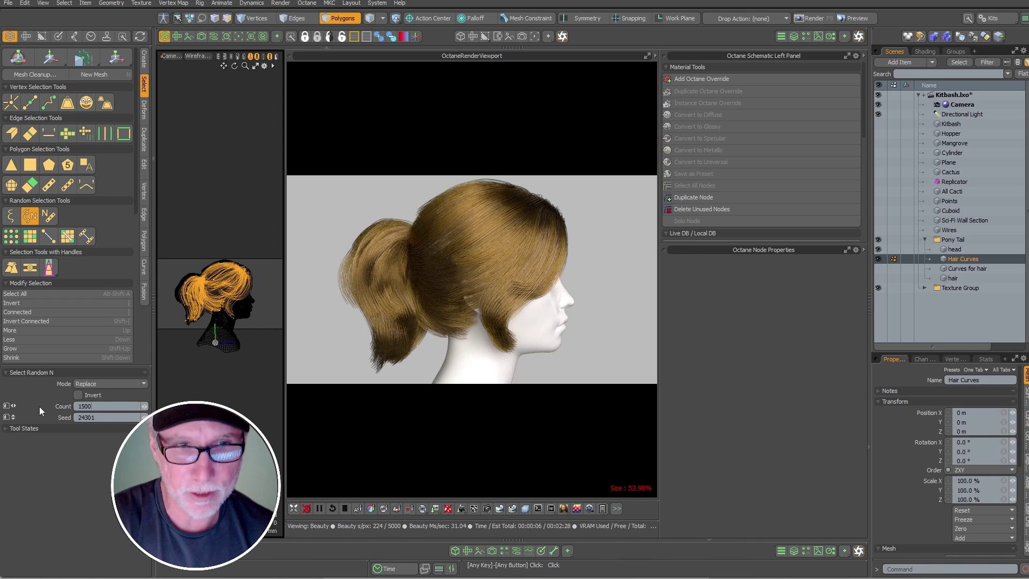
pyautogui.press('Return')
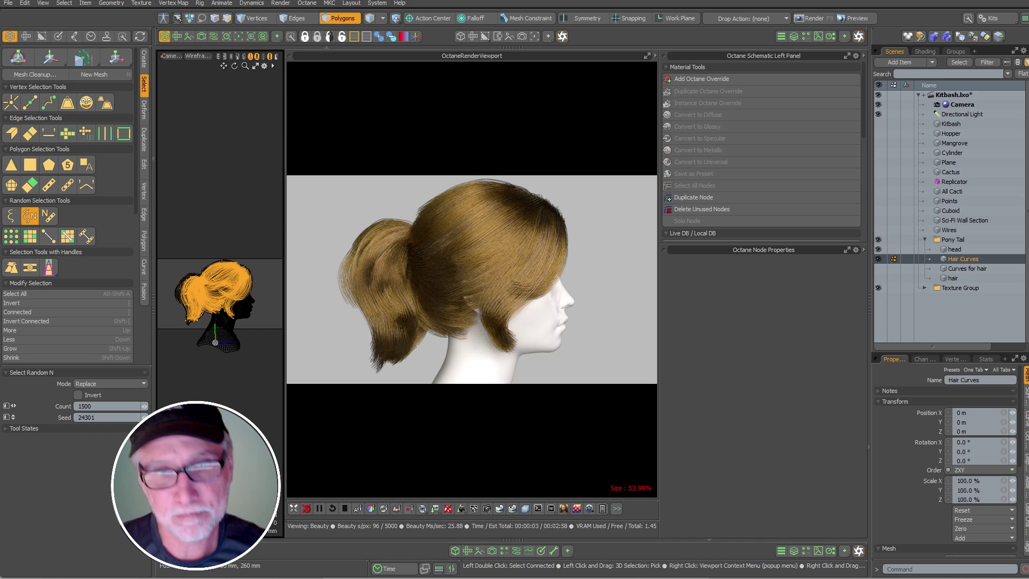
# Assign a new material named Grey to the selected strands, drop the selection tool and clear the selection.
pyautogui.press('m')
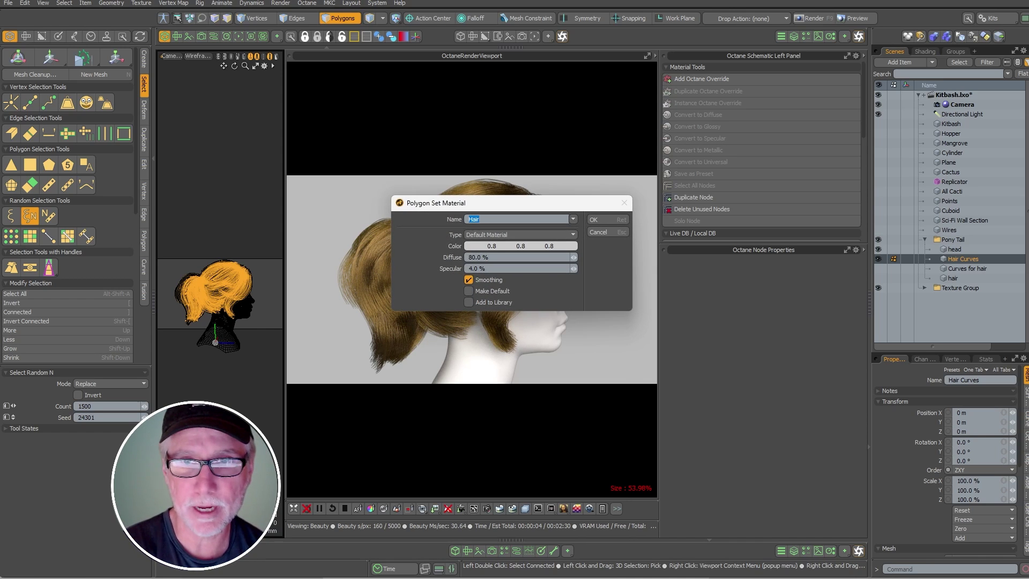
pyautogui.write('Grey')
pyautogui.press('Return')
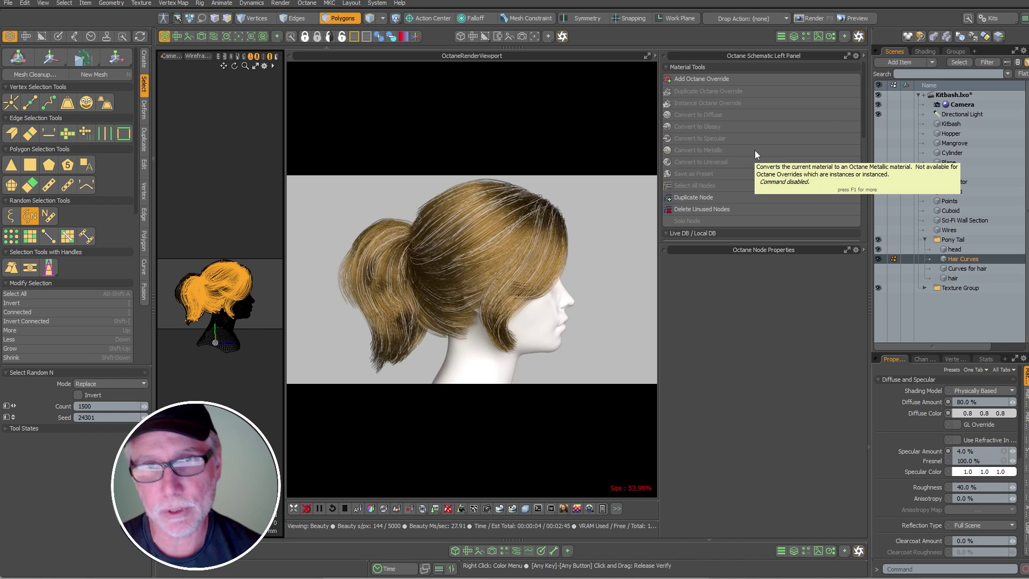
pyautogui.press('space')
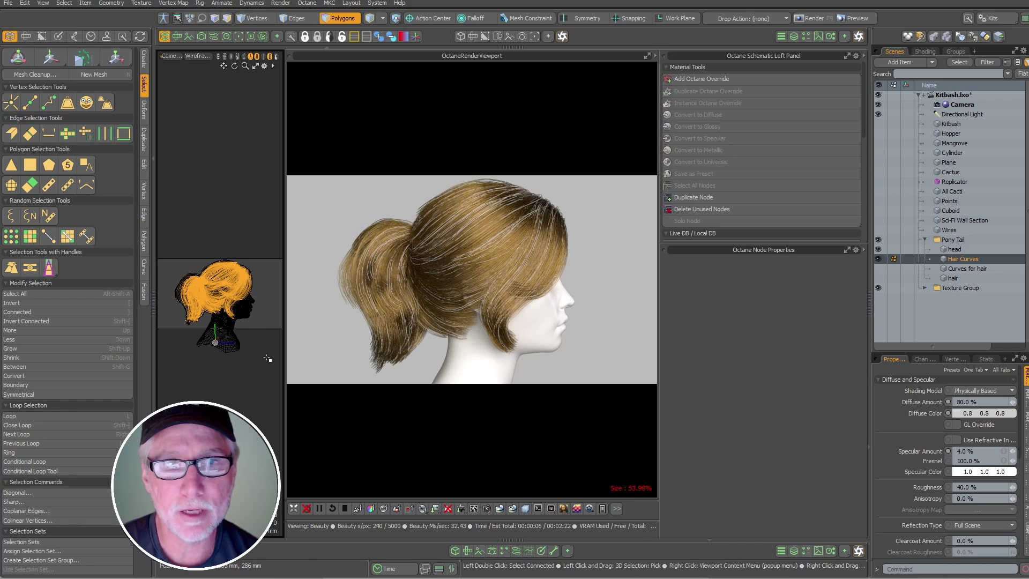
pyautogui.click(268, 390)
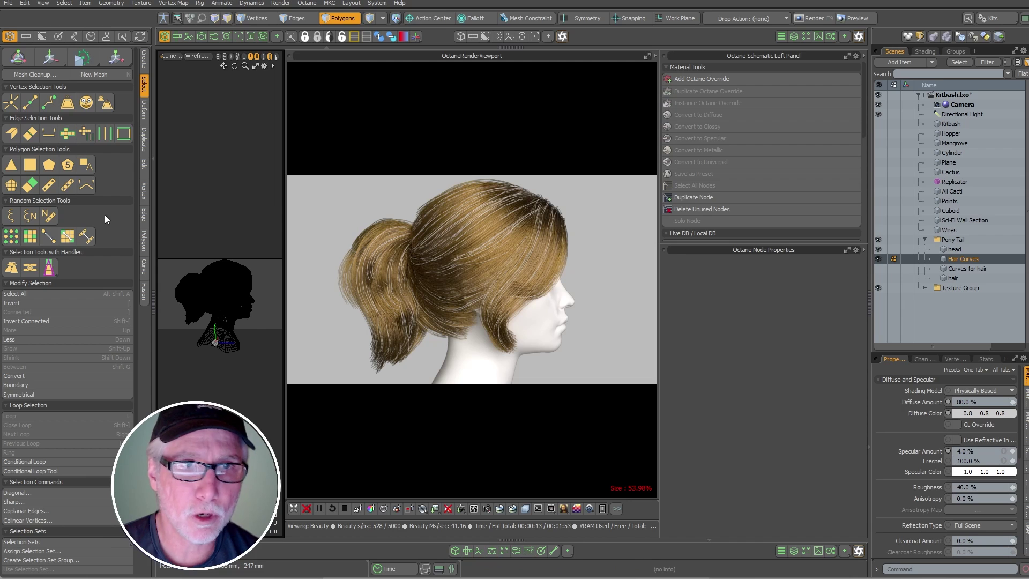
# Activate Select Curves by Length with both the minimum and maximum set to 0 m.
pyautogui.click(87, 185)
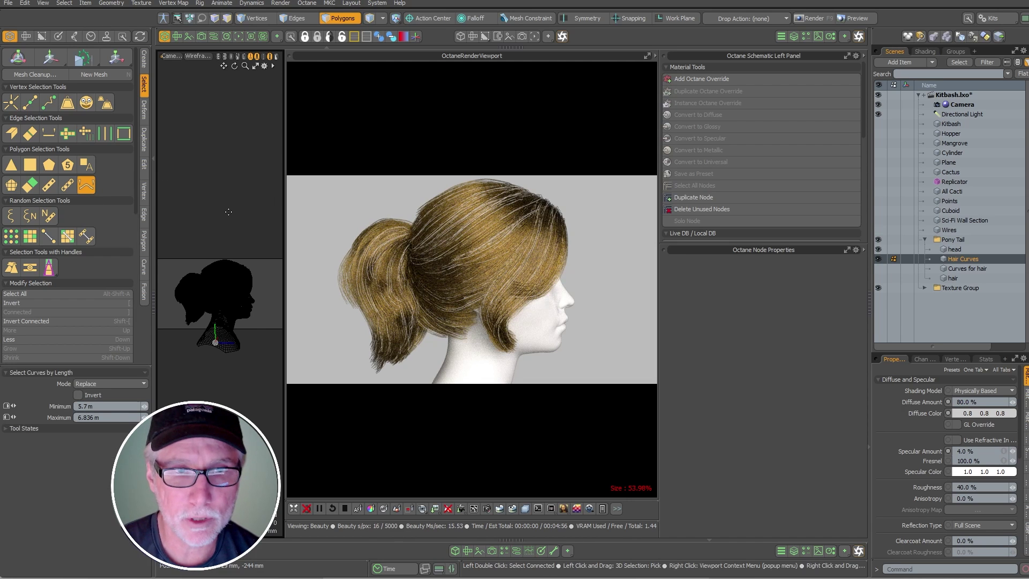
pyautogui.click(102, 408)
pyautogui.write('0')
pyautogui.press('Tab')
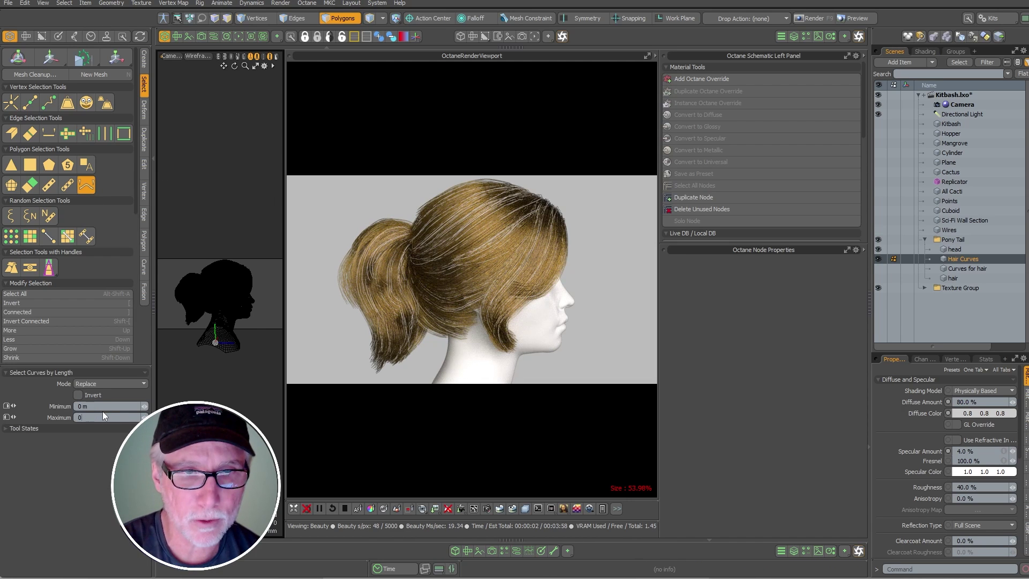
pyautogui.write('0')
pyautogui.press('Return')
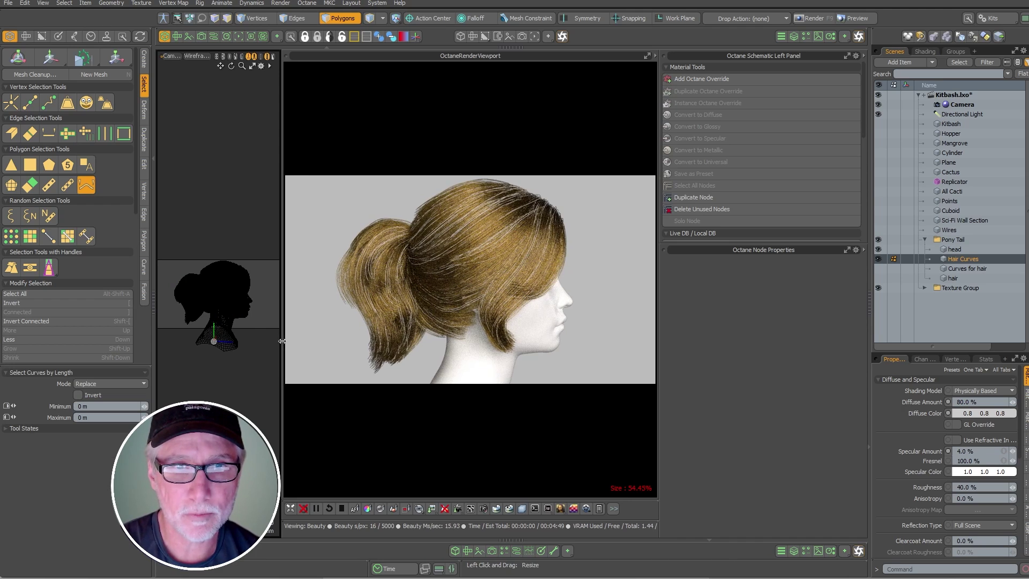
# Widen the 3D viewport, switch it to a perspective view and raise the maximum curve length to 500 mm.
pyautogui.moveTo(285, 332); pyautogui.dragTo(532, 330)
pyautogui.press('KP_Decimal')
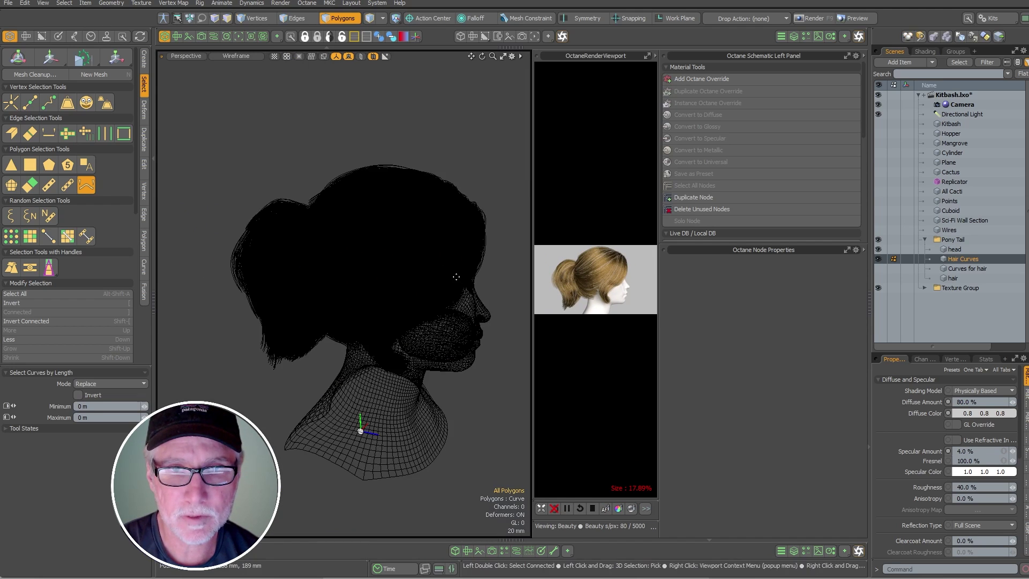
pyautogui.keyDown('alt'); pyautogui.moveTo(416, 345); pyautogui.dragTo(330, 322); pyautogui.keyUp('alt')
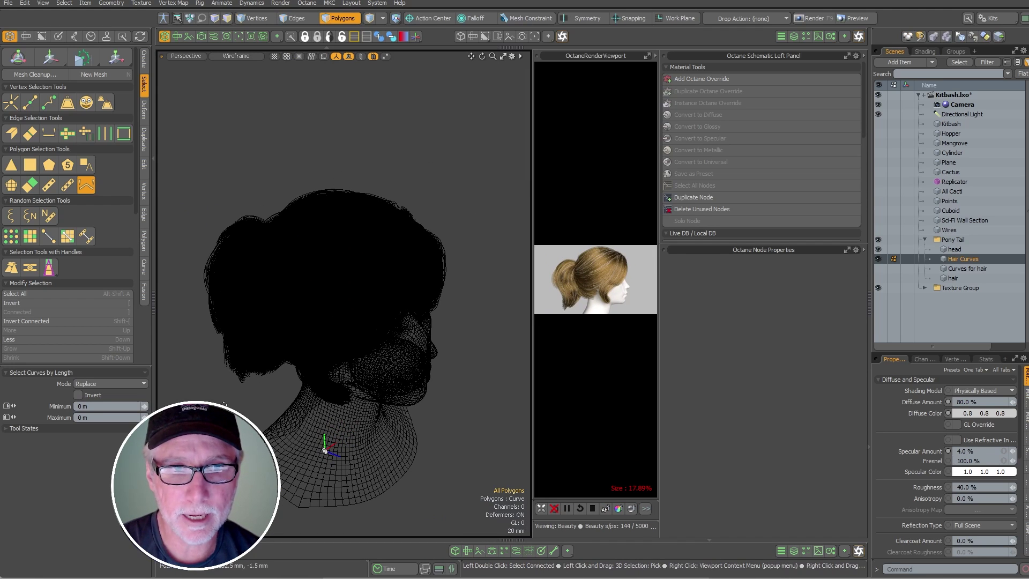
pyautogui.moveTo(324, 450); pyautogui.dragTo(520, 450)
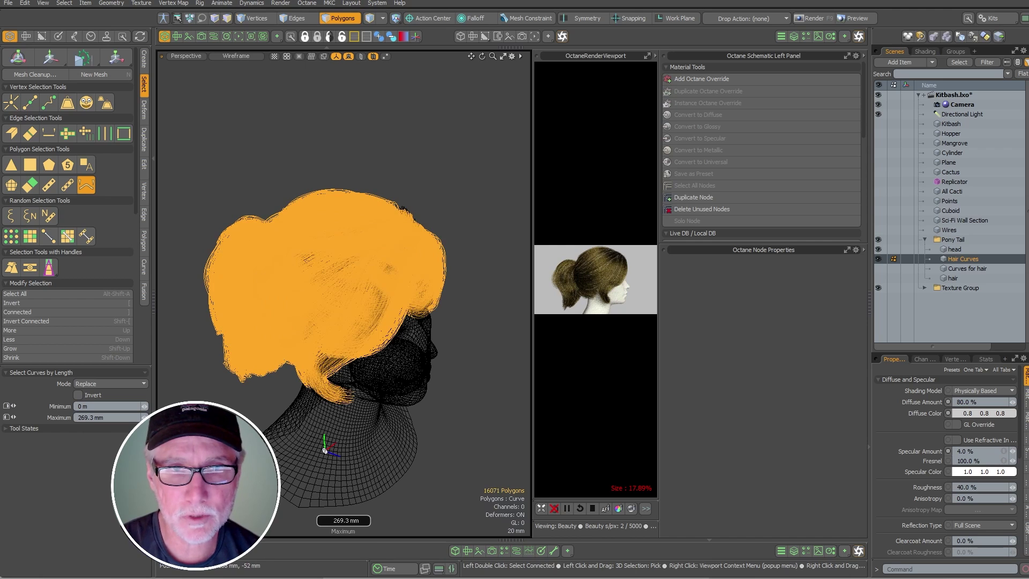
pyautogui.moveTo(643, 294); pyautogui.dragTo(812, 295)
pyautogui.keyDown('alt'); pyautogui.moveTo(417, 386); pyautogui.dragTo(363, 379); pyautogui.keyUp('alt')
pyautogui.click(126, 417)
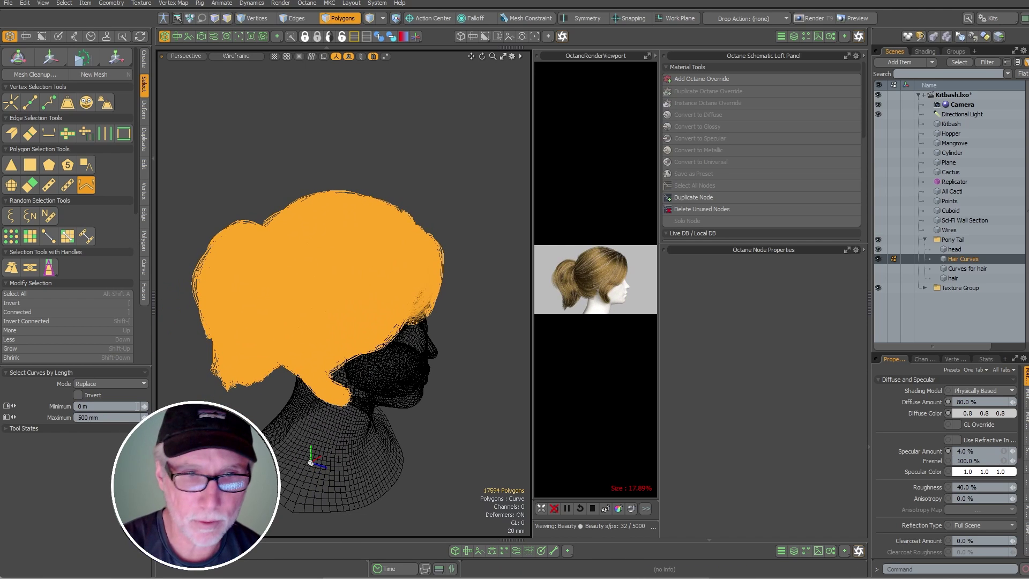
# Set the minimum curve length to 125 mm and raise it interactively to about 252.5 mm to keep only the long strands.
pyautogui.click(137, 406)
pyautogui.write('.')
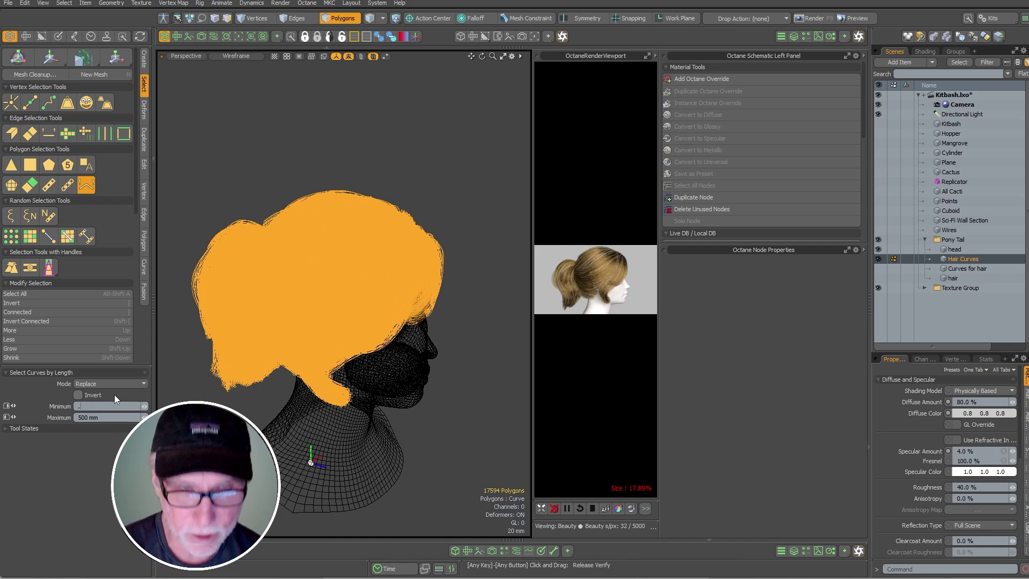
pyautogui.write('125')
pyautogui.press('Return')
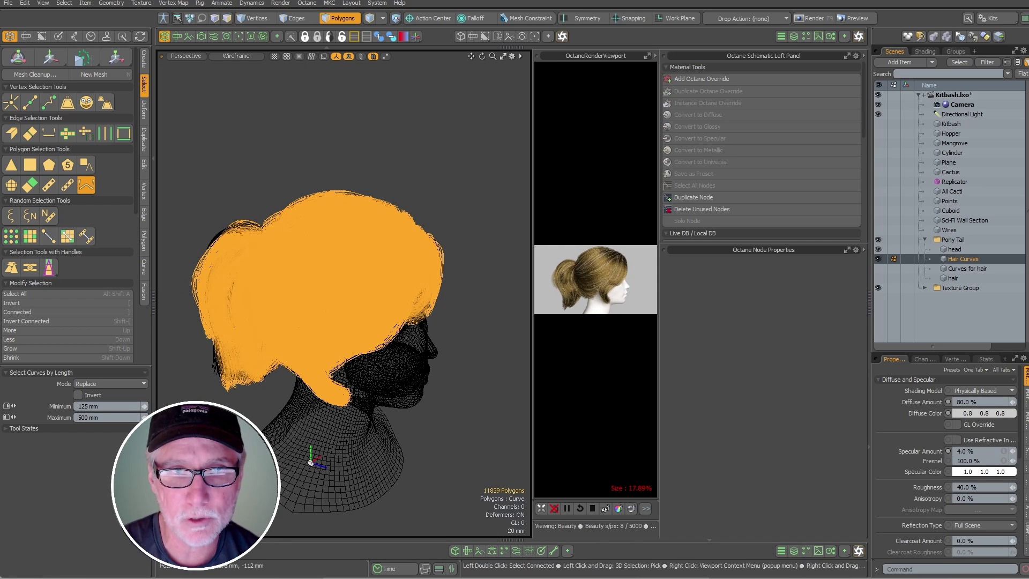
pyautogui.moveTo(144, 406); pyautogui.dragTo(151, 407)
pyautogui.moveTo(391, 375); pyautogui.dragTo(393, 375)
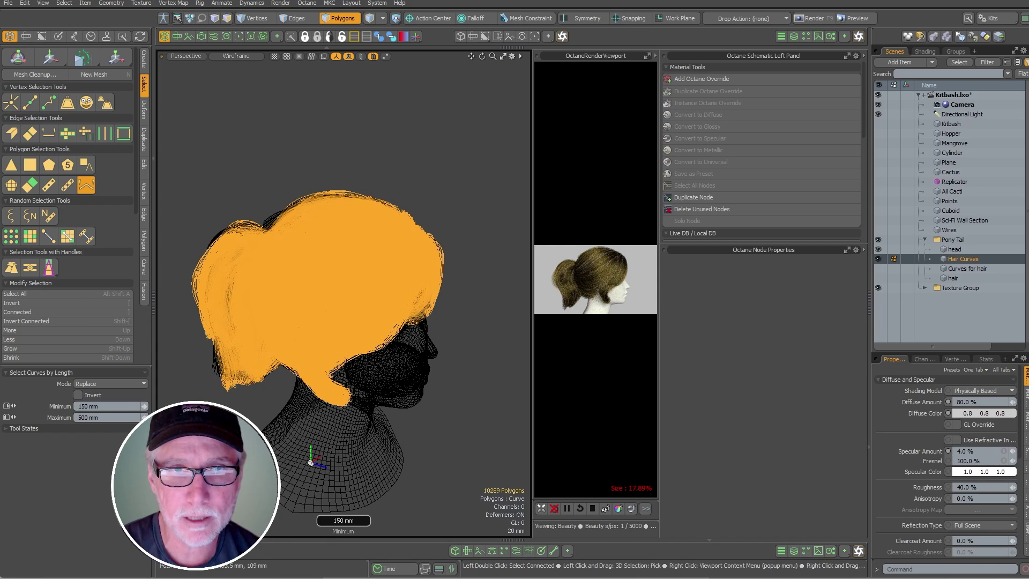
pyautogui.moveTo(316, 168); pyautogui.dragTo(453, 207)
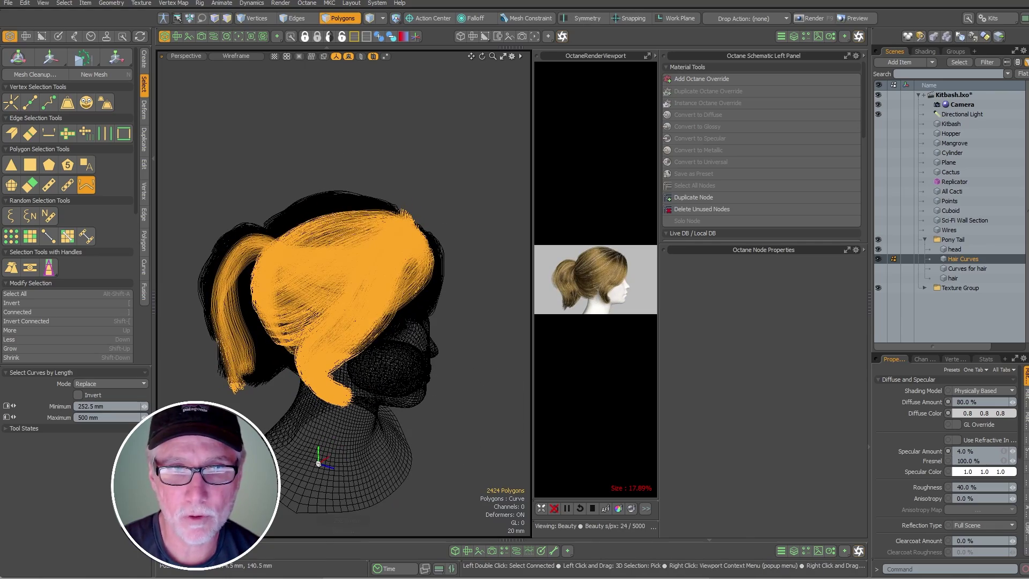
pyautogui.moveTo(383, 160); pyautogui.dragTo(394, 159)
# View the head from the side and remove the ponytail curves from the selection with an area deselection.
pyautogui.keyDown('alt'); pyautogui.moveTo(335, 179); pyautogui.dragTo(393, 194); pyautogui.keyUp('alt')
pyautogui.keyDown('alt'); pyautogui.keyDown('shift'); pyautogui.moveTo(222, 321); pyautogui.dragTo(280, 369); pyautogui.keyUp('shift'); pyautogui.keyUp('alt')
pyautogui.moveTo(171, 176); pyautogui.dragTo(298, 423)
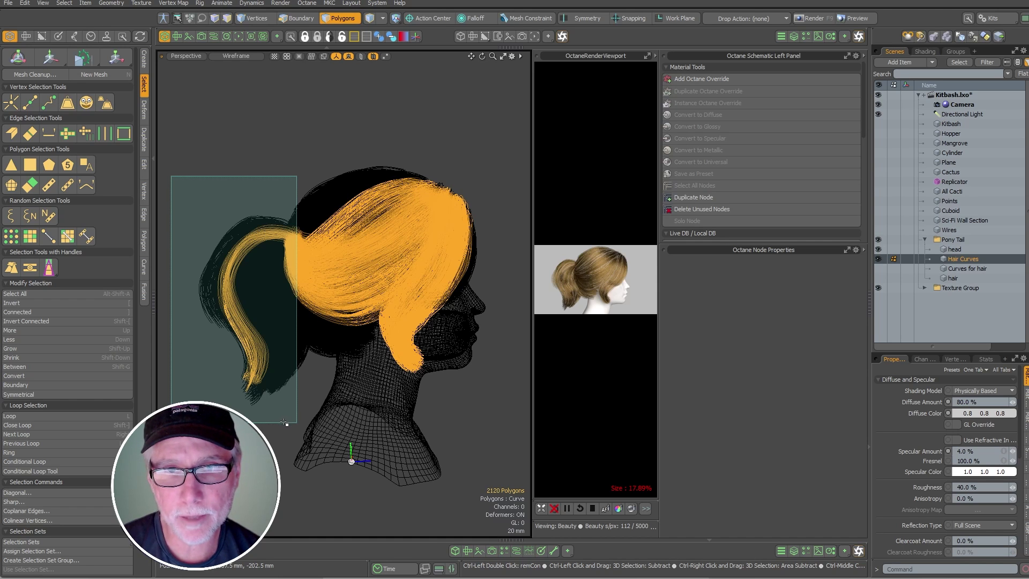
pyautogui.keyDown('ctrl'); pyautogui.moveTo(284, 422); pyautogui.dragTo(284, 422); pyautogui.keyUp('ctrl')
pyautogui.keyDown('alt'); pyautogui.moveTo(305, 358); pyautogui.dragTo(320, 362); pyautogui.keyUp('alt')
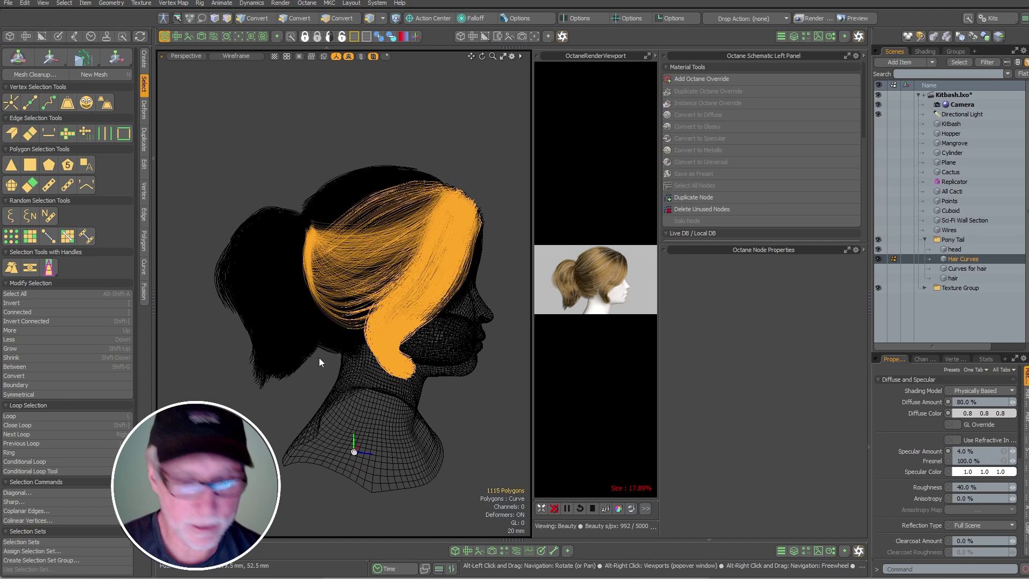
# Assign a new material named Hair Gradient to the selected long strands and clear the selection.
pyautogui.press('m')
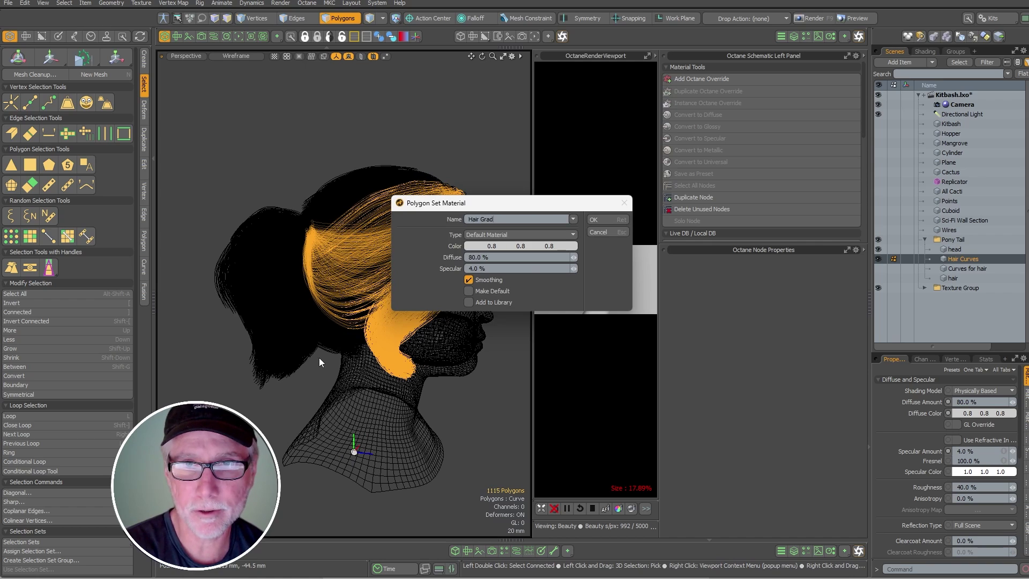
pyautogui.press('Return')
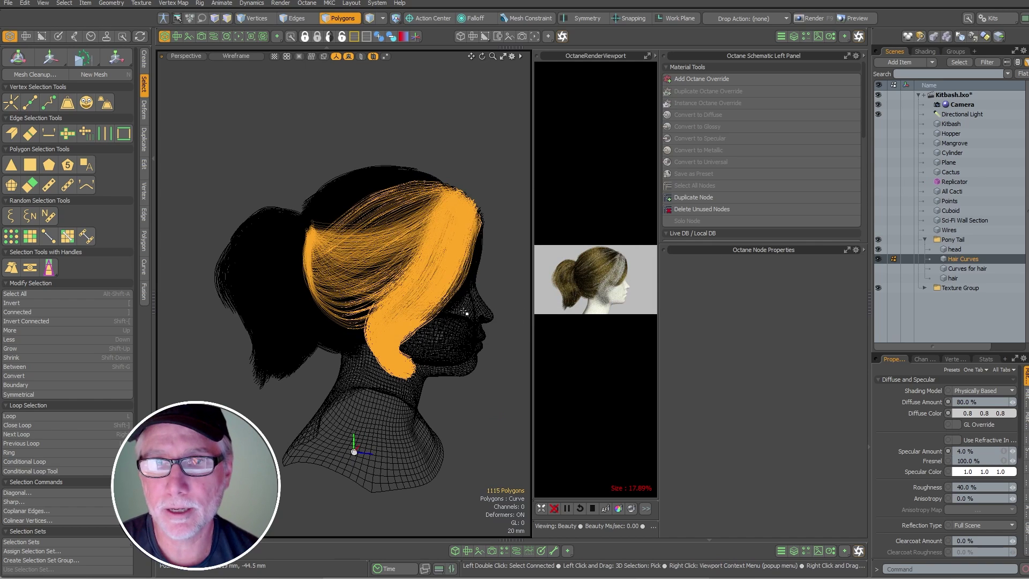
pyautogui.click(509, 300)
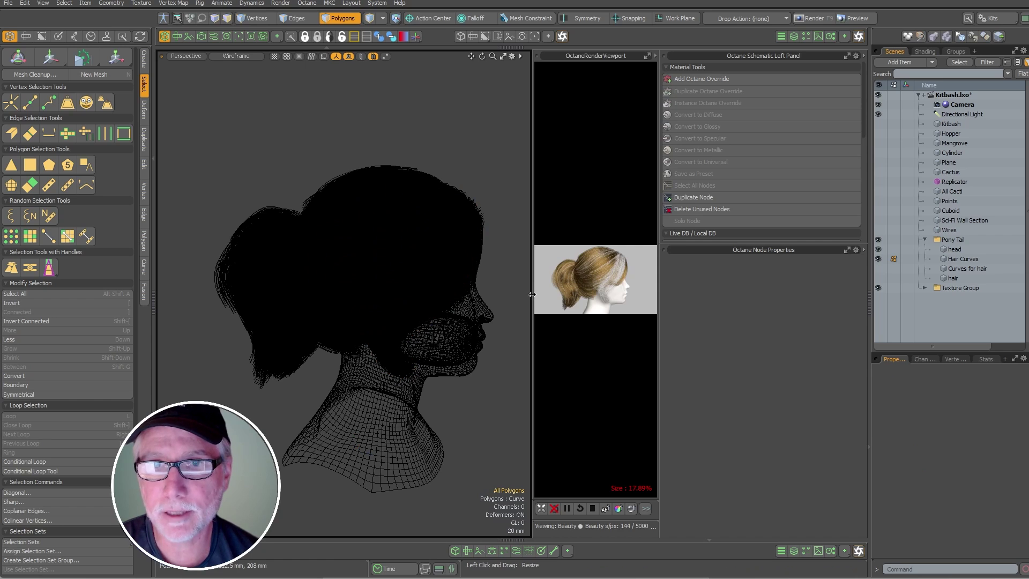
# Enlarge the render view, hide the toolbox, and duplicate the Hair material's Octane override into the Hair Gradient material.
pyautogui.moveTo(532, 295); pyautogui.dragTo(271, 304)
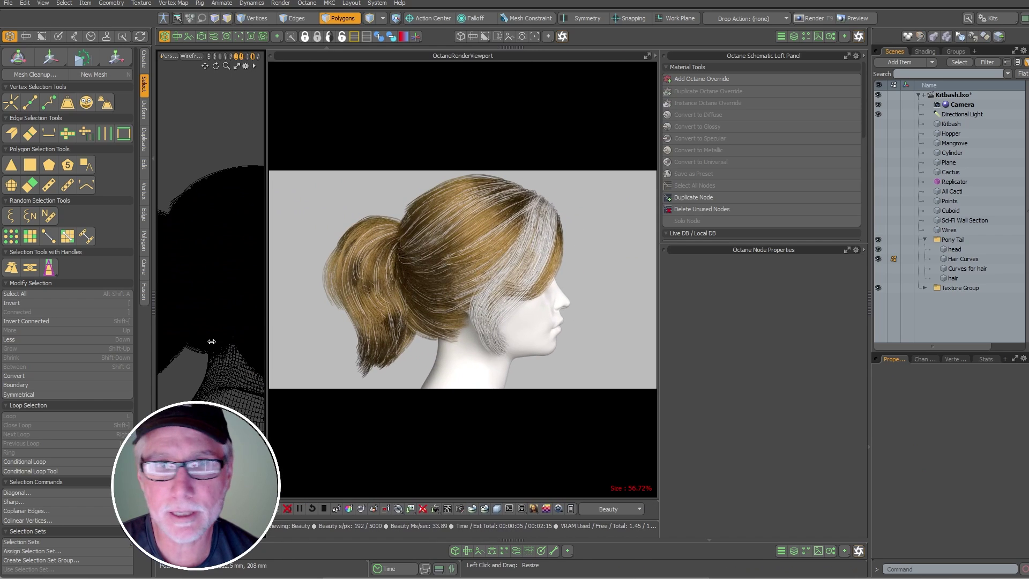
pyautogui.click(152, 369)
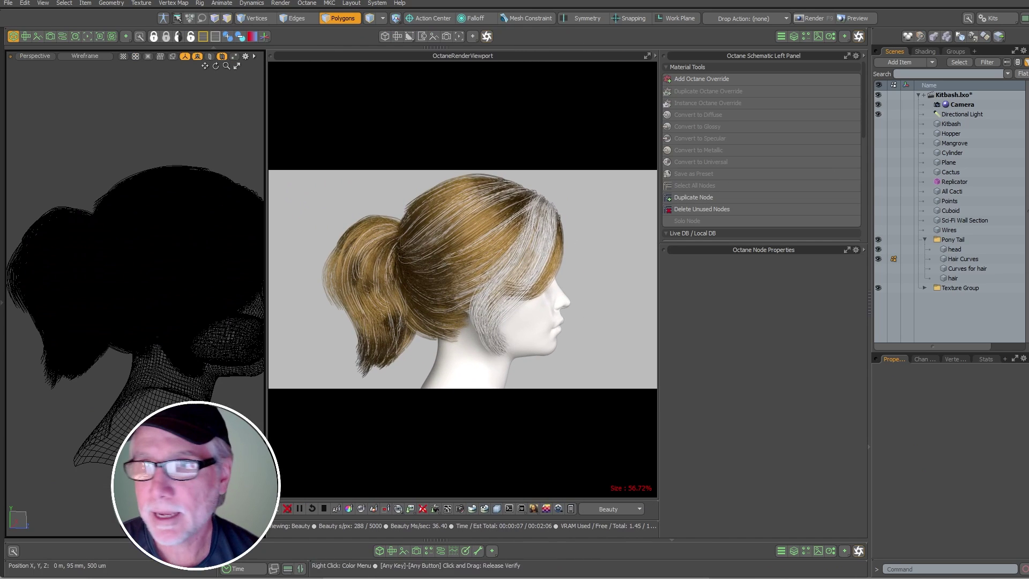
pyautogui.click(924, 51)
pyautogui.click(931, 161)
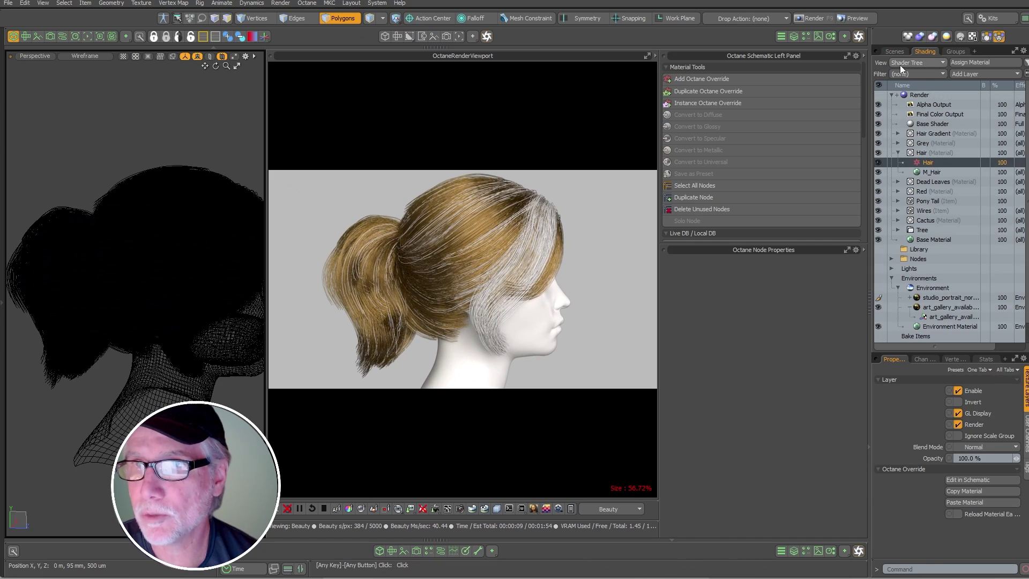
pyautogui.click(734, 90)
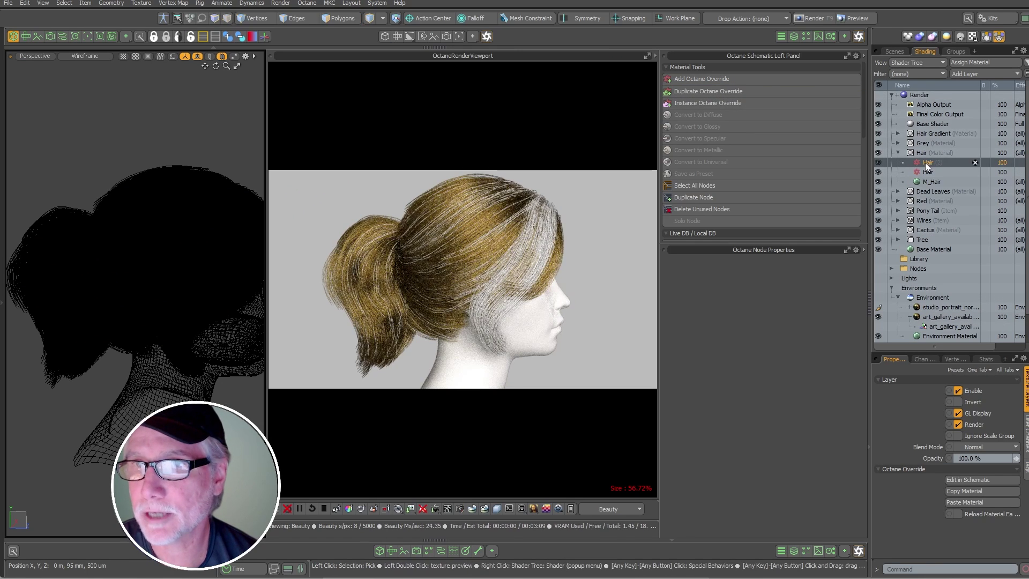
pyautogui.press('Delete')
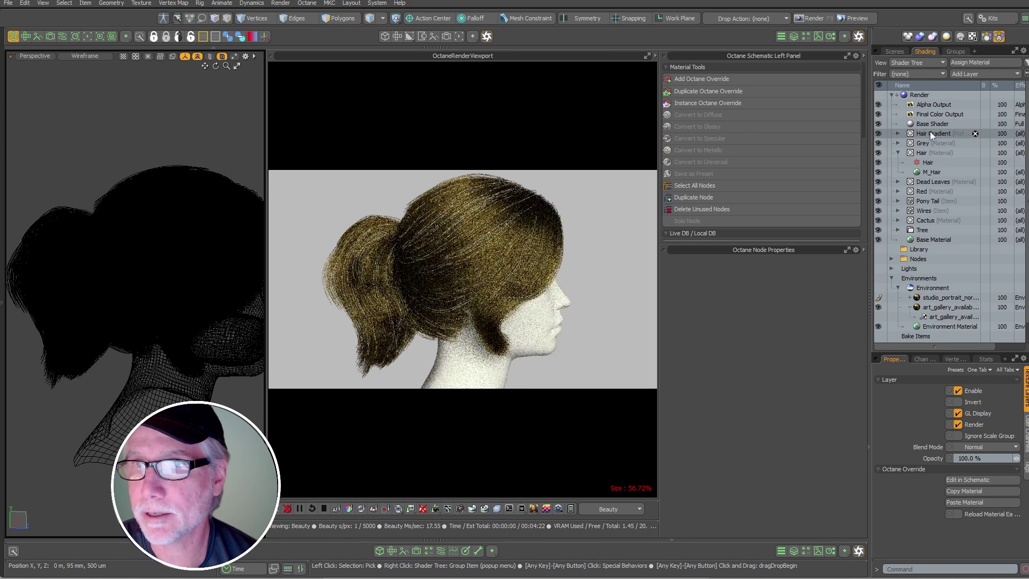
pyautogui.click(899, 134)
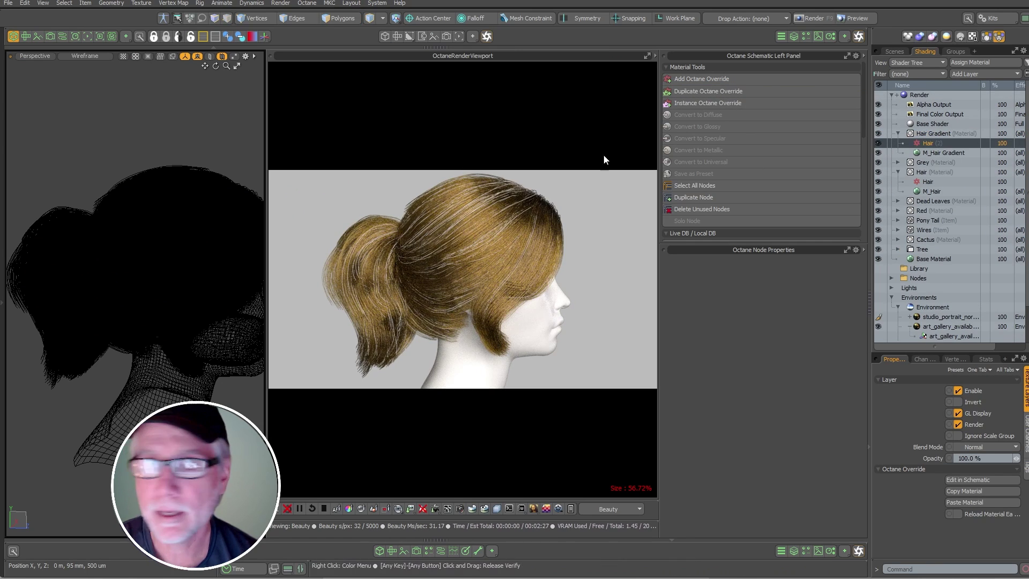
# Bring up the schematic in place of the 3D view and display the node network of Hair Gradient's duplicated override.
pyautogui.click(62, 36)
pyautogui.click(928, 142)
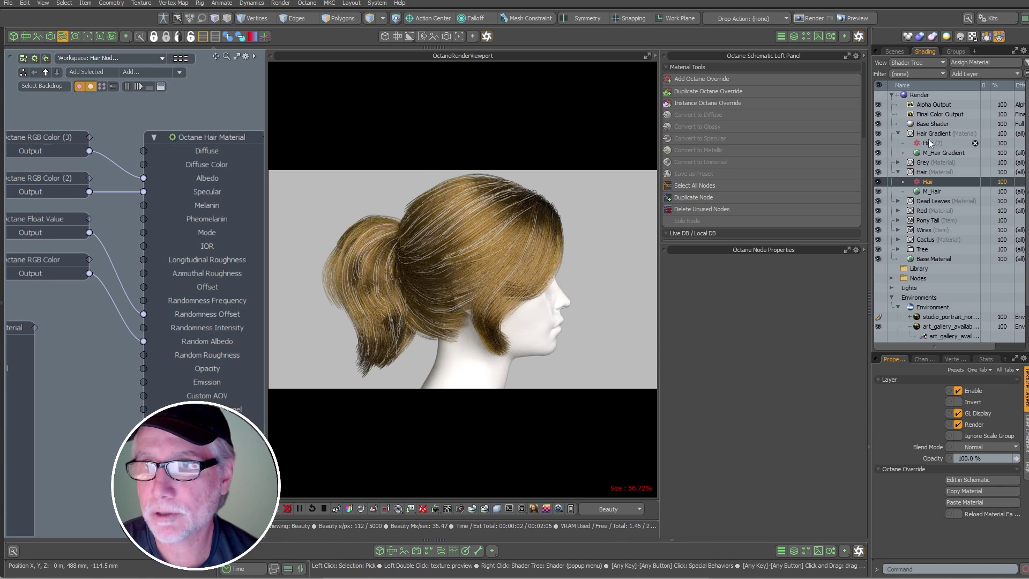
pyautogui.keyDown('ctrl'); pyautogui.keyDown('alt'); pyautogui.moveTo(214, 281); pyautogui.dragTo(205, 221); pyautogui.keyUp('alt'); pyautogui.keyUp('ctrl')
pyautogui.keyDown('ctrl'); pyautogui.keyDown('alt'); pyautogui.moveTo(205, 222); pyautogui.dragTo(223, 203); pyautogui.keyUp('alt'); pyautogui.keyUp('ctrl')
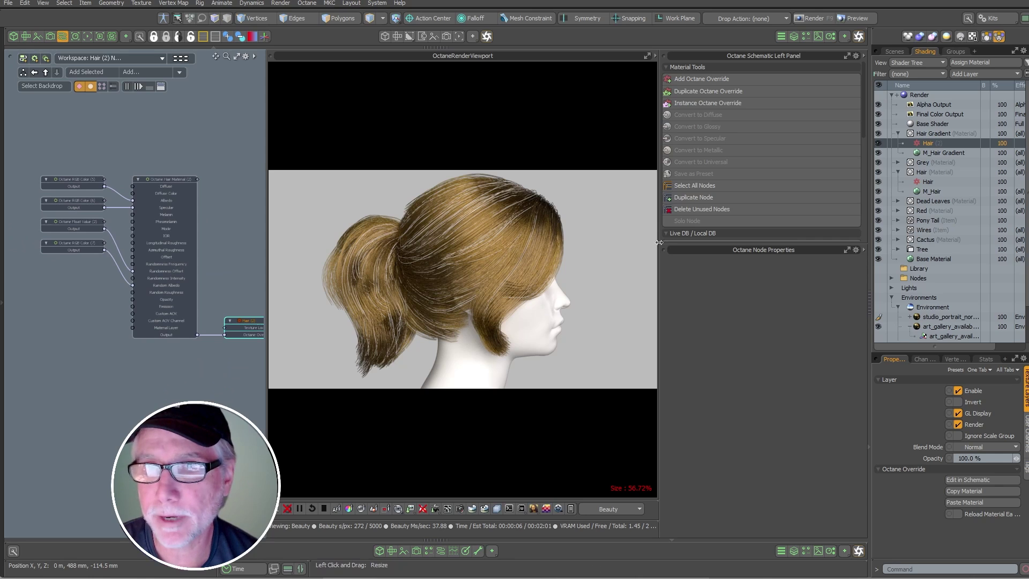
# Widen the schematic area, add a Gradient 2 texture node, and place it above the RGB colour nodes.
pyautogui.moveTo(658, 242); pyautogui.dragTo(736, 243)
pyautogui.moveTo(864, 129); pyautogui.dragTo(868, 206)
pyautogui.click(783, 237)
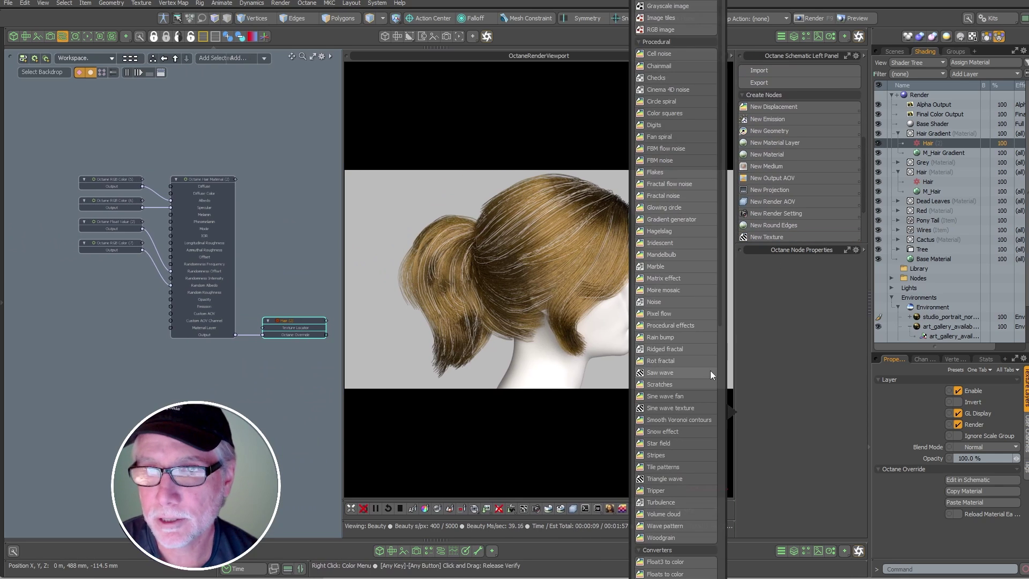
pyautogui.click(641, 43)
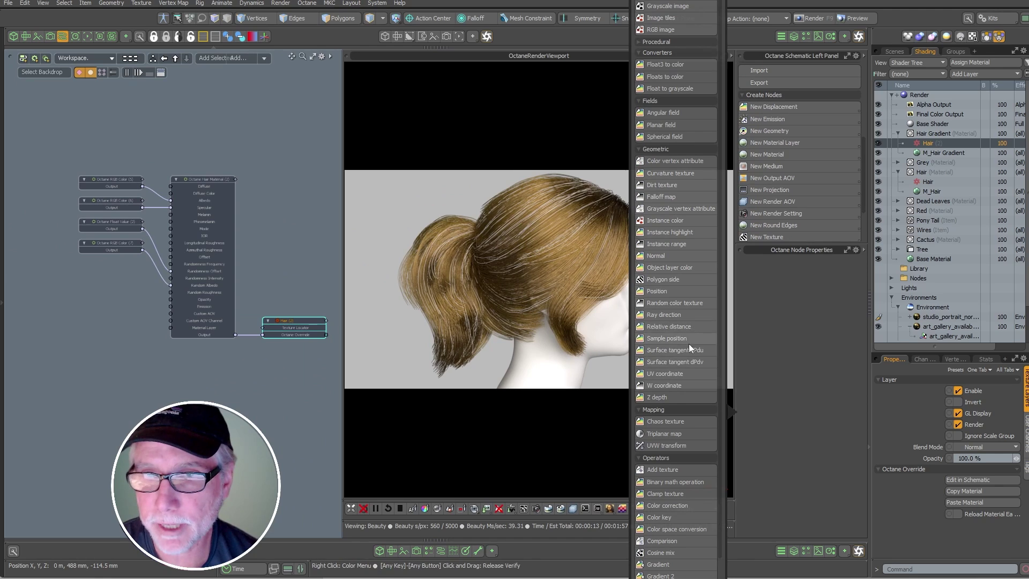
pyautogui.scroll(-5, 721, 320)
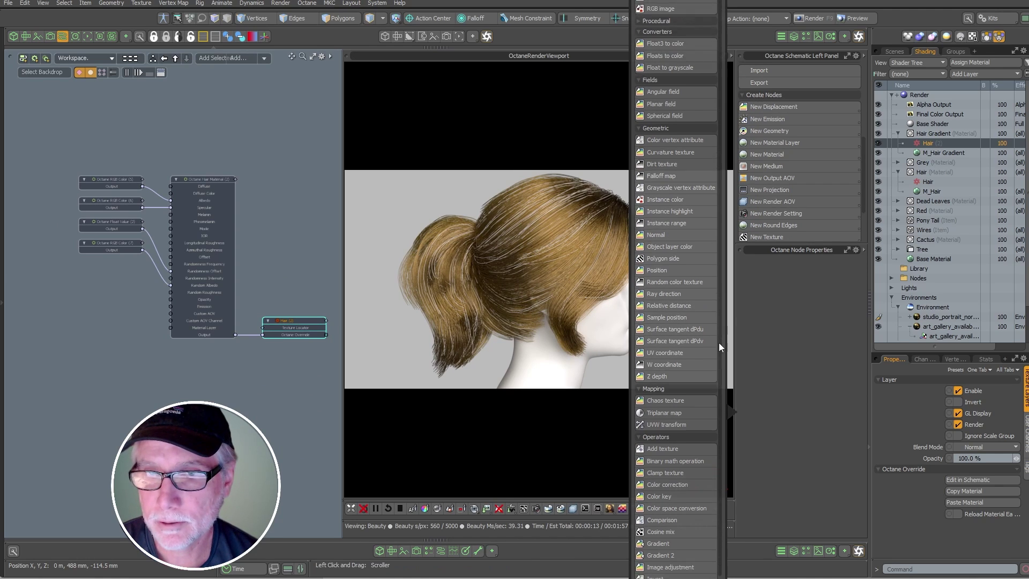
pyautogui.click(676, 447)
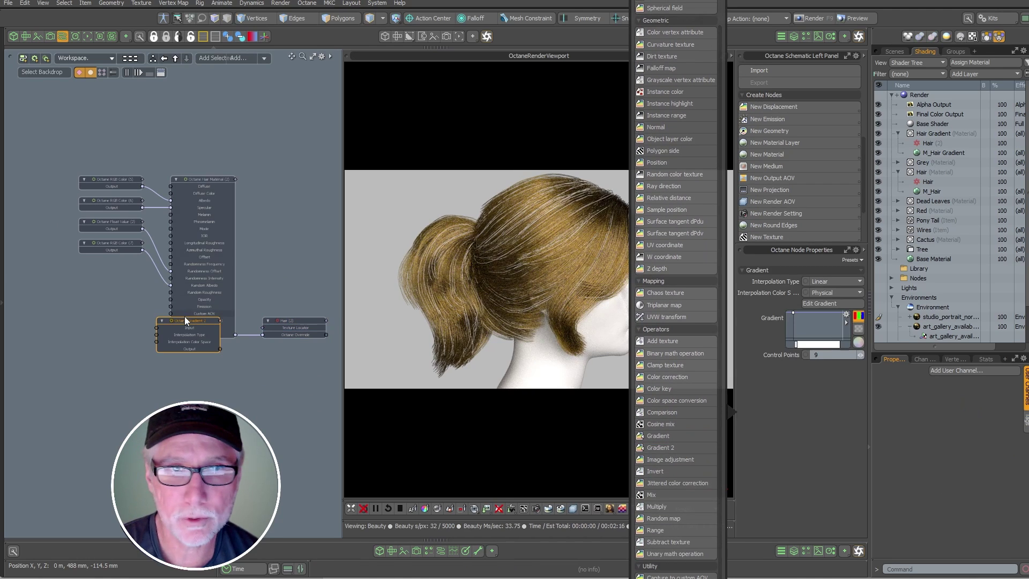
pyautogui.moveTo(186, 319); pyautogui.dragTo(87, 122)
# Connect the Gradient 2 node's output to the Albedo input of the duplicated Octane Hair Material node.
pyautogui.keyDown('alt'); pyautogui.keyDown('shift'); pyautogui.moveTo(143, 158); pyautogui.dragTo(163, 184); pyautogui.keyUp('shift'); pyautogui.keyUp('alt')
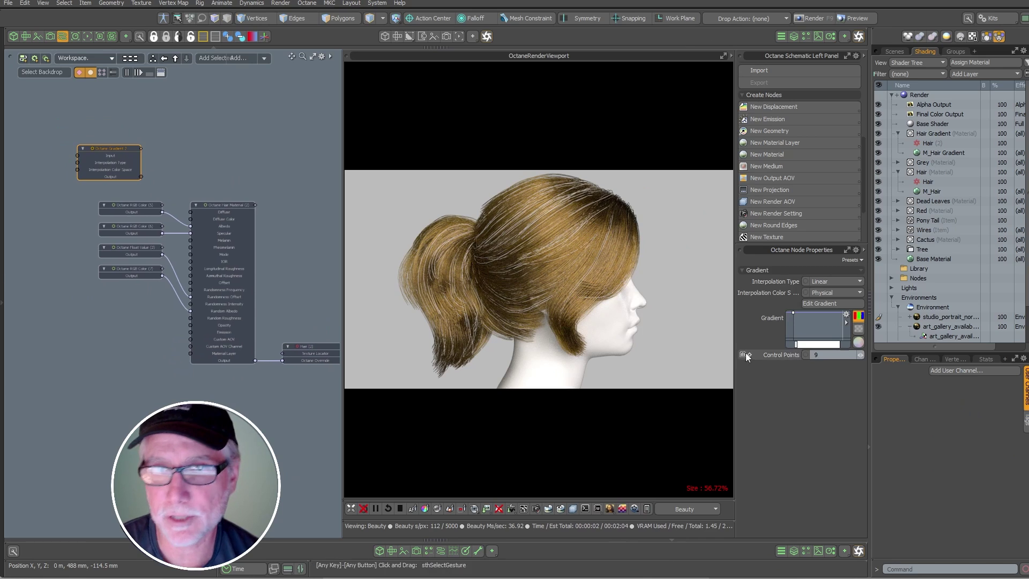
pyautogui.moveTo(735, 353); pyautogui.dragTo(661, 363)
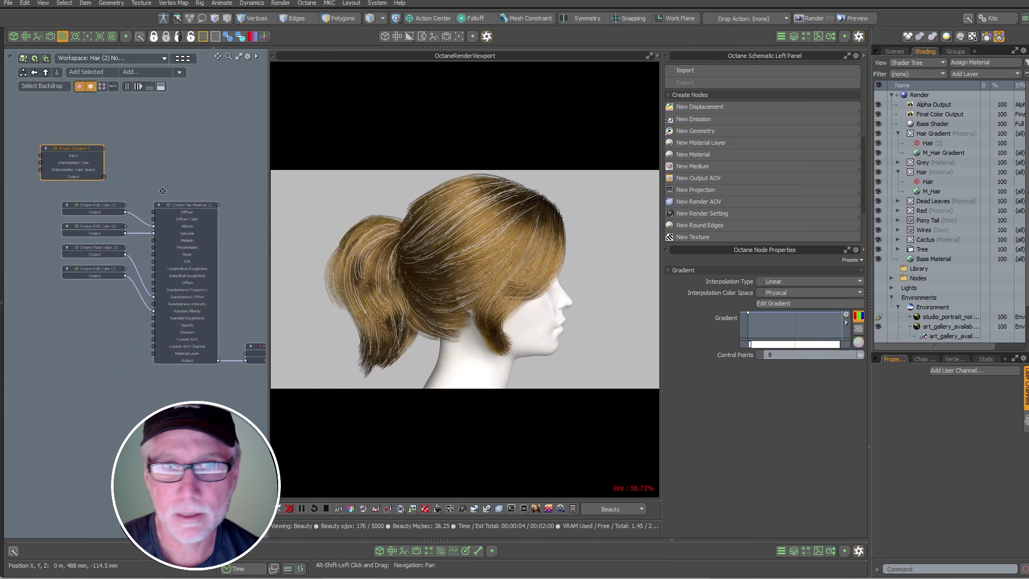
pyautogui.scroll(3, 183, 200)
pyautogui.moveTo(156, 176)
pyautogui.keyDown('alt'); pyautogui.keyDown('shift'); pyautogui.mouseDown()
pyautogui.moveTo(182, 199)
pyautogui.moveTo(174, 166)
pyautogui.mouseUp(); pyautogui.keyUp('shift'); pyautogui.keyUp('alt')
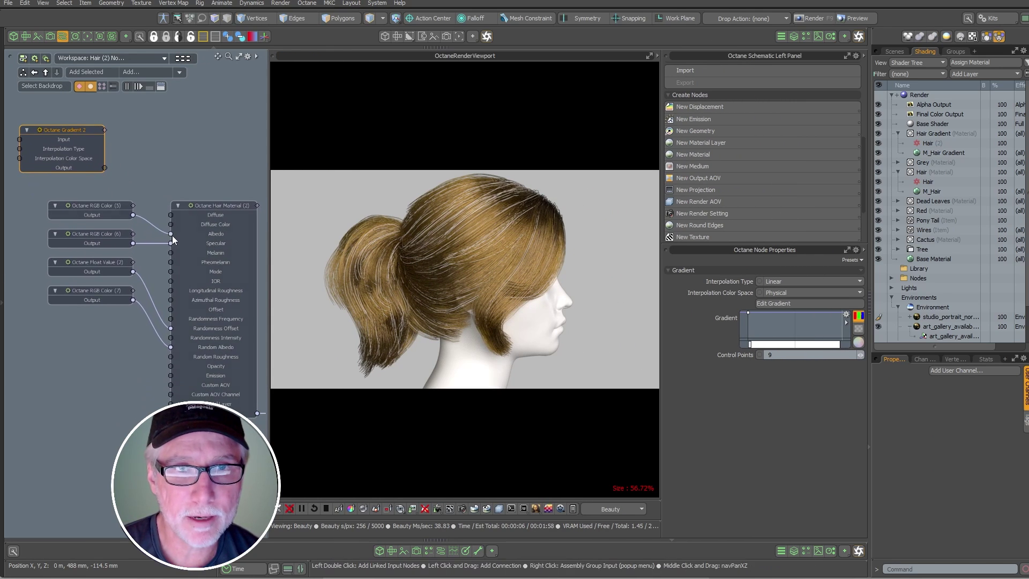
pyautogui.moveTo(104, 168); pyautogui.dragTo(171, 234)
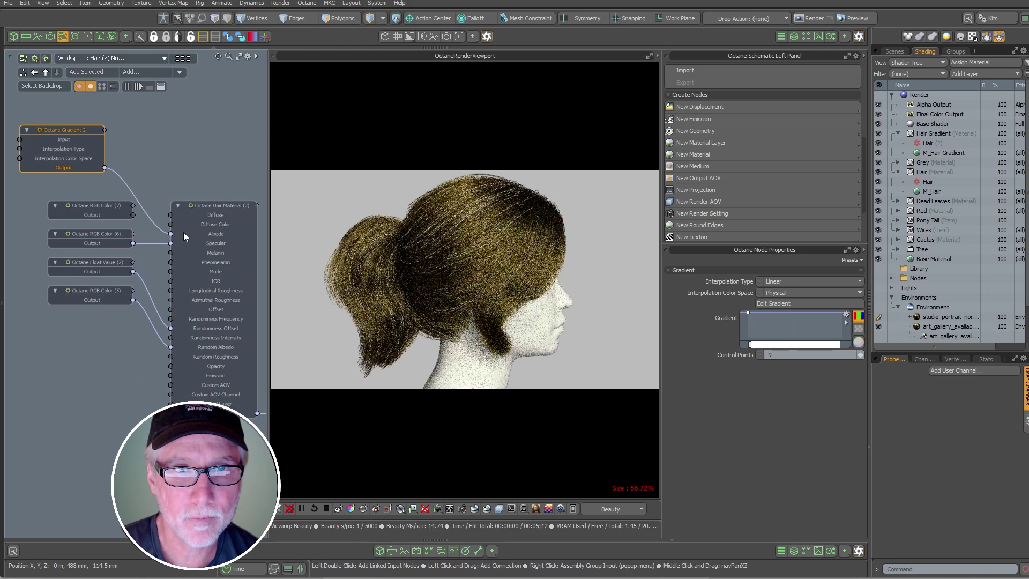
# Add a W coordinate texture node and connect its output to the Input of the Gradient 2 node.
pyautogui.keyDown('alt'); pyautogui.keyDown('shift'); pyautogui.moveTo(164, 143); pyautogui.dragTo(238, 205); pyautogui.keyUp('shift'); pyautogui.keyUp('alt')
pyautogui.scroll(3, 141, 202)
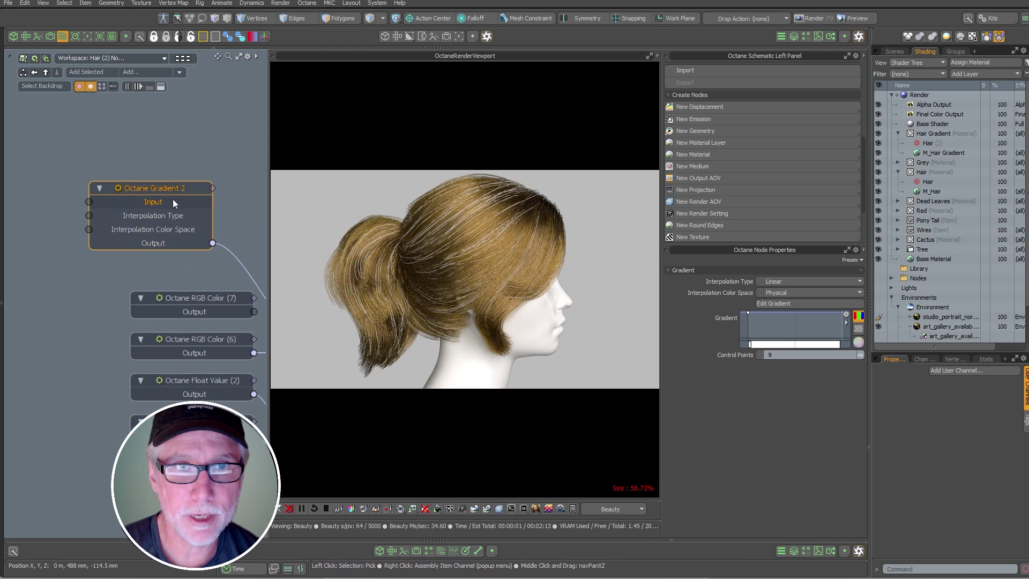
pyautogui.click(705, 239)
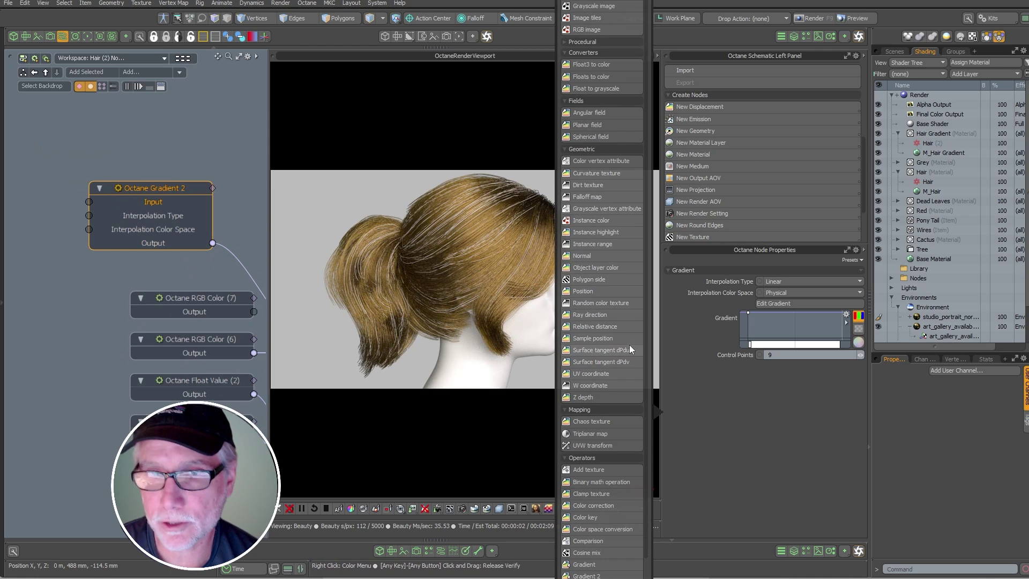
pyautogui.click(593, 384)
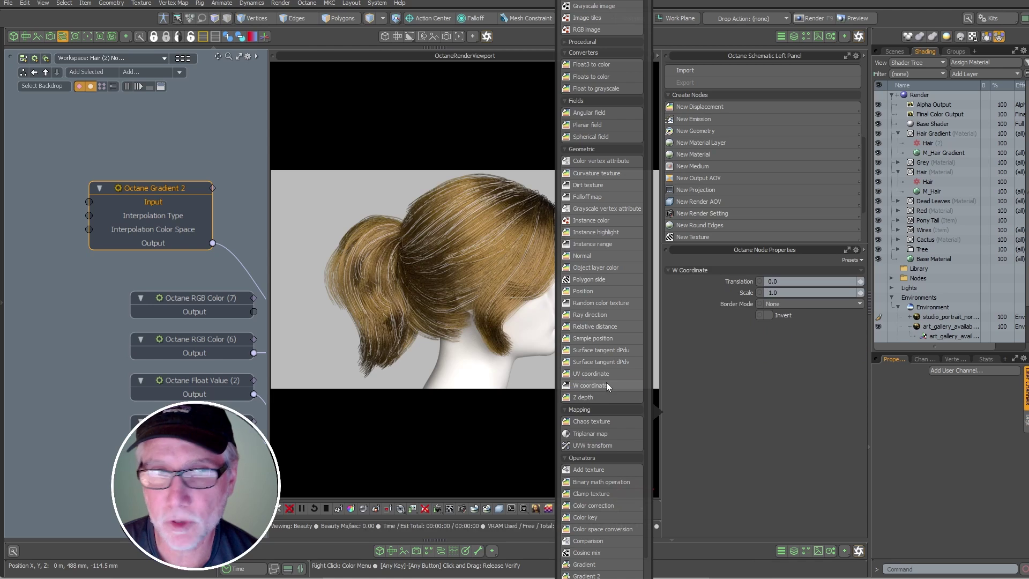
pyautogui.keyDown('ctrl'); pyautogui.keyDown('alt'); pyautogui.moveTo(204, 155); pyautogui.dragTo(138, 153); pyautogui.keyUp('alt'); pyautogui.keyUp('ctrl')
pyautogui.keyDown('alt'); pyautogui.keyDown('shift'); pyautogui.moveTo(138, 153); pyautogui.dragTo(196, 204); pyautogui.keyUp('shift'); pyautogui.keyUp('alt')
pyautogui.click(197, 207)
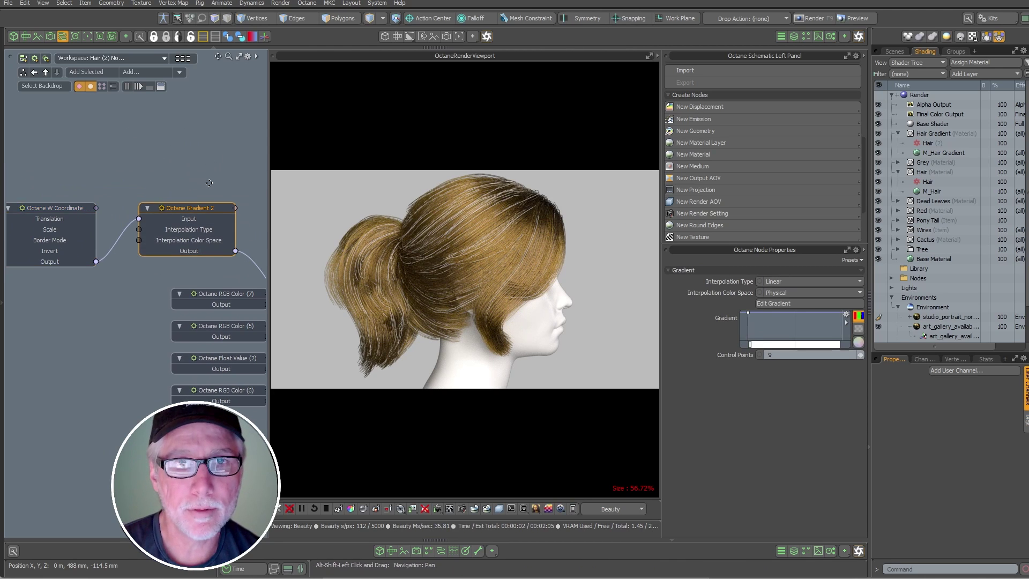
# Set the Mode of the duplicated Octane Hair Material node to Albedo.
pyautogui.moveTo(198, 207); pyautogui.dragTo(157, 180, button='middle')
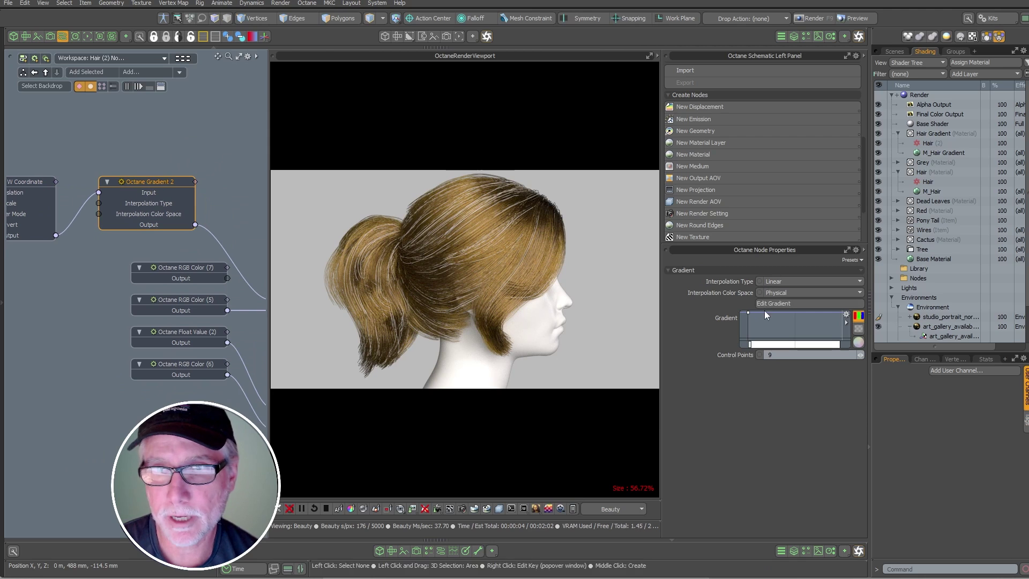
pyautogui.moveTo(195, 355); pyautogui.dragTo(103, 332, button='middle')
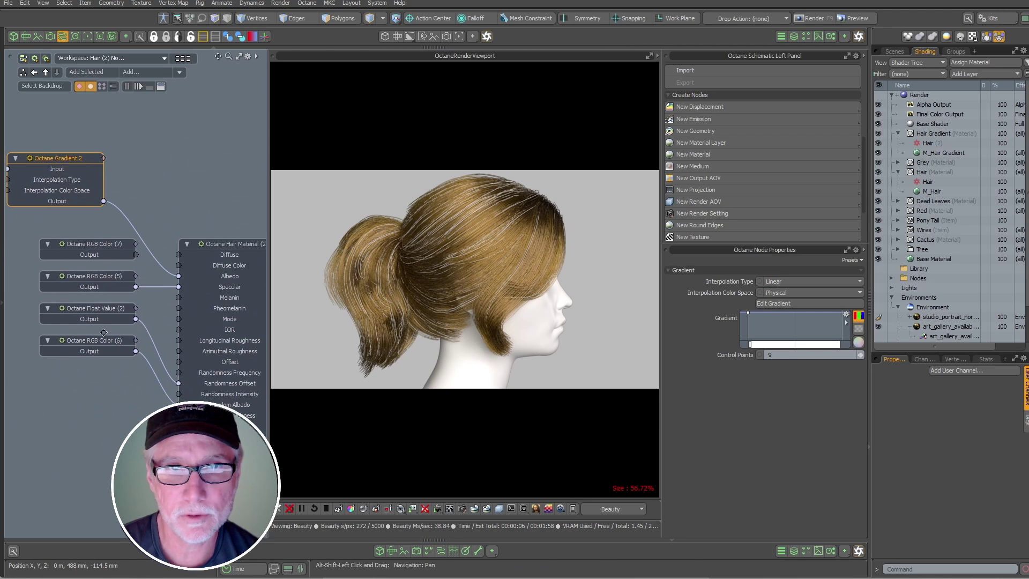
pyautogui.click(228, 243)
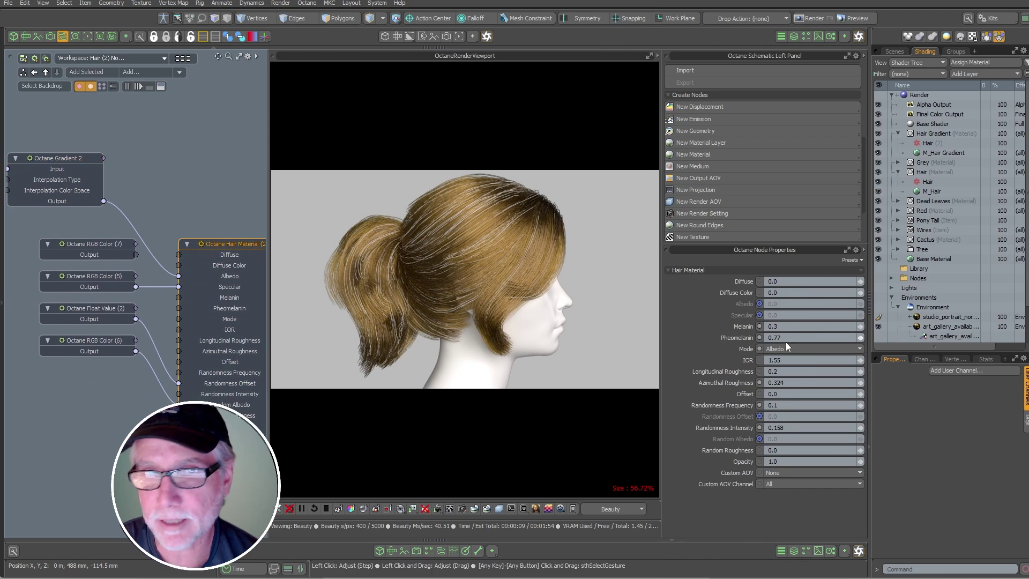
# Edit the Gradient 2 colours, adding a second key close to 100% in pink and colouring the first key orange.
pyautogui.moveTo(111, 167); pyautogui.dragTo(153, 201, button='middle')
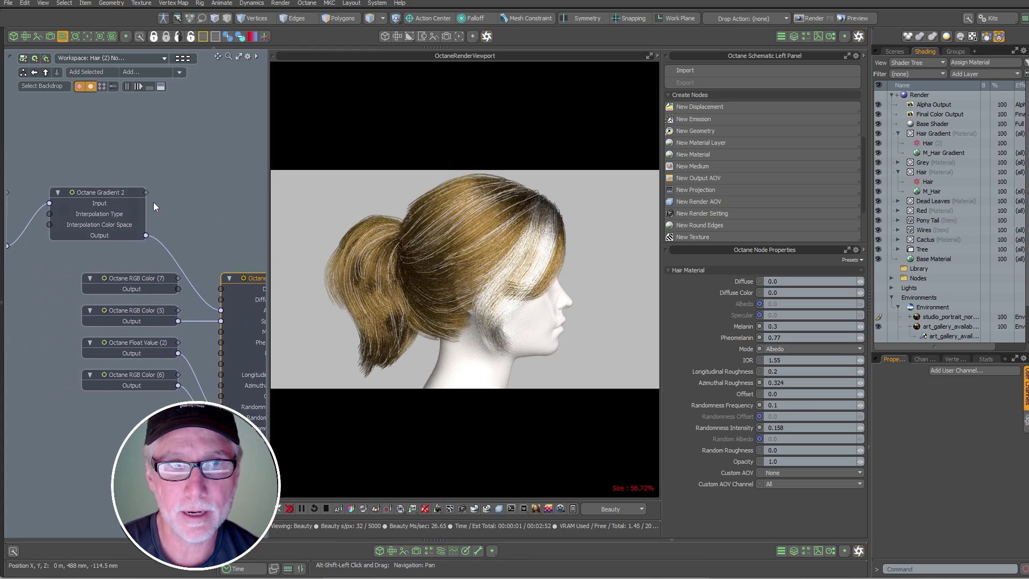
pyautogui.click(142, 194)
pyautogui.click(809, 303)
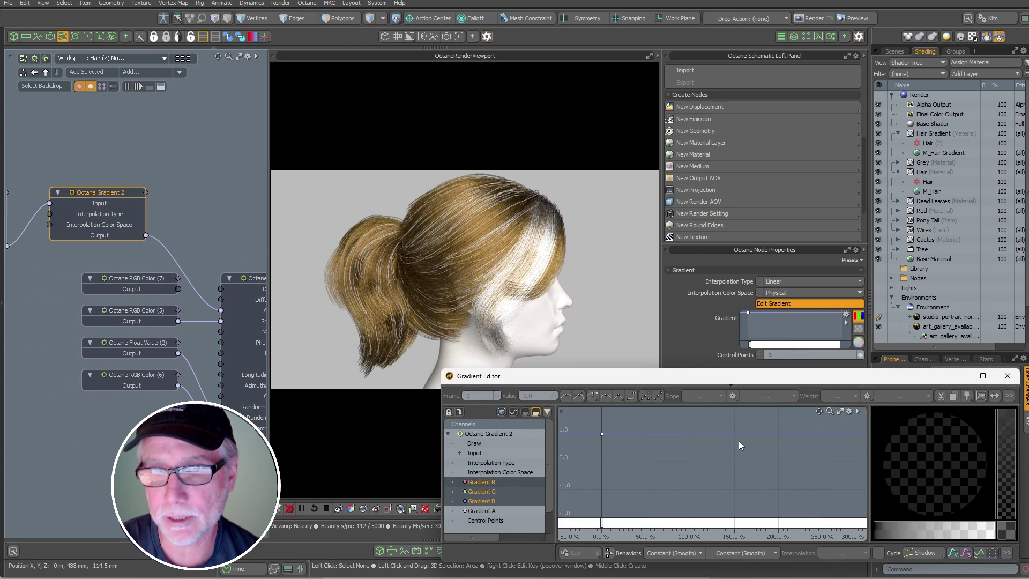
pyautogui.middleClick(689, 433)
pyautogui.moveTo(935, 464); pyautogui.dragTo(982, 478)
pyautogui.moveTo(648, 465); pyautogui.dragTo(563, 411)
pyautogui.moveTo(958, 453); pyautogui.dragTo(984, 447)
# Undo a trial shift of the pink gradient key and move the orange key to 54%.
pyautogui.moveTo(687, 522); pyautogui.dragTo(717, 522)
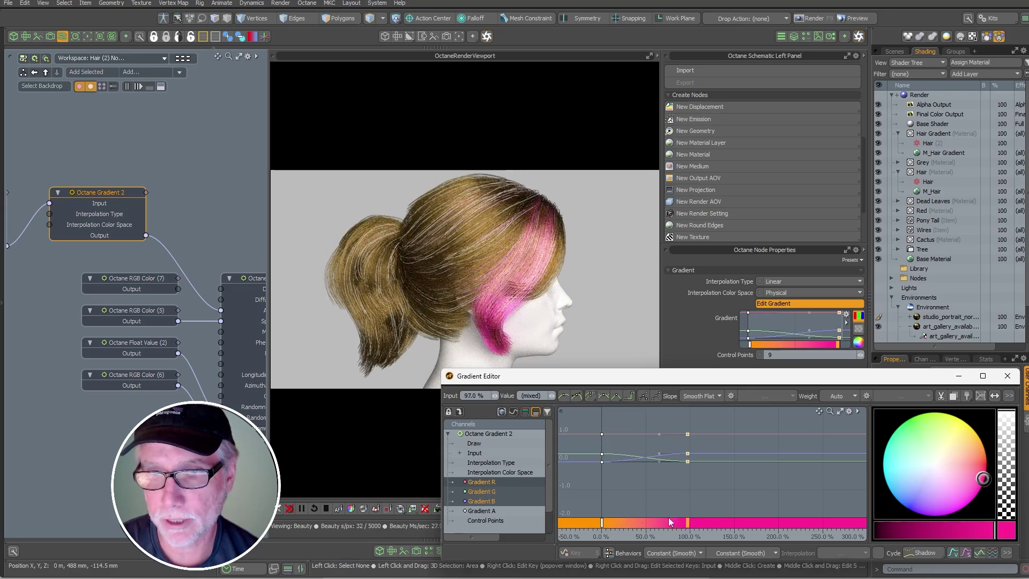
pyautogui.hotkey('ctrl', 'z')
pyautogui.moveTo(602, 522); pyautogui.dragTo(649, 523)
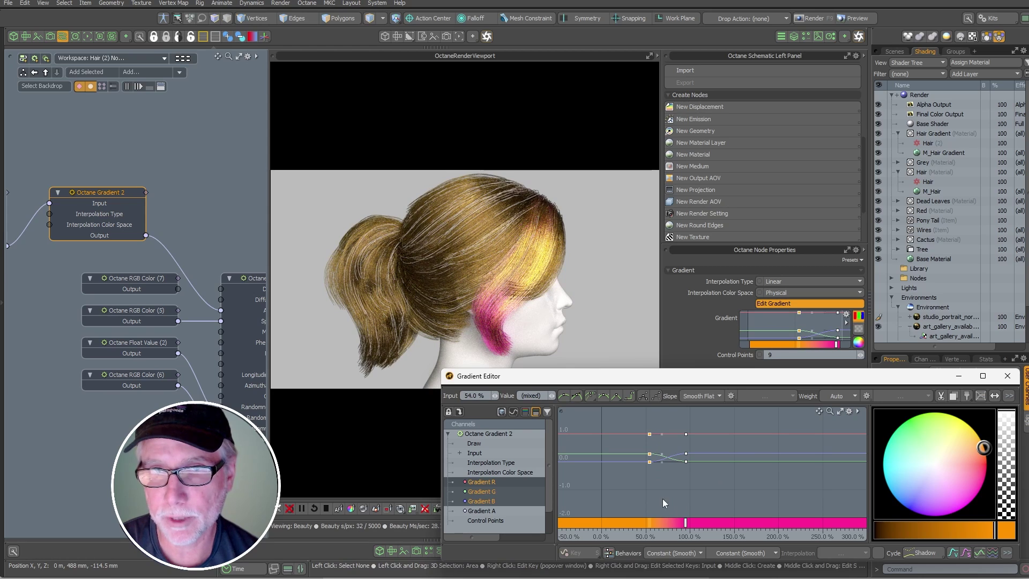
# In the original Hair override's hair material node, set Melanin to 0.78, Pheomelanin to 0.695 and Diffuse to 0.12, and close the gradient editor.
pyautogui.click(970, 181)
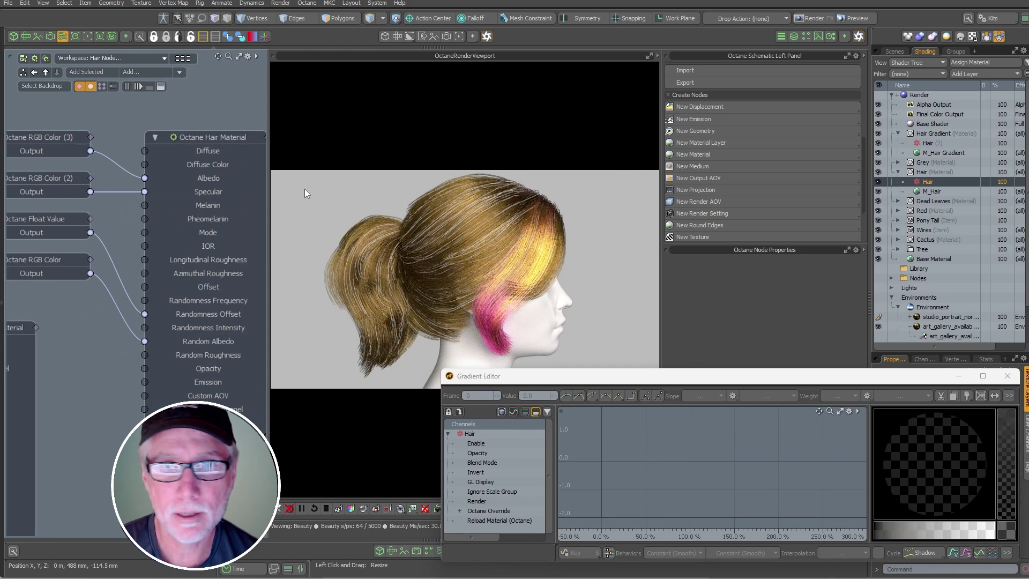
pyautogui.click(244, 133)
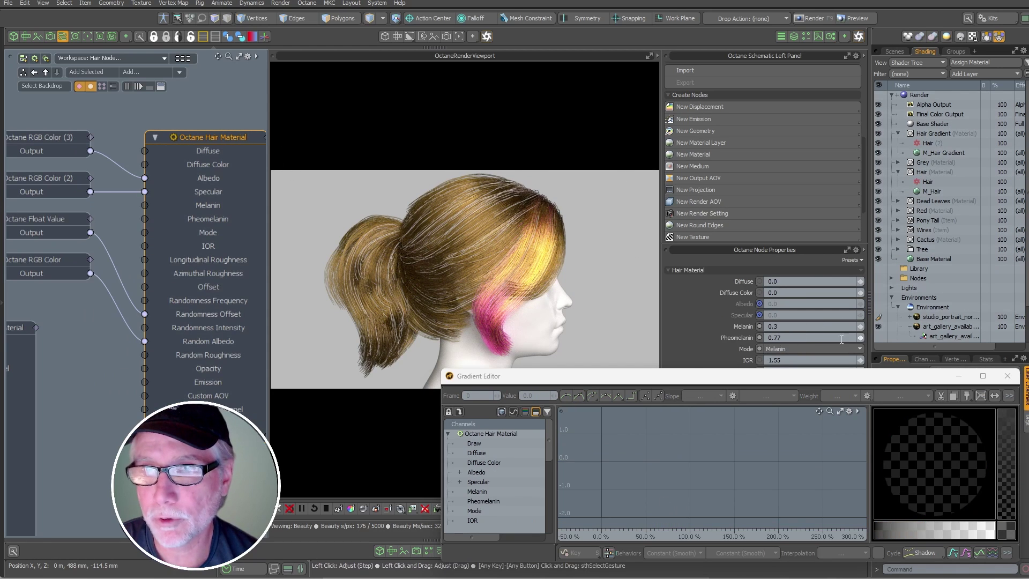
pyautogui.moveTo(859, 337); pyautogui.dragTo(852, 337)
pyautogui.click(804, 326)
pyautogui.write('.7')
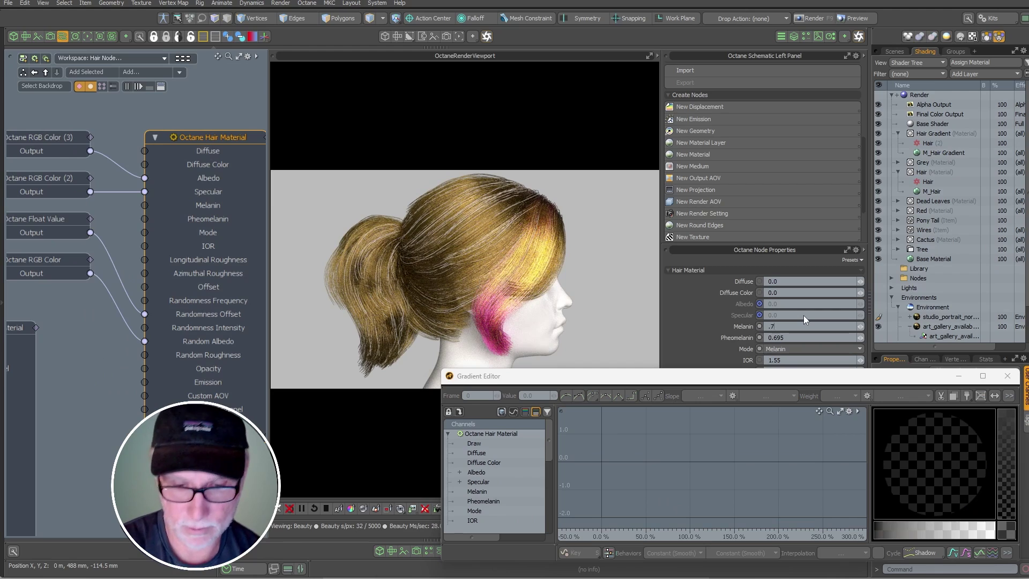
pyautogui.write('8')
pyautogui.press('Return')
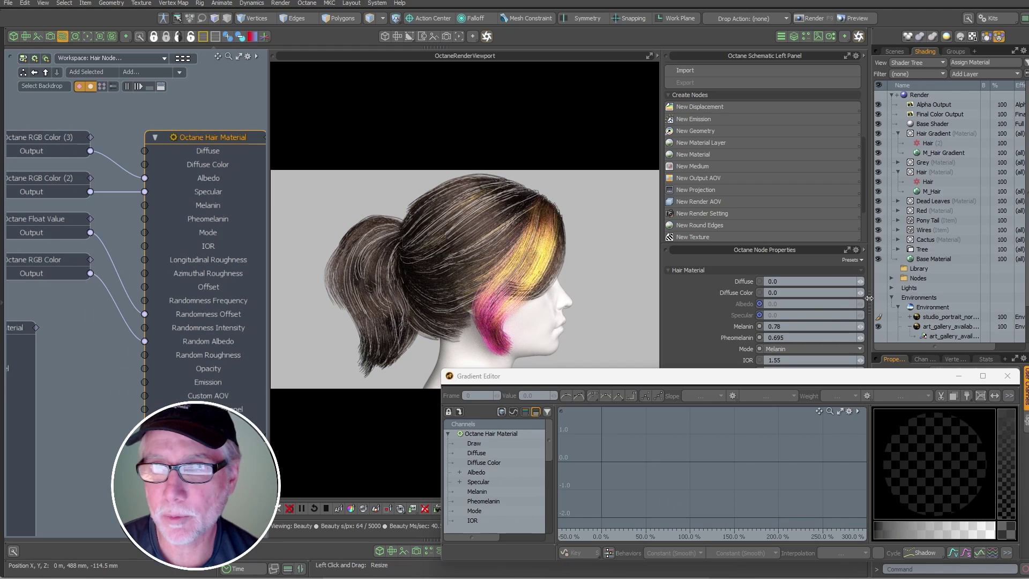
pyautogui.moveTo(860, 281); pyautogui.dragTo(889, 305)
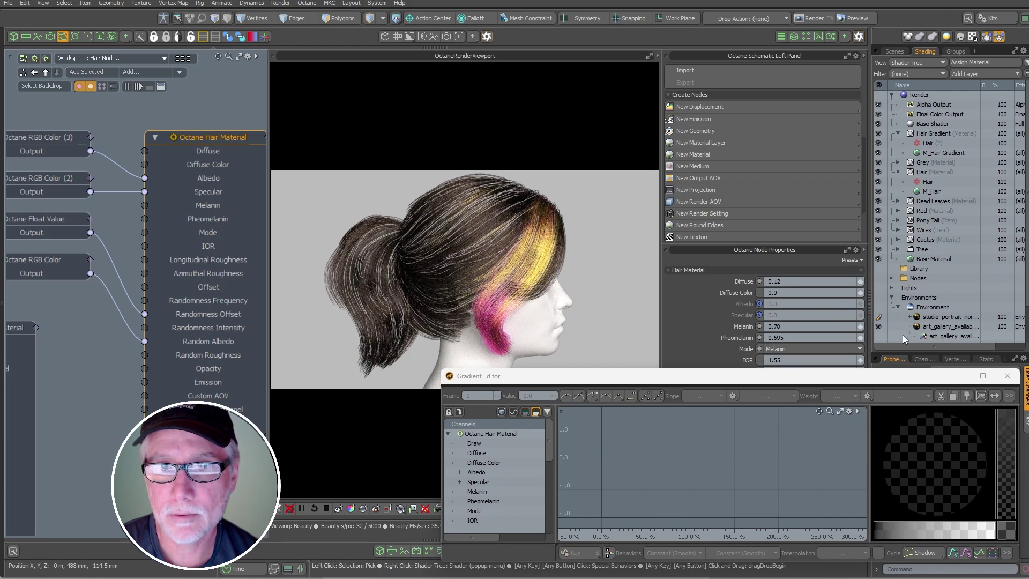
pyautogui.click(1007, 376)
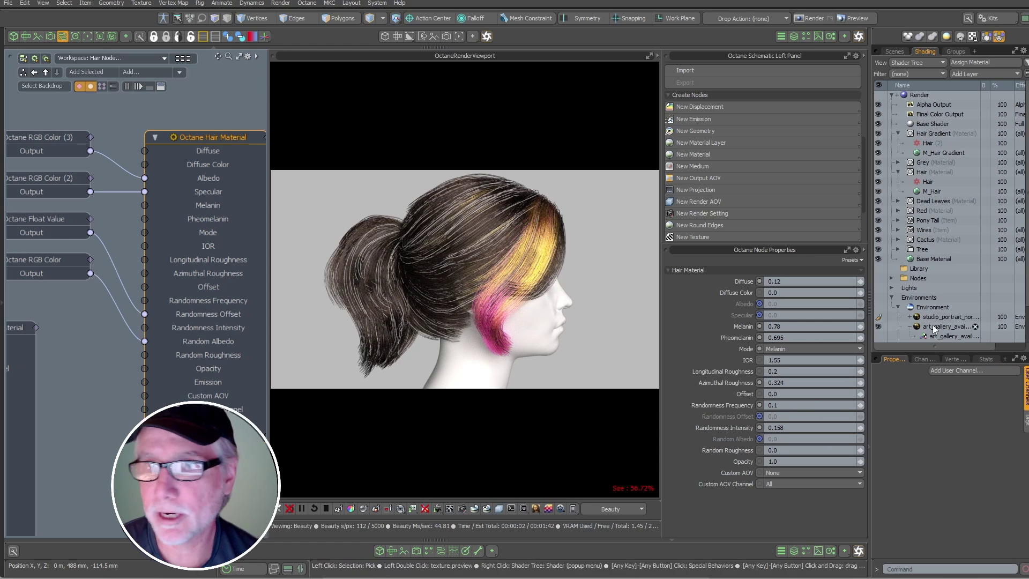
# Select all polygons that carry the Grey material through the polygon statistics.
pyautogui.click(908, 50)
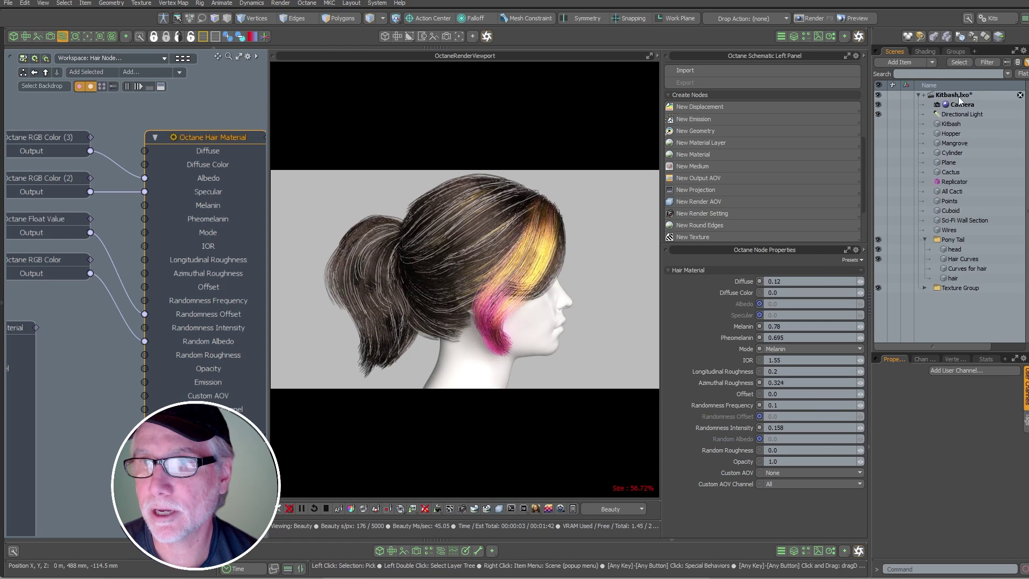
pyautogui.click(990, 358)
pyautogui.moveTo(918, 410); pyautogui.dragTo(923, 528)
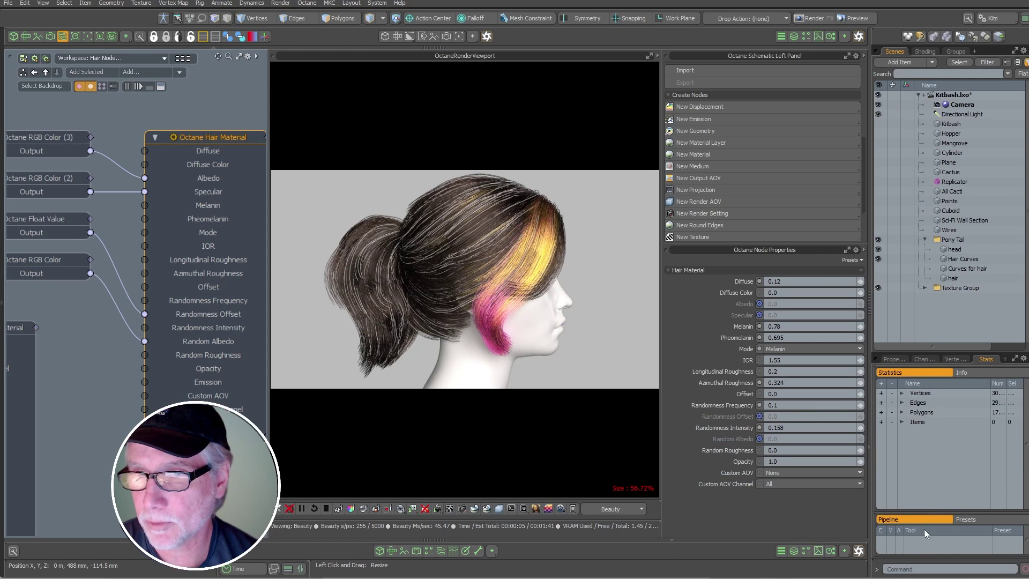
pyautogui.click(902, 412)
pyautogui.click(906, 451)
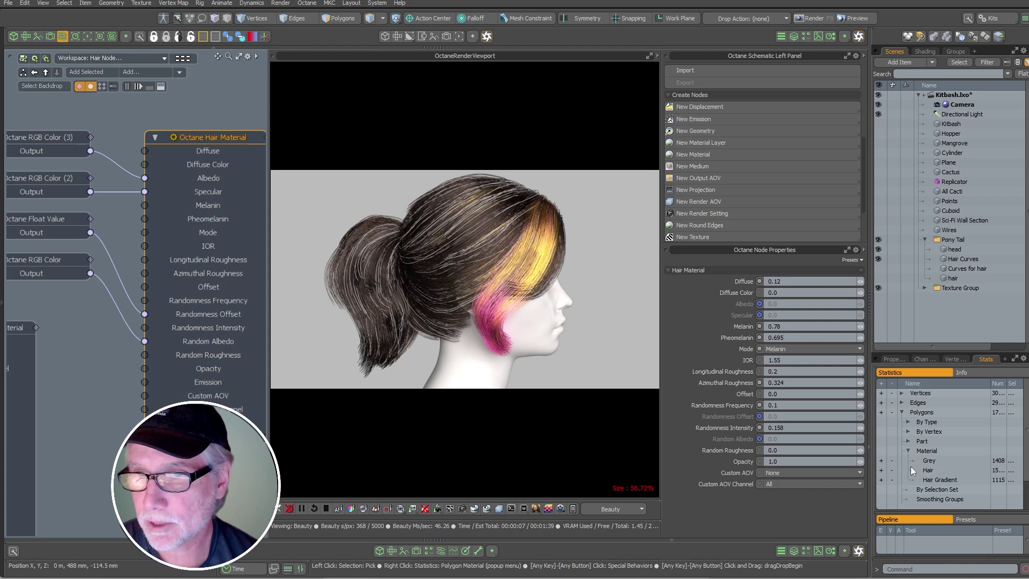
pyautogui.click(882, 461)
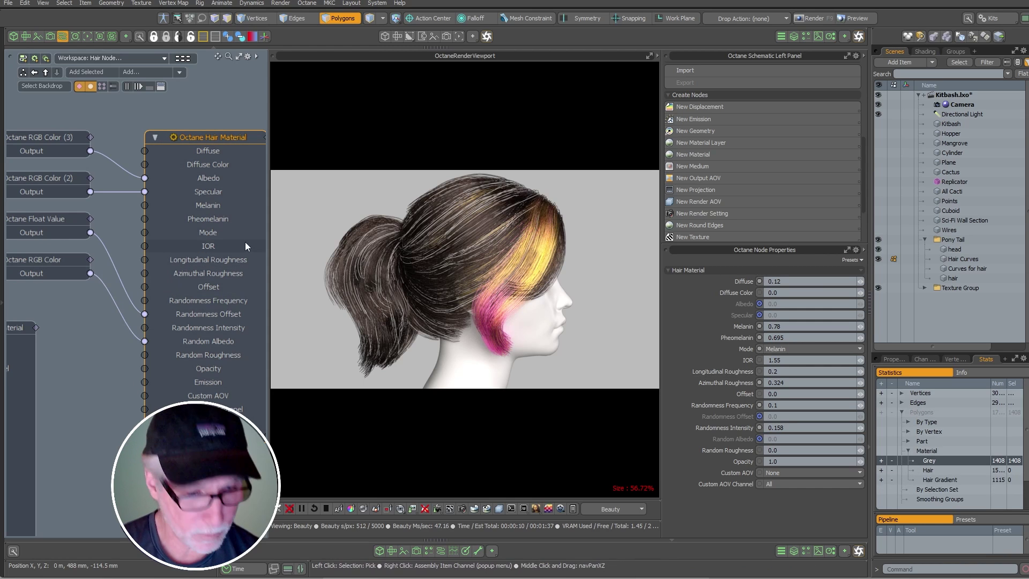
# Assign the existing Hair material to the selected grey strands.
pyautogui.press('m')
pyautogui.click(572, 219)
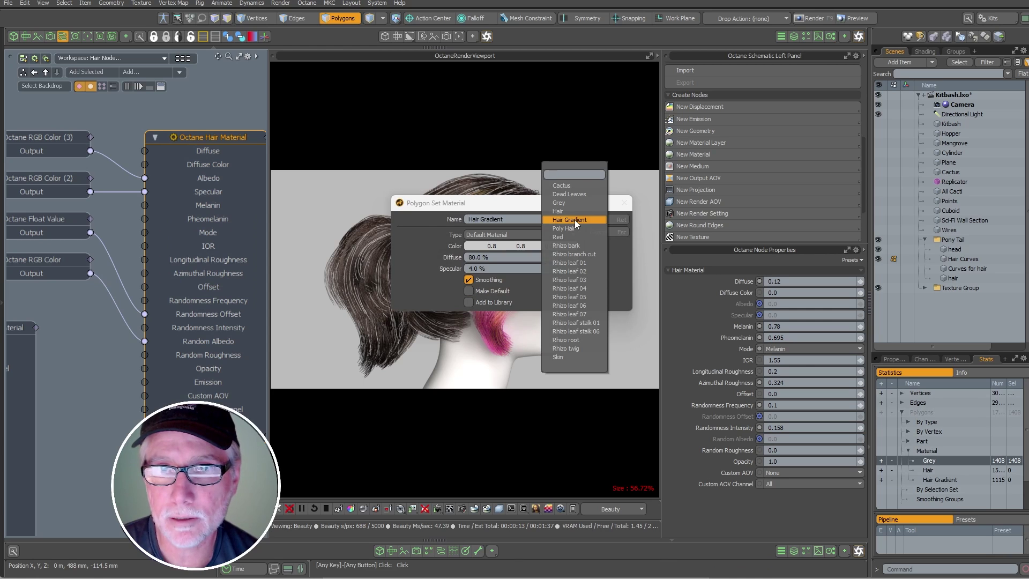
pyautogui.click(575, 212)
pyautogui.click(615, 220)
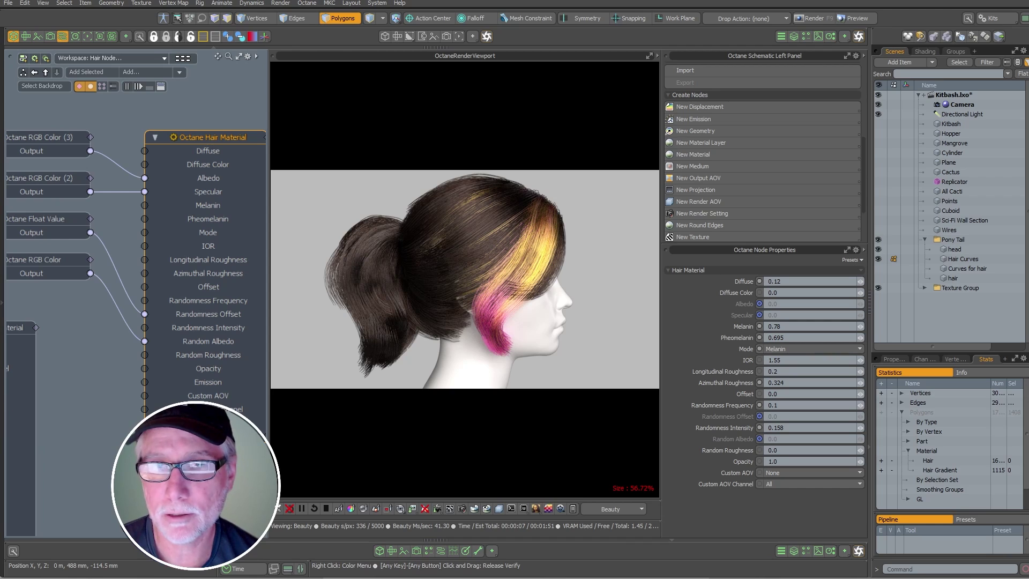
# Bring back the 3D view, look through the camera, clear the polygon selection, and orbit to a side view of the head.
pyautogui.click(14, 36)
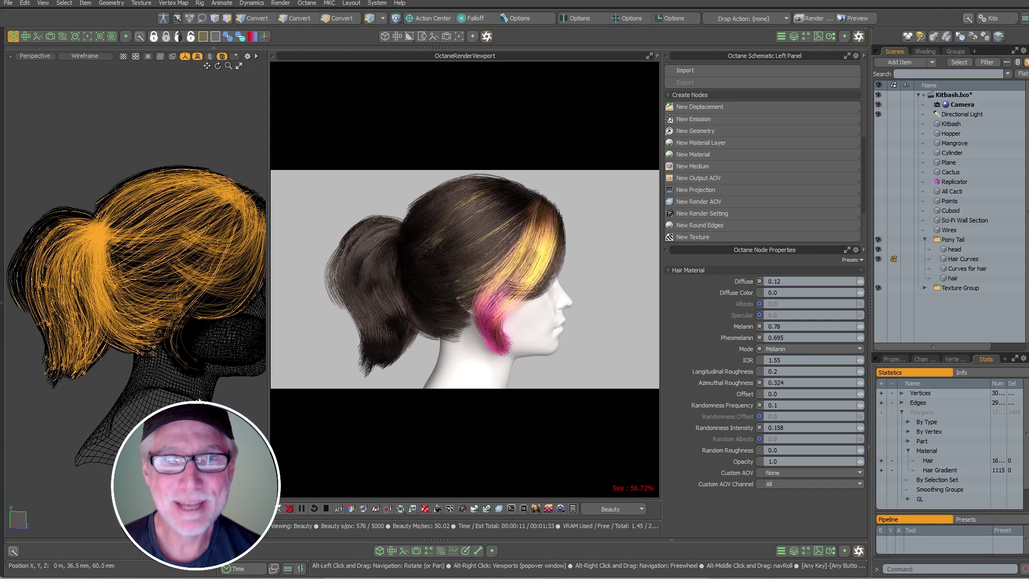
pyautogui.keyDown('alt'); pyautogui.moveTo(45, 292); pyautogui.dragTo(141, 286); pyautogui.keyUp('alt')
pyautogui.keyDown('alt'); pyautogui.rightClick(102, 310); pyautogui.keyUp('alt')
pyautogui.click(73, 278)
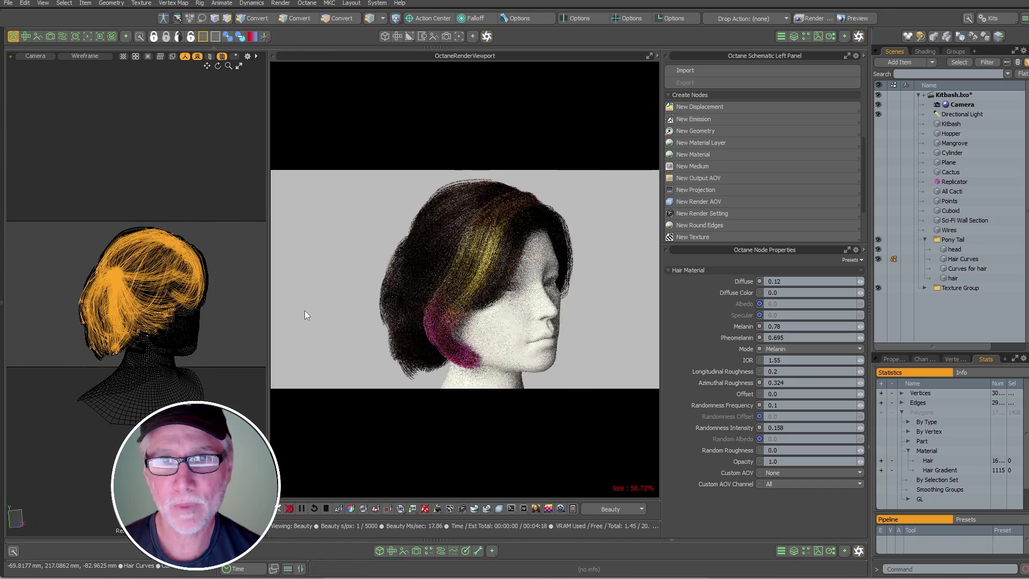
pyautogui.click(225, 308)
pyautogui.moveTo(221, 307)
pyautogui.keyDown('alt'); pyautogui.mouseDown()
pyautogui.moveTo(252, 305)
pyautogui.moveTo(198, 309)
pyautogui.moveTo(212, 311)
pyautogui.mouseUp(); pyautogui.keyUp('alt')
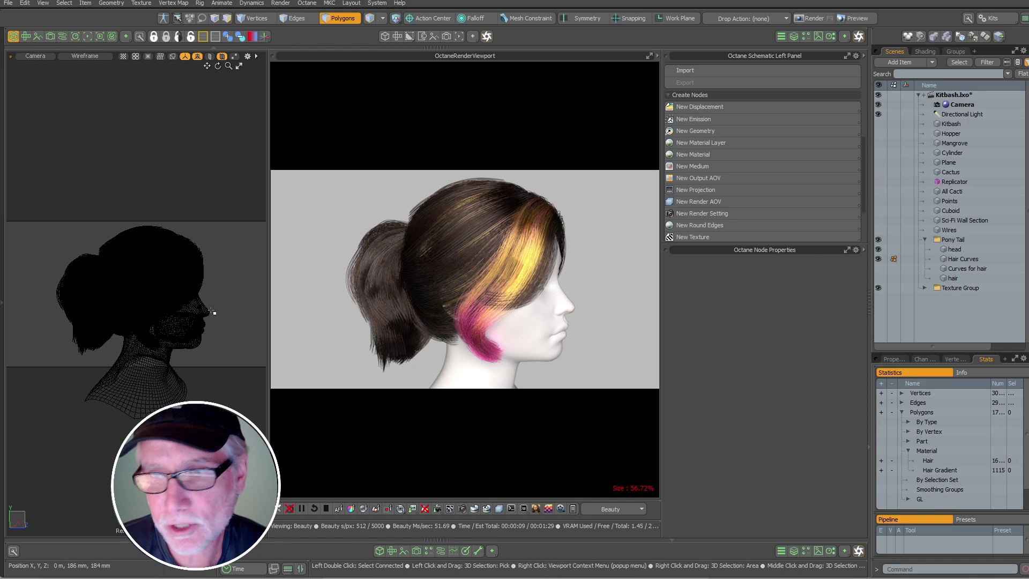
# Show the toolbox again, widen it and the 3D view, and bring up the Create tools.
pyautogui.click(891, 358)
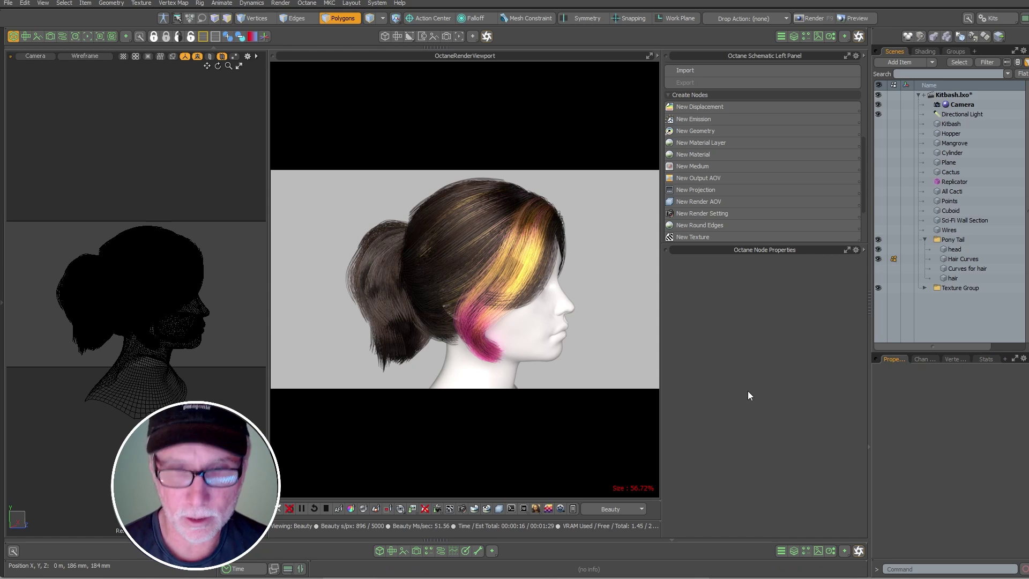
pyautogui.click(6, 145)
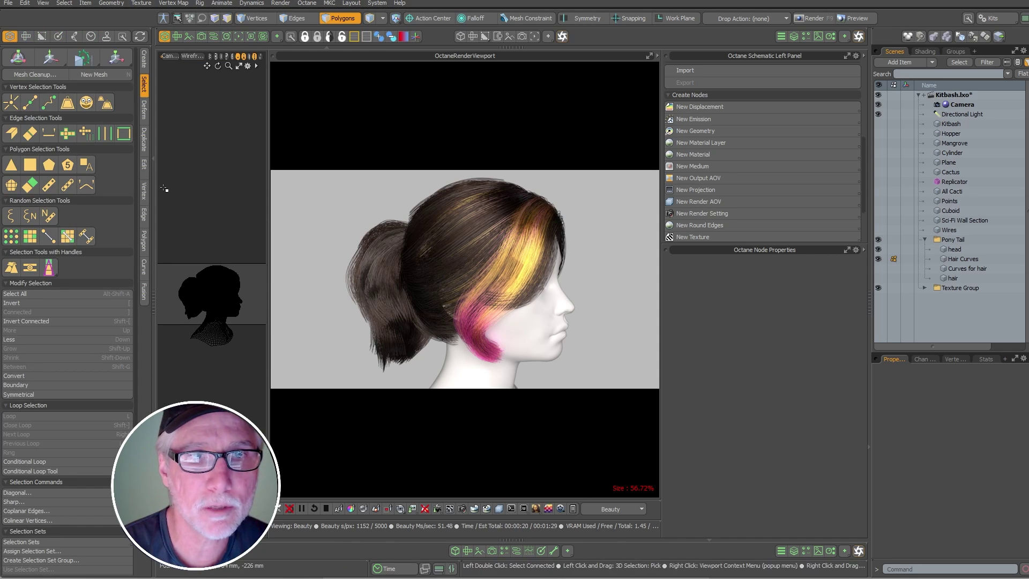
pyautogui.moveTo(153, 192); pyautogui.dragTo(180, 202)
pyautogui.moveTo(165, 365); pyautogui.dragTo(166, 429)
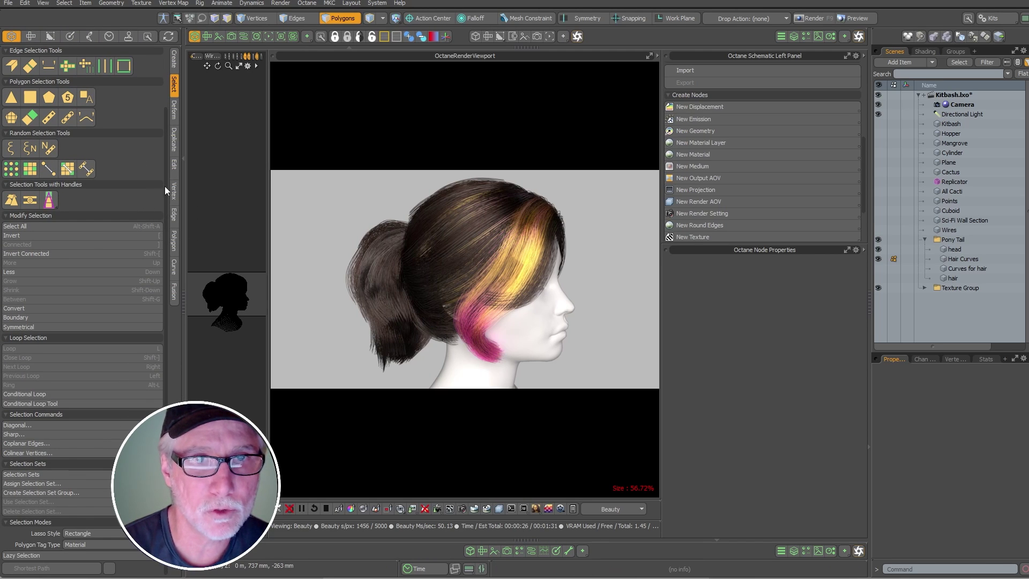
pyautogui.scroll(1, 159, 162)
pyautogui.scroll(2, 159, 158)
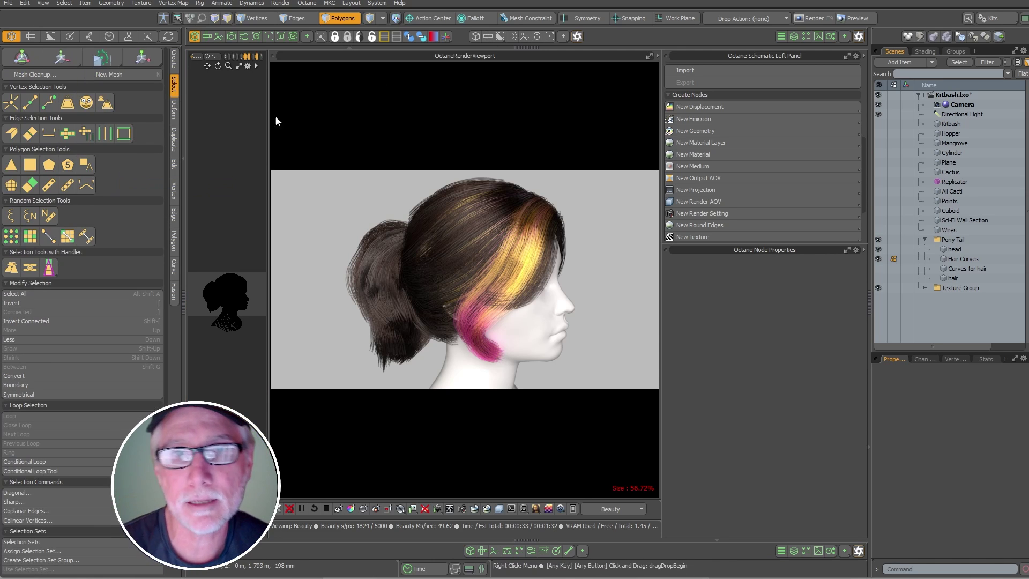
pyautogui.moveTo(269, 153); pyautogui.dragTo(309, 153)
pyautogui.click(174, 59)
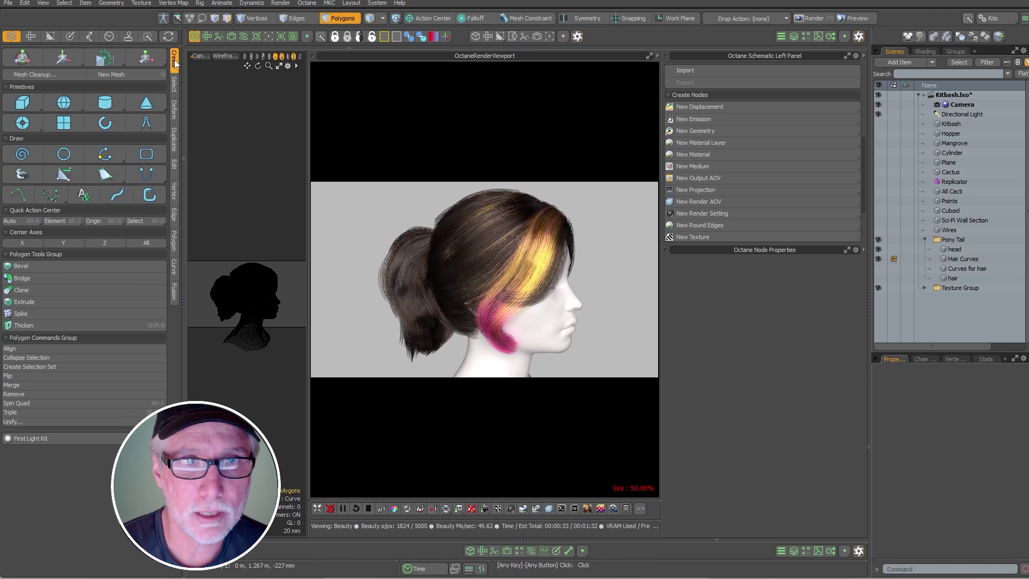